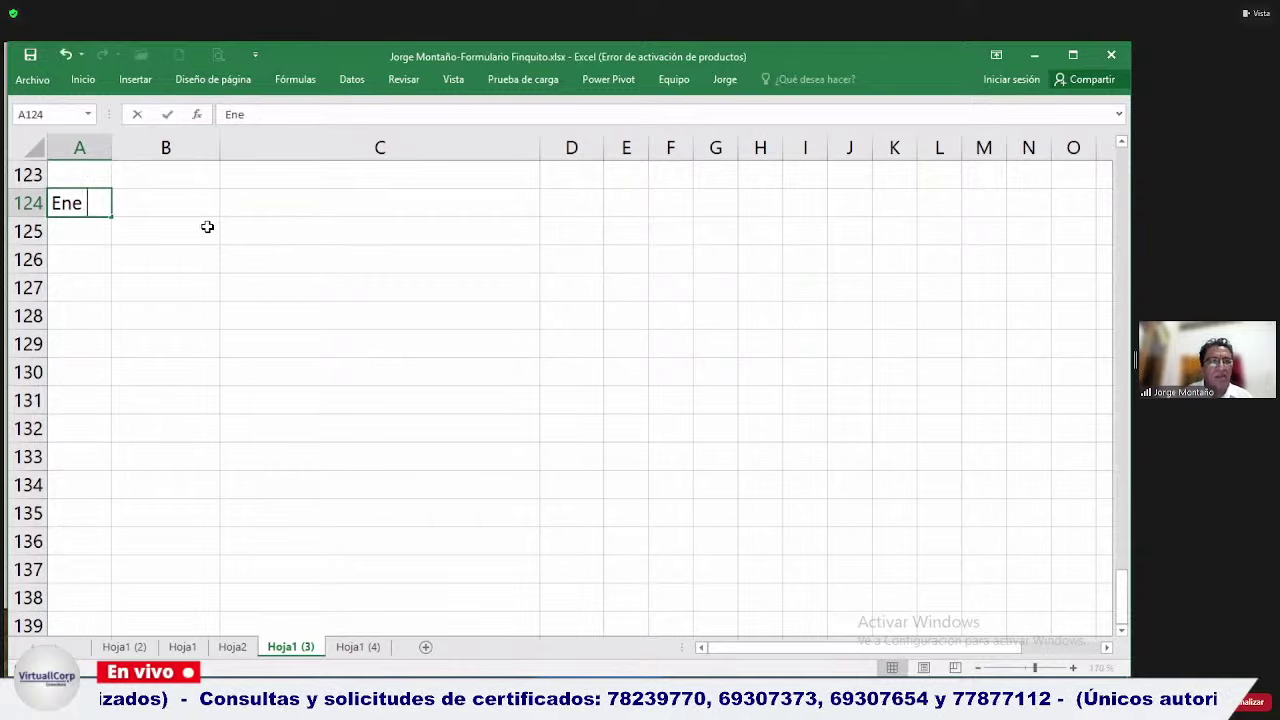
pyautogui.write('20')
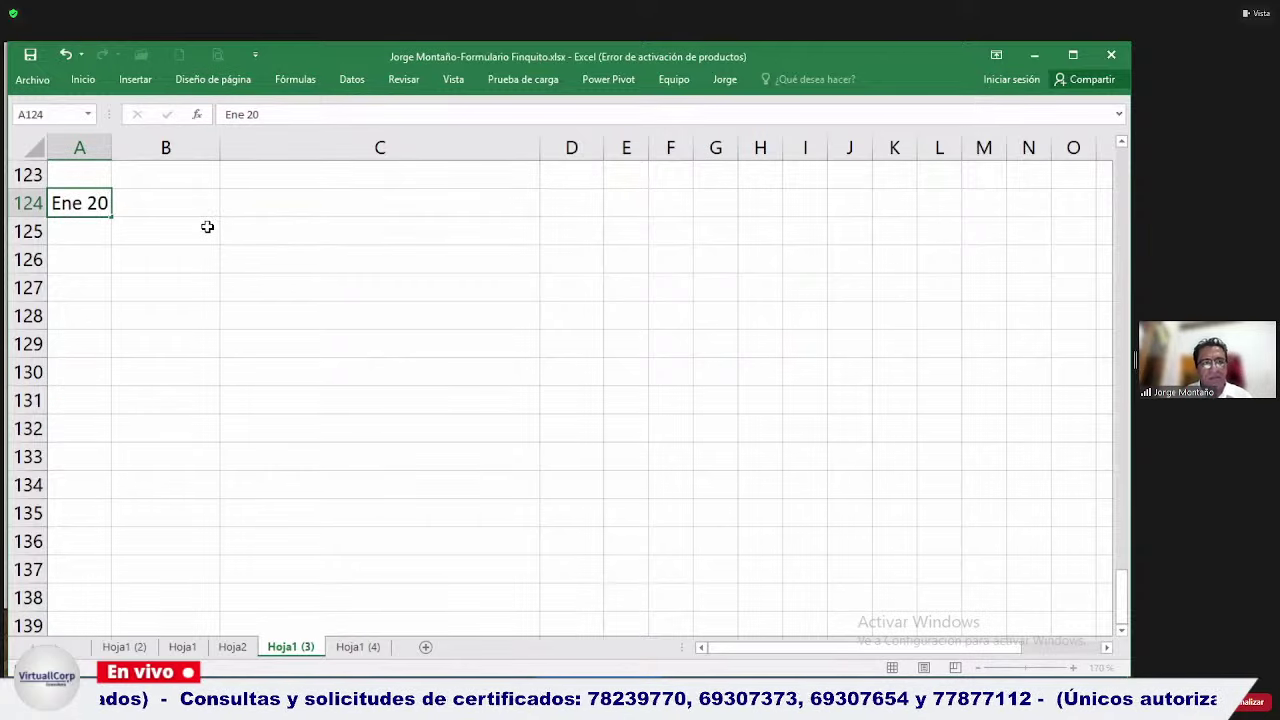
pyautogui.press('Return')
pyautogui.press('Up')
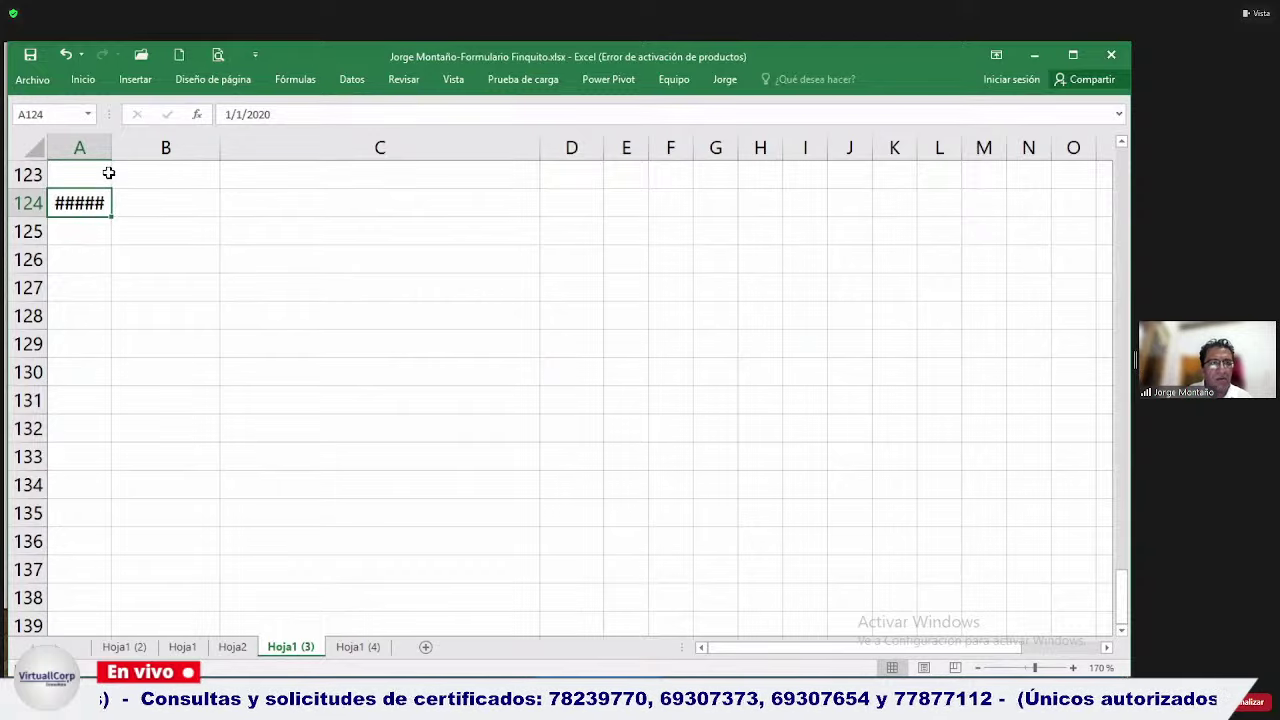
pyautogui.keyDown('ctrl'); pyautogui.scroll(-2, 112, 152); pyautogui.keyUp('ctrl')
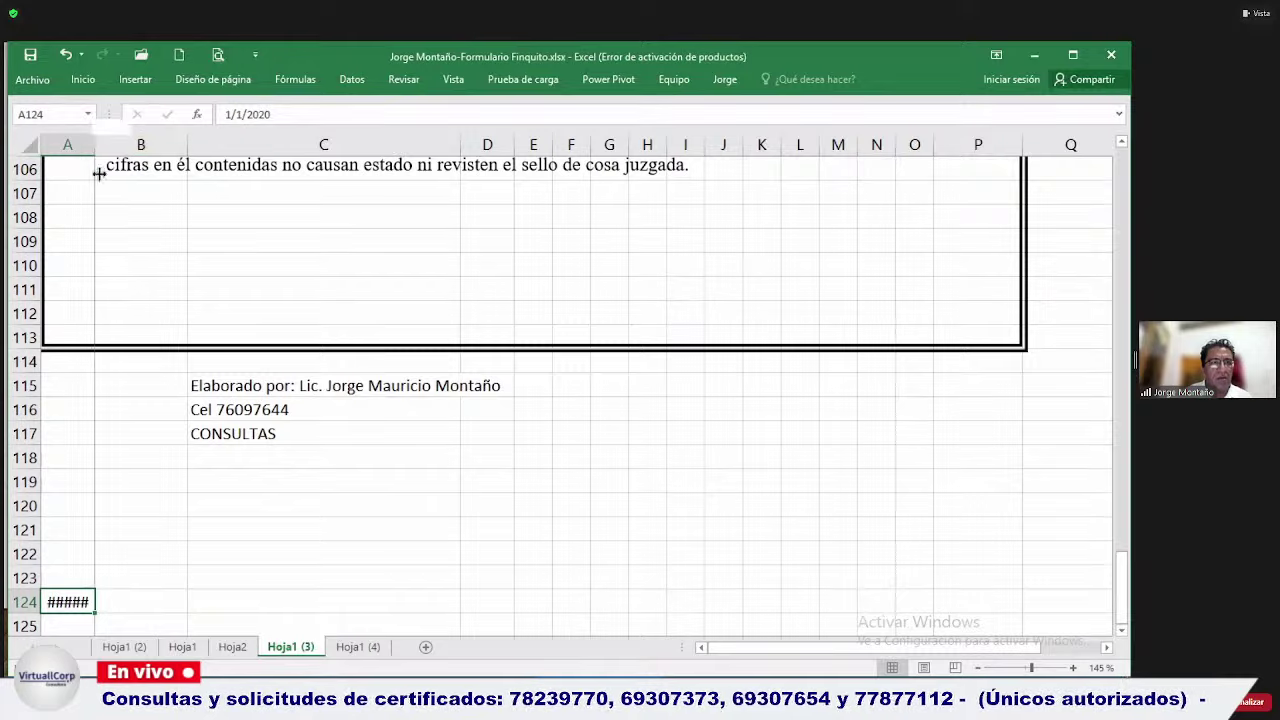
pyautogui.click(533, 557)
pyautogui.press('Down')
pyautogui.press('Down')
pyautogui.press('Down')
pyautogui.press('Down')
pyautogui.press('Right')
pyautogui.press('Right')
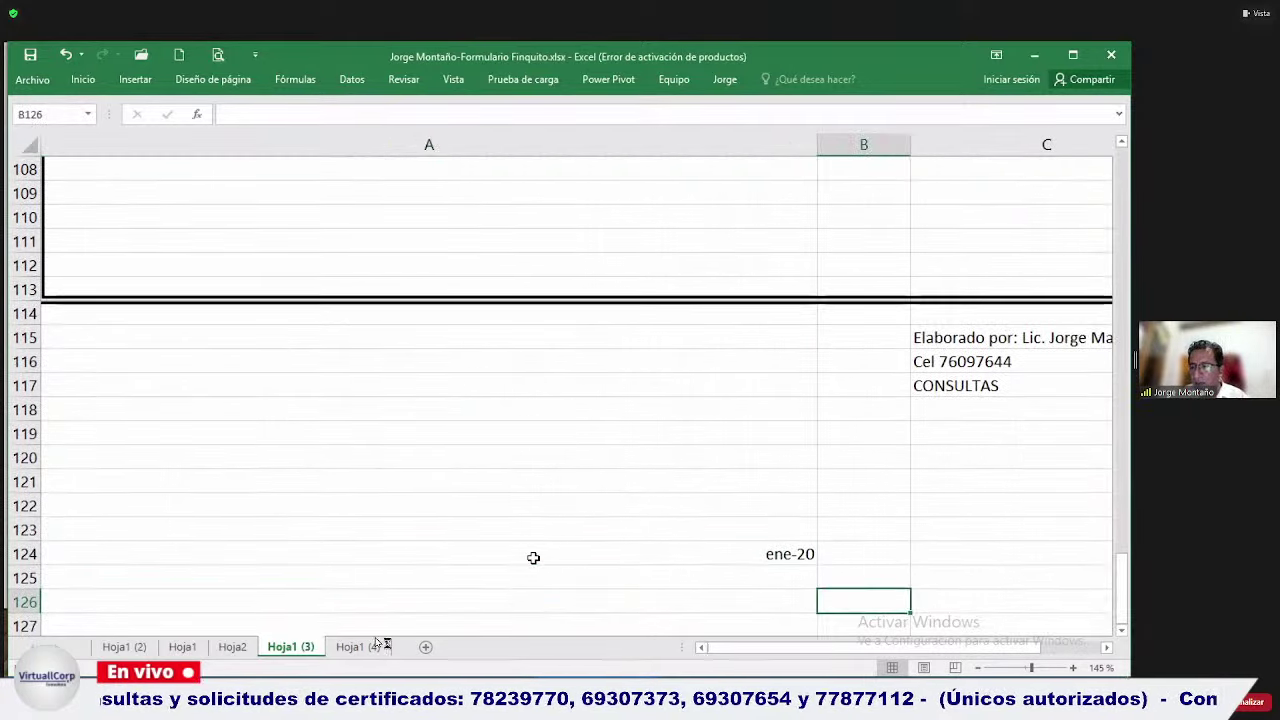
pyautogui.press('Left')
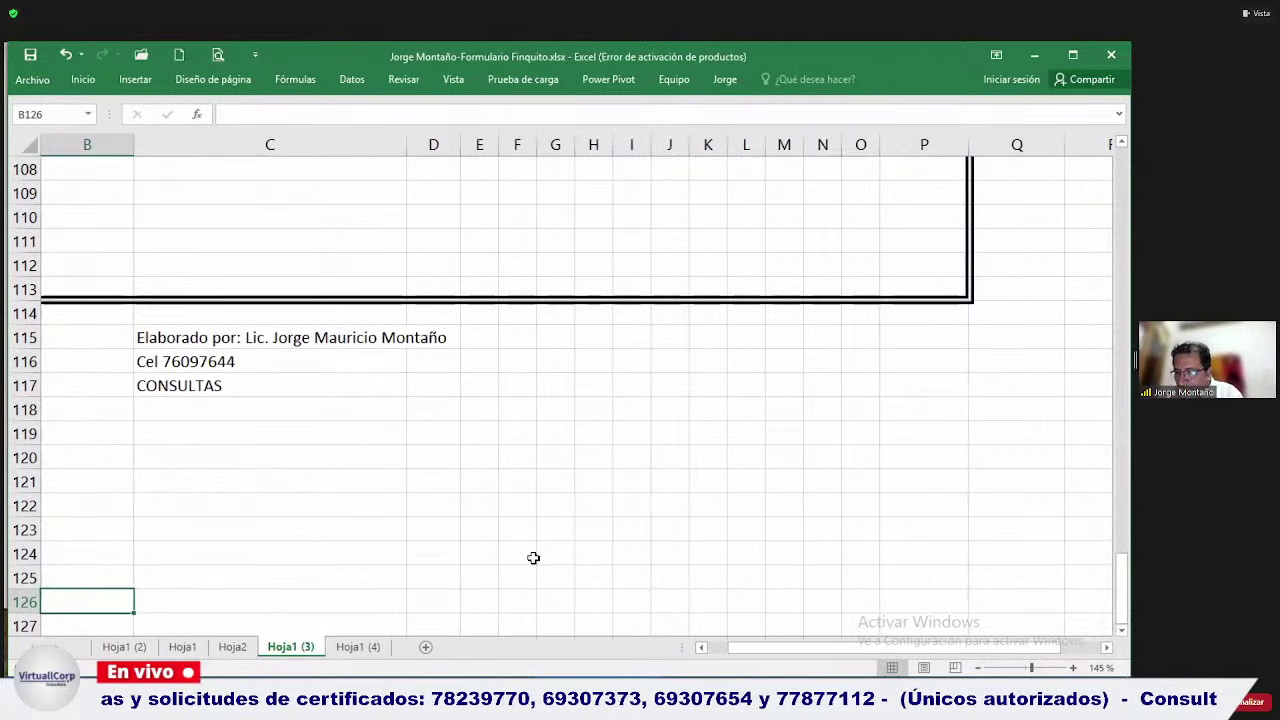
pyautogui.hotkey('ctrl', 'z')
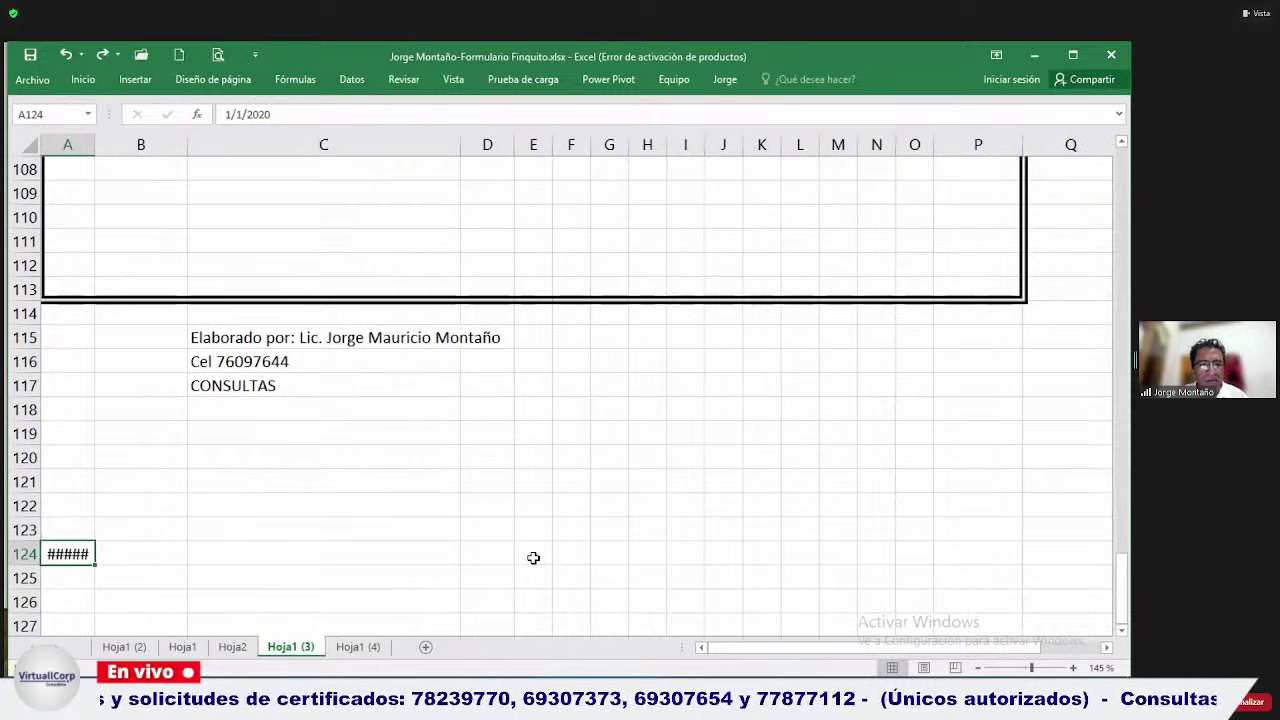
pyautogui.press('Right')
pyautogui.press('Left')
pyautogui.press('Delete')
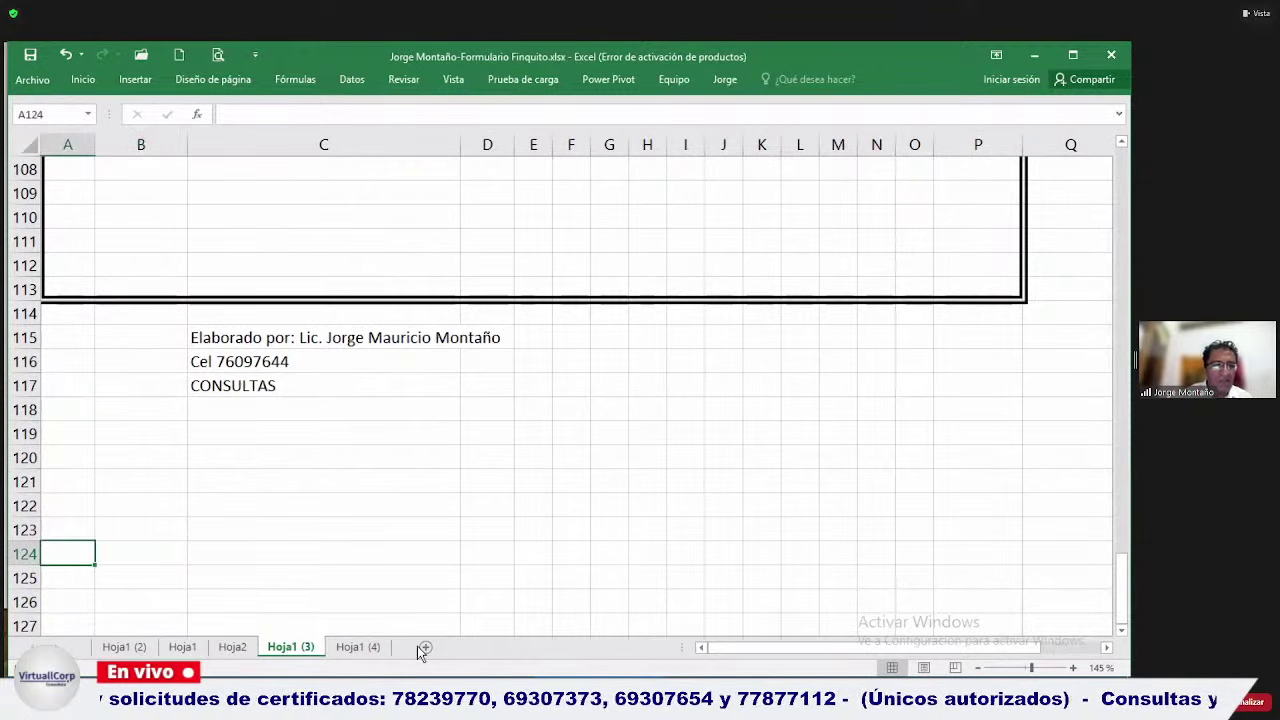
# Add a new worksheet and enter the first period in row 7, with ene 2020 in B7 and ene 21 in C7.
pyautogui.click(424, 651)
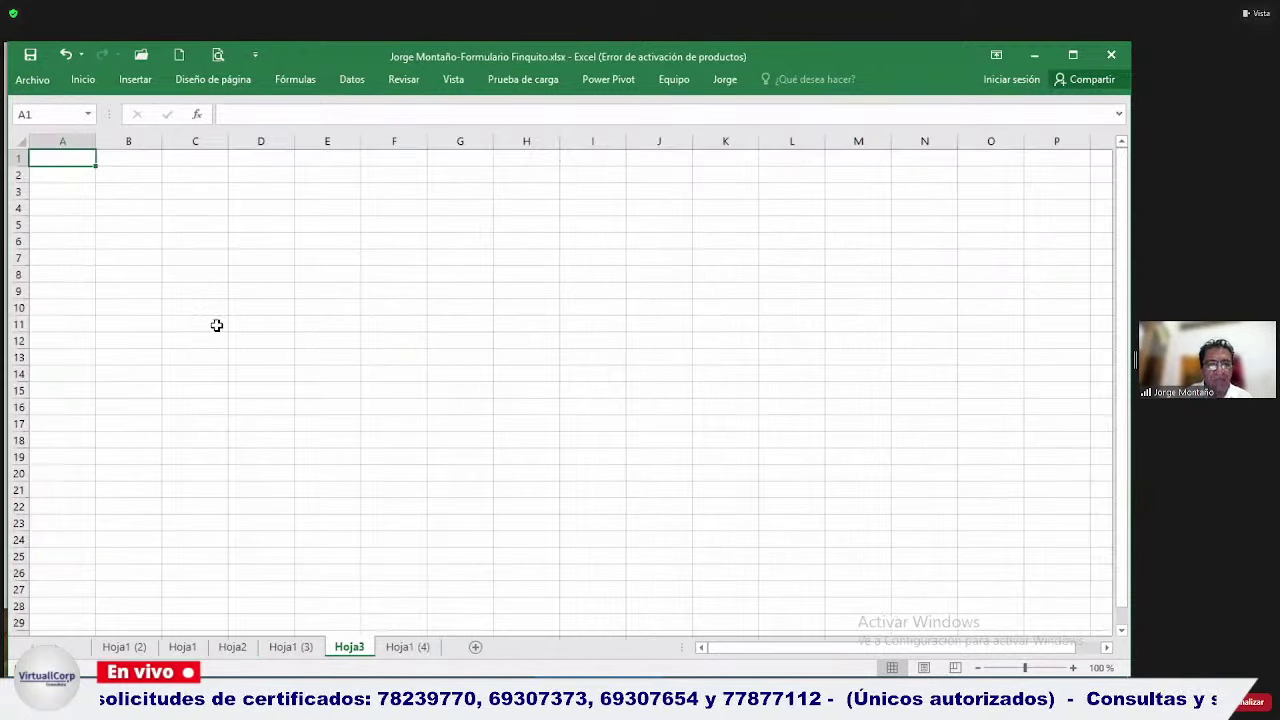
pyautogui.click(132, 261)
pyautogui.scroll(2, 132, 261)
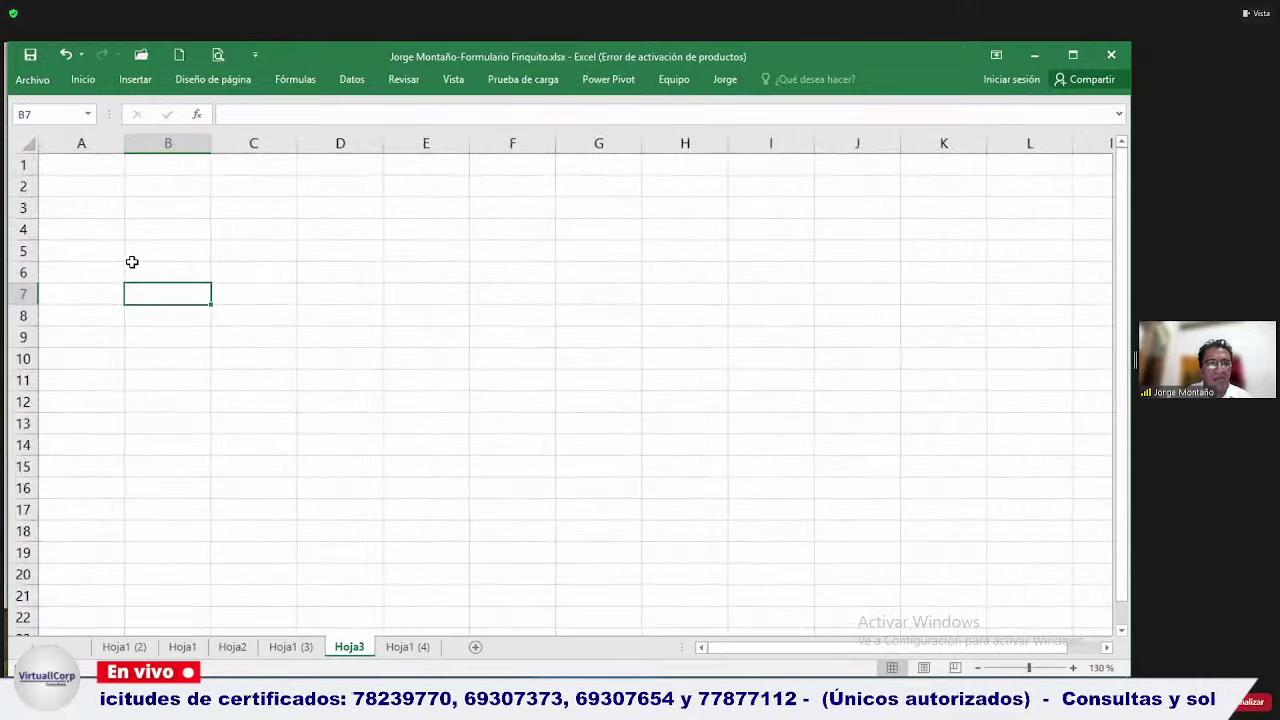
pyautogui.scroll(1, 486, 511)
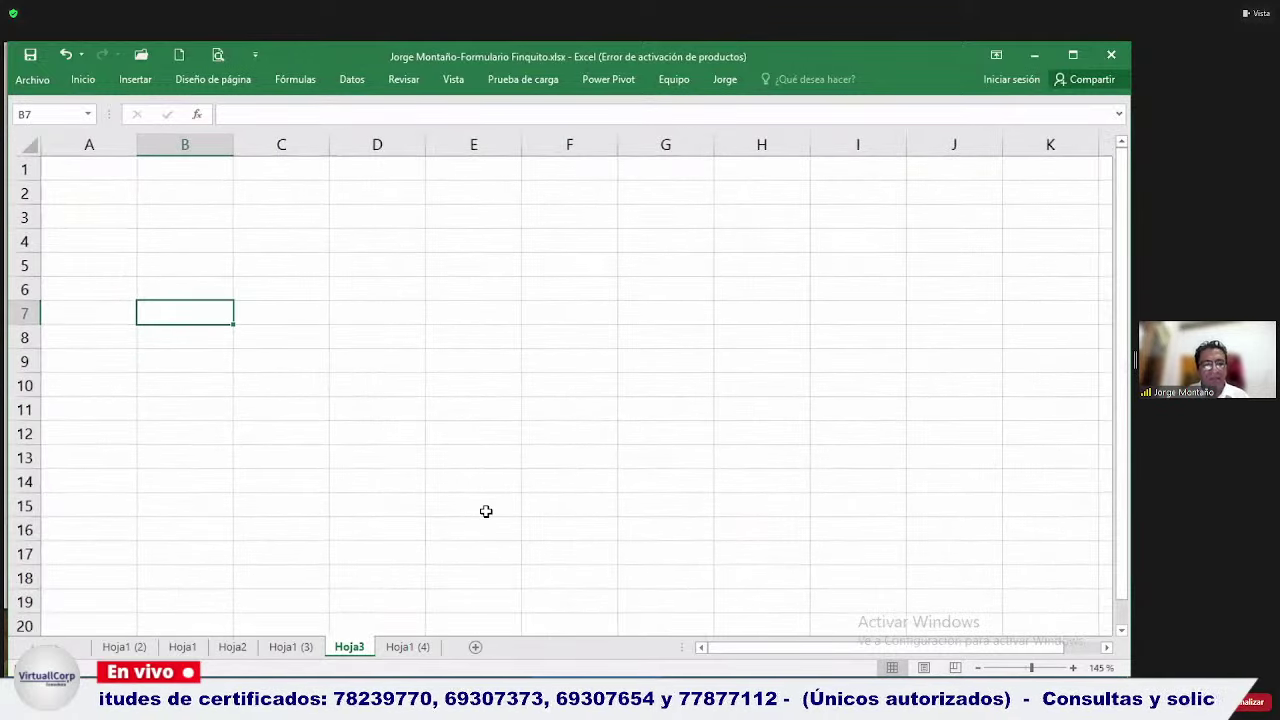
pyautogui.write('ene 202')
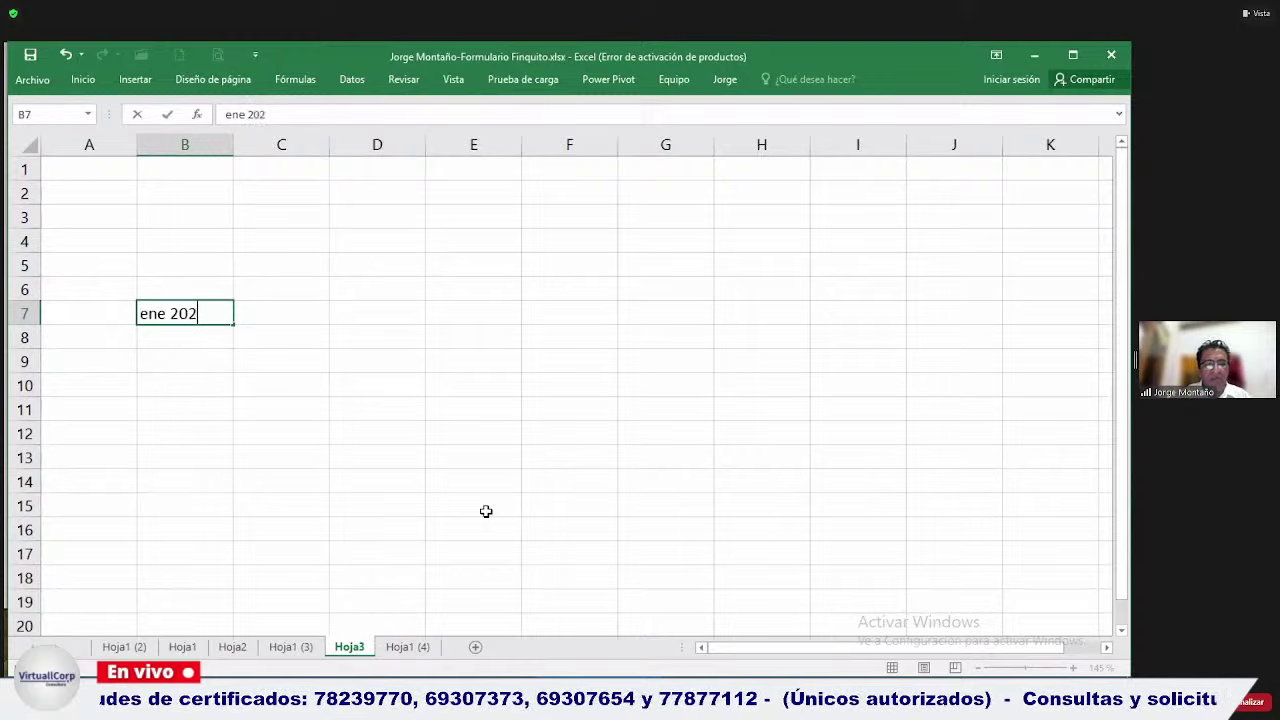
pyautogui.write('0')
pyautogui.hotkey('ctrl', 'Return')
pyautogui.press('Right')
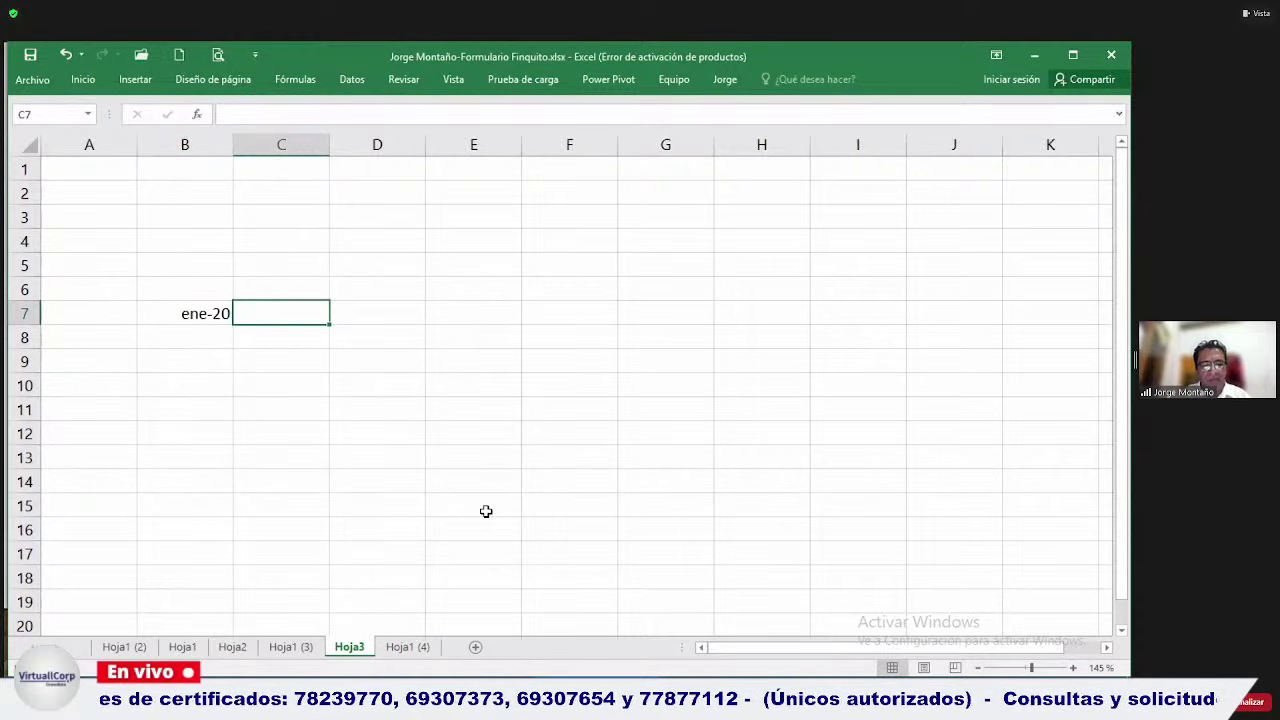
pyautogui.write('ene 21')
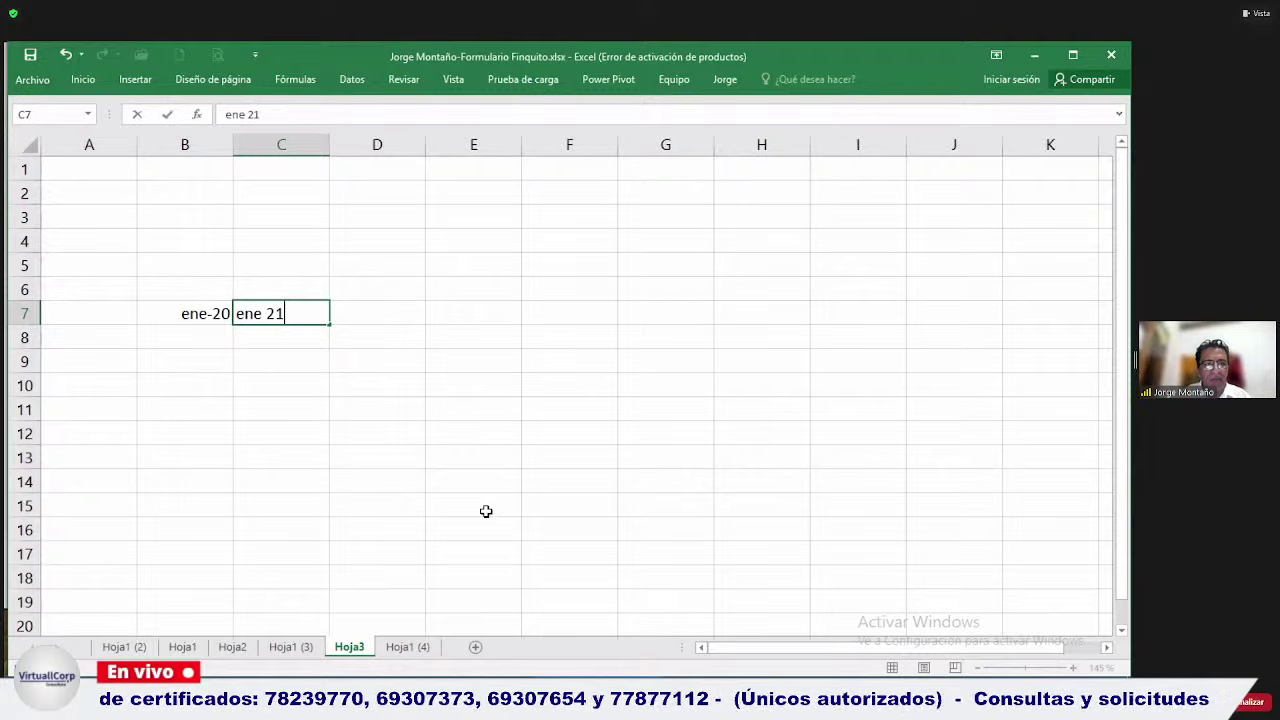
pyautogui.hotkey('ctrl', 'Return')
pyautogui.press('Right')
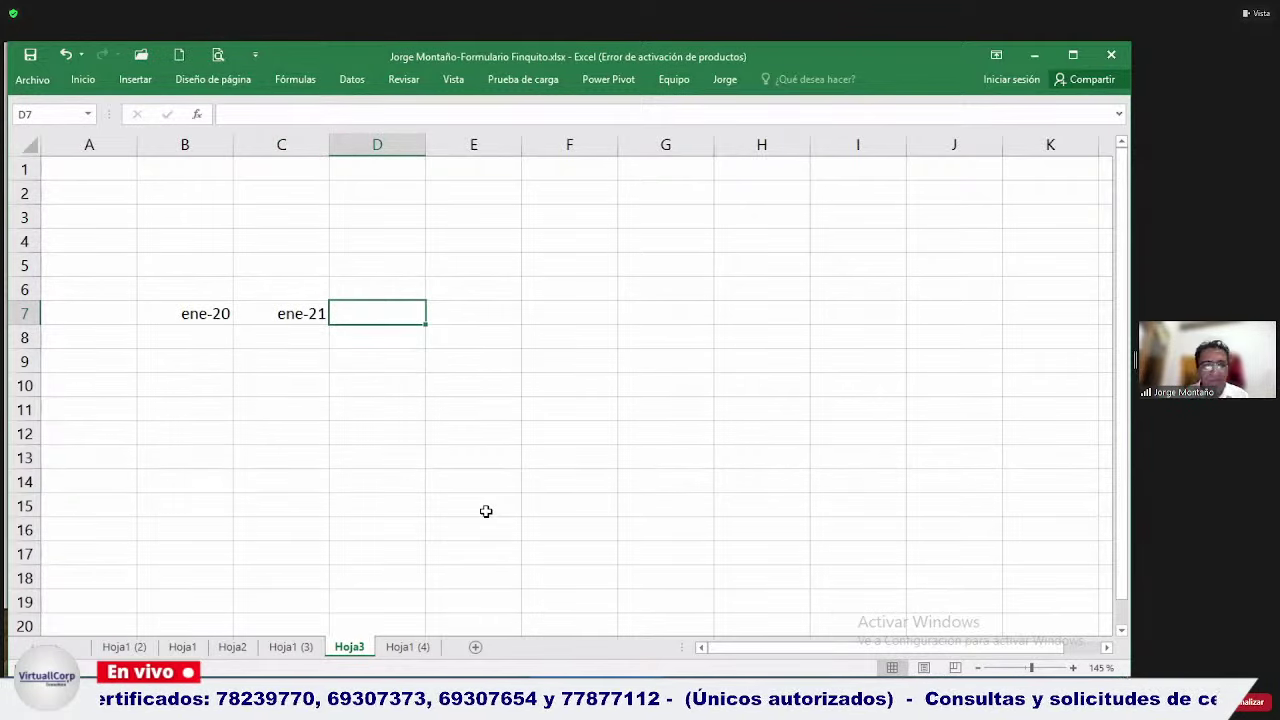
# Fill the second period in row 8 by copying the C7 date to B8 and entering ene-22 in C8.
pyautogui.press('Left')
pyautogui.hotkey('ctrl', 'c')
pyautogui.press('Down')
pyautogui.press('Left')
pyautogui.press('Return')
pyautogui.press('Right')
pyautogui.press('F2')
pyautogui.write('ene-22')
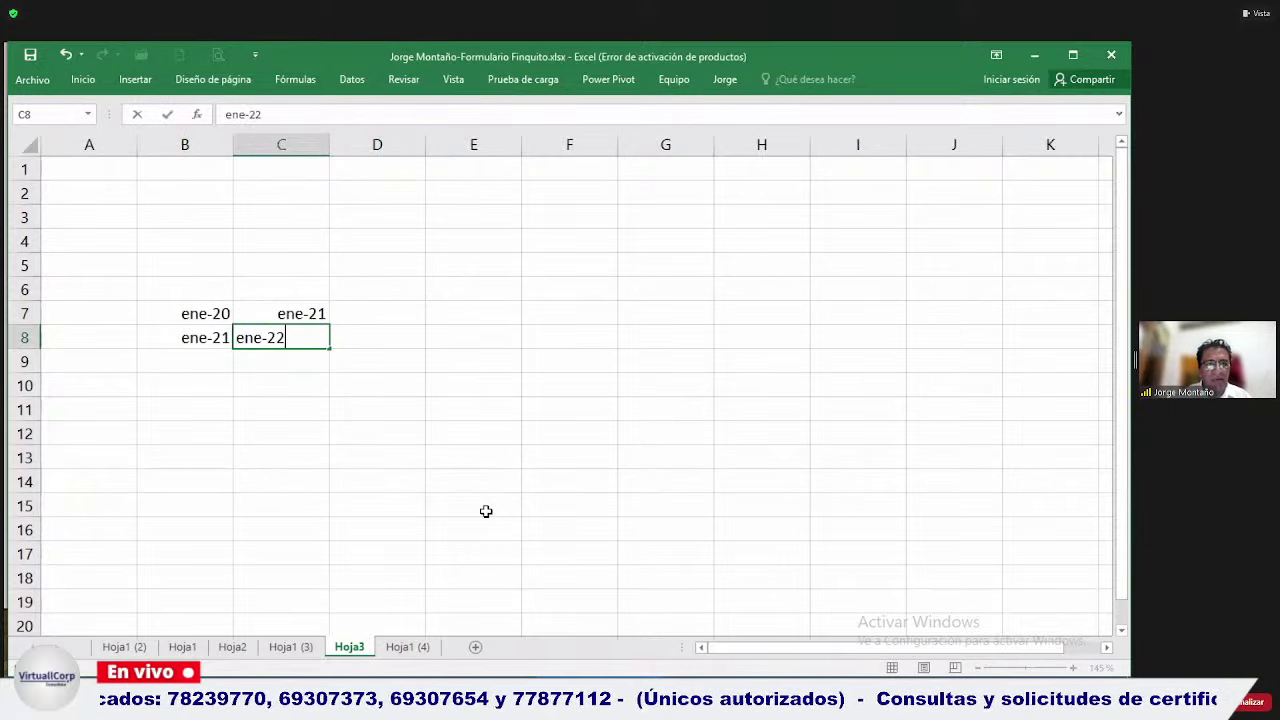
pyautogui.press('Tab')
# Enter the third period in row 9, with ene-22 in B9 and ene-23 in C9.
pyautogui.press('Down')
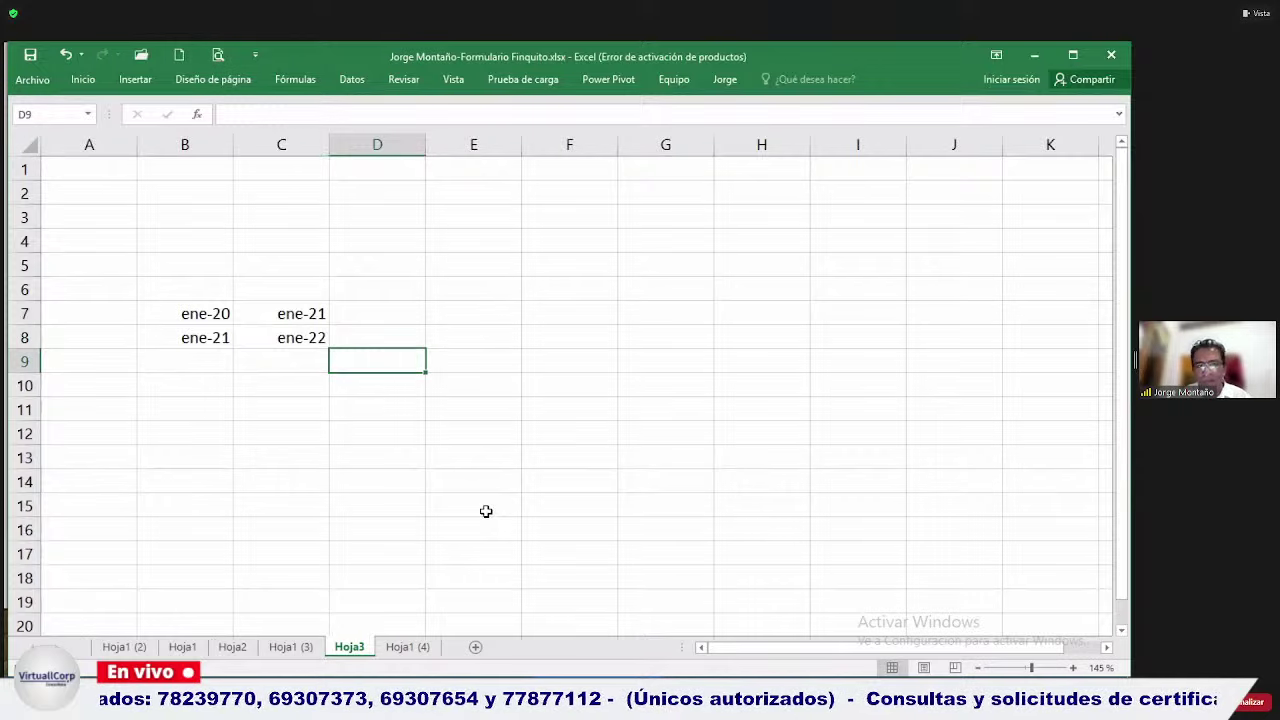
pyautogui.press('Left')
pyautogui.press('Left')
pyautogui.write('ene')
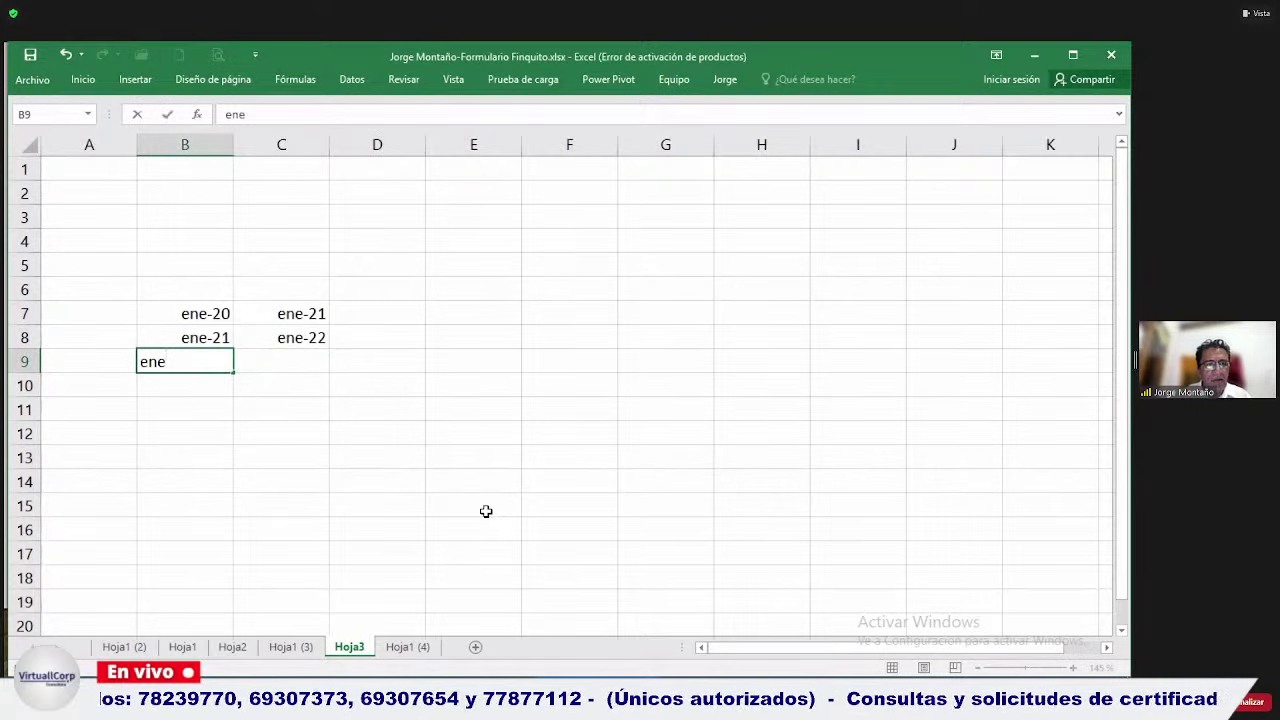
pyautogui.write('-22')
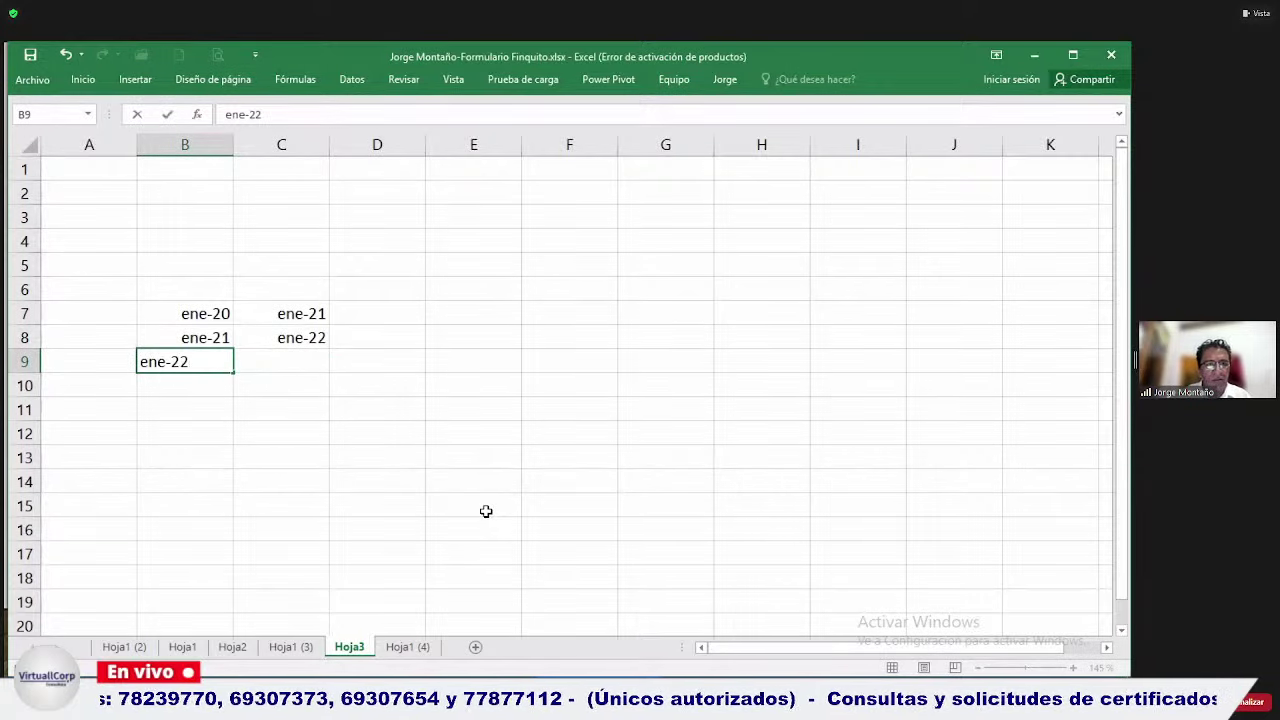
pyautogui.press('Tab')
pyautogui.write('ene')
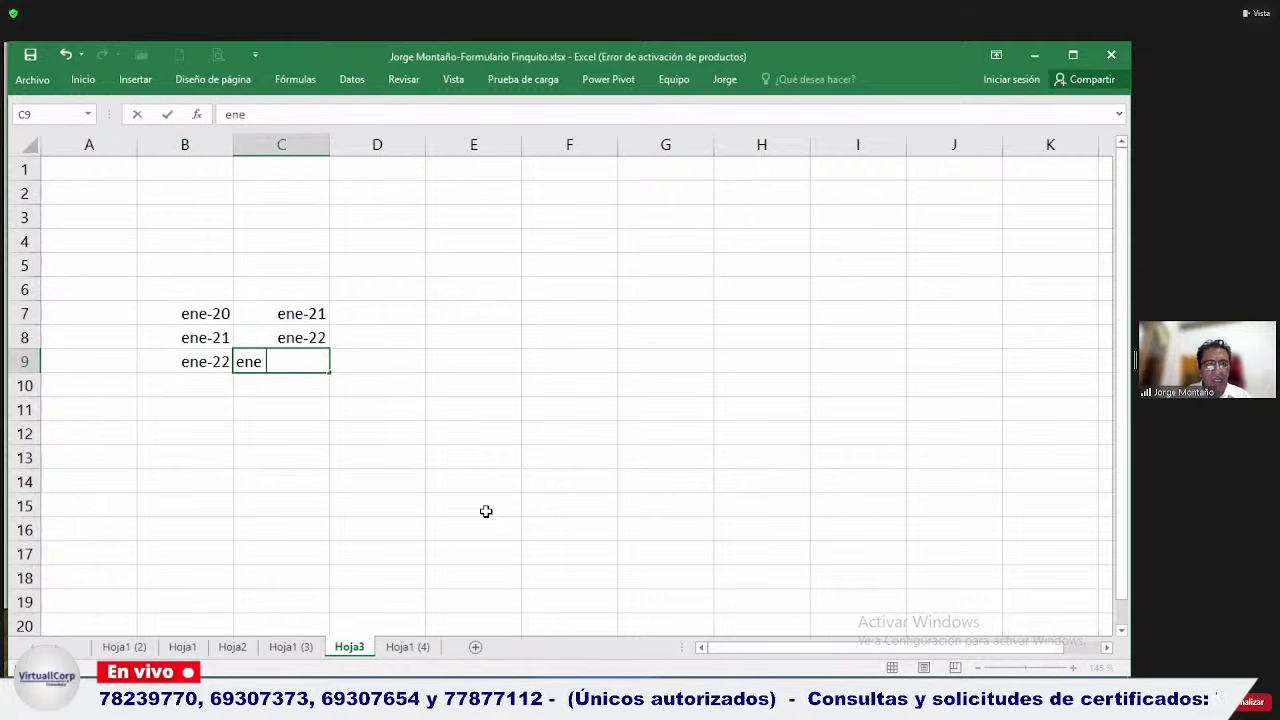
pyautogui.write('-23')
pyautogui.press('BackSpace')
pyautogui.press('BackSpace')
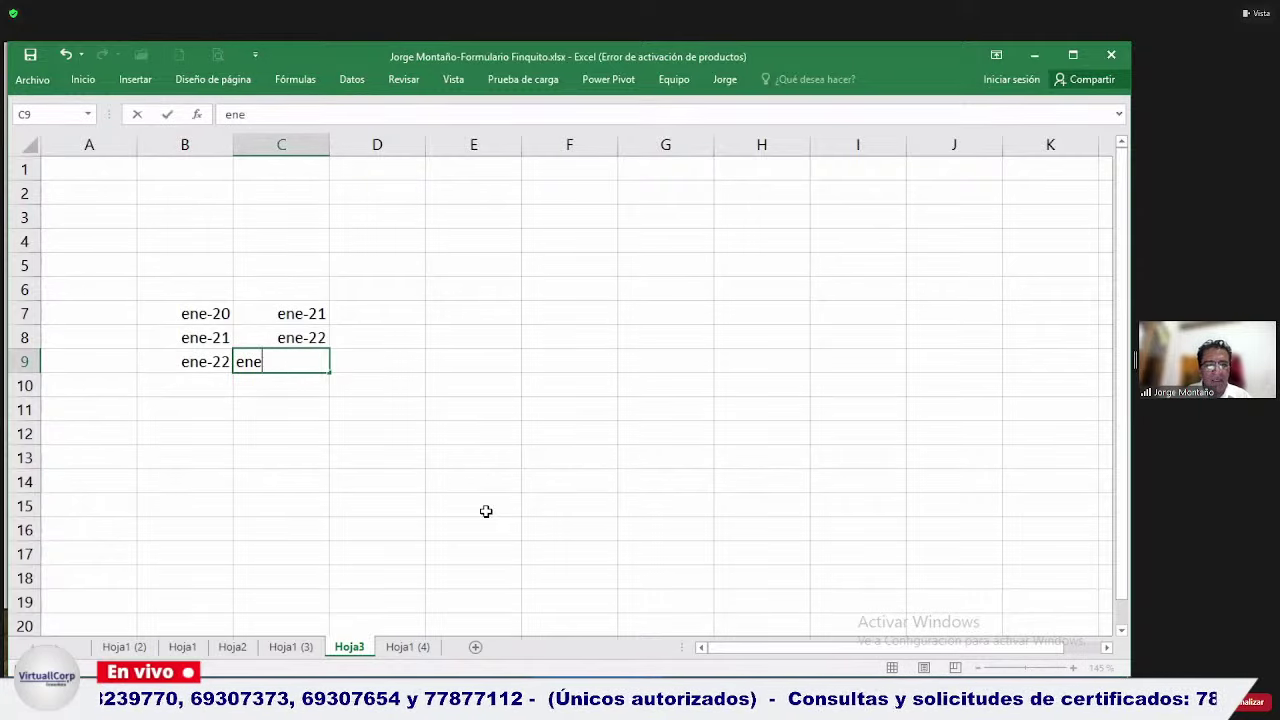
pyautogui.write('-23')
pyautogui.press('Return')
# Enter 15 in D7, D8 and D9 beside each of the three yearly periods.
pyautogui.press('Up')
pyautogui.press('Up')
pyautogui.press('Up')
pyautogui.press('Right')
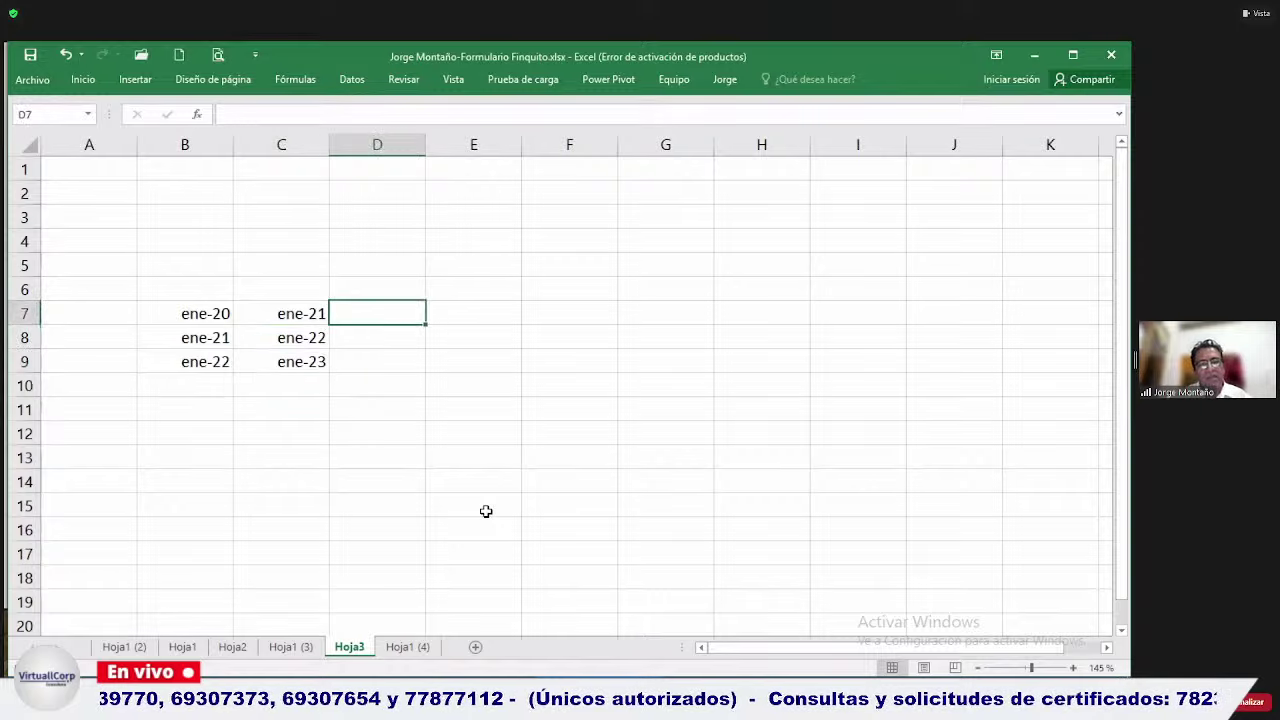
pyautogui.write('15')
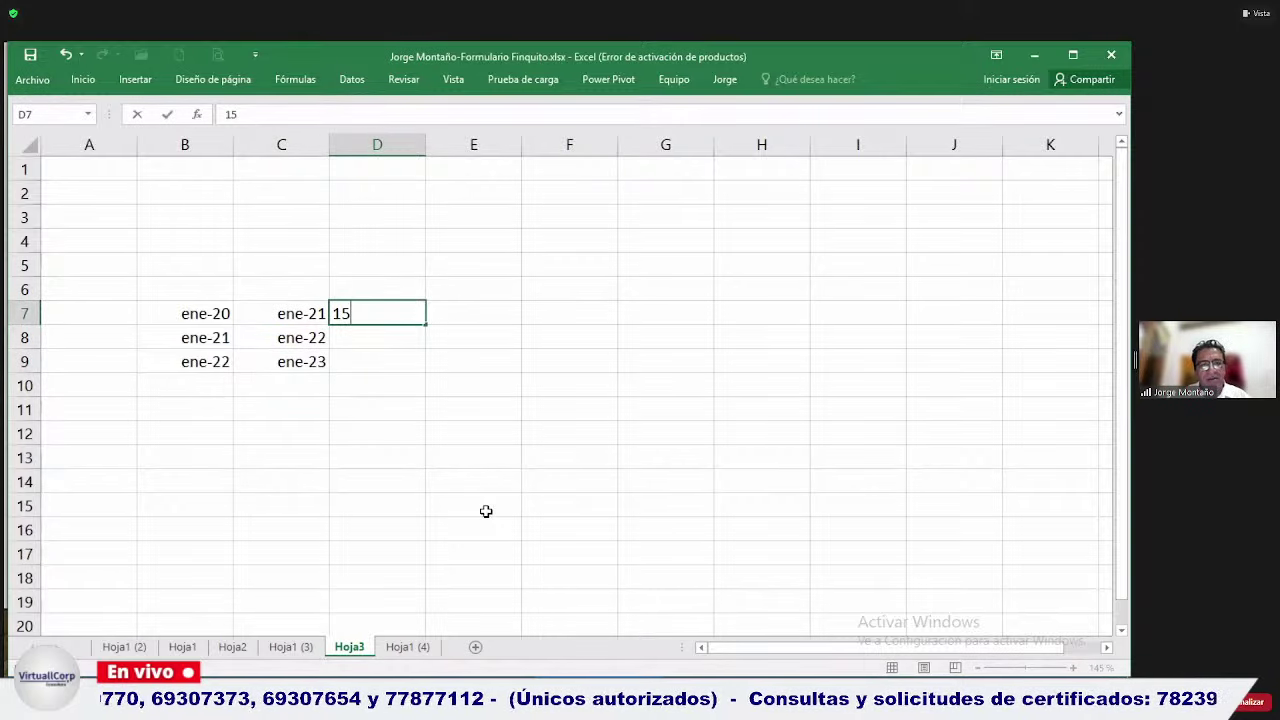
pyautogui.press('Return')
pyautogui.write('15')
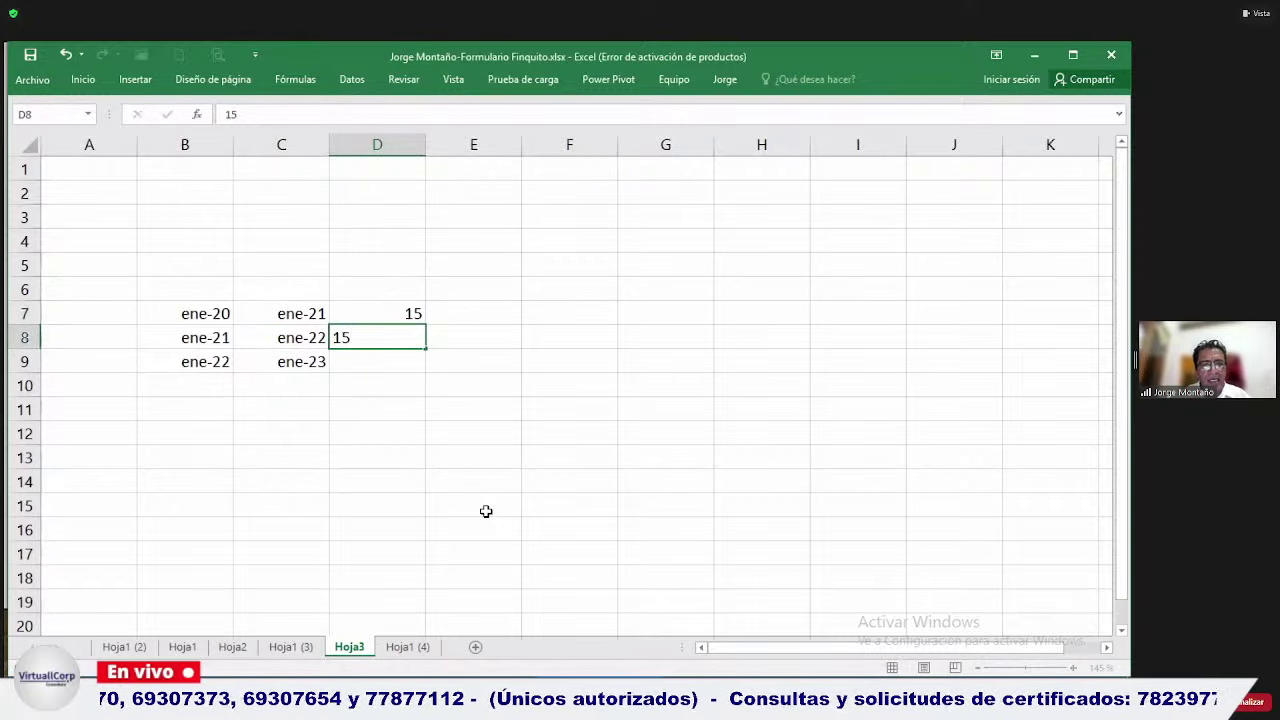
pyautogui.press('Return')
pyautogui.write('15')
pyautogui.press('Return')
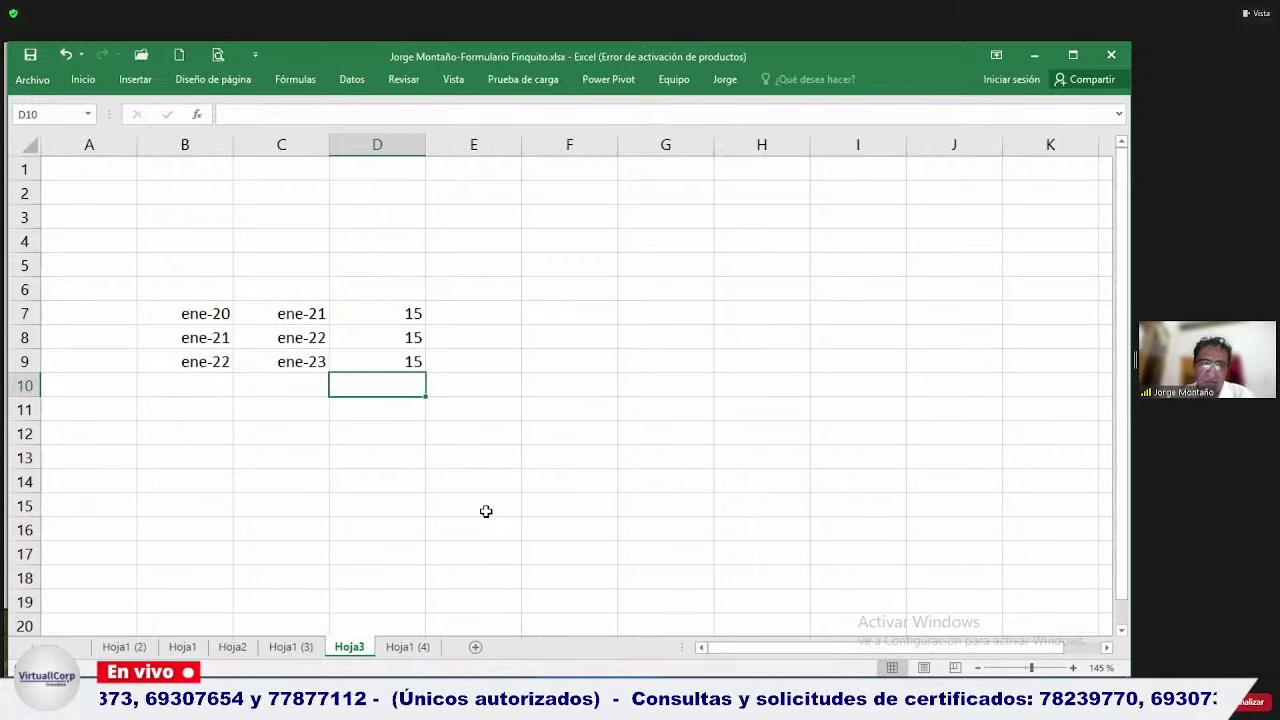
pyautogui.press('Up')
pyautogui.press('Up')
pyautogui.press('Up')
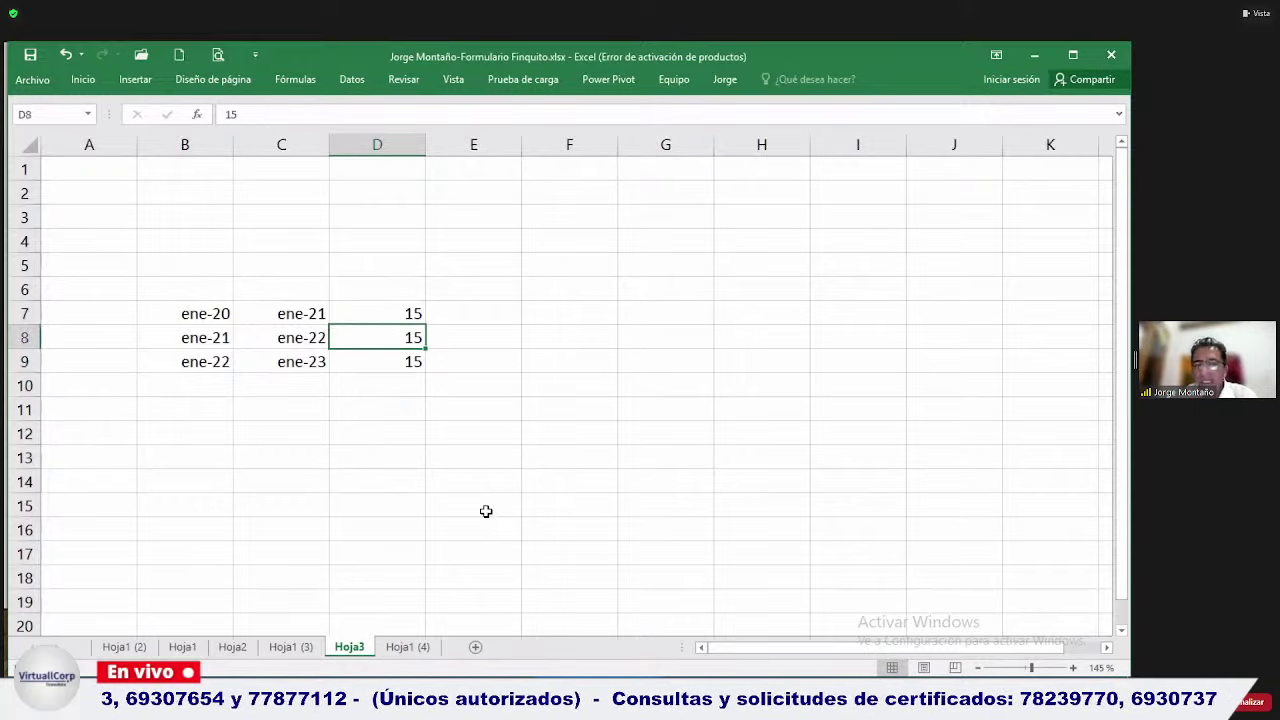
pyautogui.press('Down')
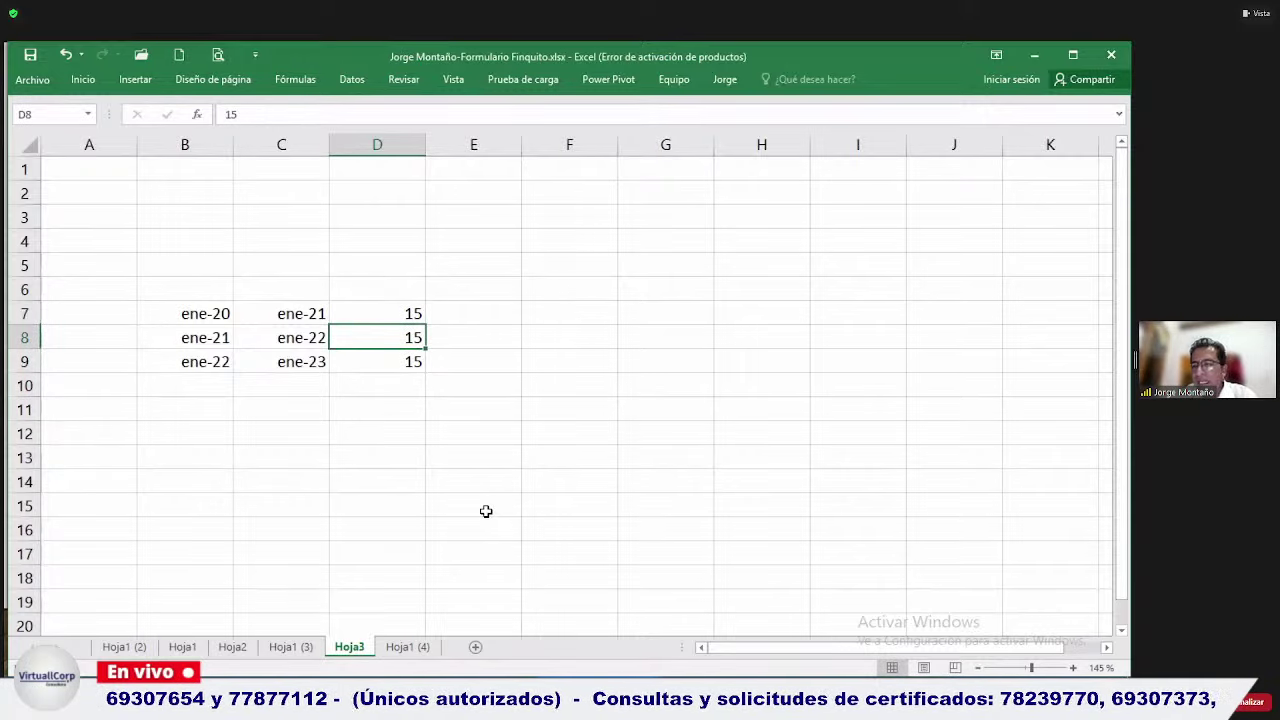
pyautogui.press('Up')
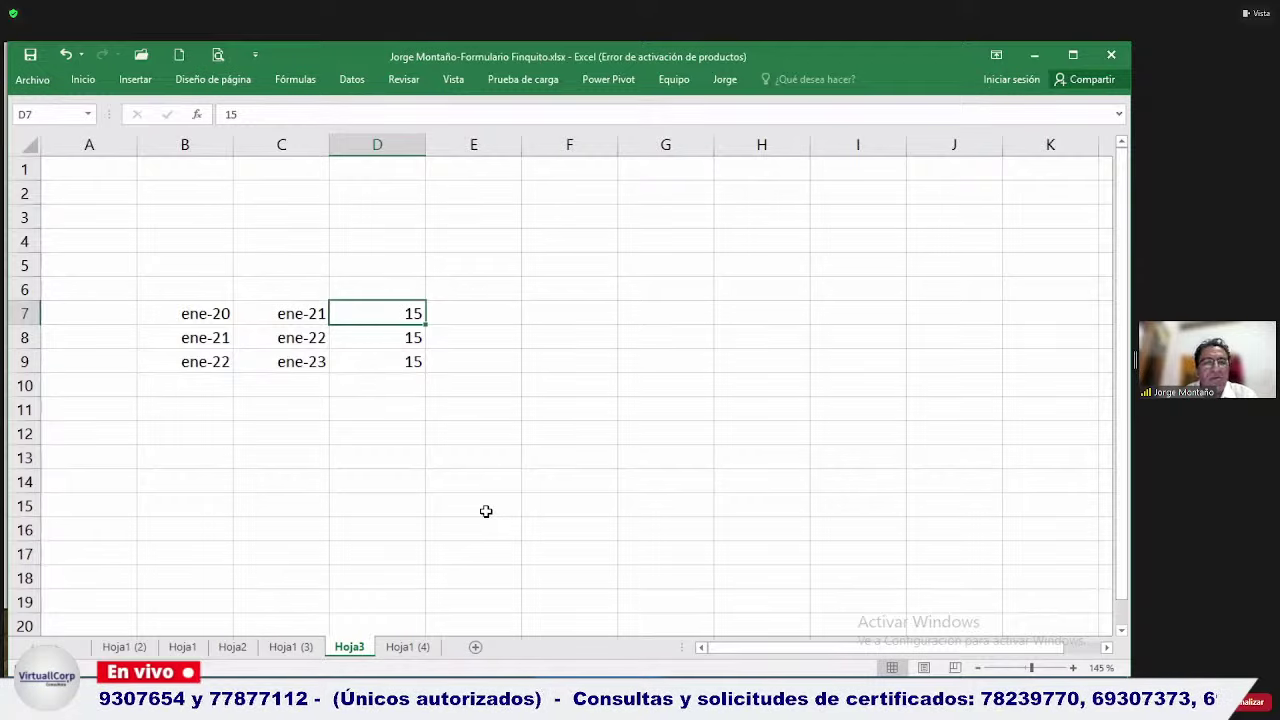
pyautogui.press('Down')
pyautogui.press('Down')
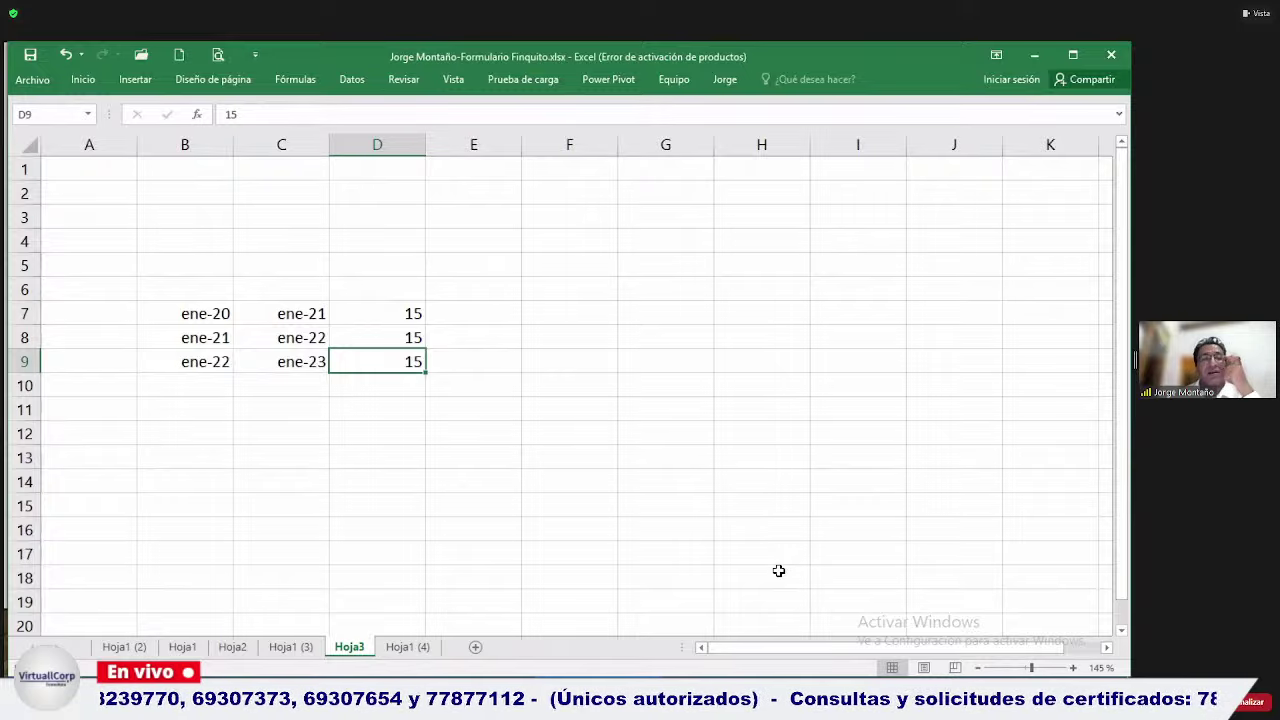
pyautogui.hotkey('alt', 'Tab')
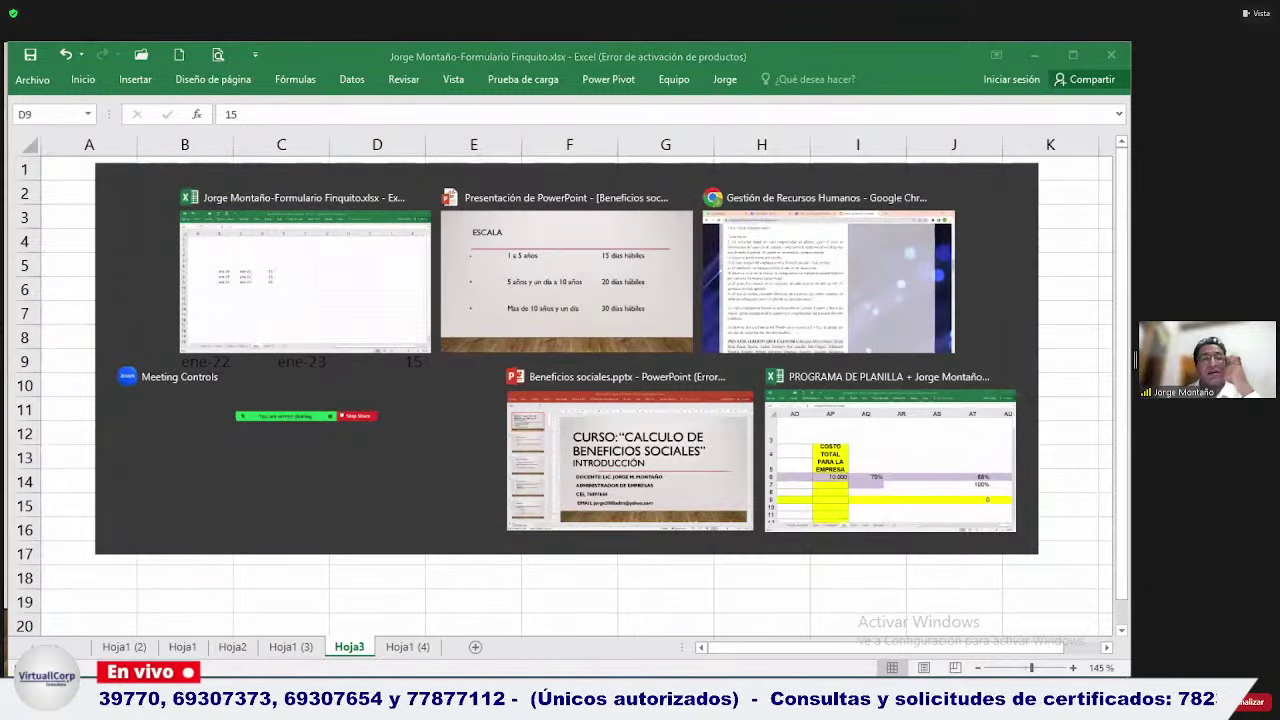
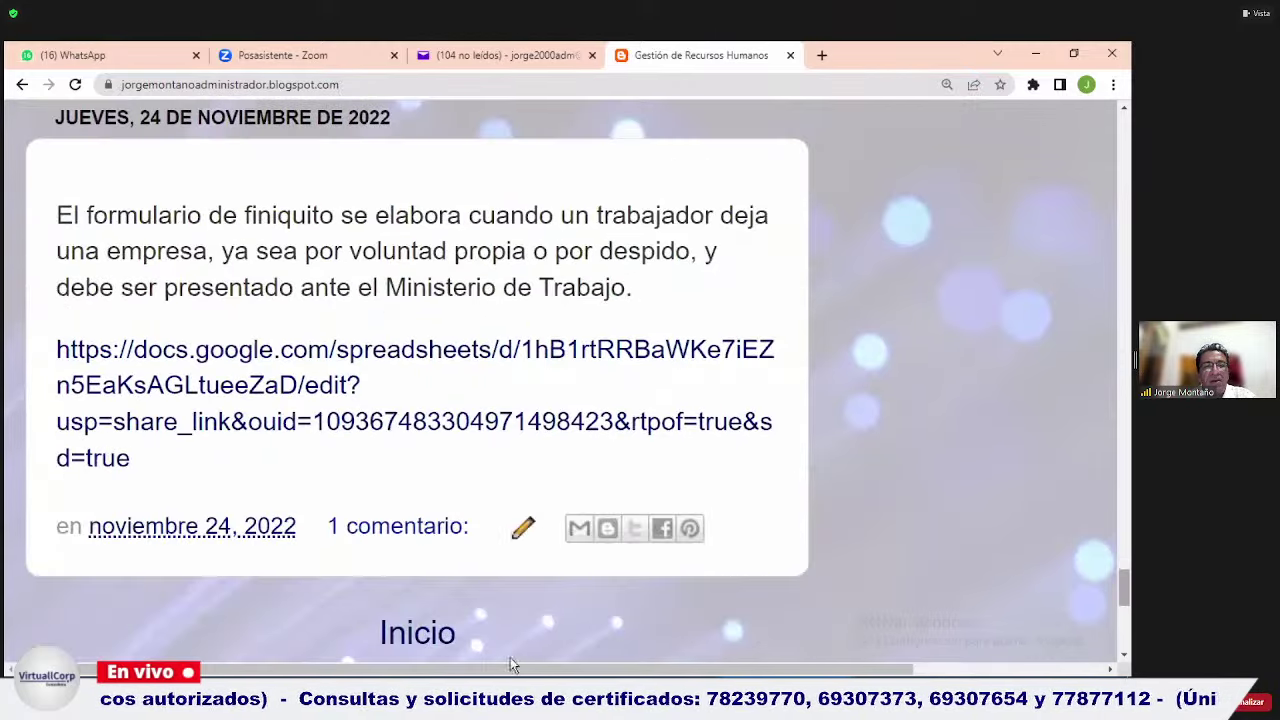
# Switch from the browser back to the Formulario Finquito workbook in Excel and go to cell D7 on Hoja3.
pyautogui.moveTo(515, 675)
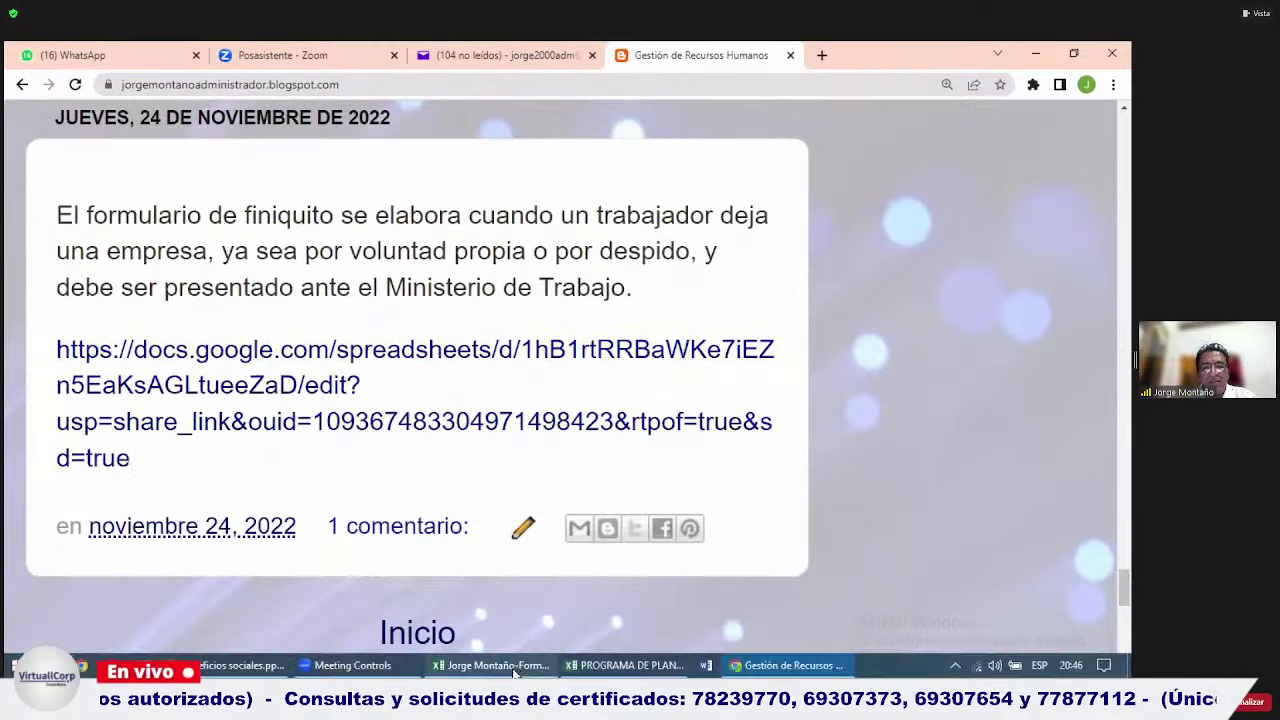
pyautogui.click(596, 668)
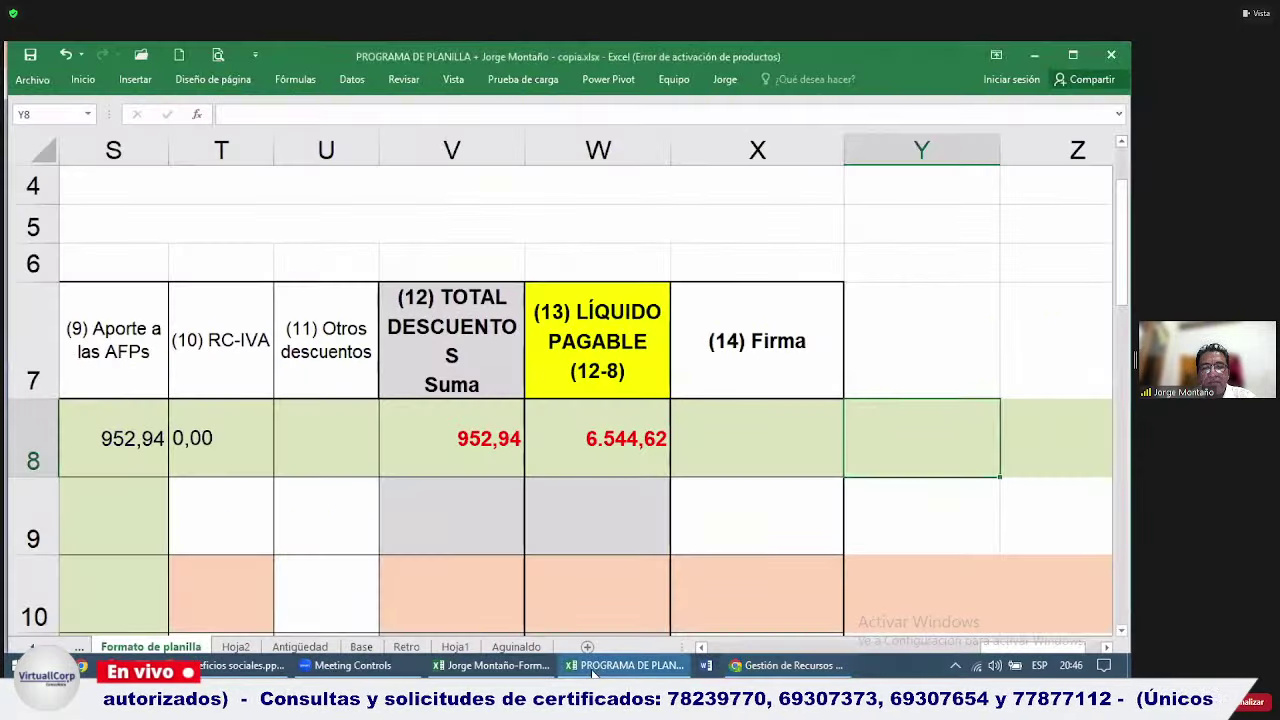
pyautogui.click(492, 665)
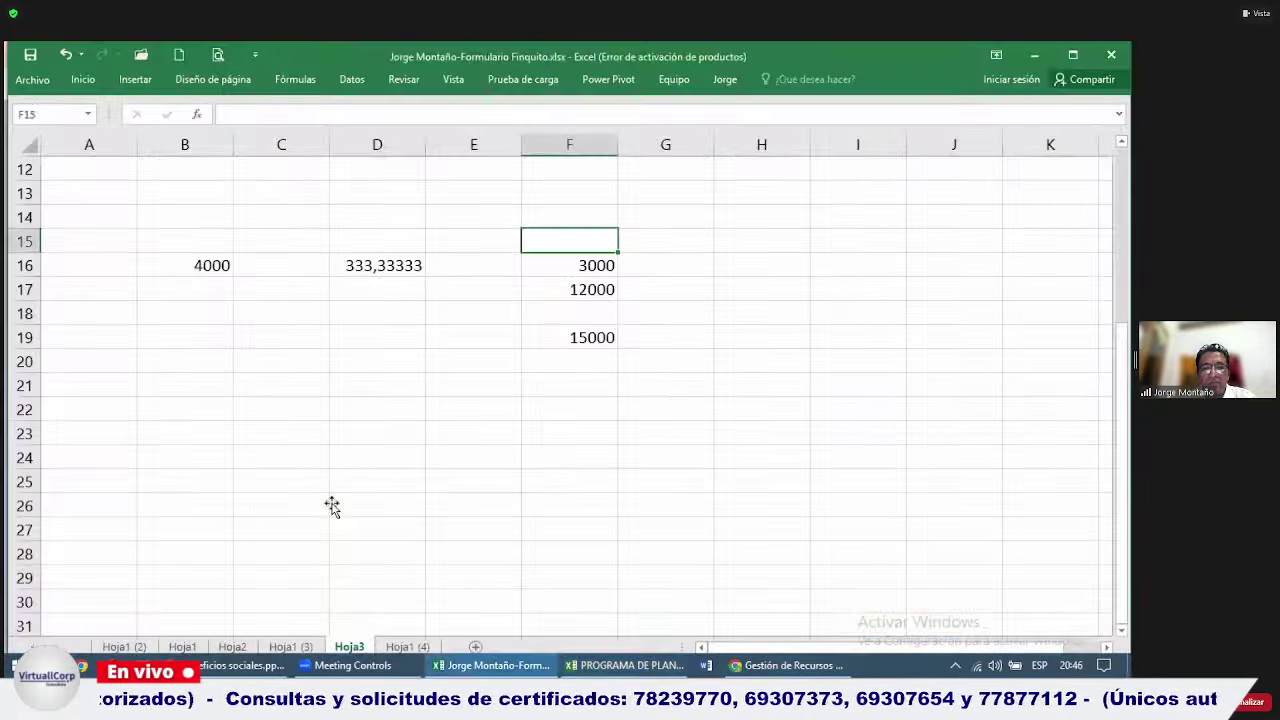
pyautogui.click(332, 505)
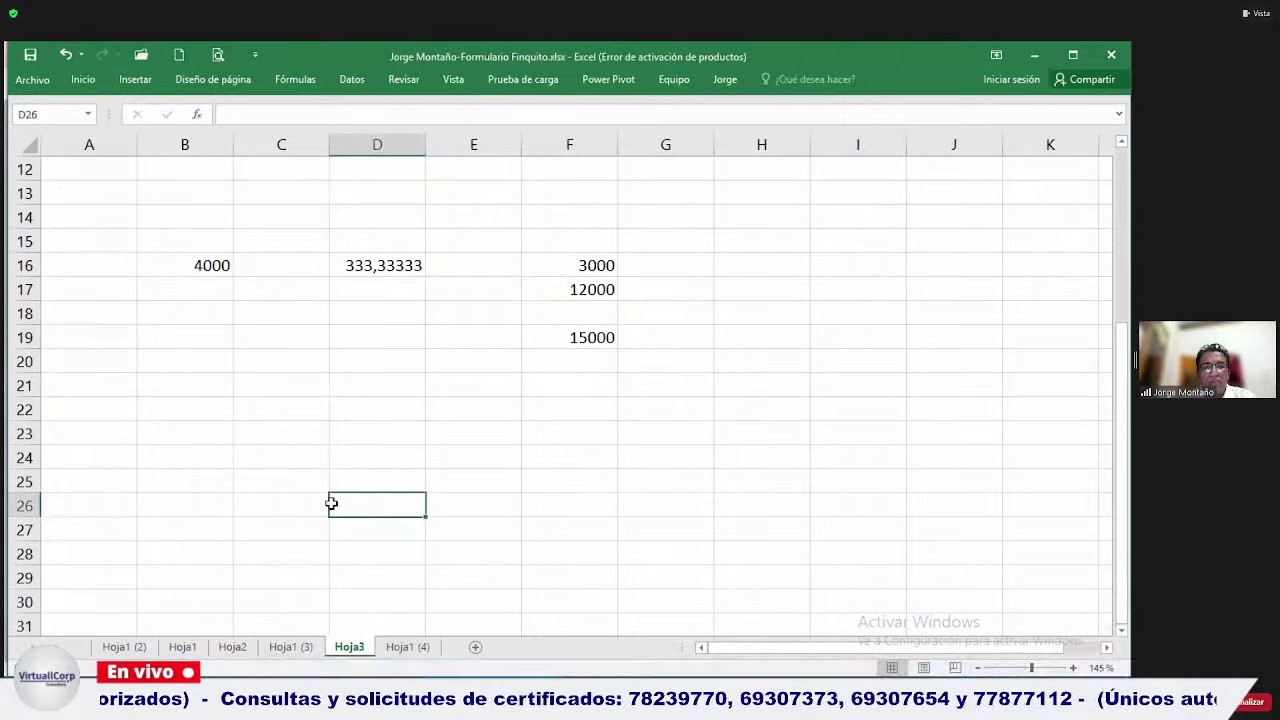
pyautogui.hotkey('ctrl', 'Up')
pyautogui.hotkey('ctrl', 'Up')
pyautogui.hotkey('ctrl', 'Up')
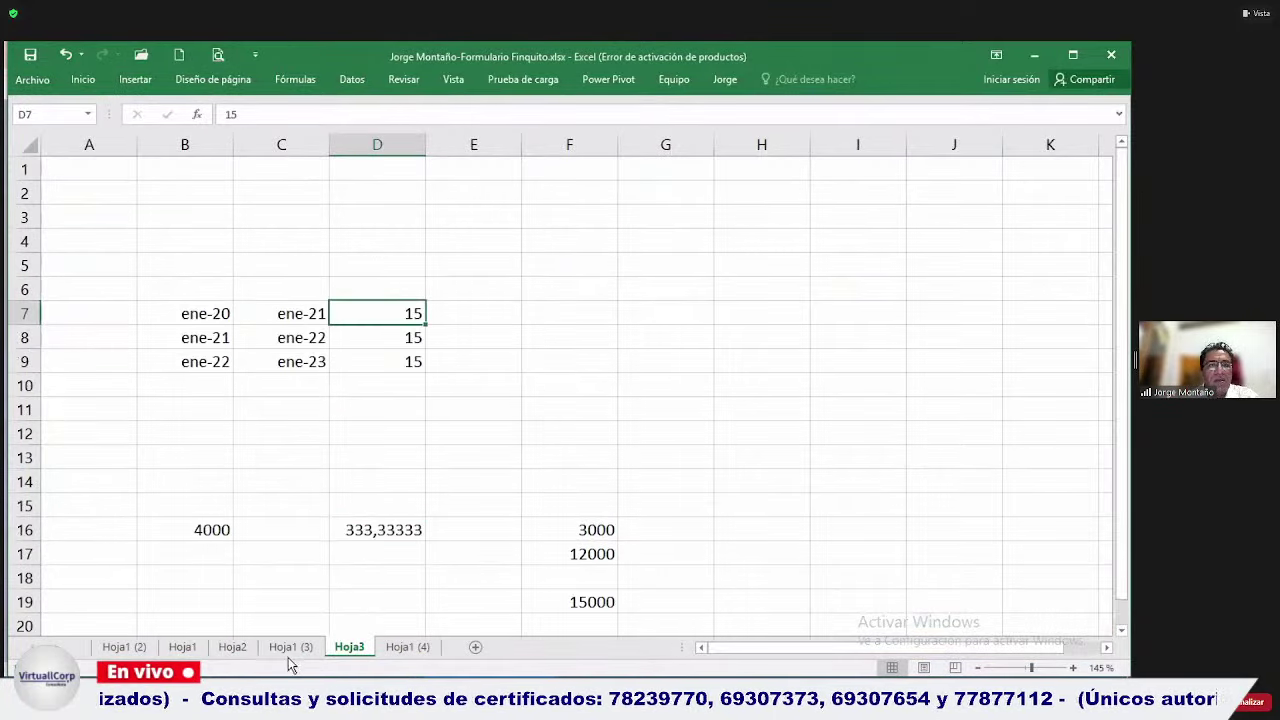
# Open the Hoja1 (2) sheet and go from the deductions section up to the head of the finiquito form.
pyautogui.click(141, 650)
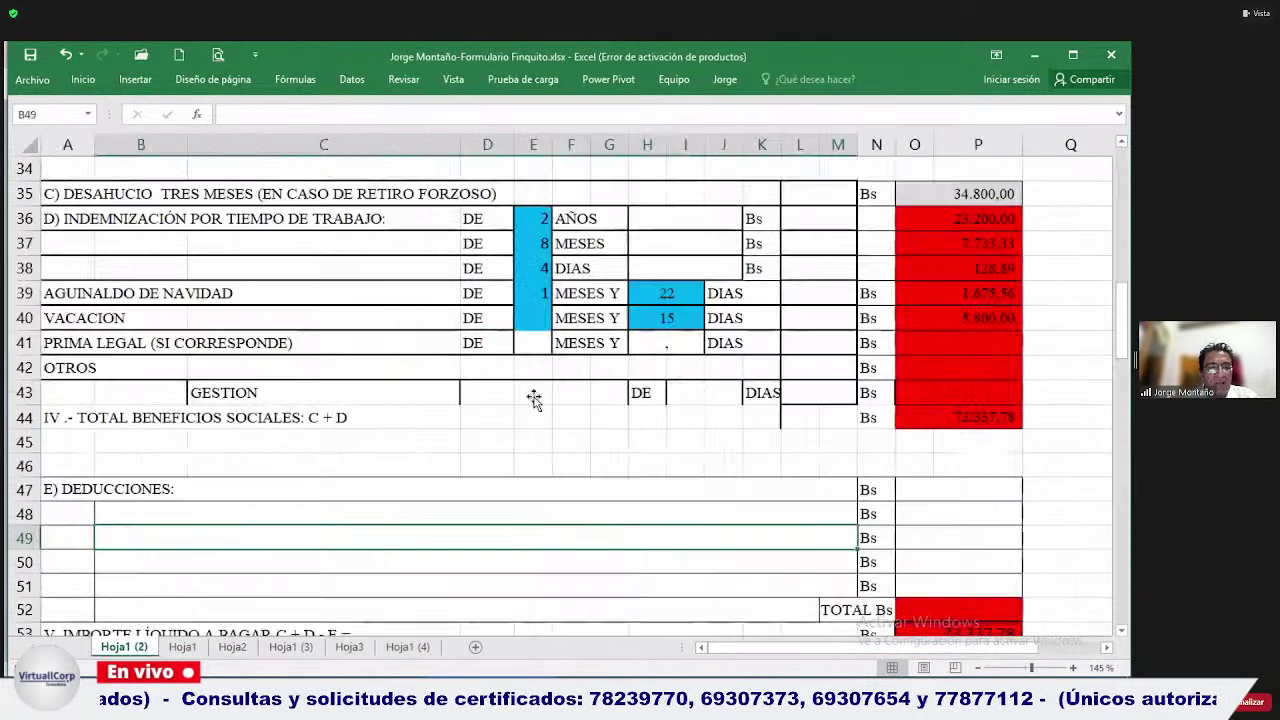
pyautogui.press('Up')
pyautogui.press('Up')
pyautogui.press('Up')
pyautogui.press('Up')
pyautogui.press('Up')
pyautogui.press('Up')
pyautogui.press('Up')
pyautogui.press('Up')
pyautogui.press('Up')
pyautogui.press('Up')
pyautogui.press('Up')
pyautogui.press('Up')
pyautogui.press('Up')
pyautogui.press('Up')
pyautogui.press('Up')
pyautogui.press('Up')
pyautogui.press('Up')
pyautogui.press('Up')
pyautogui.press('Up')
pyautogui.press('Up')
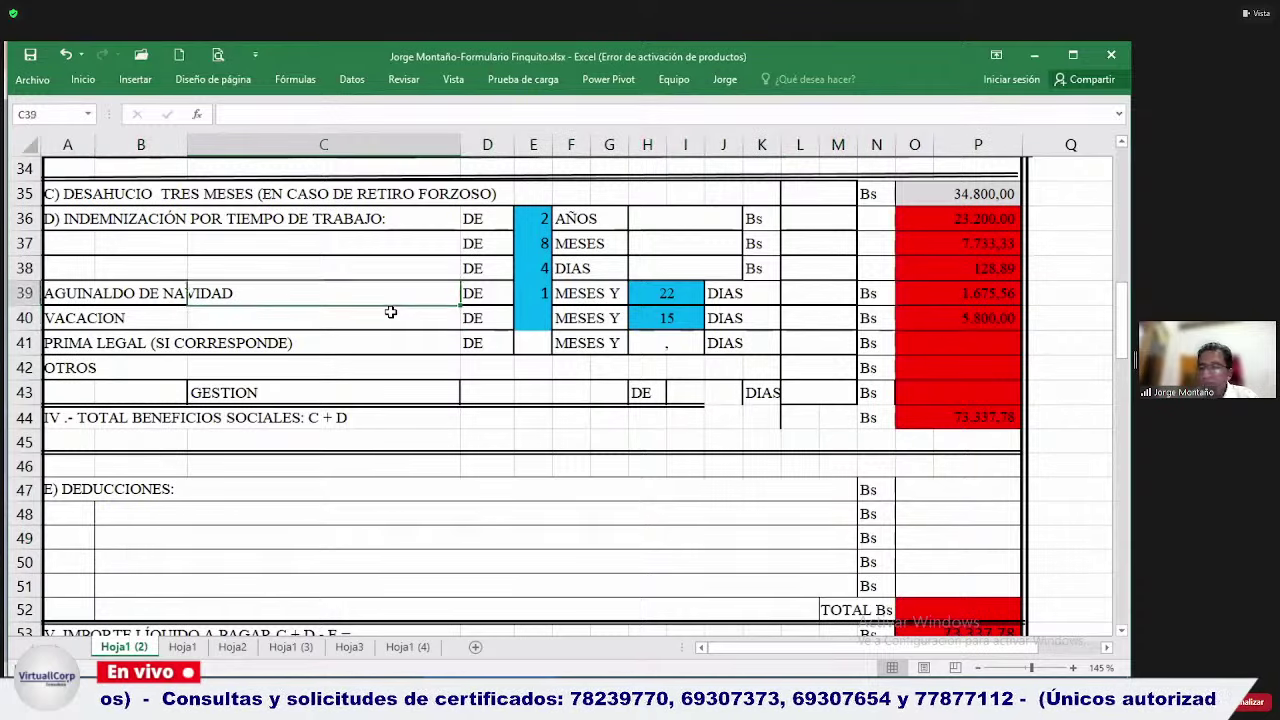
pyautogui.press('Up')
pyautogui.press('Up')
pyautogui.press('Up')
pyautogui.press('Up')
pyautogui.press('Up')
pyautogui.press('Up')
pyautogui.press('Up')
pyautogui.press('Up')
pyautogui.press('Up')
pyautogui.press('Up')
pyautogui.press('Up')
pyautogui.press('Up')
pyautogui.press('Up')
pyautogui.press('Up')
pyautogui.press('Up')
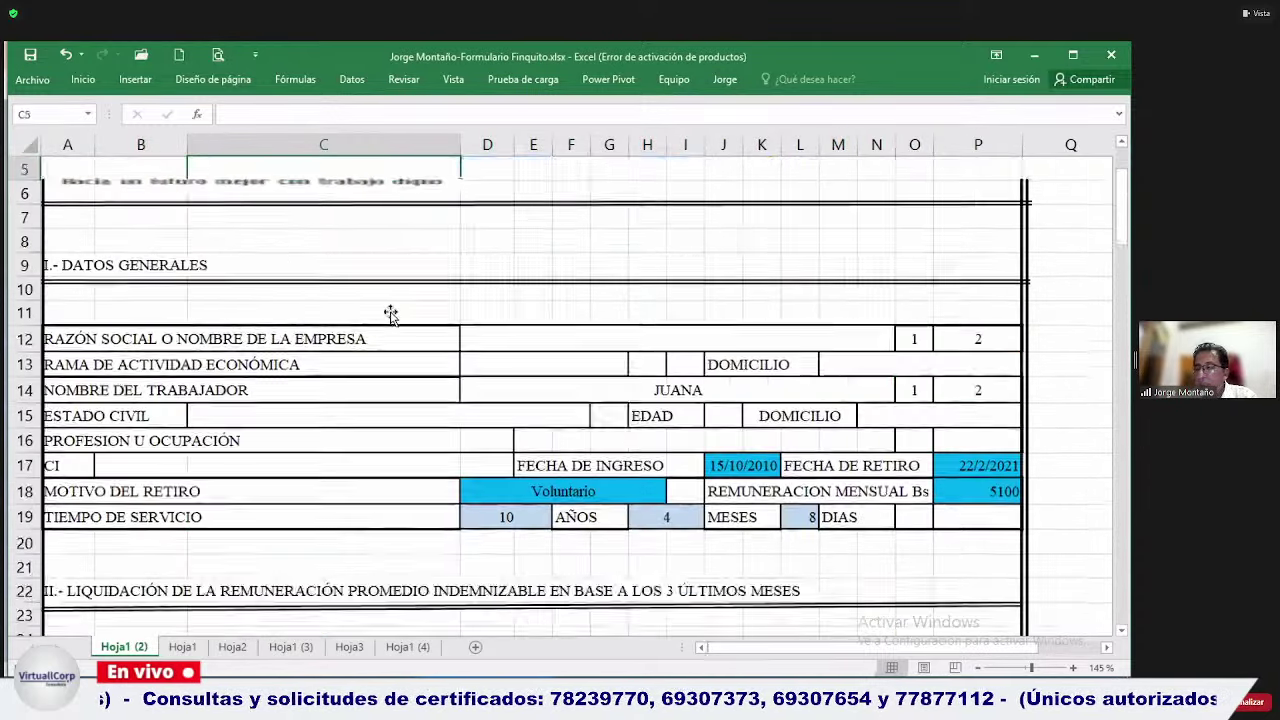
# Review the Datos Generales section of the form down to the remuneration table for the last three months.
pyautogui.press('Down')
pyautogui.press('Down')
pyautogui.press('Down')
pyautogui.press('Down')
pyautogui.press('Down')
pyautogui.press('Down')
pyautogui.press('Down')
pyautogui.press('Down')
pyautogui.press('Down')
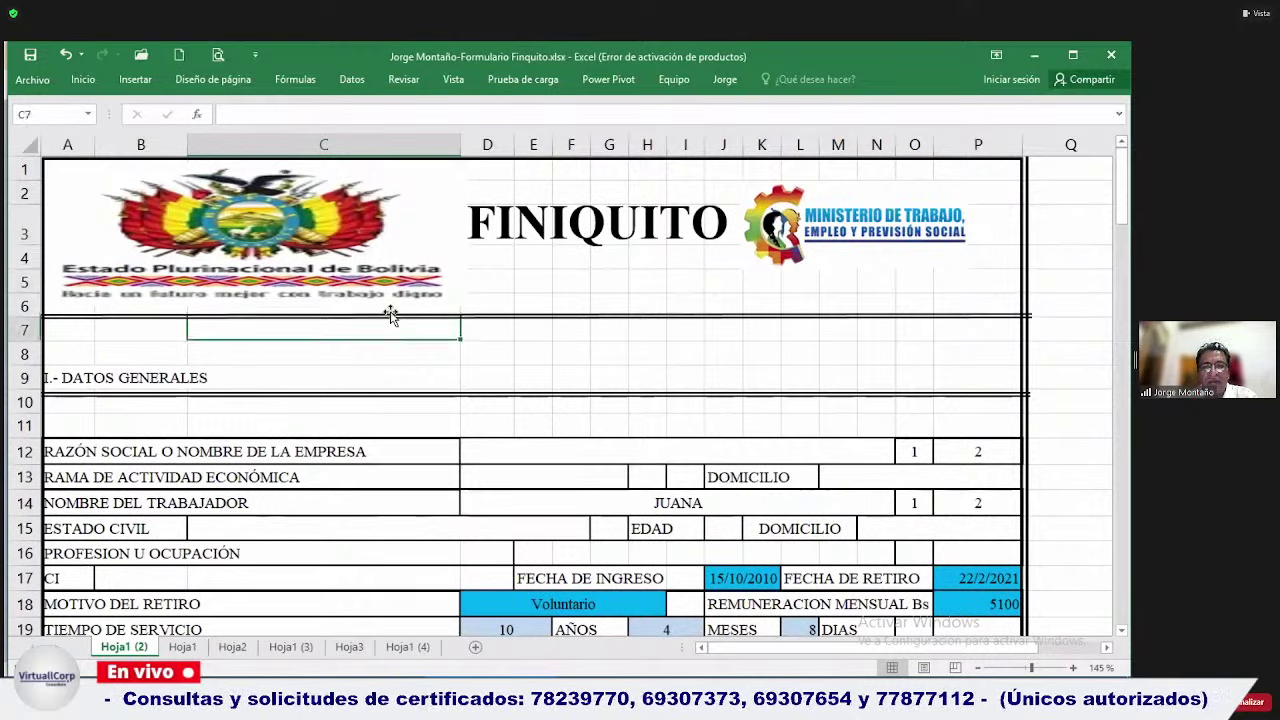
pyautogui.press('Down')
pyautogui.press('Down')
pyautogui.press('Down')
pyautogui.press('Down')
pyautogui.press('Down')
pyautogui.press('Down')
pyautogui.press('Down')
pyautogui.press('Down')
pyautogui.press('Down')
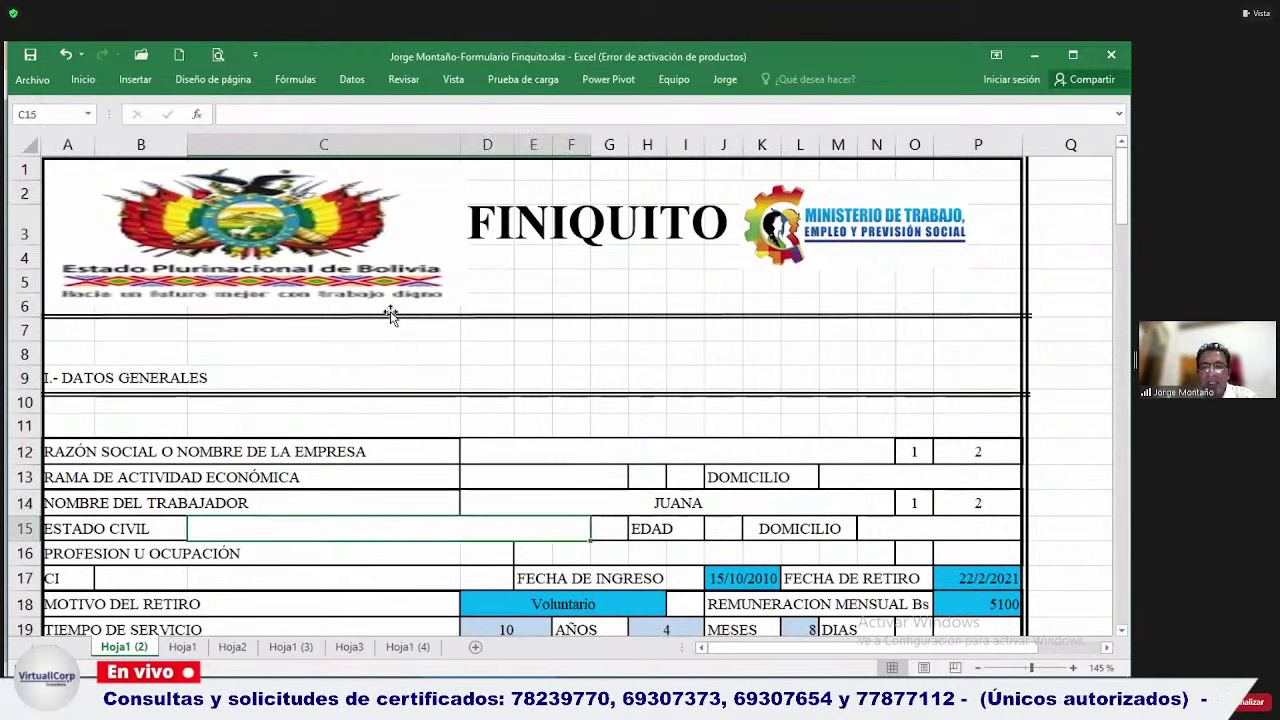
pyautogui.press('Down')
pyautogui.press('Down')
pyautogui.press('Down')
pyautogui.press('Down')
pyautogui.press('Down')
pyautogui.press('Down')
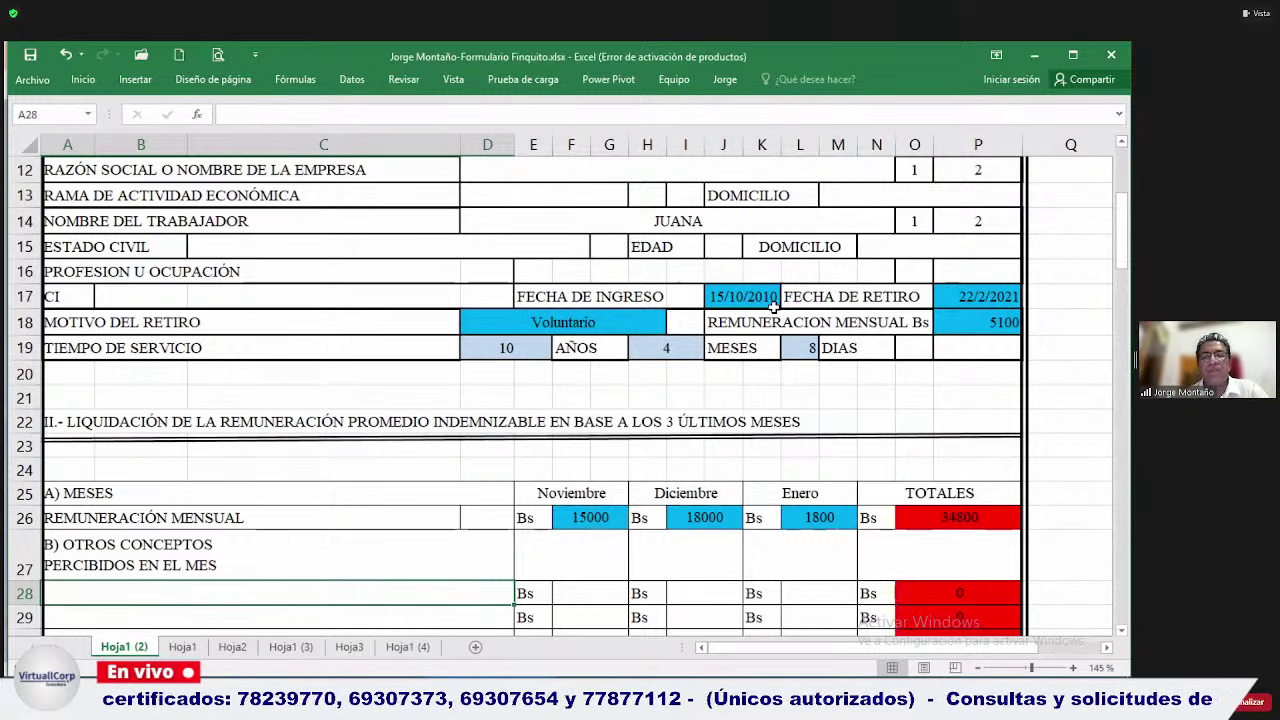
# Check the retirement reason in D18, the monthly remuneration in P18, and the total and average remuneration formulas in column O.
pyautogui.click(530, 325)
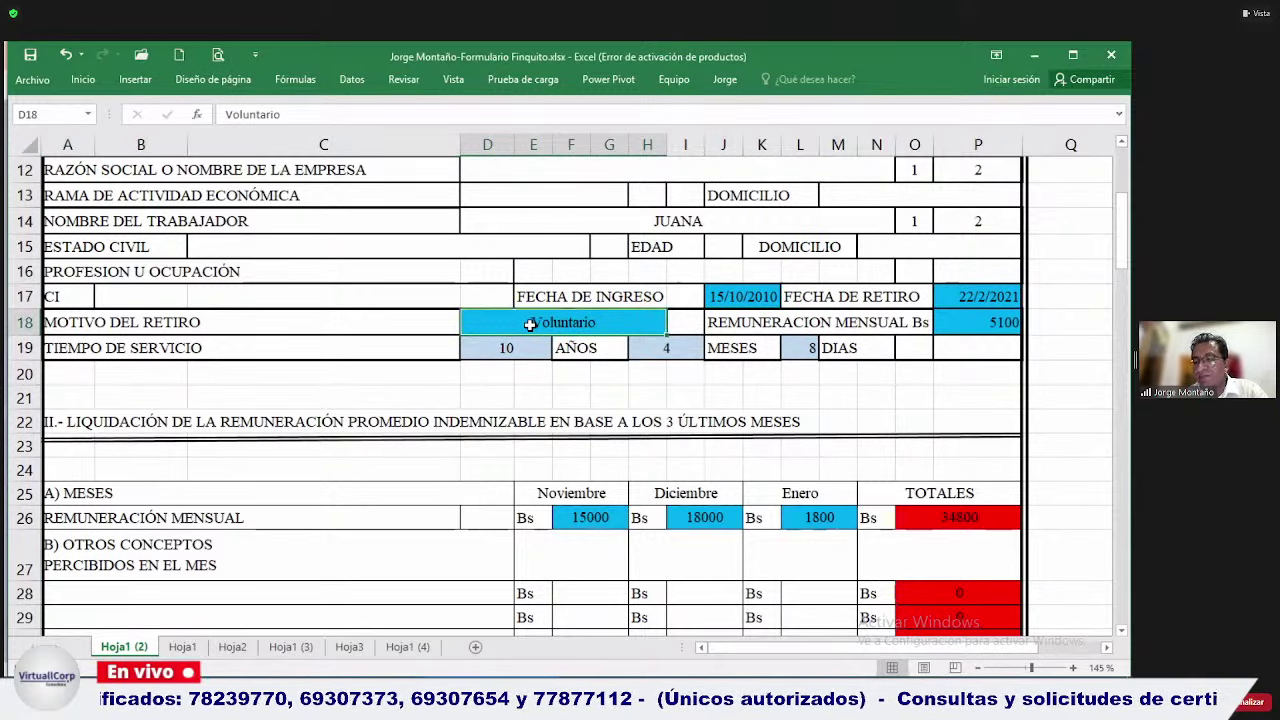
pyautogui.click(991, 323)
pyautogui.press('Down')
pyautogui.press('Down')
pyautogui.press('Down')
pyautogui.press('Down')
pyautogui.press('Down')
pyautogui.press('Down')
pyautogui.press('Down')
pyautogui.press('Down')
pyautogui.press('Down')
pyautogui.press('Down')
pyautogui.press('Down')
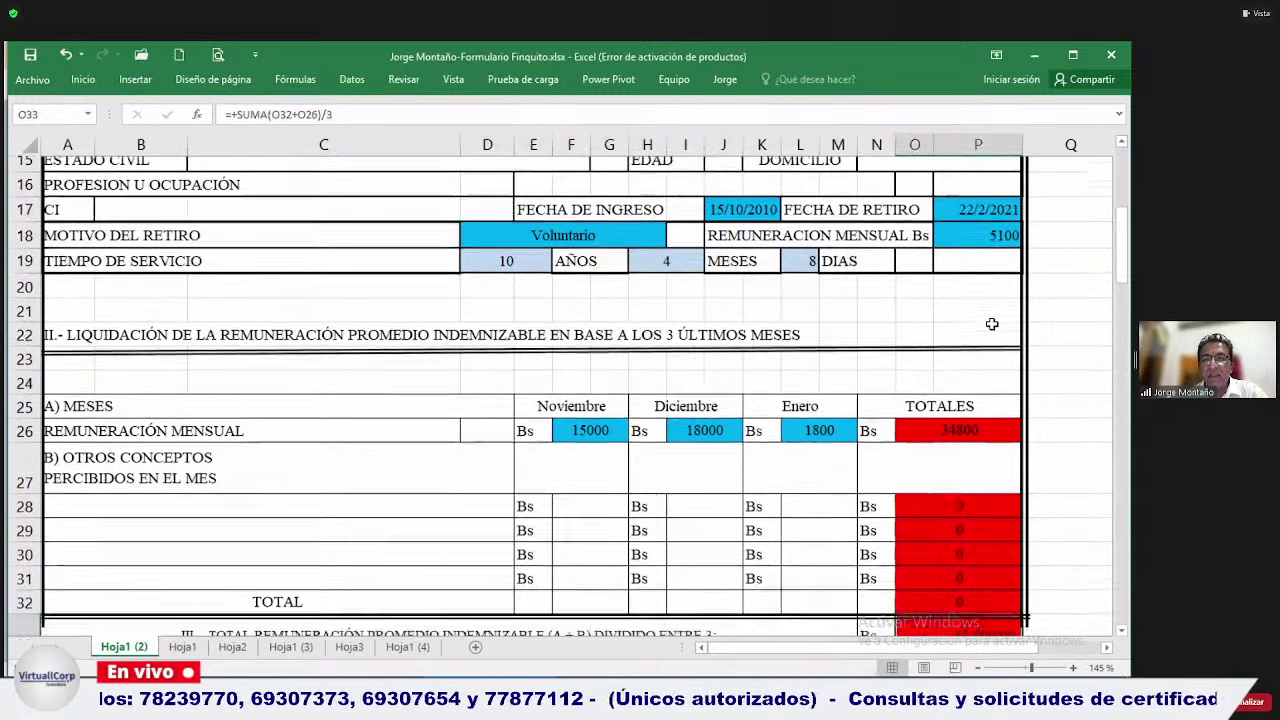
pyautogui.press('Up')
pyautogui.press('Up')
pyautogui.press('Up')
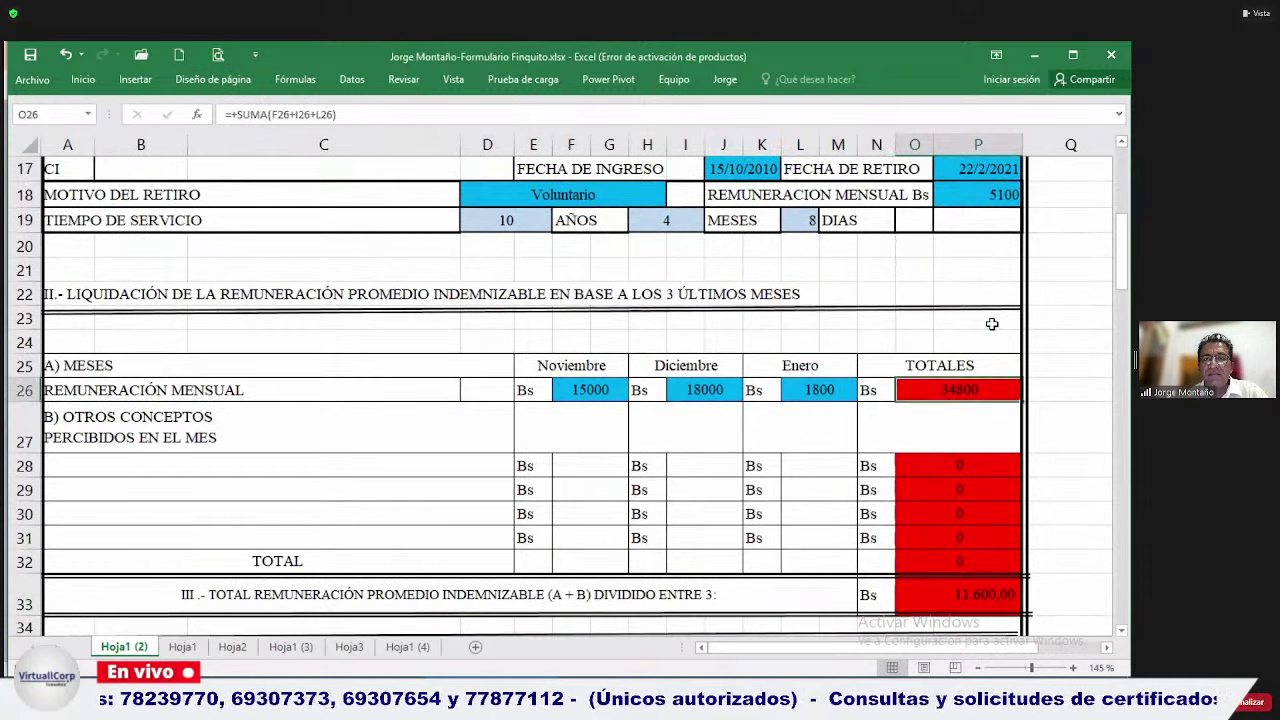
# Set the November monthly remuneration in F26 to 5100.
pyautogui.press('Left')
pyautogui.press('Left')
pyautogui.press('Left')
pyautogui.press('Left')
pyautogui.press('Left')
pyautogui.press('Left')
pyautogui.press('Up')
pyautogui.press('Up')
pyautogui.press('Up')
pyautogui.press('Up')
pyautogui.press('Up')
pyautogui.press('Up')
pyautogui.press('Up')
pyautogui.press('Up')
pyautogui.press('Up')
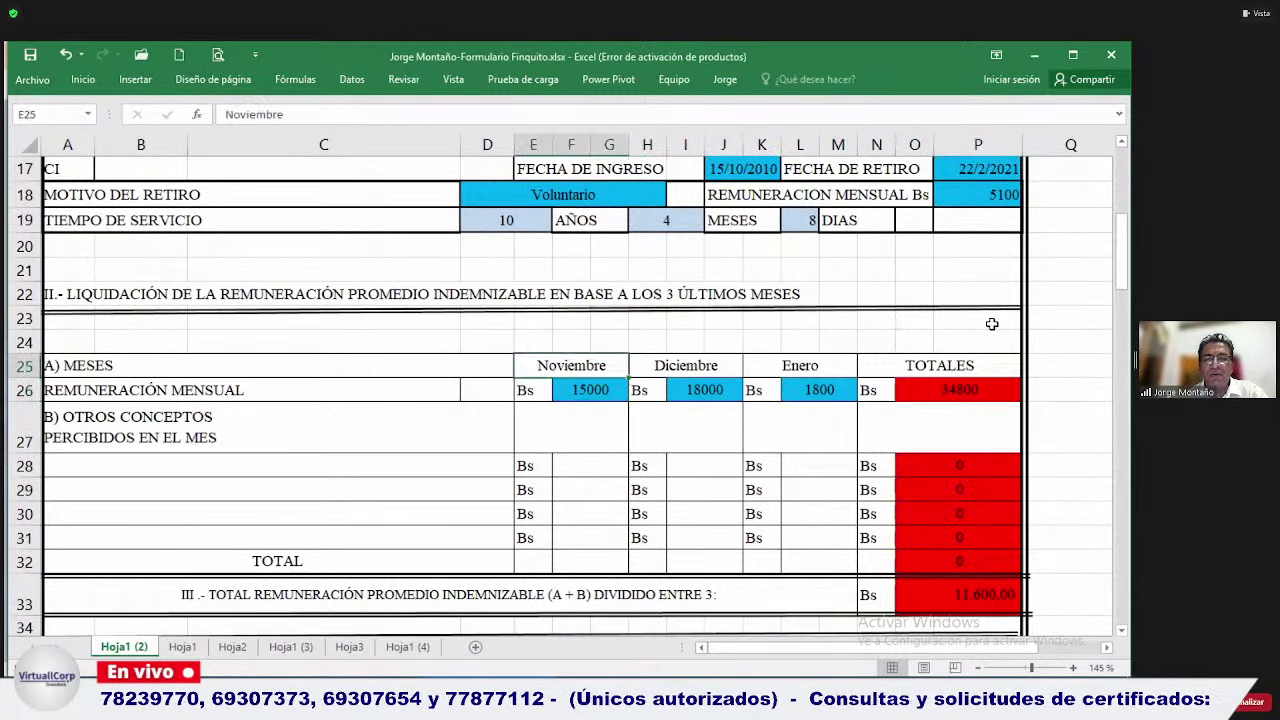
pyautogui.press('Down')
pyautogui.press('Down')
pyautogui.press('Down')
pyautogui.press('Down')
pyautogui.press('Down')
pyautogui.press('Down')
pyautogui.press('Down')
pyautogui.press('Down')
pyautogui.press('Down')
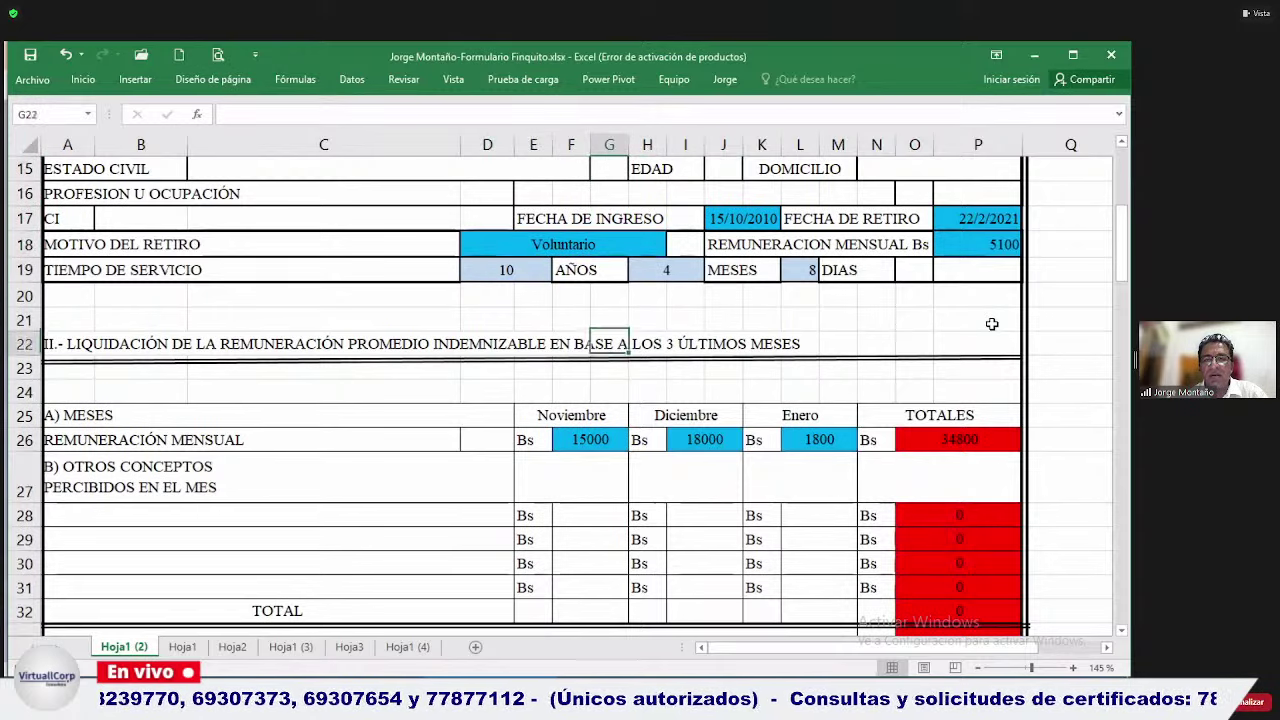
pyautogui.press('Down')
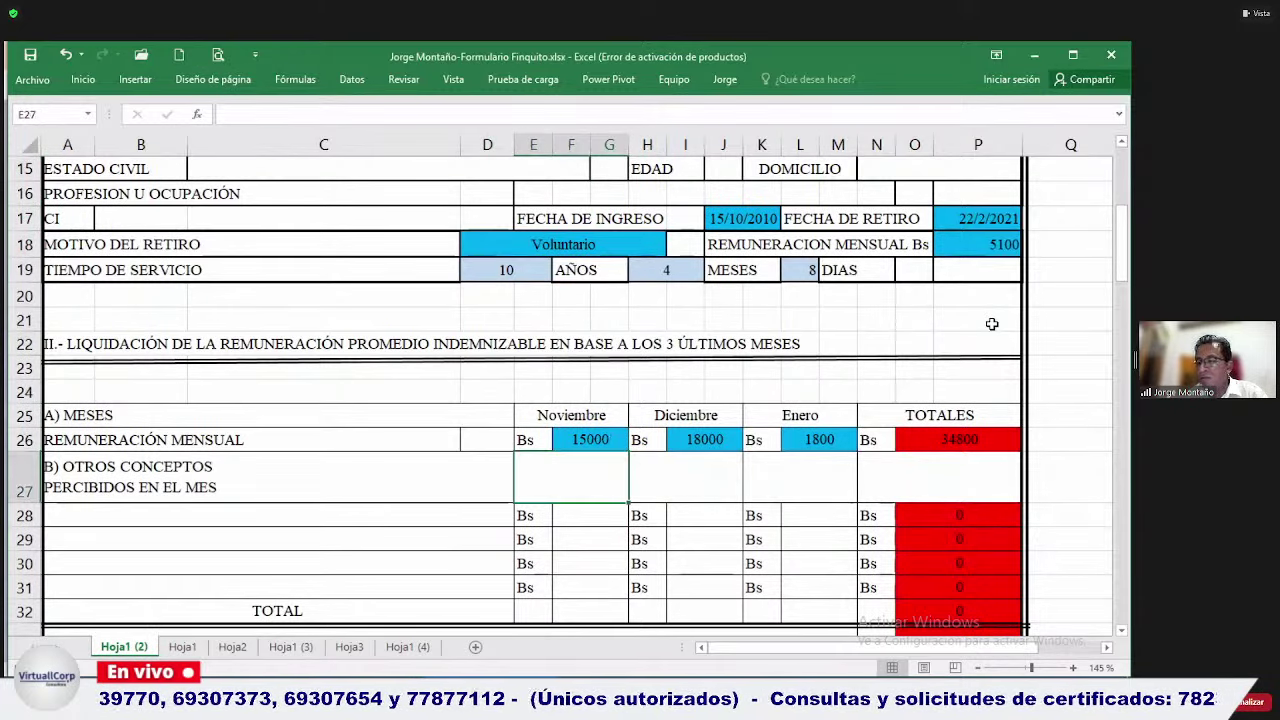
pyautogui.press('Down')
pyautogui.press('Up')
pyautogui.press('Up')
pyautogui.press('Up')
pyautogui.press('Down')
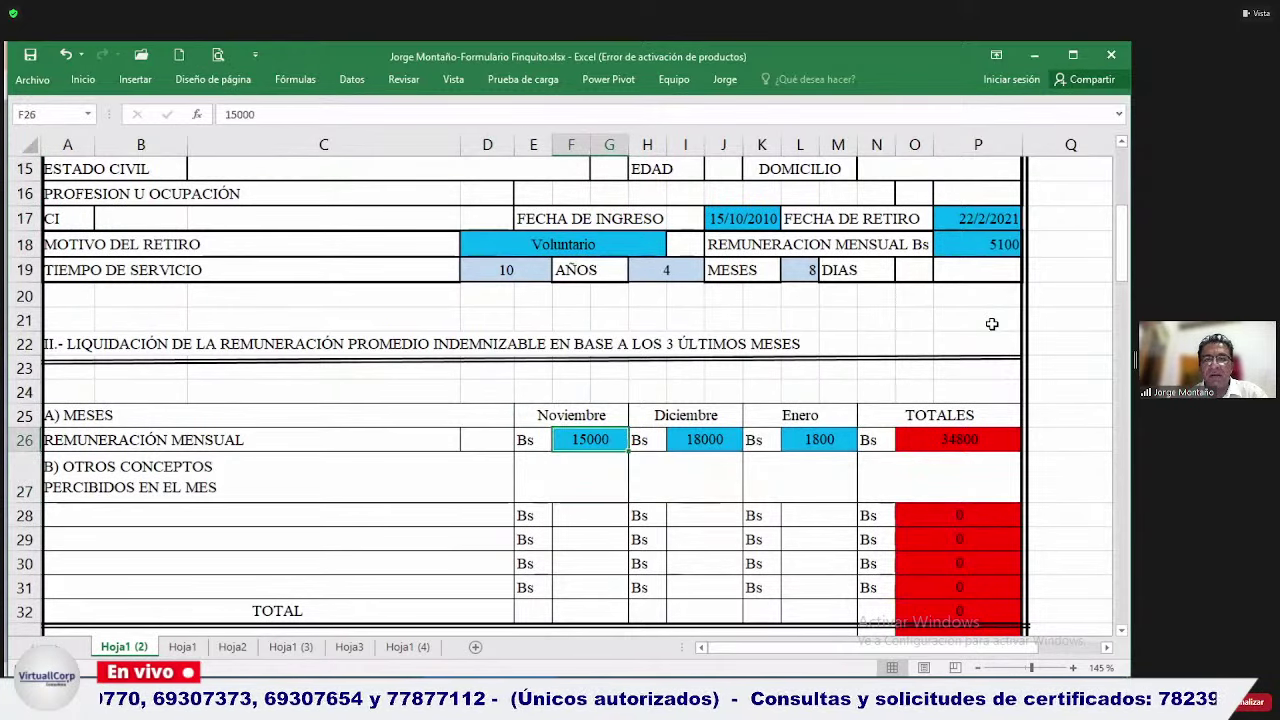
pyautogui.write('5100')
pyautogui.press('Return')
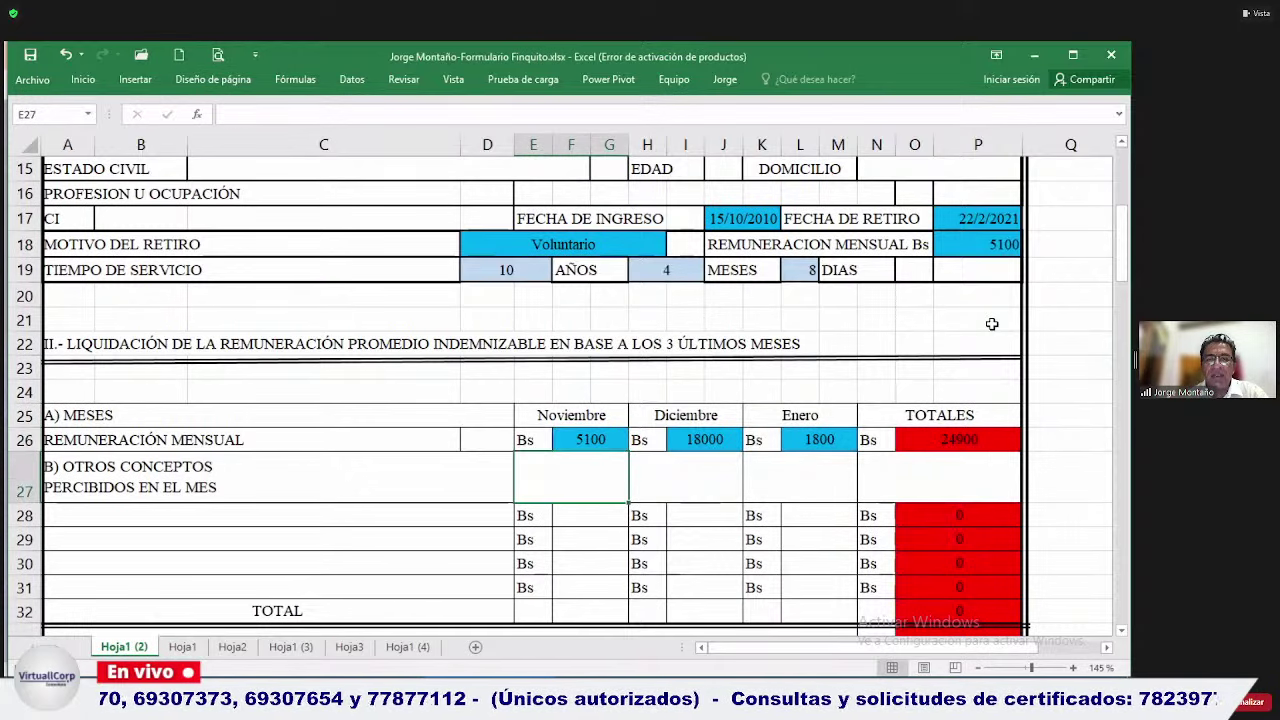
# Set the December monthly remuneration in I26 to 5400.
pyautogui.press('Up')
pyautogui.press('Up')
pyautogui.press('Down')
pyautogui.press('Right')
pyautogui.press('Right')
pyautogui.press('Right')
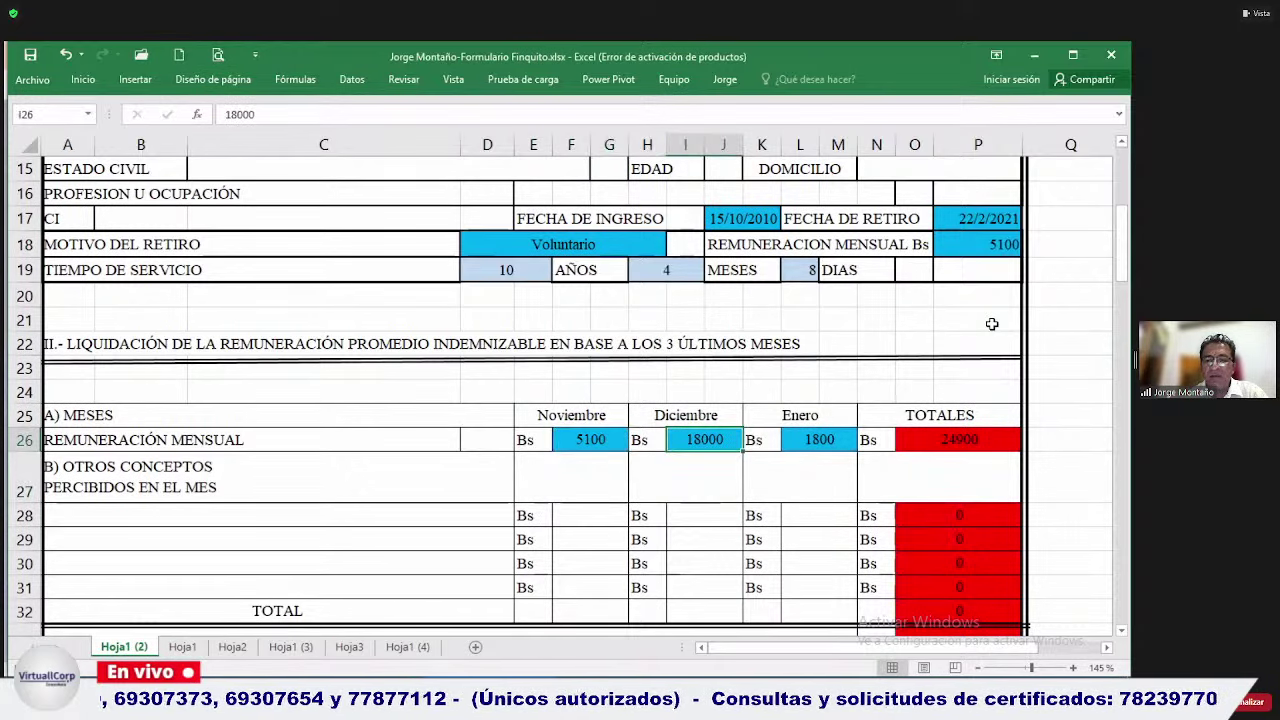
pyautogui.write('5400')
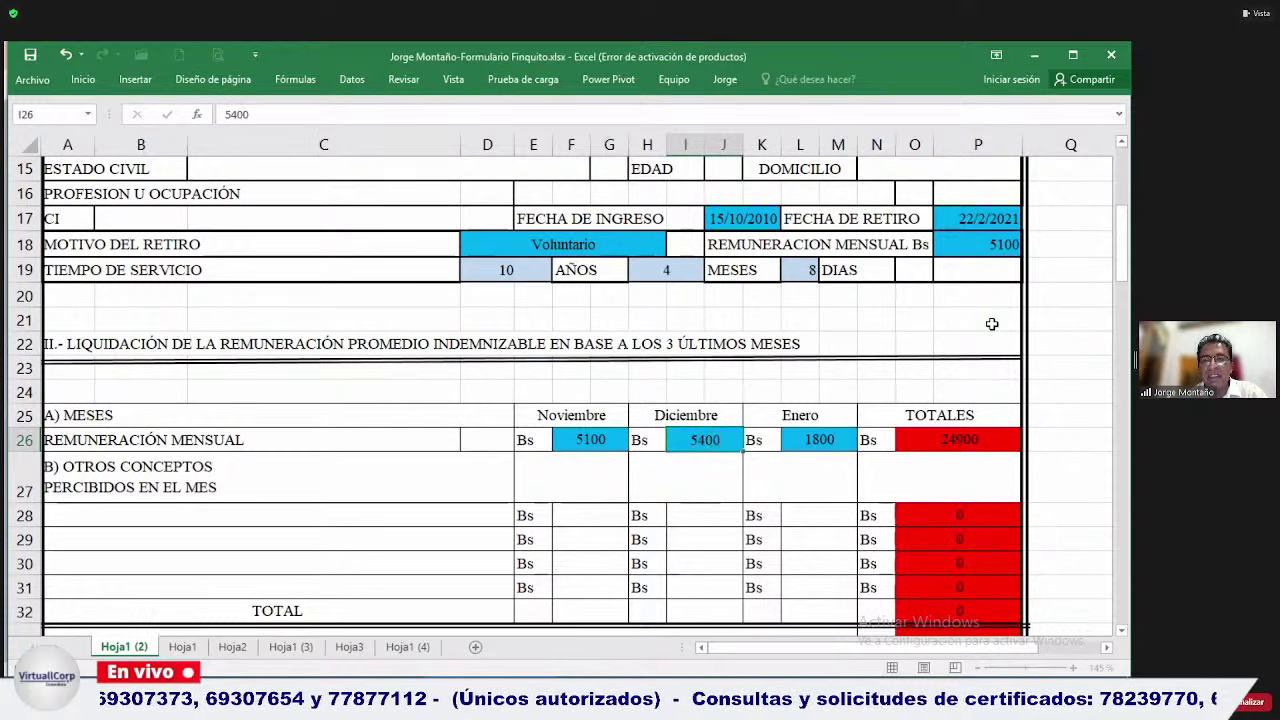
pyautogui.press('Right')
pyautogui.write('5100')
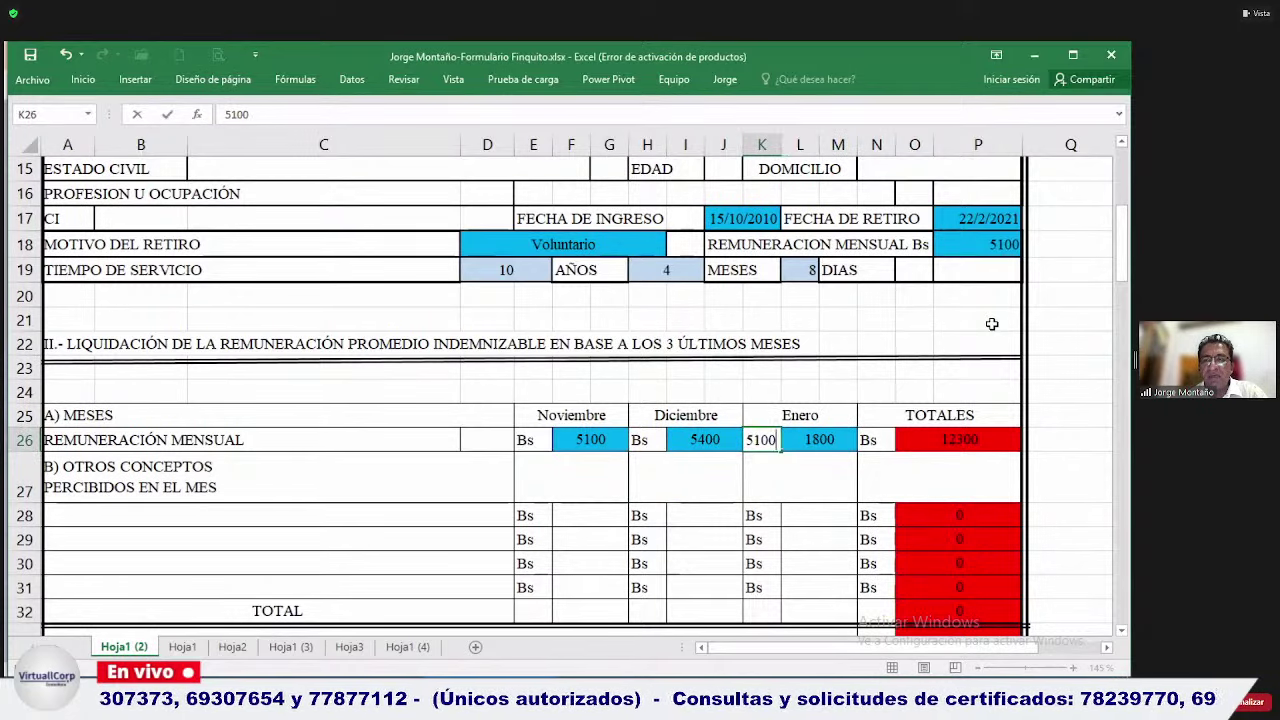
pyautogui.press('BackSpace')
pyautogui.press('BackSpace')
pyautogui.press('BackSpace')
pyautogui.press('BackSpace')
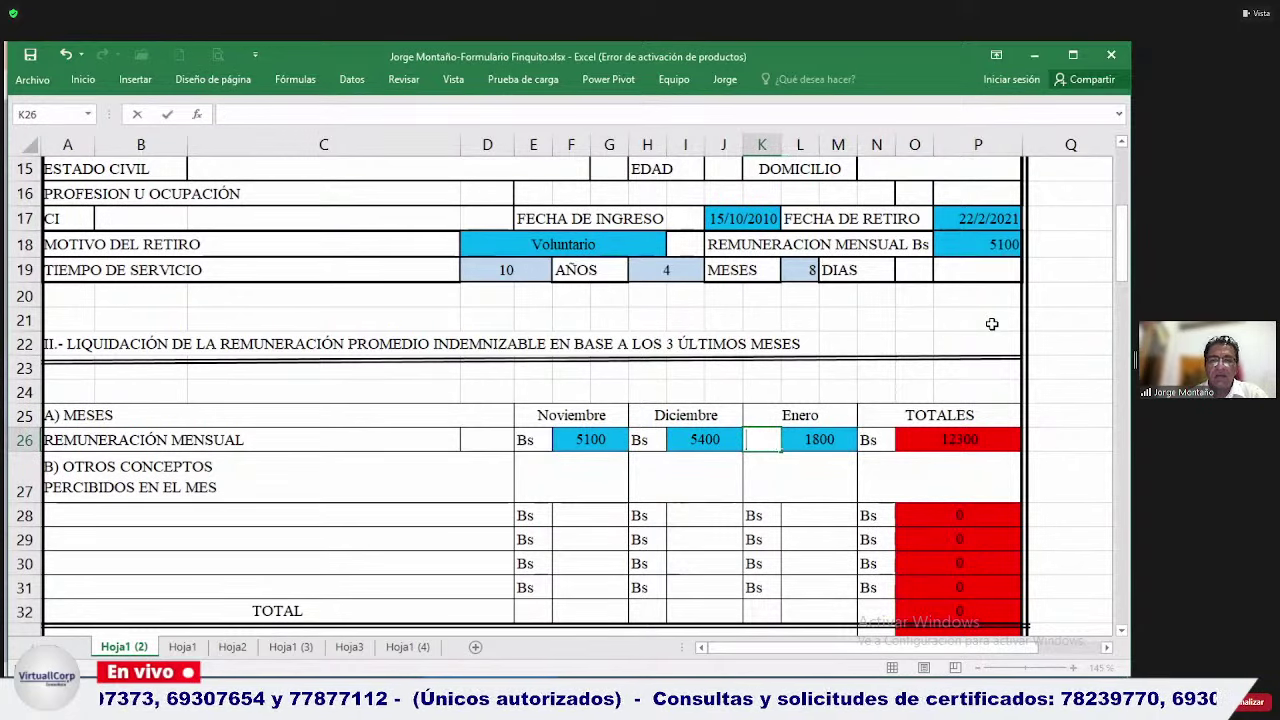
pyautogui.press('Return')
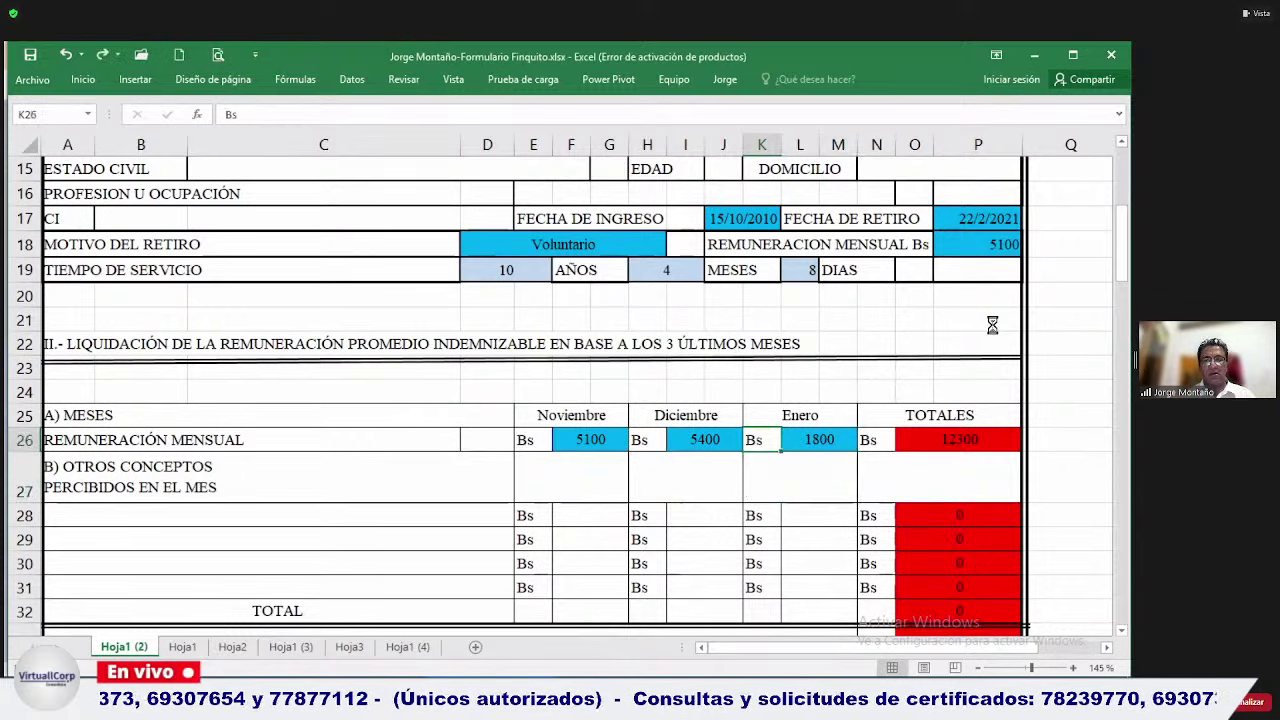
pyautogui.hotkey('ctrl', 'z')
# Set the January monthly remuneration in L26 to 5100.
pyautogui.press('Right')
pyautogui.write('1800')
pyautogui.press('BackSpace')
pyautogui.press('BackSpace')
pyautogui.press('BackSpace')
pyautogui.press('BackSpace')
pyautogui.write('51')
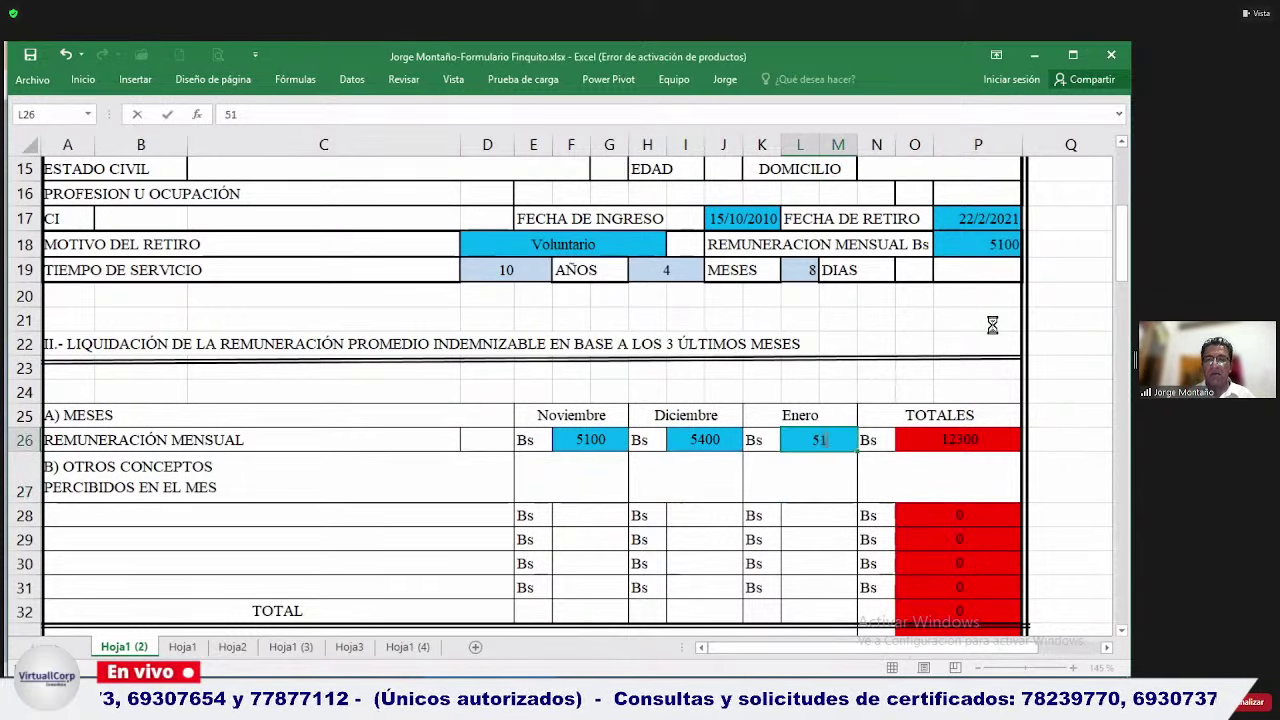
pyautogui.write('00')
pyautogui.press('Return')
# Review the average indemnizable remuneration and desahucio amounts below the remuneration table, then return to the January amount in L26.
pyautogui.press('Return')
pyautogui.press('Return')
pyautogui.press('Return')
pyautogui.press('Return')
pyautogui.press('Return')
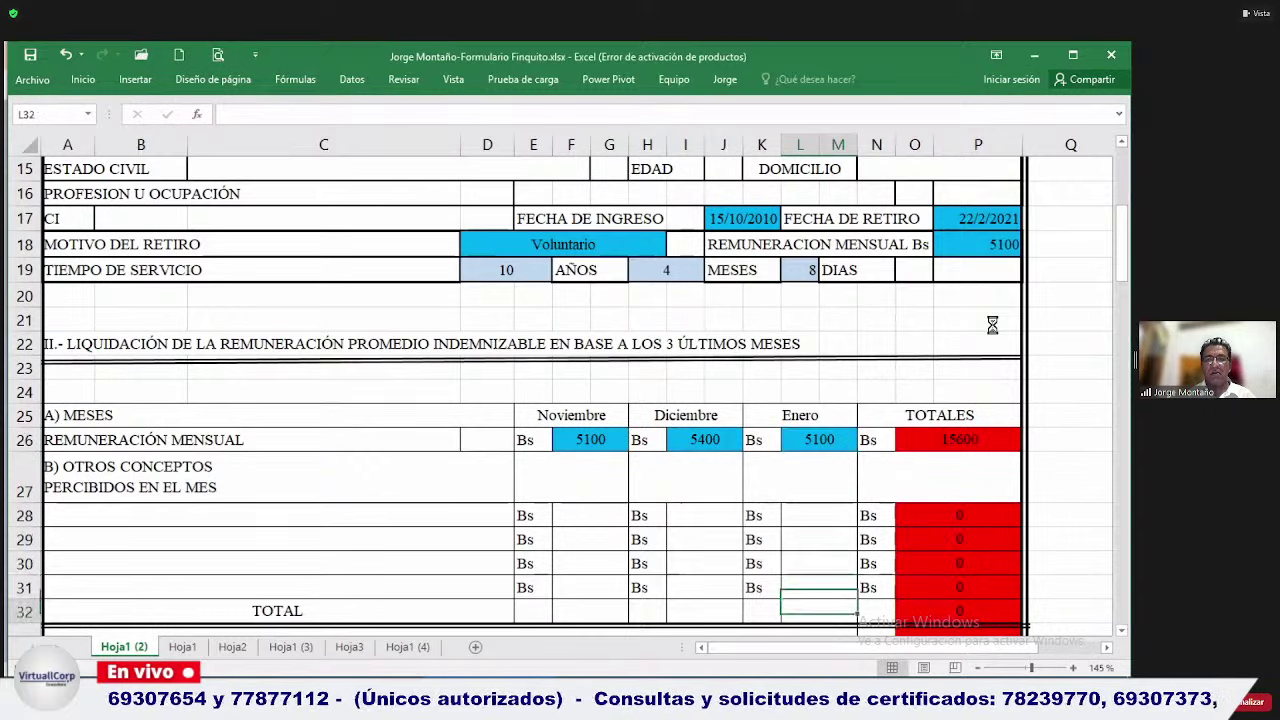
pyautogui.press('Return')
pyautogui.press('Return')
pyautogui.press('Return')
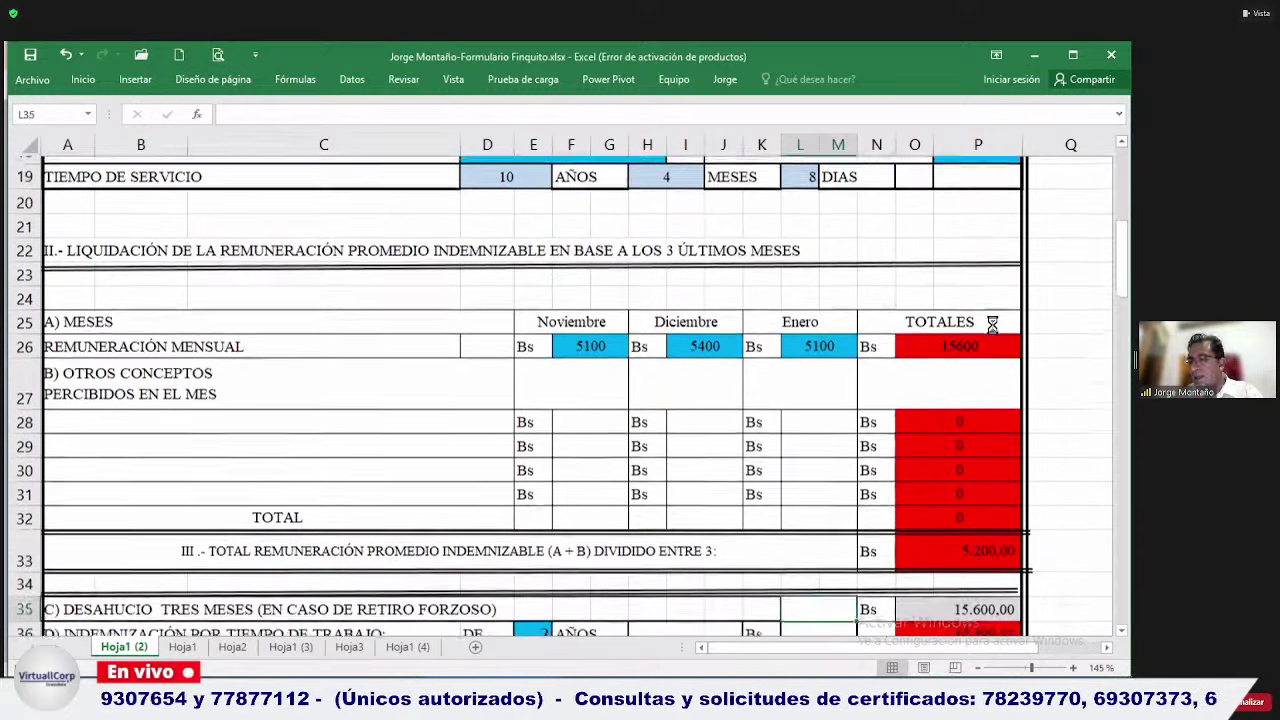
pyautogui.press('Up')
pyautogui.press('Up')
pyautogui.press('Up')
pyautogui.press('Up')
pyautogui.press('Up')
pyautogui.press('Up')
pyautogui.press('Up')
pyautogui.press('Up')
pyautogui.press('Up')
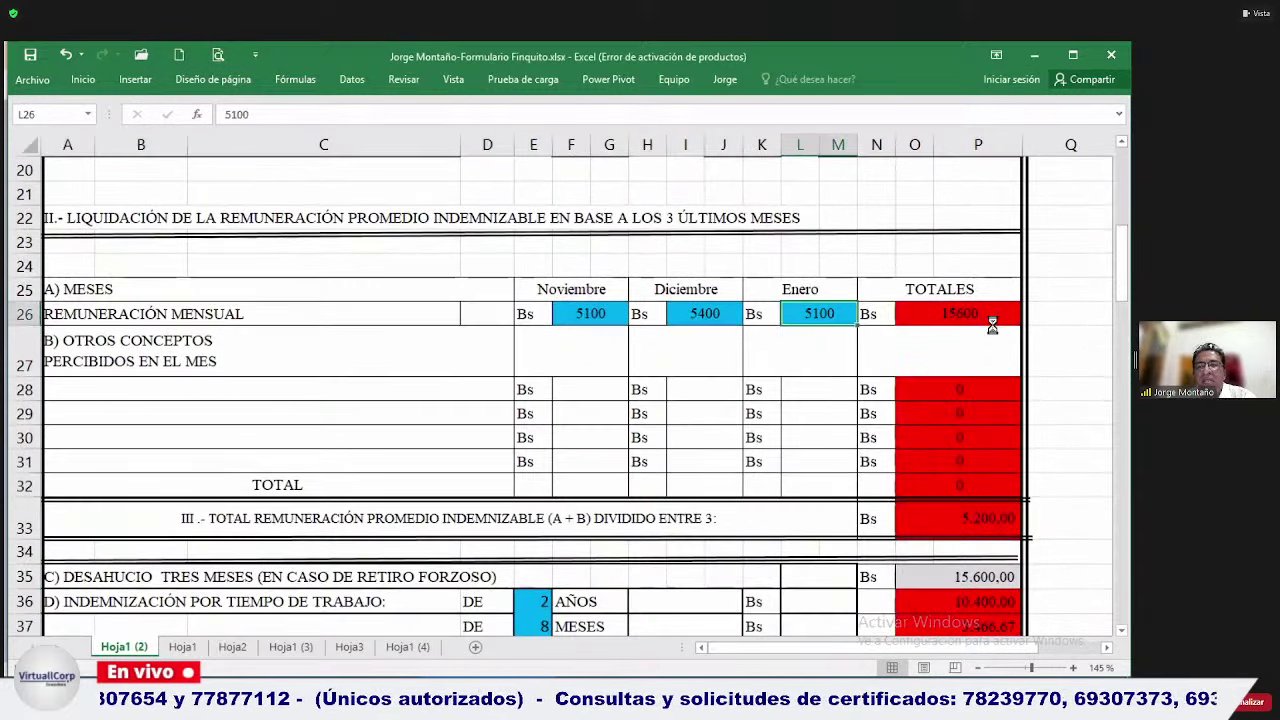
# Inspect the monthly remuneration total formula in O26 and the Otros Conceptos Percibidos row beneath the monthly amounts.
pyautogui.click(992, 326)
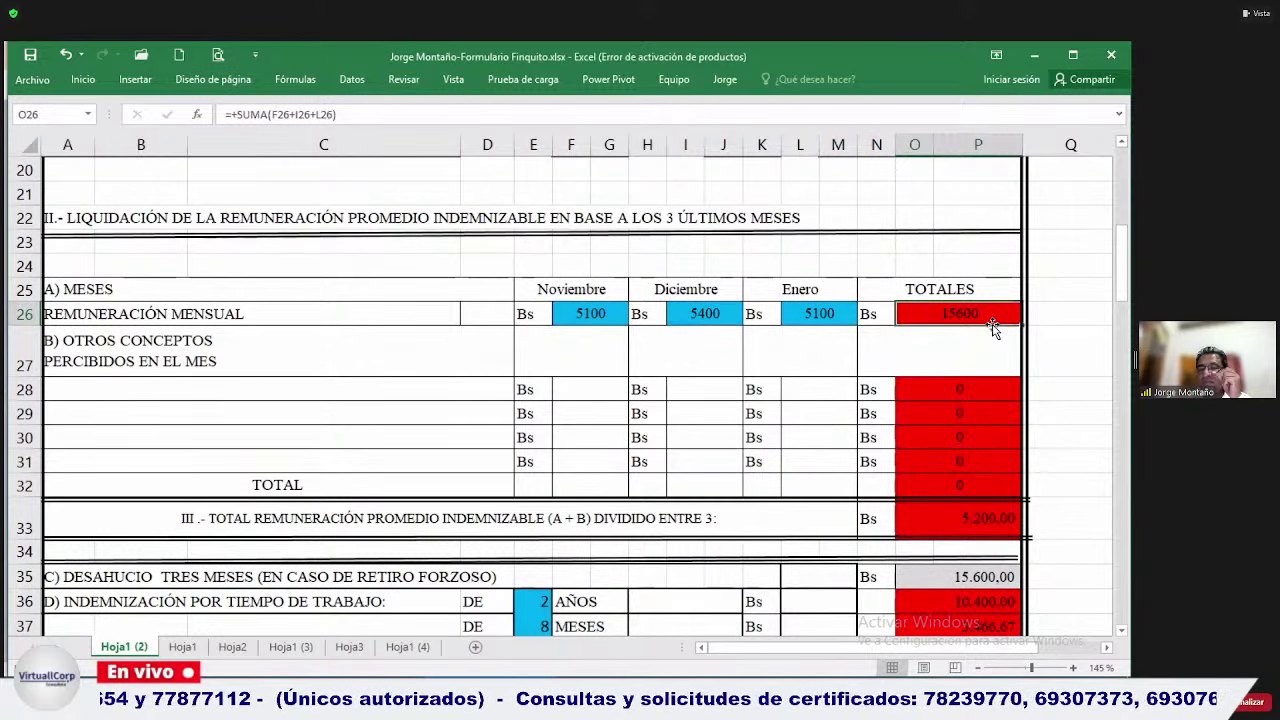
pyautogui.press('Left')
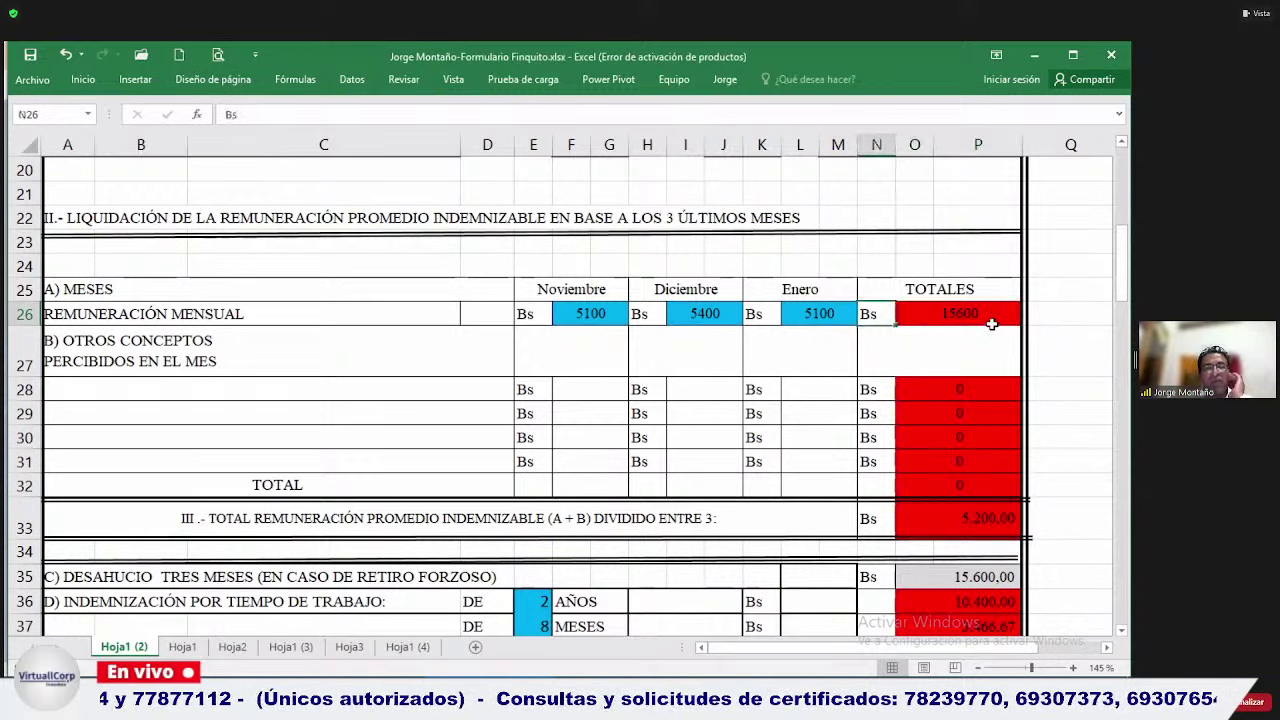
pyautogui.press('Left')
pyautogui.press('Right')
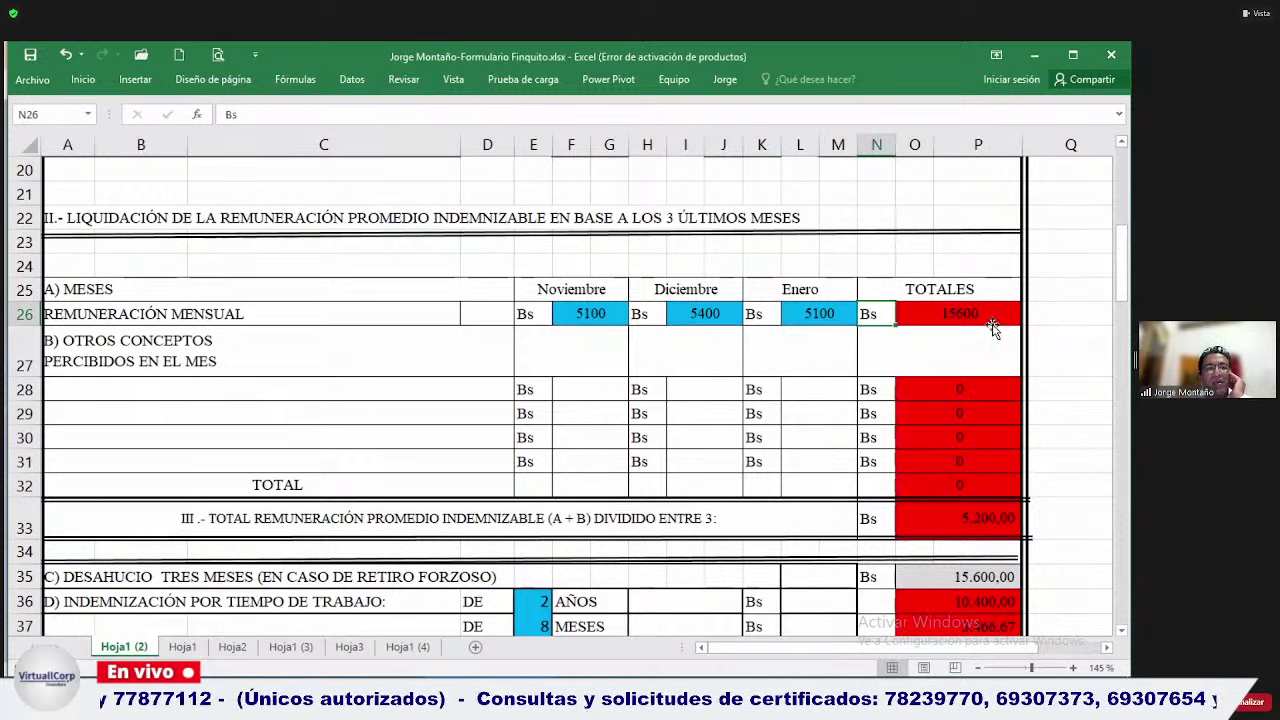
pyautogui.press('Down')
pyautogui.press('Down')
pyautogui.press('Up')
pyautogui.press('Left')
pyautogui.press('Left')
pyautogui.press('Left')
pyautogui.press('Left')
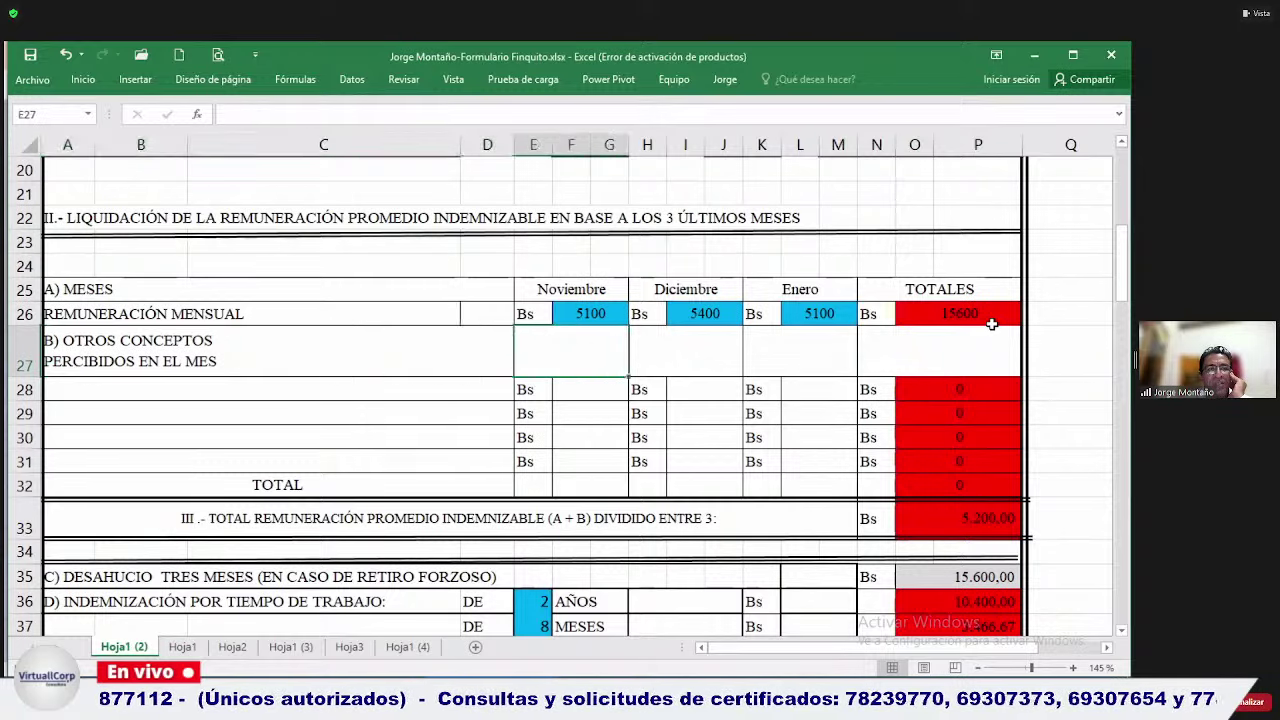
# Switch to the PROGRAMA DE PLANILLA workbook, enter 5100 as the Total Ganado in R9, and return to the finiquito form.
pyautogui.press('Right')
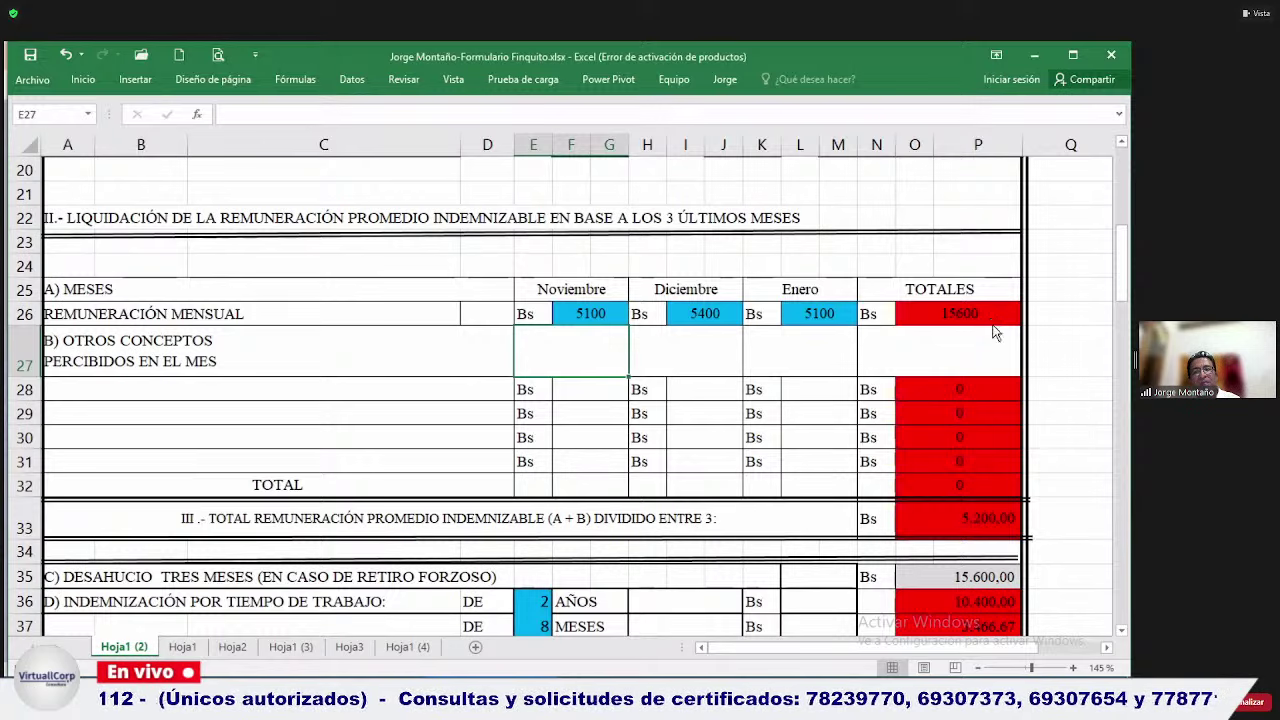
pyautogui.hotkey('alt', 'Tab')
pyautogui.press('Left')
pyautogui.press('Left')
pyautogui.press('Left')
pyautogui.press('Left')
pyautogui.press('Left')
pyautogui.press('Left')
pyautogui.press('Left')
pyautogui.press('Left')
pyautogui.press('Left')
pyautogui.press('Left')
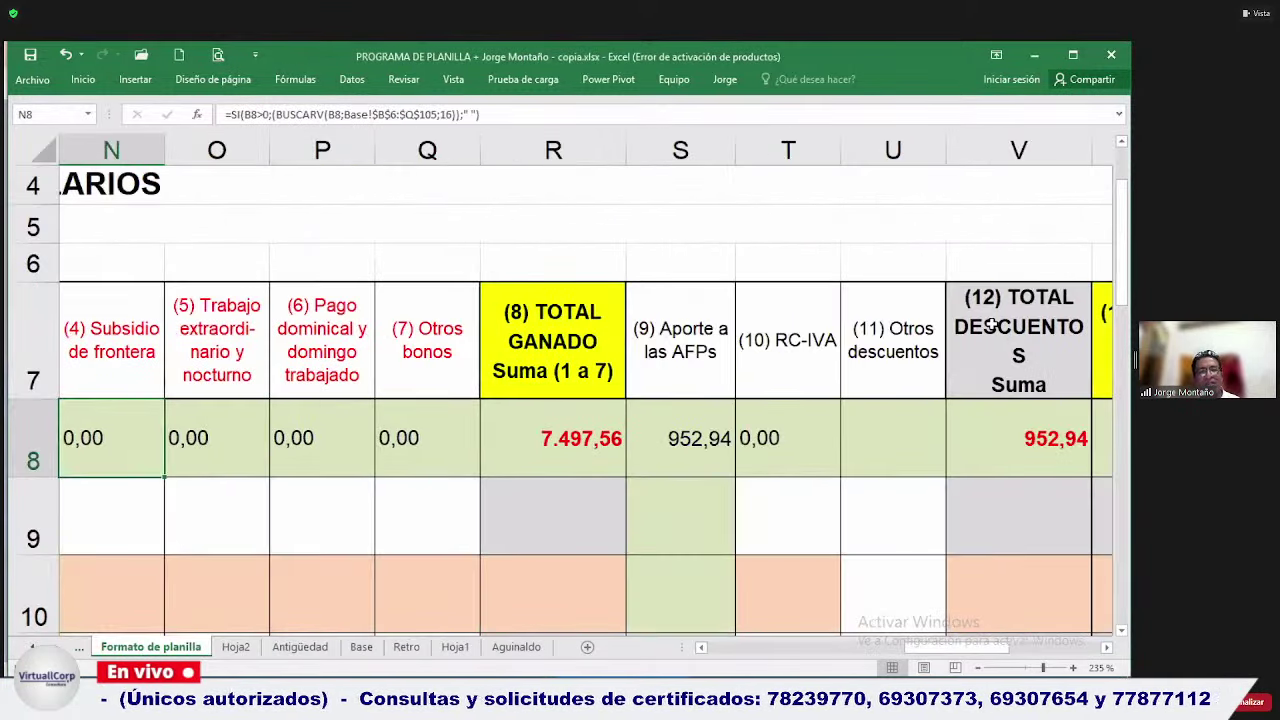
pyautogui.press('Right')
pyautogui.press('Right')
pyautogui.press('Down')
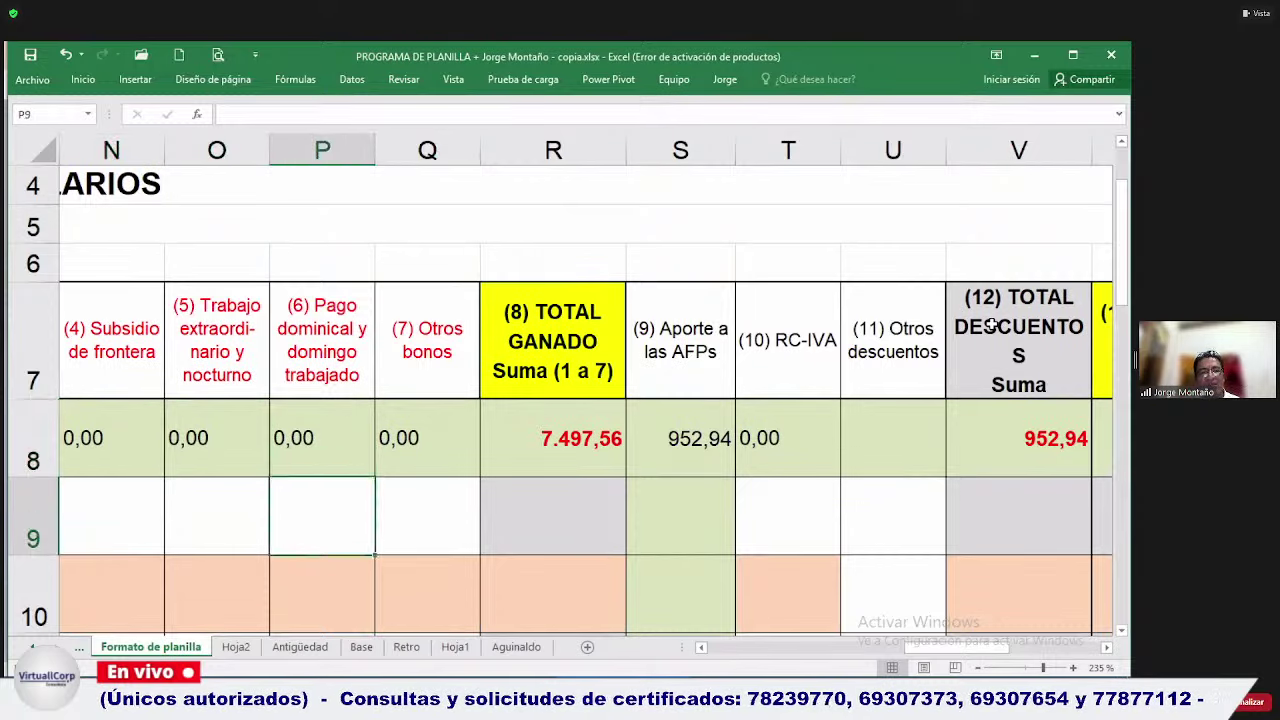
pyautogui.press('Right')
pyautogui.press('Right')
pyautogui.write('5100')
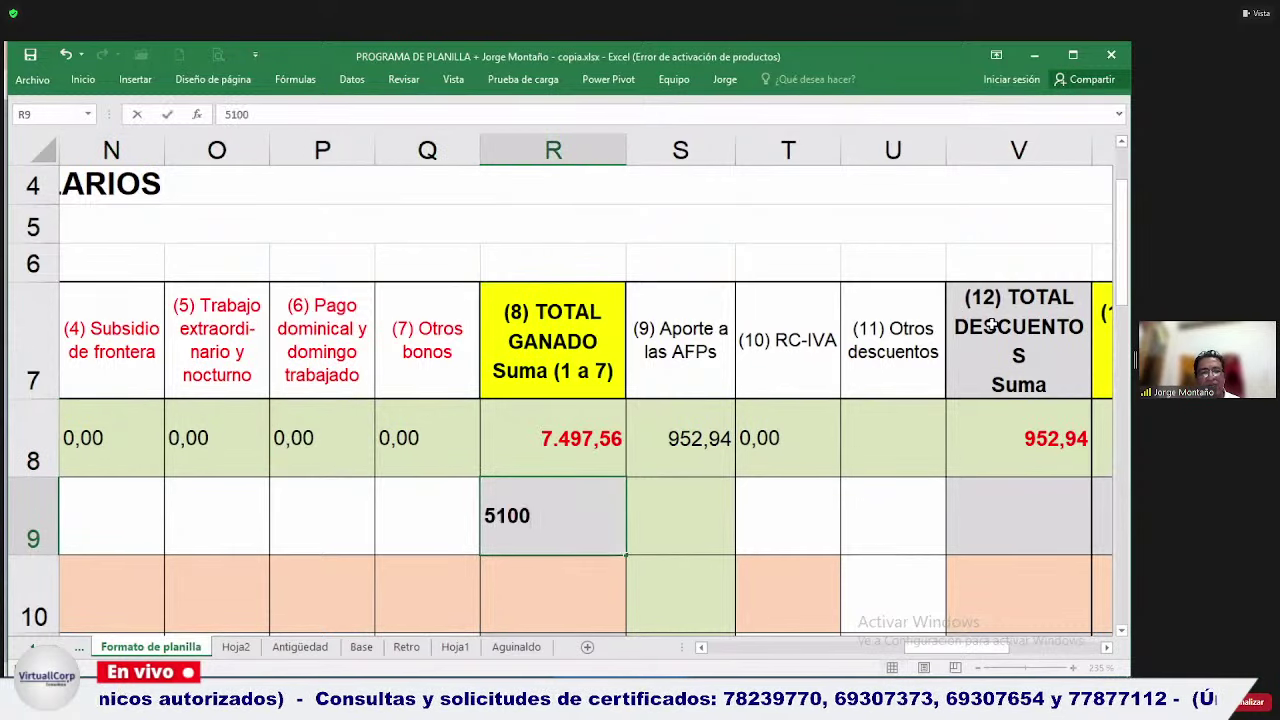
pyautogui.press('Return')
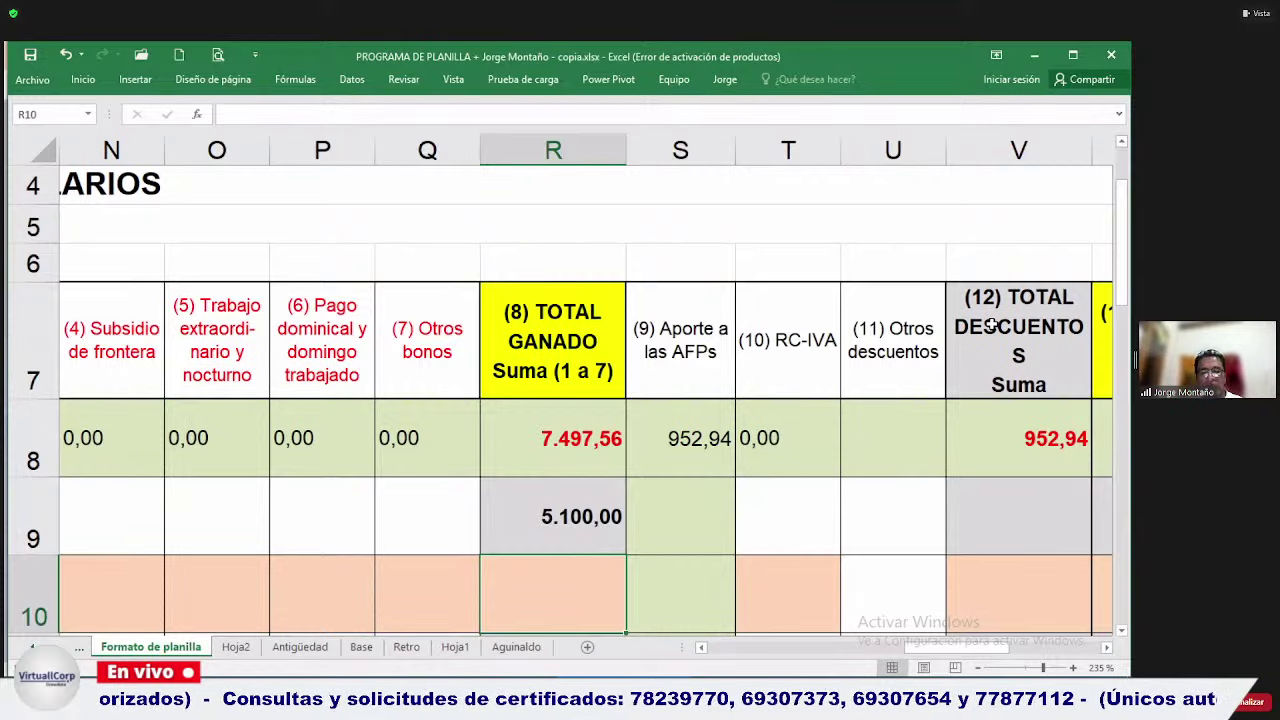
pyautogui.press('Up')
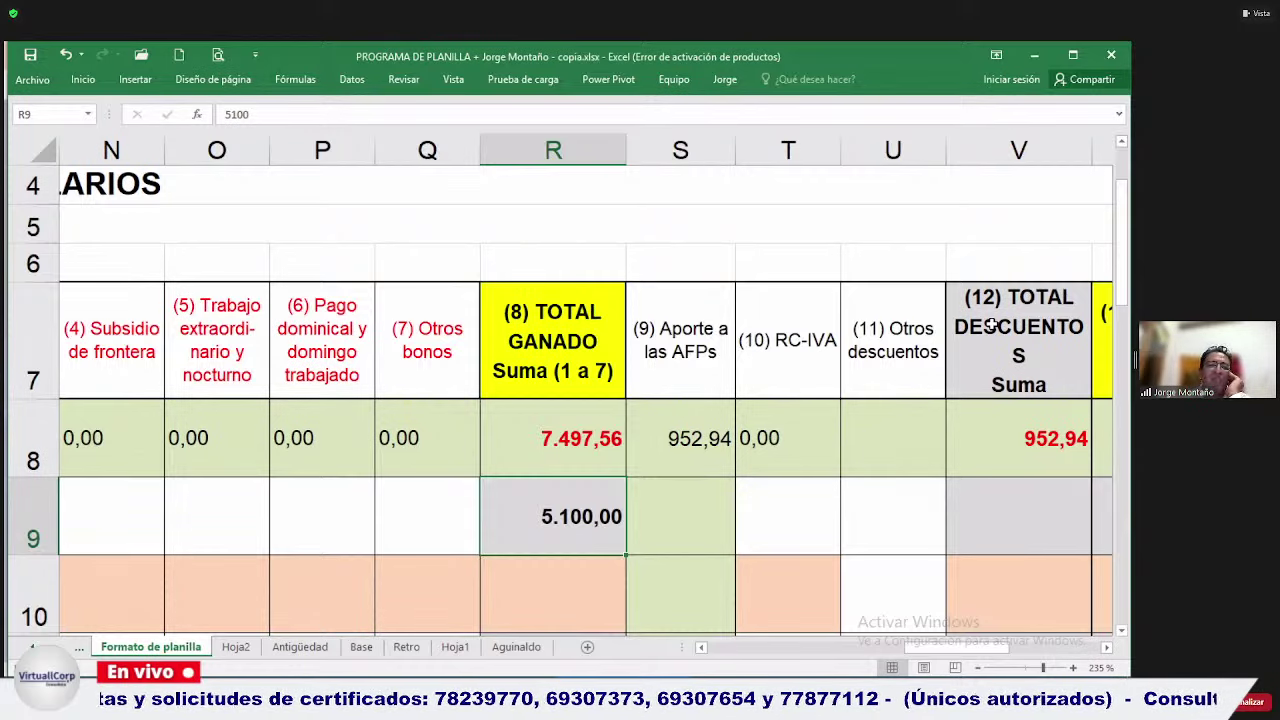
pyautogui.press('Left')
pyautogui.press('Left')
pyautogui.press('Right')
pyautogui.press('Right')
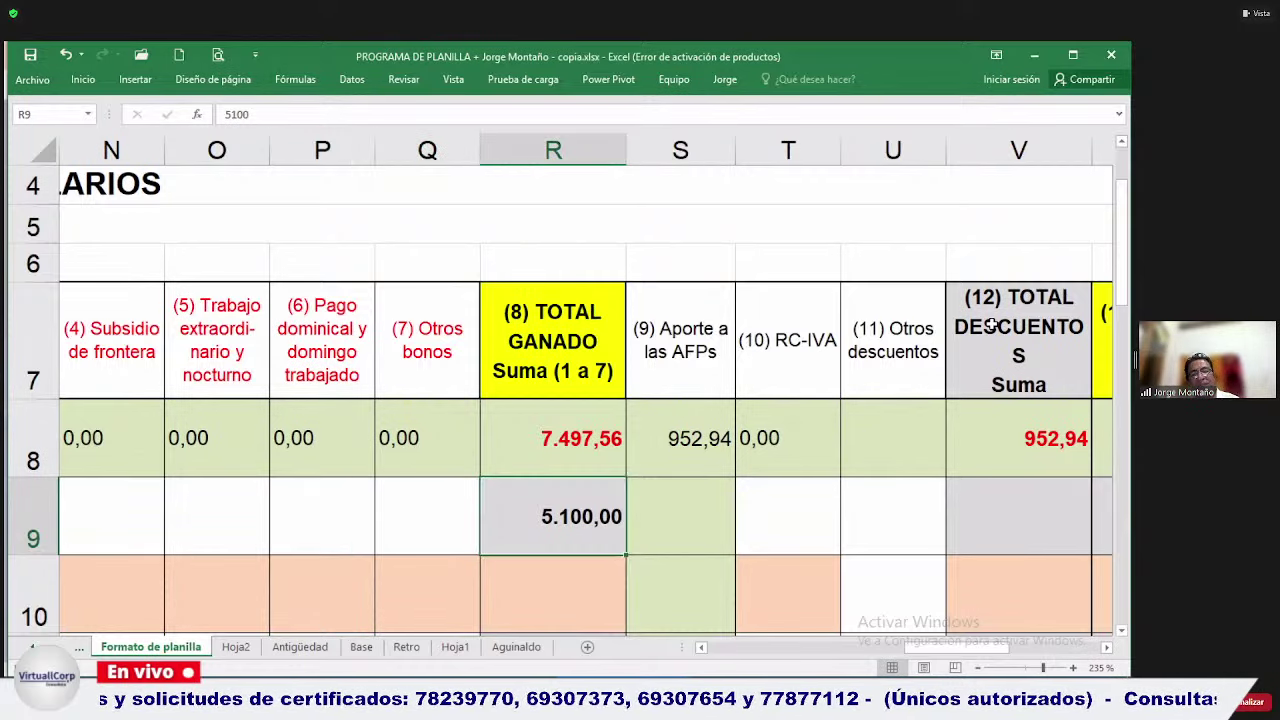
pyautogui.hotkey('alt', 'Tab')
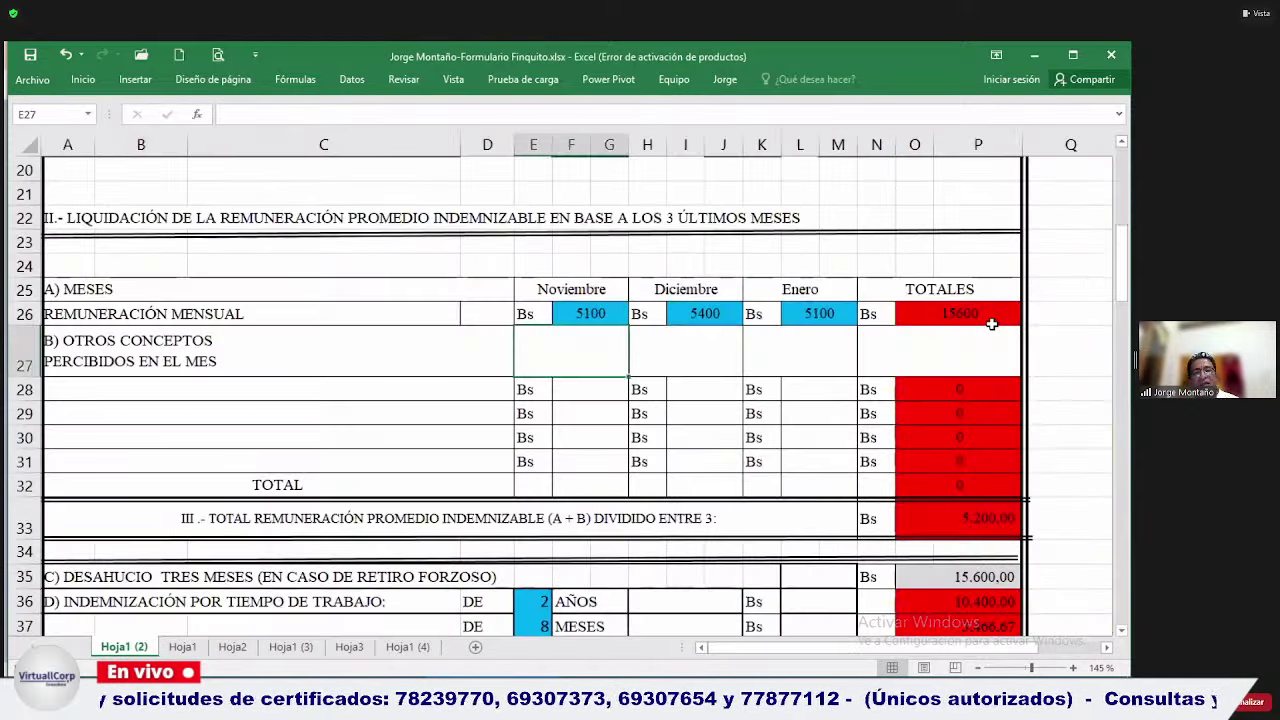
# Enter 300 as other concepts received for November in F28 and for December in I28.
pyautogui.press('Left')
pyautogui.press('Down')
pyautogui.press('Right')
pyautogui.press('Right')
pyautogui.press('Right')
pyautogui.press('Right')
pyautogui.press('Right')
pyautogui.press('Right')
pyautogui.press('Right')
pyautogui.press('Right')
pyautogui.press('Right')
pyautogui.press('Right')
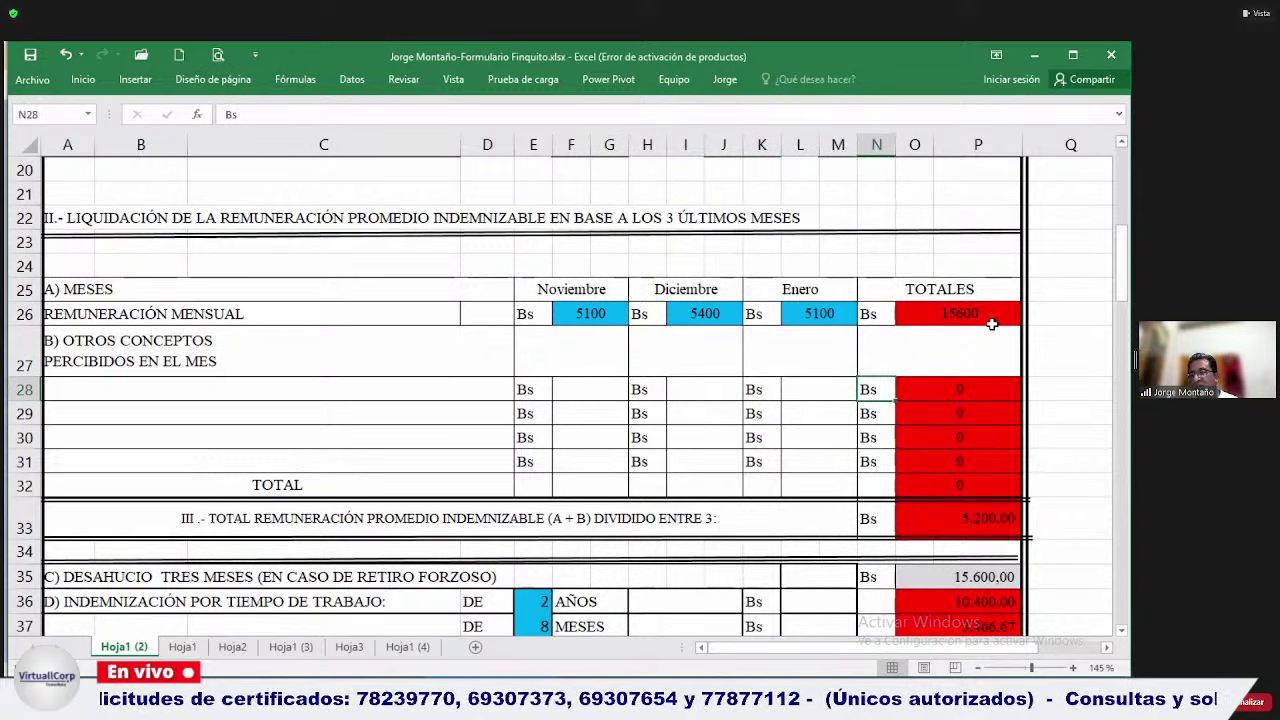
pyautogui.press('Left')
pyautogui.press('Left')
pyautogui.press('Left')
pyautogui.press('Left')
pyautogui.press('Left')
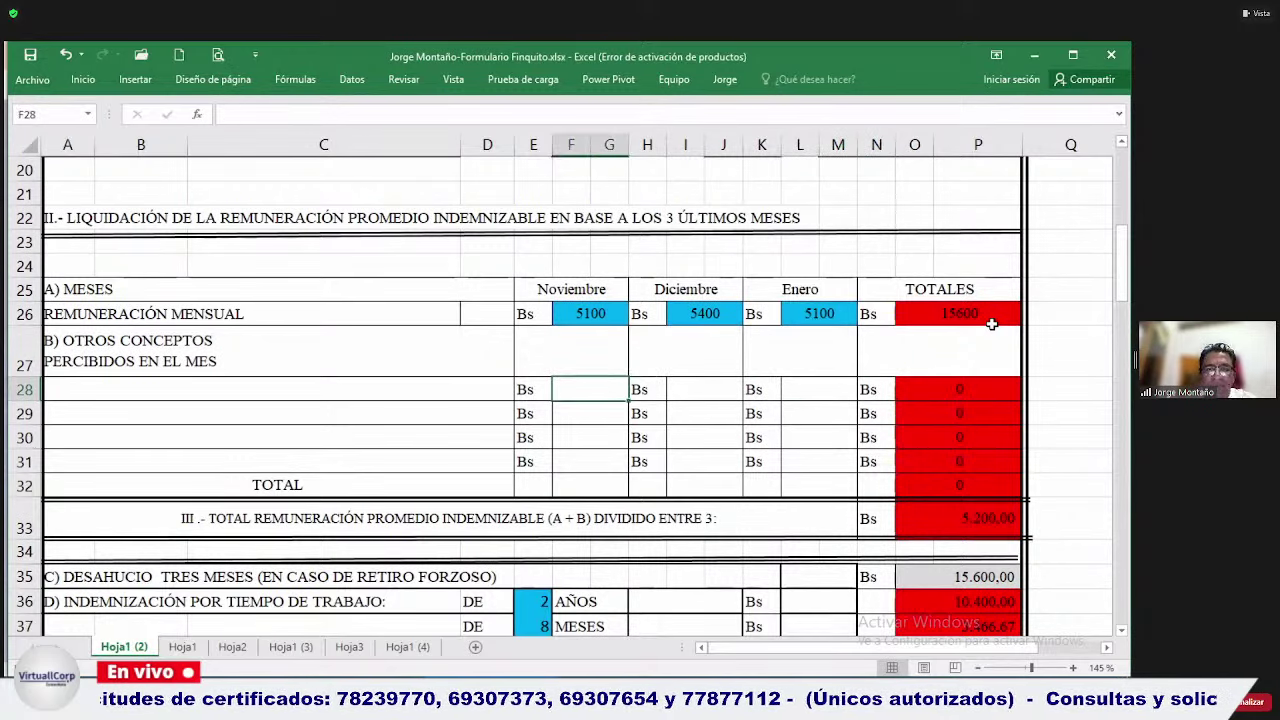
pyautogui.write('300')
pyautogui.press('Return')
pyautogui.press('Up')
pyautogui.press('Right')
pyautogui.press('Right')
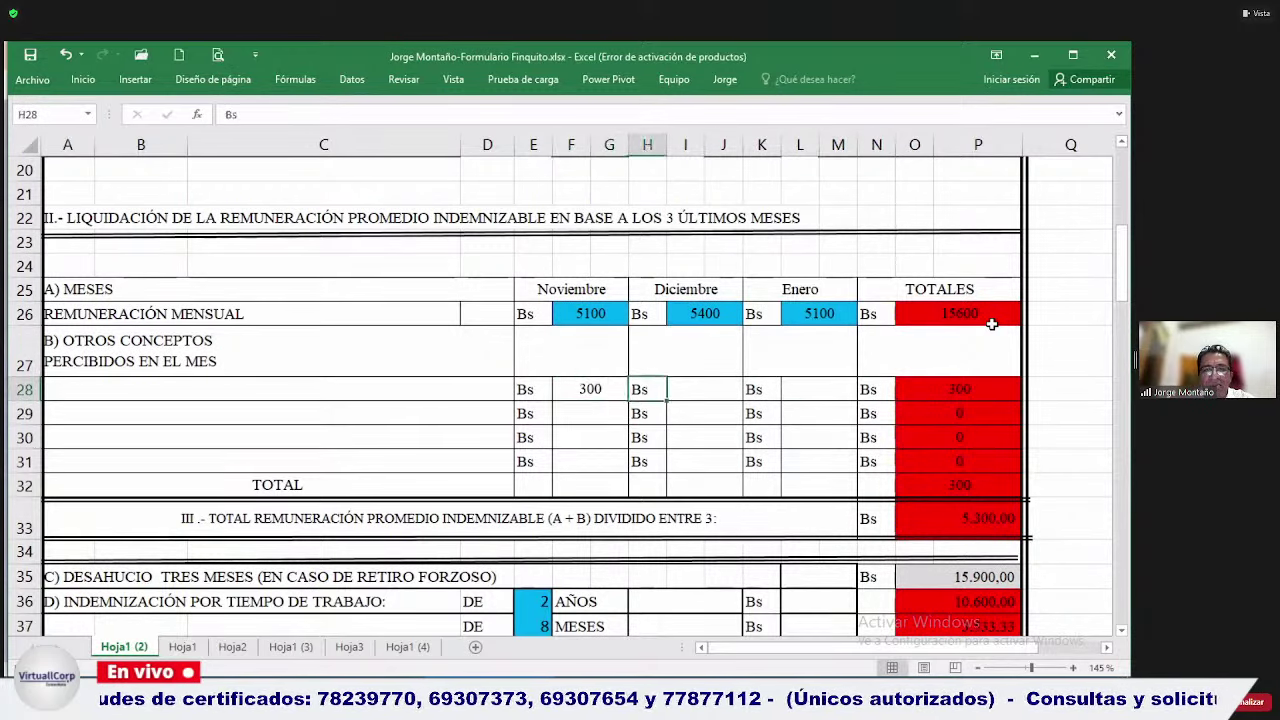
pyautogui.write('300')
pyautogui.press('Return')
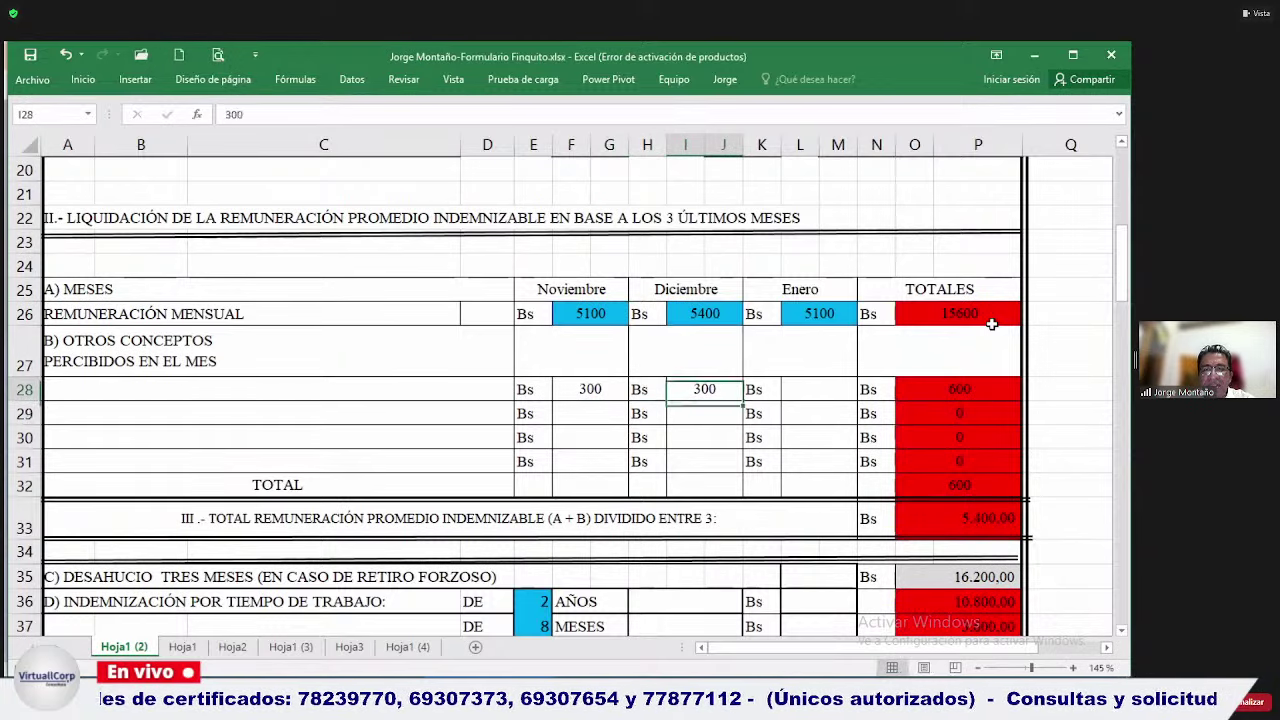
# Examine the average remuneration, desahucio, indemnización, aguinaldo and vacation amounts below the remuneration table.
pyautogui.press('Right')
pyautogui.press('Right')
pyautogui.press('Down')
pyautogui.press('Down')
pyautogui.press('Down')
pyautogui.press('Down')
pyautogui.press('Down')
pyautogui.press('Down')
pyautogui.press('Down')
pyautogui.press('Down')
pyautogui.press('Down')
pyautogui.press('Down')
pyautogui.press('Down')
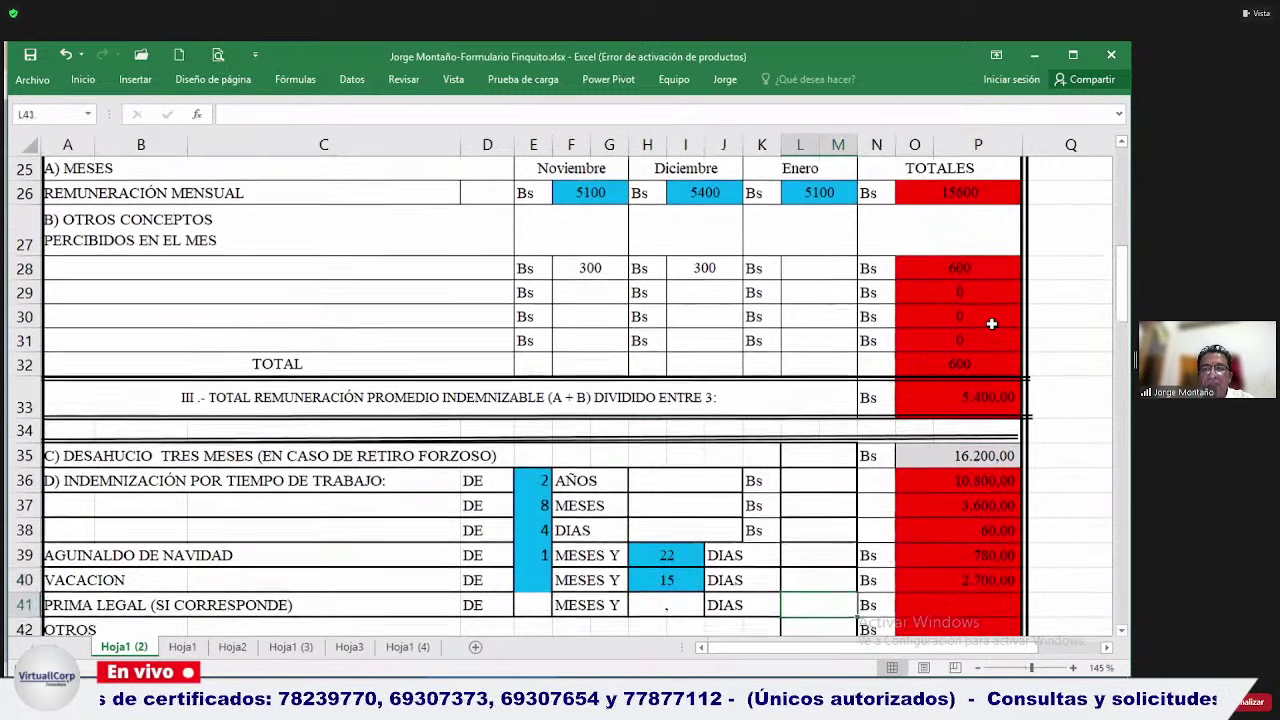
pyautogui.press('Up')
pyautogui.press('Up')
pyautogui.press('Up')
pyautogui.press('Up')
pyautogui.press('Up')
pyautogui.press('Up')
pyautogui.press('Up')
pyautogui.press('Up')
pyautogui.press('Up')
pyautogui.press('Up')
pyautogui.press('Up')
pyautogui.press('Up')
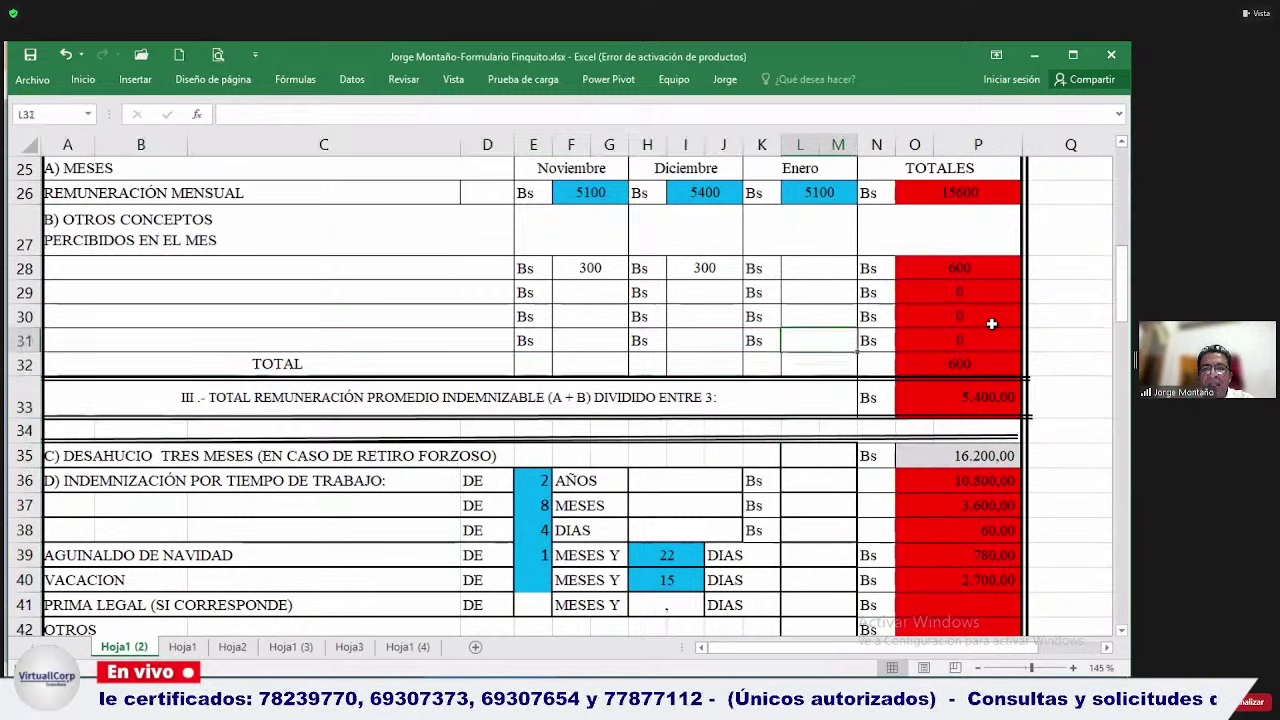
# Clear the November and December other-concept amounts in F28 and I28.
pyautogui.press('Left')
pyautogui.press('Left')
pyautogui.press('Left')
pyautogui.press('Left')
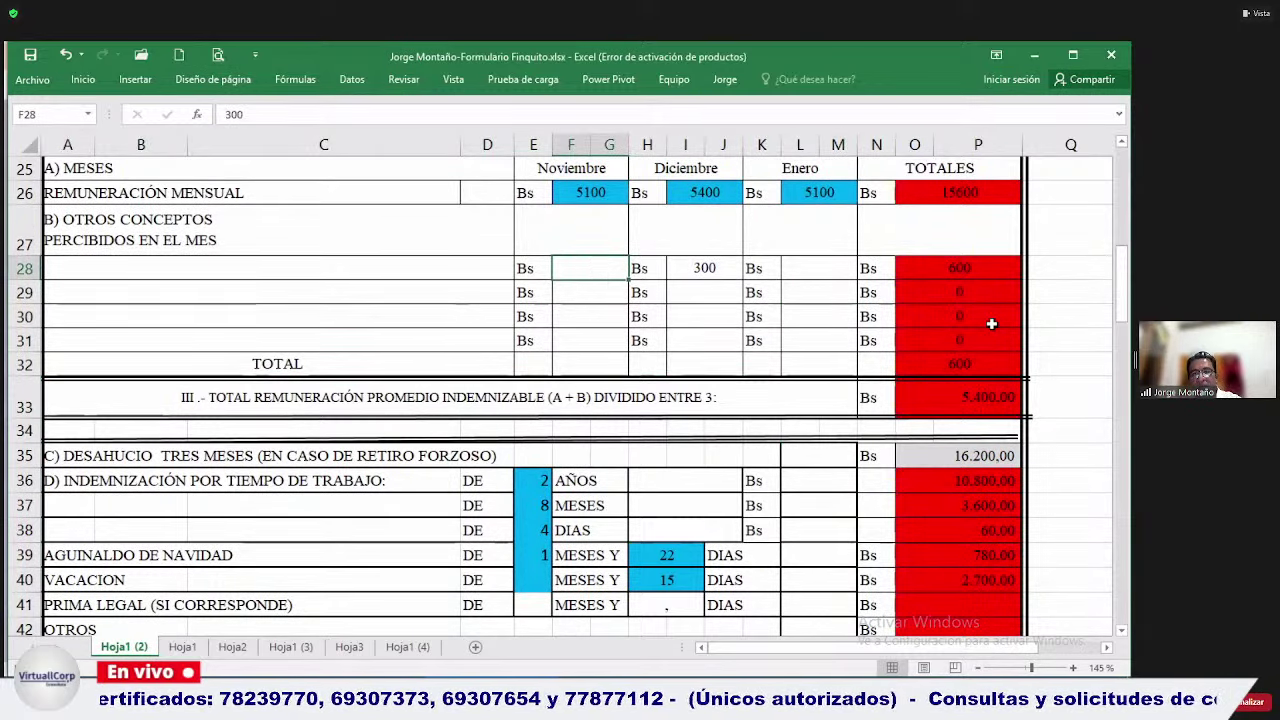
pyautogui.press('Delete')
pyautogui.press('Right')
pyautogui.press('Right')
pyautogui.press('Delete')
# Enter 300 as other concepts for November, December and January in F28, I28 and L28.
pyautogui.press('Left')
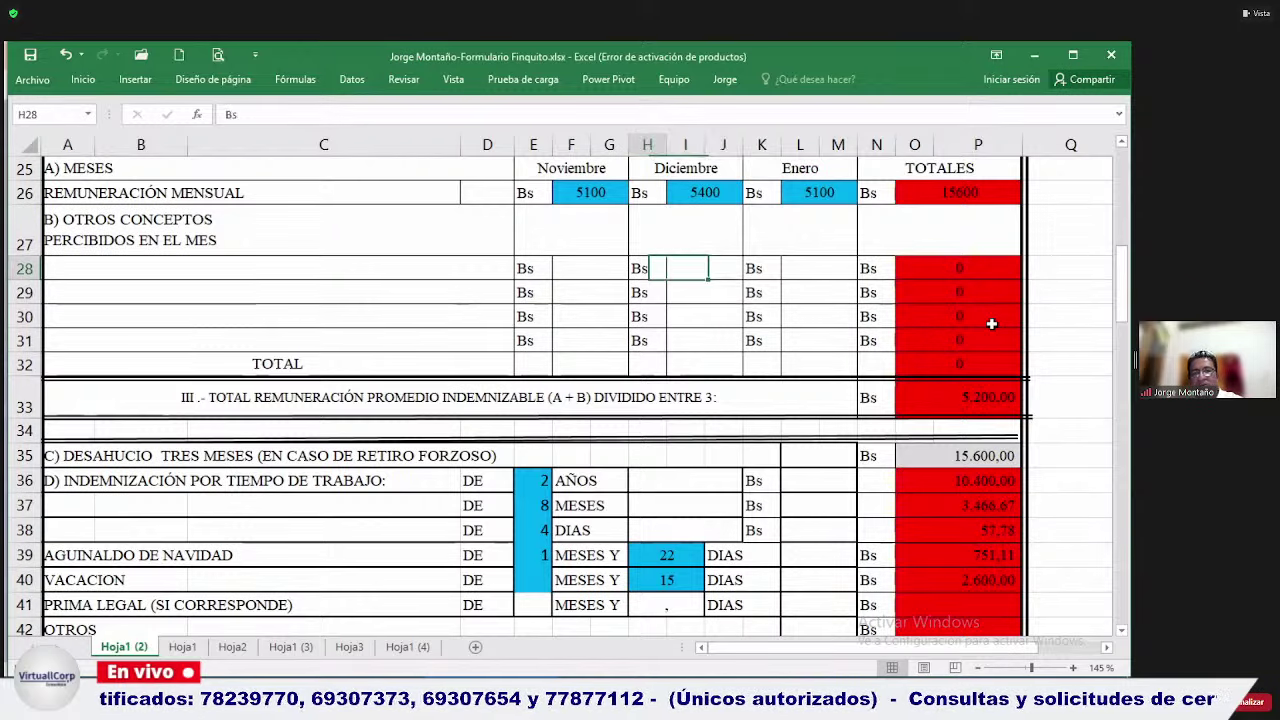
pyautogui.press('Left')
pyautogui.write('300')
pyautogui.press('Right')
pyautogui.press('Right')
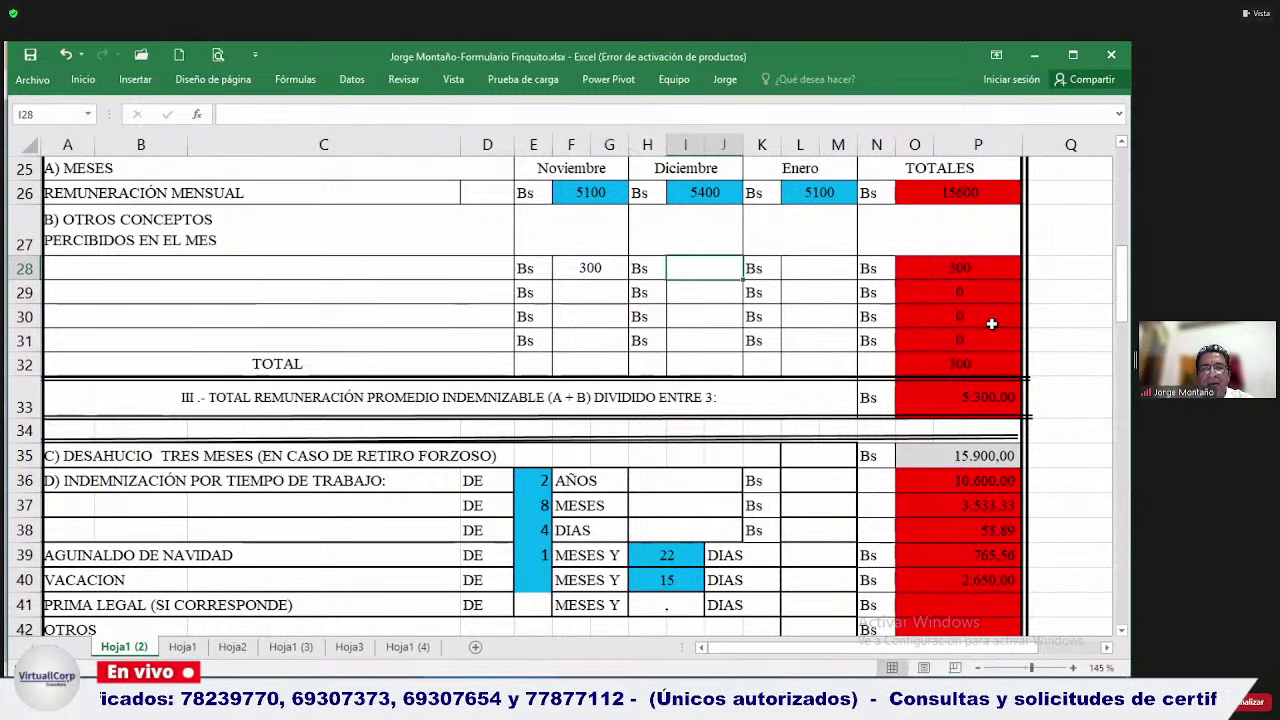
pyautogui.write('300')
pyautogui.press('Right')
pyautogui.press('Right')
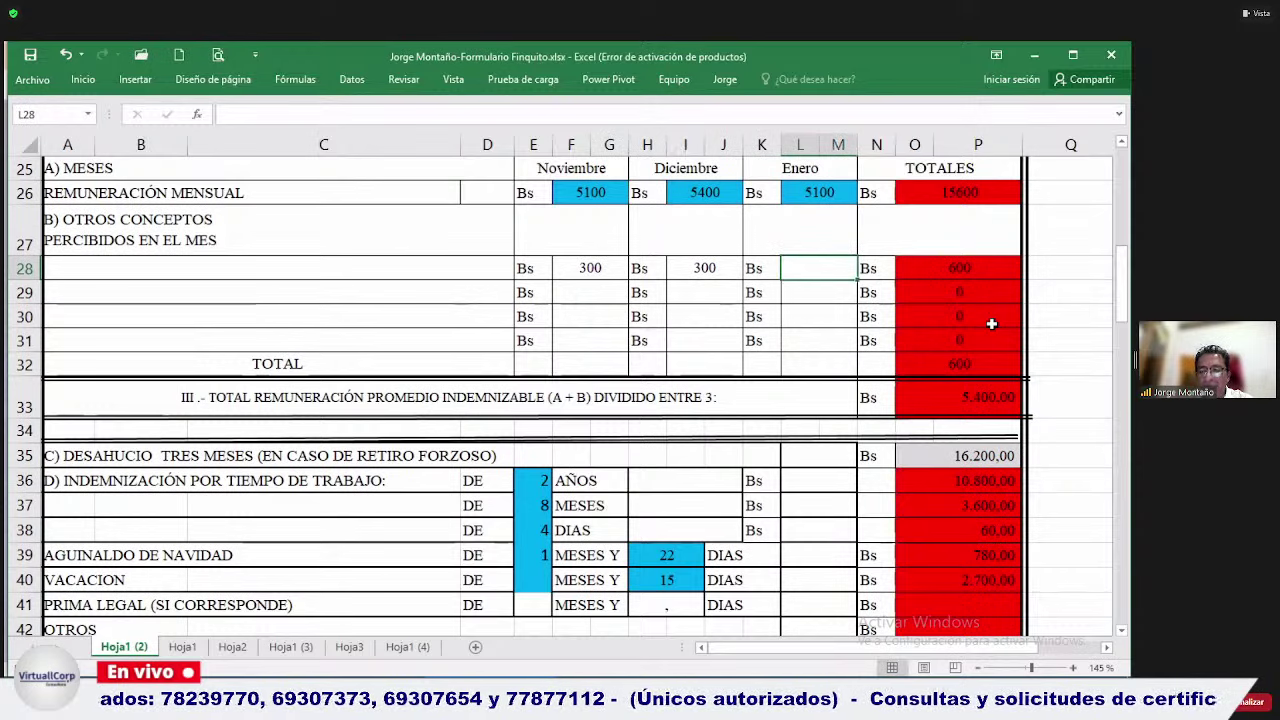
pyautogui.write('300')
pyautogui.press('Return')
pyautogui.press('Up')
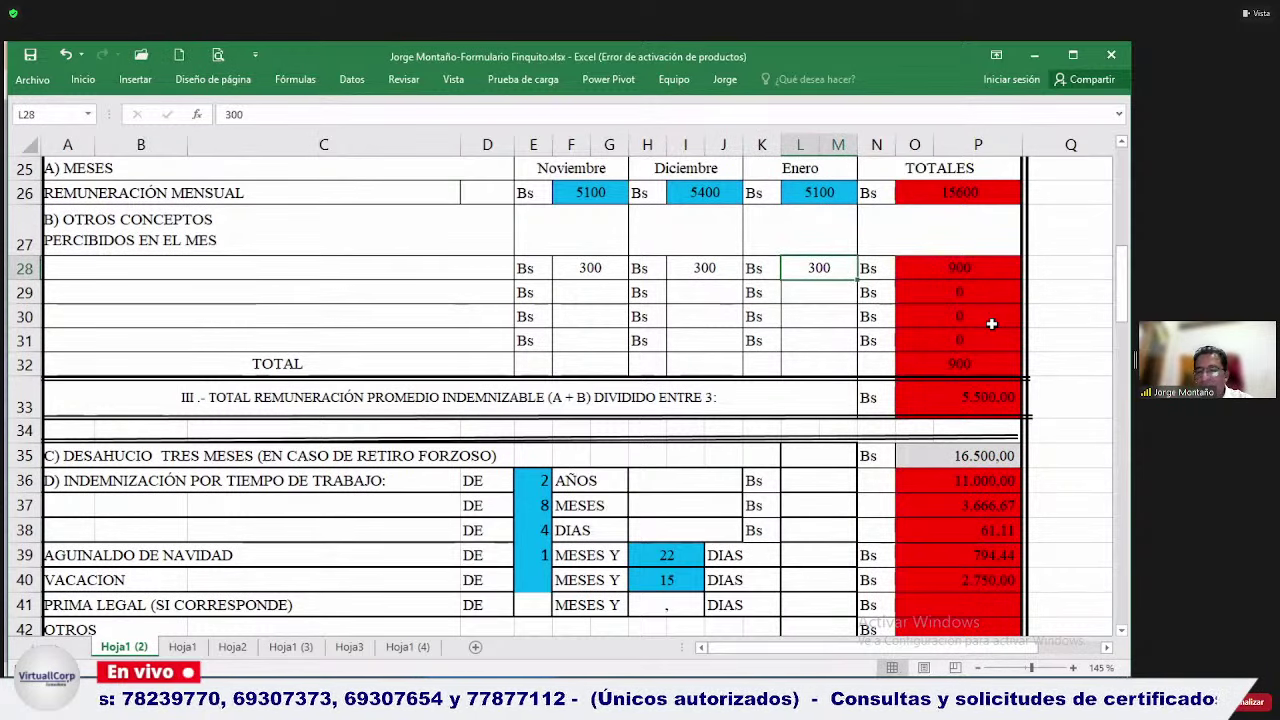
# Clear the other-concept amounts of all three months in row 28.
pyautogui.press('Delete')
pyautogui.press('Down')
pyautogui.press('Down')
pyautogui.press('Left')
pyautogui.press('Up')
pyautogui.press('Up')
pyautogui.press('Left')
pyautogui.press('Delete')
pyautogui.press('Left')
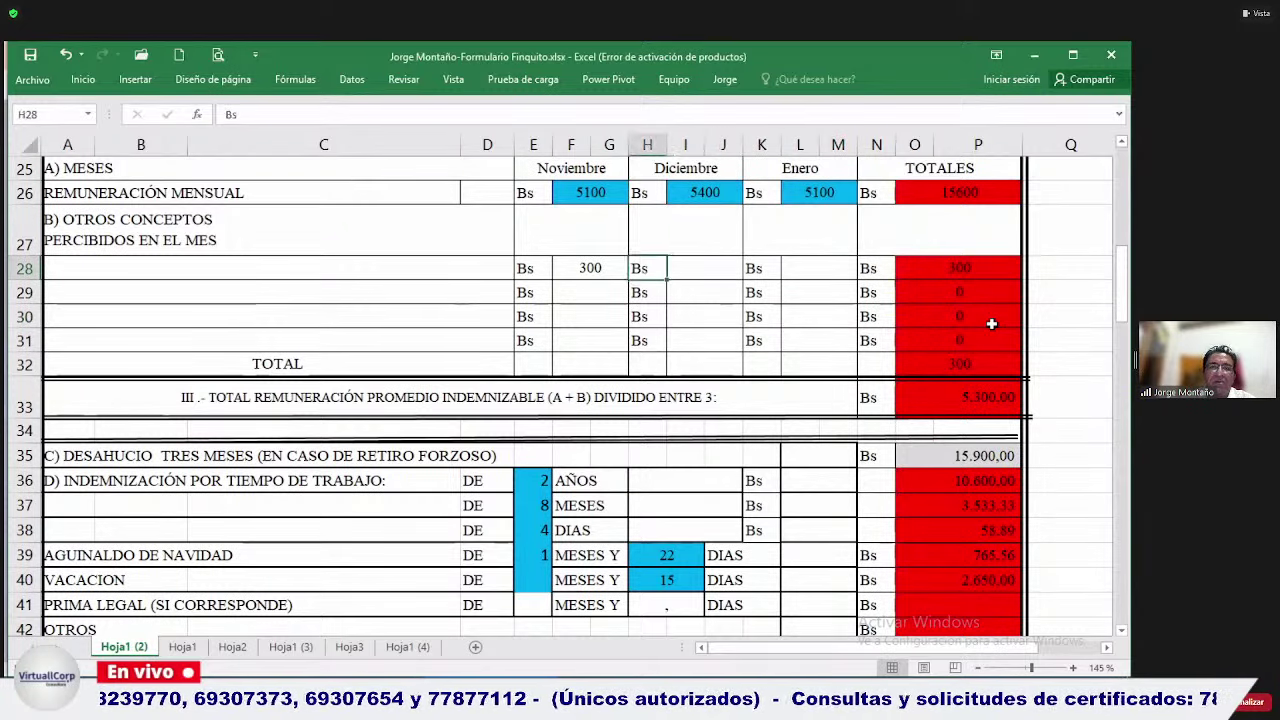
pyautogui.press('Left')
pyautogui.press('Delete')
# Review the rows under Otros Conceptos and the worker's details at the form's start, ending at the Fecha de Ingreso in J17.
pyautogui.press('Right')
pyautogui.press('Right')
pyautogui.press('Right')
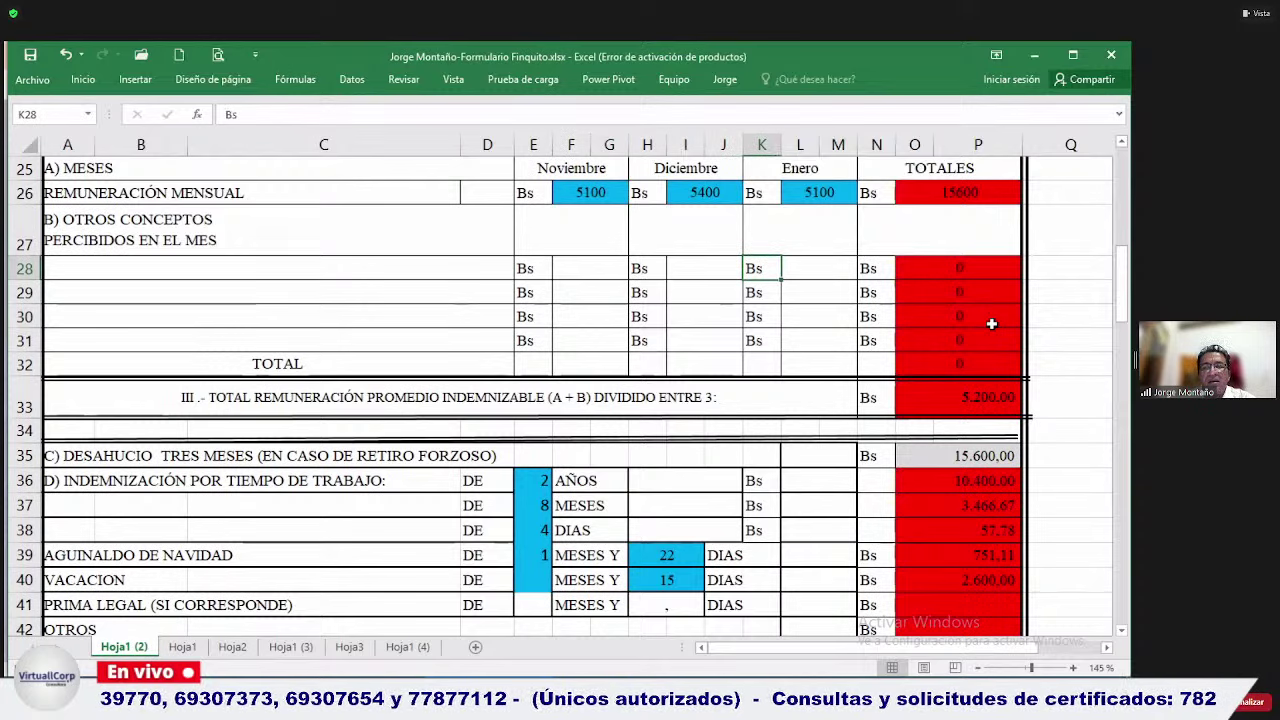
pyautogui.press('Down')
pyautogui.press('Down')
pyautogui.press('Down')
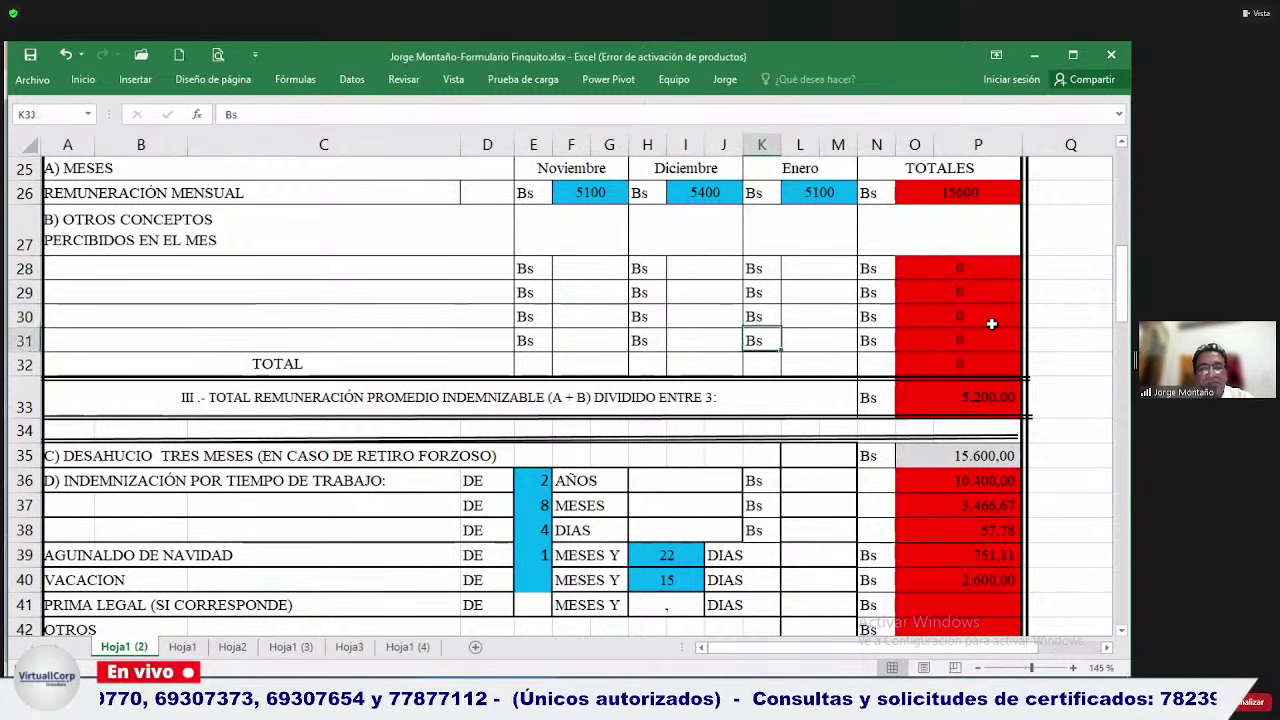
pyautogui.press('Down')
pyautogui.press('Down')
pyautogui.press('Up')
pyautogui.press('Up')
pyautogui.press('Up')
pyautogui.press('Up')
pyautogui.press('Up')
pyautogui.press('Up')
pyautogui.press('Up')
pyautogui.press('Up')
pyautogui.press('Up')
pyautogui.press('Up')
pyautogui.press('Up')
pyautogui.press('Up')
pyautogui.press('Up')
pyautogui.press('Up')
pyautogui.press('Up')
pyautogui.press('Up')
pyautogui.press('Up')
pyautogui.press('Up')
pyautogui.press('Up')
pyautogui.press('Up')
pyautogui.press('Up')
pyautogui.press('Up')
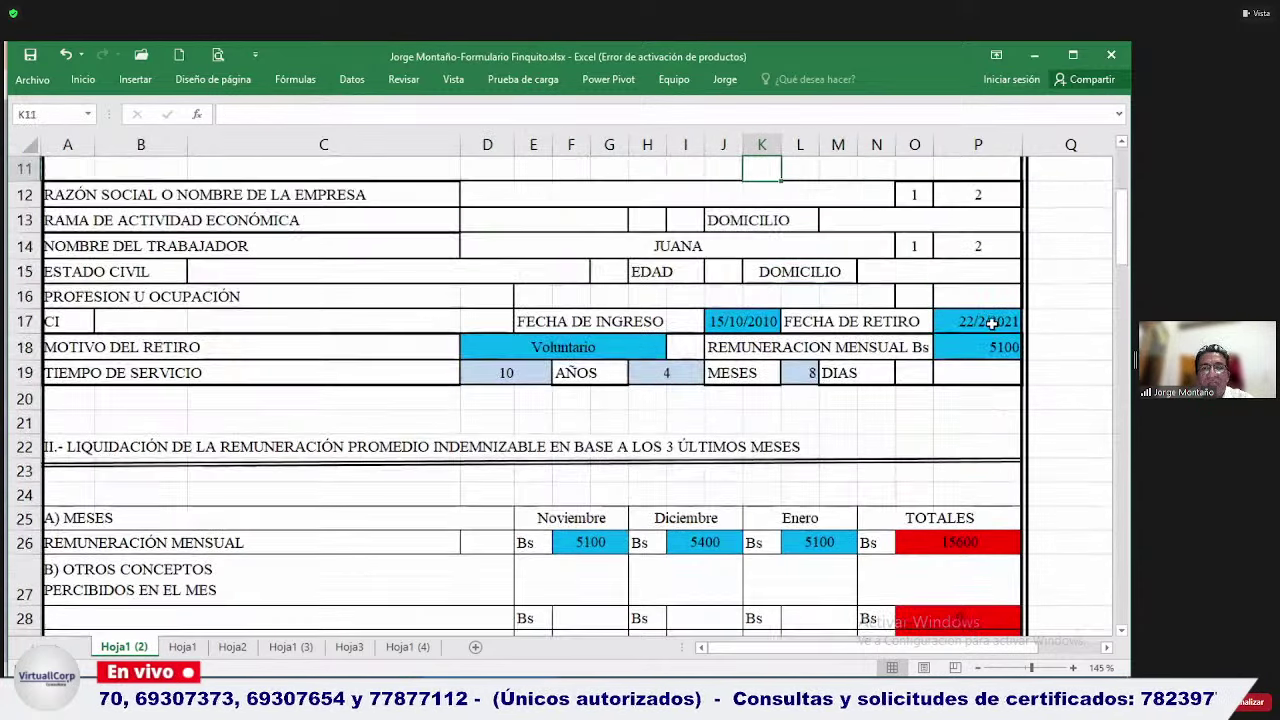
pyautogui.press('Down')
pyautogui.press('Down')
pyautogui.press('Down')
pyautogui.press('Down')
pyautogui.press('Down')
pyautogui.press('Down')
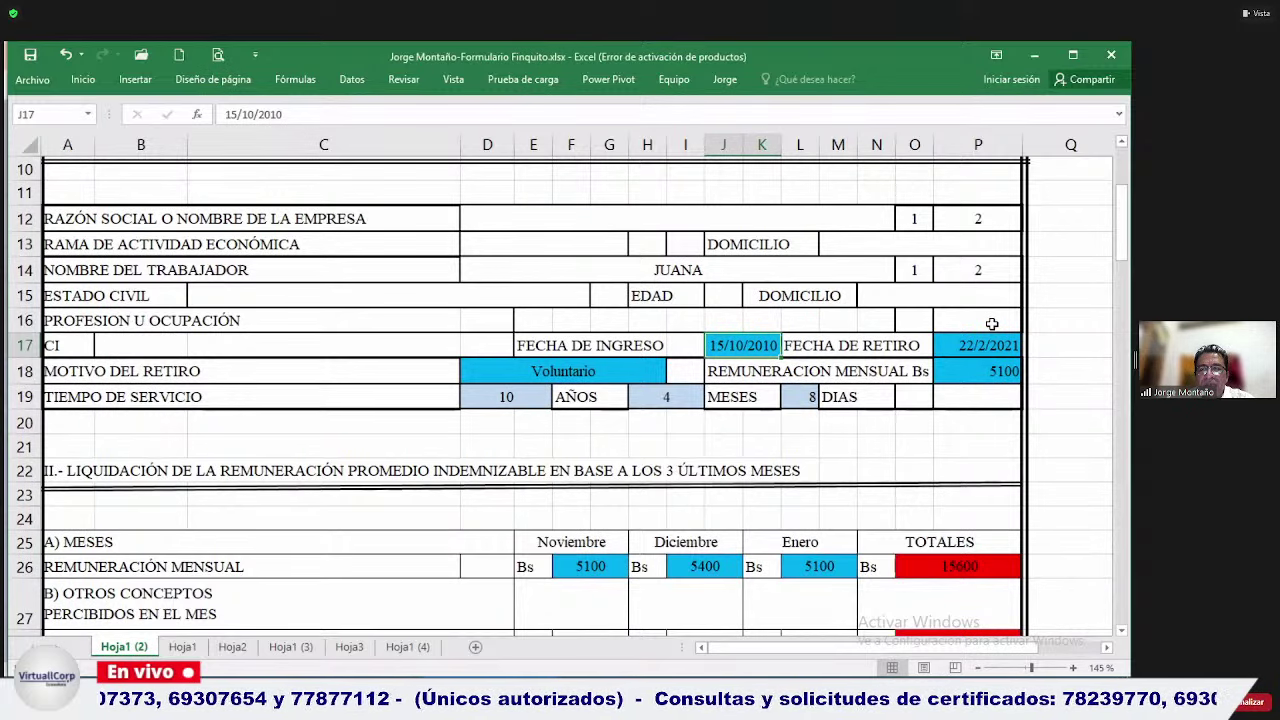
# Enter the year 2010 in Q17, beside the Fecha de Retiro.
pyautogui.press('Right')
pyautogui.press('Right')
pyautogui.press('Right')
pyautogui.press('Right')
pyautogui.press('Right')
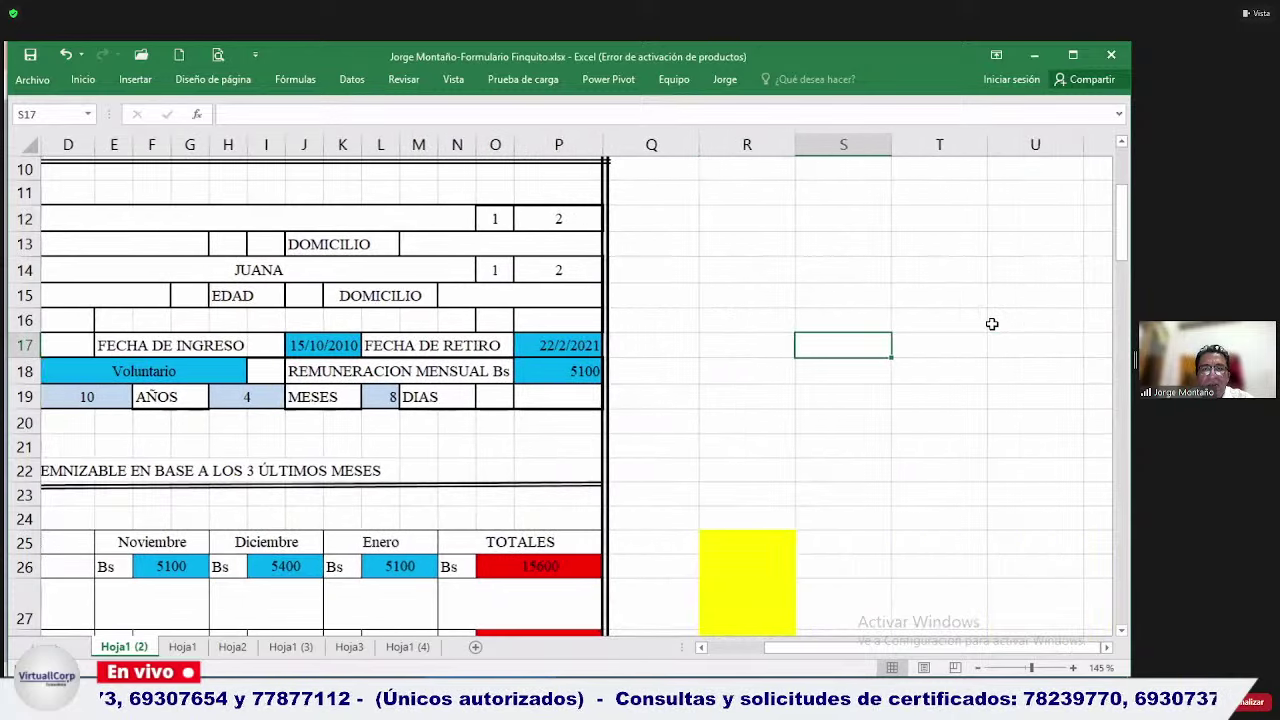
pyautogui.press('Left')
pyautogui.press('Up')
pyautogui.press('Up')
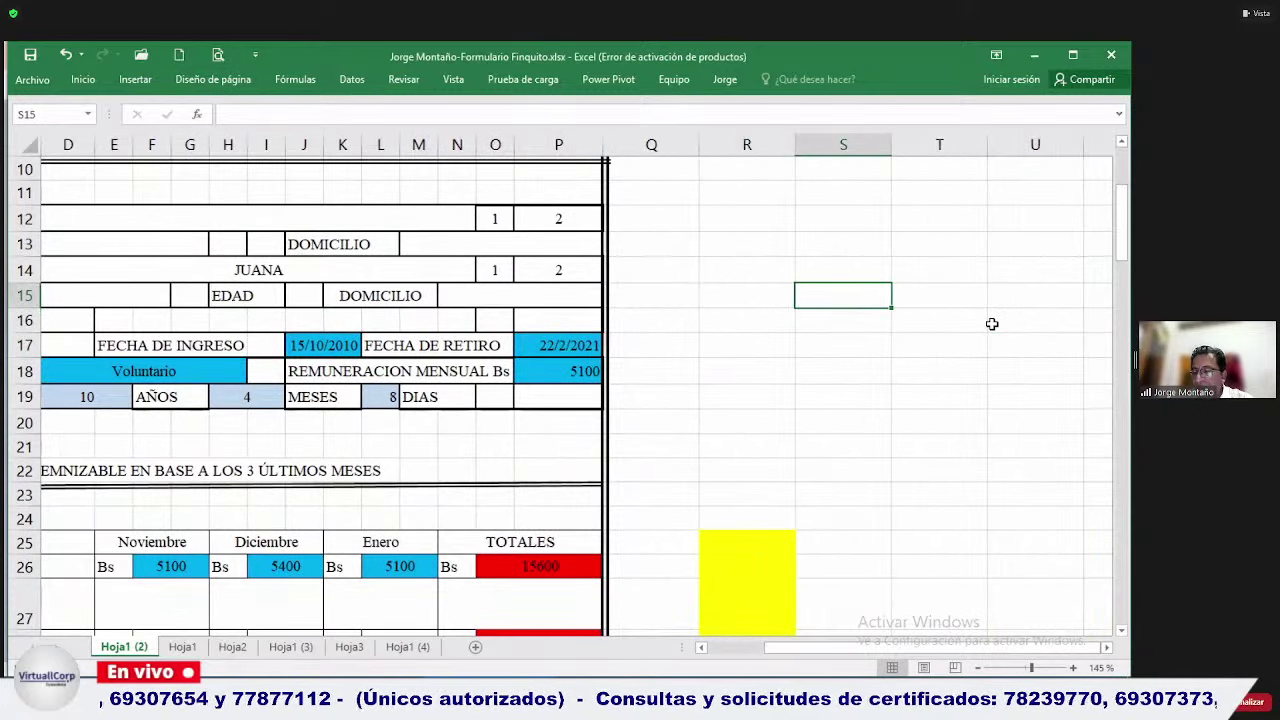
pyautogui.press('Down')
pyautogui.press('Down')
pyautogui.press('Left')
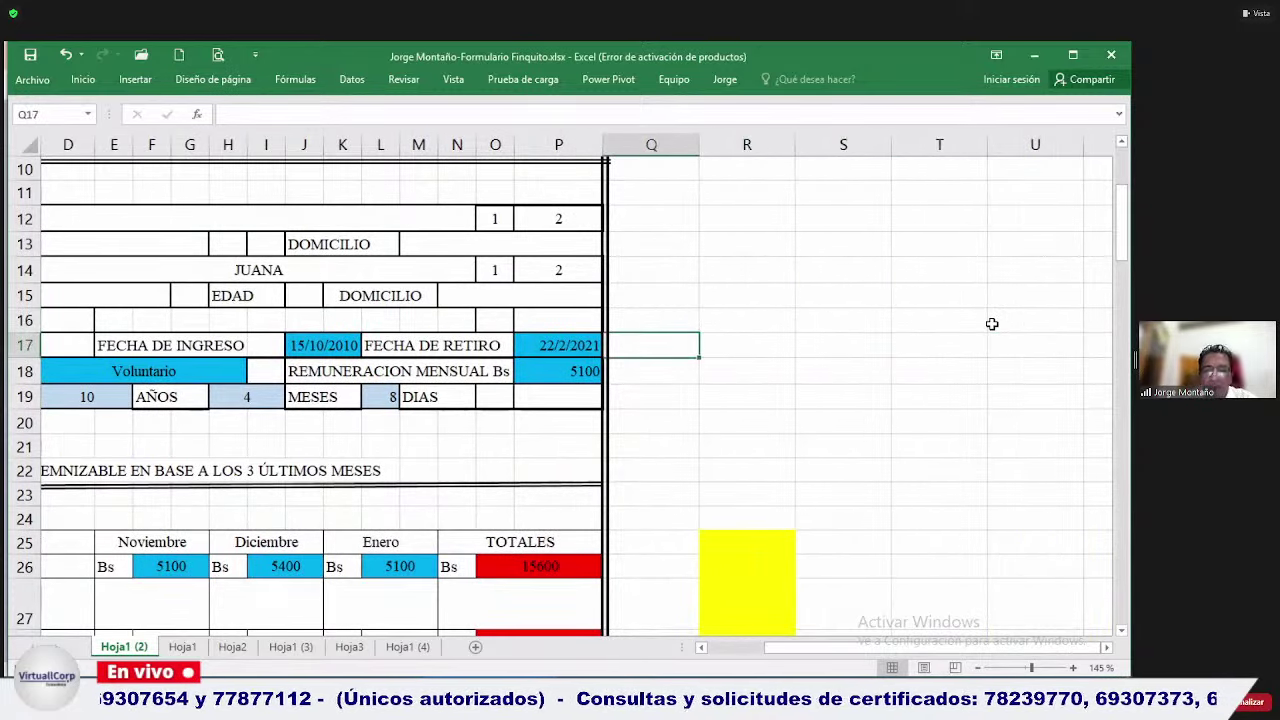
pyautogui.write('2010')
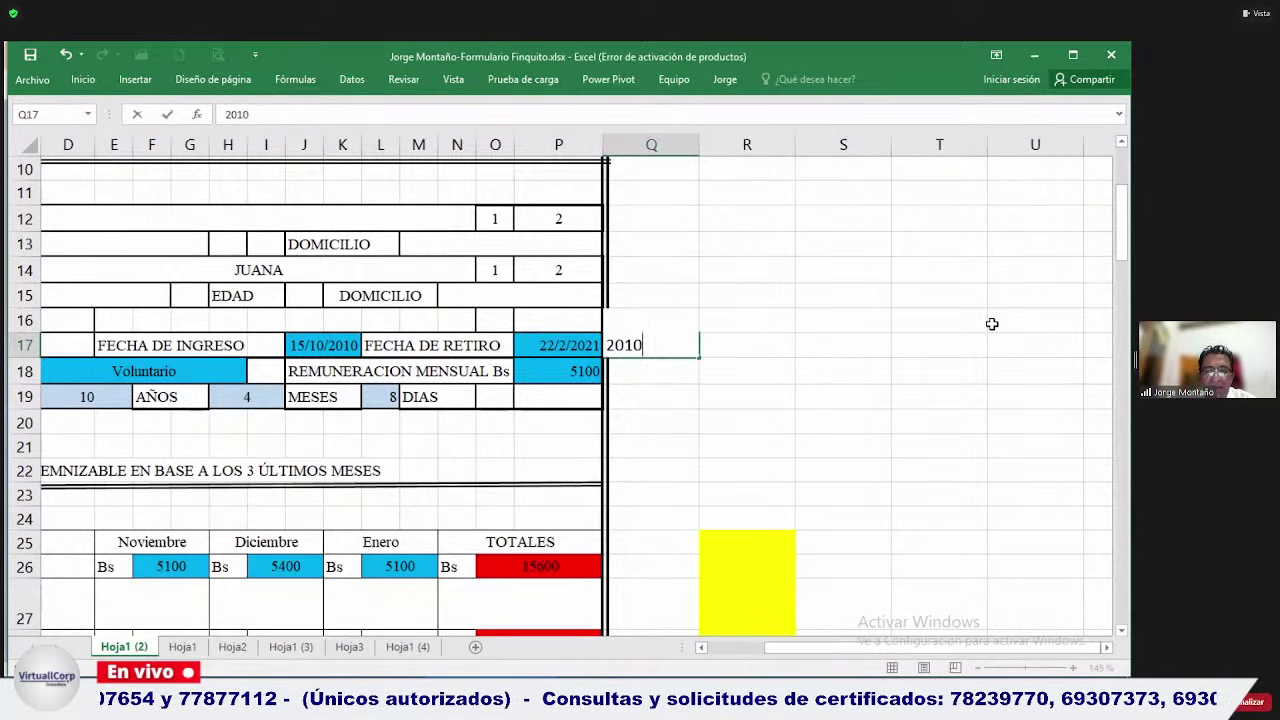
pyautogui.press('Up')
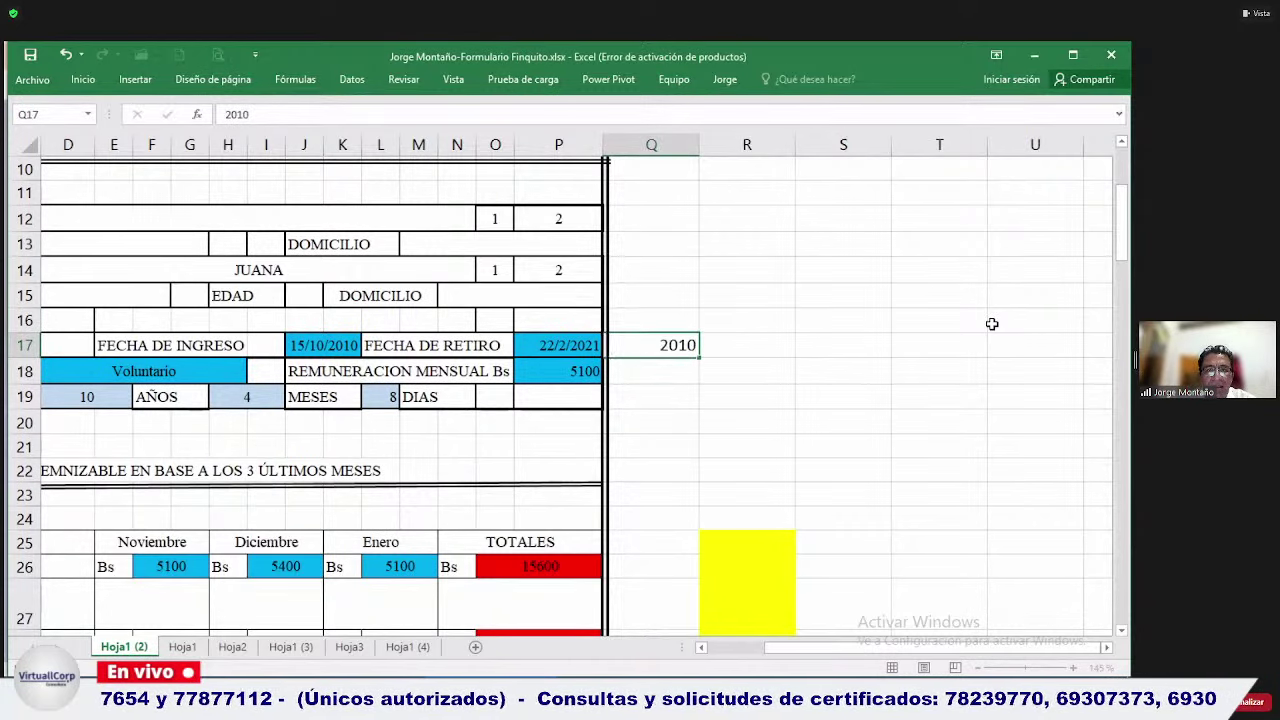
# Note the time worked in 2010 as "2 meses" in R17 and "15 días" in R18.
pyautogui.press('Right')
pyautogui.press('Down')
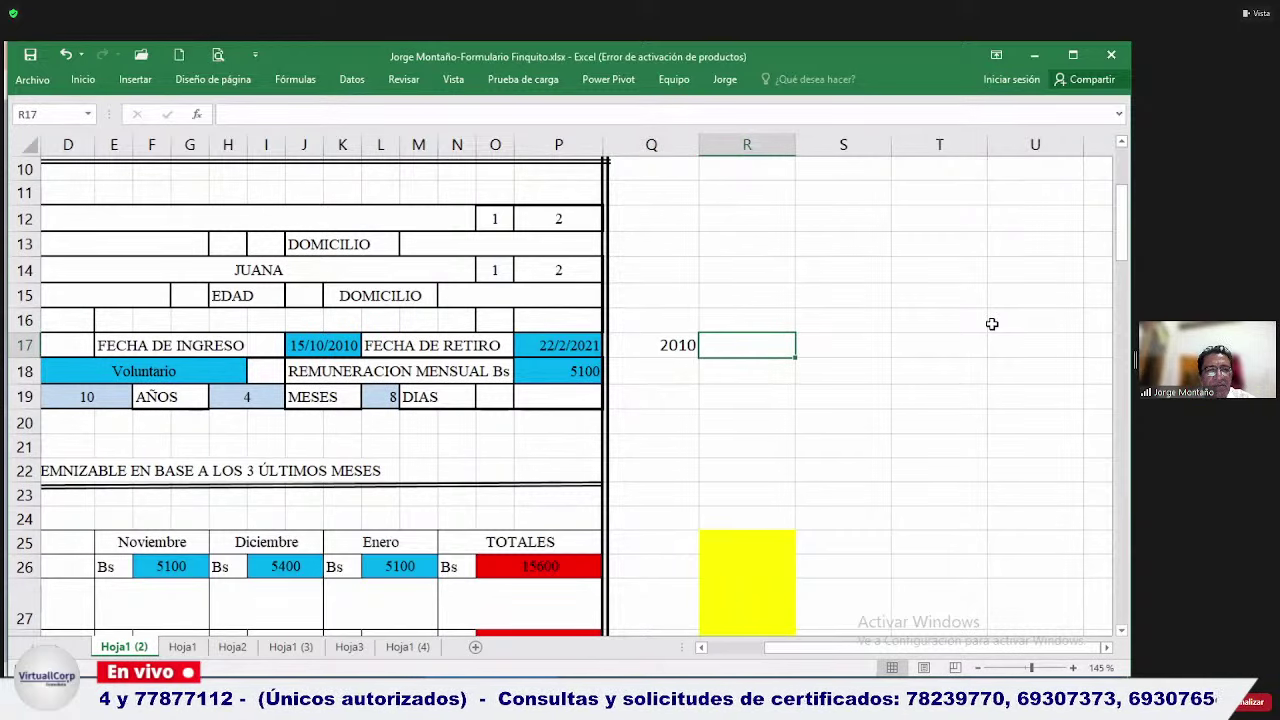
pyautogui.write('2 meses')
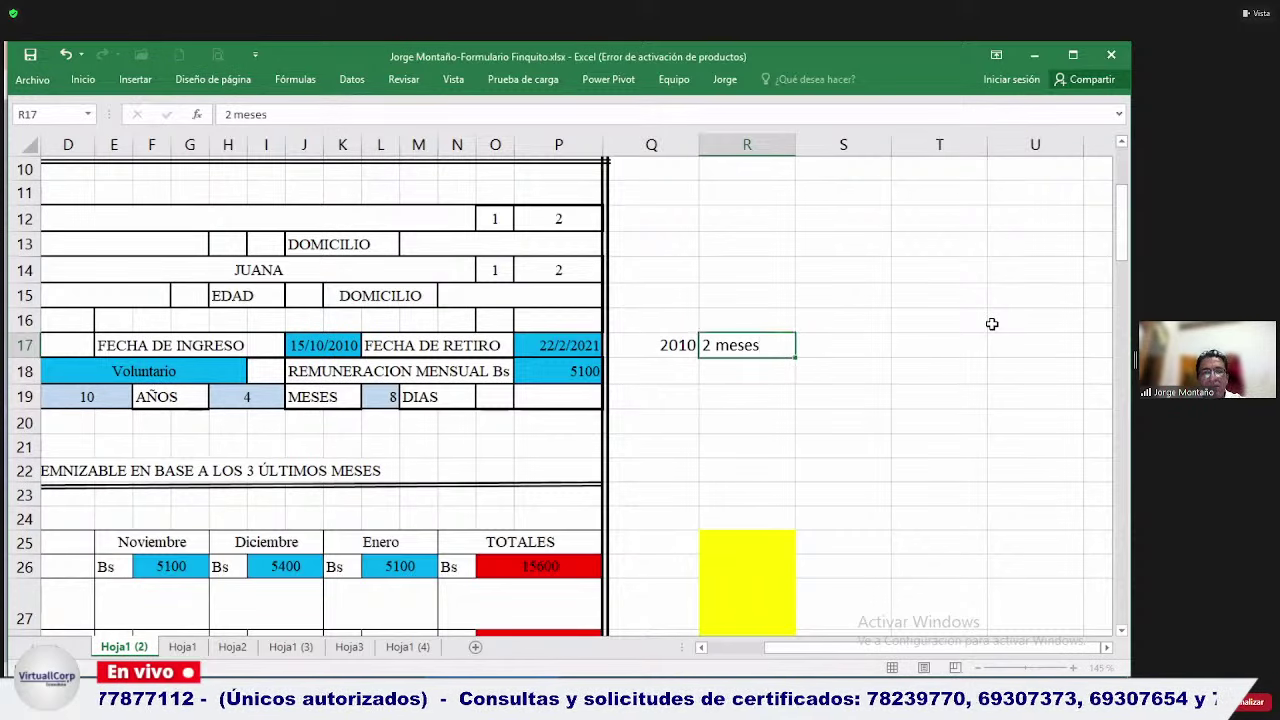
pyautogui.press('Return')
pyautogui.write('15 ')
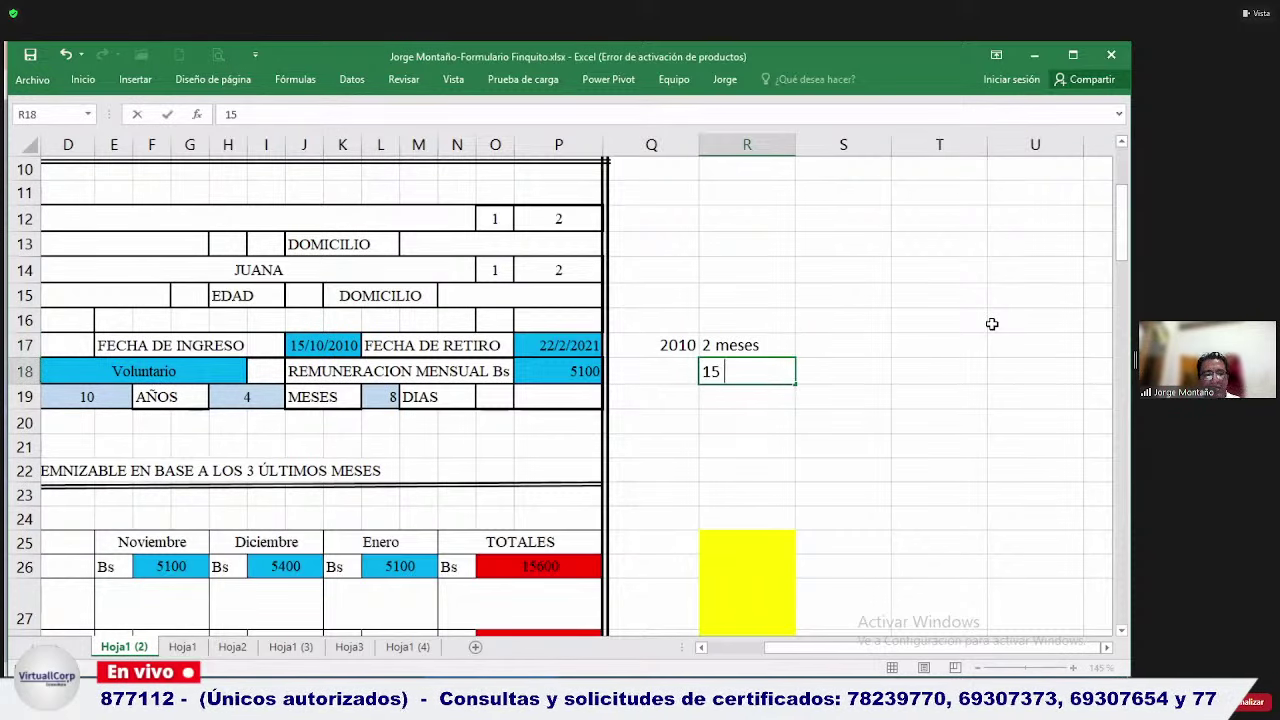
pyautogui.write('días')
pyautogui.press('Return')
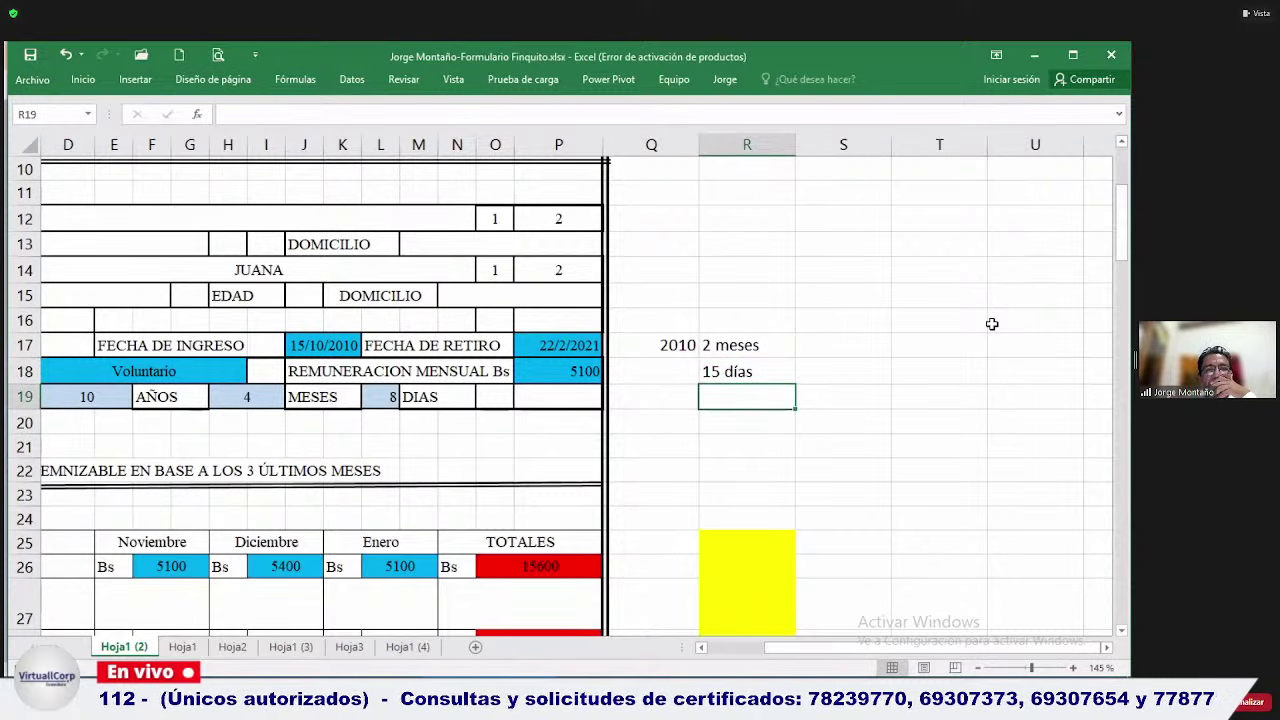
# Note the full years worked as "10 años" in R19, under the 2010 months and days.
pyautogui.press('Up')
pyautogui.press('Up')
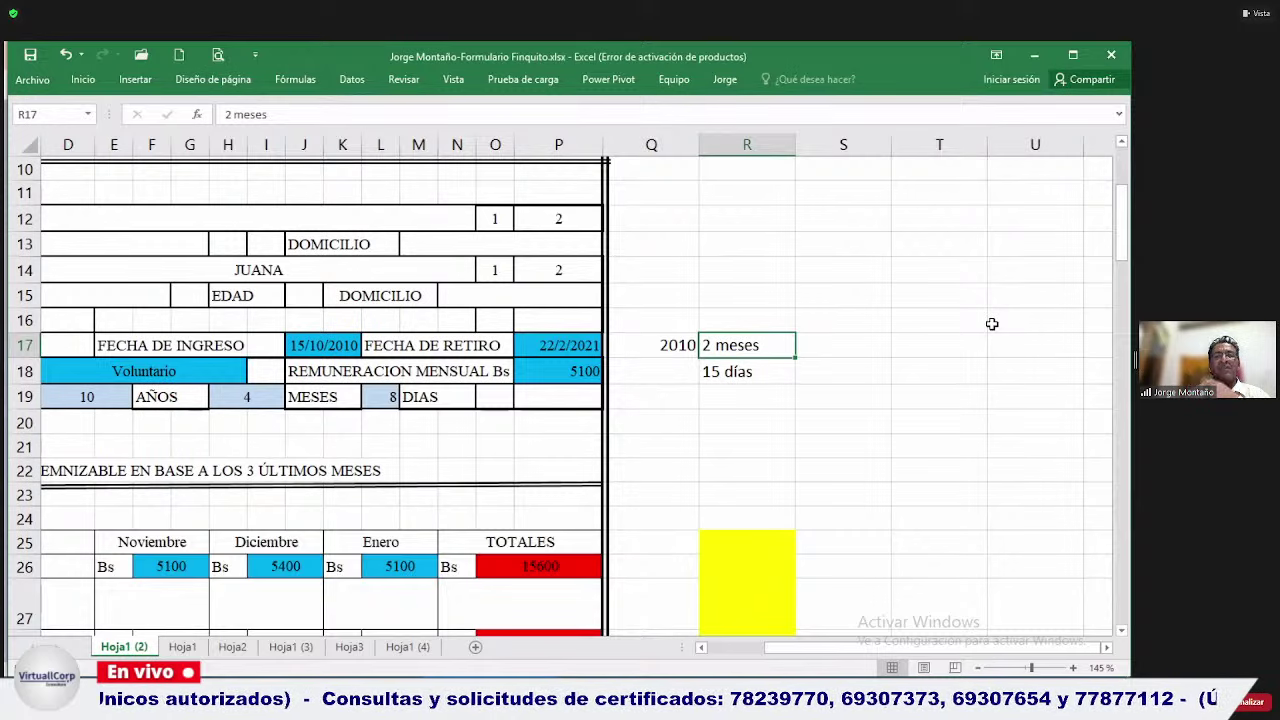
pyautogui.press('Down')
pyautogui.press('Down')
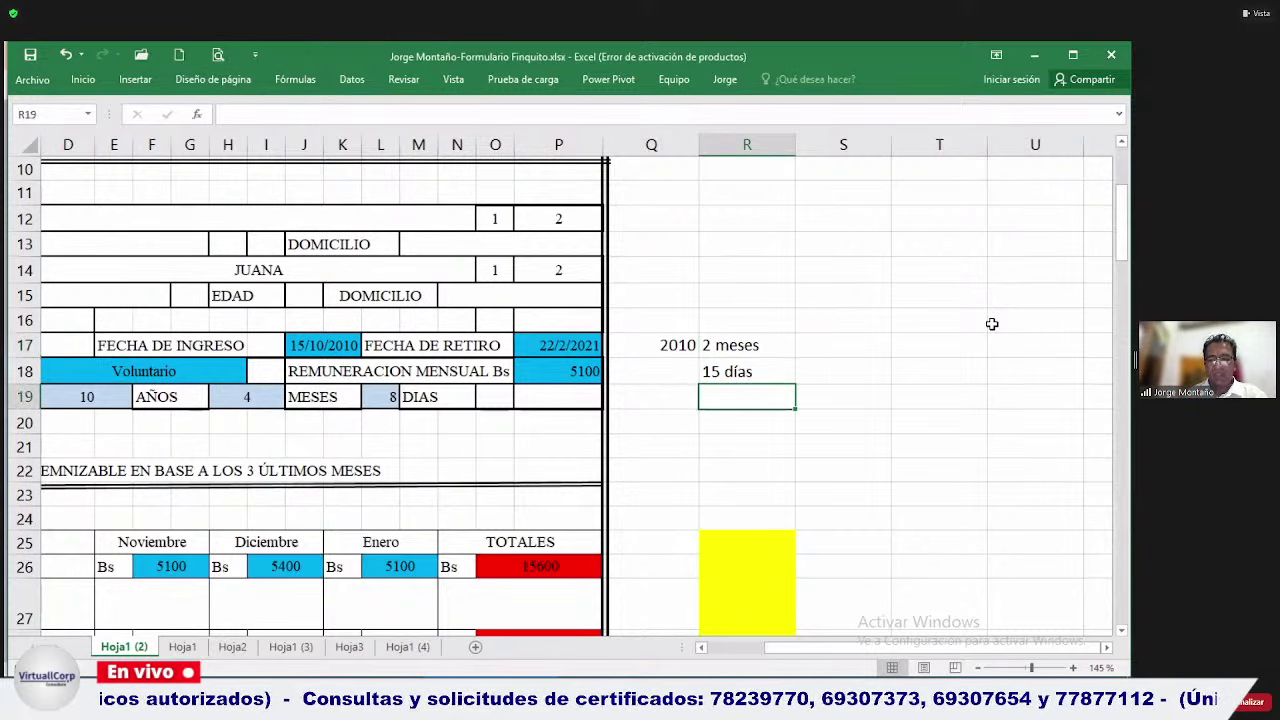
pyautogui.write('10 años4')
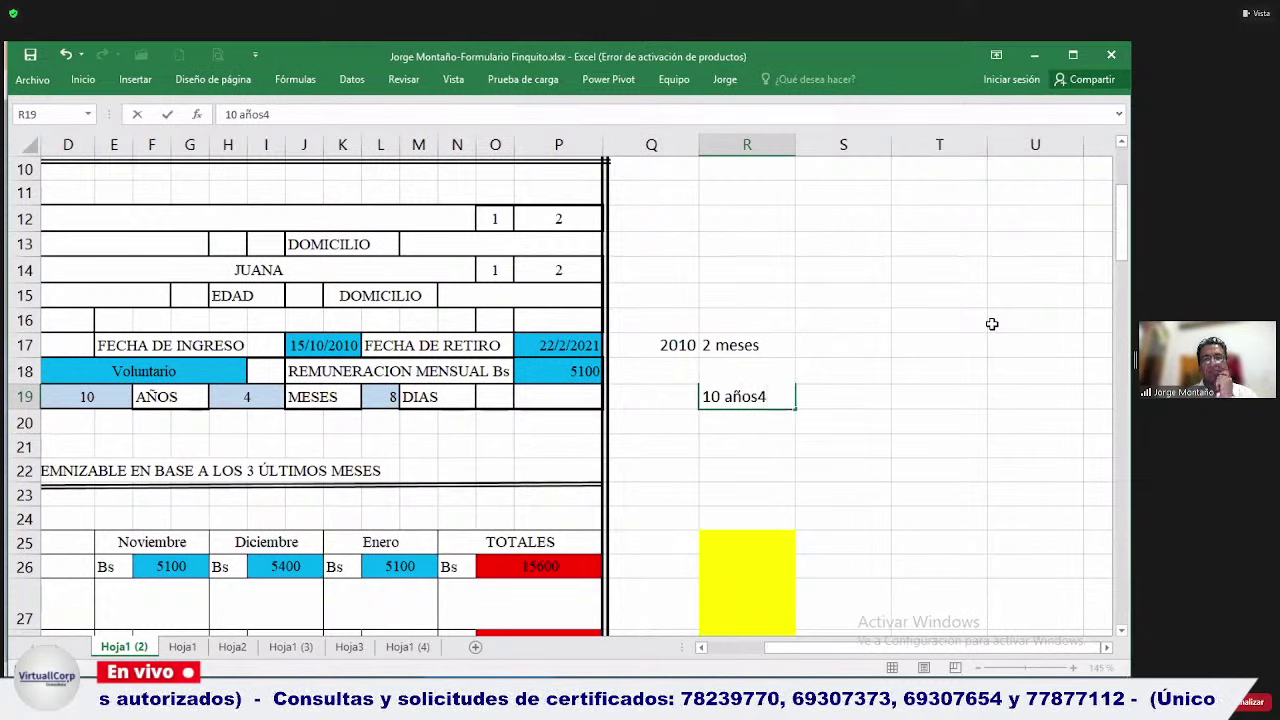
pyautogui.press('BackSpace')
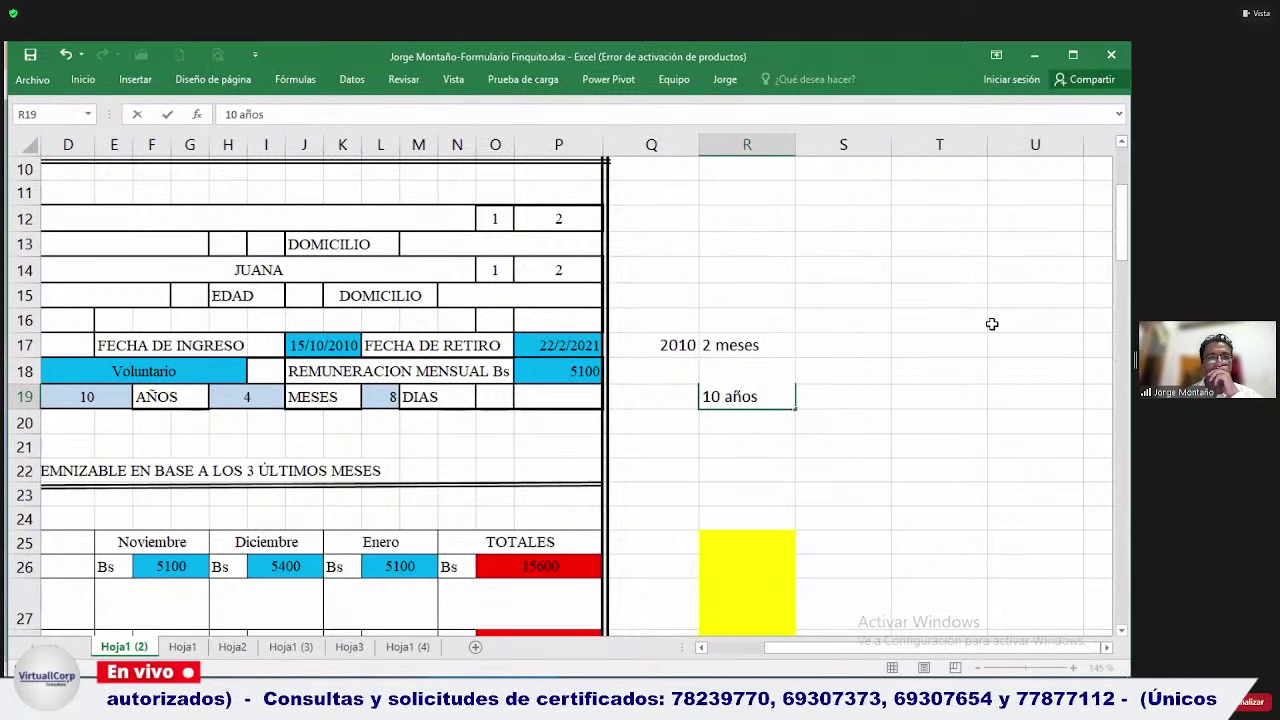
pyautogui.press('Return')
pyautogui.press('Up')
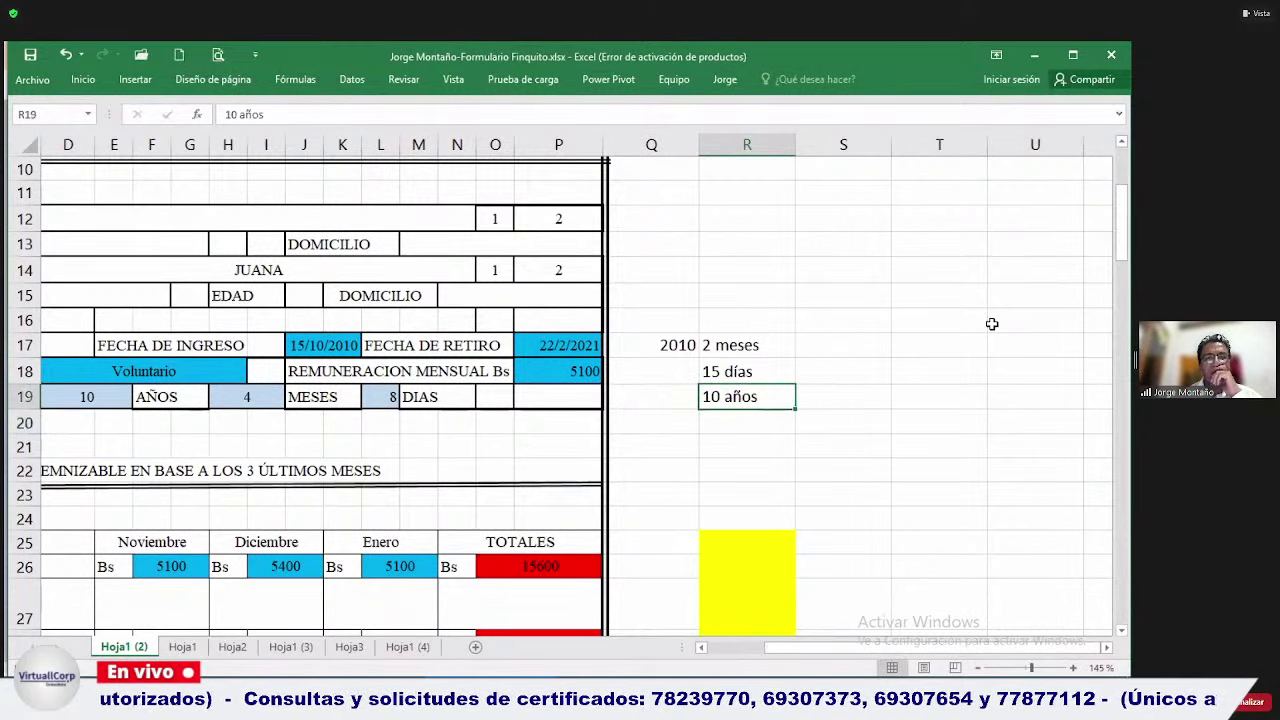
# Enter the year 2021 in Q20 and note its time worked as "1 mes" in R20 and "21 días" in R21.
pyautogui.press('Down')
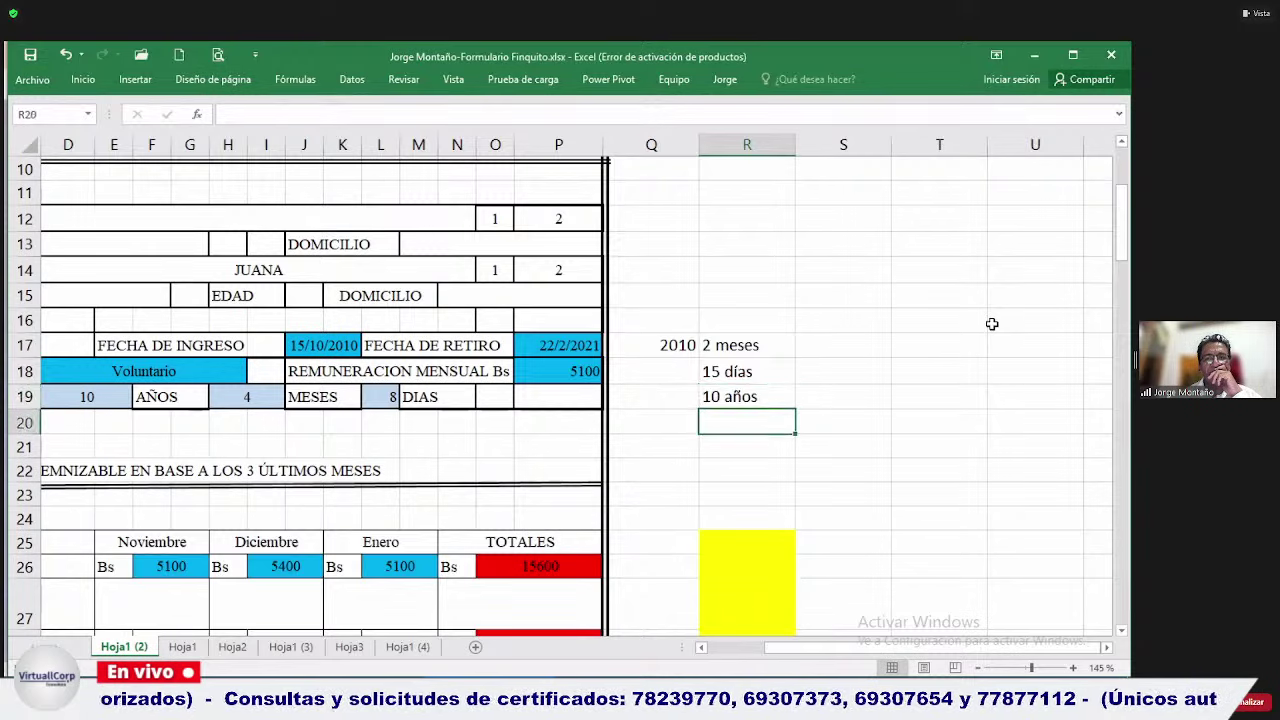
pyautogui.press('Left')
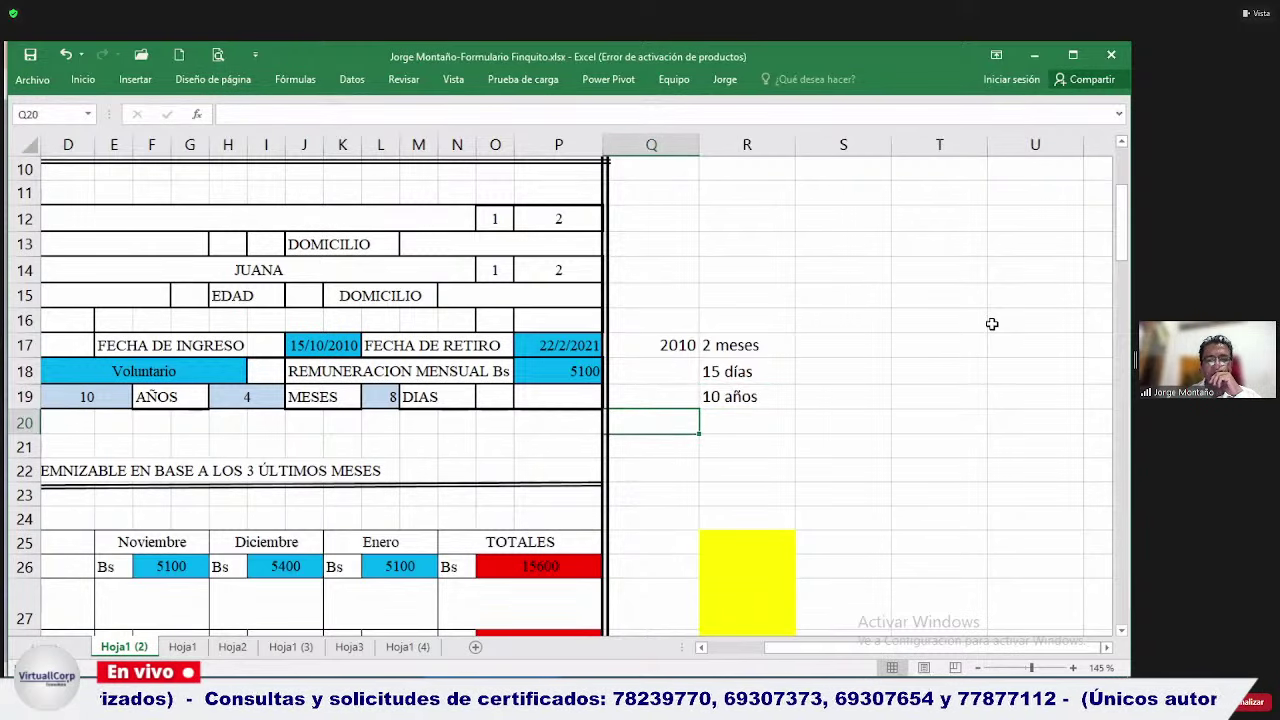
pyautogui.write('2021')
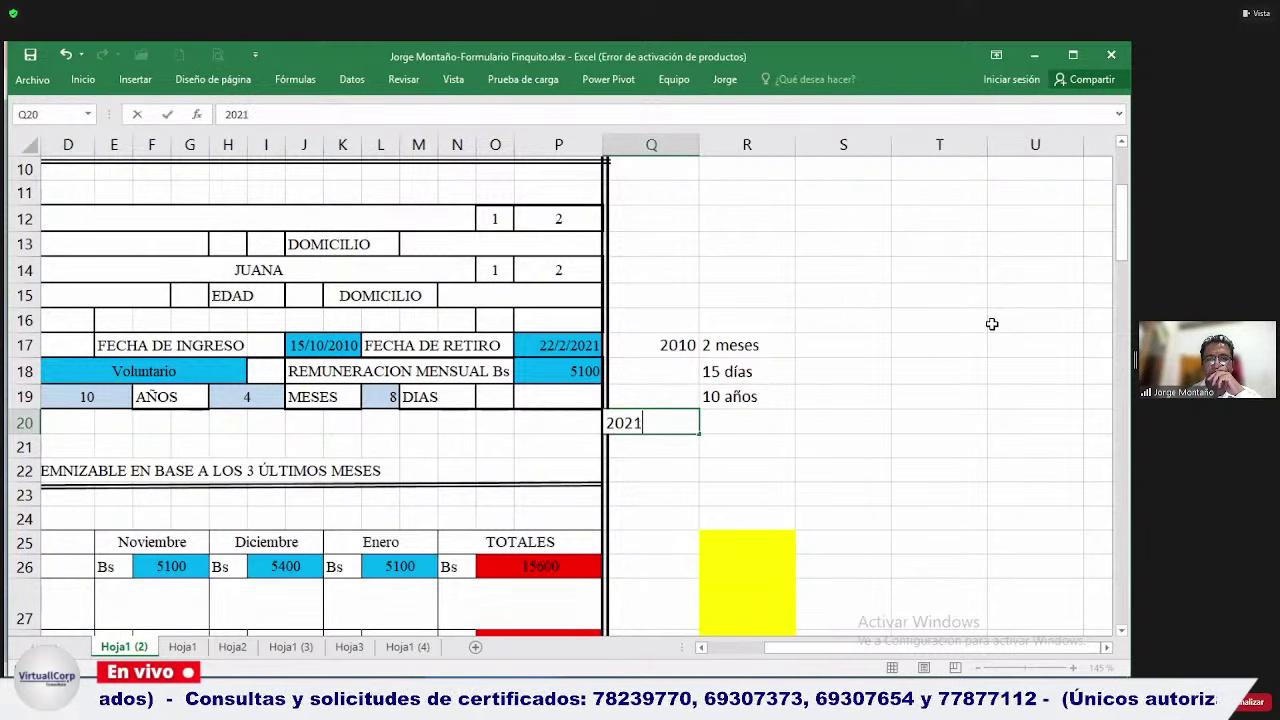
pyautogui.press('Return')
pyautogui.press('Up')
pyautogui.press('Right')
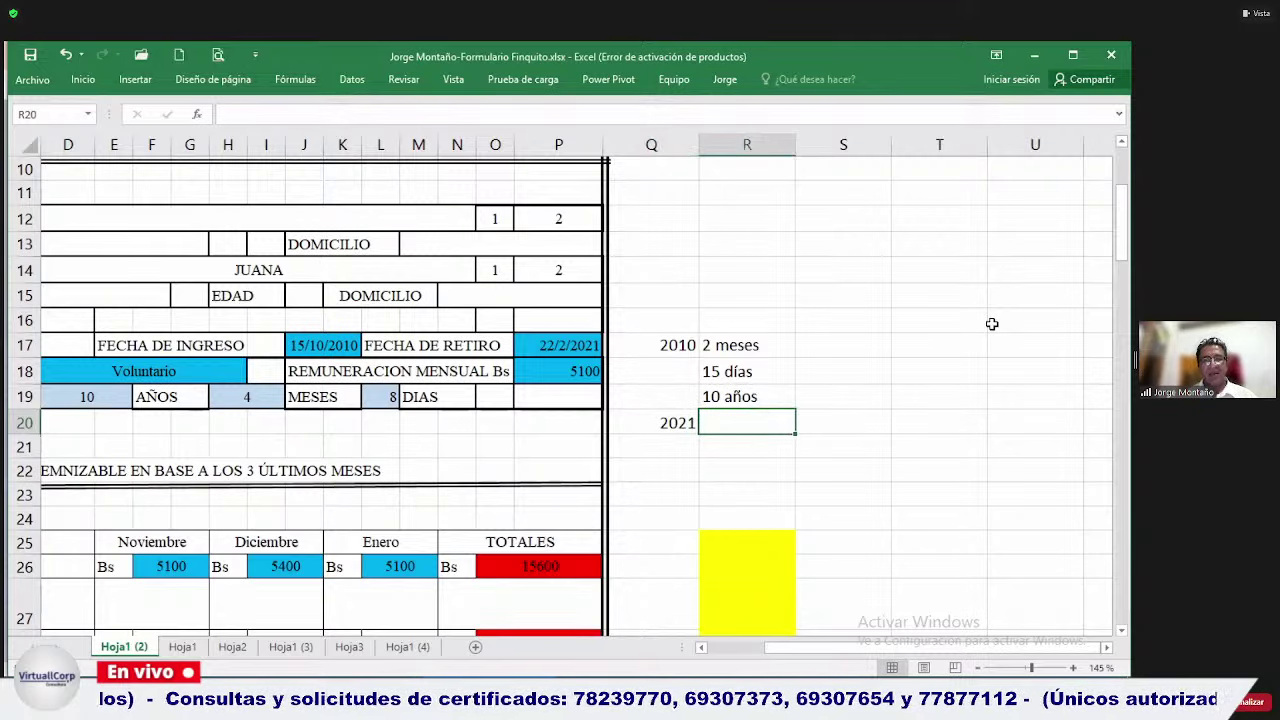
pyautogui.write('1')
pyautogui.write(' mes')
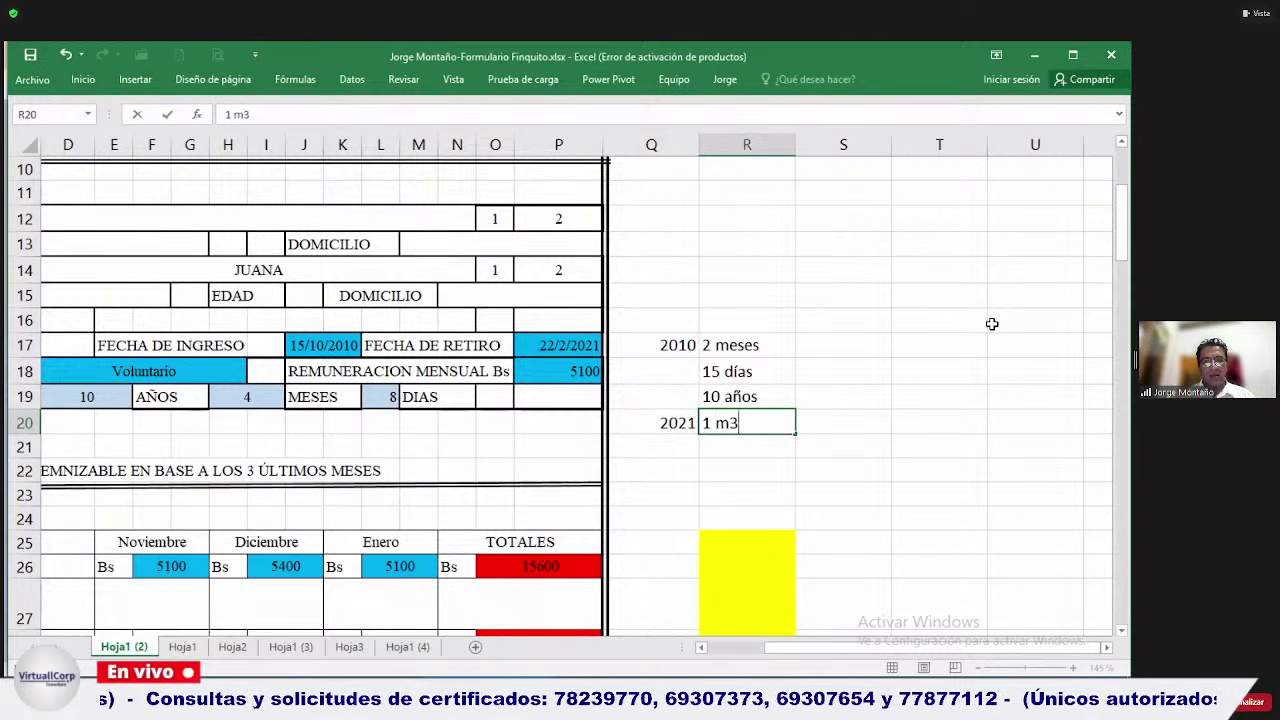
pyautogui.press('Return')
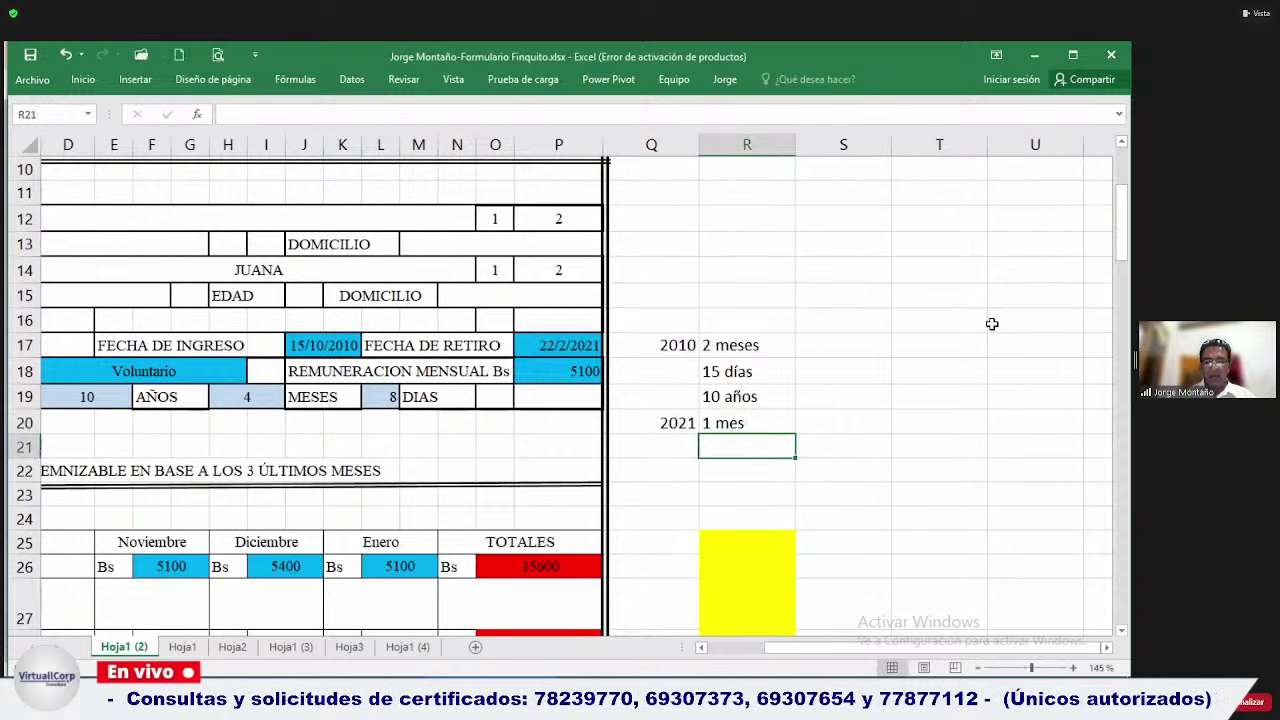
pyautogui.write('21 días')
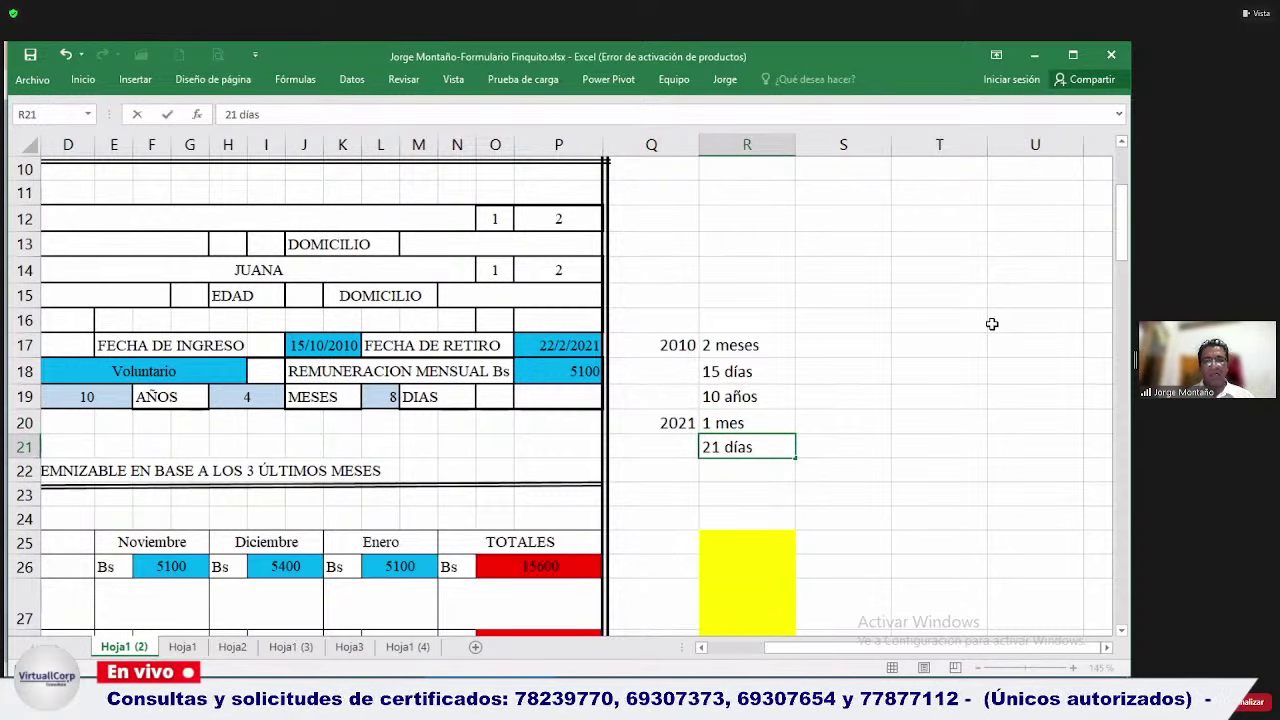
pyautogui.press('Return')
# Review the service time entries noted in column R for 2010, the full years and 2021.
pyautogui.press('Up')
pyautogui.press('Up')
pyautogui.press('Up')
pyautogui.press('Up')
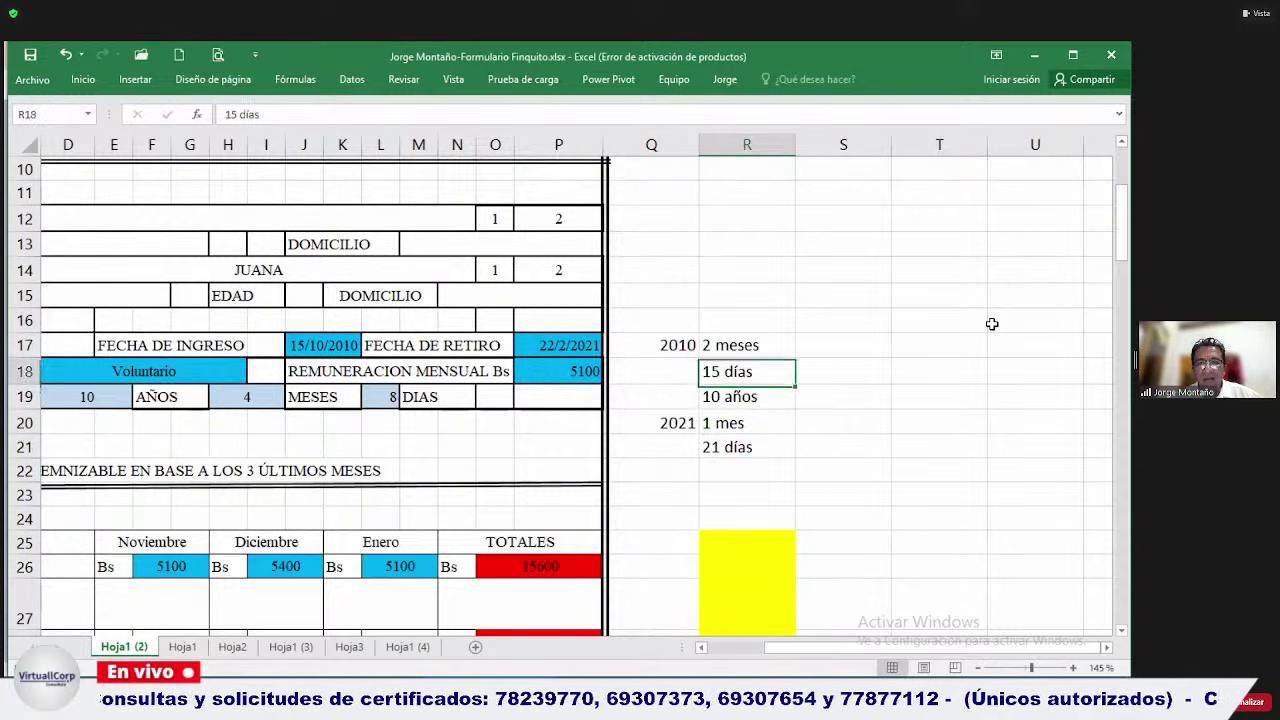
pyautogui.press('Down')
pyautogui.press('Down')
pyautogui.press('Up')
pyautogui.press('Up')
pyautogui.press('Up')
pyautogui.press('Down')
# Copy the 2010 "2 meses" entry from R17 to T17.
pyautogui.press('Right')
pyautogui.press('Right')
pyautogui.press('Right')
pyautogui.press('Right')
pyautogui.press('Right')
pyautogui.press('Right')
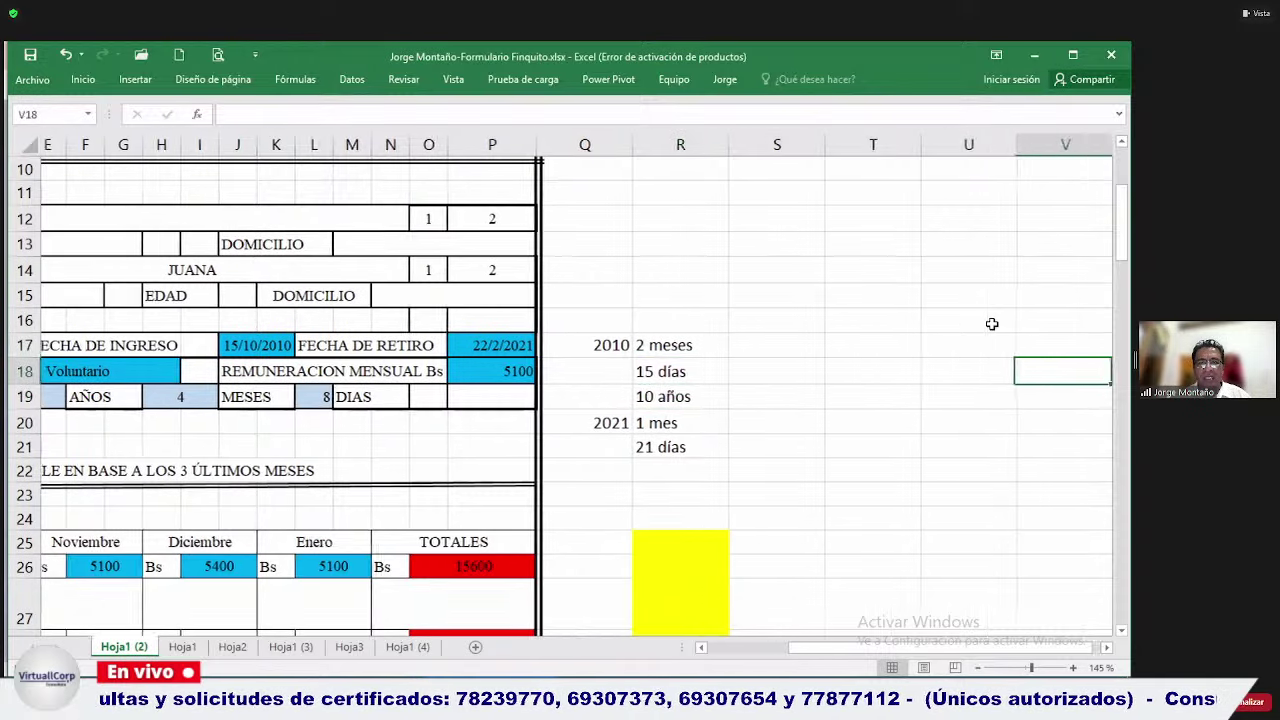
pyautogui.press('Left')
pyautogui.press('Left')
pyautogui.press('Left')
pyautogui.press('Left')
pyautogui.press('Left')
pyautogui.press('Left')
pyautogui.press('Up')
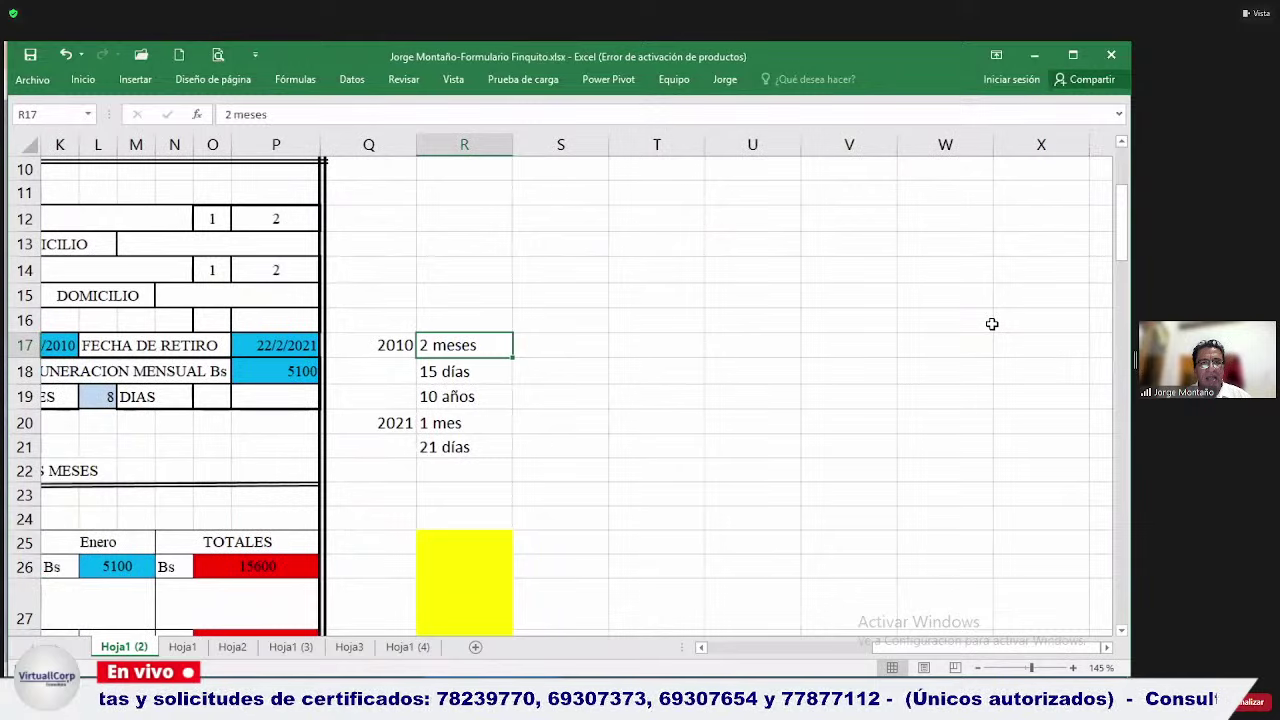
pyautogui.hotkey('ctrl', 'c')
pyautogui.press('Right')
pyautogui.press('Right')
pyautogui.hotkey('ctrl', 'v')
# Copy the 2021 "1 mes" entry from R20 to T18, under the 2010 months.
pyautogui.press('Down')
pyautogui.press('Down')
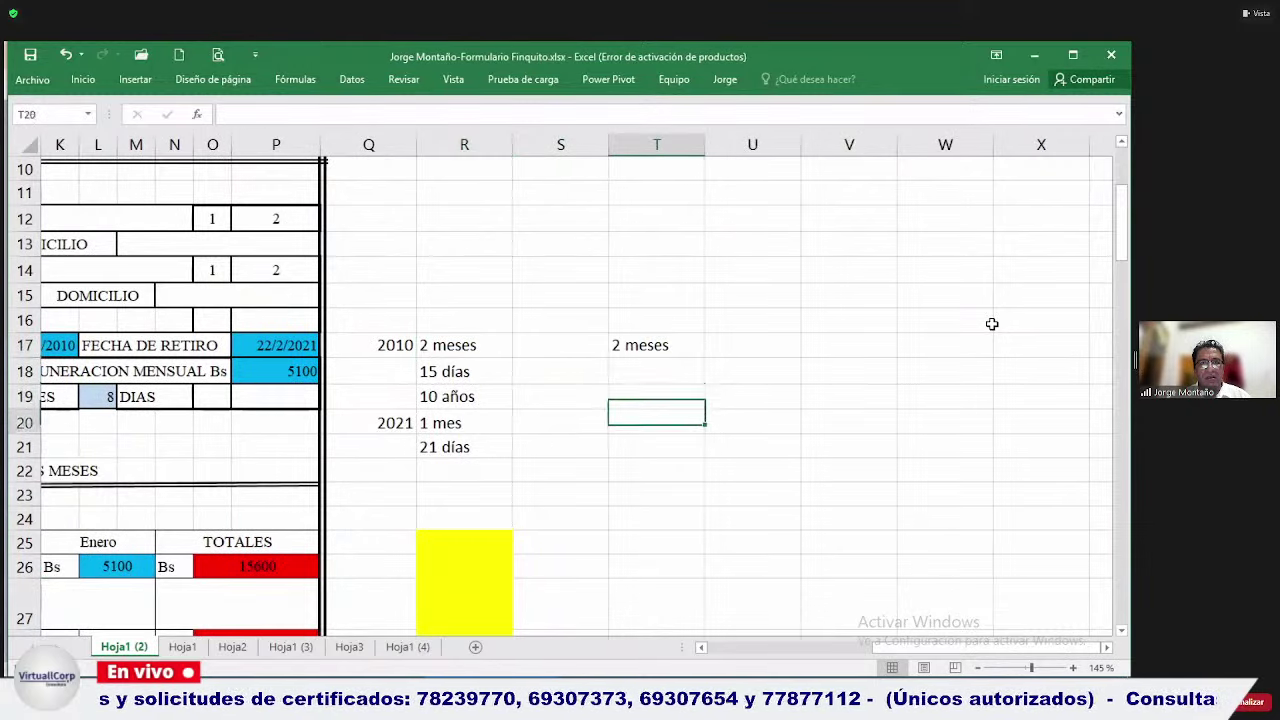
pyautogui.press('Down')
pyautogui.press('Down')
pyautogui.press('Left')
pyautogui.press('Left')
pyautogui.press('Up')
pyautogui.hotkey('ctrl', 'c')
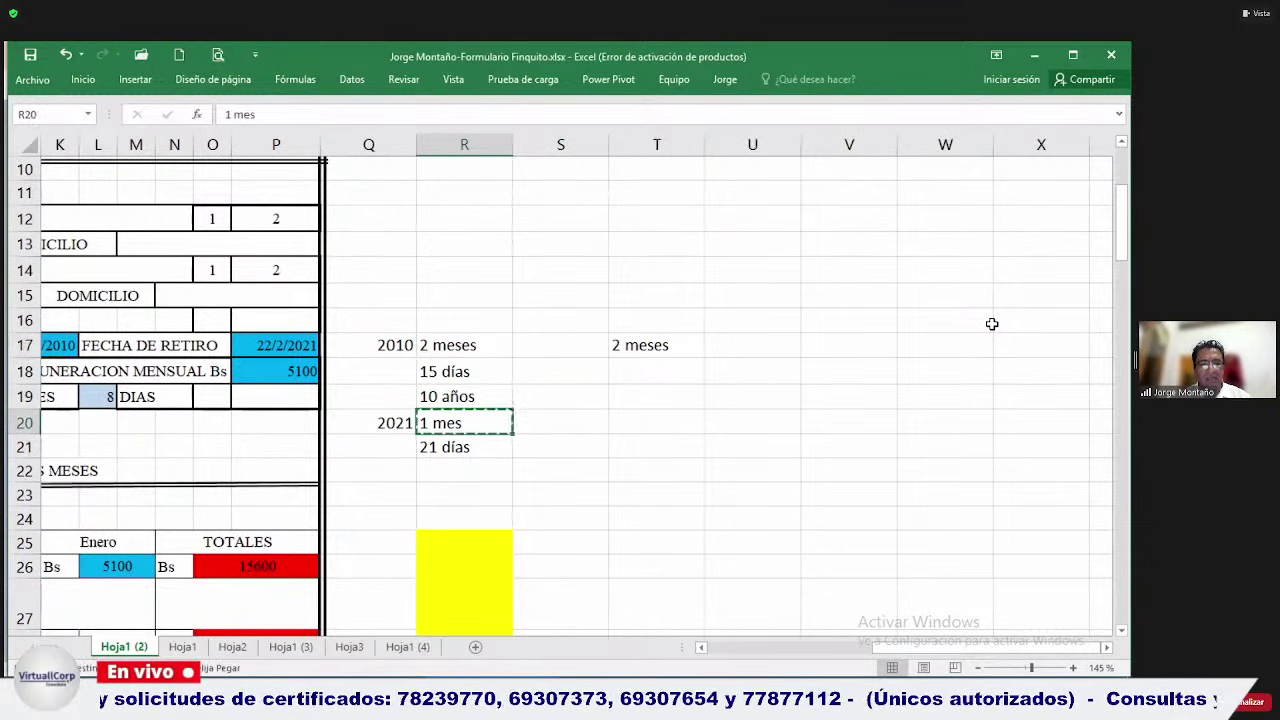
pyautogui.press('Up')
pyautogui.press('Up')
pyautogui.press('Right')
pyautogui.press('Right')
pyautogui.hotkey('ctrl', 'v')
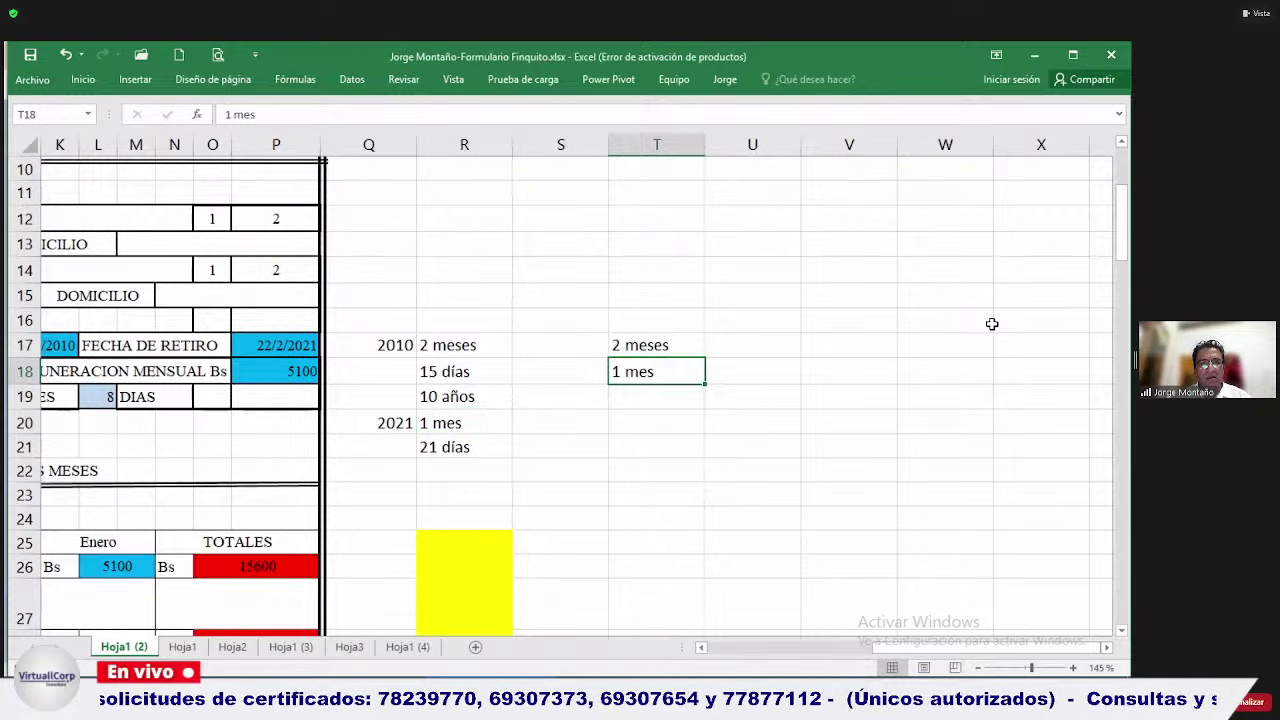
# Copy the 2010 "15 días" entry from R18 to U17, beside the copied months.
pyautogui.press('Up')
pyautogui.press('Right')
pyautogui.press('Left')
pyautogui.press('Left')
pyautogui.press('Down')
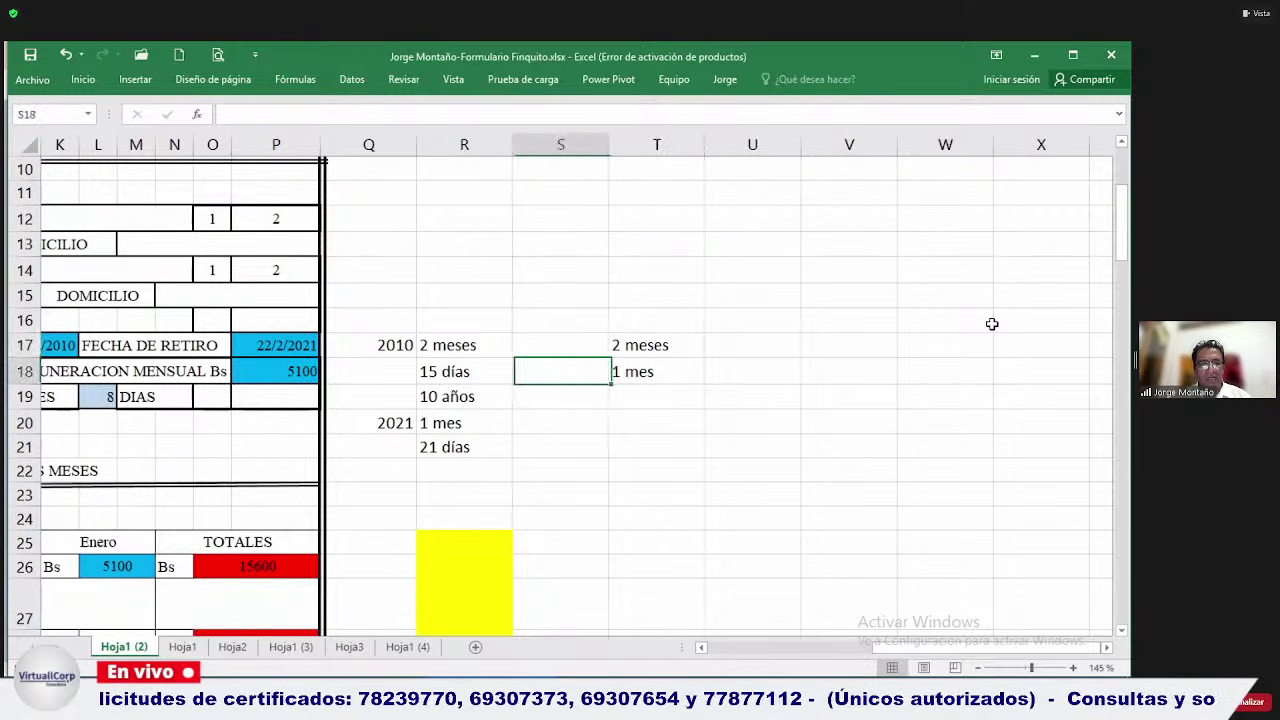
pyautogui.press('Left')
pyautogui.hotkey('ctrl', 'c')
pyautogui.press('Right')
pyautogui.press('Right')
pyautogui.press('Right')
pyautogui.press('Up')
pyautogui.hotkey('ctrl', 'v')
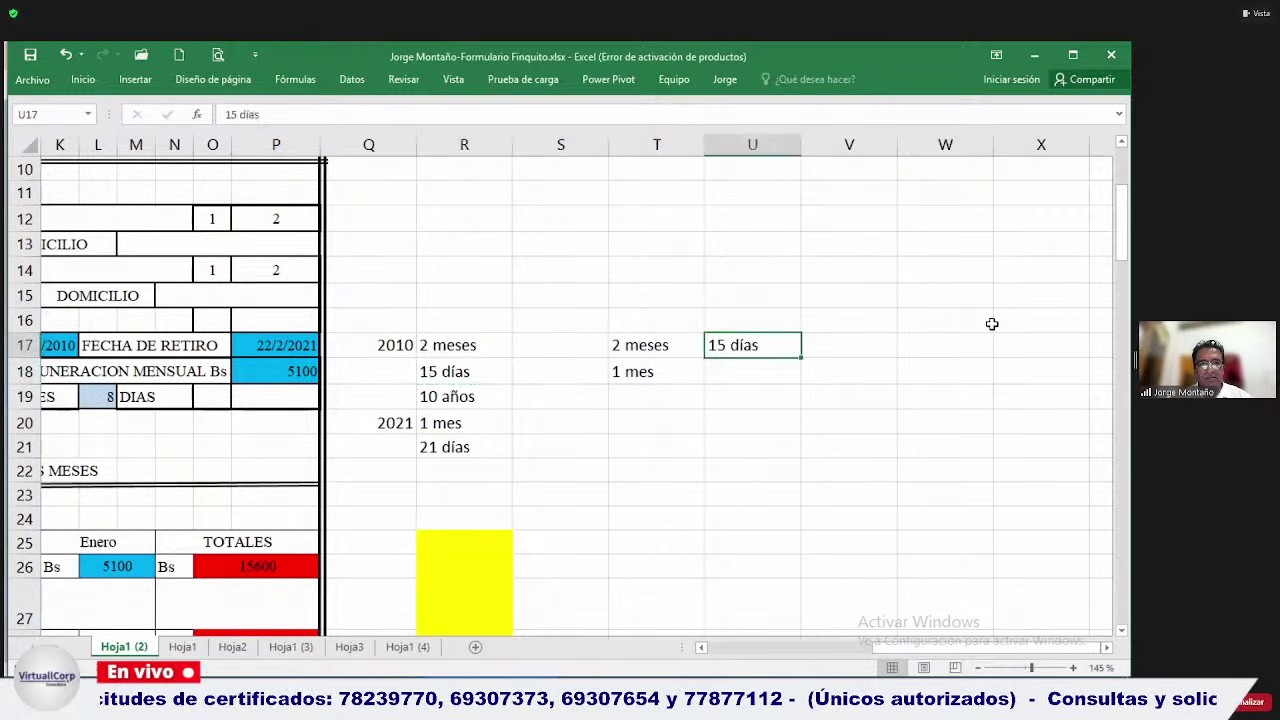
# Copy the 2021 "21 días" entry from R21 to U18.
pyautogui.press('Down')
pyautogui.press('Down')
pyautogui.press('Down')
pyautogui.press('Down')
pyautogui.press('Left')
pyautogui.press('Left')
pyautogui.press('Left')
pyautogui.hotkey('ctrl', 'c')
pyautogui.press('Right')
pyautogui.press('Right')
pyautogui.press('Right')
pyautogui.press('Up')
pyautogui.press('Up')
pyautogui.press('Up')
pyautogui.press('Return')
# Enter "10 año" in S17, in front of the copied months and days.
pyautogui.press('Left')
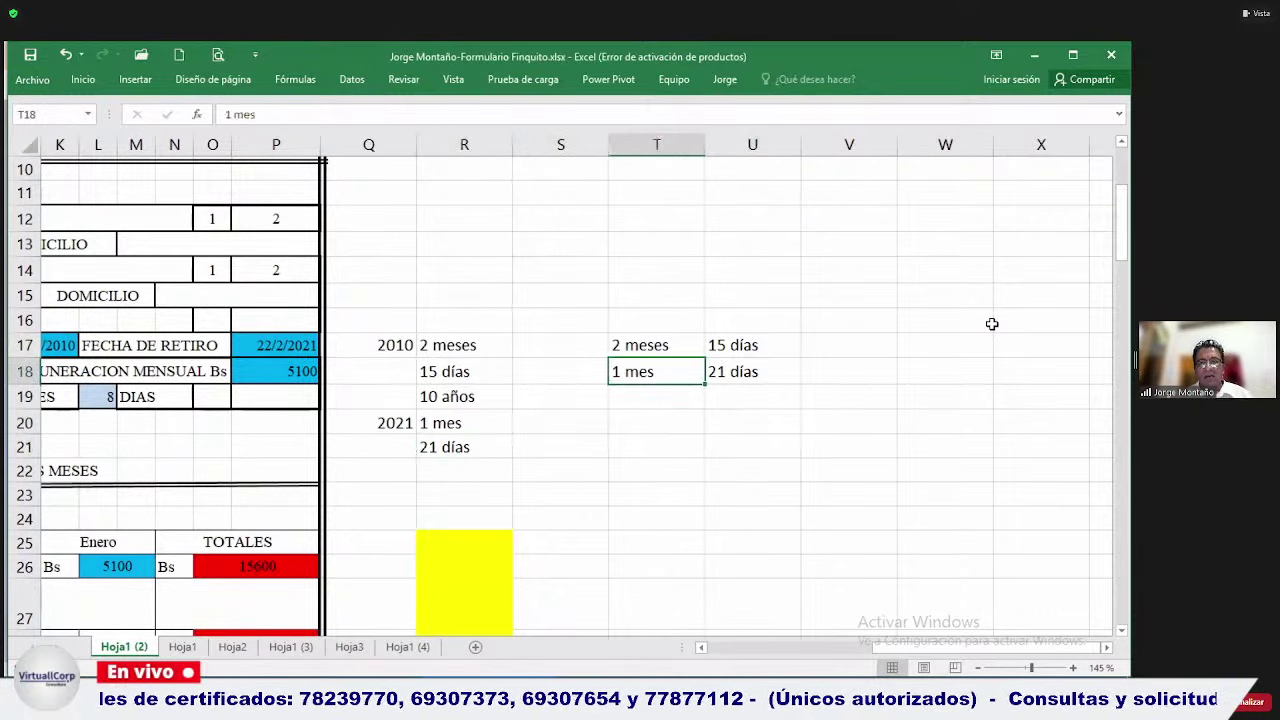
pyautogui.press('Left')
pyautogui.press('Up')
pyautogui.press('Down')
pyautogui.press('Up')
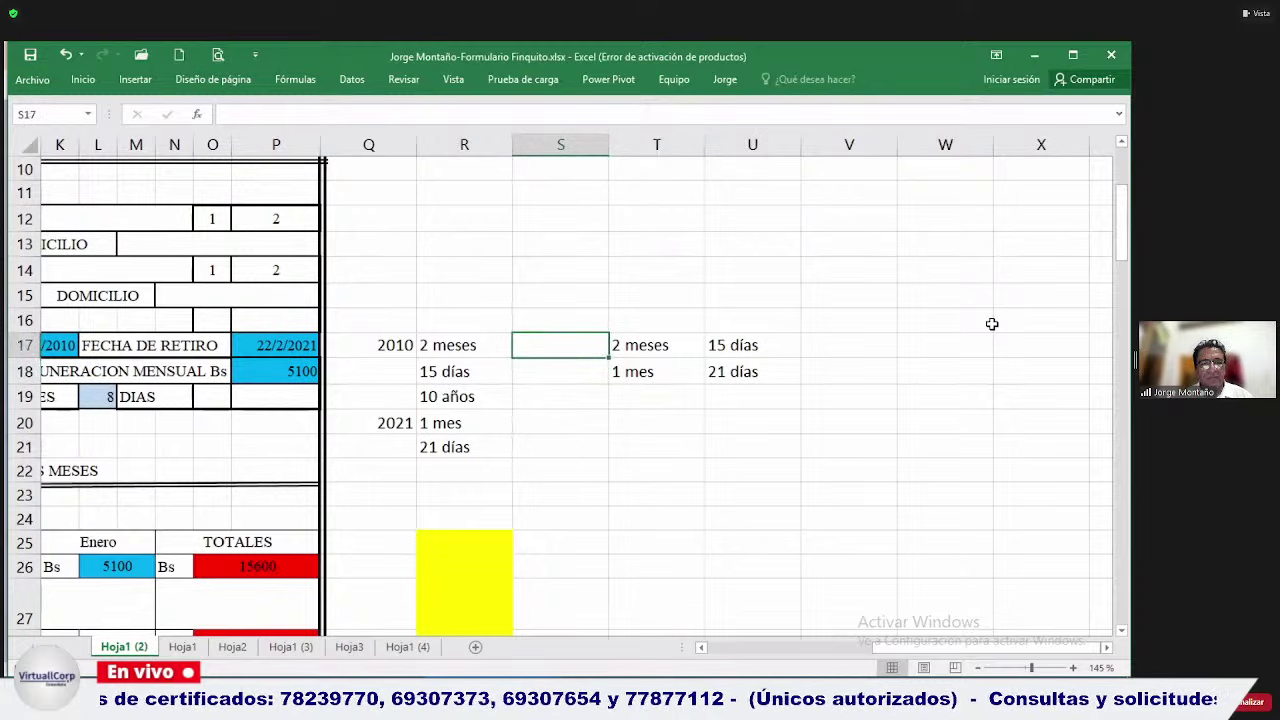
pyautogui.write('10 año')
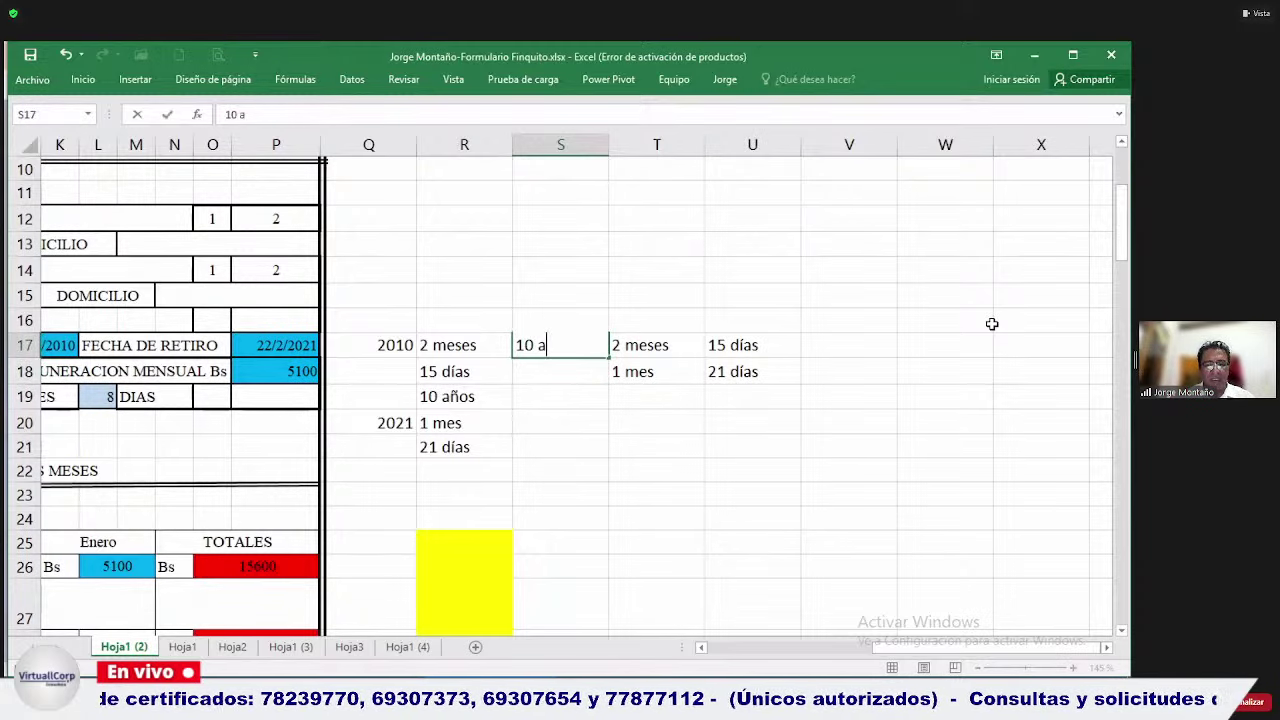
pyautogui.press('Down')
# Enter the summed service time in row 20: 10 in S20, 3 in T20 and "36 días" in U20.
pyautogui.press('Down')
pyautogui.press('Down')
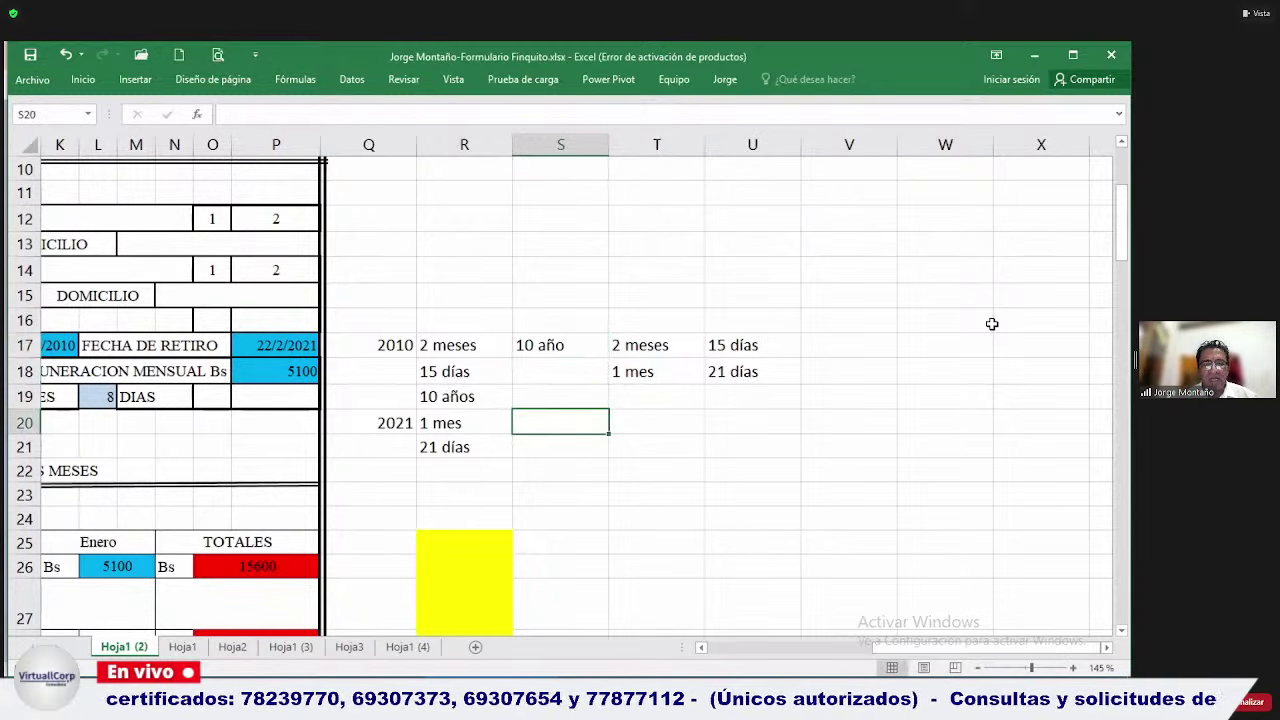
pyautogui.write('10')
pyautogui.press('Tab')
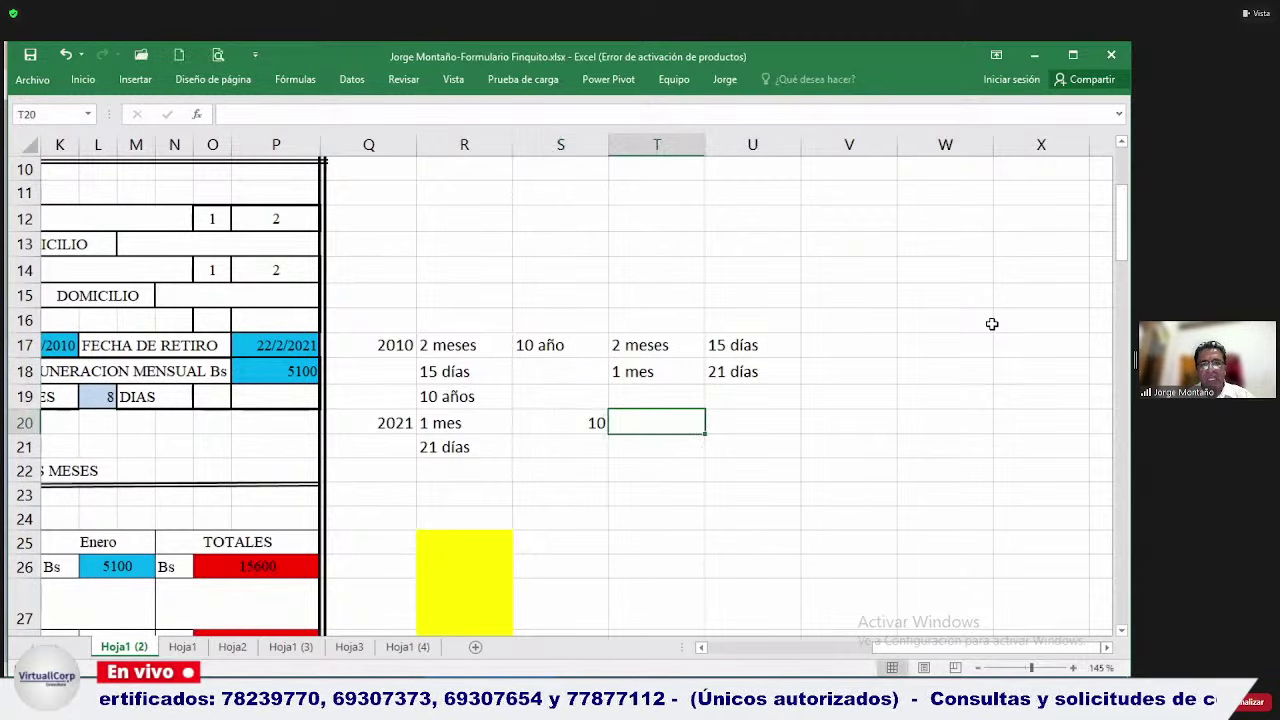
pyautogui.write('3')
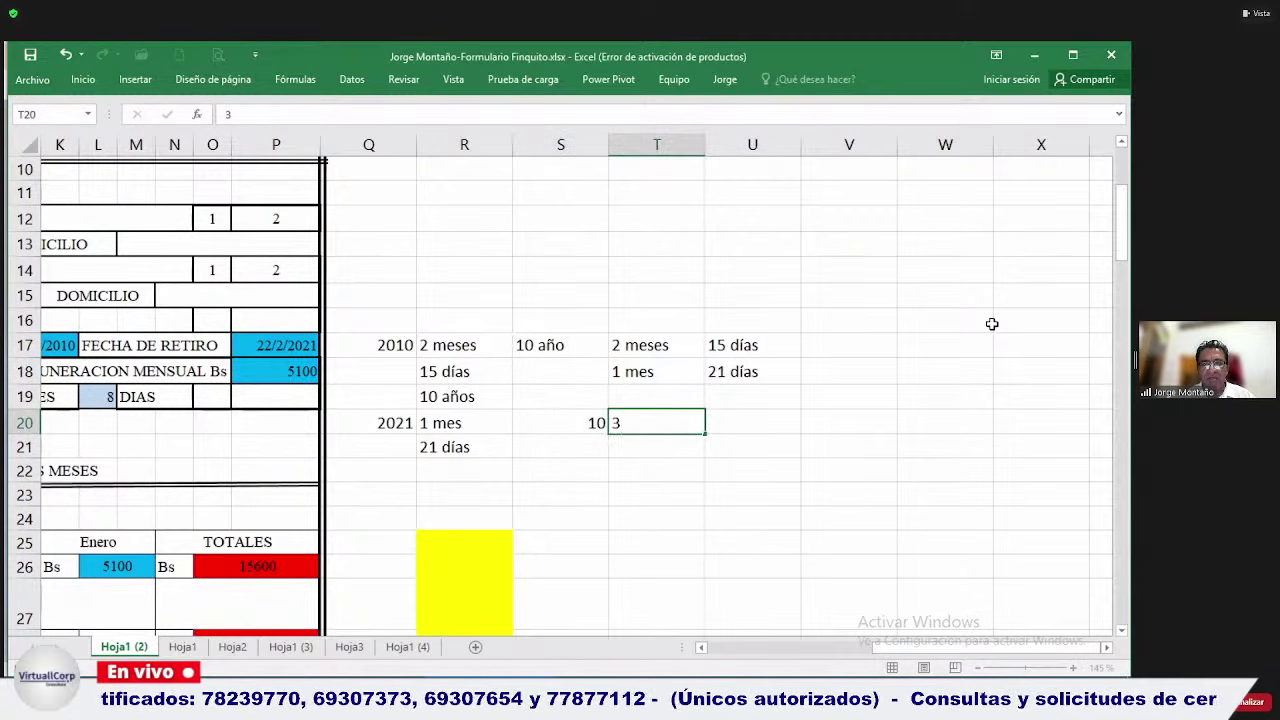
pyautogui.press('Return')
pyautogui.press('Up')
pyautogui.press('Right')
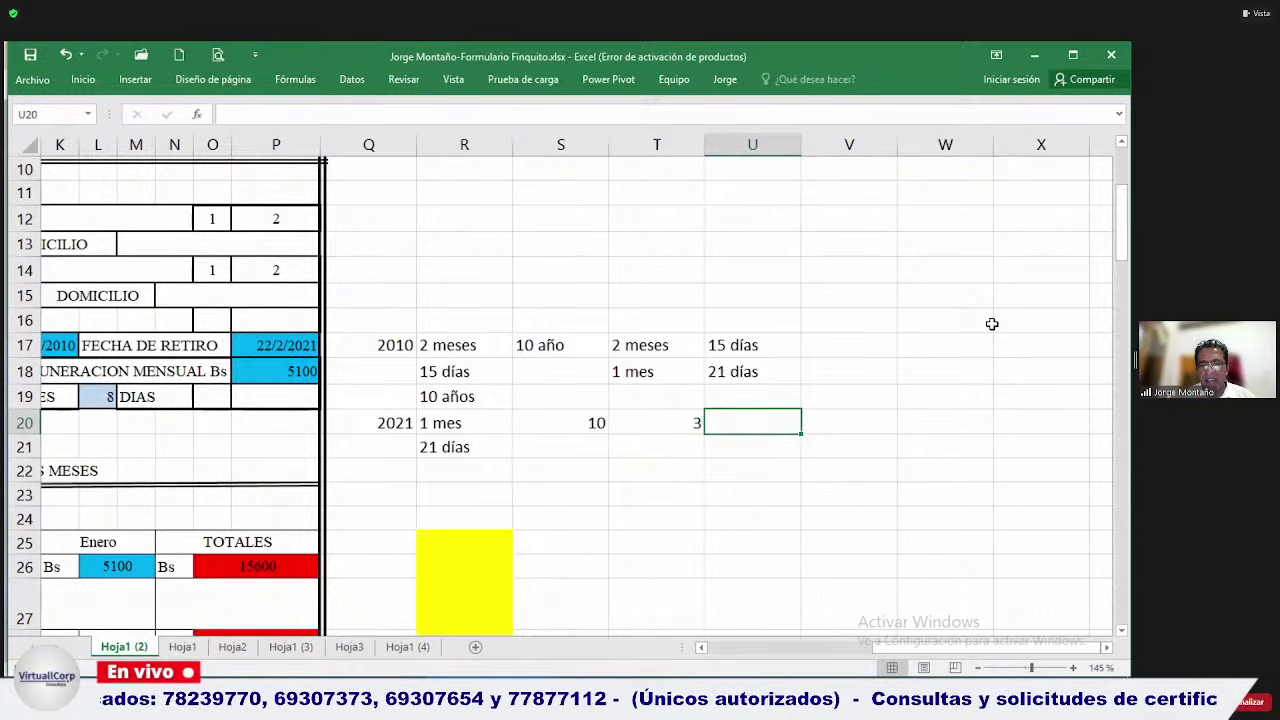
pyautogui.write('36 días')
pyautogui.press('Return')
# Enter the service time with the excess days converted in row 22: 10 in S22, "4 meses" in T22 and "6 días" in U22.
pyautogui.press('Left')
pyautogui.press('Left')
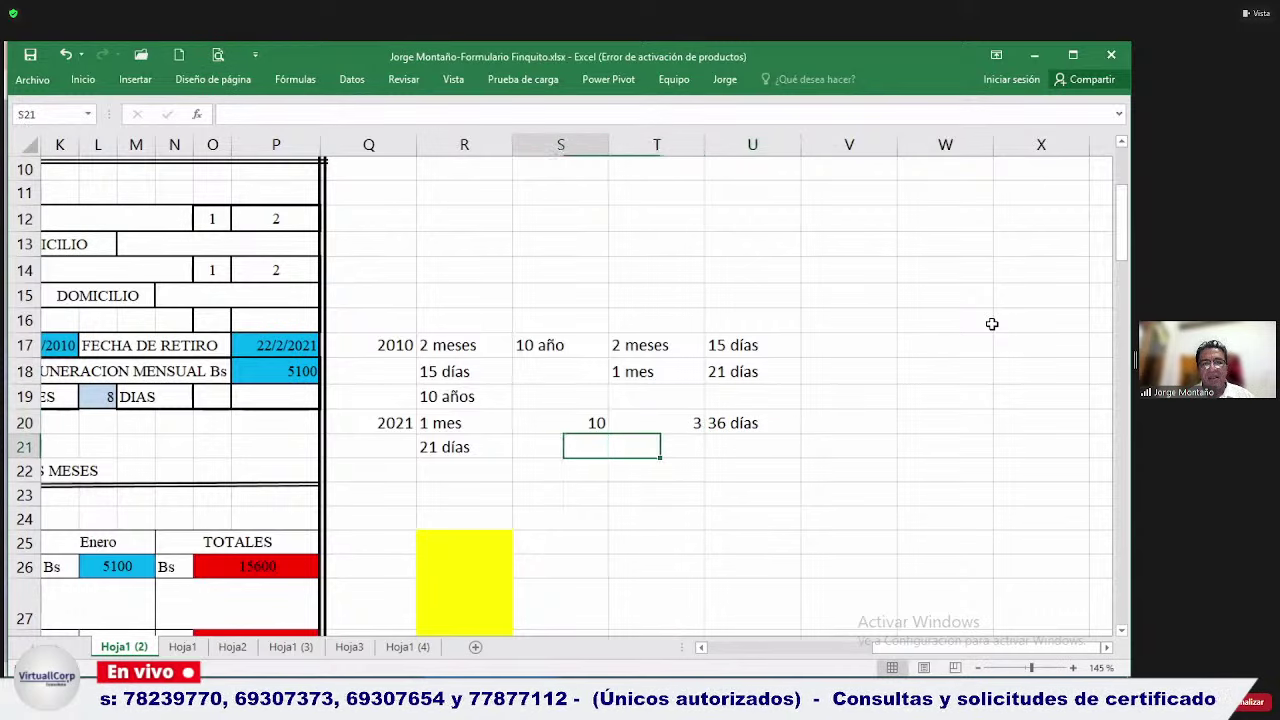
pyautogui.press('Down')
pyautogui.write('10')
pyautogui.press('Right')
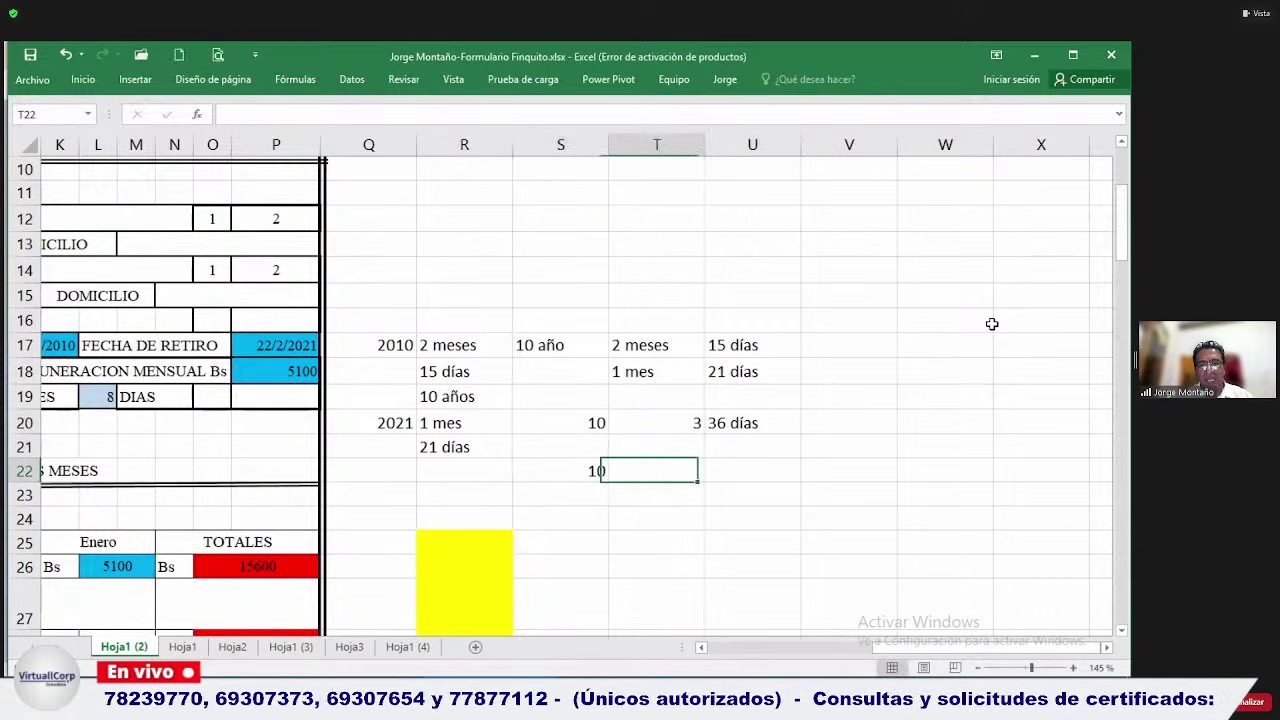
pyautogui.write('4 ')
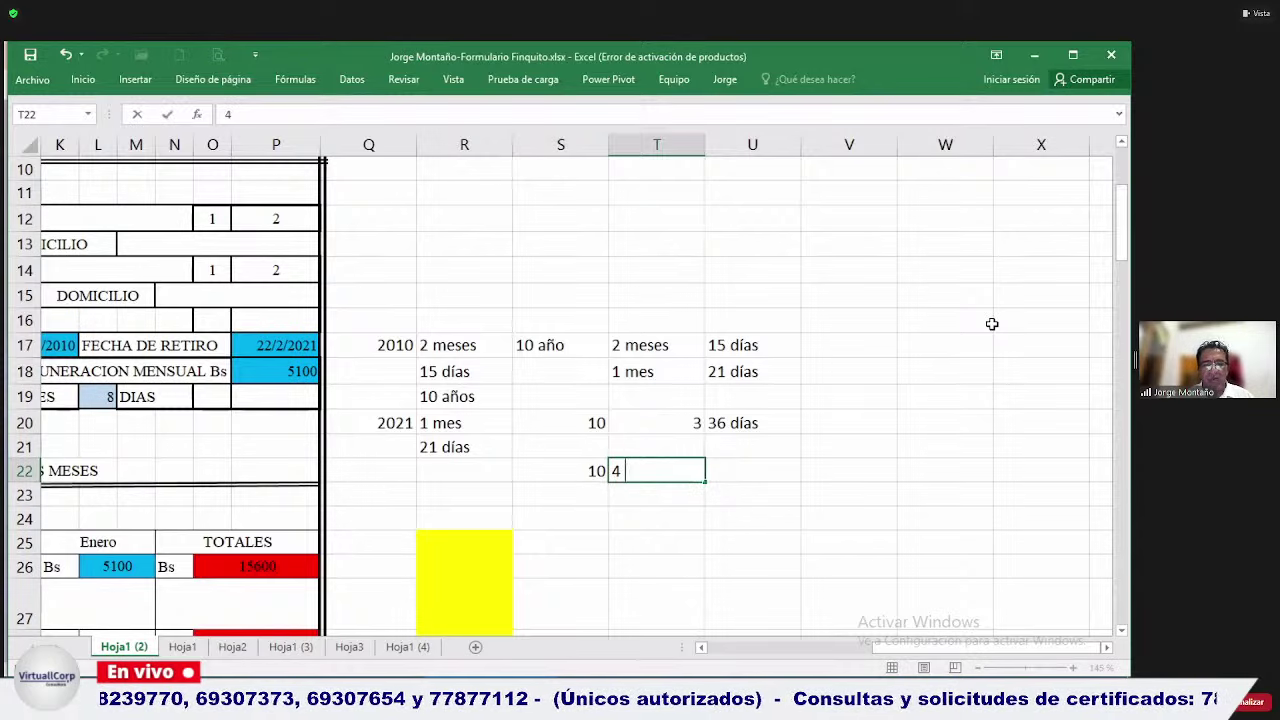
pyautogui.write('meses')
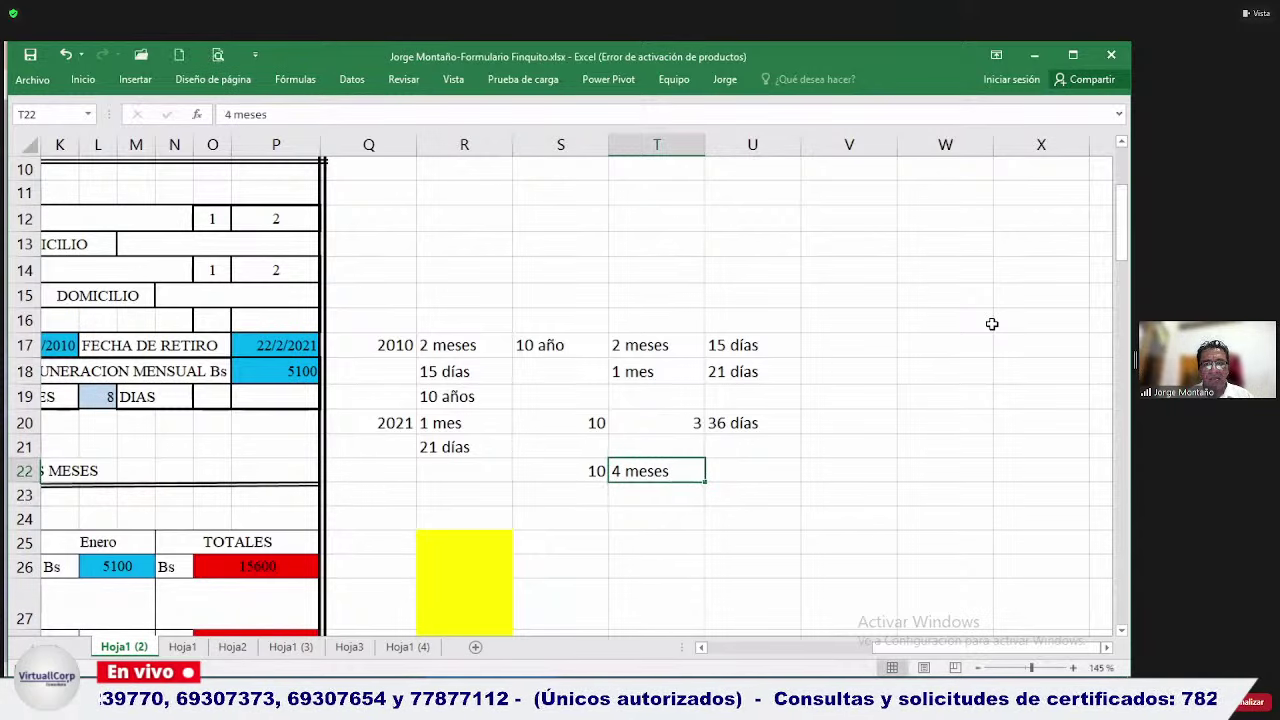
pyautogui.press('Right')
pyautogui.write('6 dí')
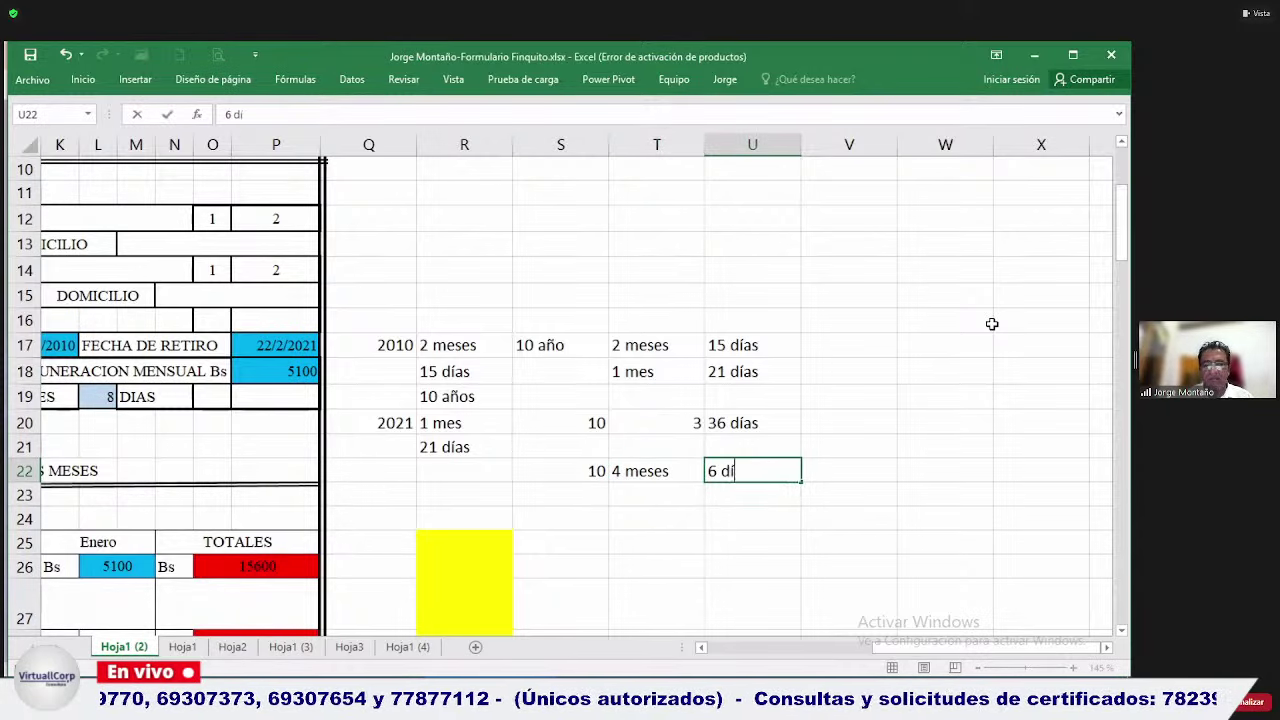
pyautogui.write('as')
pyautogui.press('Return')
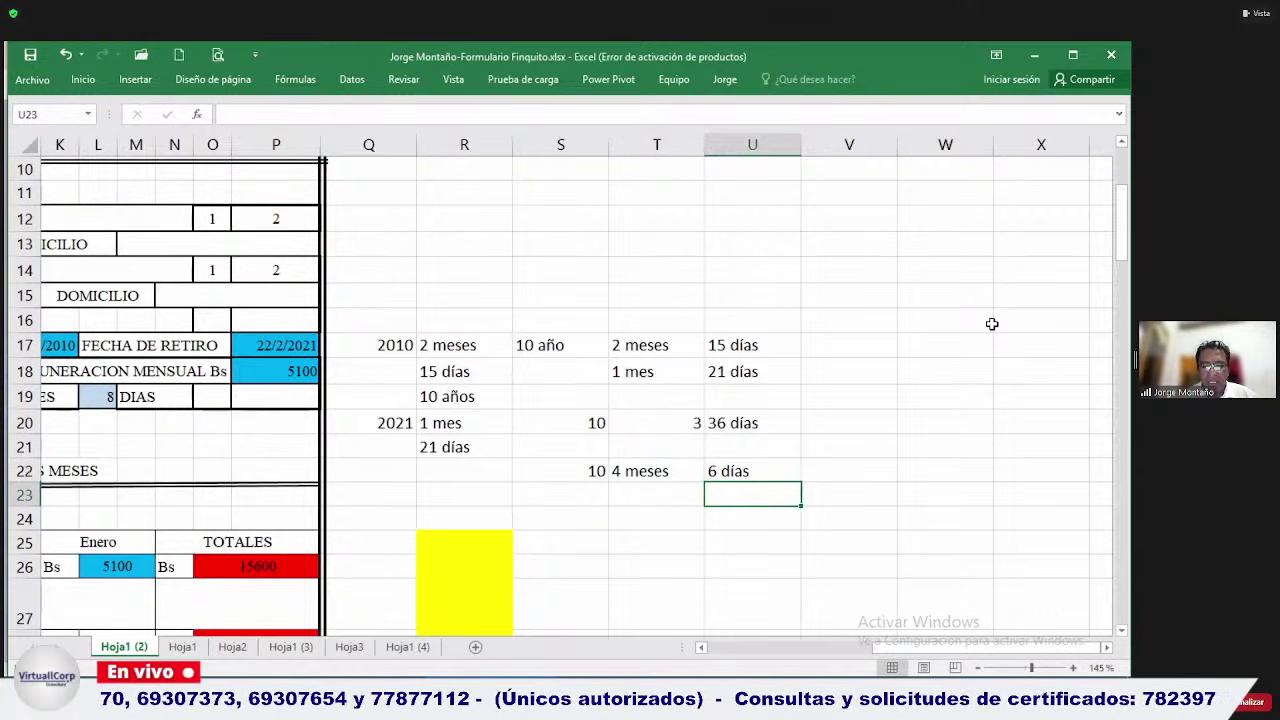
# Set the days in the form's TIEMPO DE SERVICIO row (L19) to 6.
pyautogui.press('Left')
pyautogui.press('Left')
pyautogui.press('Left')
pyautogui.press('Left')
pyautogui.press('Left')
pyautogui.press('Left')
pyautogui.press('Left')
pyautogui.press('Left')
pyautogui.press('Left')
pyautogui.press('Left')
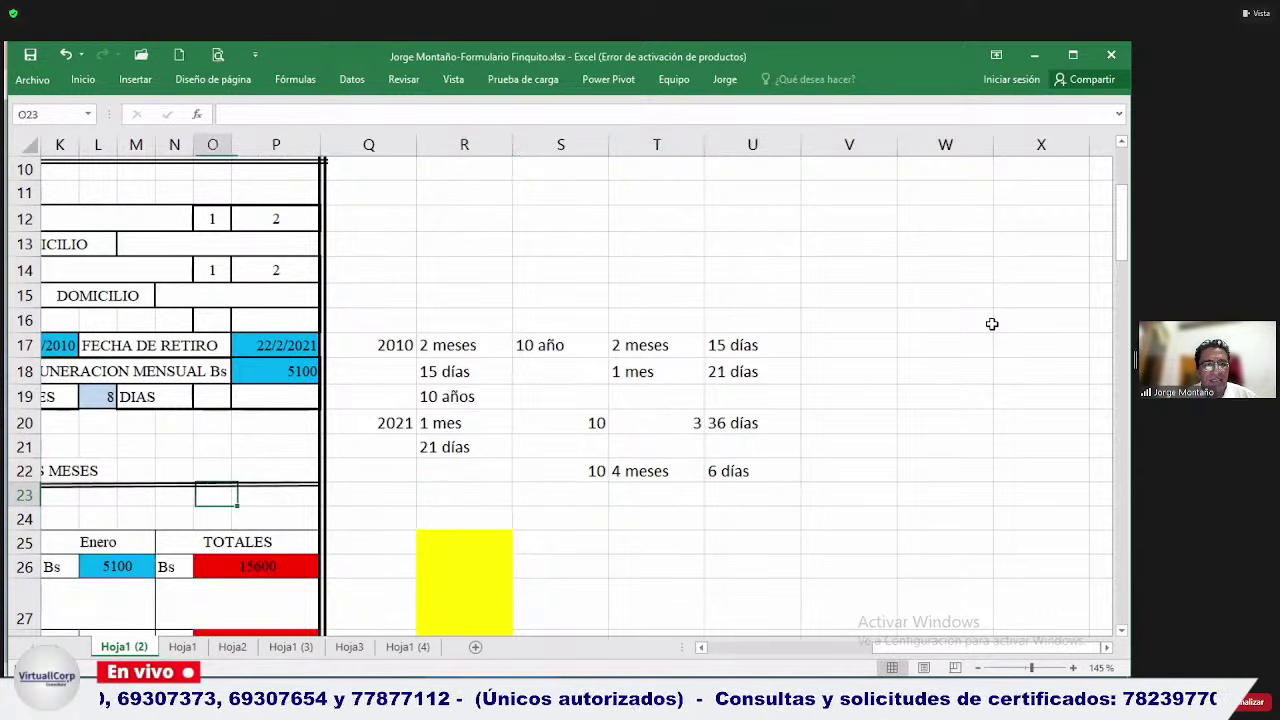
pyautogui.press('Left')
pyautogui.press('Left')
pyautogui.press('Left')
pyautogui.press('Left')
pyautogui.press('Left')
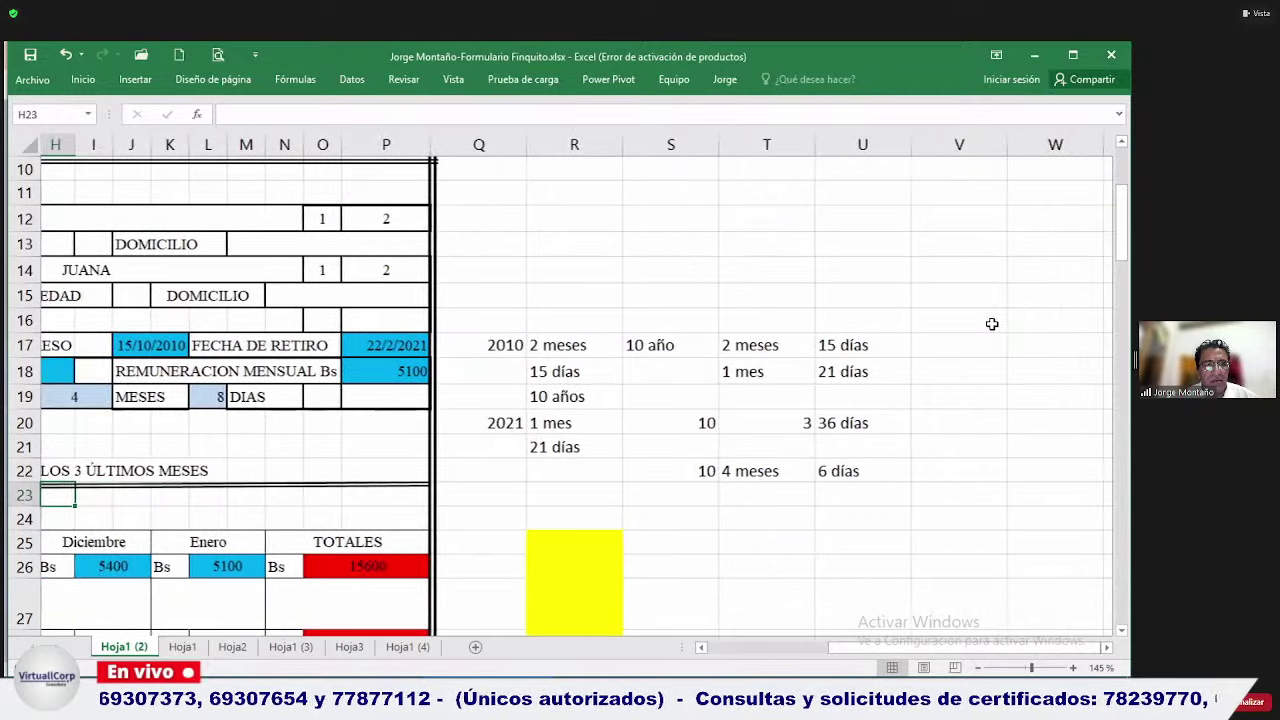
pyautogui.press('Left')
pyautogui.press('Left')
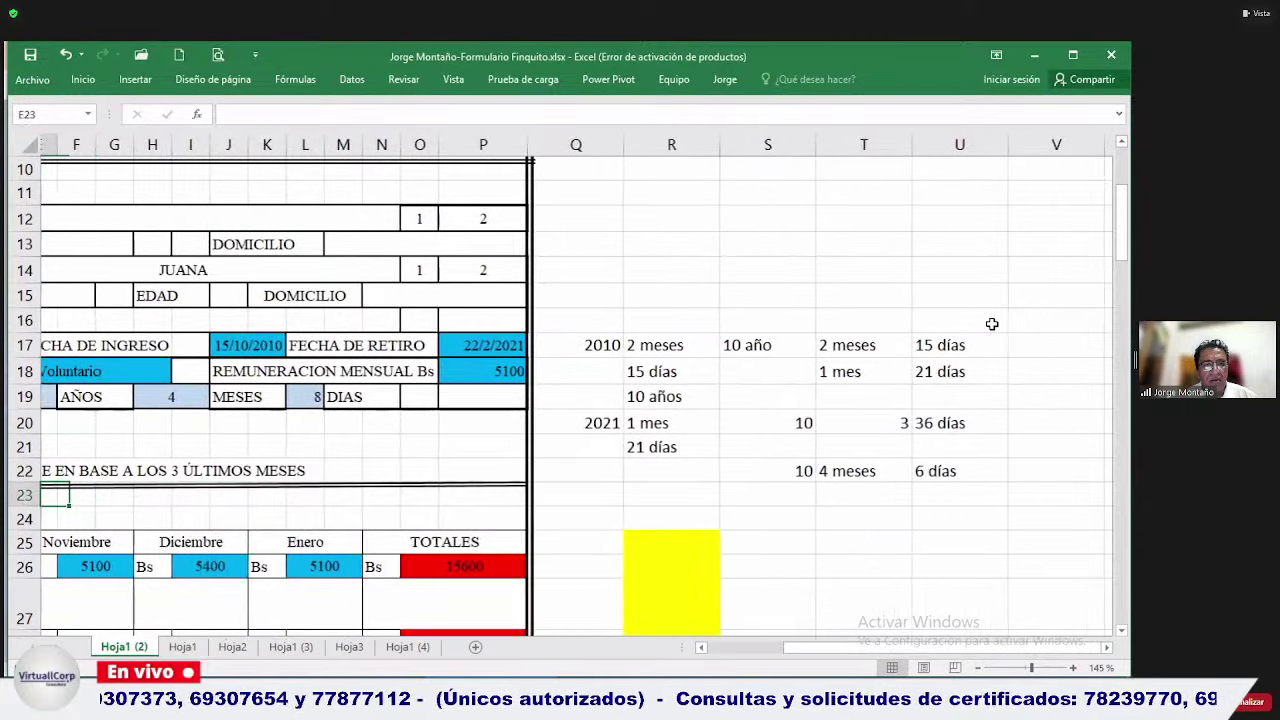
pyautogui.press('Up')
pyautogui.press('Up')
pyautogui.press('Up')
pyautogui.press('Up')
pyautogui.press('Right')
pyautogui.press('Right')
pyautogui.press('Right')
pyautogui.press('Right')
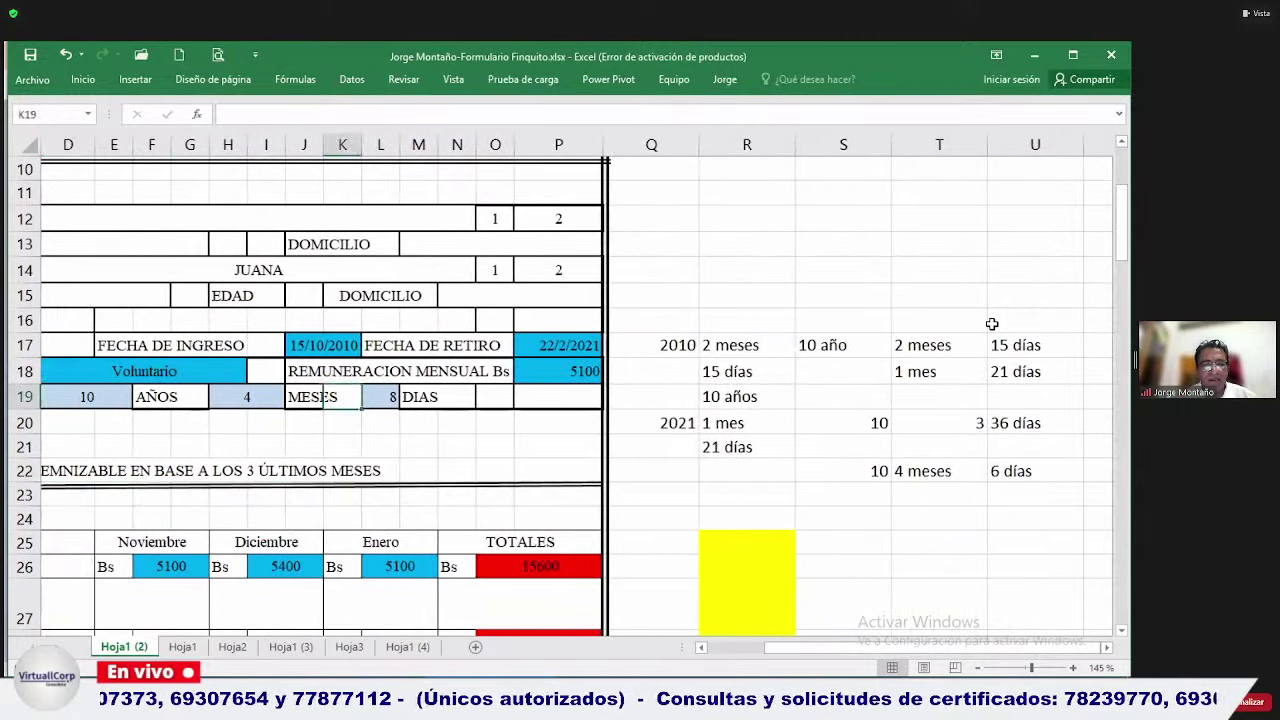
pyautogui.write('6')
pyautogui.press('Return')
# Set the years of the INDEMNIZACIÓN POR TIEMPO DE TRABAJO in E36 to 10.
pyautogui.press('Down')
pyautogui.press('Down')
pyautogui.press('Down')
pyautogui.press('Down')
pyautogui.press('Down')
pyautogui.press('Down')
pyautogui.press('Down')
pyautogui.press('Down')
pyautogui.press('Down')
pyautogui.press('Down')
pyautogui.press('Down')
pyautogui.press('Down')
pyautogui.press('Down')
pyautogui.press('Down')
pyautogui.press('Down')
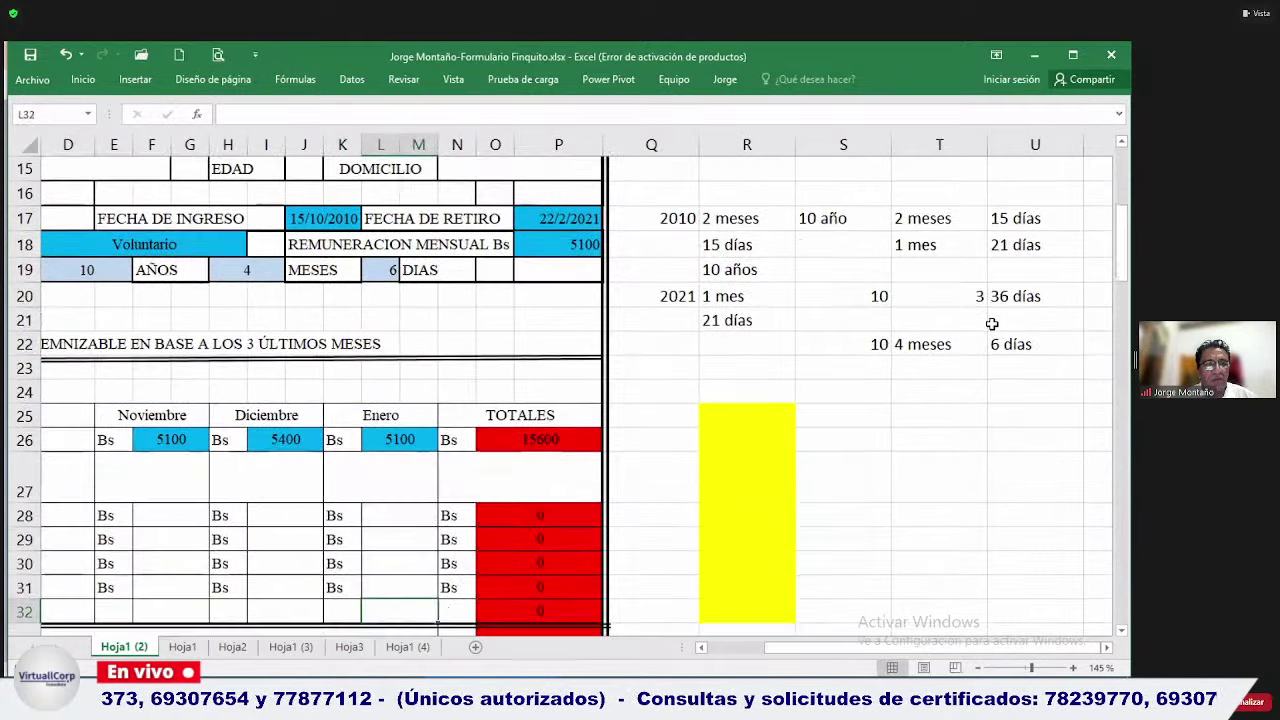
pyautogui.press('Down')
pyautogui.press('Down')
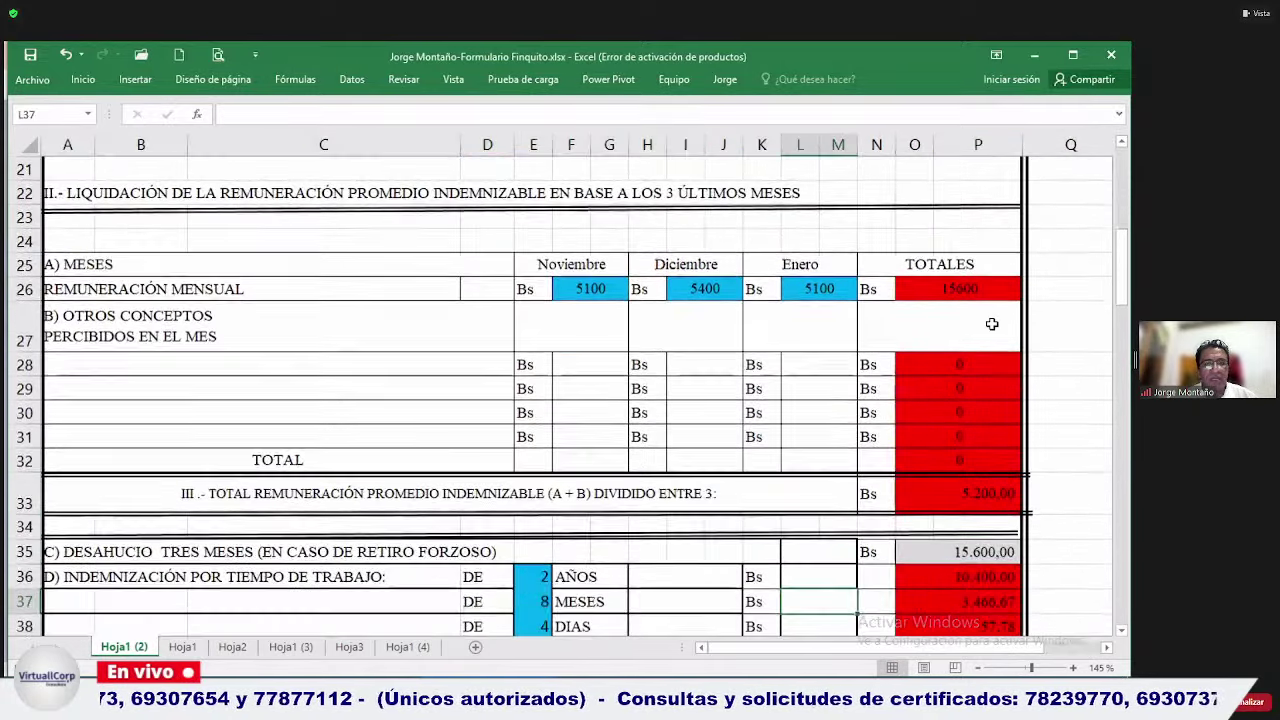
pyautogui.press('Left')
pyautogui.press('Left')
pyautogui.press('Left')
pyautogui.press('Left')
pyautogui.press('Up')
pyautogui.write('10')
pyautogui.press('Return')
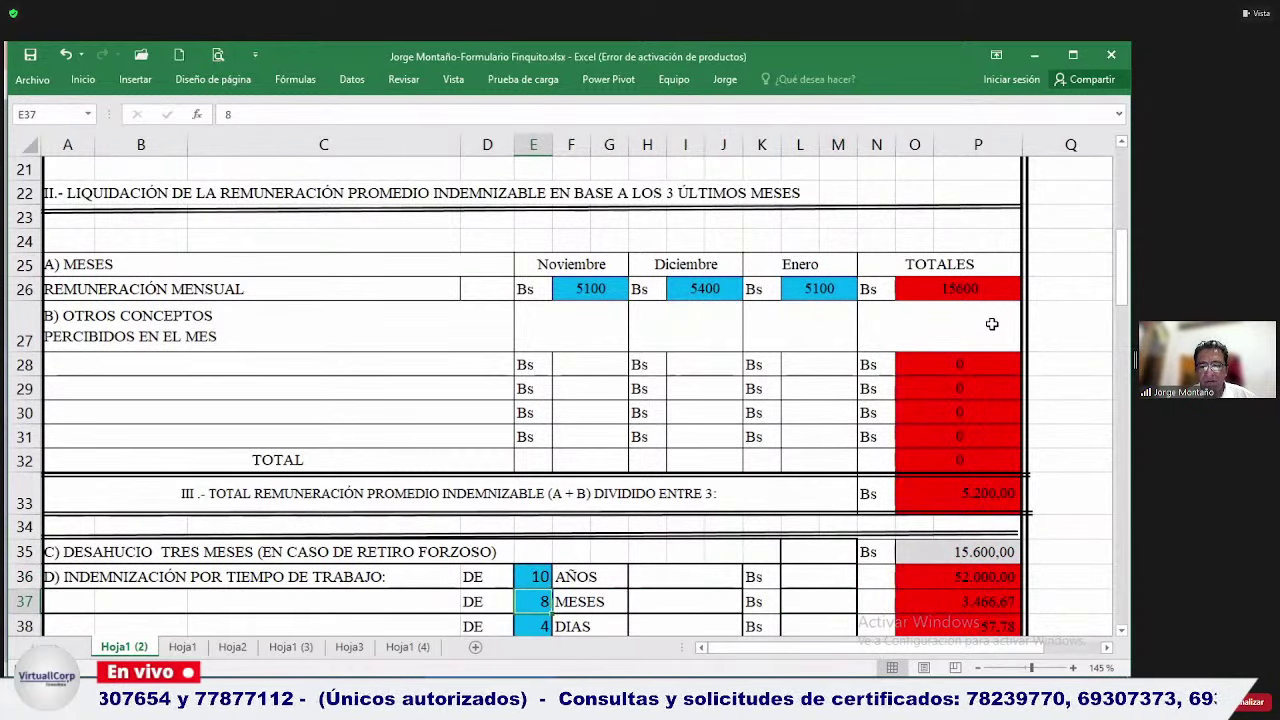
# Check the TIEMPO DE SERVICIO row against the years, months and days in the indemnity section.
pyautogui.press('Up')
pyautogui.press('Up')
pyautogui.press('Up')
pyautogui.press('Up')
pyautogui.press('Up')
pyautogui.press('Up')
pyautogui.press('Up')
pyautogui.press('Up')
pyautogui.press('Up')
pyautogui.press('Up')
pyautogui.press('Up')
pyautogui.press('Up')
pyautogui.press('Up')
pyautogui.press('Up')
pyautogui.press('Up')
pyautogui.press('Up')
pyautogui.press('Up')
pyautogui.press('Up')
pyautogui.press('Up')
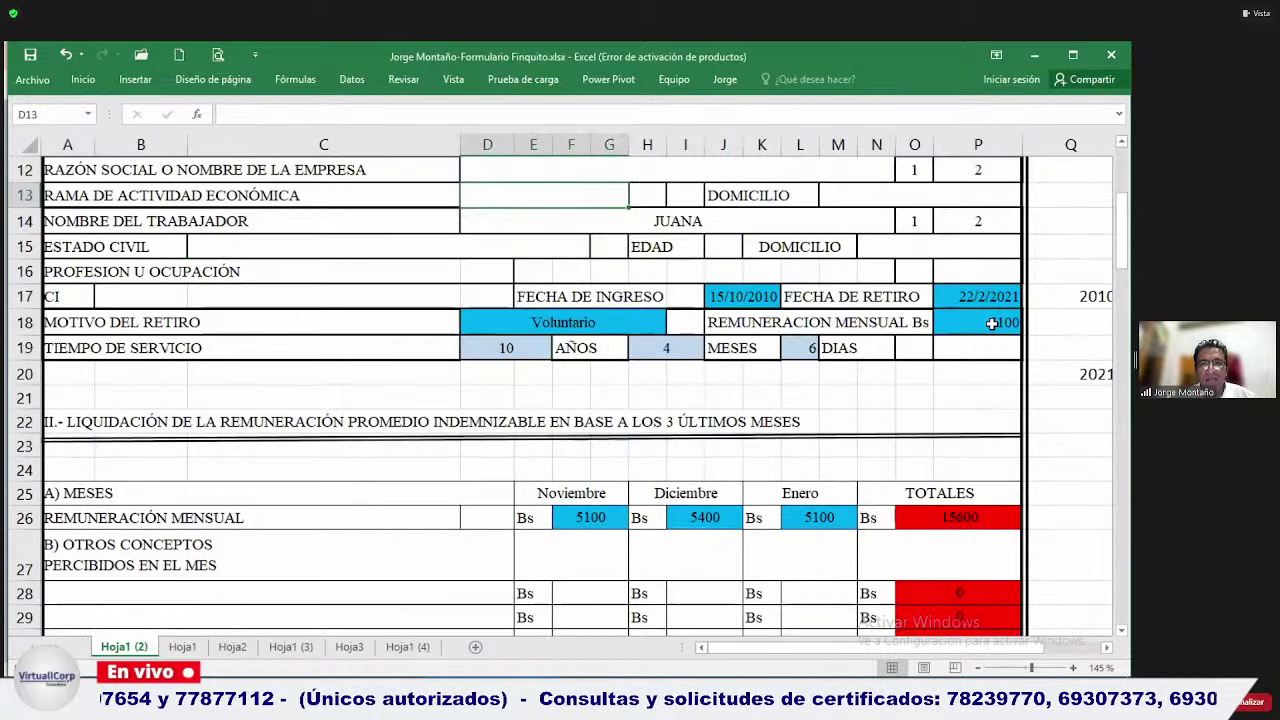
pyautogui.press('Down')
pyautogui.press('Down')
pyautogui.press('Down')
pyautogui.press('Down')
pyautogui.press('Down')
pyautogui.press('Down')
pyautogui.press('Down')
pyautogui.press('Down')
pyautogui.press('Down')
pyautogui.press('Down')
pyautogui.press('Down')
pyautogui.press('Down')
pyautogui.press('Down')
pyautogui.press('Down')
pyautogui.press('Down')
pyautogui.press('Down')
pyautogui.press('Down')
pyautogui.press('Down')
pyautogui.press('Down')
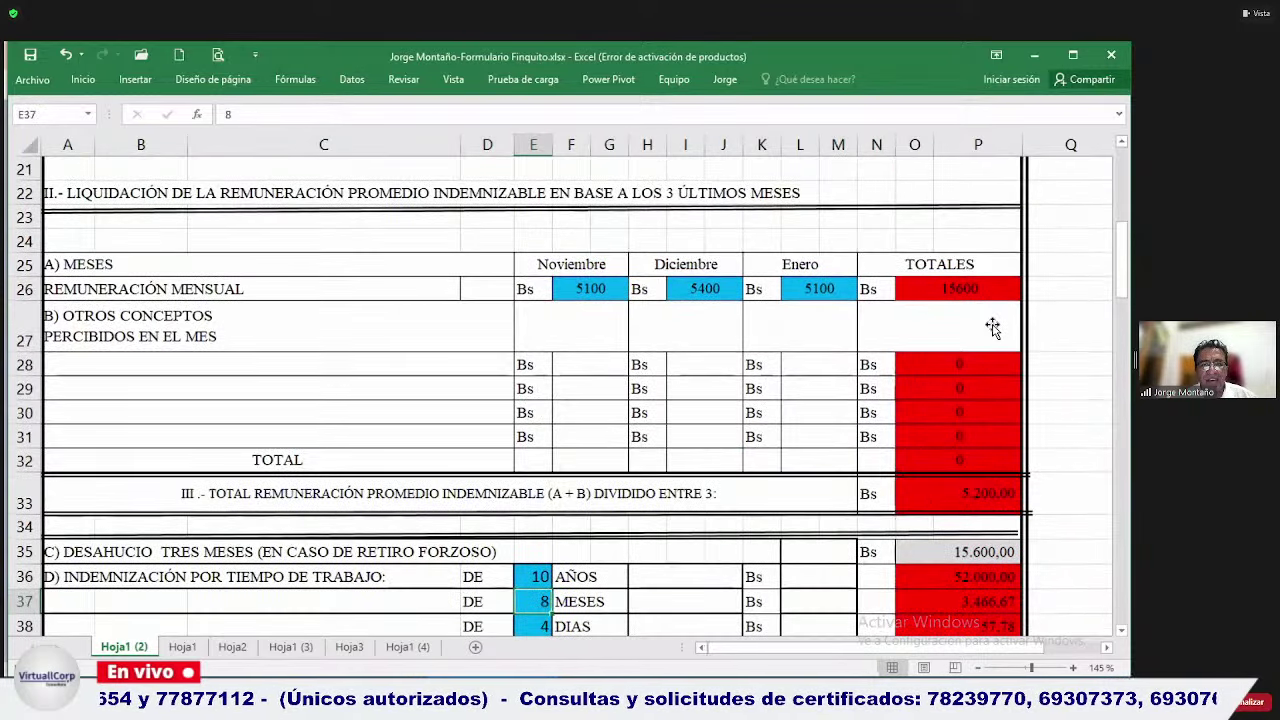
# Set the indemnity months in E37 to 4 and the indemnity days in E38 to 6.
pyautogui.scroll(-2, 992, 327)
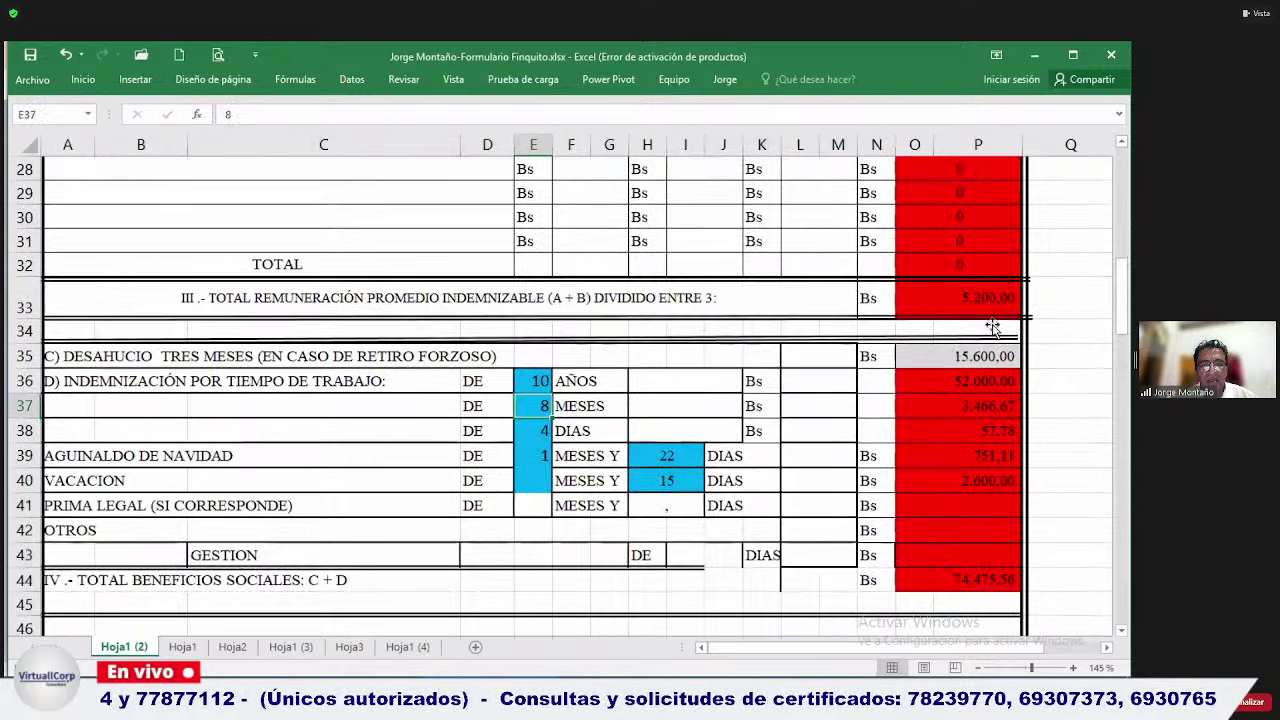
pyautogui.write('5')
pyautogui.write('4')
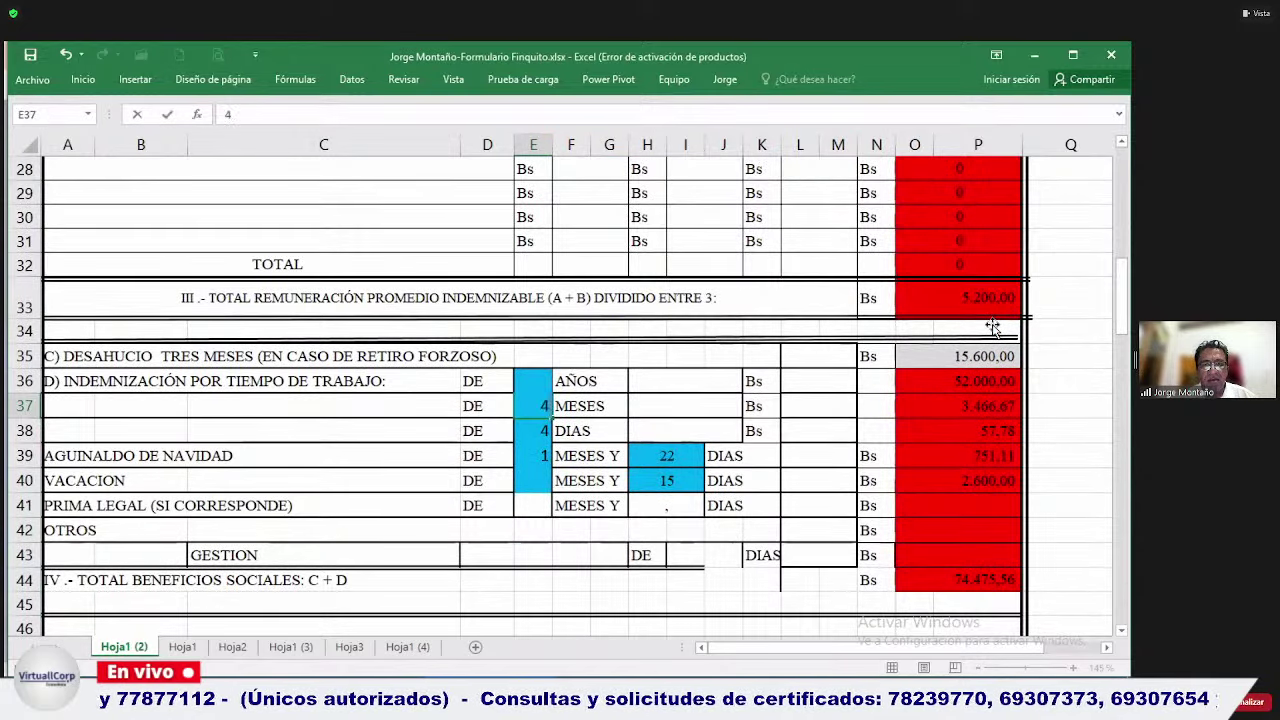
pyautogui.press('Return')
pyautogui.write('6')
pyautogui.press('Return')
# Examine the indemnity amounts for years, months and days and the desahucio formula in O35.
pyautogui.press('Up')
pyautogui.press('Right')
pyautogui.press('Right')
pyautogui.press('Right')
pyautogui.press('Right')
pyautogui.press('Right')
pyautogui.press('Right')
pyautogui.press('Right')
pyautogui.press('Right')
pyautogui.press('Right')
pyautogui.press('Right')
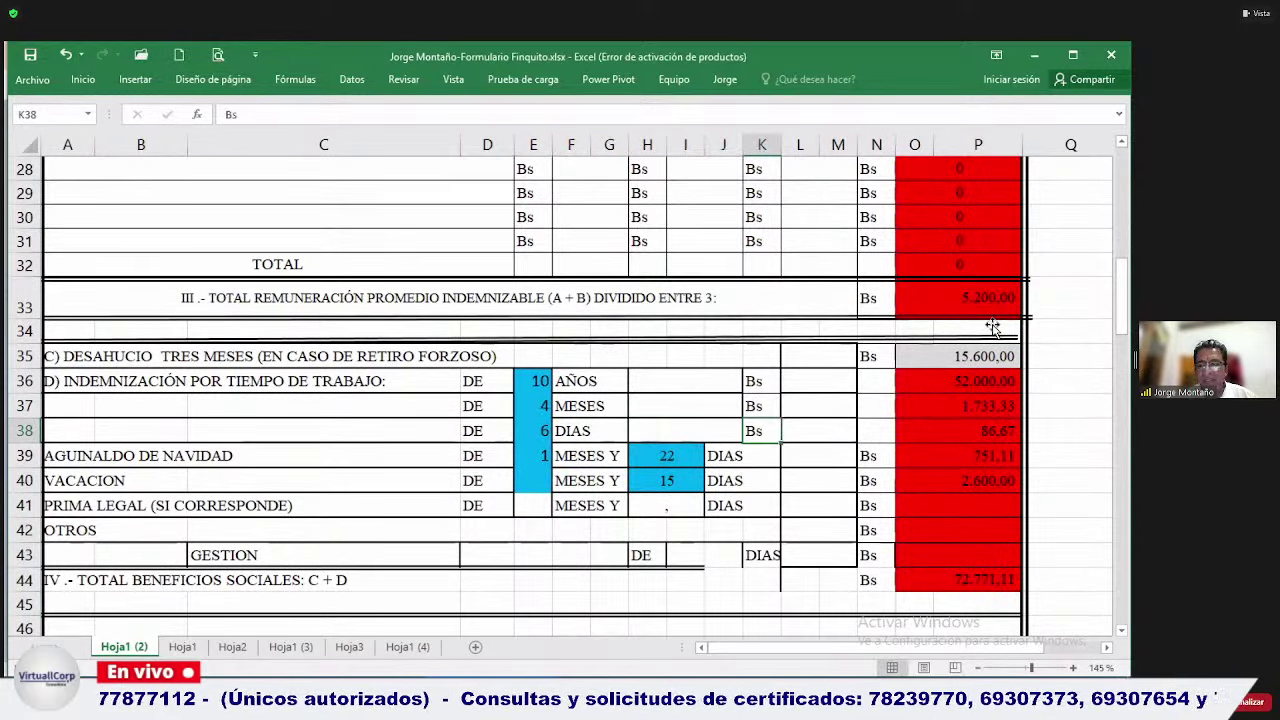
pyautogui.press('Right')
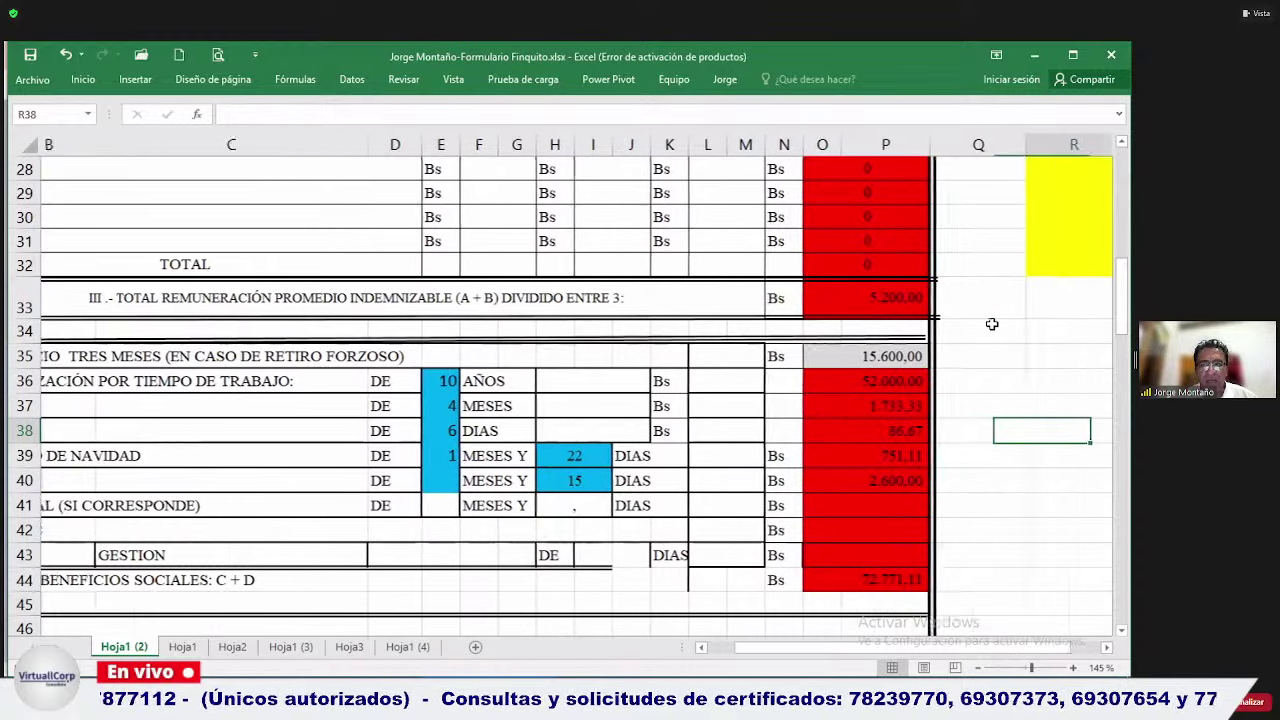
pyautogui.press('Right')
pyautogui.press('Left')
pyautogui.press('Left')
pyautogui.press('Left')
pyautogui.press('Left')
pyautogui.press('Left')
pyautogui.press('Up')
pyautogui.press('Up')
pyautogui.press('Up')
pyautogui.press('Right')
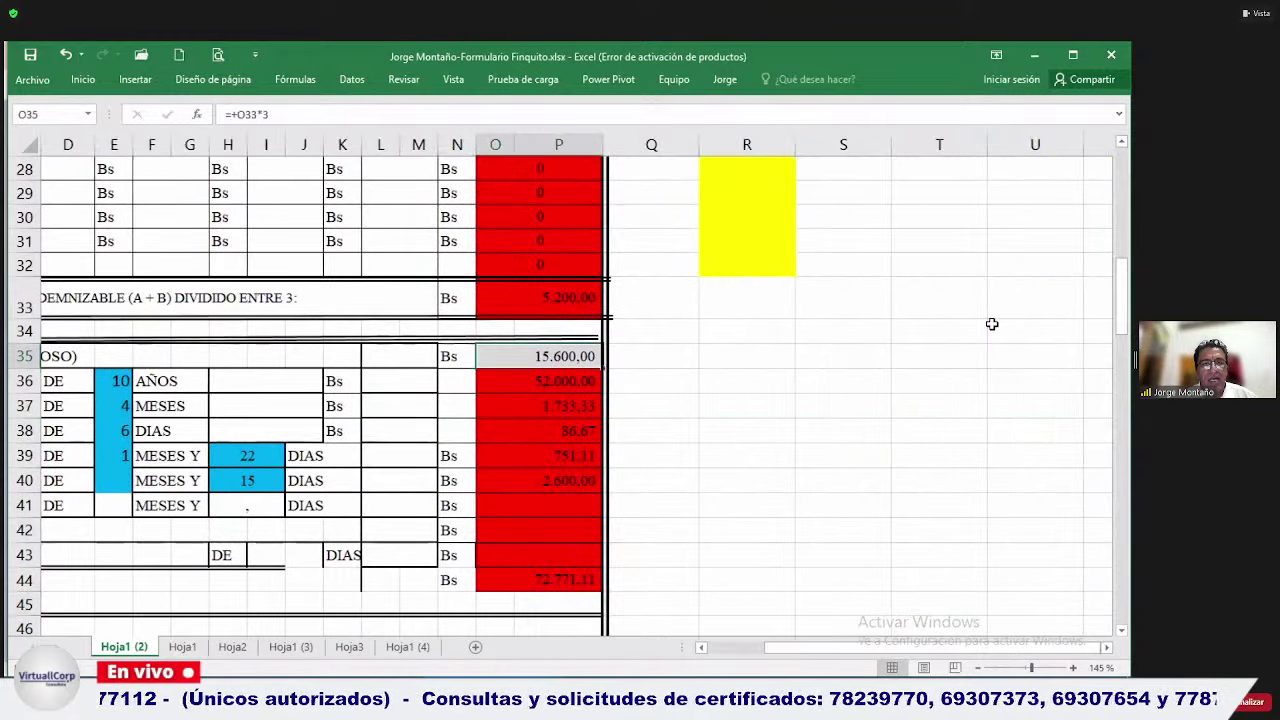
# Review the employment dates, the service time and the remuneration totals above the desahucio row.
pyautogui.scroll(6, 991, 324)
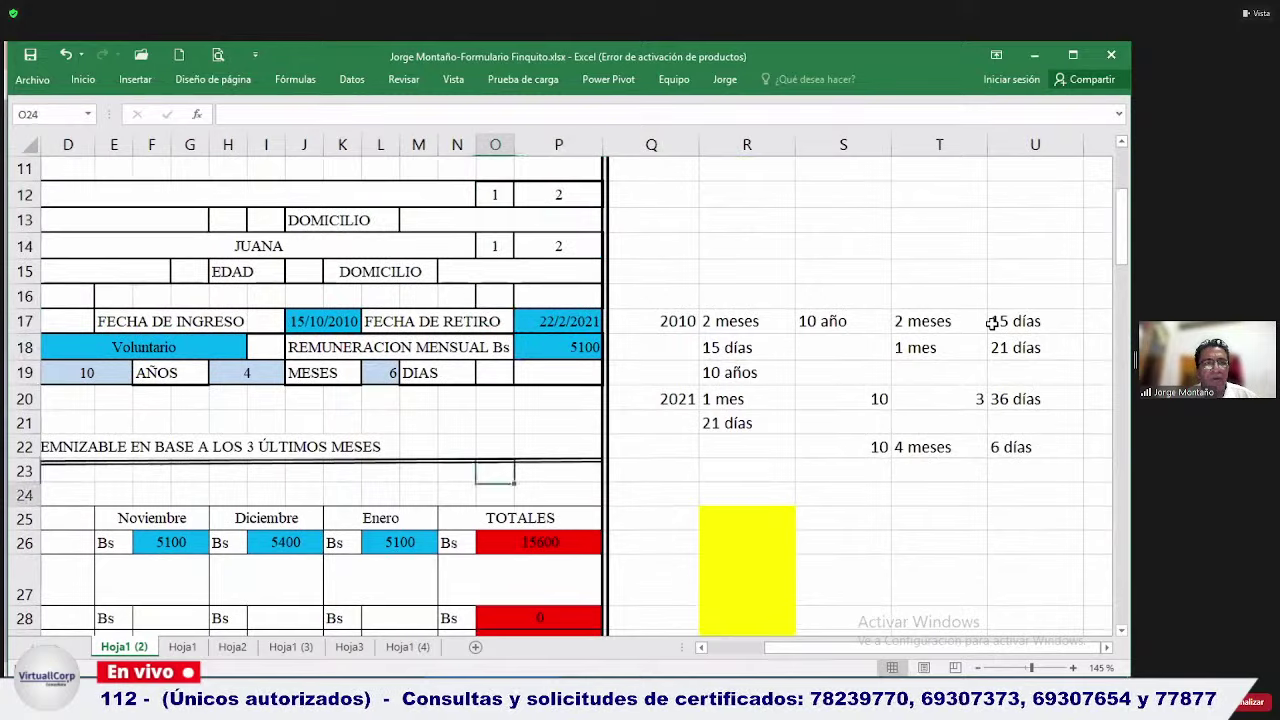
pyautogui.press('Down')
pyautogui.press('Down')
pyautogui.press('Down')
pyautogui.press('Down')
pyautogui.press('Down')
pyautogui.press('Down')
pyautogui.press('Up')
pyautogui.press('Up')
pyautogui.press('Up')
pyautogui.press('Up')
pyautogui.press('Up')
pyautogui.press('Up')
pyautogui.press('Up')
pyautogui.press('Left')
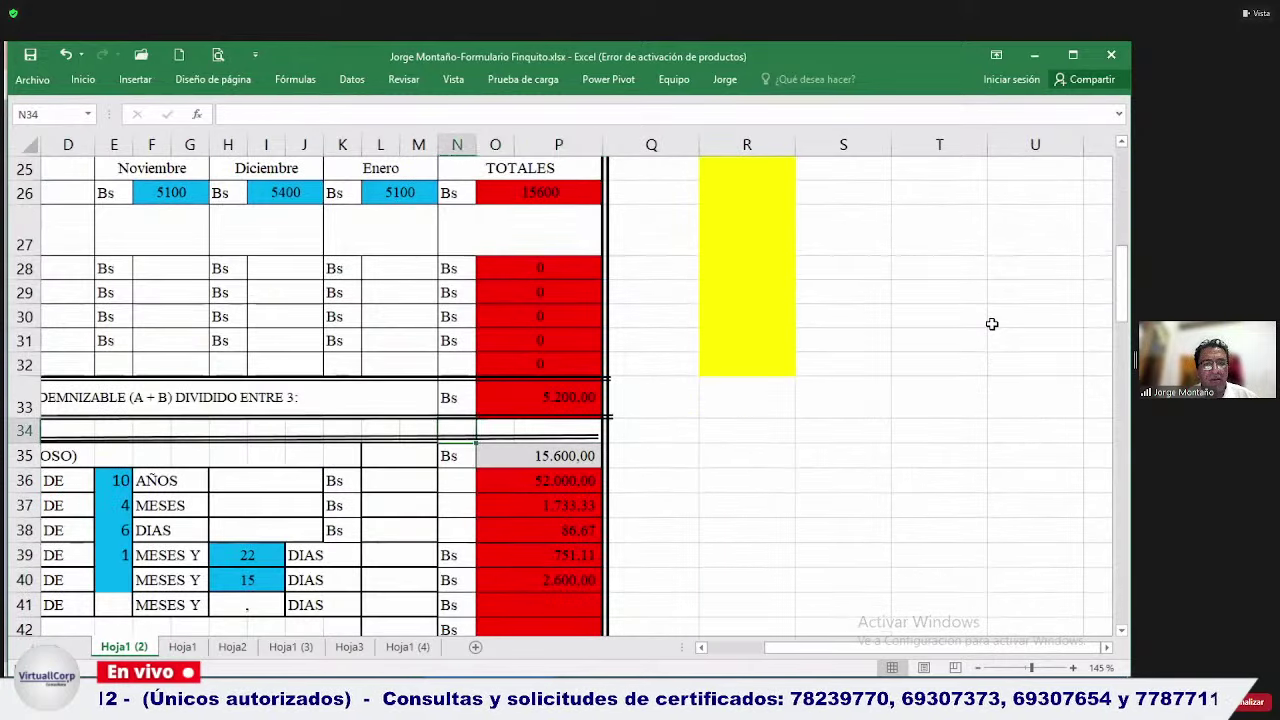
# Read across the DESAHUCIO TRES MESES row from its label in A35 to its amount in O35.
pyautogui.press('Home')
pyautogui.press('Down')
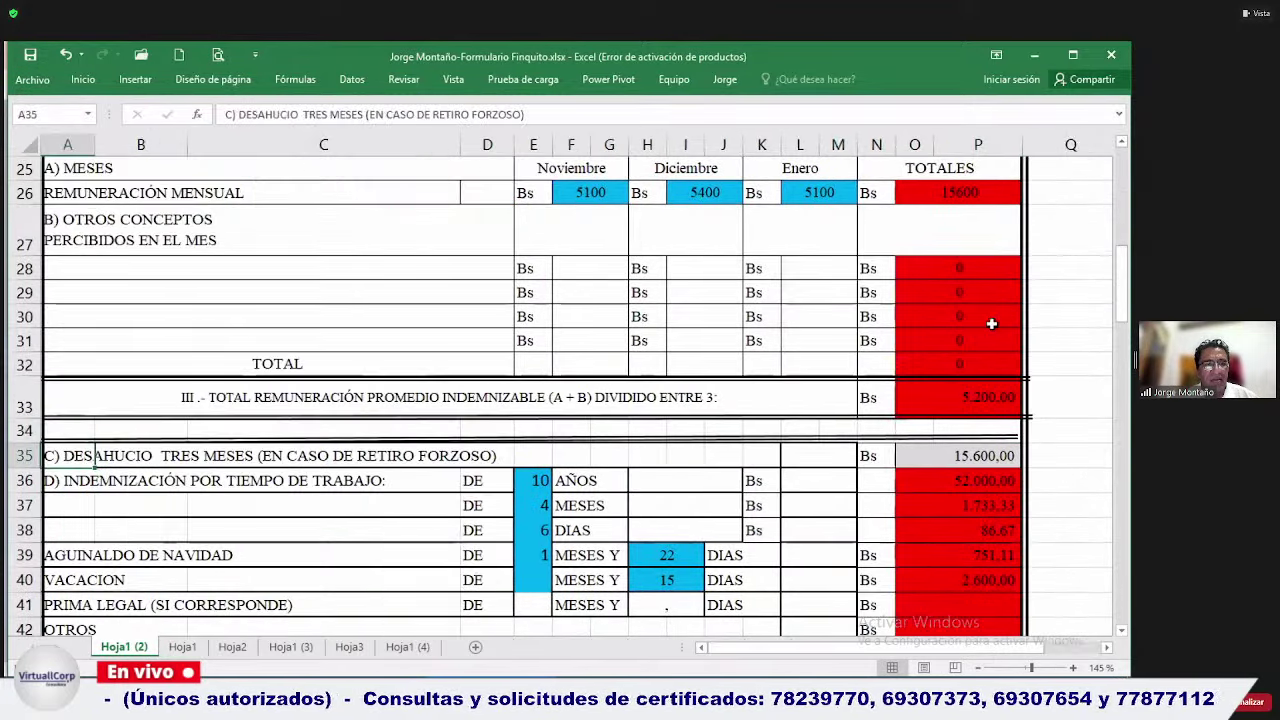
pyautogui.press('Right')
pyautogui.press('Right')
pyautogui.press('Right')
pyautogui.press('Right')
pyautogui.press('Right')
pyautogui.press('Right')
pyautogui.press('Right')
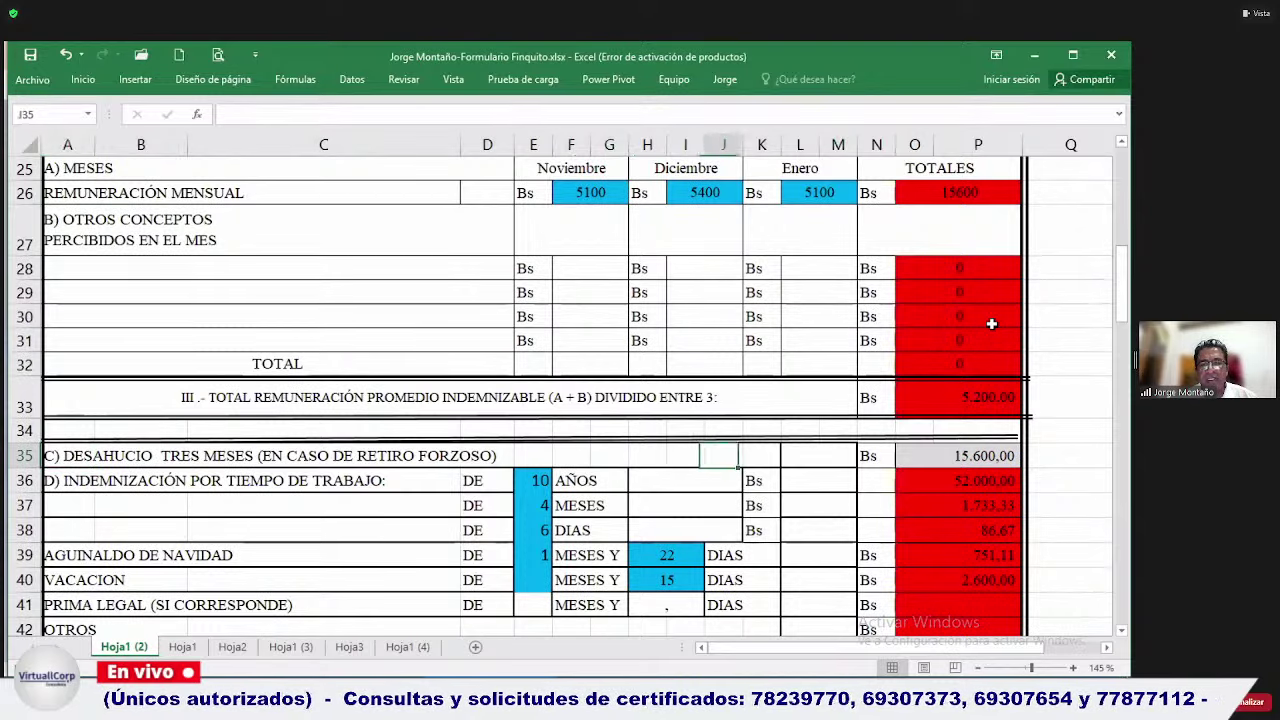
pyautogui.press('Right')
pyautogui.press('Right')
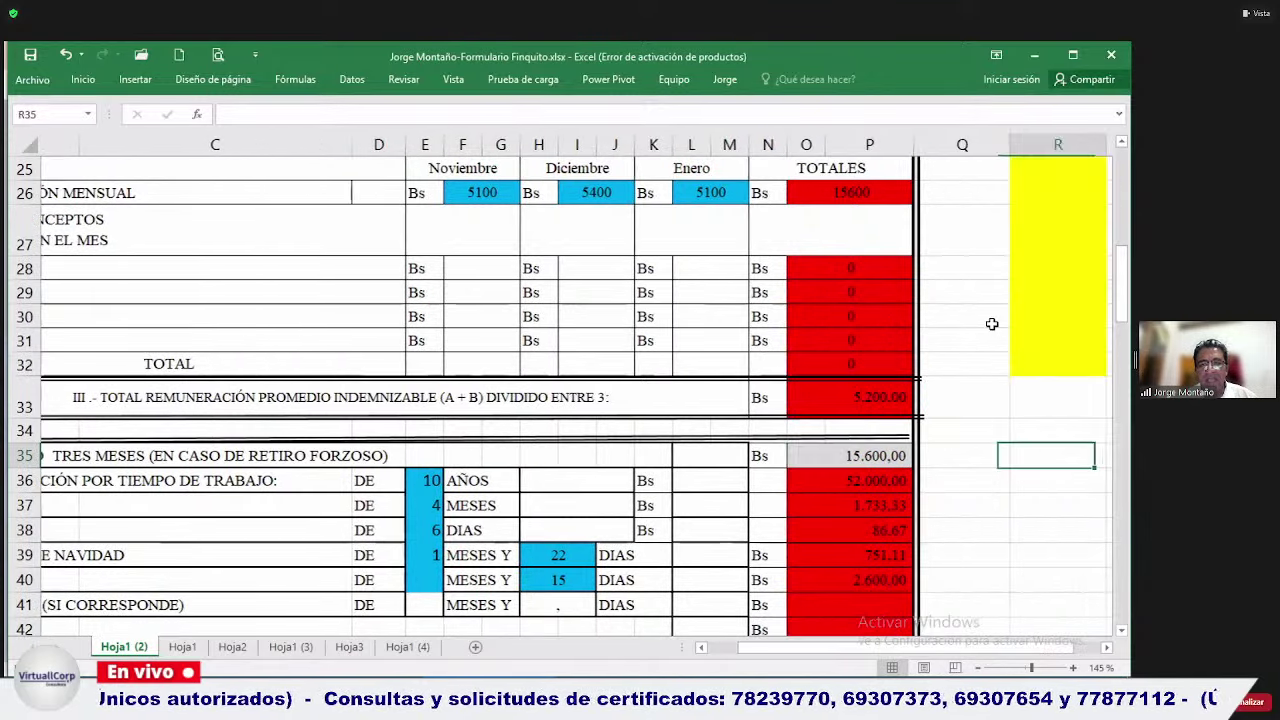
pyautogui.press('Right')
pyautogui.press('Right')
pyautogui.press('Left')
pyautogui.press('Left')
pyautogui.press('Left')
pyautogui.press('Left')
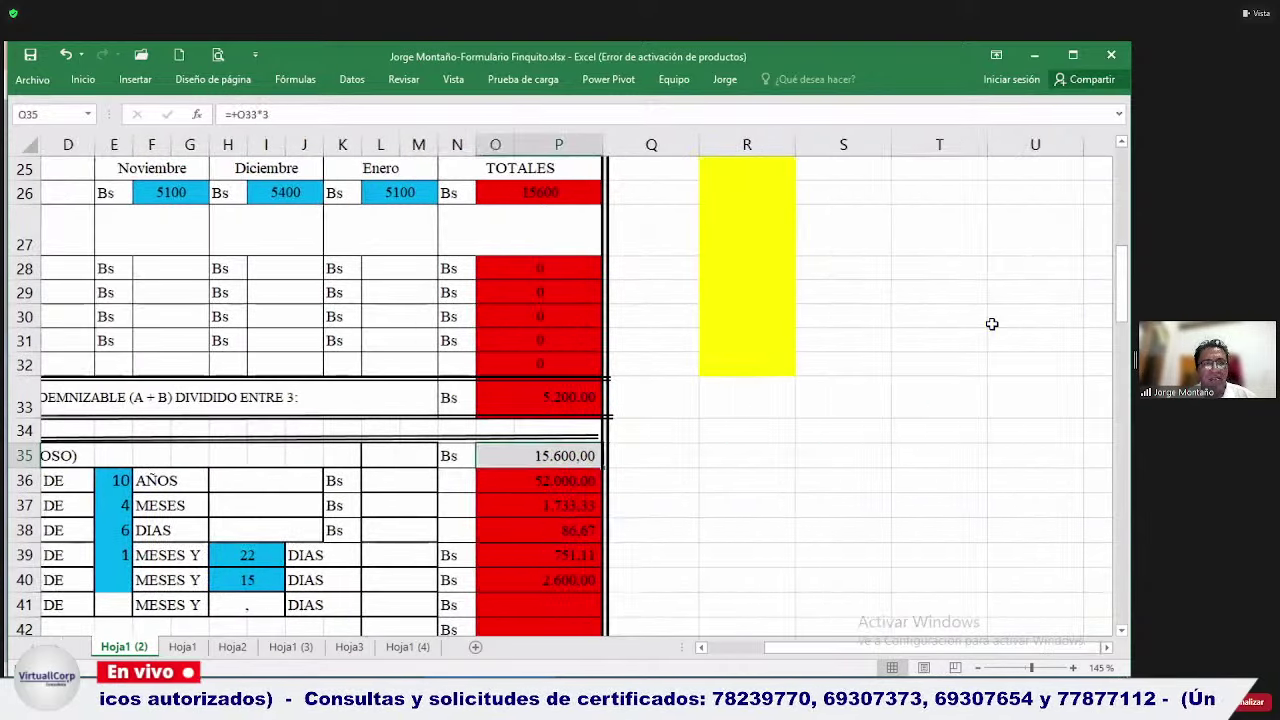
# Rebuild the desahucio formula in O35 as =O33*3, using the average indemnifiable remuneration, and reselect the cell.
pyautogui.press('F2')
pyautogui.press('BackSpace')
pyautogui.press('BackSpace')
pyautogui.press('BackSpace')
pyautogui.press('BackSpace')
pyautogui.press('BackSpace')
pyautogui.press('BackSpace')
pyautogui.click(578, 397)
pyautogui.write('*3')
pyautogui.press('Return')
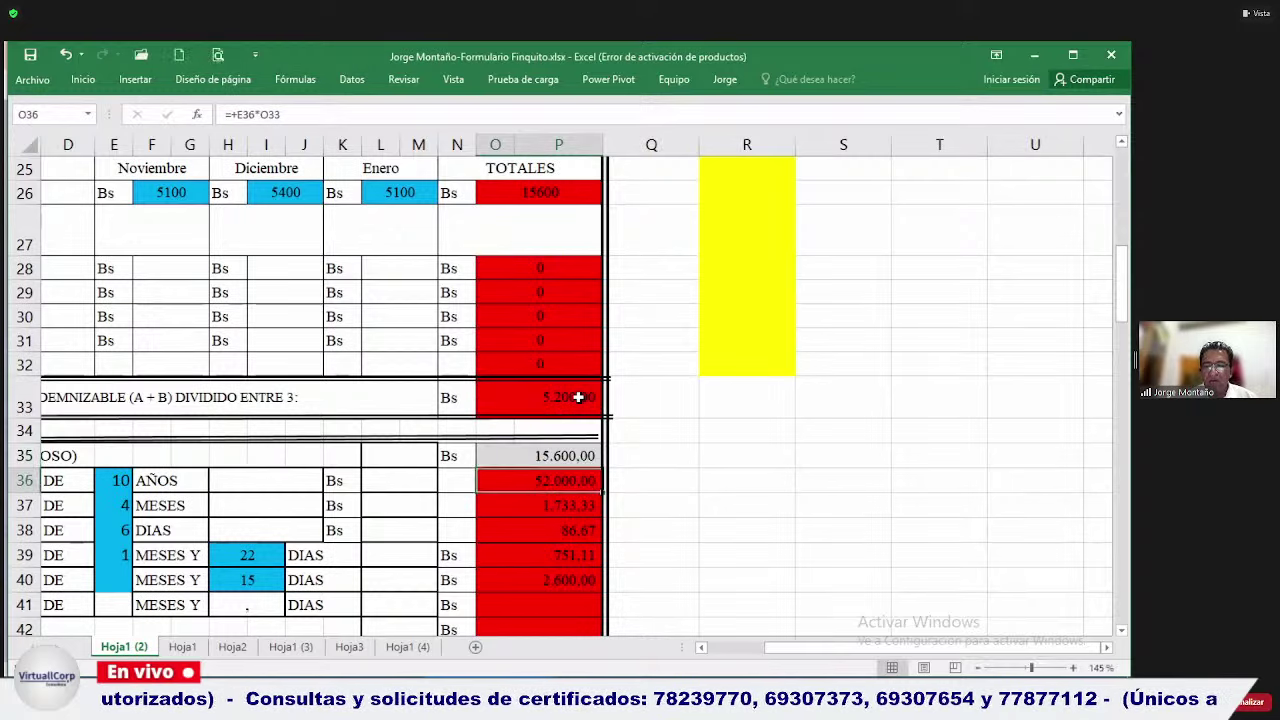
pyautogui.press('Up')
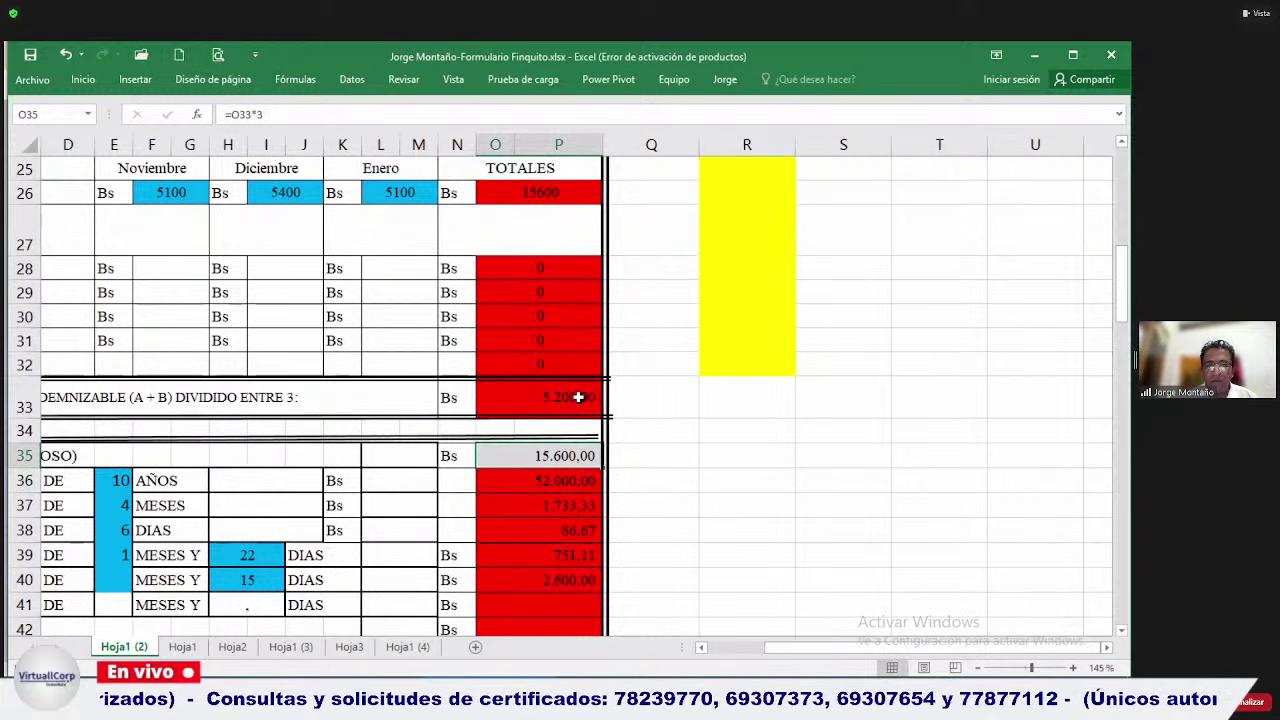
# Enter 0 as the desahucio amount in O35 and return to the row labels in column A.
pyautogui.write('0')
pyautogui.press('Return')
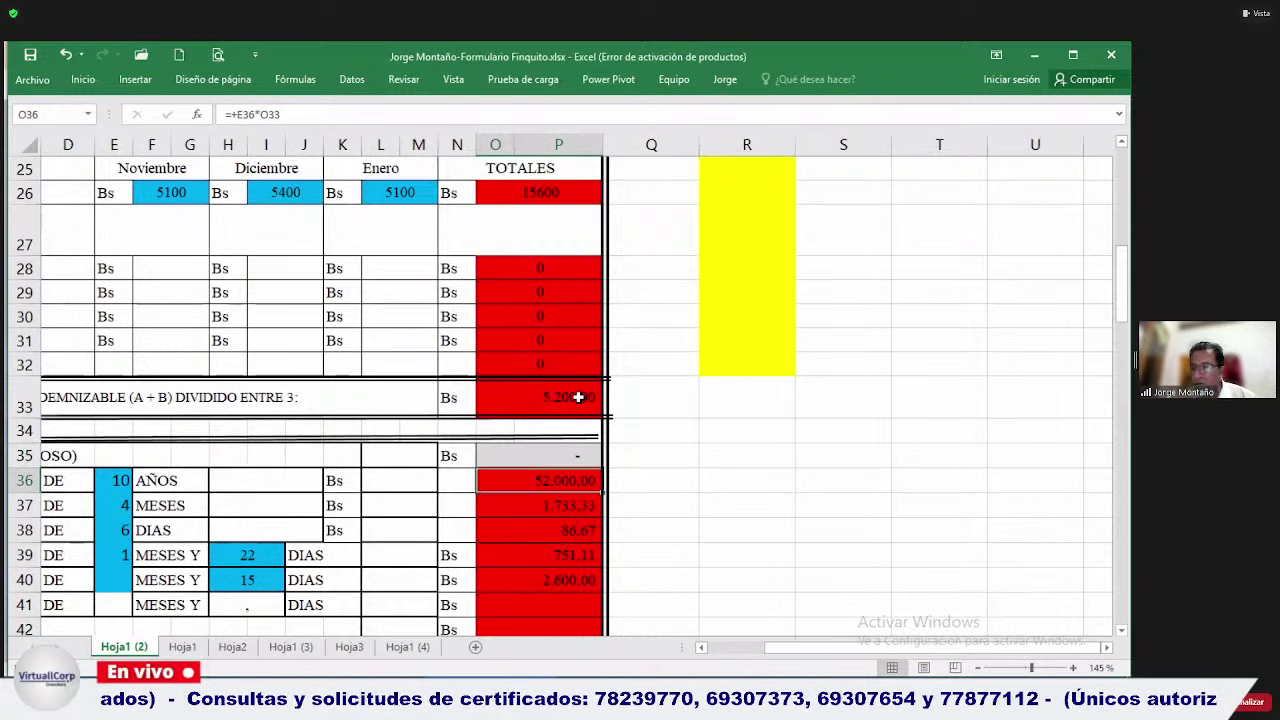
pyautogui.press('Down')
pyautogui.press('Down')
pyautogui.press('Left')
pyautogui.press('Left')
pyautogui.press('Left')
pyautogui.press('Left')
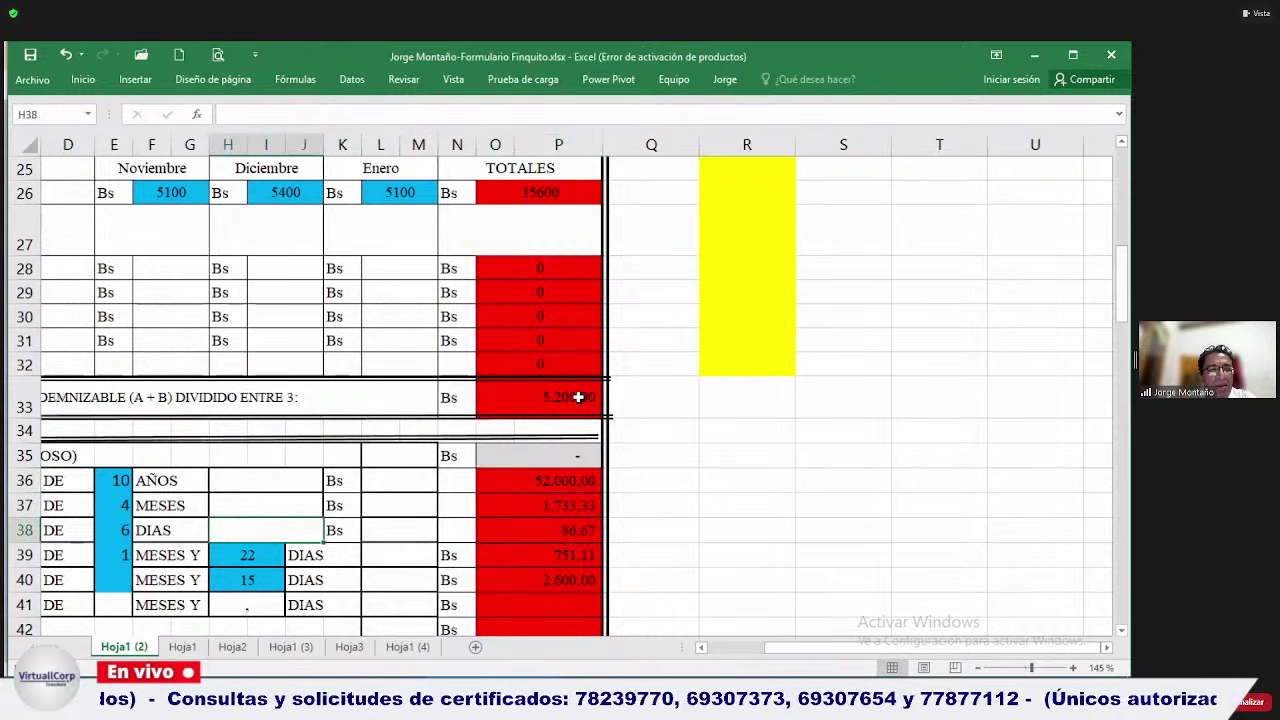
pyautogui.press('Left')
pyautogui.press('Left')
pyautogui.press('Left')
pyautogui.press('Left')
pyautogui.press('Left')
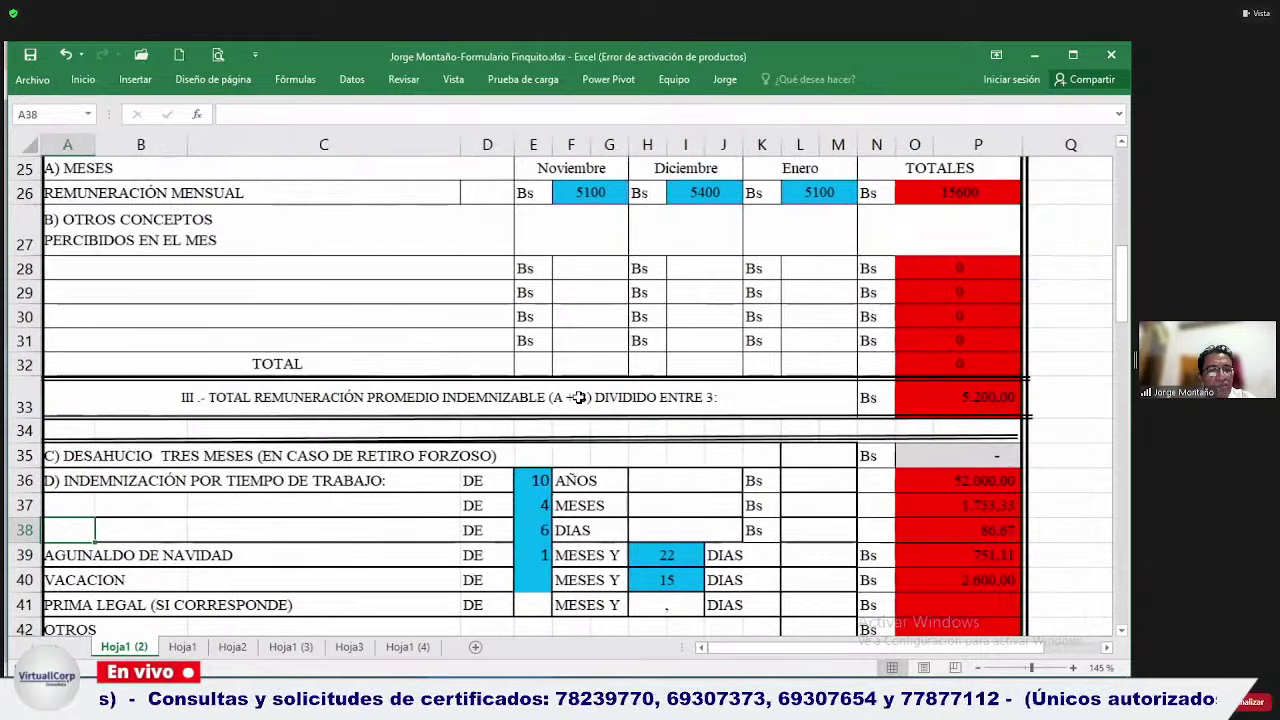
# Review the hire and retirement dates, the reason for retirement and the service-time workings beside the form.
pyautogui.press('Right')
pyautogui.press('Right')
pyautogui.press('Right')
pyautogui.press('Right')
pyautogui.press('Right')
pyautogui.press('Right')
pyautogui.press('Right')
pyautogui.press('Right')
pyautogui.press('Right')
pyautogui.press('Right')
pyautogui.press('Right')
pyautogui.press('Right')
pyautogui.press('Right')
pyautogui.press('Right')
pyautogui.press('Right')
pyautogui.press('Right')
pyautogui.press('Up')
pyautogui.press('Up')
pyautogui.press('Up')
pyautogui.press('Up')
pyautogui.press('Up')
pyautogui.press('Up')
pyautogui.press('Up')
pyautogui.press('Up')
pyautogui.press('Up')
pyautogui.press('Up')
pyautogui.press('Up')
pyautogui.press('Up')
pyautogui.press('Up')
pyautogui.press('Up')
pyautogui.press('Up')
pyautogui.press('Up')
pyautogui.press('Up')
pyautogui.press('Up')
pyautogui.press('Up')
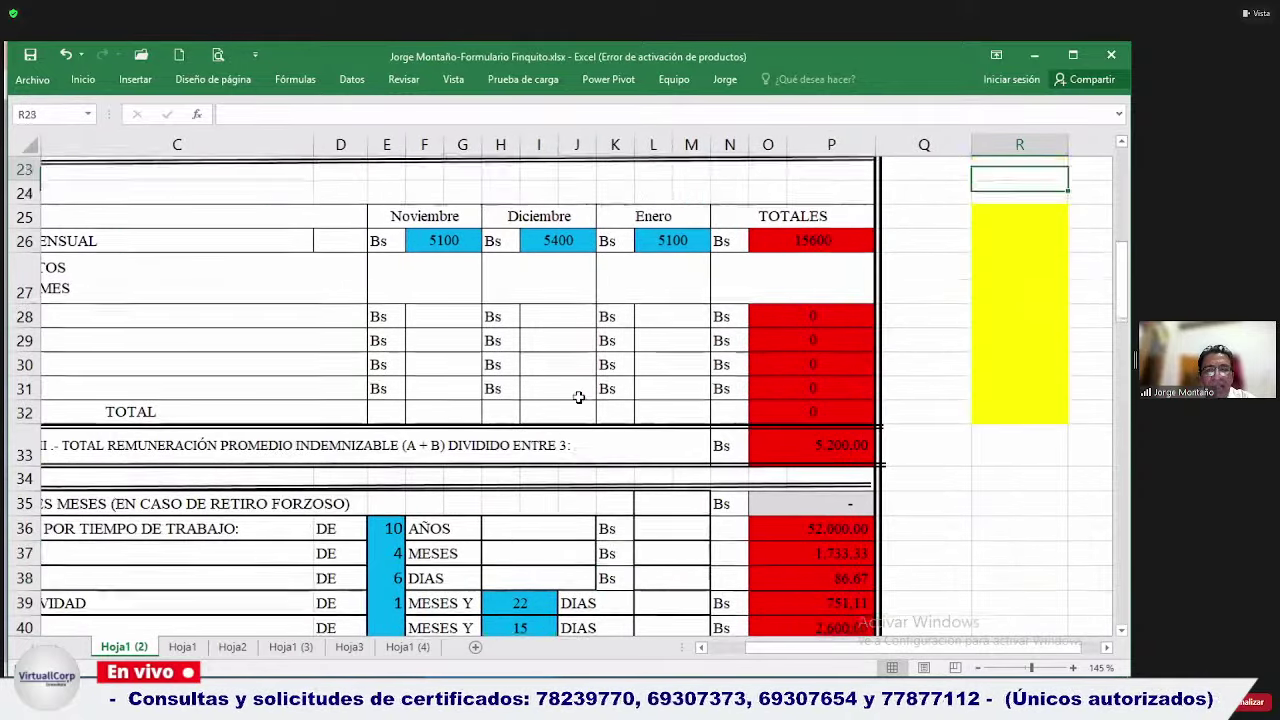
pyautogui.press('Up')
pyautogui.press('Up')
pyautogui.press('Up')
pyautogui.press('Up')
pyautogui.press('Up')
pyautogui.press('Up')
pyautogui.press('Up')
pyautogui.press('Up')
pyautogui.press('Up')
pyautogui.press('Up')
pyautogui.press('Down')
pyautogui.press('Down')
pyautogui.press('Down')
pyautogui.press('Down')
pyautogui.press('Down')
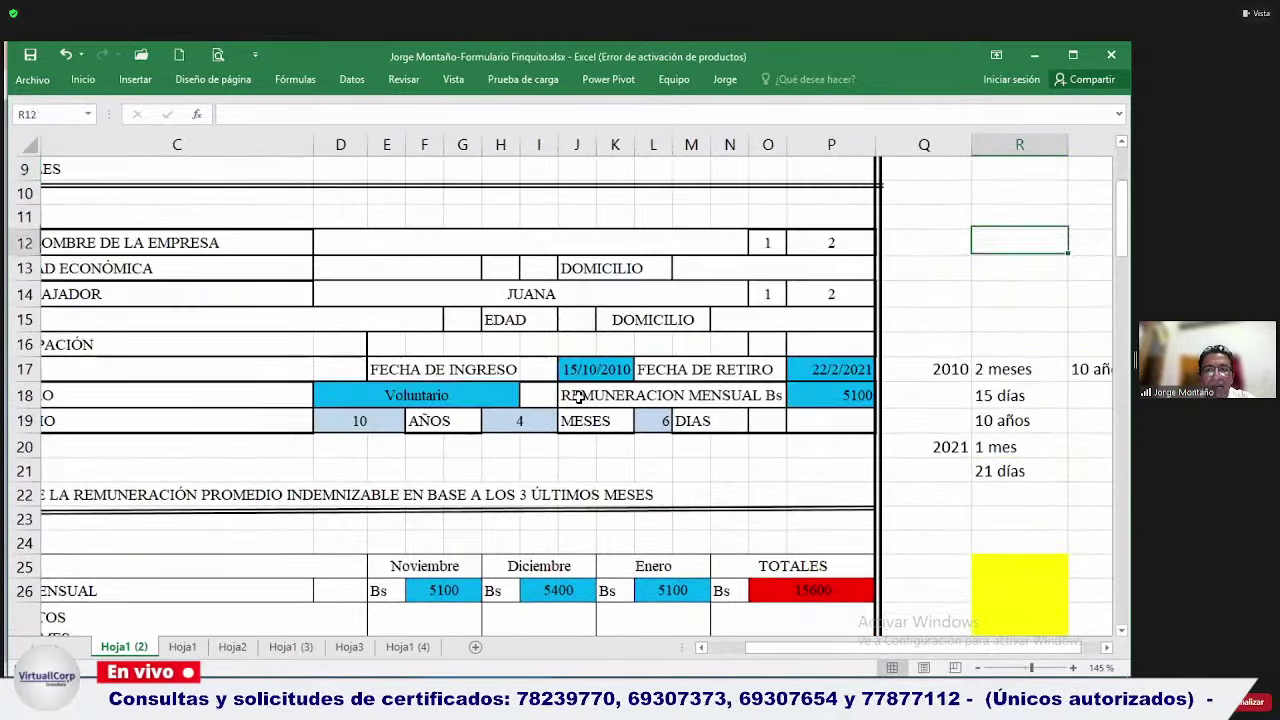
pyautogui.press('Down')
pyautogui.press('Down')
pyautogui.press('Left')
pyautogui.press('Left')
pyautogui.press('Left')
pyautogui.press('Left')
pyautogui.press('Left')
pyautogui.press('Left')
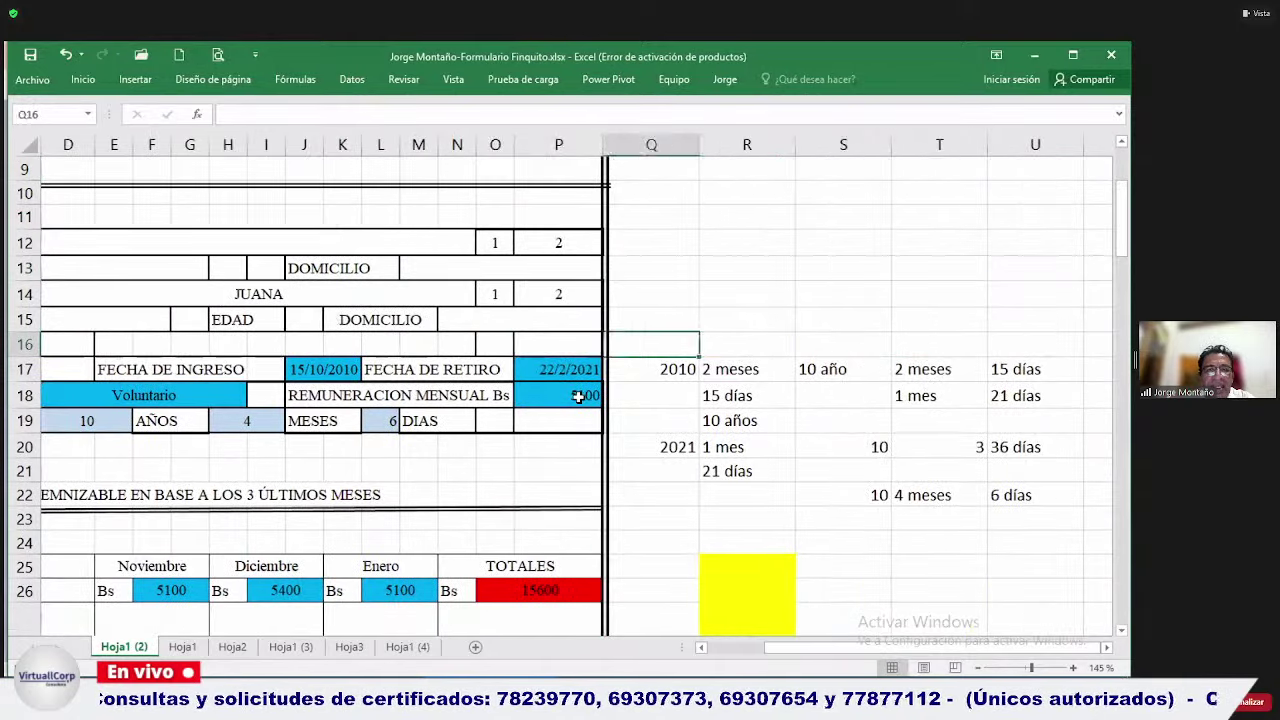
# Review the form from the monthly remuneration rows down to the total social benefits and the deductions section.
pyautogui.press('Left')
pyautogui.press('Left')
pyautogui.press('Left')
pyautogui.press('Left')
pyautogui.press('Left')
pyautogui.press('Left')
pyautogui.press('Left')
pyautogui.press('Left')
pyautogui.press('Left')
pyautogui.press('Left')
pyautogui.press('Left')
pyautogui.press('Down')
pyautogui.press('Down')
pyautogui.press('Down')
pyautogui.press('Down')
pyautogui.press('Down')
pyautogui.press('Down')
pyautogui.press('Down')
pyautogui.press('Down')
pyautogui.press('Down')
pyautogui.press('Down')
pyautogui.press('Down')
pyautogui.press('Down')
pyautogui.press('Down')
pyautogui.press('Down')
pyautogui.press('Down')
pyautogui.press('Down')
pyautogui.press('Down')
pyautogui.press('Down')
pyautogui.press('Down')
pyautogui.press('Down')
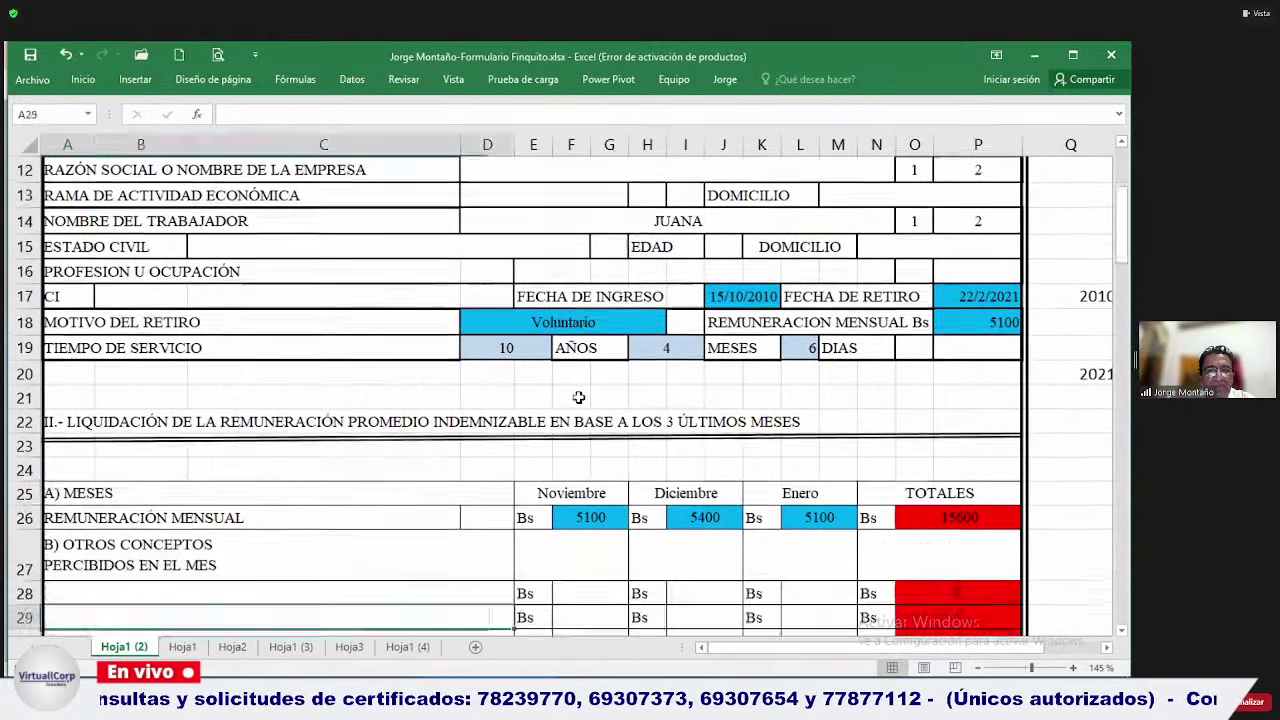
pyautogui.press('Down')
pyautogui.press('Down')
pyautogui.press('Down')
pyautogui.press('Down')
pyautogui.press('Down')
pyautogui.press('Down')
pyautogui.press('Down')
pyautogui.press('Down')
pyautogui.press('Up')
pyautogui.press('Up')
pyautogui.press('Up')
pyautogui.press('Up')
pyautogui.press('Up')
pyautogui.press('Up')
pyautogui.press('Up')
pyautogui.press('Up')
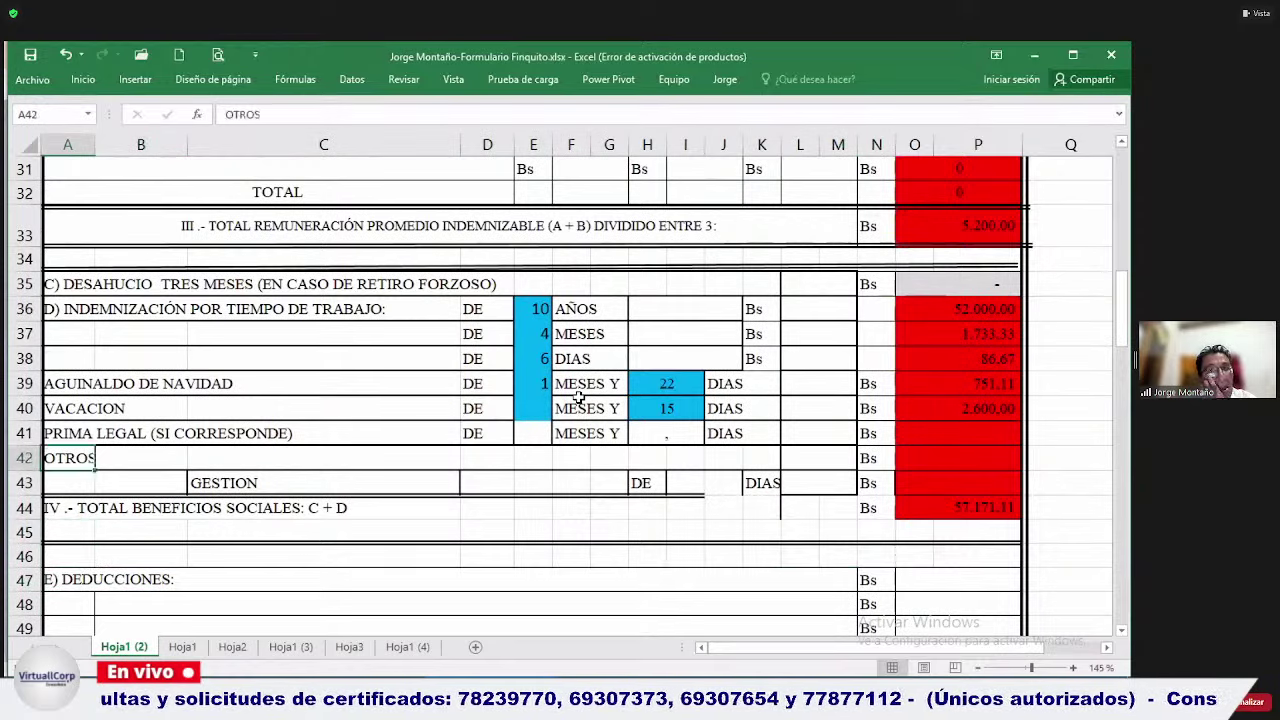
# Read across the AGUINALDO DE NAVIDAD row, comparing its months and days with the indemnity service time above.
pyautogui.press('Right')
pyautogui.press('Right')
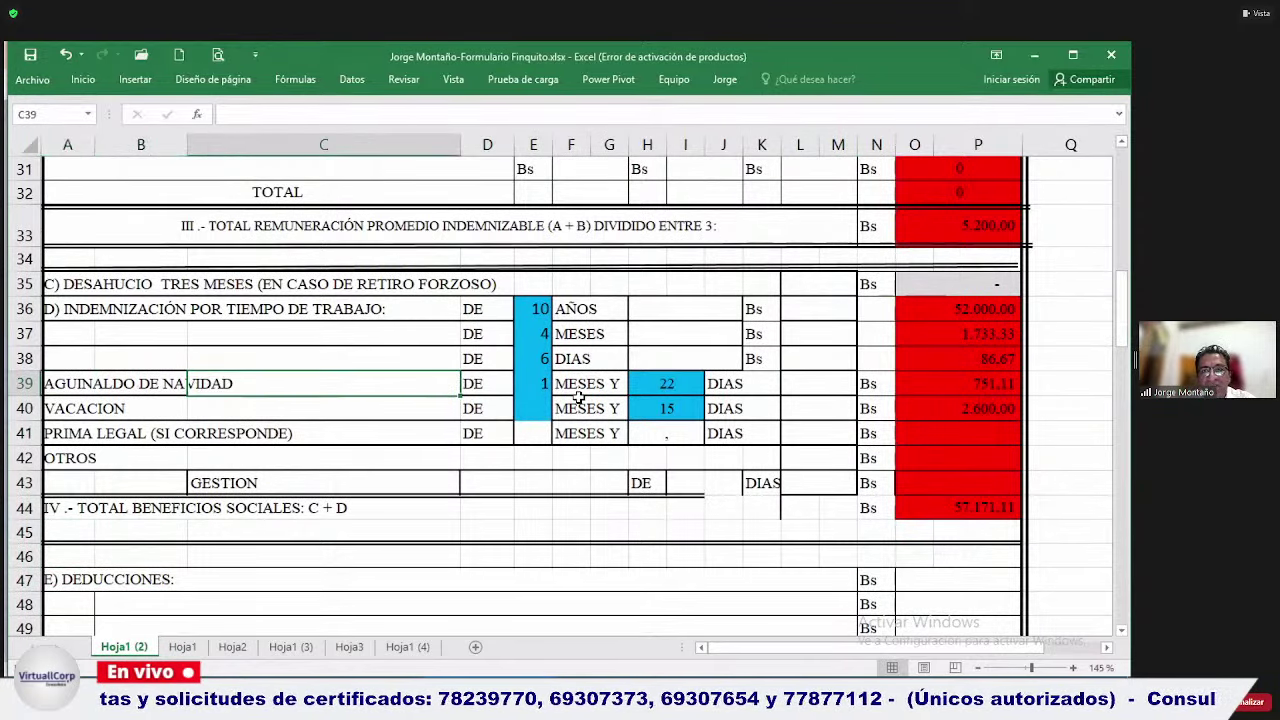
pyautogui.press('Right')
pyautogui.press('Right')
pyautogui.press('Right')
pyautogui.press('Right')
pyautogui.press('Right')
pyautogui.press('Right')
pyautogui.press('Right')
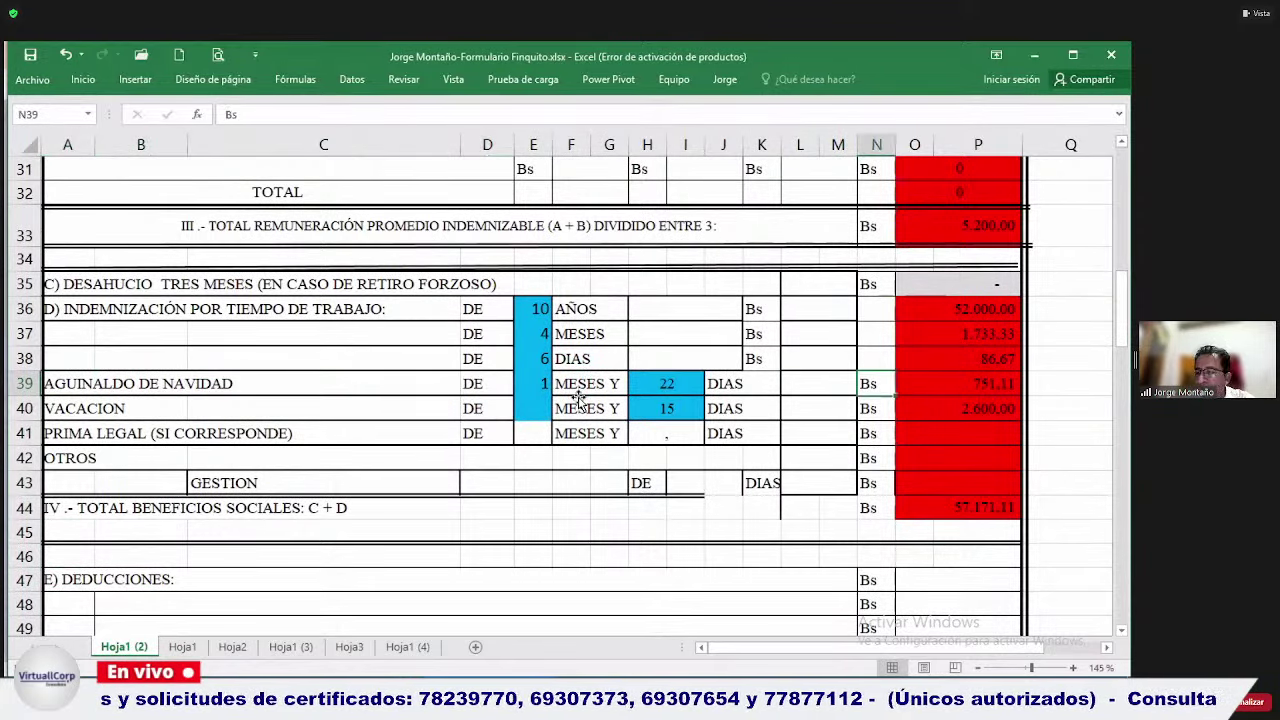
pyautogui.press('Left')
pyautogui.press('Left')
pyautogui.press('Left')
pyautogui.press('Left')
pyautogui.press('Left')
pyautogui.press('Left')
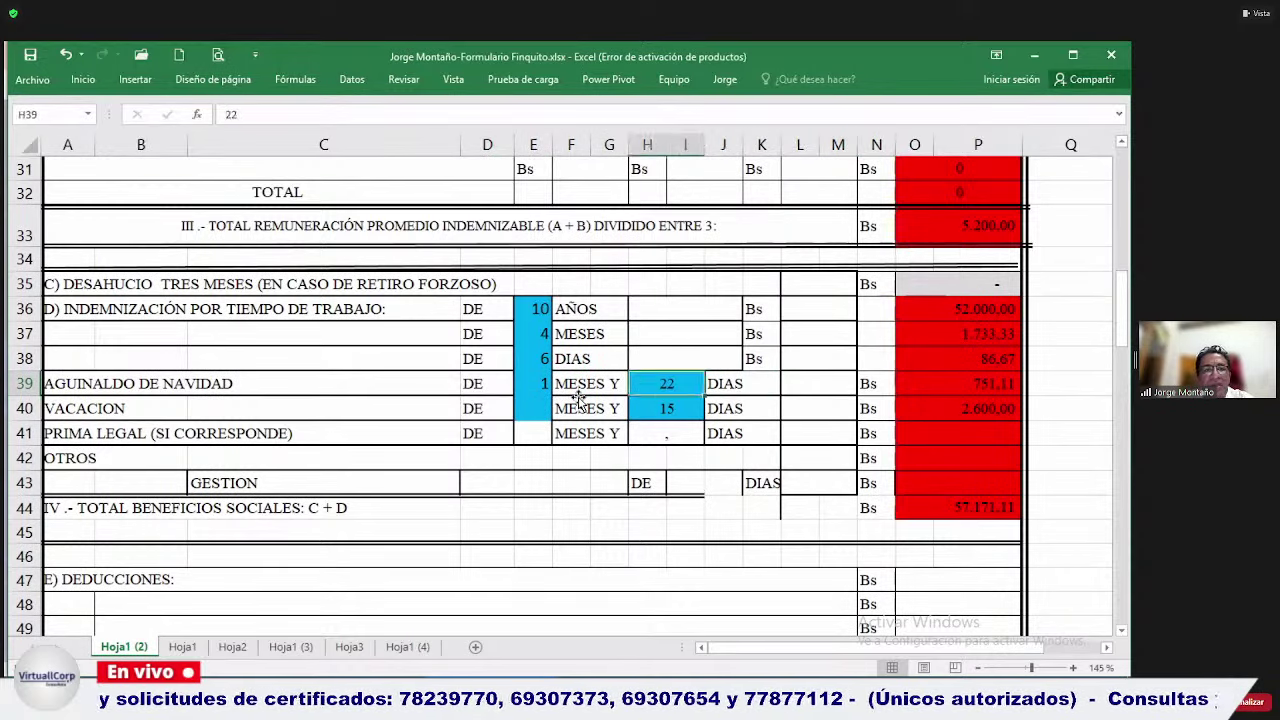
pyautogui.press('Up')
pyautogui.press('Up')
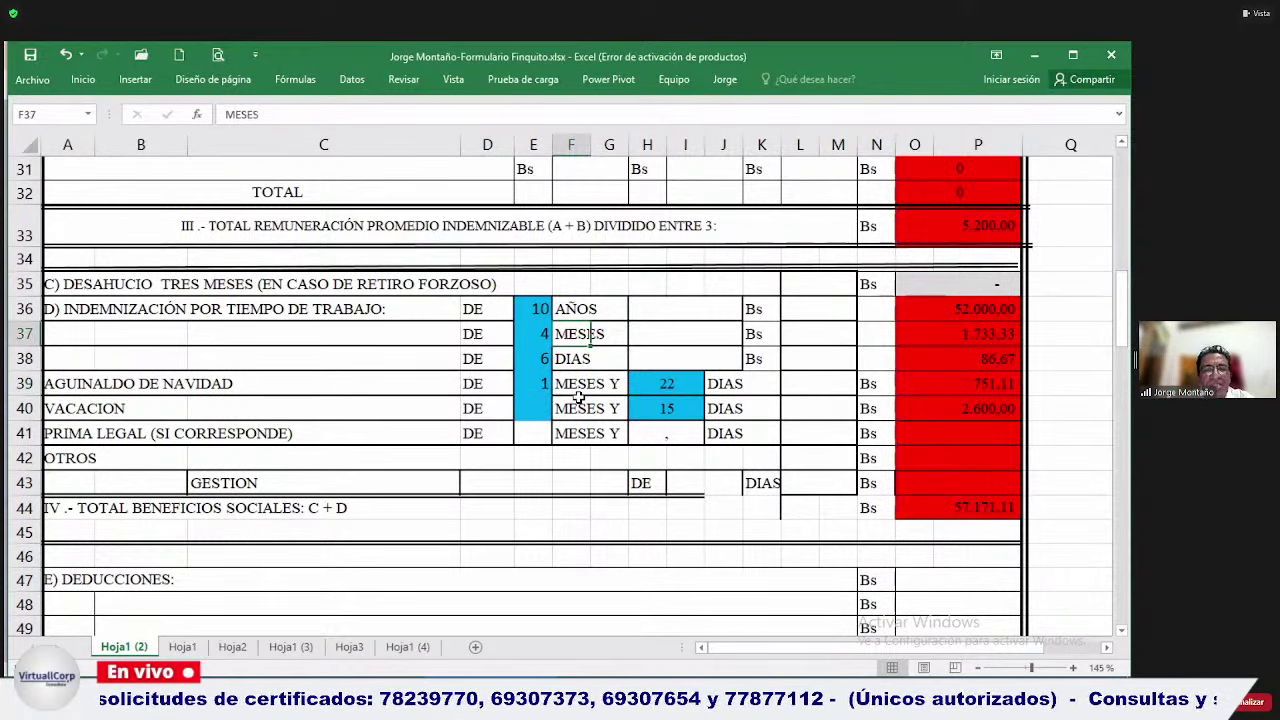
pyautogui.press('Down')
pyautogui.press('Down')
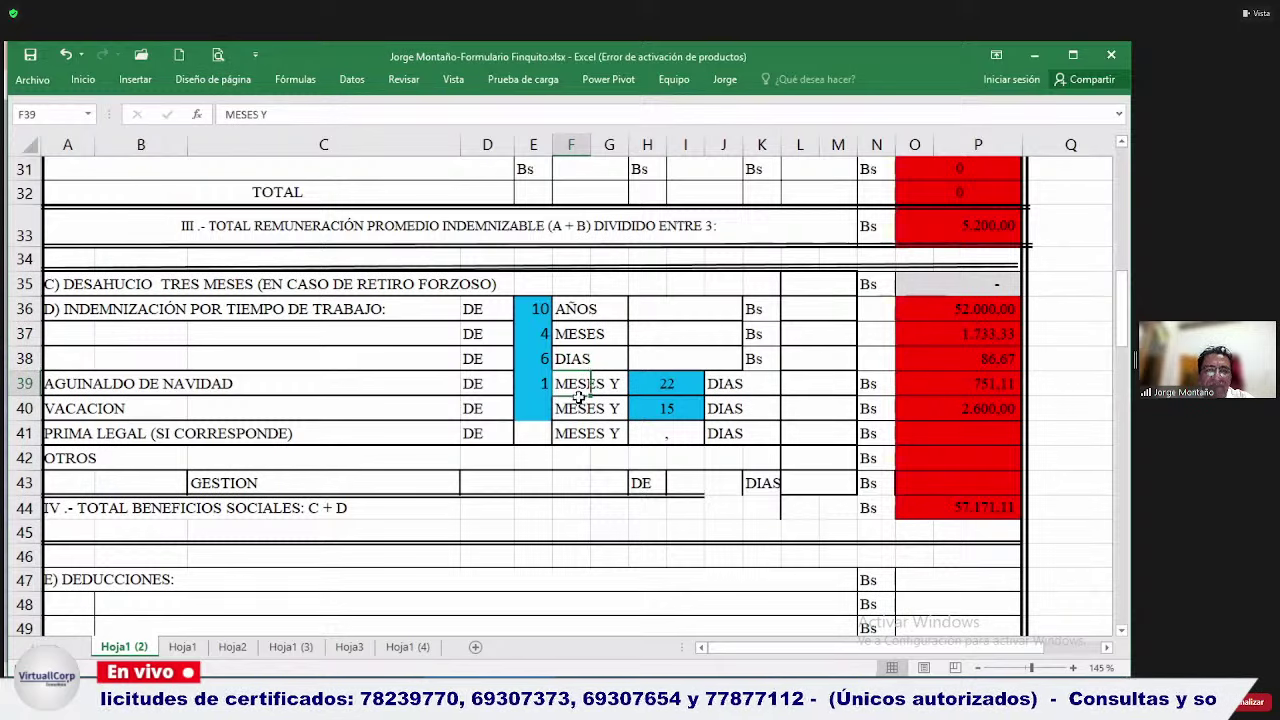
# Set the days in the VACACION row to 20 in H40.
pyautogui.press('Right')
pyautogui.press('Down')
pyautogui.press('Right')
pyautogui.press('Right')
pyautogui.press('Right')
pyautogui.press('Left')
pyautogui.press('Left')
pyautogui.press('Left')
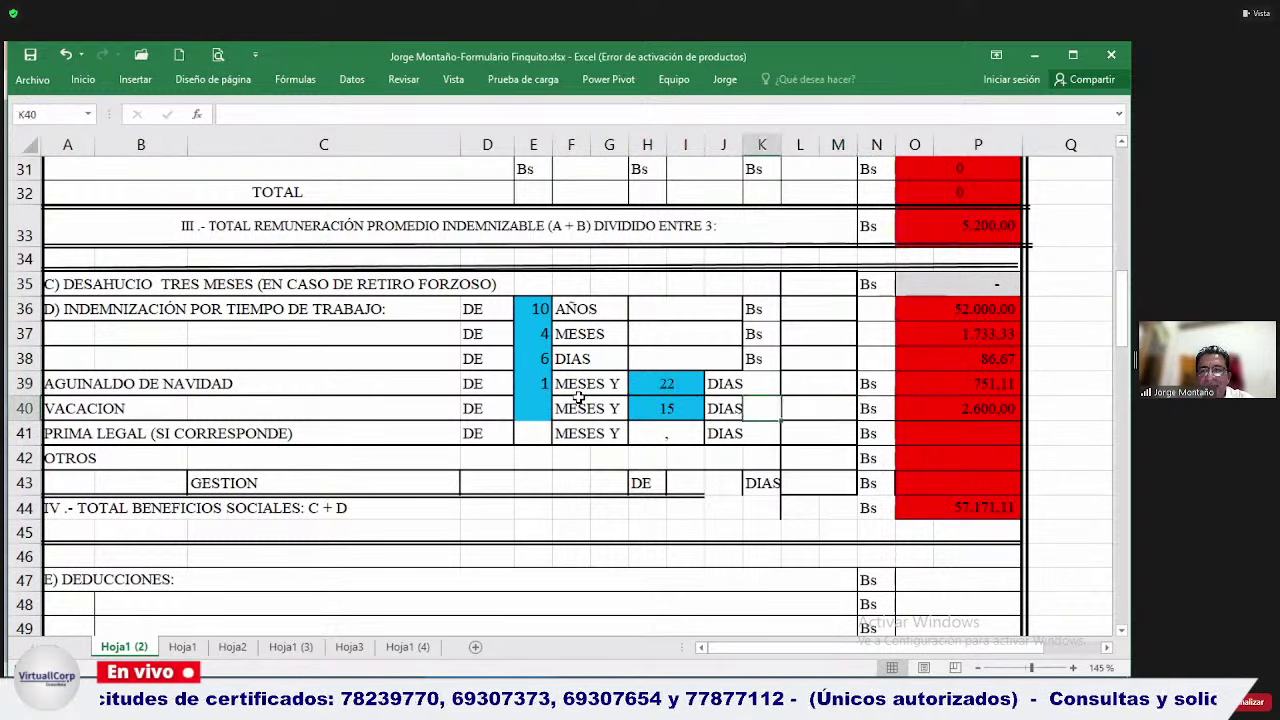
pyautogui.write('20')
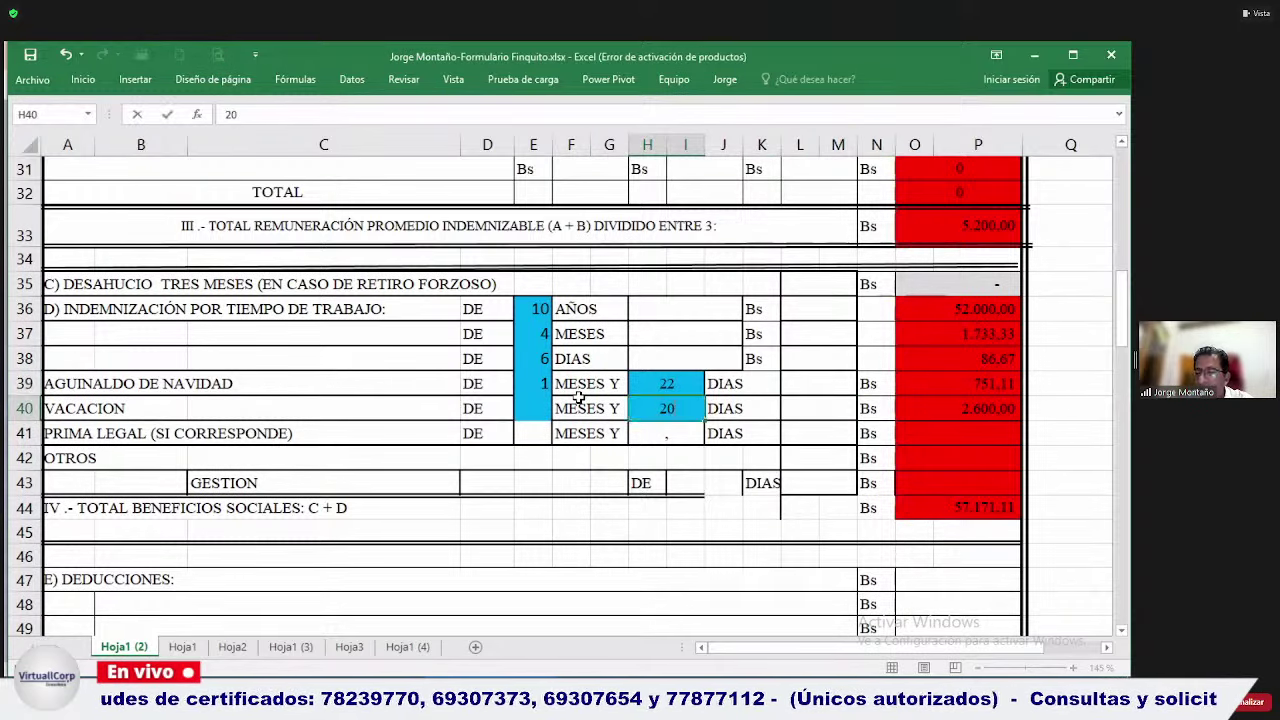
pyautogui.press('Return')
# Review the total social benefits in row 44 and the net amount payable in row 53 with the new vacation days.
pyautogui.press('Right')
pyautogui.press('Right')
pyautogui.press('Right')
pyautogui.press('Right')
pyautogui.press('Right')
pyautogui.press('Down')
pyautogui.press('Down')
pyautogui.press('Down')
pyautogui.press('Down')
pyautogui.press('Down')
pyautogui.press('Down')
pyautogui.press('Down')
pyautogui.press('Down')
pyautogui.press('Down')
pyautogui.press('Down')
pyautogui.press('Down')
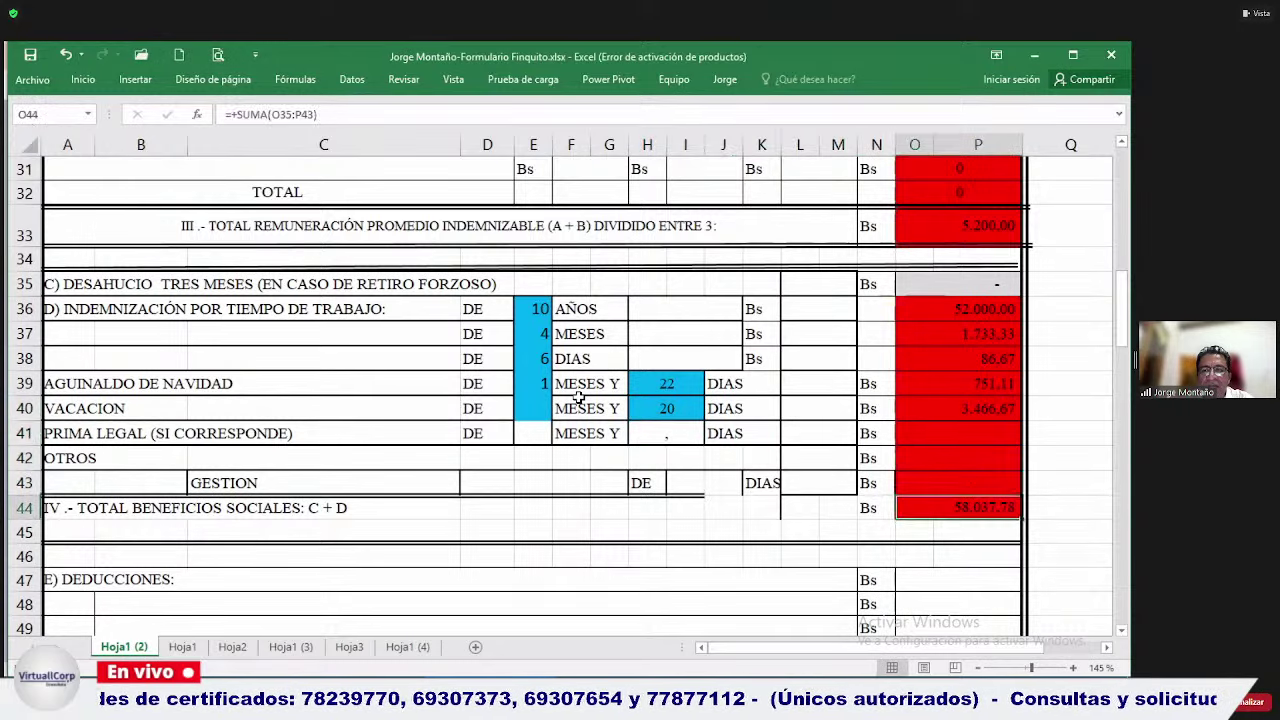
pyautogui.press('Down')
pyautogui.press('Down')
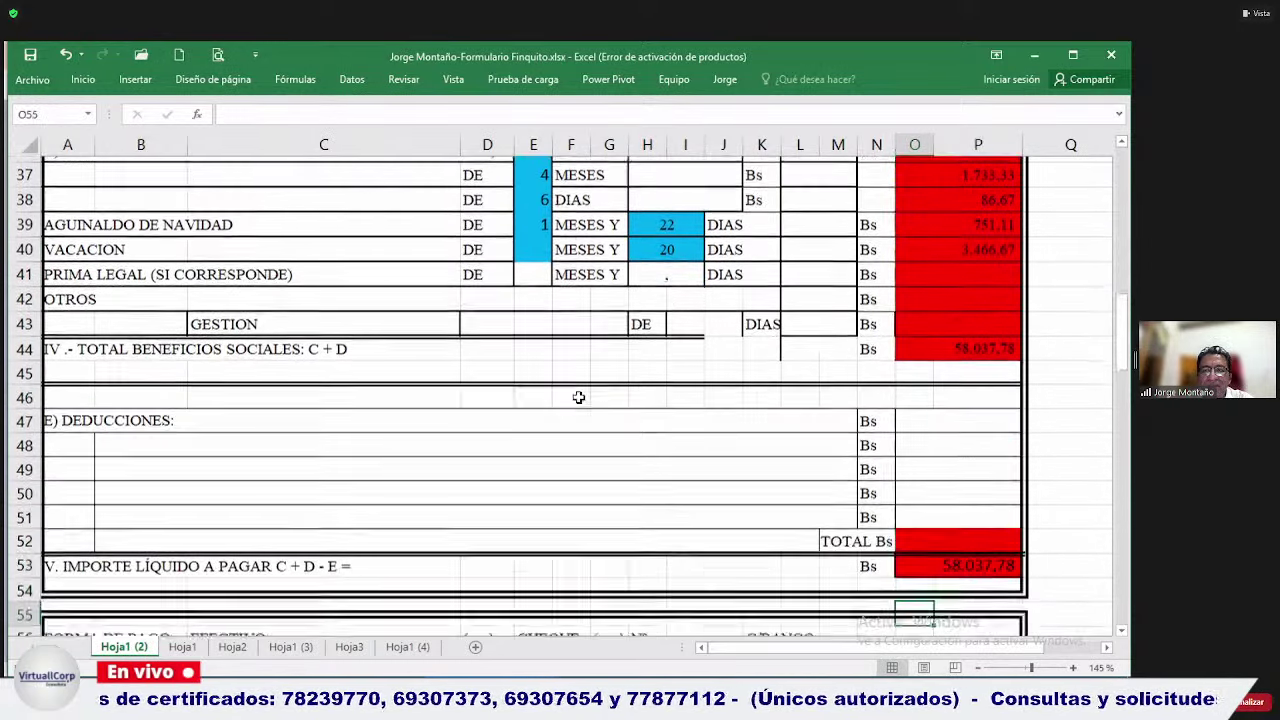
pyautogui.press('Up')
pyautogui.press('Up')
pyautogui.press('Up')
pyautogui.press('Up')
pyautogui.press('Up')
pyautogui.press('Up')
pyautogui.press('Up')
pyautogui.press('Up')
pyautogui.press('Up')
pyautogui.press('Up')
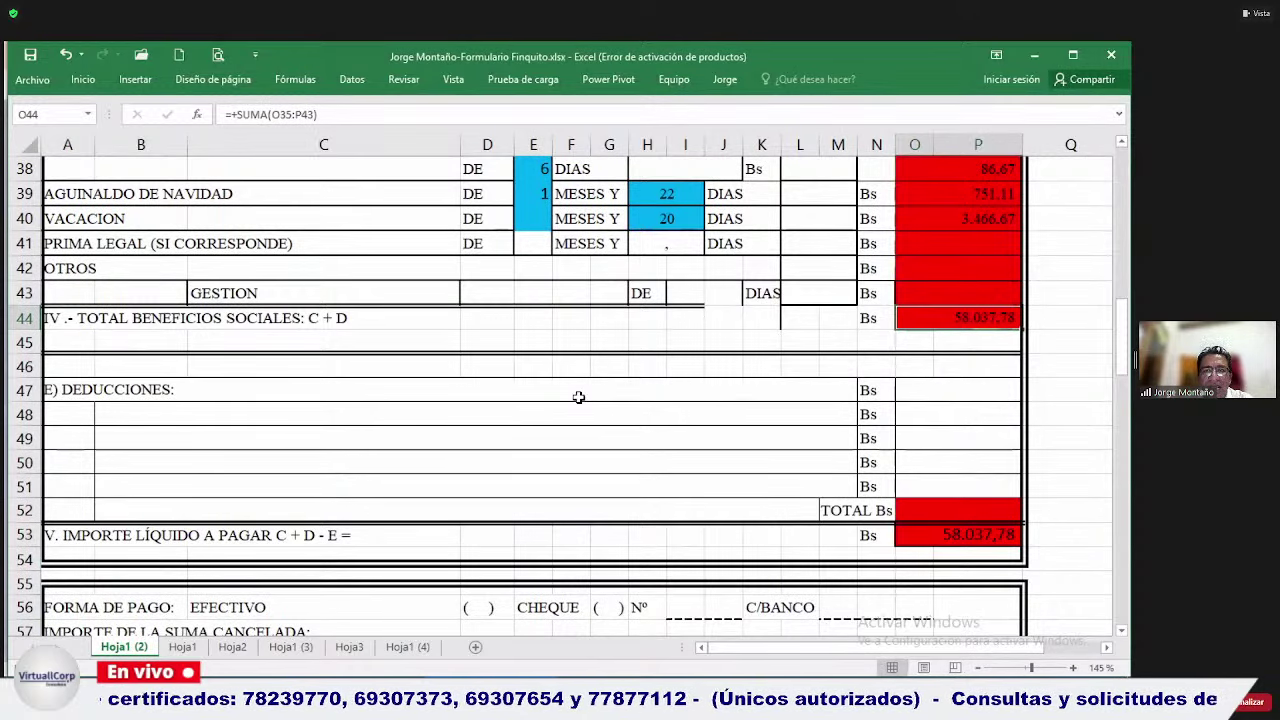
# Review the benefit rows from the indemnity through AGUINALDO DE NAVIDAD and VACACION down to the deductions section.
pyautogui.press('Left')
pyautogui.press('Up')
pyautogui.press('Up')
pyautogui.press('Up')
pyautogui.press('Up')
pyautogui.press('Up')
pyautogui.press('Up')
pyautogui.press('Up')
pyautogui.press('Up')
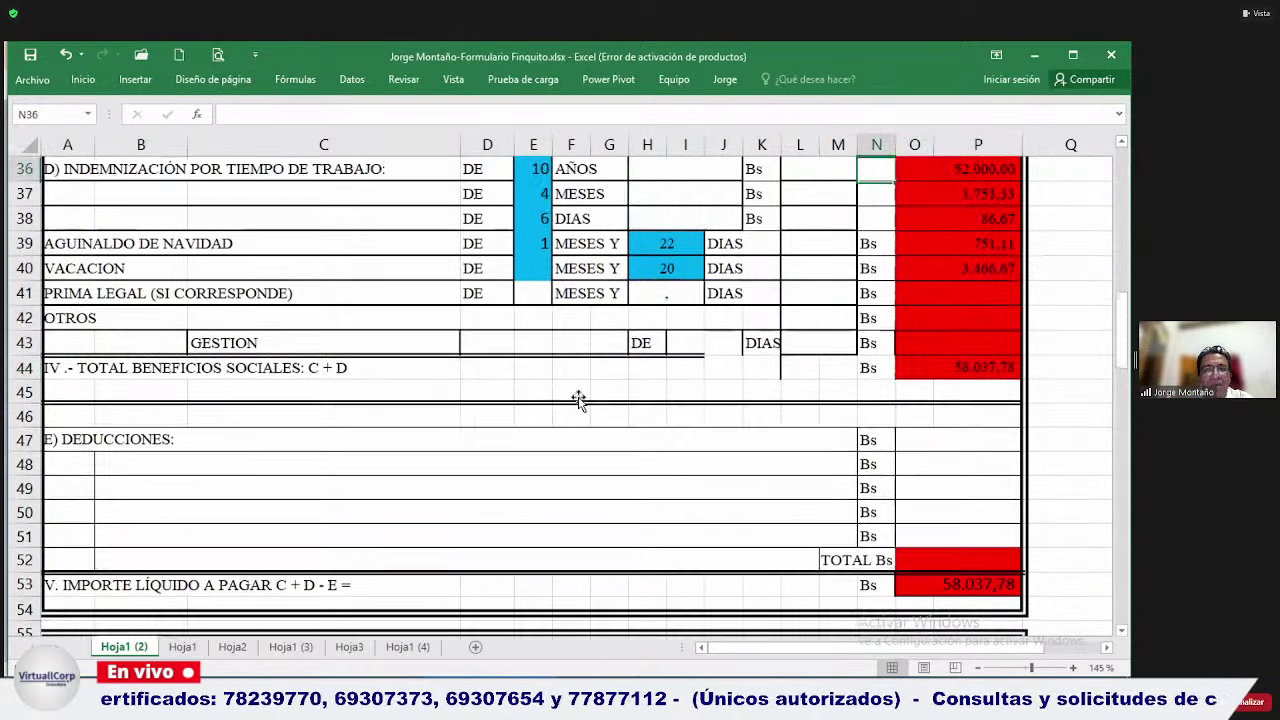
pyautogui.press('Down')
pyautogui.press('Down')
pyautogui.press('Down')
pyautogui.press('Down')
pyautogui.press('Down')
pyautogui.press('Down')
pyautogui.press('Down')
pyautogui.press('Down')
pyautogui.press('Down')
pyautogui.press('Down')
pyautogui.press('Down')
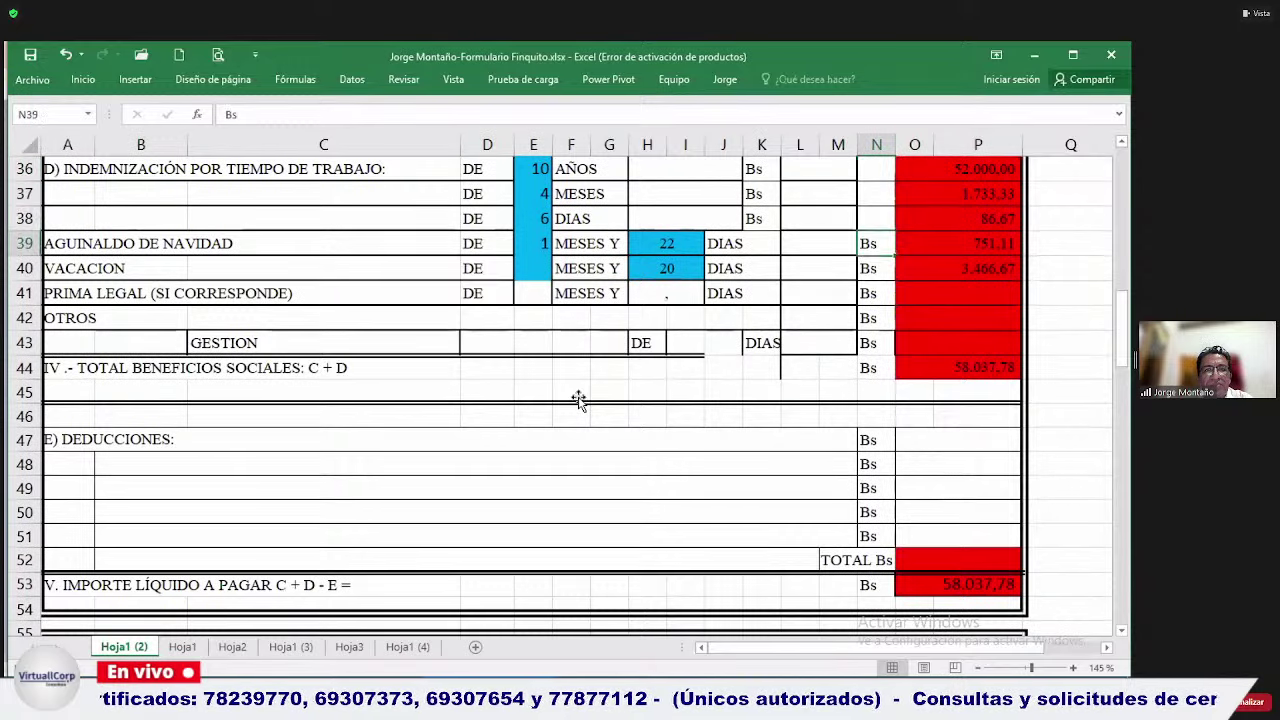
# Enter RC-IVA as the first deduction item in B48, under E) DEDUCCIONES.
pyautogui.press('Left')
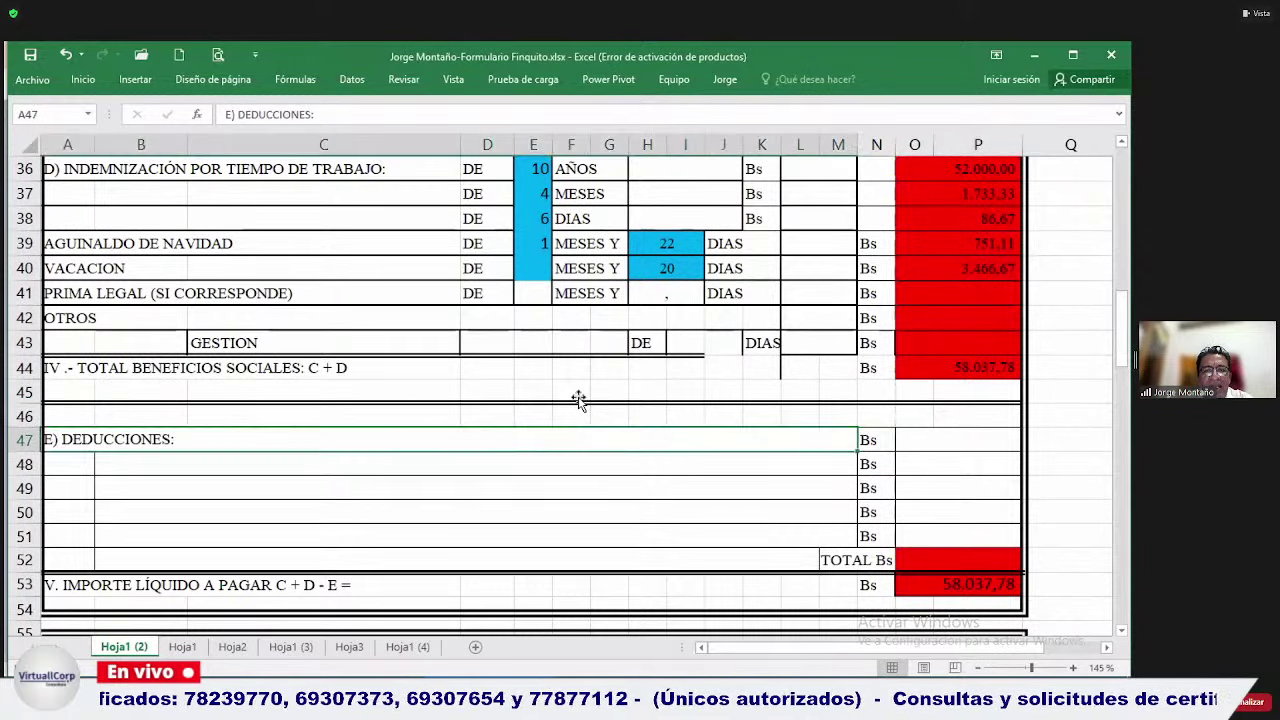
pyautogui.press('Down')
pyautogui.press('Right')
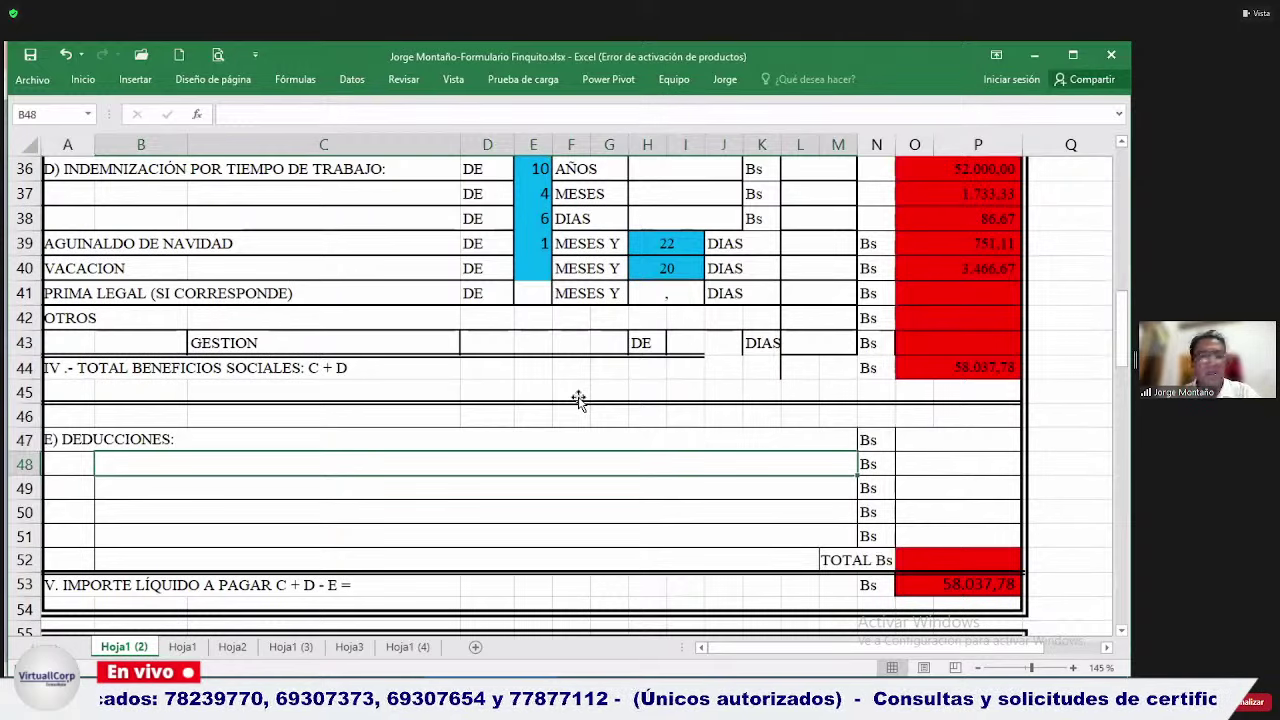
pyautogui.write('RC-IVA')
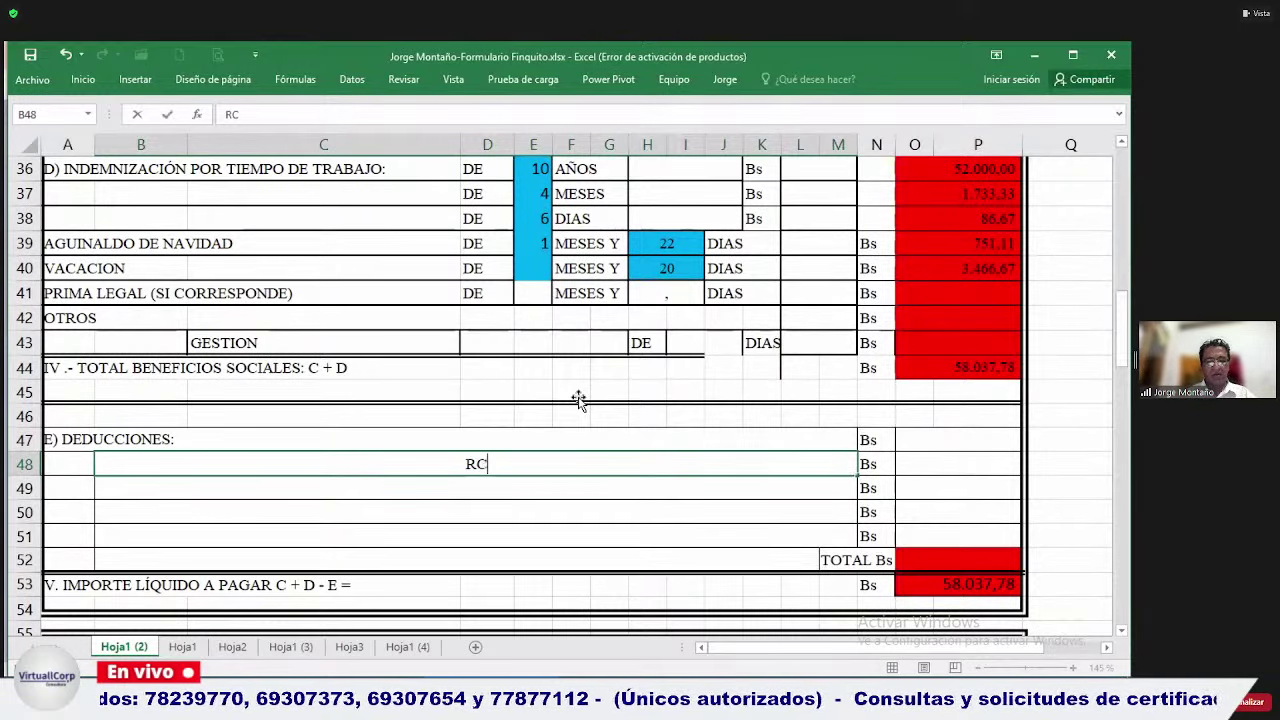
pyautogui.press('Tab')
# Calculate the RC-IVA deduction in O48 as 13% of the vacation amount with the formula +O40*0,13.
pyautogui.press('Tab')
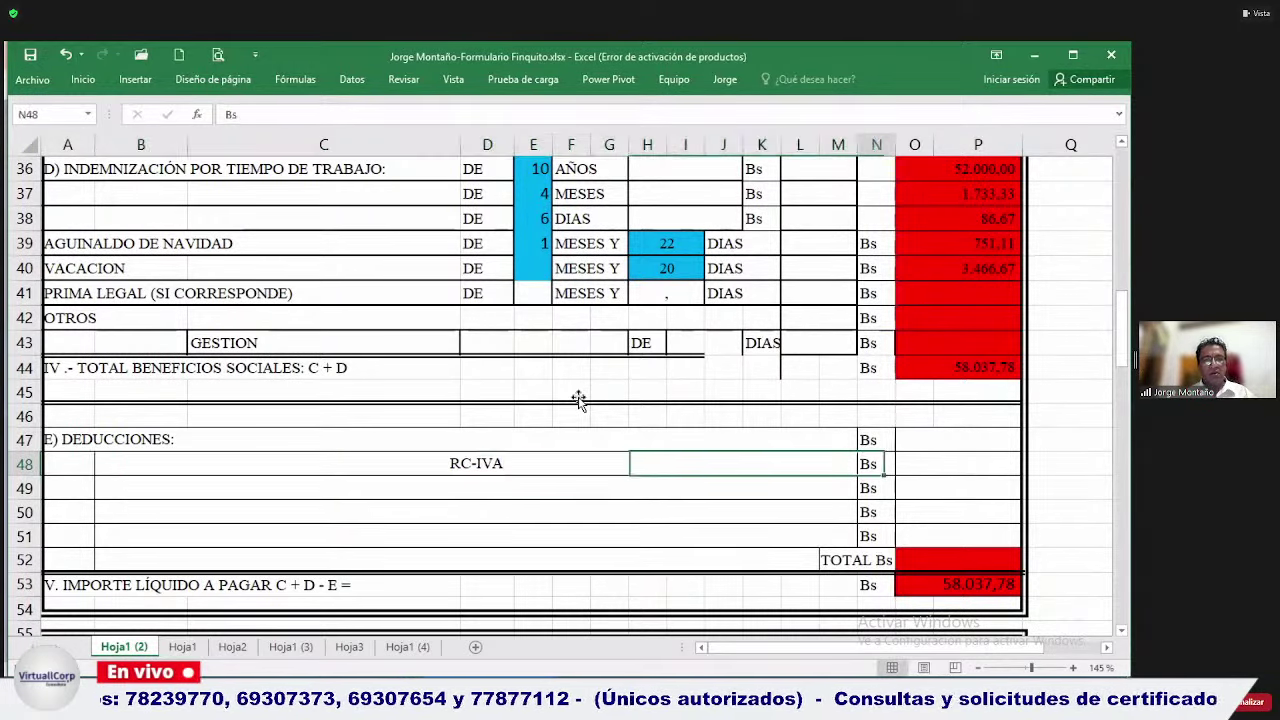
pyautogui.write('+')
pyautogui.press('Up')
pyautogui.press('Up')
pyautogui.press('Up')
pyautogui.press('Up')
pyautogui.press('Up')
pyautogui.press('Up')
pyautogui.press('Up')
pyautogui.press('Up')
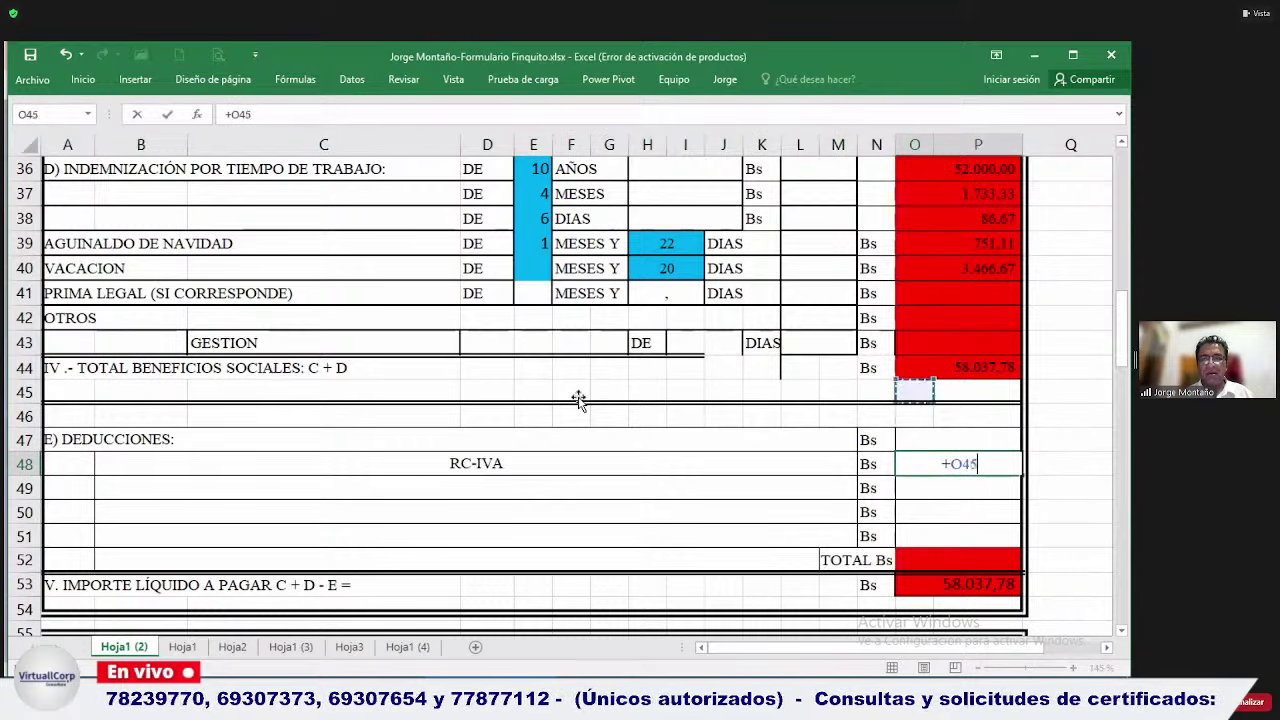
pyautogui.write('*0,13')
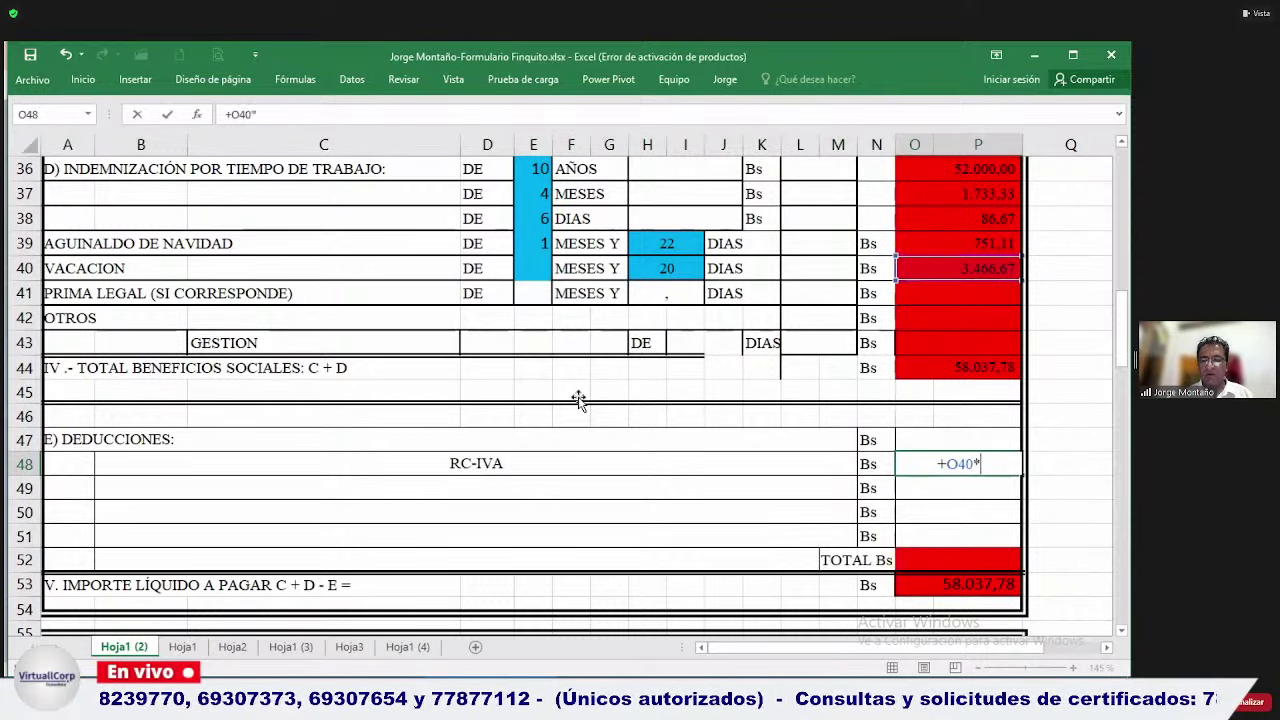
pyautogui.press('Return')
# Review the deductions total, the net amount payable, the form of payment and the worker's declaration at the end of the form.
pyautogui.press('Return')
pyautogui.press('Down')
pyautogui.press('Down')
pyautogui.press('Down')
pyautogui.press('Down')
pyautogui.press('Down')
pyautogui.press('Down')
pyautogui.press('Down')
pyautogui.press('Down')
pyautogui.press('Down')
pyautogui.press('Down')
pyautogui.press('Down')
pyautogui.press('Down')
pyautogui.press('Down')
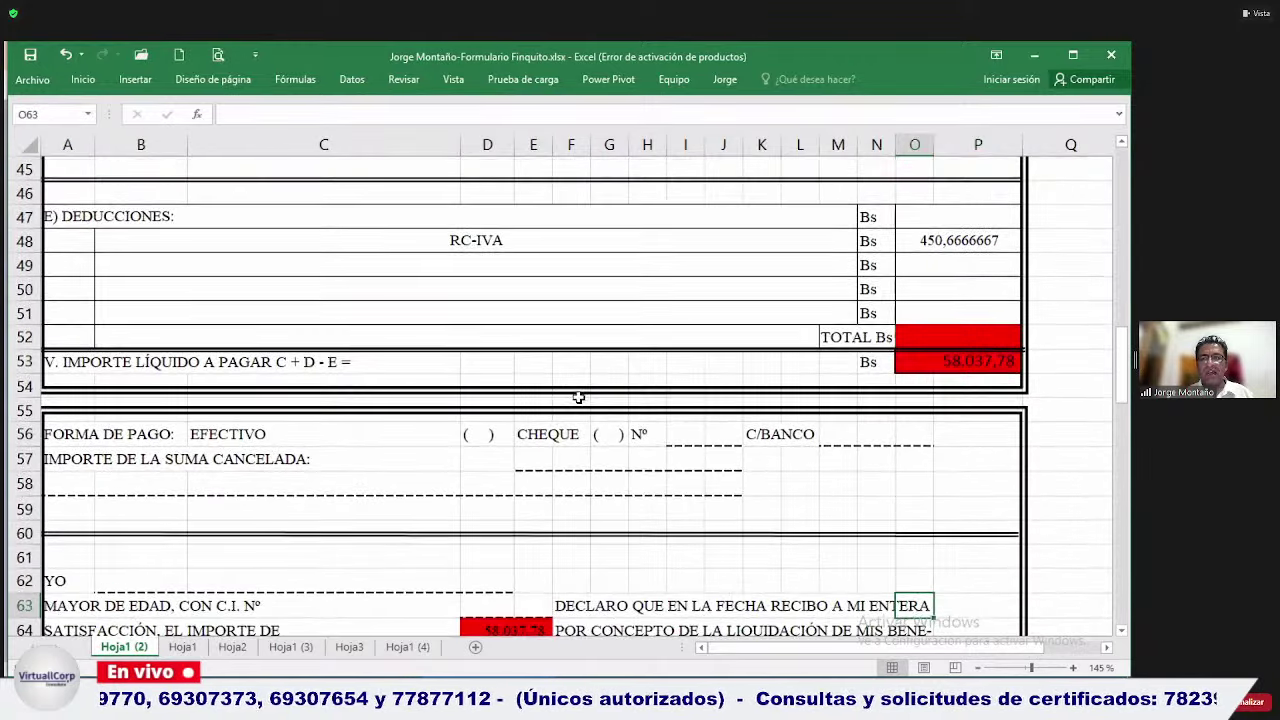
pyautogui.press('Down')
pyautogui.press('Down')
pyautogui.press('Down')
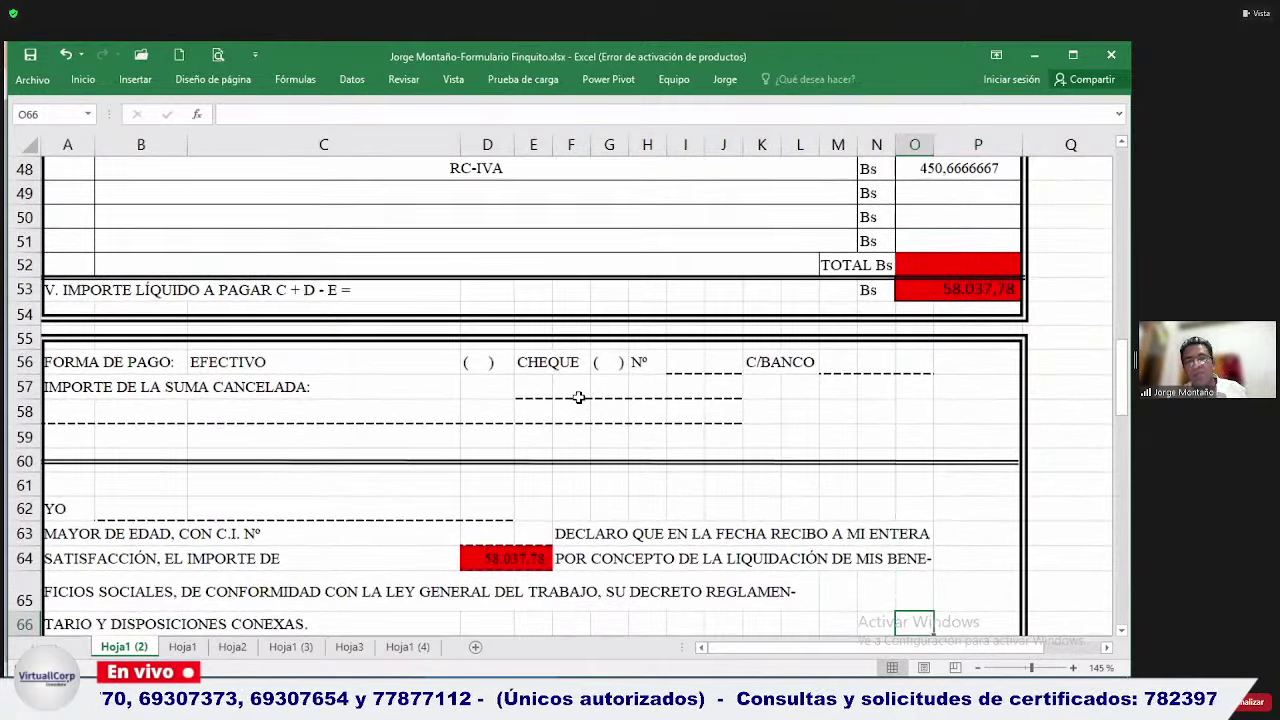
# Review the form back up from the declaration to the reason for retirement, service time and monthly remuneration rows.
pyautogui.press('Up')
pyautogui.press('Up')
pyautogui.press('Up')
pyautogui.press('Up')
pyautogui.press('Up')
pyautogui.press('Up')
pyautogui.press('Up')
pyautogui.press('Up')
pyautogui.press('Up')
pyautogui.press('Up')
pyautogui.press('Up')
pyautogui.press('Up')
pyautogui.press('Up')
pyautogui.press('Up')
pyautogui.press('Up')
pyautogui.press('Up')
pyautogui.press('Up')
pyautogui.press('Up')
pyautogui.press('Up')
pyautogui.press('Up')
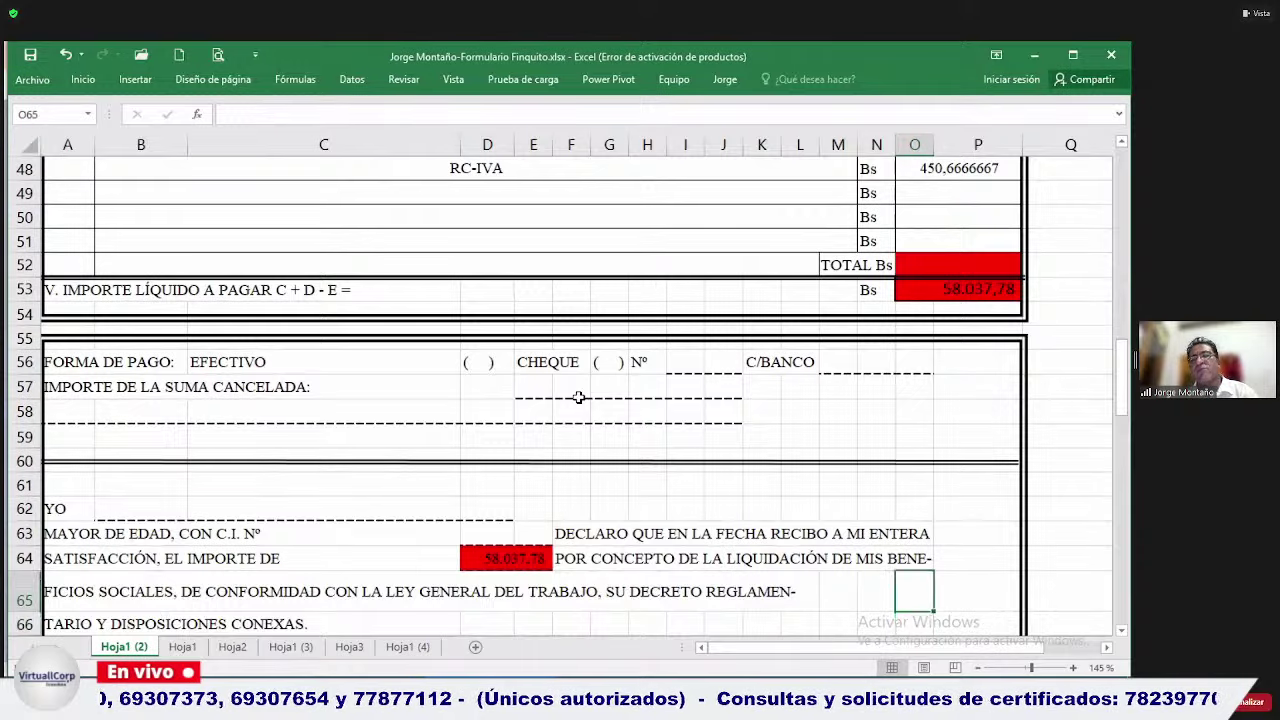
pyautogui.press('Up')
pyautogui.press('Up')
pyautogui.press('Up')
pyautogui.press('Up')
pyautogui.press('Up')
pyautogui.press('Up')
pyautogui.press('Up')
pyautogui.press('Up')
pyautogui.press('Up')
pyautogui.press('Up')
pyautogui.press('Up')
pyautogui.press('Up')
pyautogui.press('Up')
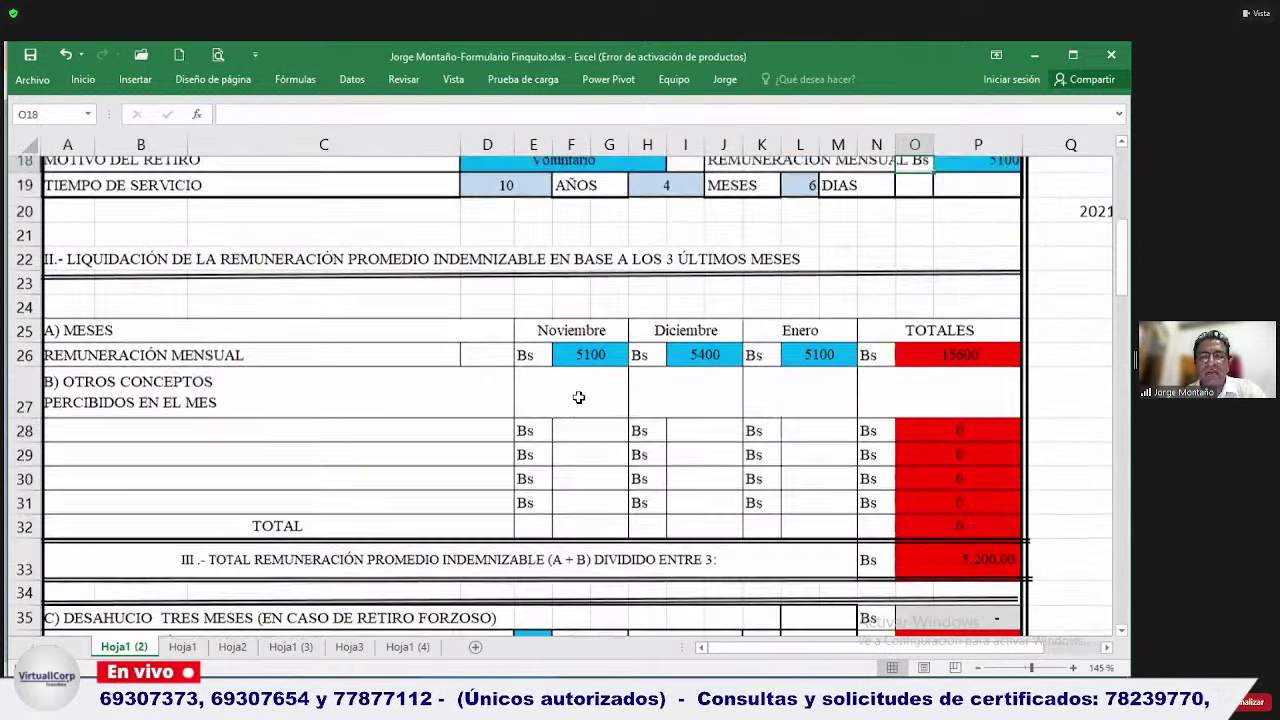
# Review the average remuneration, desahucio, indemnity, Christmas bonus and vacation rows down to the total social benefits in row 44.
pyautogui.press('Down')
pyautogui.press('Down')
pyautogui.press('Down')
pyautogui.press('Down')
pyautogui.press('Down')
pyautogui.press('Down')
pyautogui.press('Down')
pyautogui.press('Down')
pyautogui.press('Down')
pyautogui.press('Down')
pyautogui.press('Down')
pyautogui.press('Down')
pyautogui.press('Down')
pyautogui.press('Down')
pyautogui.press('Down')
pyautogui.press('Down')
pyautogui.press('Down')
pyautogui.press('Down')
pyautogui.press('Down')
pyautogui.press('Down')
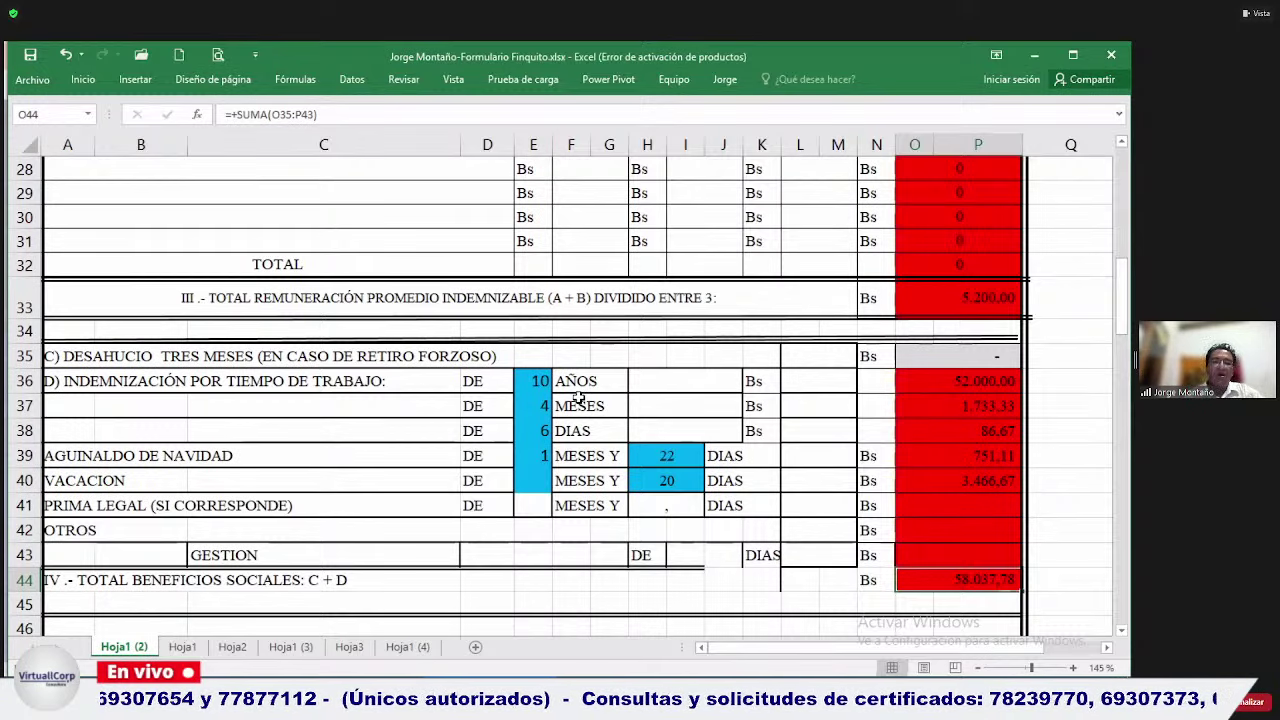
# Review the RC-IVA deduction, the deductions total and the net amount payable, back up to the total social benefits label in row 44.
pyautogui.press('Down')
pyautogui.press('Down')
pyautogui.press('Down')
pyautogui.press('Down')
pyautogui.press('Down')
pyautogui.press('Down')
pyautogui.press('Down')
pyautogui.press('Down')
pyautogui.press('Down')
pyautogui.press('Down')
pyautogui.press('Down')
pyautogui.press('Down')
pyautogui.press('Down')
pyautogui.press('Down')
pyautogui.press('Down')
pyautogui.press('Down')
pyautogui.press('Down')
pyautogui.press('Up')
pyautogui.press('Up')
pyautogui.press('Up')
pyautogui.press('Up')
pyautogui.press('Up')
pyautogui.press('Up')
pyautogui.press('Up')
pyautogui.press('Up')
pyautogui.press('Up')
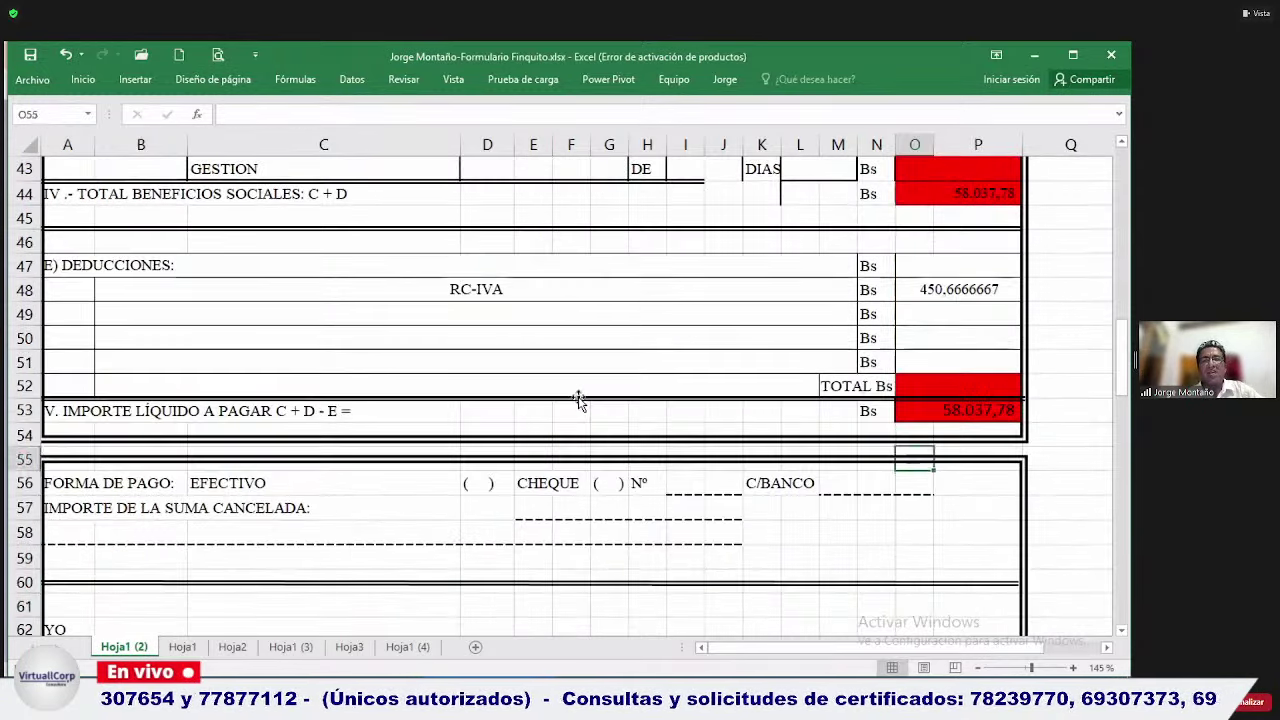
pyautogui.press('Up')
pyautogui.press('Up')
pyautogui.press('Up')
pyautogui.press('Up')
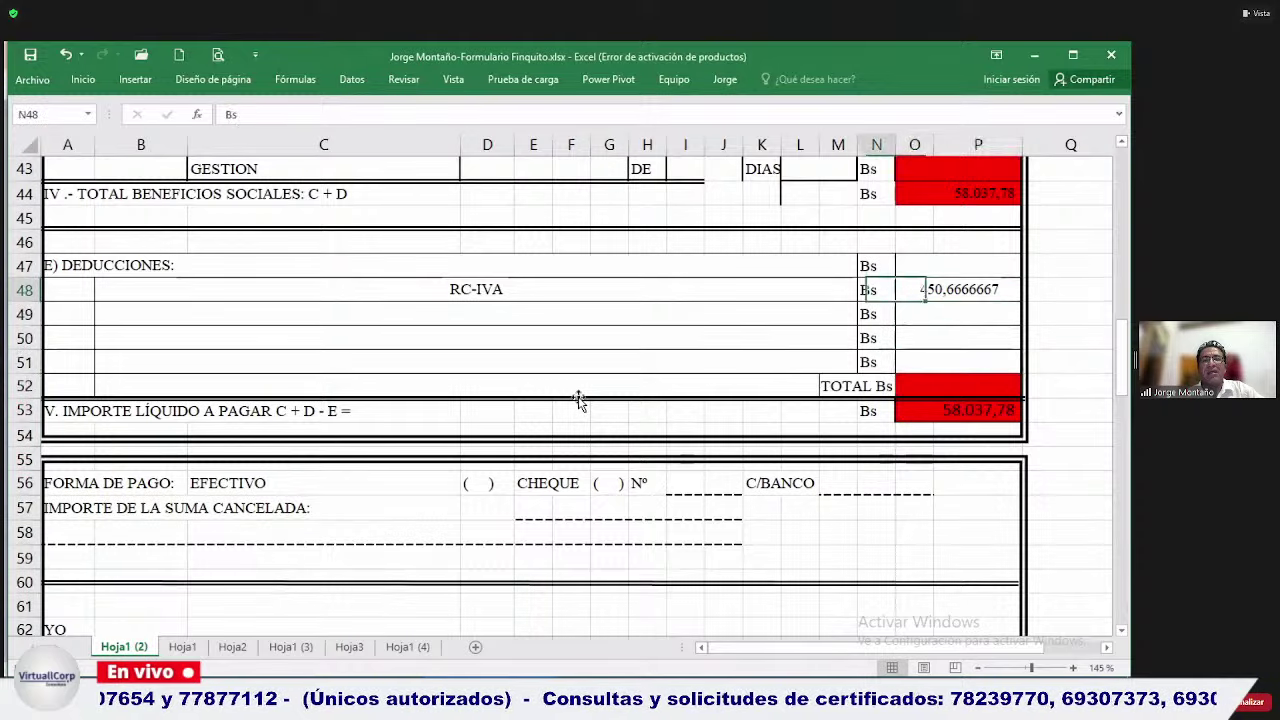
pyautogui.press('Home')
pyautogui.press('Up')
pyautogui.press('Up')
pyautogui.press('Up')
pyautogui.press('Up')
pyautogui.press('Up')
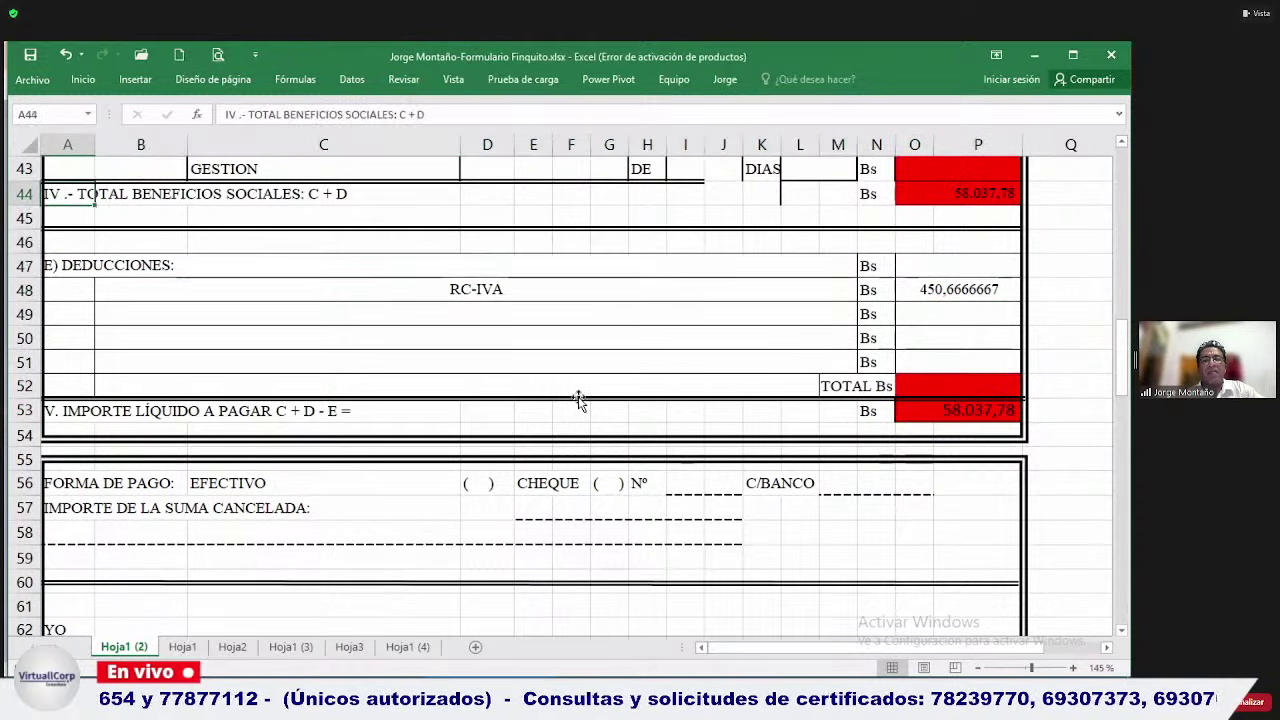
# Review the social benefits section up to the average indemnifiable remuneration and back down to the indemnity months in row 37.
pyautogui.press('Up')
pyautogui.press('Up')
pyautogui.press('Up')
pyautogui.press('Up')
pyautogui.press('Up')
pyautogui.press('Up')
pyautogui.press('Up')
pyautogui.press('Up')
pyautogui.press('Up')
pyautogui.press('Up')
pyautogui.press('Up')
pyautogui.press('Up')
pyautogui.press('Up')
pyautogui.press('Up')
pyautogui.press('Up')
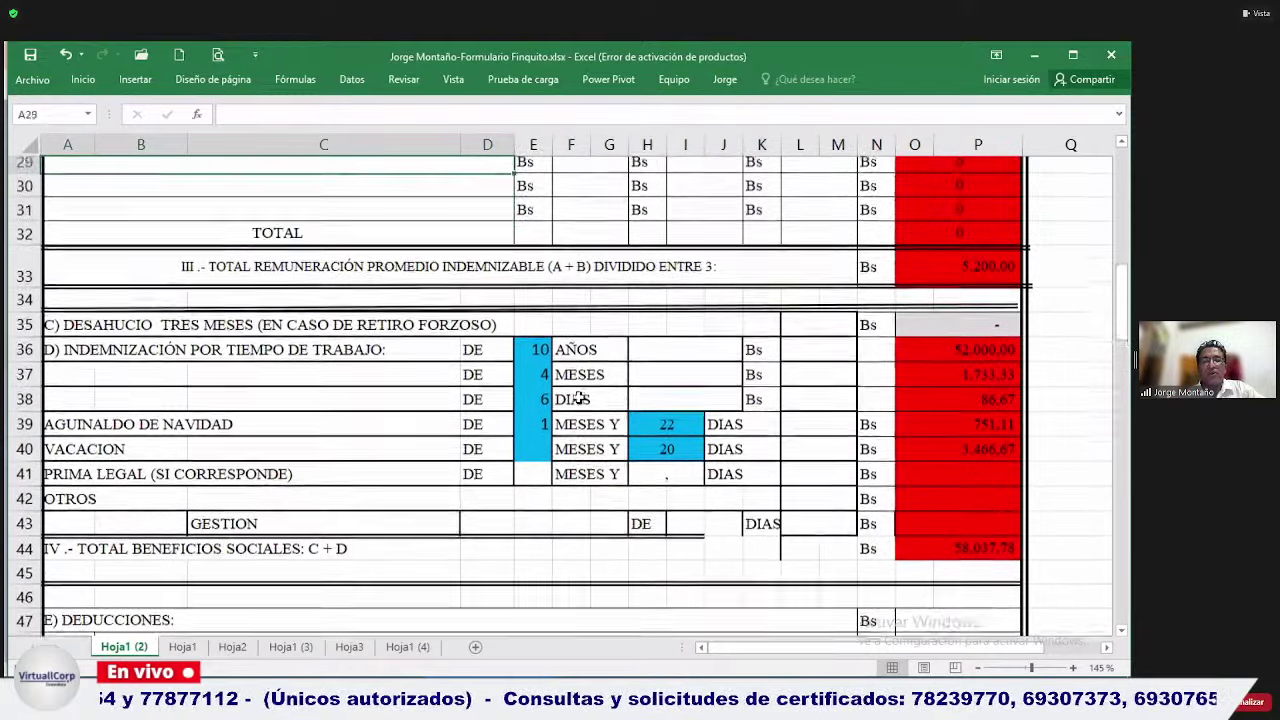
pyautogui.press('Down')
pyautogui.press('Down')
pyautogui.press('Down')
pyautogui.press('Down')
pyautogui.press('Down')
pyautogui.press('Down')
pyautogui.press('Down')
pyautogui.press('Down')
pyautogui.press('Down')
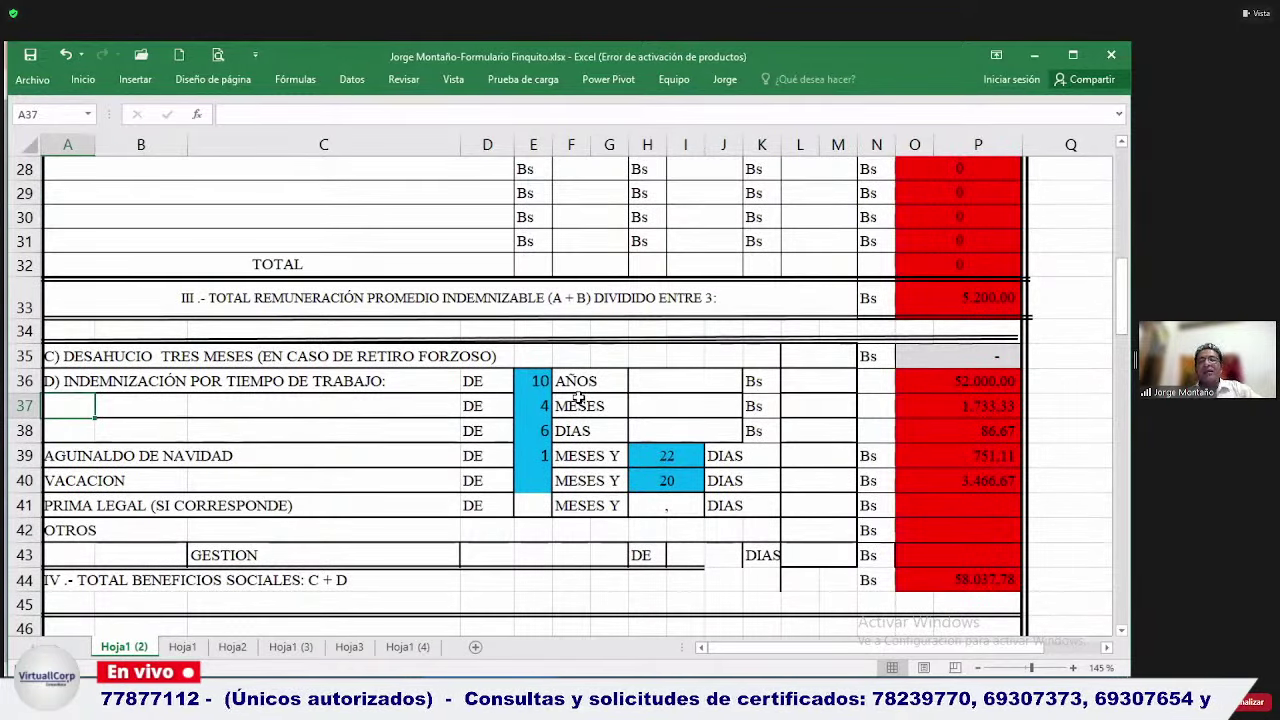
# Examine the indemnity for months in row 37, from the month count in E37 to the amount formula in O37.
pyautogui.press('Right')
pyautogui.press('Right')
pyautogui.press('Right')
pyautogui.press('Right')
pyautogui.press('Right')
pyautogui.press('Right')
pyautogui.press('Right')
pyautogui.press('Right')
pyautogui.press('Right')
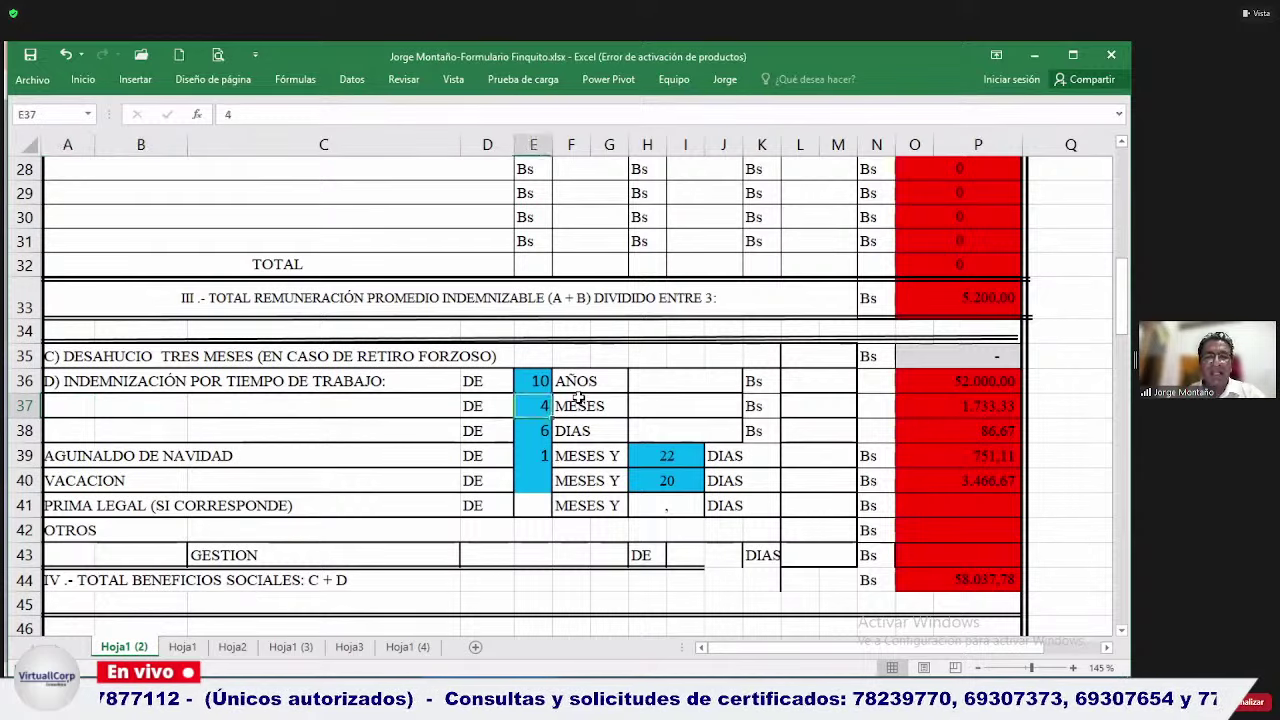
pyautogui.press('Right')
pyautogui.press('Right')
pyautogui.press('Right')
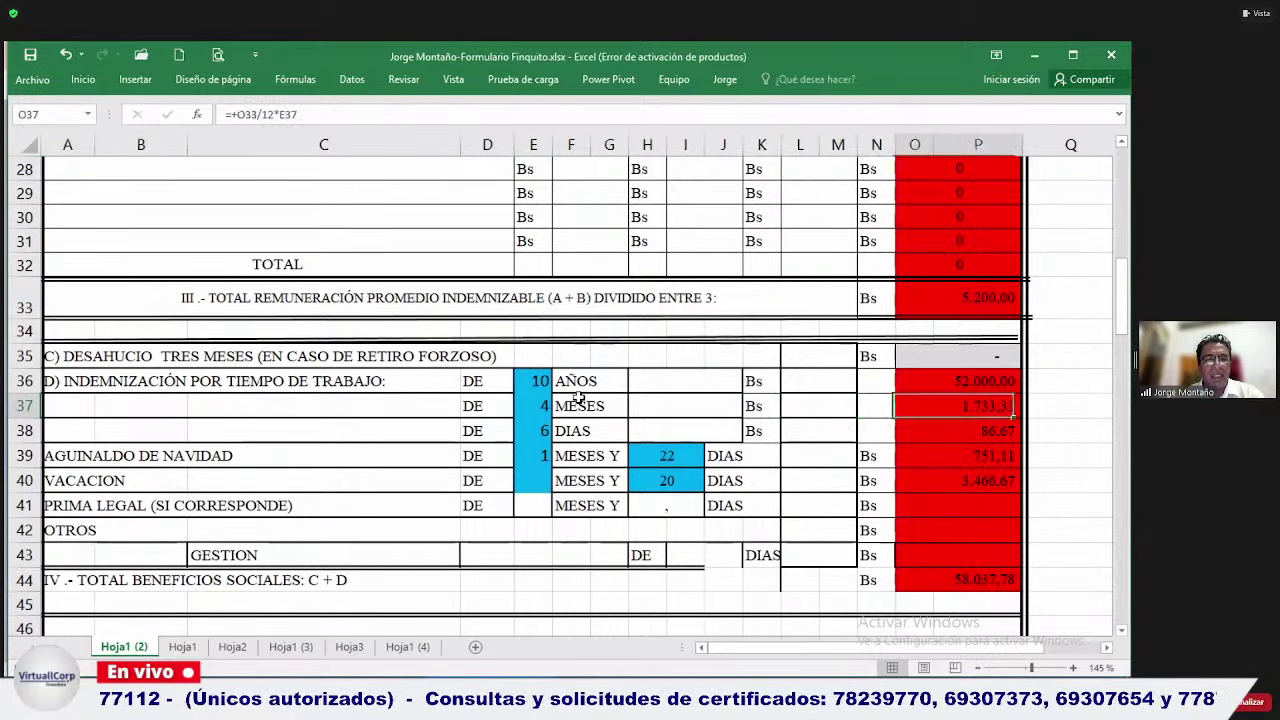
# Calculate one month's share of the average remuneration in Q37, beside the form, with the formula +O33/12.
pyautogui.press('Left')
pyautogui.press('Left')
pyautogui.press('Left')
pyautogui.press('Left')
pyautogui.press('Left')
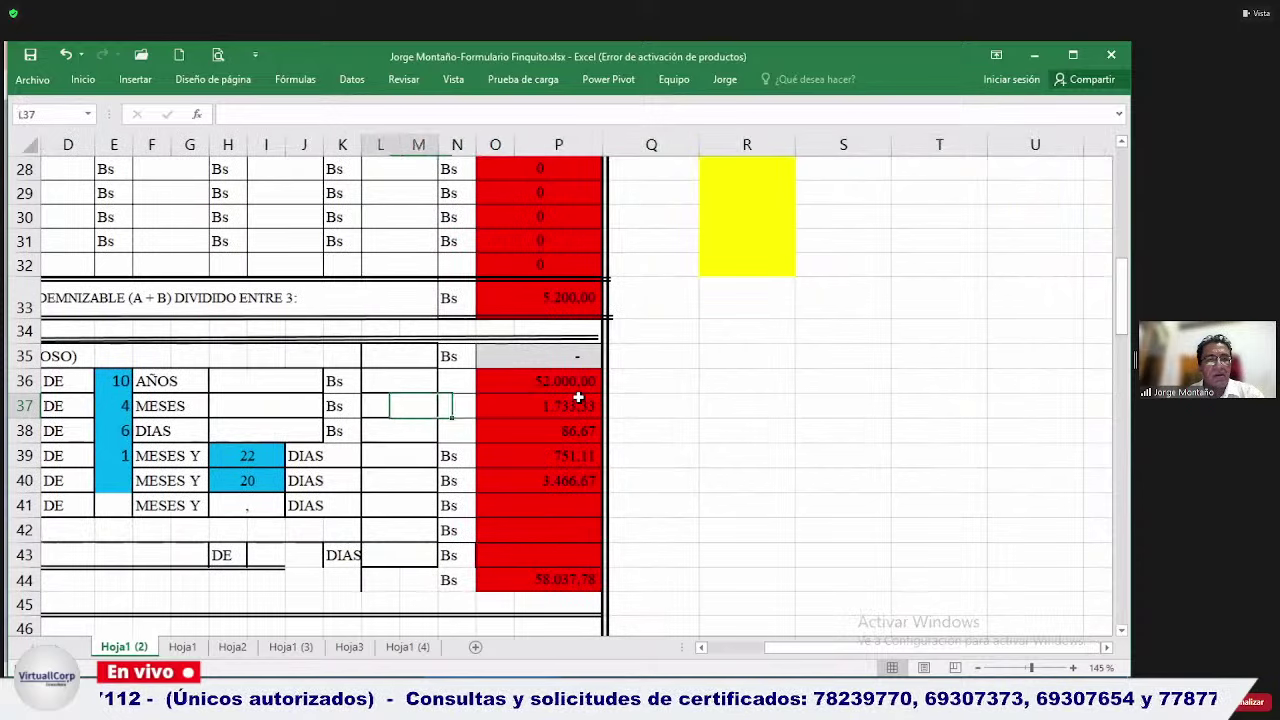
pyautogui.press('Up')
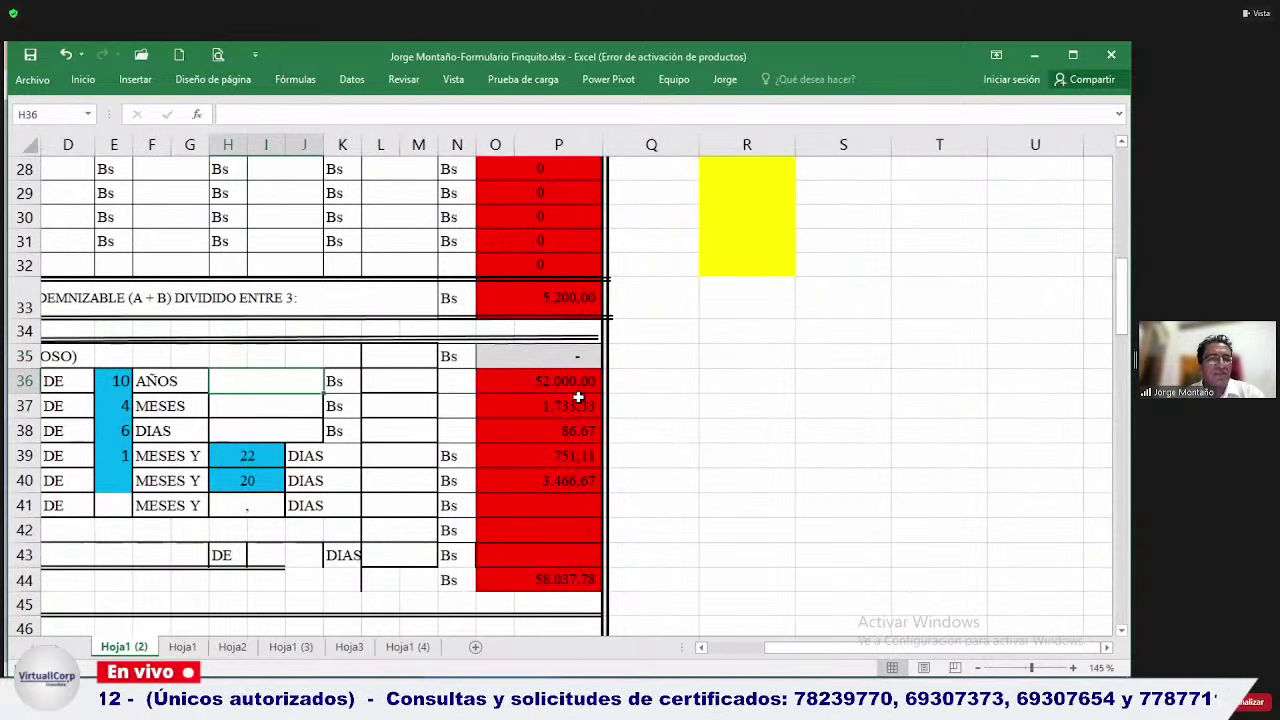
pyautogui.press('Up')
pyautogui.press('Right')
pyautogui.press('Right')
pyautogui.press('Down')
pyautogui.press('Left')
pyautogui.press('Left')
pyautogui.press('Down')
pyautogui.press('Right')
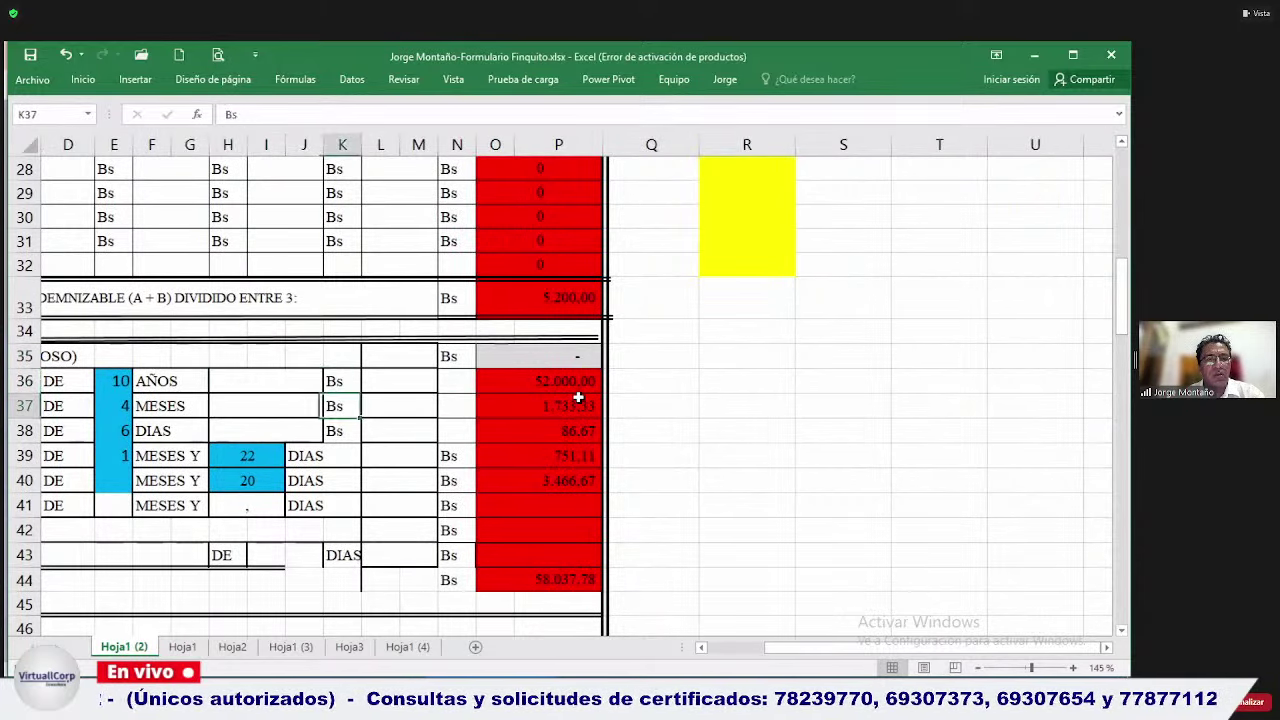
pyautogui.press('Right')
pyautogui.press('Right')
pyautogui.press('Right')
pyautogui.press('Right')
pyautogui.press('Right')
pyautogui.press('Right')
pyautogui.press('Left')
pyautogui.write('+')
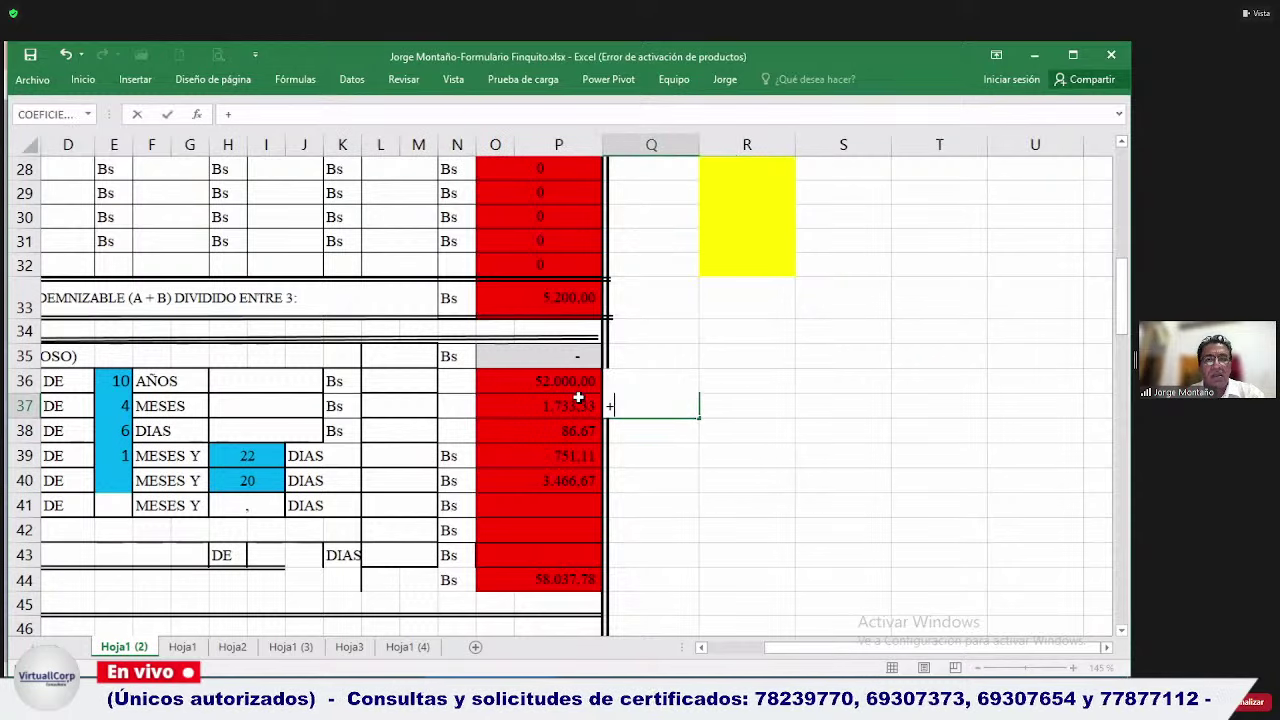
pyautogui.press('Up')
pyautogui.press('Up')
pyautogui.press('Up')
pyautogui.press('Up')
pyautogui.press('Left')
pyautogui.write('/')
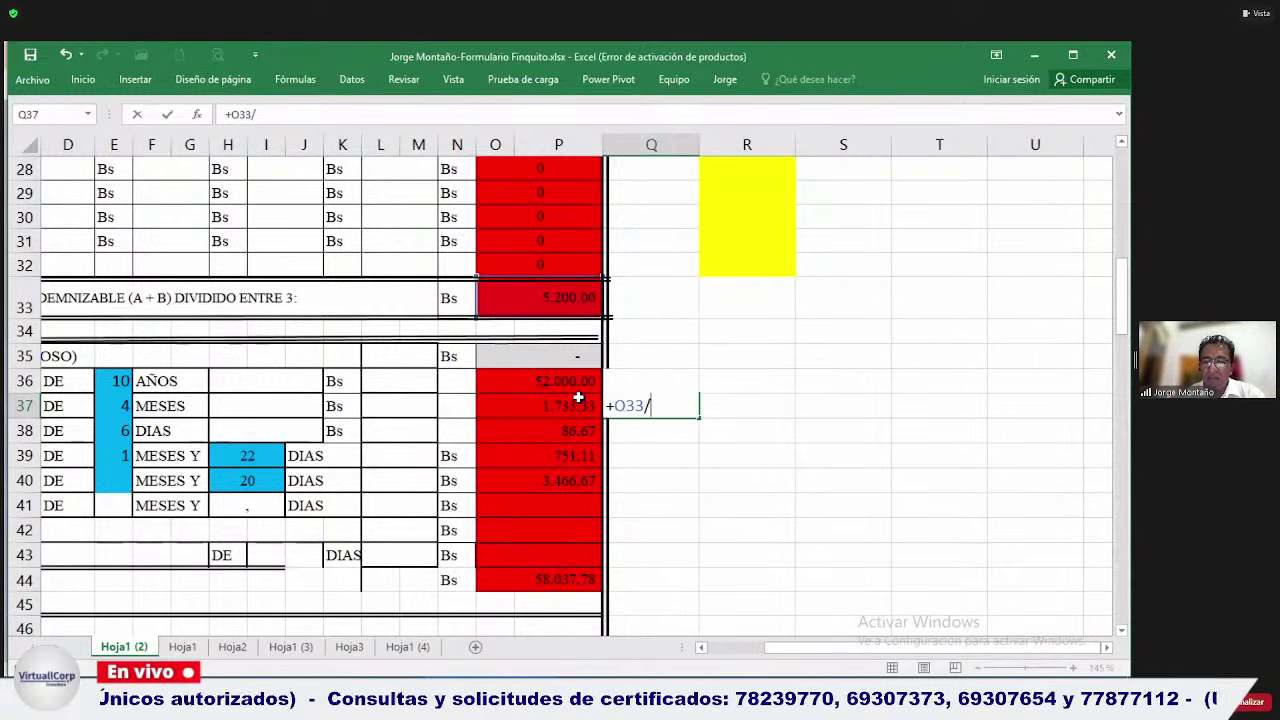
pyautogui.write('12')
pyautogui.press('Return')
pyautogui.press('Up')
# Multiply the monthly share by the four months of service in R37 with the formula +Q37*4.
pyautogui.press('Right')
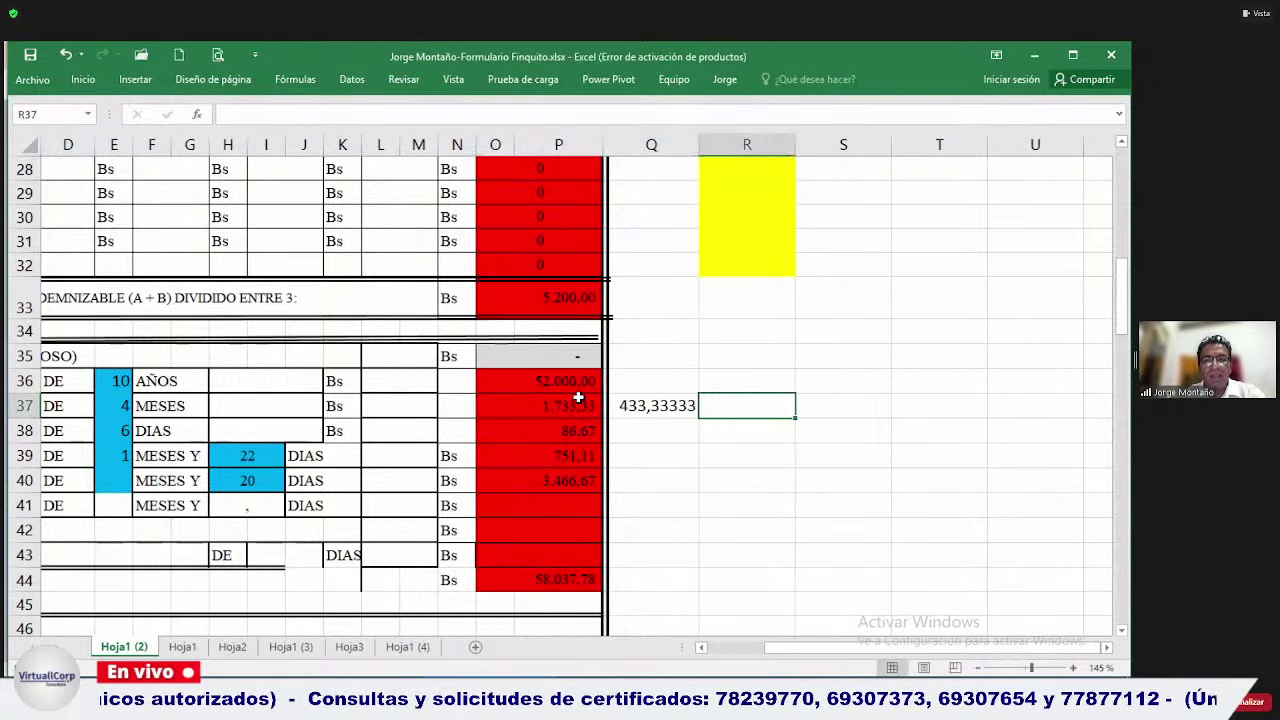
pyautogui.write('+')
pyautogui.press('Left')
pyautogui.write('*4')
pyautogui.press('Return')
pyautogui.press('Up')
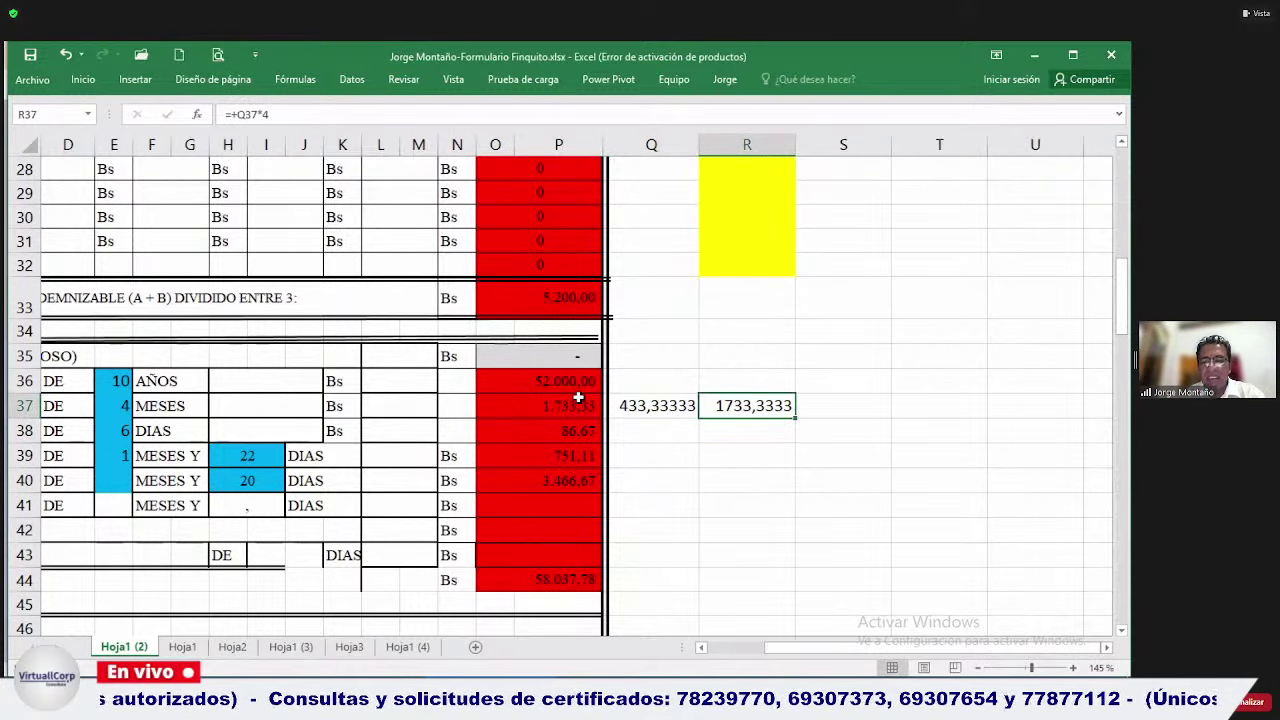
# Calculate the indemnity for the six days in Q38 with the formula +O33/360*6.
pyautogui.press('Left')
pyautogui.press('Down')
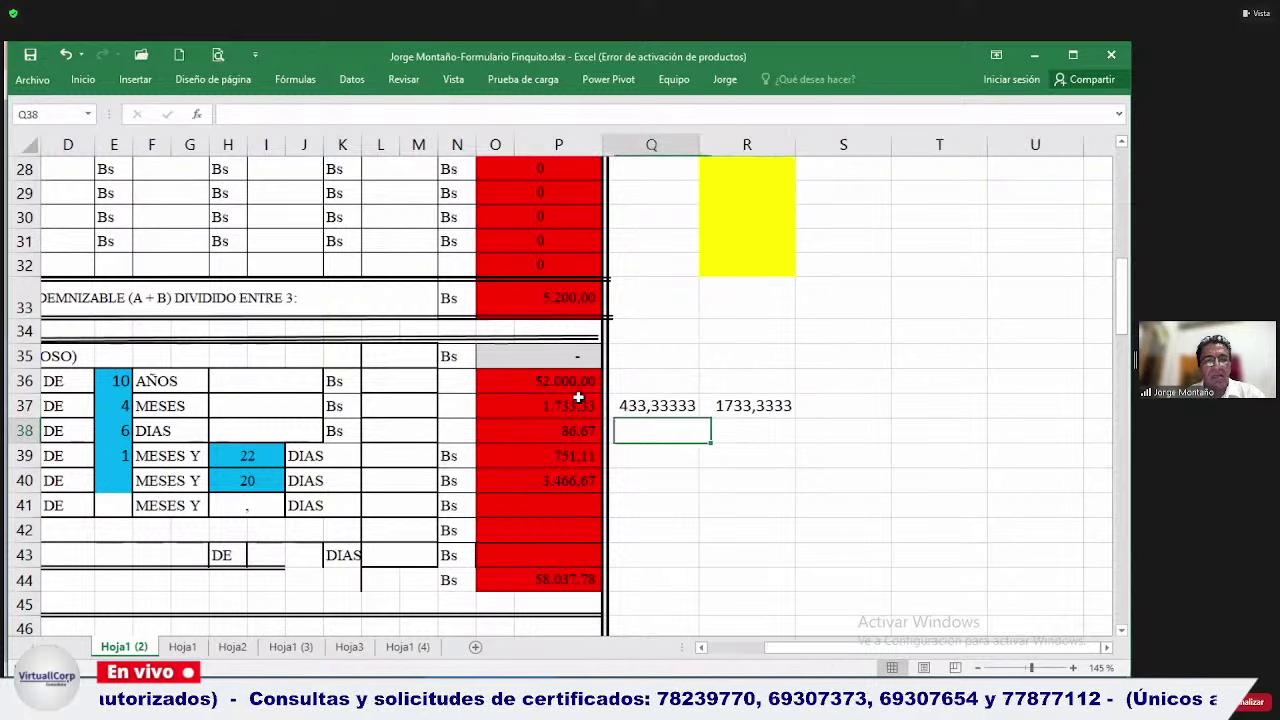
pyautogui.write('+')
pyautogui.press('Up')
pyautogui.press('Up')
pyautogui.press('Up')
pyautogui.press('Up')
pyautogui.press('Up')
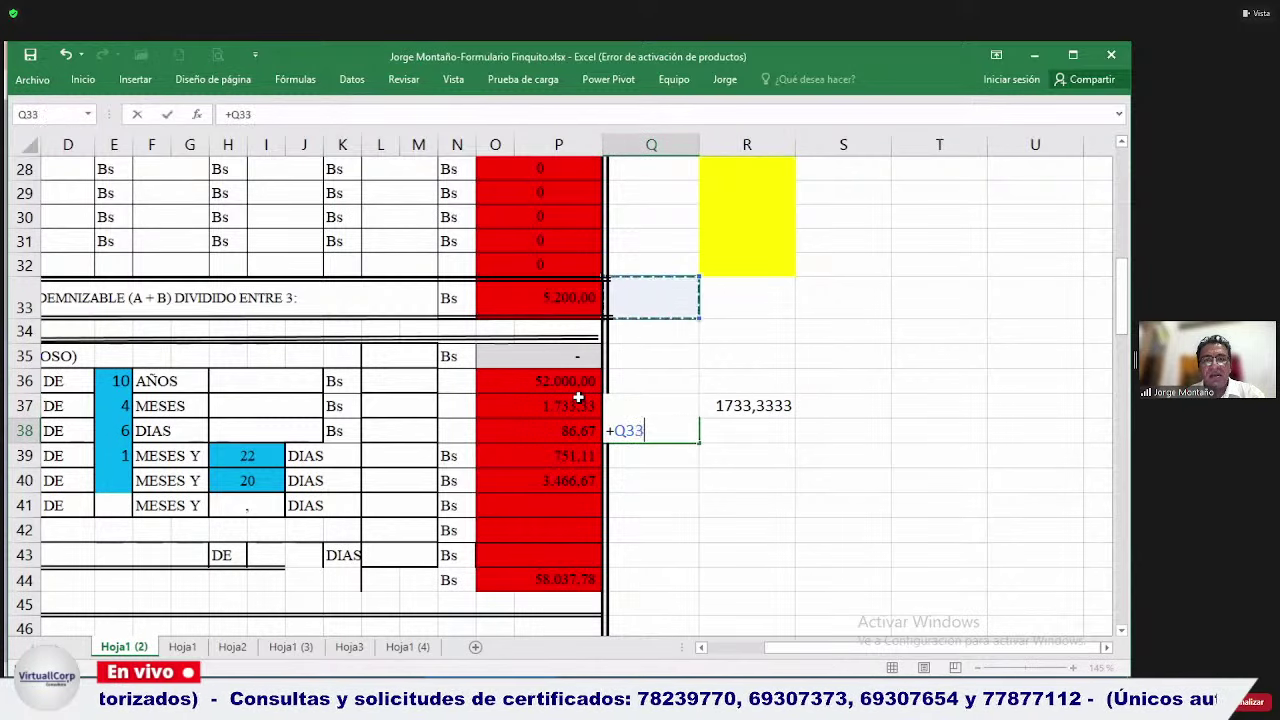
pyautogui.press('Left')
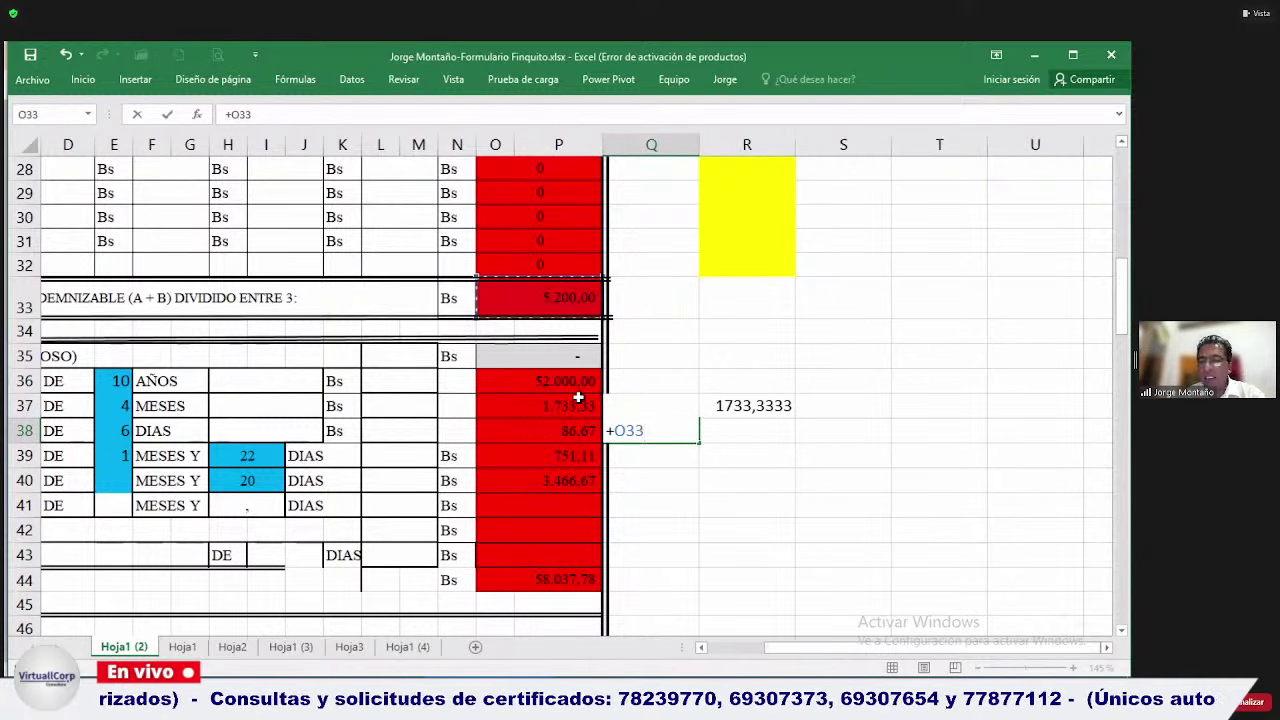
pyautogui.write('/')
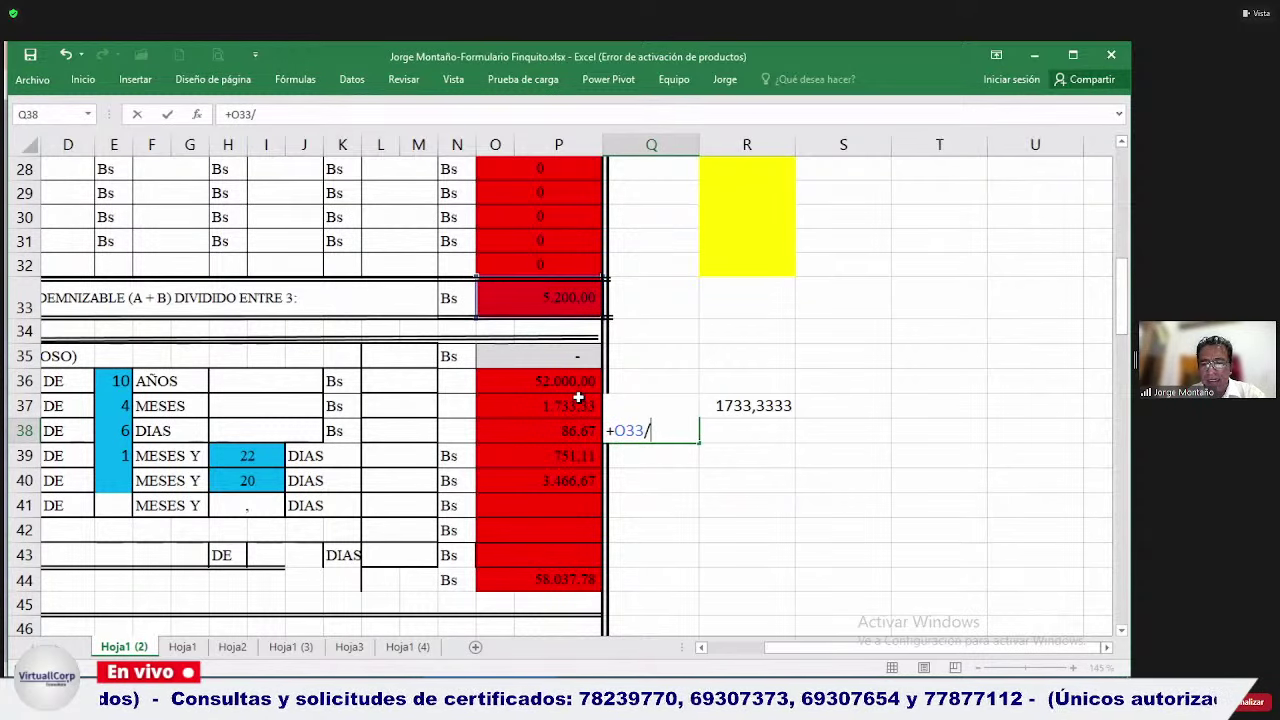
pyautogui.write('360*6')
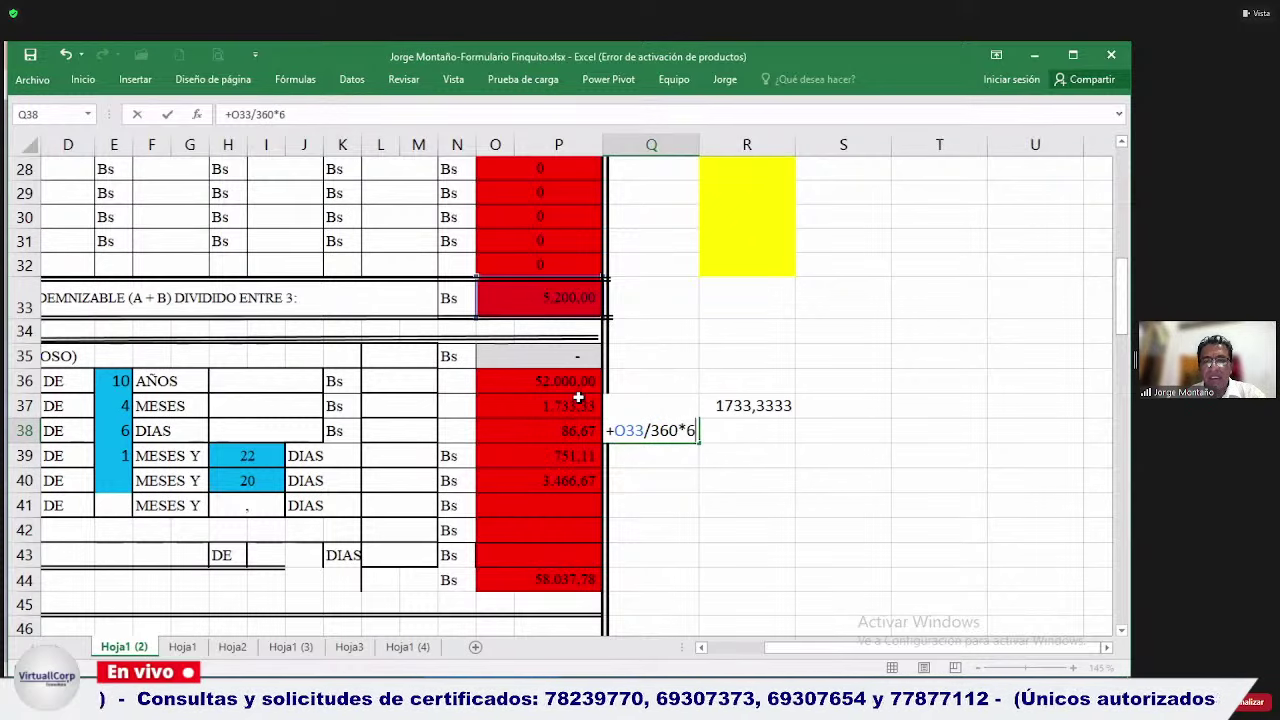
pyautogui.press('Return')
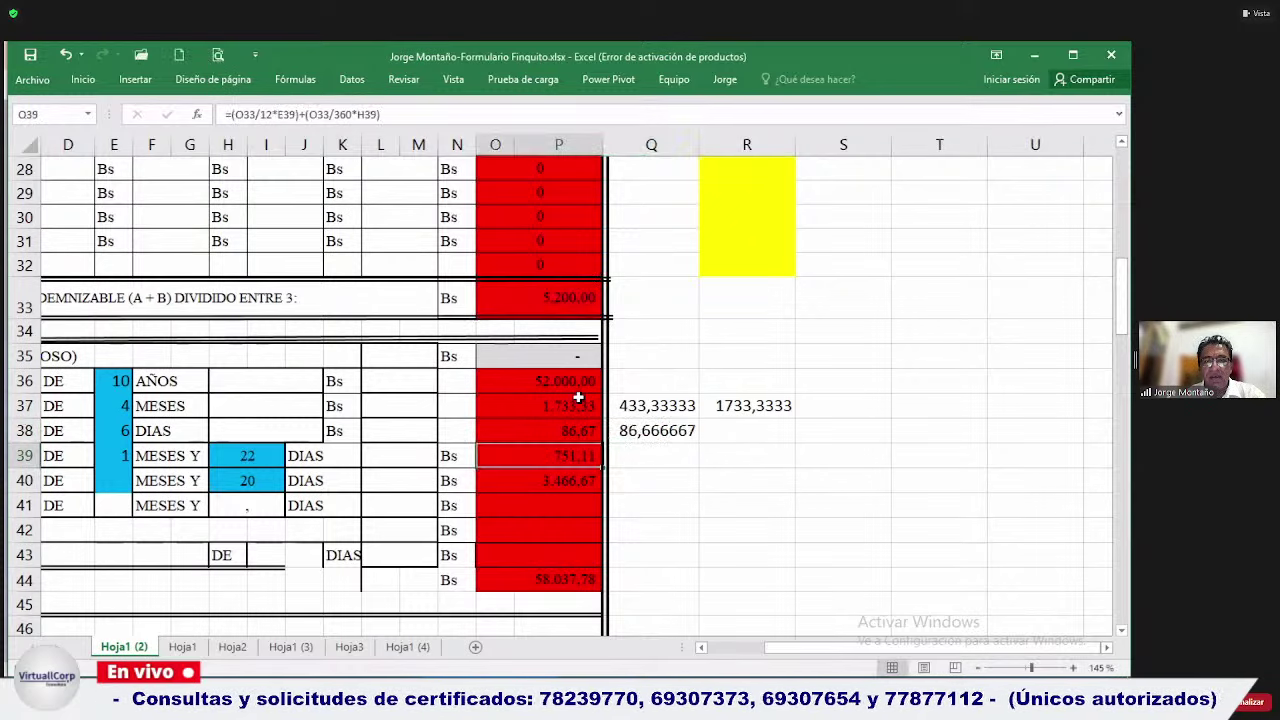
# Examine the Christmas bonus row 39, from its amount back towards the months and days entries.
pyautogui.press('Left')
pyautogui.press('Left')
pyautogui.press('Left')
pyautogui.press('Left')
pyautogui.press('Left')
pyautogui.press('Left')
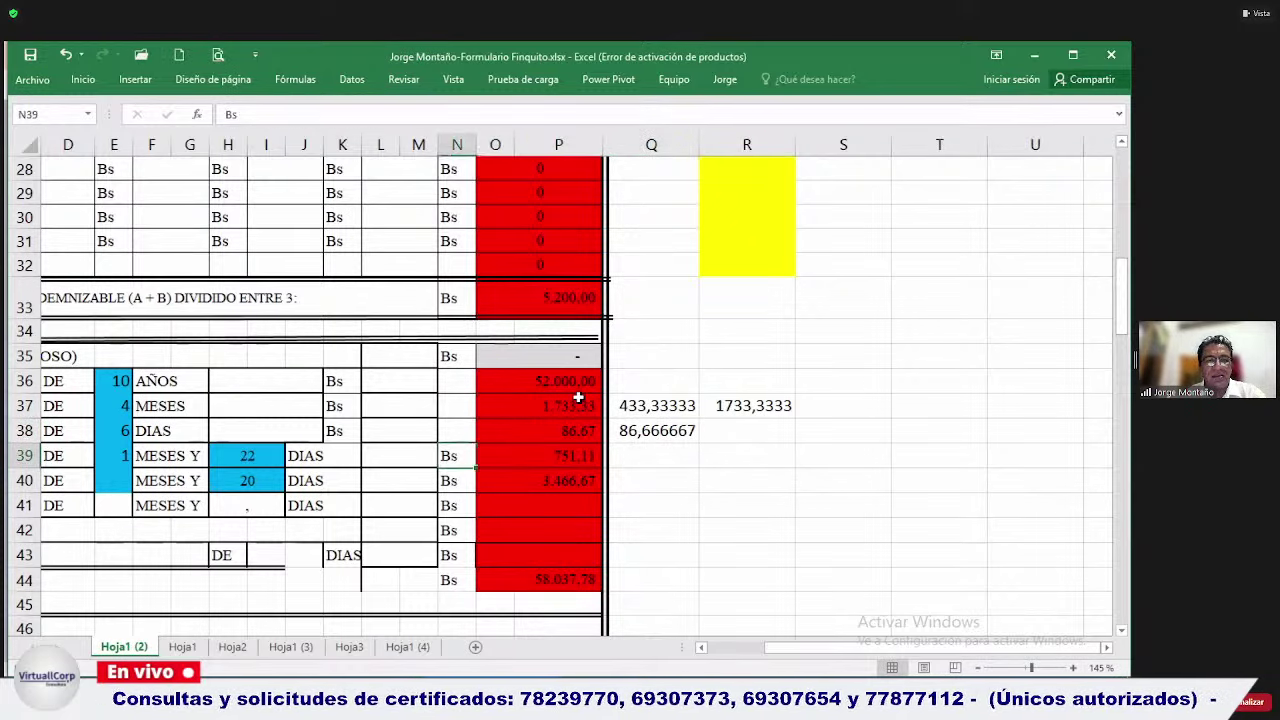
pyautogui.press('Left')
pyautogui.press('Left')
pyautogui.press('Left')
# Calculate the Christmas bonus share for one month in Q39, beside the form, with the formula +O33/12.
pyautogui.press('Right')
pyautogui.press('Right')
pyautogui.press('Right')
pyautogui.press('Right')
pyautogui.press('Right')
pyautogui.press('Right')
pyautogui.press('Right')
pyautogui.press('Right')
pyautogui.press('Right')
pyautogui.press('Right')
pyautogui.press('Right')
pyautogui.press('Right')
pyautogui.press('Right')
pyautogui.press('Right')
pyautogui.press('Right')
pyautogui.press('Right')
pyautogui.press('Right')
pyautogui.press('Right')
pyautogui.press('Right')
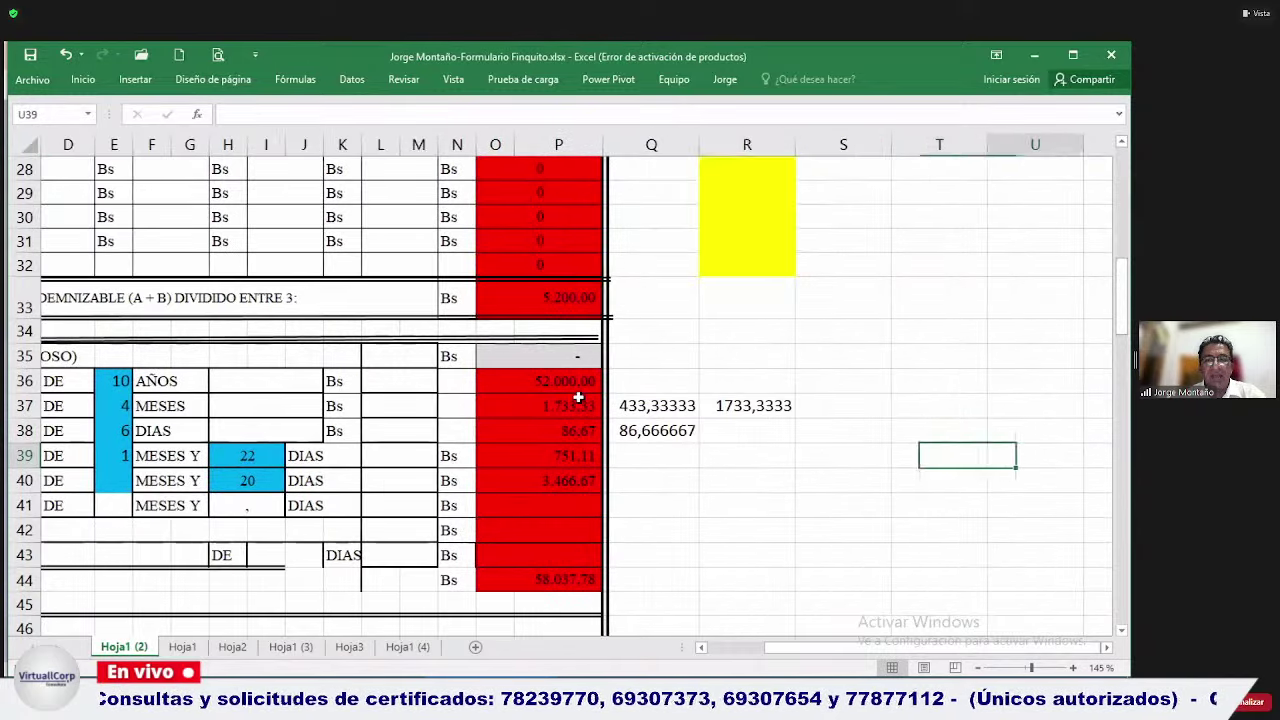
pyautogui.press('Left')
pyautogui.press('Left')
pyautogui.press('Left')
pyautogui.press('Left')
pyautogui.press('Left')
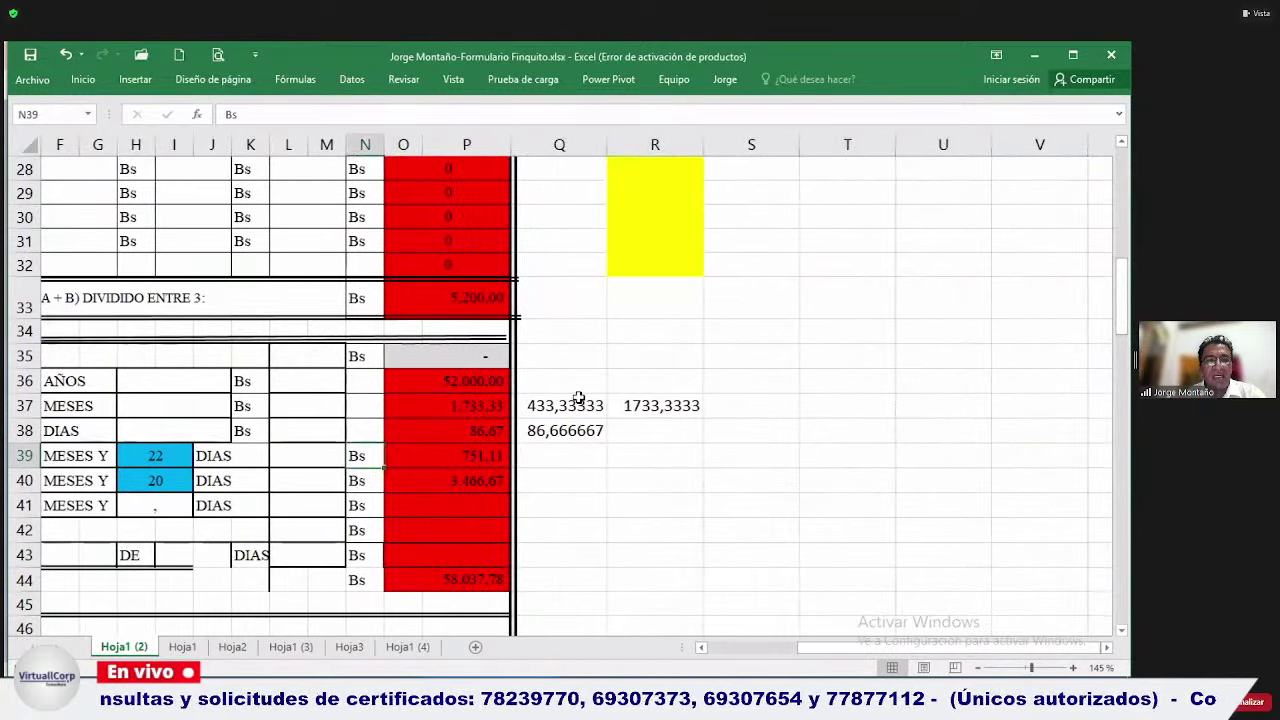
pyautogui.write('+')
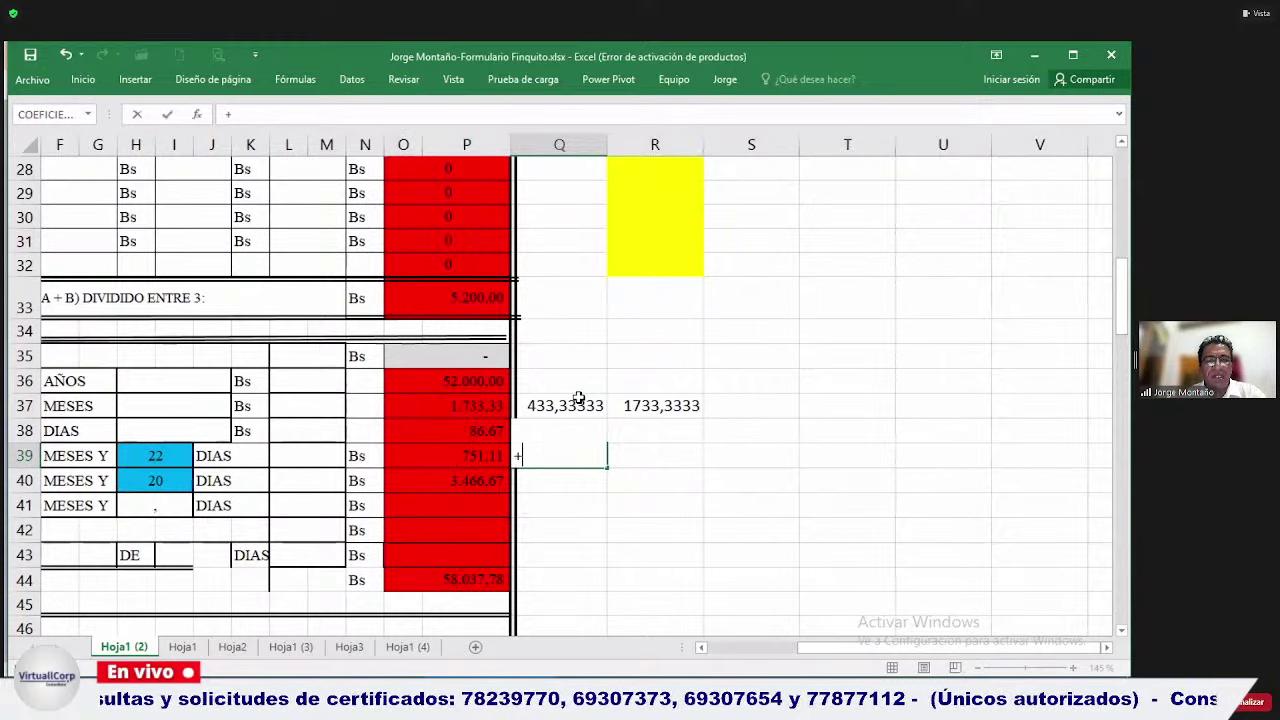
pyautogui.press('Up')
pyautogui.press('Left')
pyautogui.press('Left')
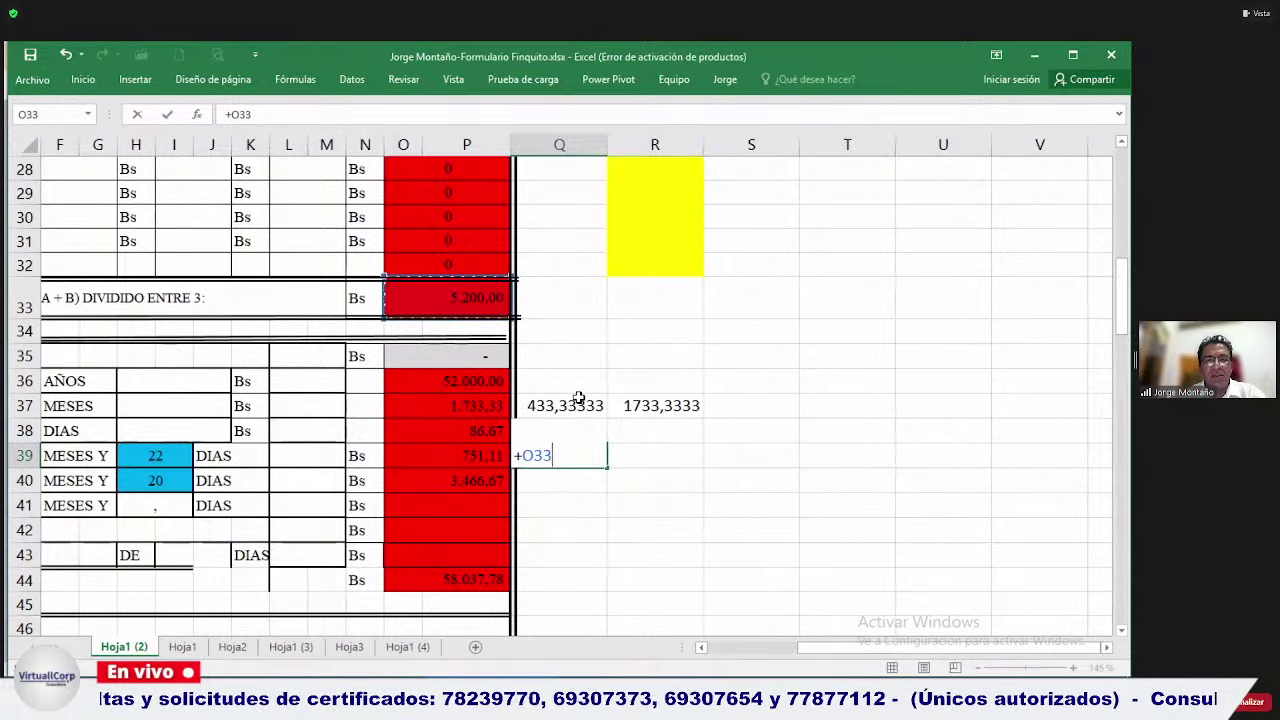
pyautogui.write('/12')
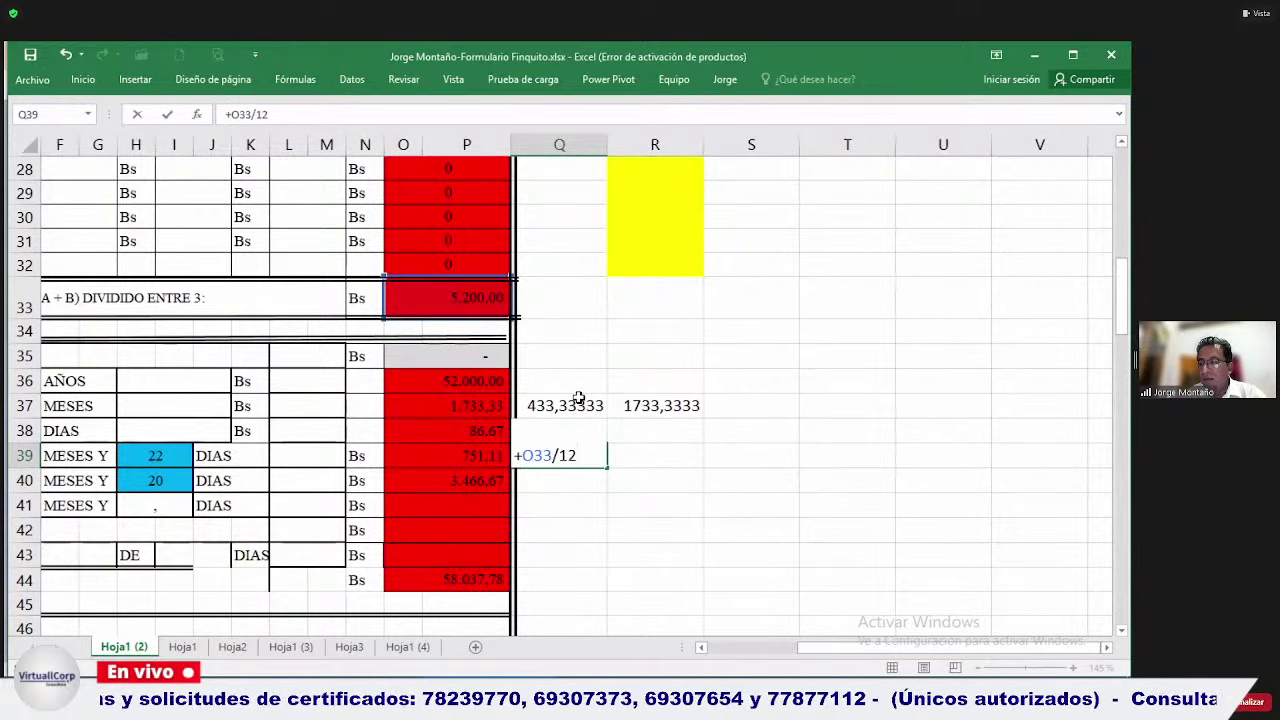
pyautogui.press('Return')
# Calculate the Christmas bonus share for the 22 days in R39 with the formula +O33/360*22.
pyautogui.press('Left')
pyautogui.press('Left')
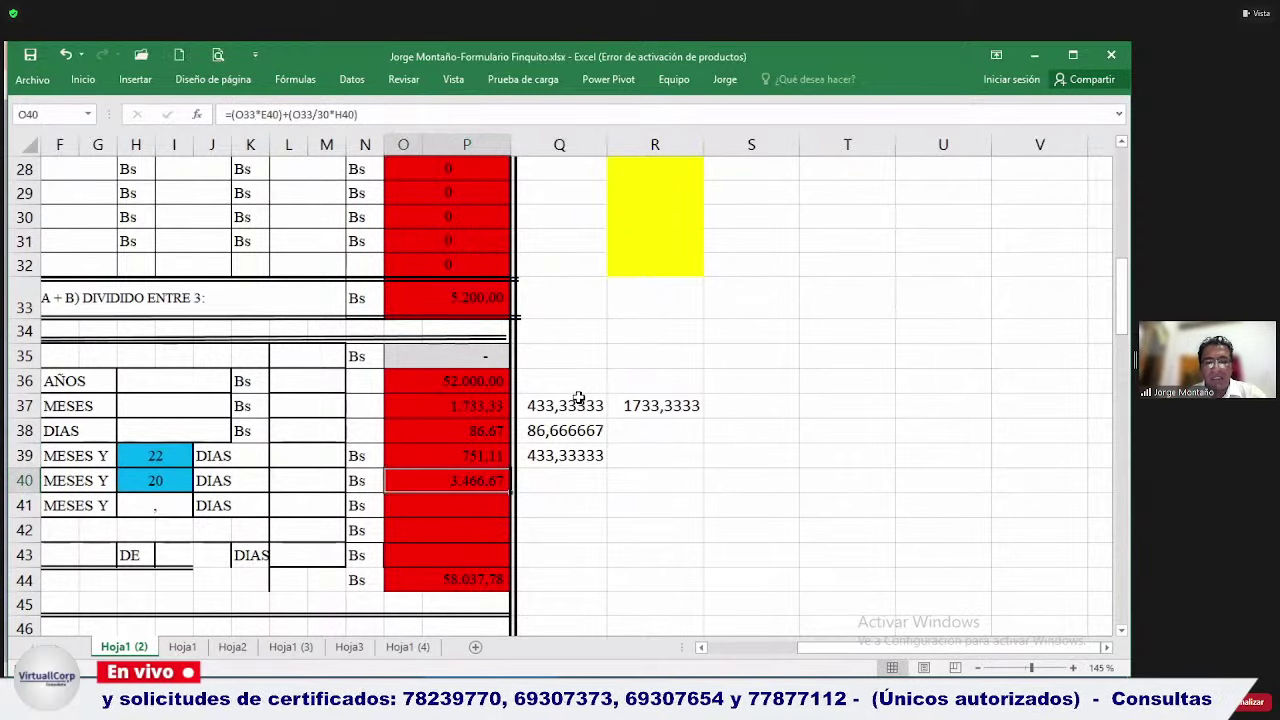
pyautogui.press('Up')
pyautogui.press('Right')
pyautogui.press('Right')
pyautogui.press('Right')
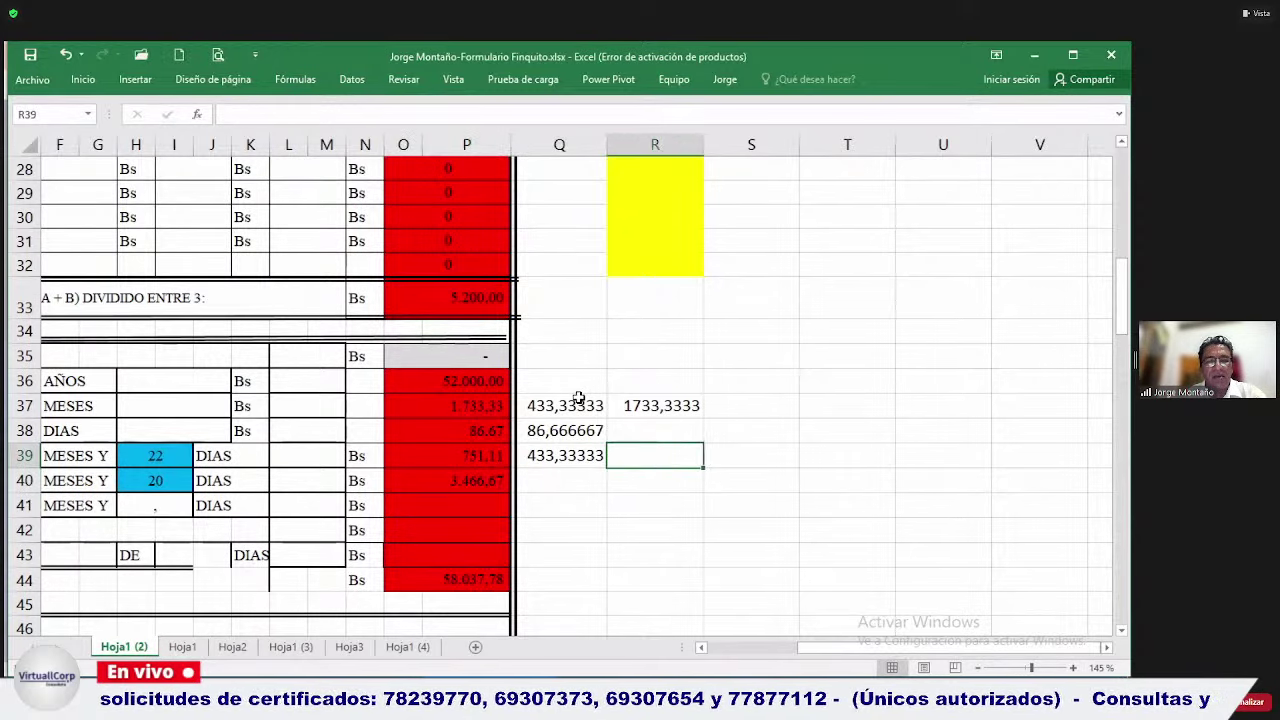
pyautogui.write('+')
pyautogui.press('Up')
pyautogui.press('Up')
pyautogui.press('Up')
pyautogui.press('Up')
pyautogui.press('Up')
pyautogui.press('Up')
pyautogui.press('Left')
pyautogui.press('Left')
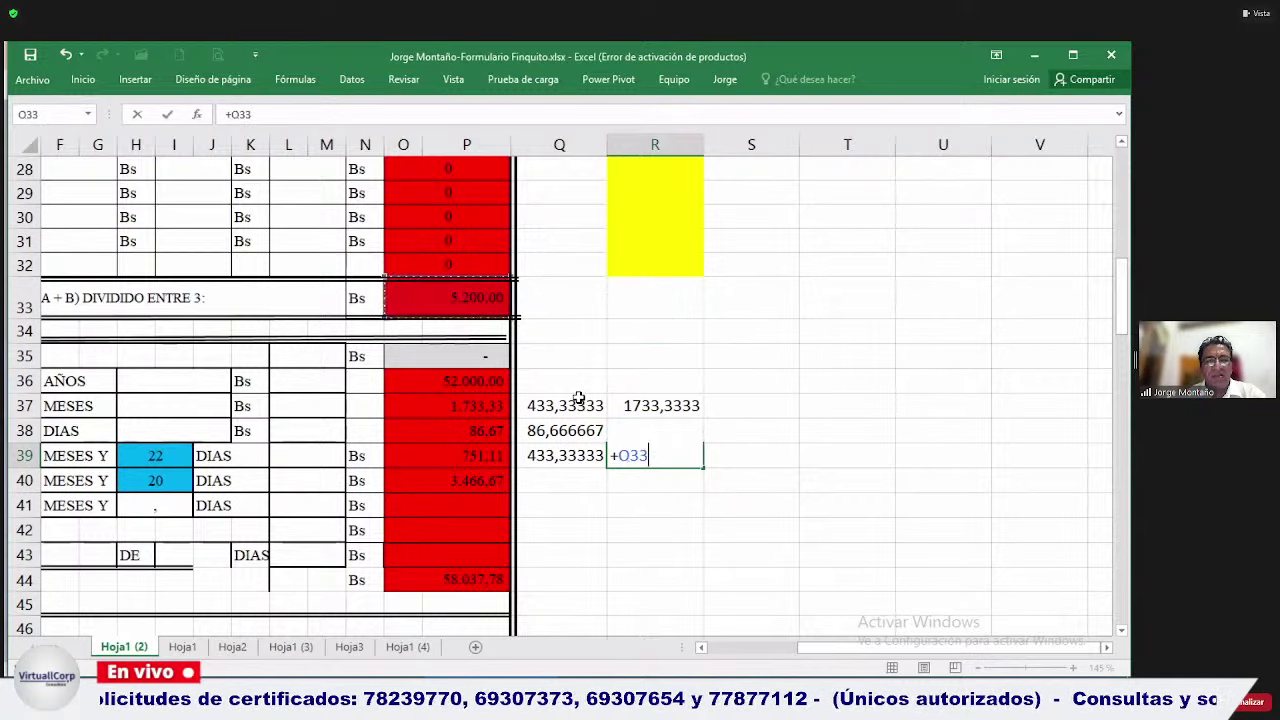
pyautogui.write('/')
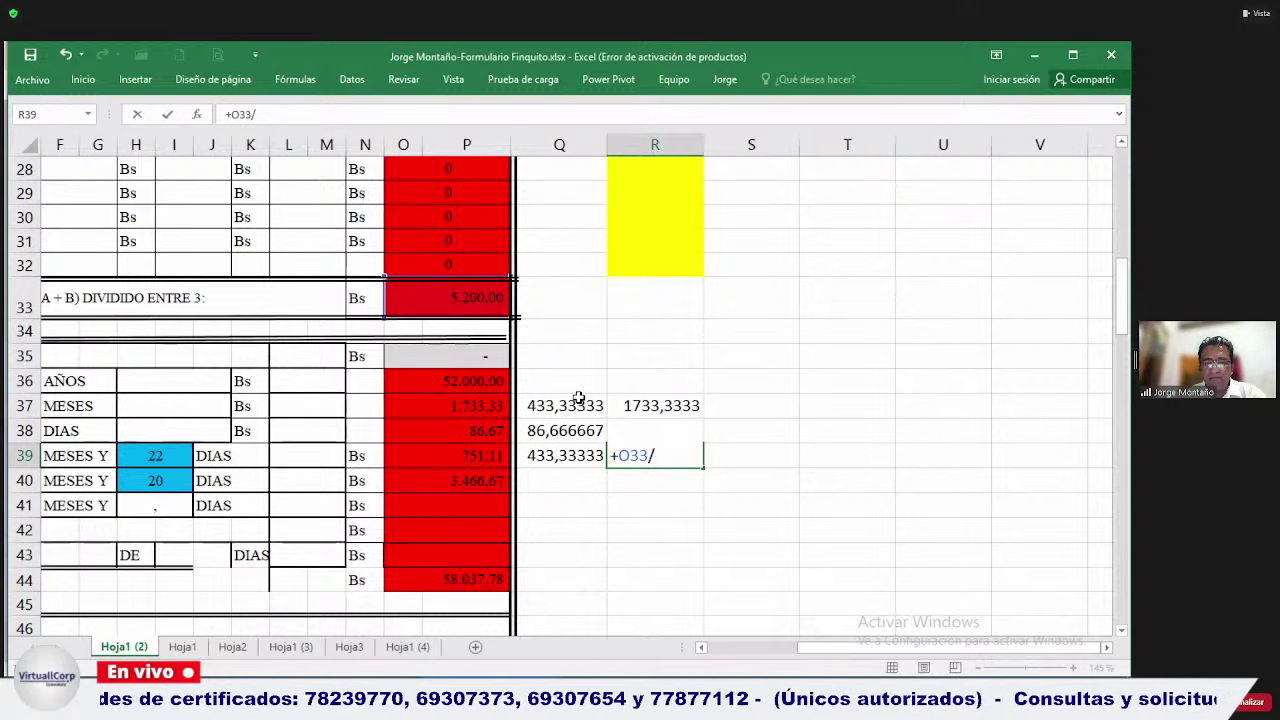
pyautogui.write('360*22')
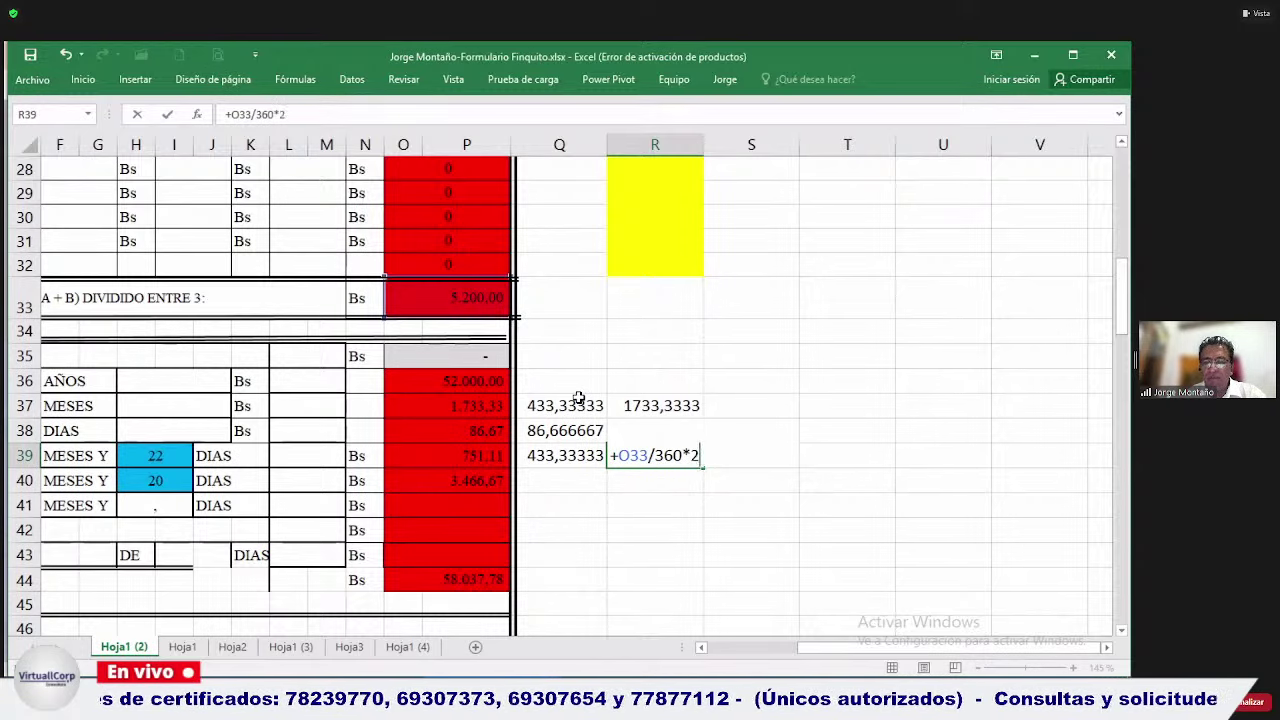
pyautogui.click(447, 480)
# Add the month and day shares of the Christmas bonus in S39 with the formula +Q39+R39.
pyautogui.press('Up')
pyautogui.press('Right')
pyautogui.press('Right')
pyautogui.press('Right')
pyautogui.press('F2')
pyautogui.write('+')
pyautogui.press('Left')
pyautogui.press('Left')
pyautogui.write('+')
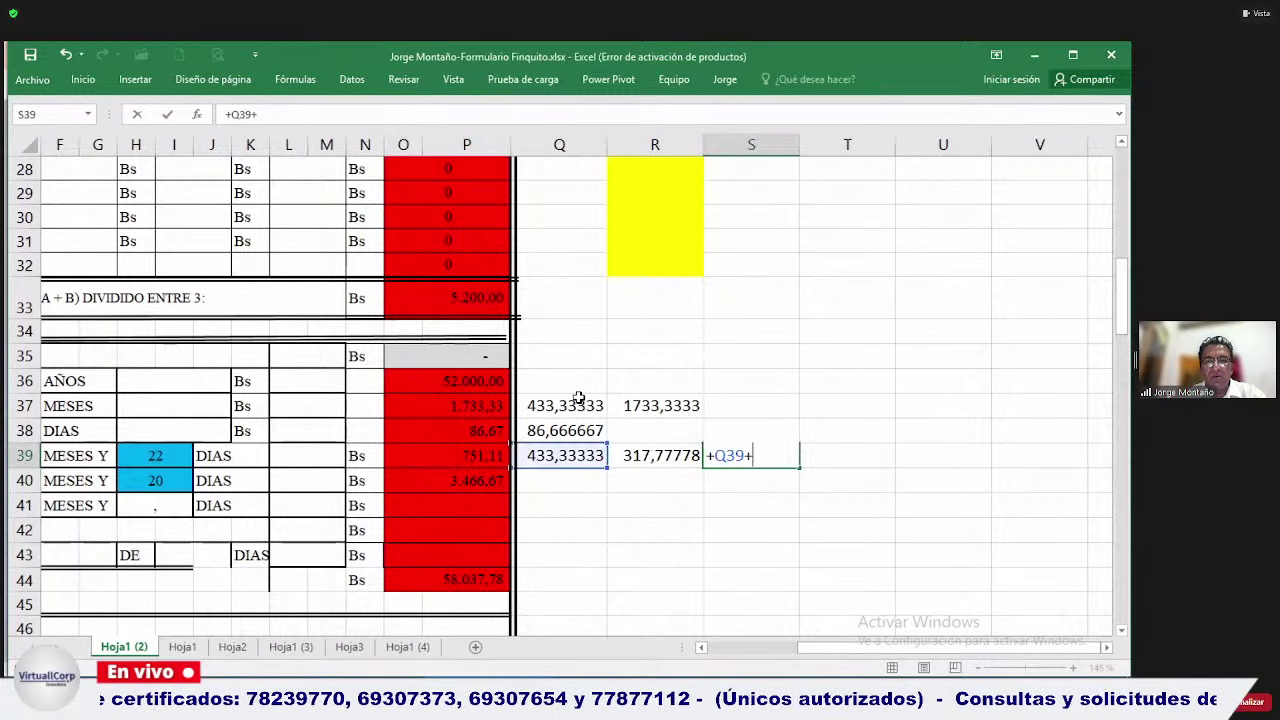
pyautogui.press('Left')
pyautogui.press('Return')
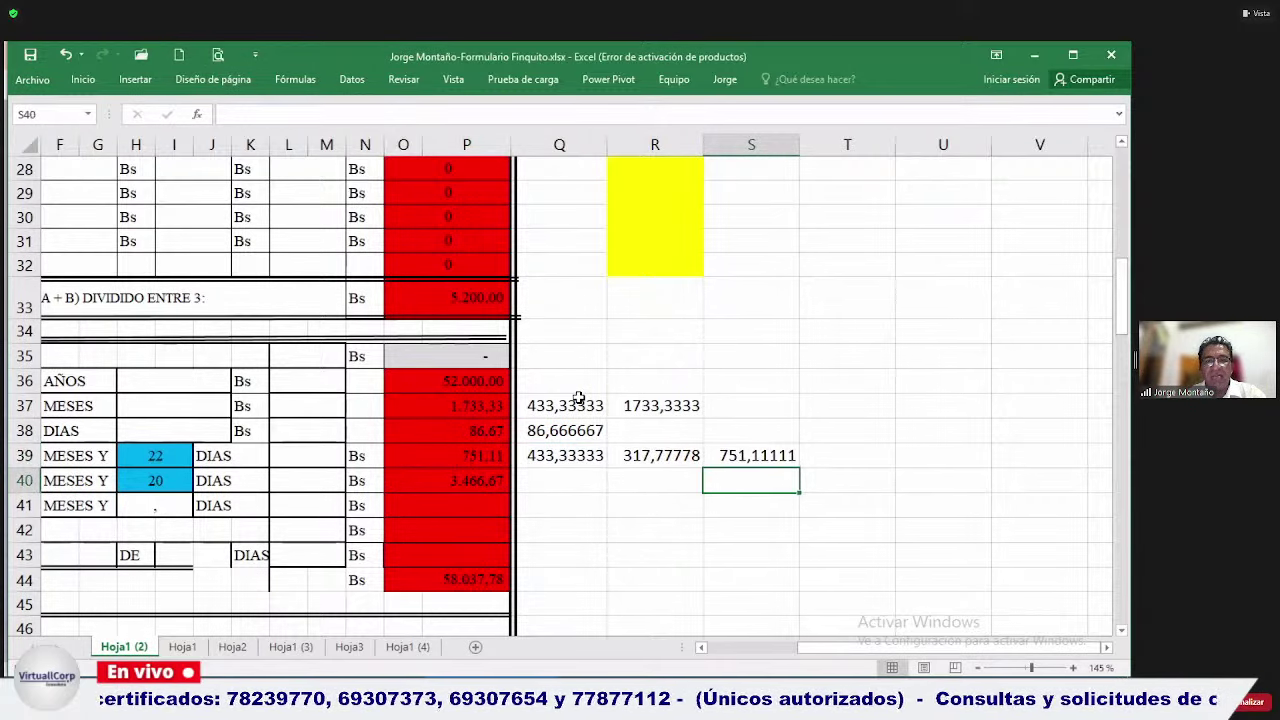
pyautogui.press('Up')
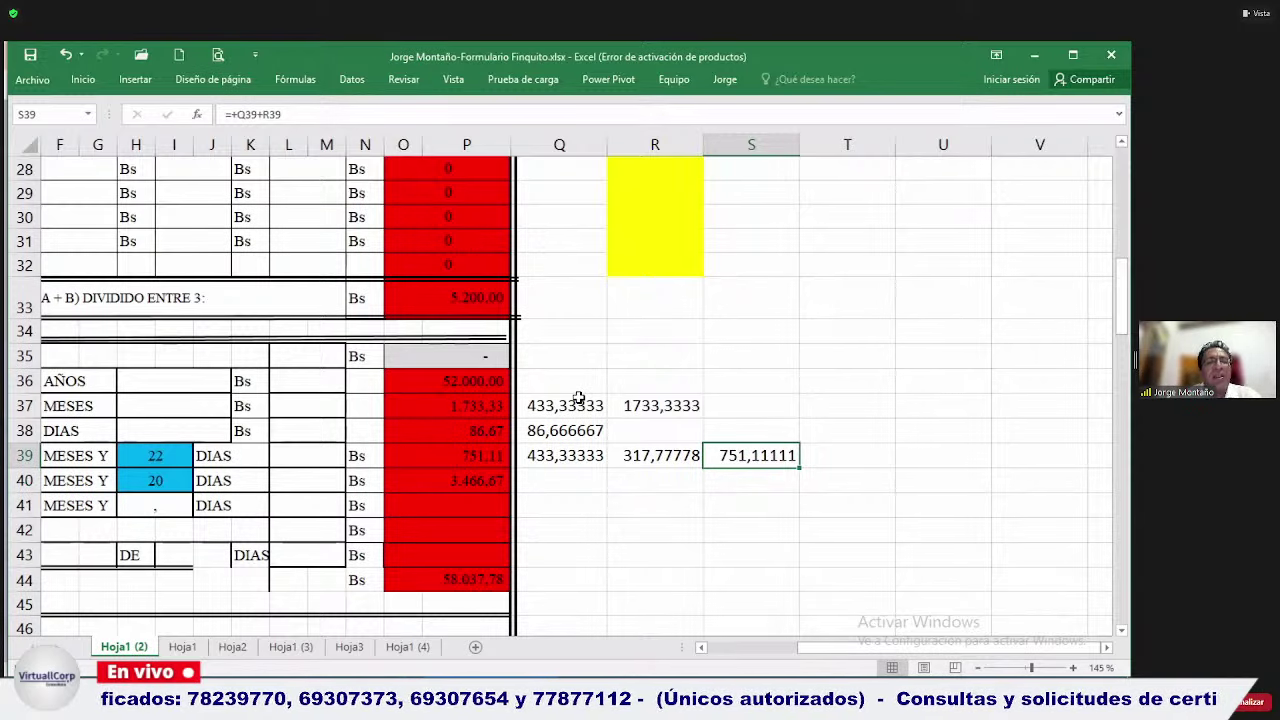
# Compare the side calculations with the form's Christmas bonus row 39, including its months, days and amount.
pyautogui.press('Left')
pyautogui.press('Left')
pyautogui.press('Up')
pyautogui.press('Up')
pyautogui.press('Up')
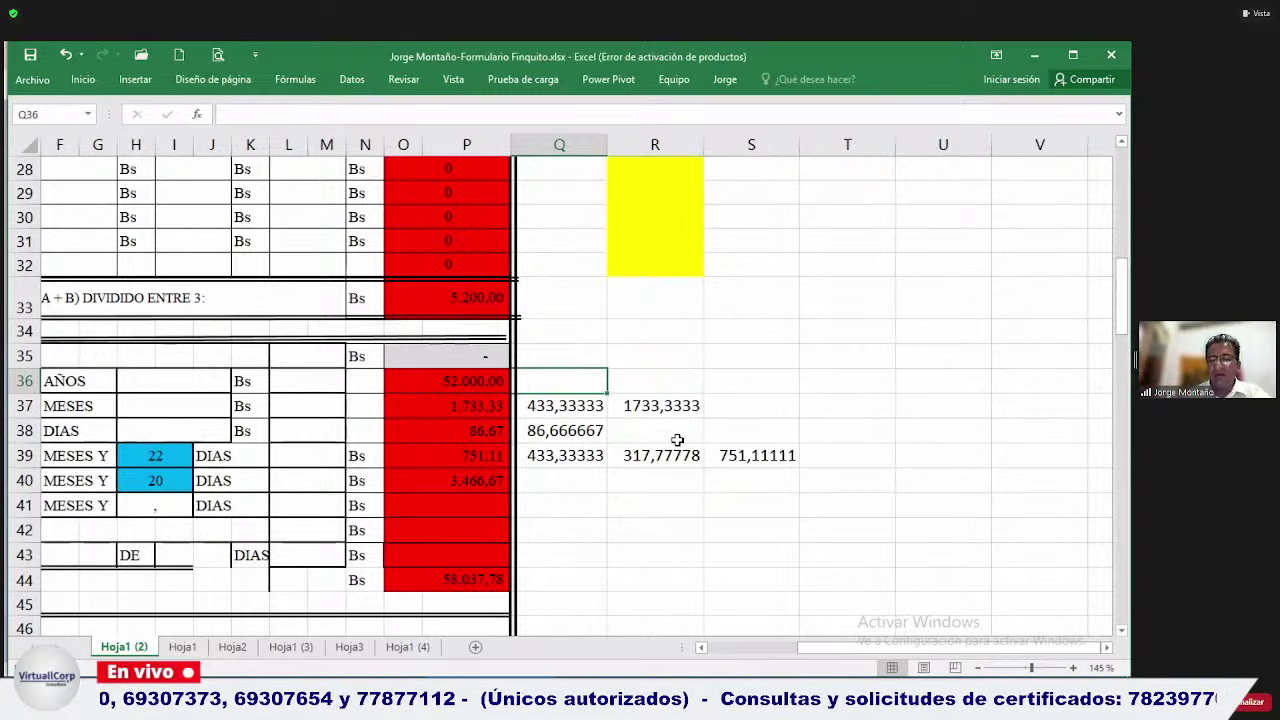
pyautogui.press('Right')
pyautogui.press('Down')
pyautogui.press('Down')
pyautogui.press('Down')
pyautogui.press('Left')
pyautogui.press('Left')
pyautogui.press('Left')
pyautogui.press('Left')
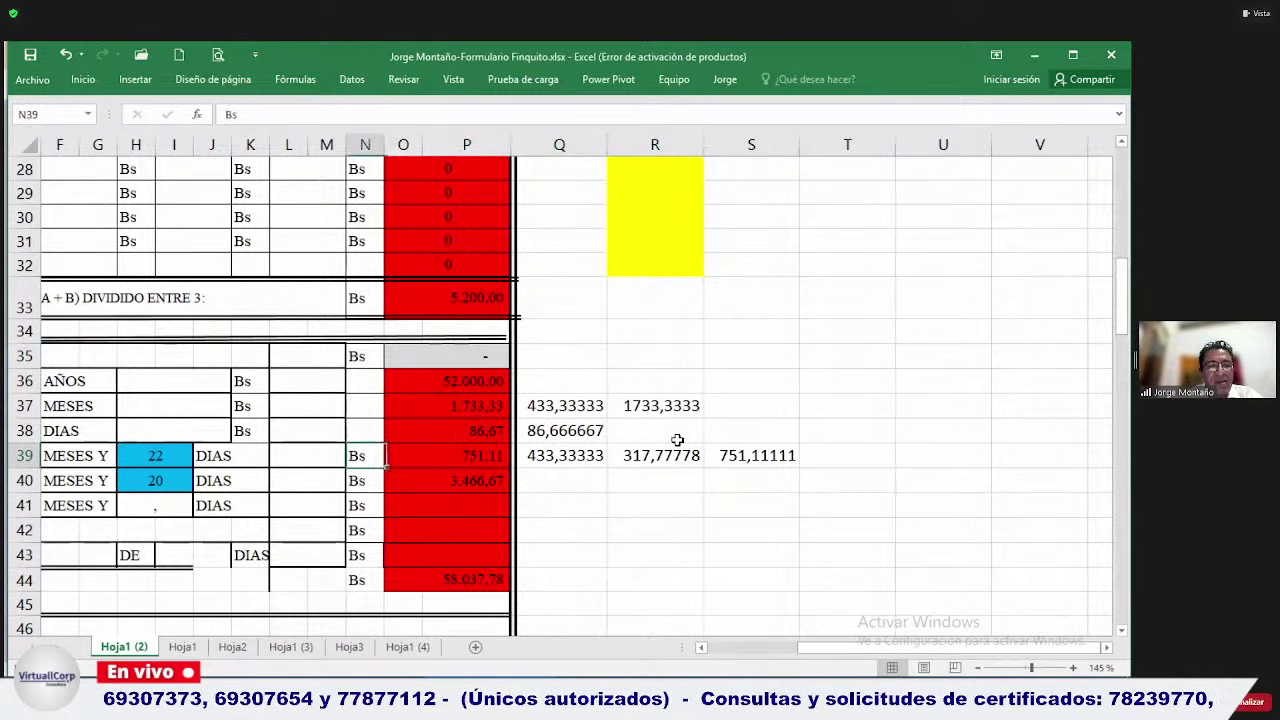
pyautogui.press('Home')
pyautogui.press('Right')
pyautogui.press('Right')
pyautogui.press('Right')
pyautogui.press('Right')
pyautogui.press('Right')
pyautogui.press('Right')
pyautogui.press('Right')
pyautogui.press('Right')
pyautogui.press('Right')
pyautogui.press('Right')
pyautogui.press('Right')
pyautogui.press('Right')
pyautogui.press('Right')
pyautogui.press('Right')
pyautogui.press('Right')
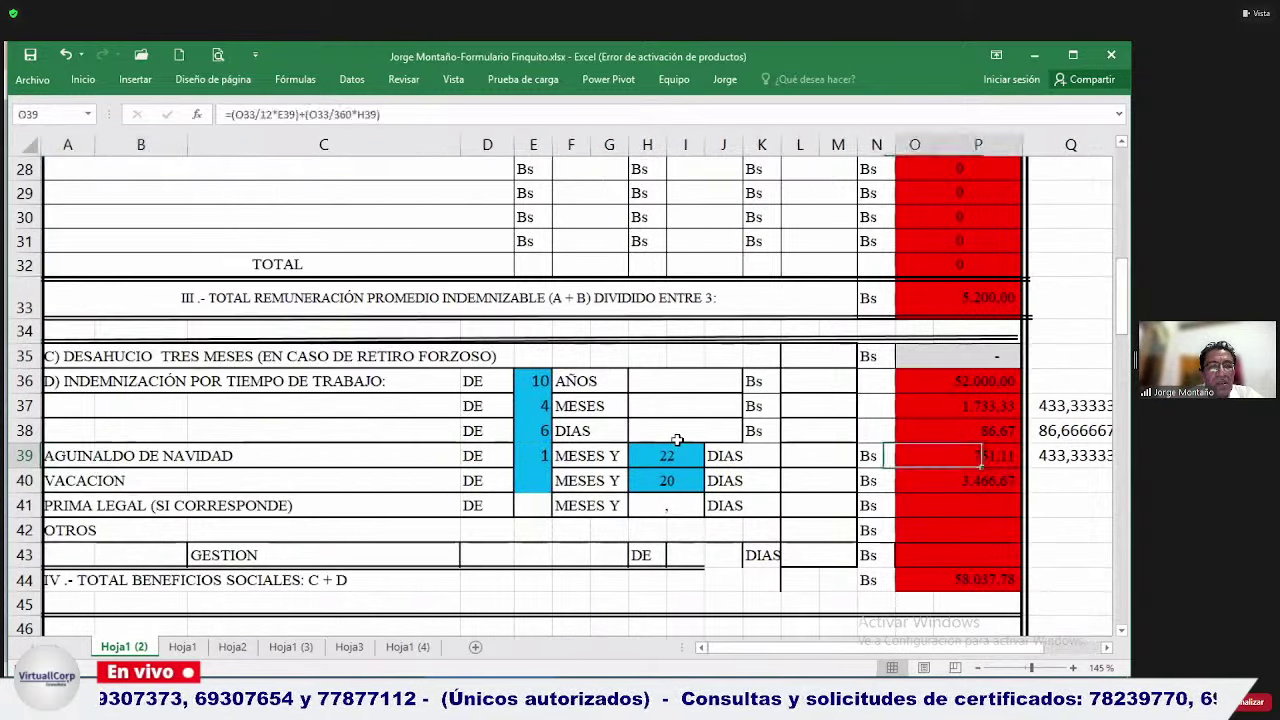
pyautogui.press('Right')
pyautogui.press('Right')
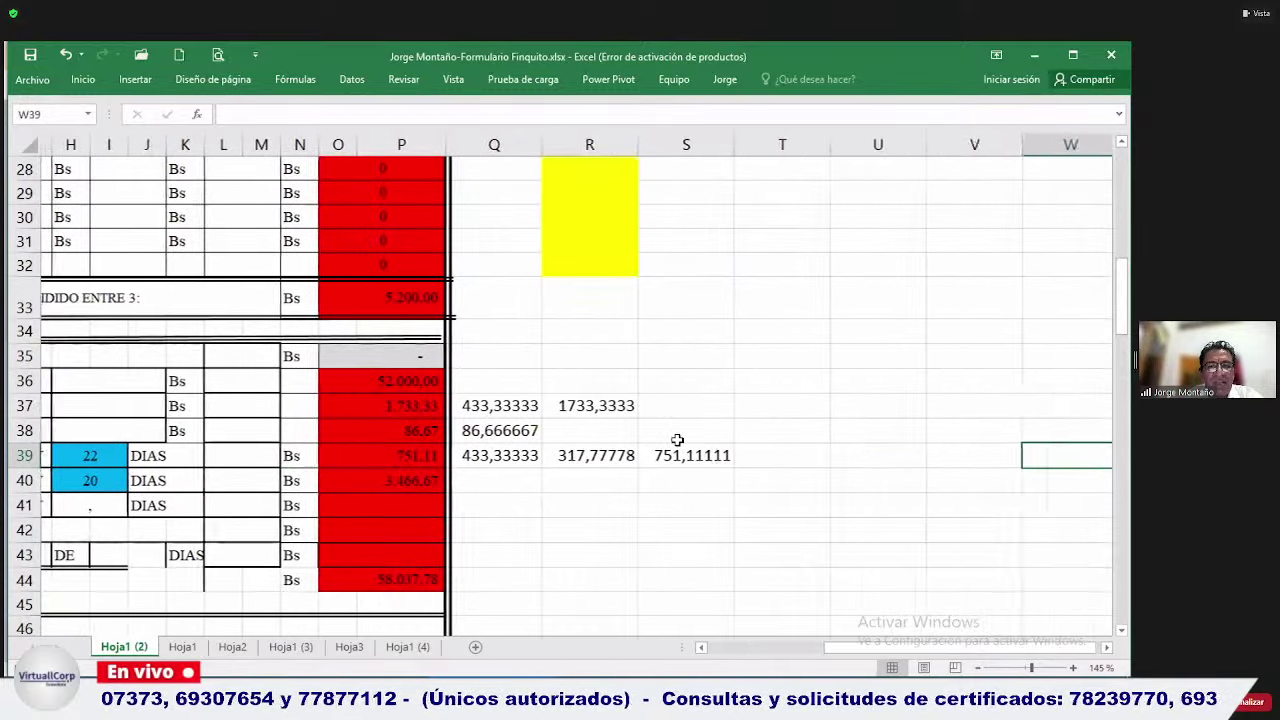
# Clear the side calculations for the indemnity and Christmas bonus in Q37:S39.
pyautogui.press('Left')
pyautogui.press('Up')
pyautogui.press('Up')
pyautogui.press('Left')
pyautogui.press('Left')
pyautogui.hotkey('shift', 'Down')
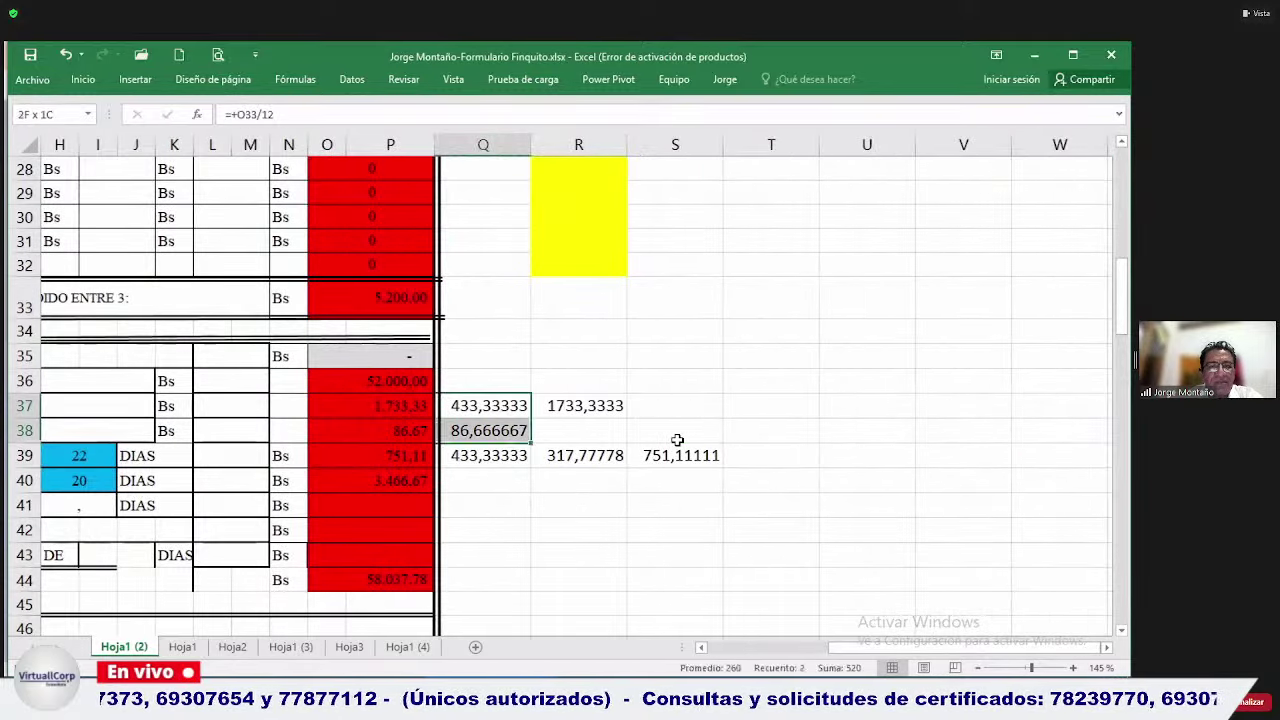
pyautogui.hotkey('shift', 'Down')
pyautogui.hotkey('shift', 'Right')
pyautogui.hotkey('shift', 'Right')
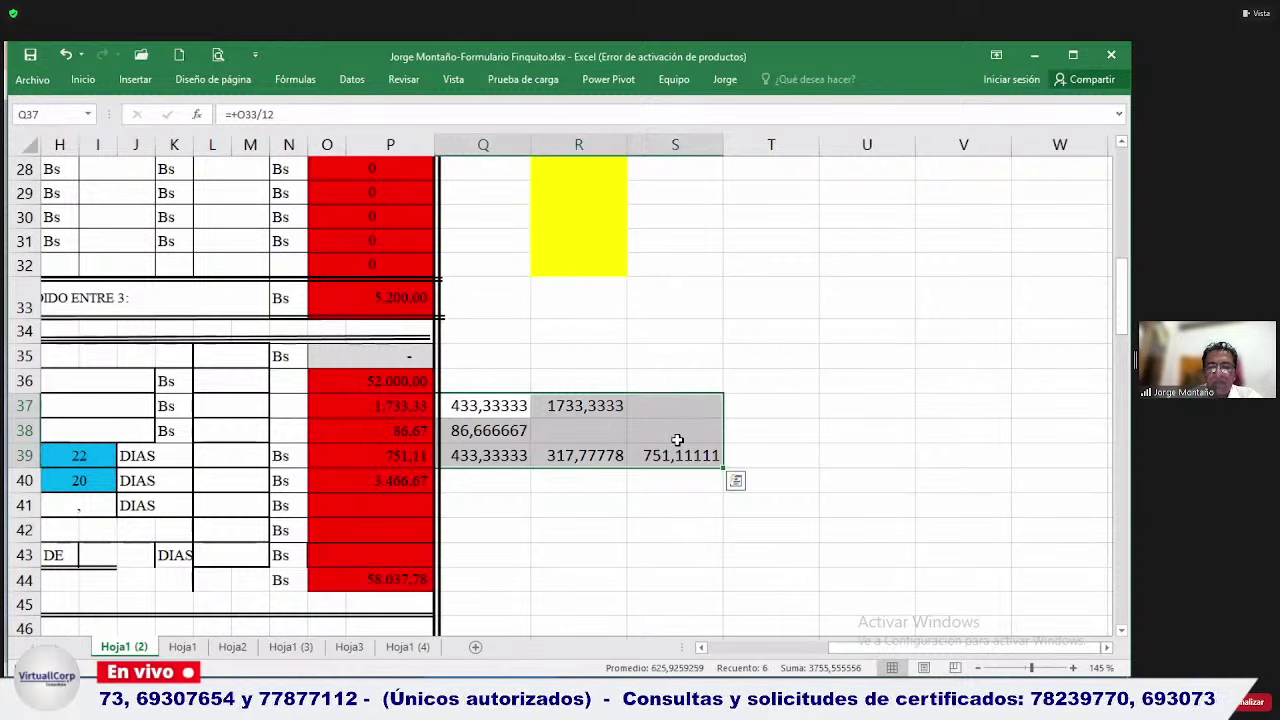
pyautogui.press('Delete')
# Calculate the daily rate for the vacation payment in Q40 with the formula +O33/30.
pyautogui.press('Down')
pyautogui.press('Down')
pyautogui.press('Down')
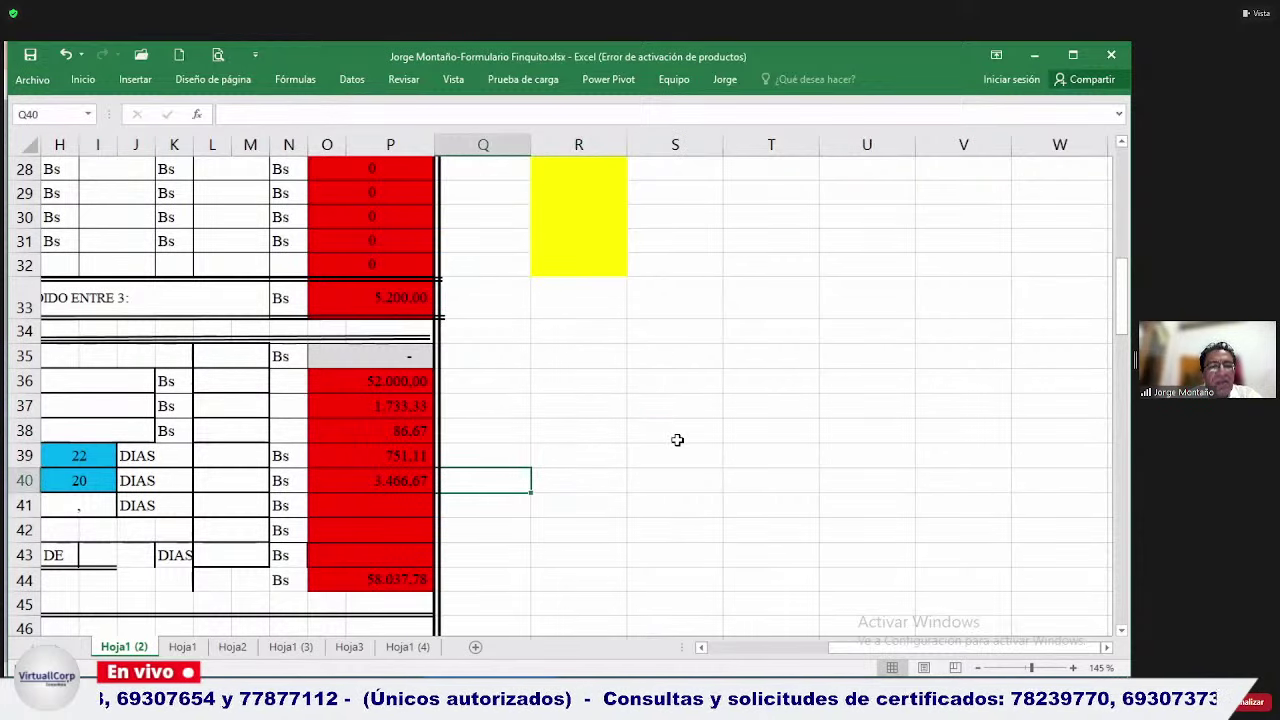
pyautogui.write('+')
pyautogui.press('Up')
pyautogui.press('Up')
pyautogui.press('Up')
pyautogui.press('Up')
pyautogui.press('Up')
pyautogui.press('Up')
pyautogui.press('Up')
pyautogui.press('Left')
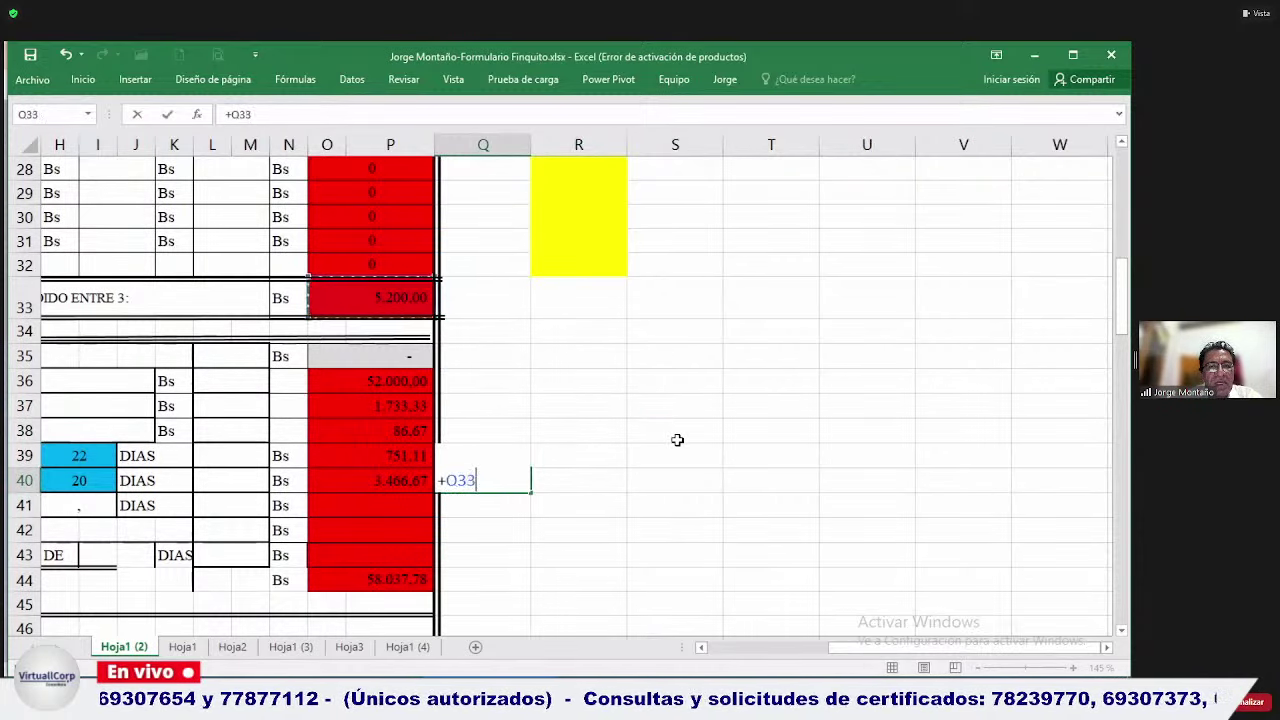
pyautogui.write('/30')
pyautogui.hotkey('ctrl', 'Return')
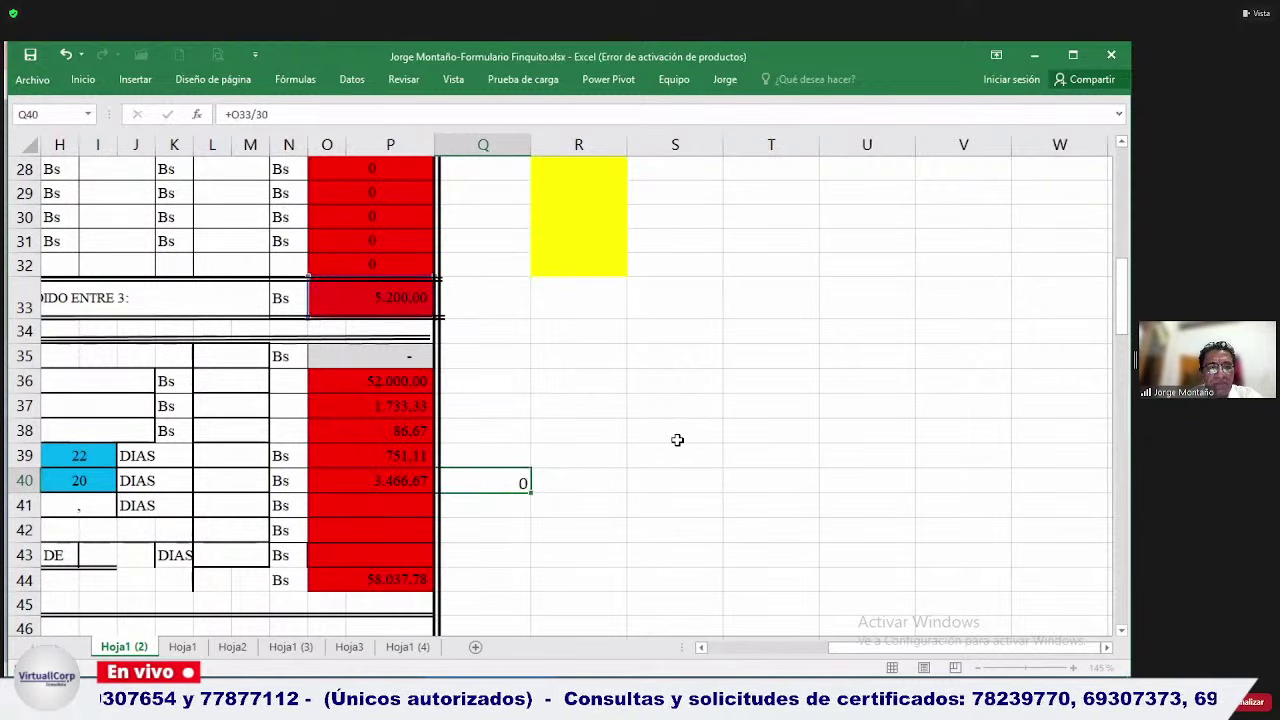
# Multiply the daily rate by the 20 vacation days in R40 with the formula +Q40*20.
pyautogui.press('Left')
pyautogui.press('Right')
pyautogui.press('Right')
pyautogui.write('+')
pyautogui.press('Left')
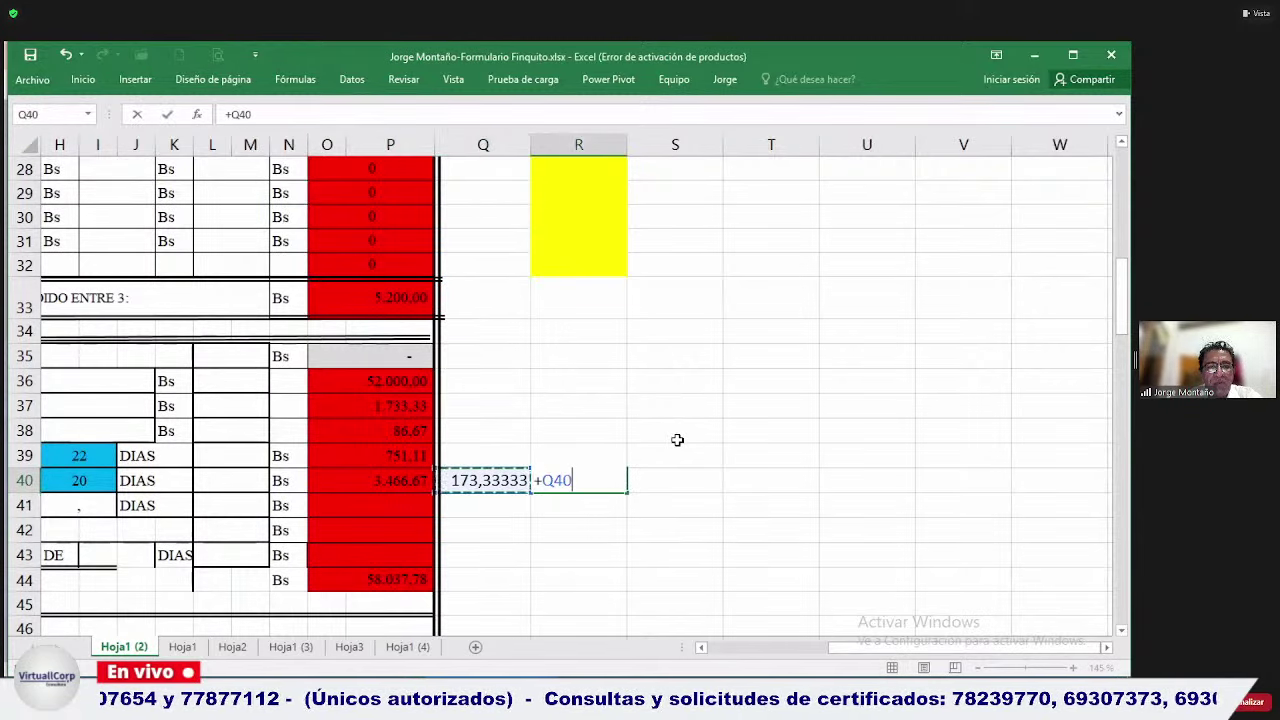
pyautogui.write('*20')
pyautogui.press('Return')
pyautogui.press('Up')
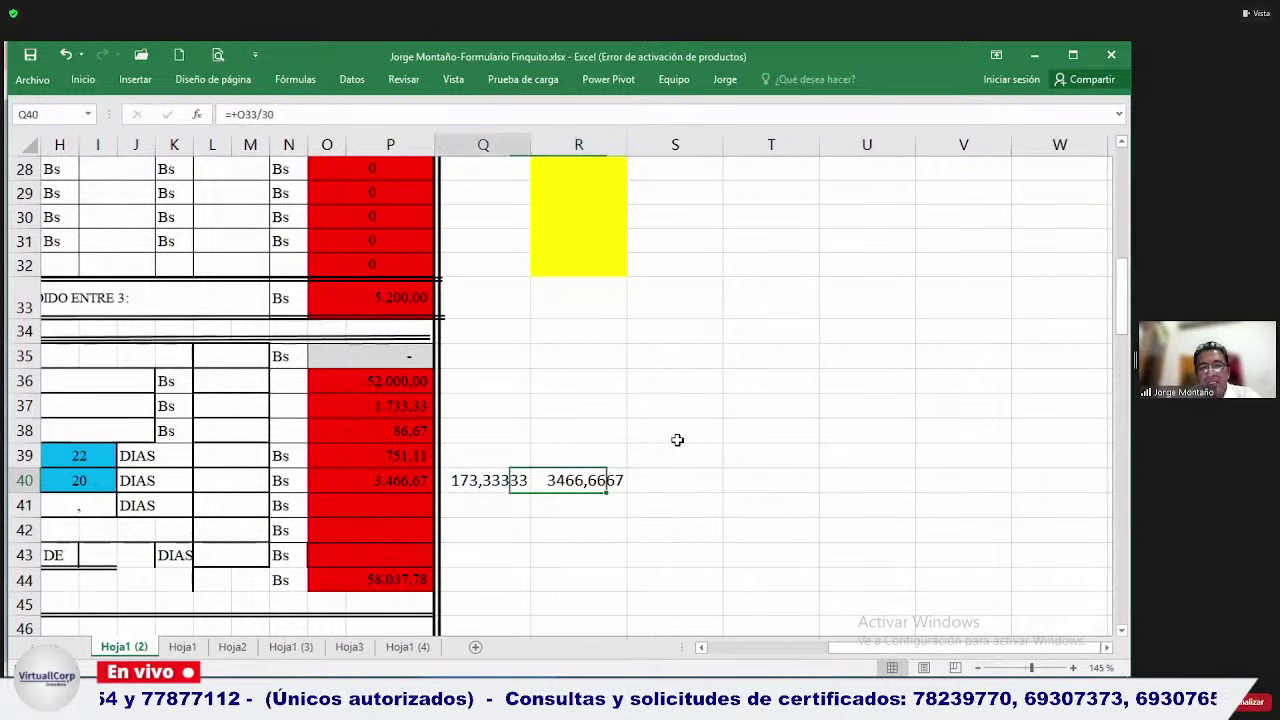
# Clear the vacation side calculations in Q40:R40.
pyautogui.press('Left')
pyautogui.hotkey('shift', 'Right')
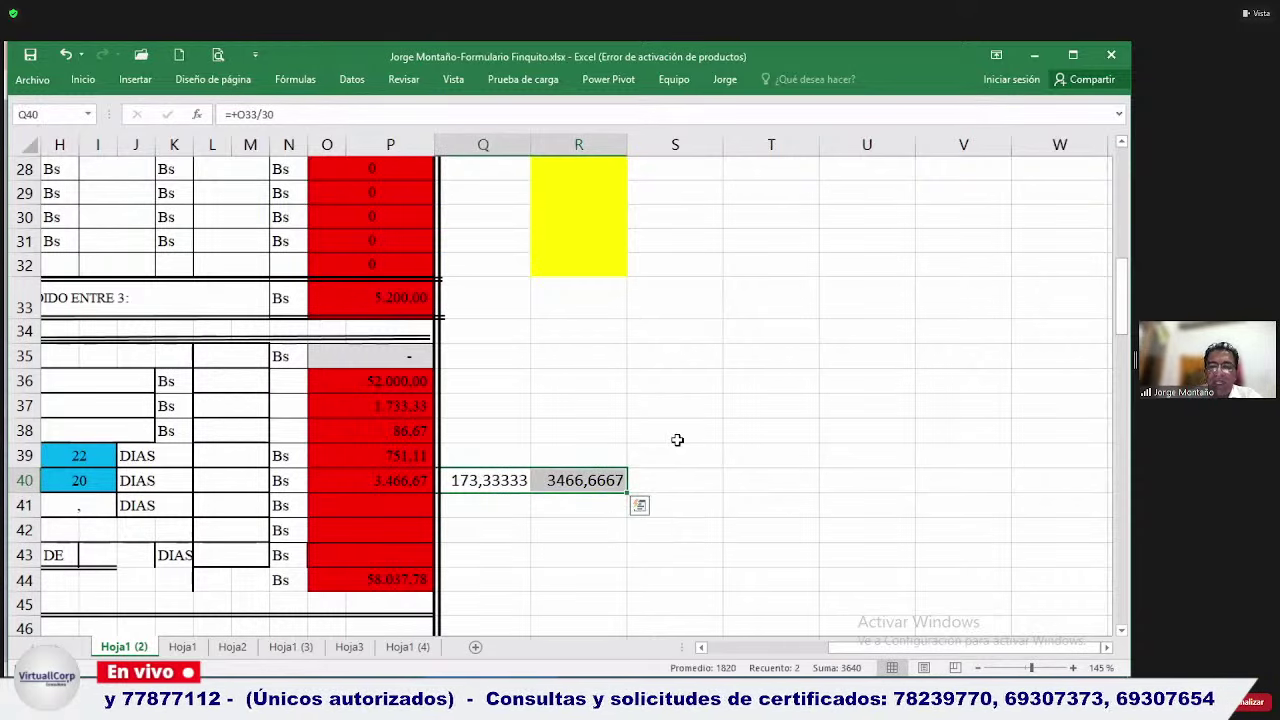
pyautogui.press('Delete')
pyautogui.press('Down')
pyautogui.press('Down')
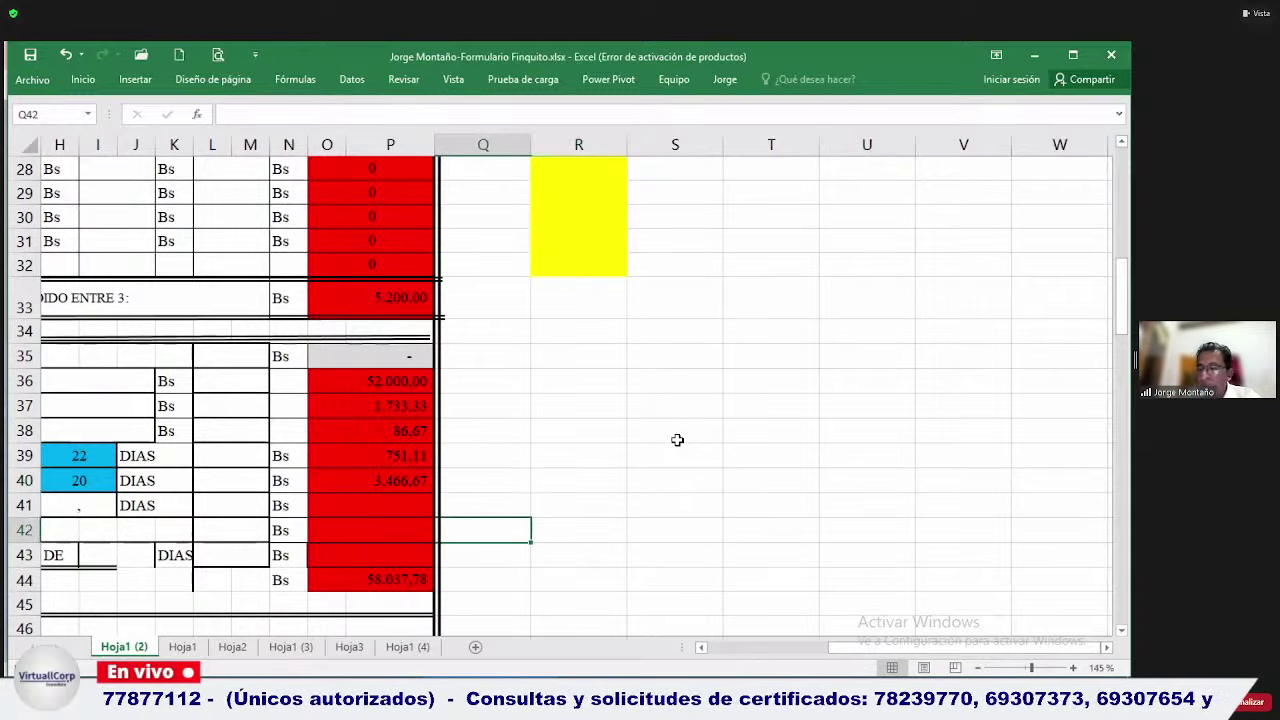
# Review the rest of the form from the total benefits through deductions, net amount payable and payment method to the worker's declaration.
pyautogui.press('Left')
pyautogui.press('Left')
pyautogui.press('Home')
pyautogui.press('Down')
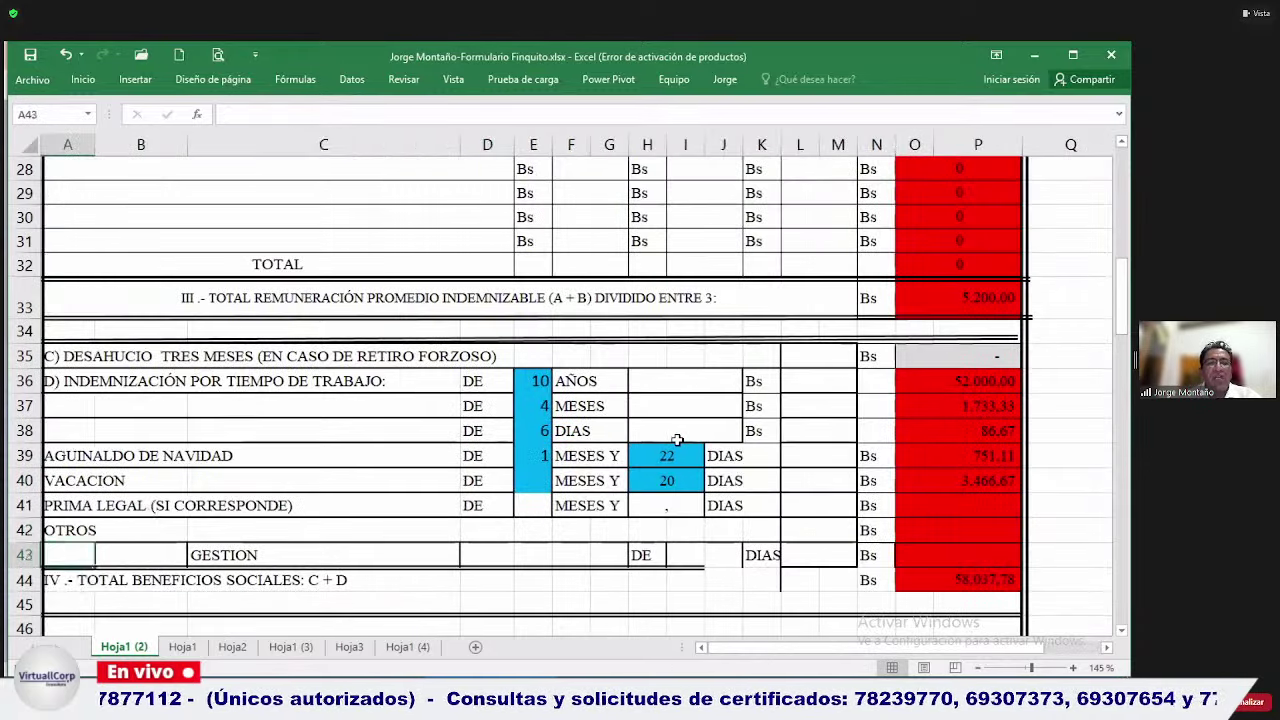
pyautogui.press('Down')
pyautogui.press('Down')
pyautogui.press('Down')
pyautogui.press('Down')
pyautogui.press('Down')
pyautogui.press('Down')
pyautogui.press('Down')
pyautogui.press('Down')
pyautogui.press('Down')
pyautogui.press('Down')
pyautogui.press('Down')
pyautogui.press('Down')
pyautogui.press('Down')
pyautogui.press('Down')
pyautogui.press('Down')
pyautogui.press('Down')
pyautogui.press('Down')
pyautogui.press('Down')
pyautogui.press('Down')
pyautogui.press('Down')
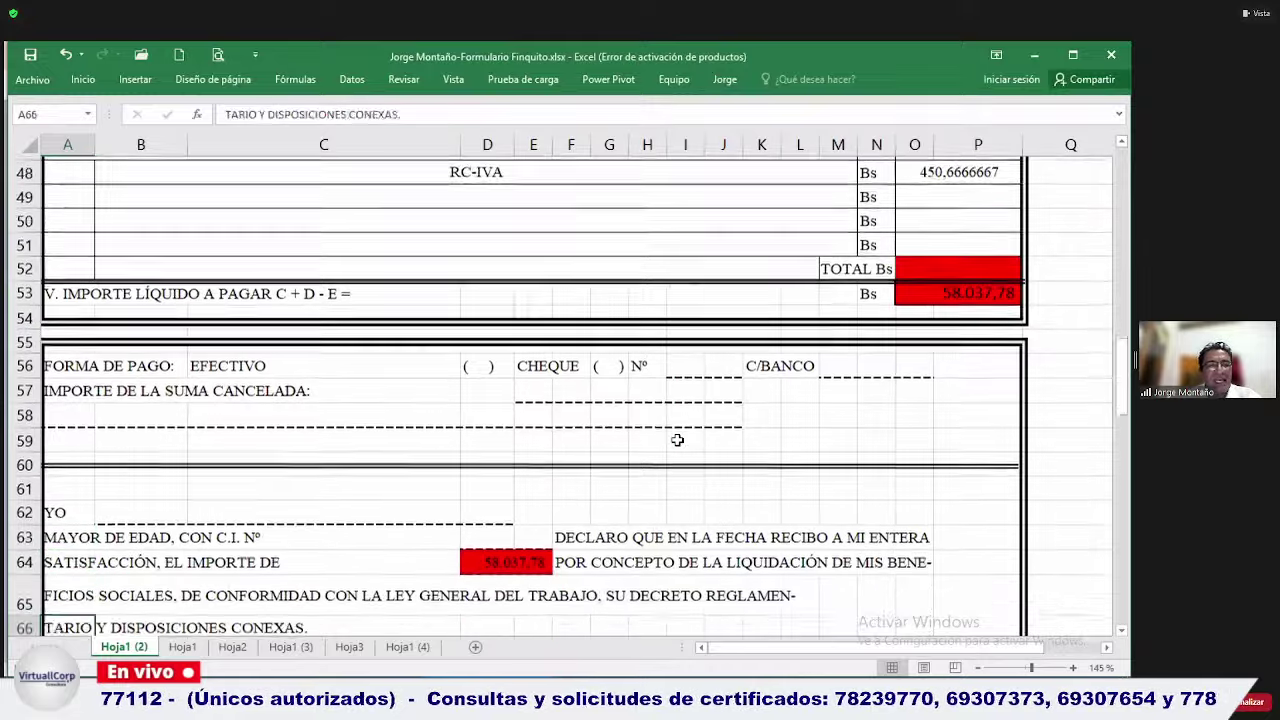
# Review the end of the form from the worker's declaration to the place and date line, and return to the net amount payable.
pyautogui.press('Down')
pyautogui.press('Down')
pyautogui.press('Down')
pyautogui.press('Down')
pyautogui.press('Down')
pyautogui.press('Down')
pyautogui.press('Down')
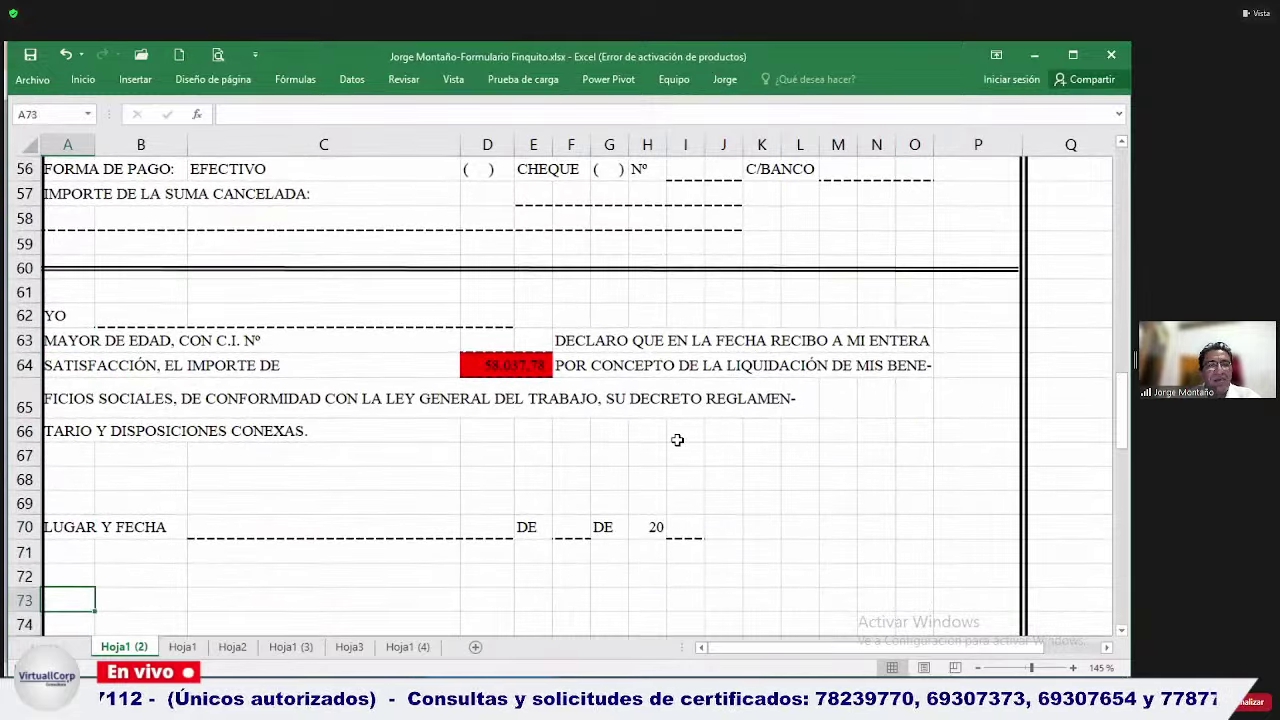
pyautogui.press('Up')
pyautogui.press('Up')
pyautogui.press('Up')
pyautogui.press('Up')
pyautogui.press('Up')
pyautogui.press('Up')
pyautogui.press('Up')
pyautogui.press('Up')
pyautogui.press('Up')
pyautogui.press('Up')
pyautogui.press('Up')
pyautogui.press('Up')
pyautogui.press('Up')
pyautogui.press('Up')
pyautogui.press('Up')
pyautogui.press('Up')
pyautogui.press('Up')
pyautogui.press('Up')
pyautogui.press('Up')
pyautogui.press('Up')
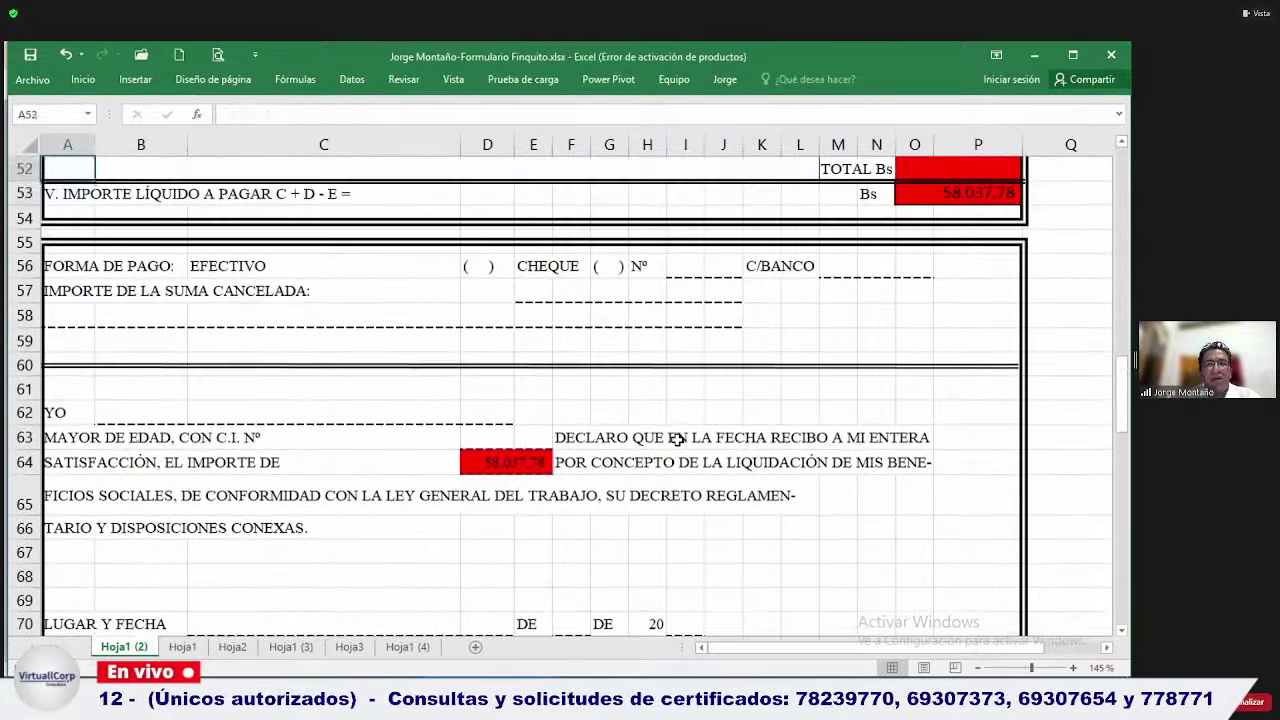
# Examine the payment method section and the identification lines of the worker's declaration.
pyautogui.press('Down')
pyautogui.press('Down')
pyautogui.press('Down')
pyautogui.press('Right')
pyautogui.press('Right')
pyautogui.press('Right')
pyautogui.press('Right')
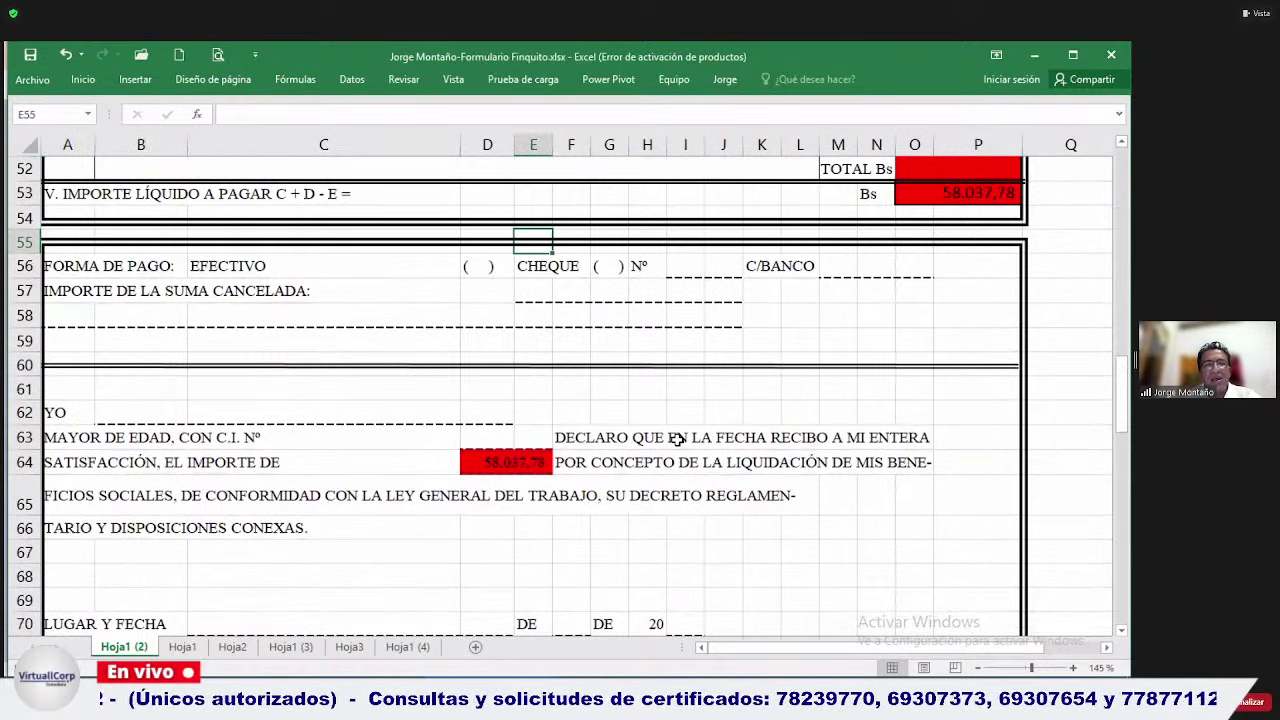
pyautogui.press('Left')
pyautogui.press('Left')
pyautogui.press('Left')
pyautogui.press('Left')
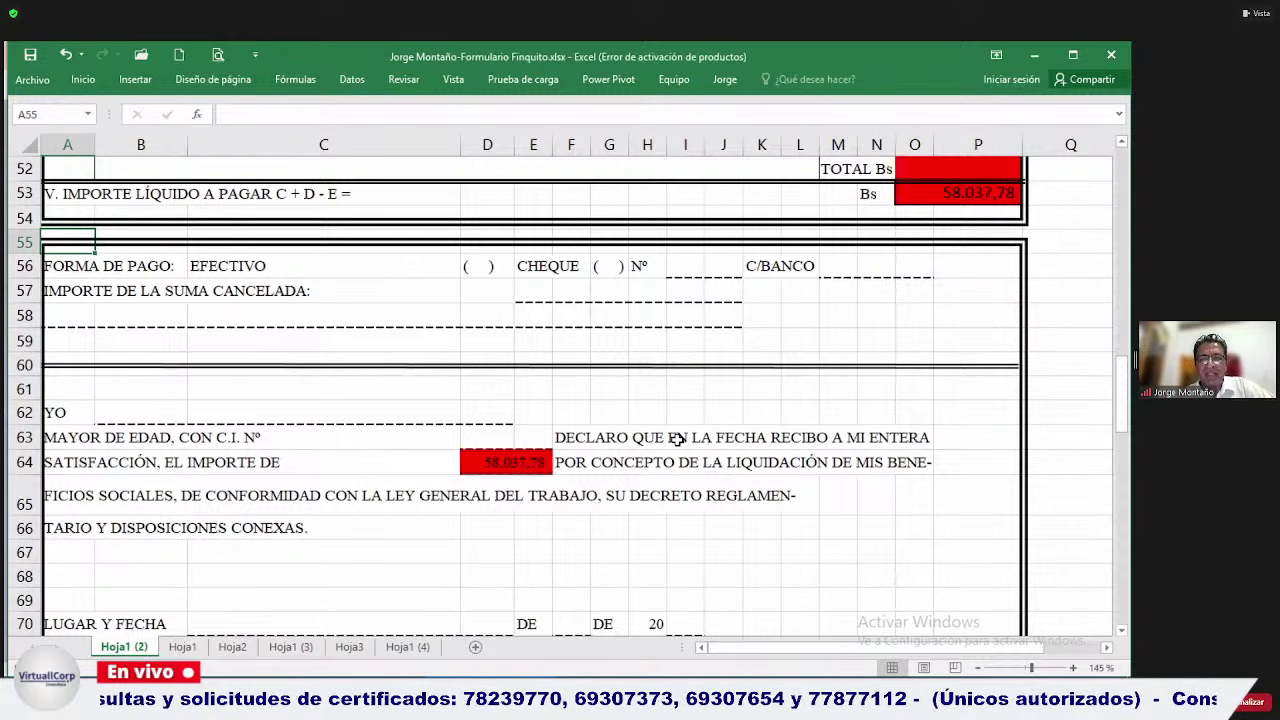
pyautogui.press('Down')
pyautogui.press('Down')
pyautogui.press('Down')
pyautogui.press('Down')
pyautogui.press('Down')
pyautogui.press('Down')
pyautogui.press('Down')
pyautogui.press('Down')
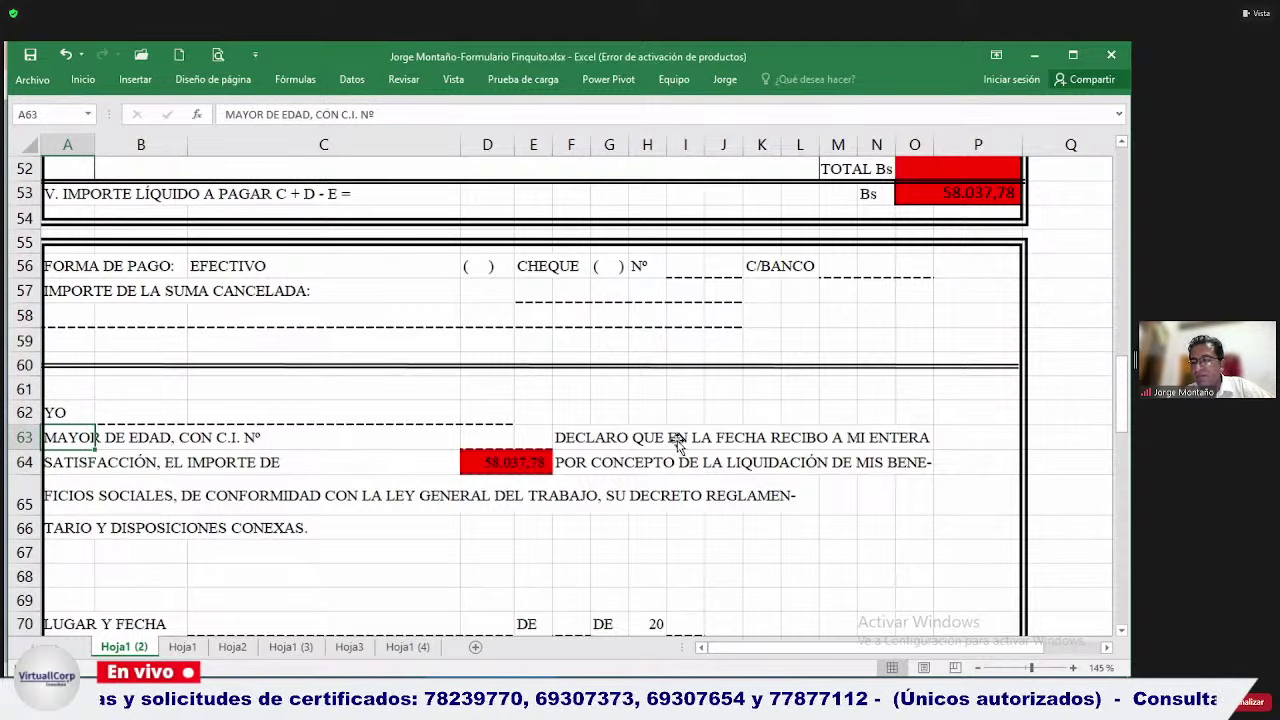
# Review the form from the general data through the average indemnifiable pay to the social benefits rows.
pyautogui.press('Up')
pyautogui.press('Up')
pyautogui.press('Up')
pyautogui.press('Up')
pyautogui.press('Up')
pyautogui.press('Up')
pyautogui.press('Up')
pyautogui.press('Up')
pyautogui.press('Up')
pyautogui.press('Up')
pyautogui.press('Up')
pyautogui.press('Up')
pyautogui.press('Up')
pyautogui.press('Up')
pyautogui.press('Up')
pyautogui.press('Up')
pyautogui.press('Up')
pyautogui.press('Up')
pyautogui.press('Up')
pyautogui.press('Up')
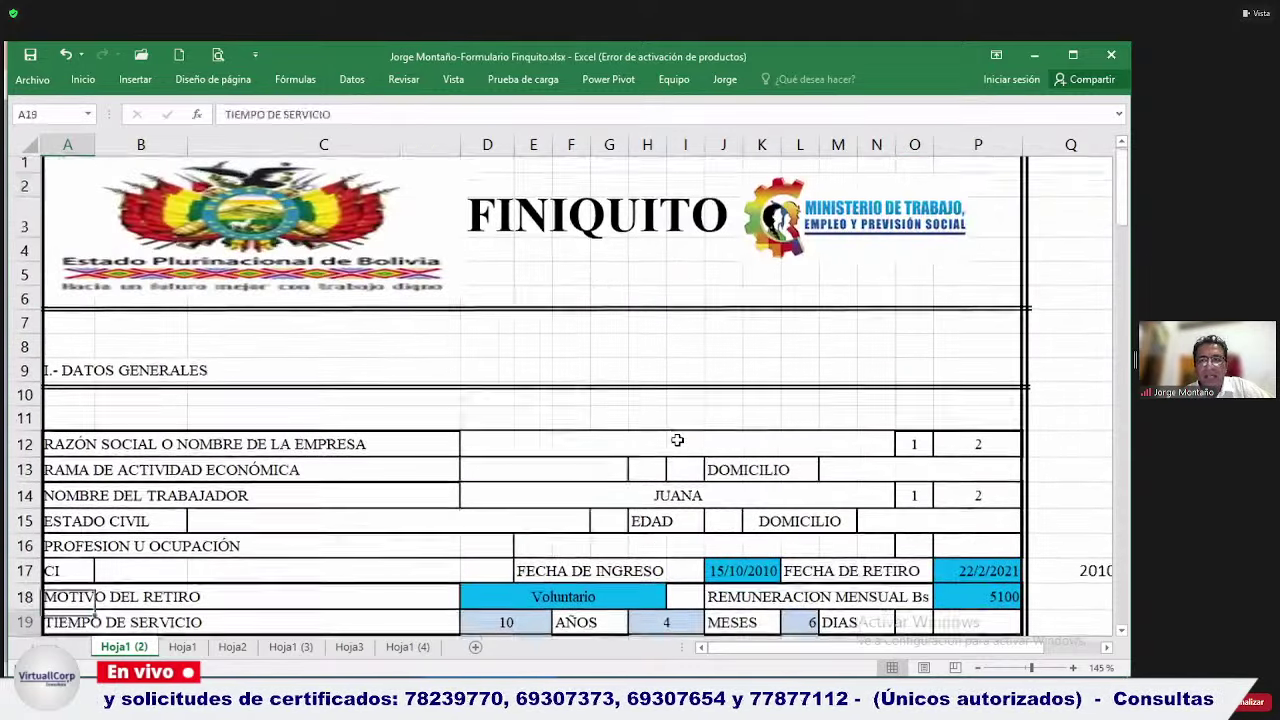
pyautogui.press('Down')
pyautogui.press('Down')
pyautogui.press('Down')
pyautogui.press('Down')
pyautogui.press('Down')
pyautogui.press('Down')
pyautogui.press('Down')
pyautogui.press('Down')
pyautogui.press('Down')
pyautogui.press('Down')
pyautogui.press('Down')
pyautogui.press('Down')
pyautogui.press('Down')
pyautogui.press('Down')
pyautogui.press('Down')
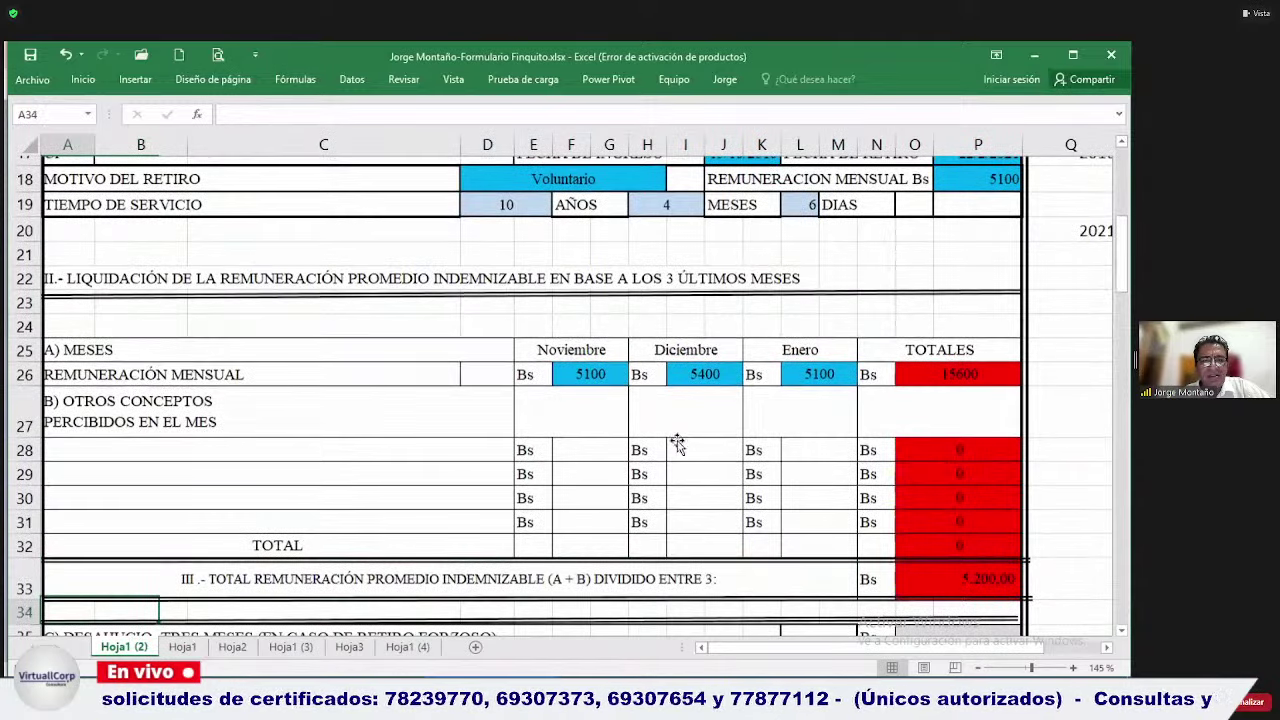
pyautogui.press('Down')
pyautogui.press('Down')
pyautogui.press('Down')
pyautogui.press('Down')
pyautogui.press('Down')
pyautogui.press('Down')
pyautogui.press('Down')
pyautogui.press('Down')
pyautogui.press('Down')
pyautogui.press('Down')
pyautogui.press('Down')
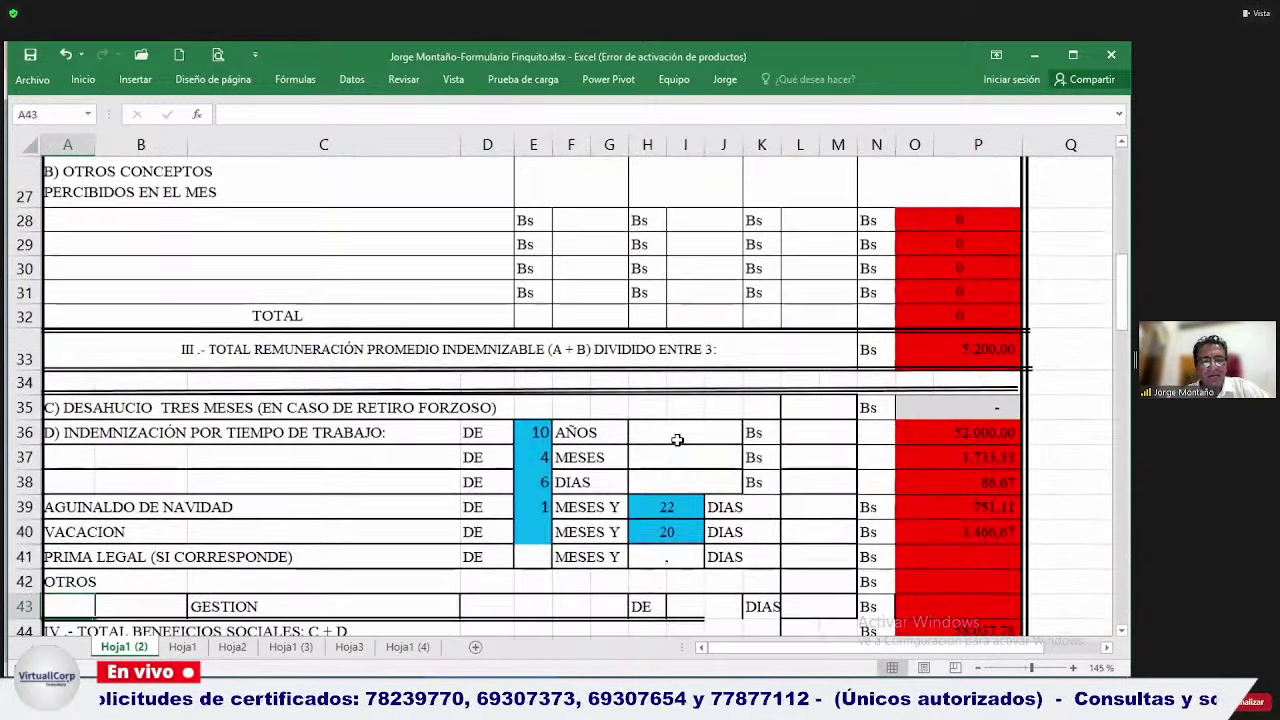
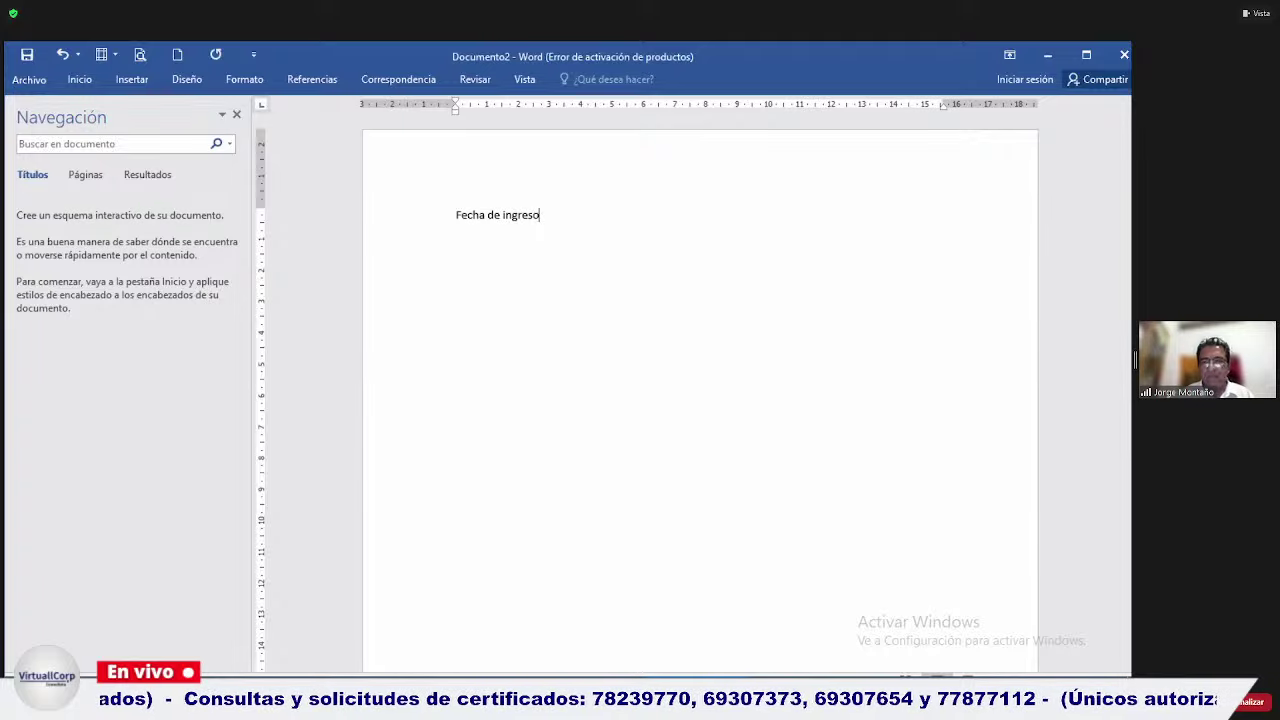
# In the Word document, close the navigation pane and complete the "Fecha de ingreso:" line with the tab-aligned date 1/4/2018.
pyautogui.click(236, 114)
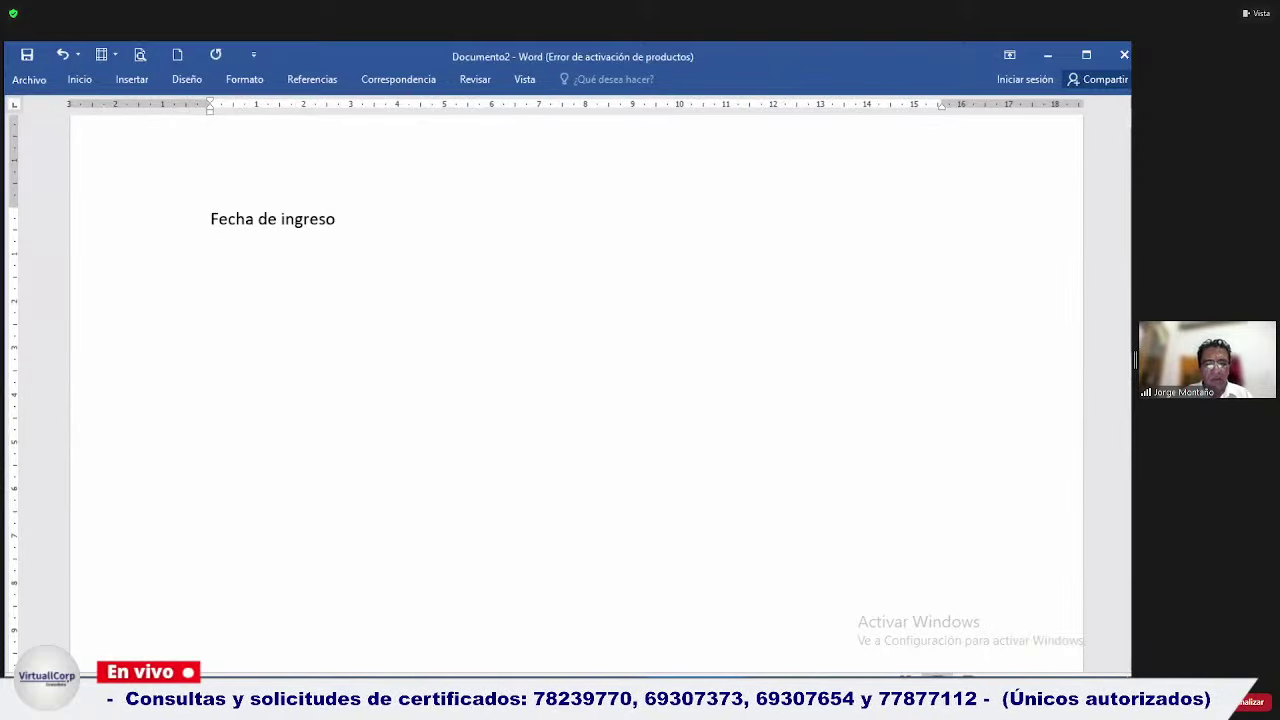
pyautogui.write(':')
pyautogui.press('Tab')
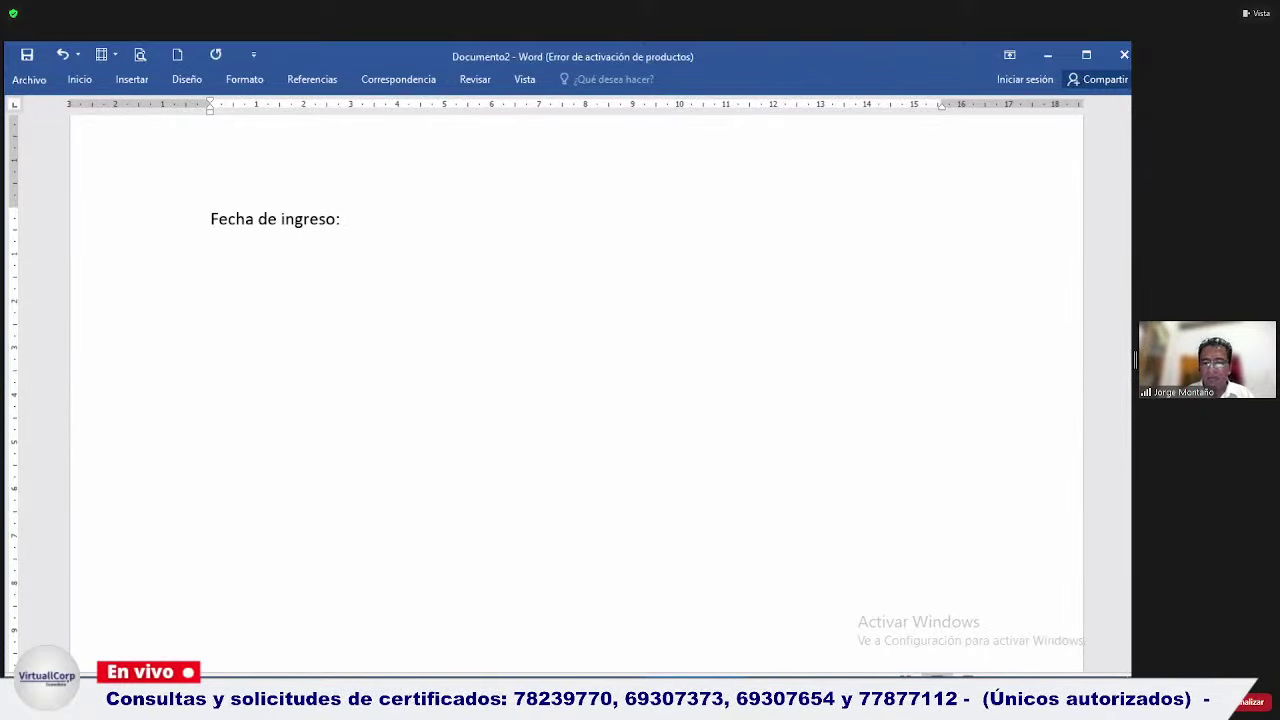
pyautogui.write('1/4/2')
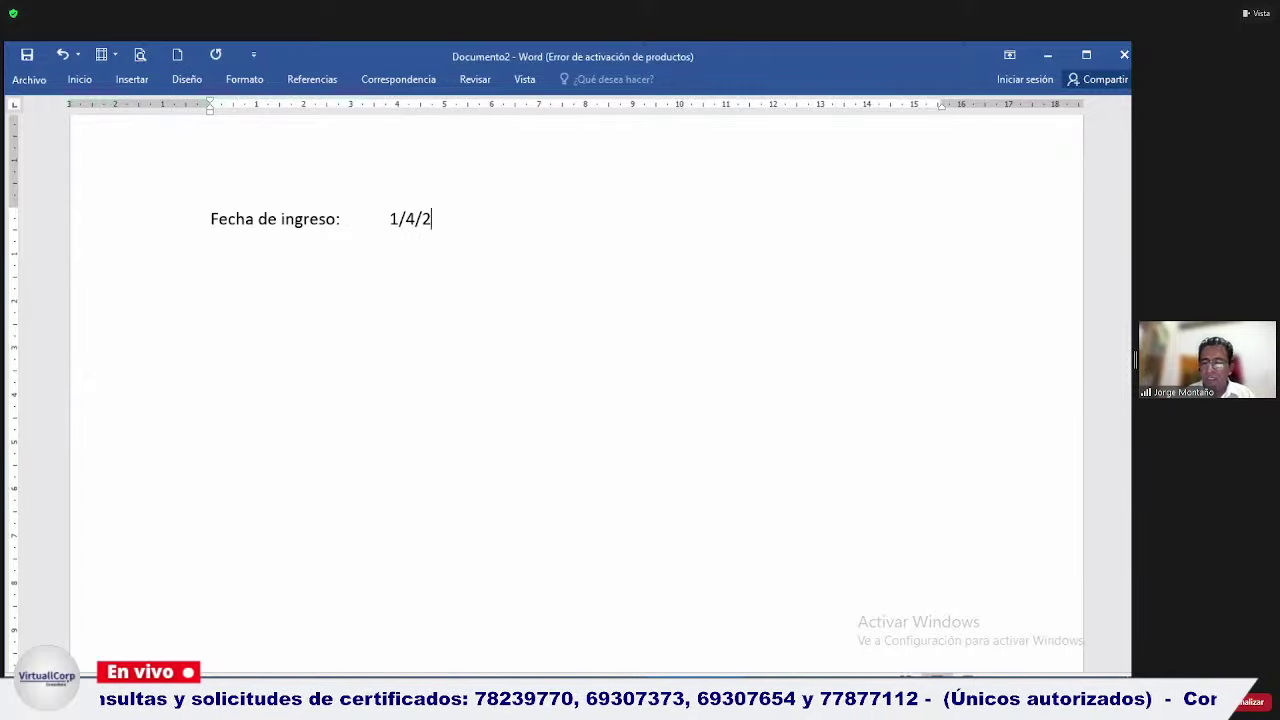
pyautogui.write('0')
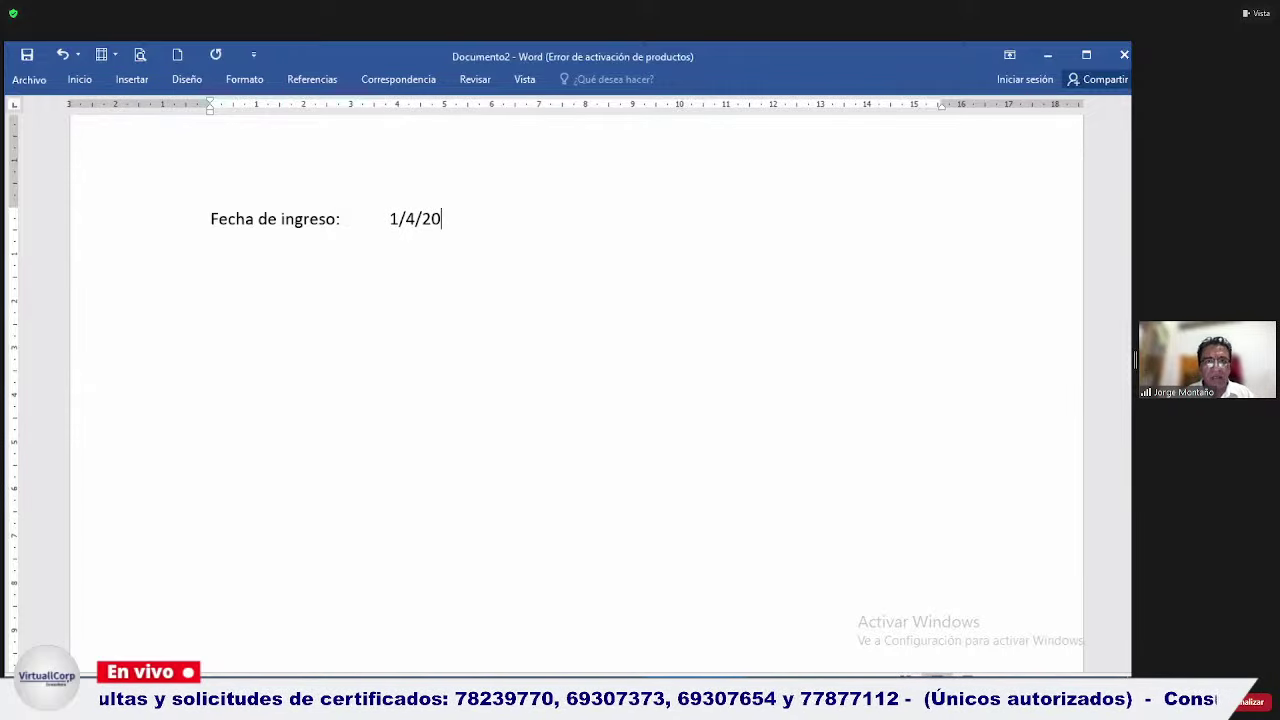
pyautogui.write('18 ')
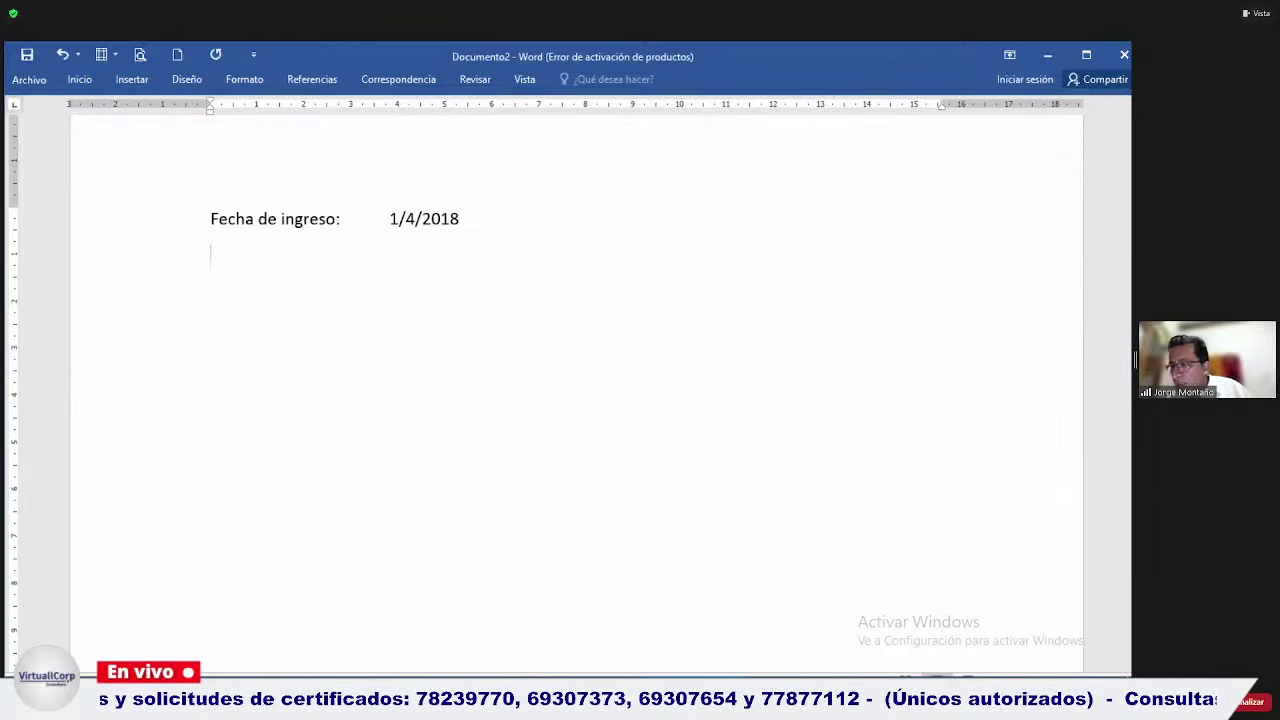
# Add the line "Fecha de retiro:" below the entry date, with the tab-aligned date 30/9/2021.
pyautogui.write('Fe')
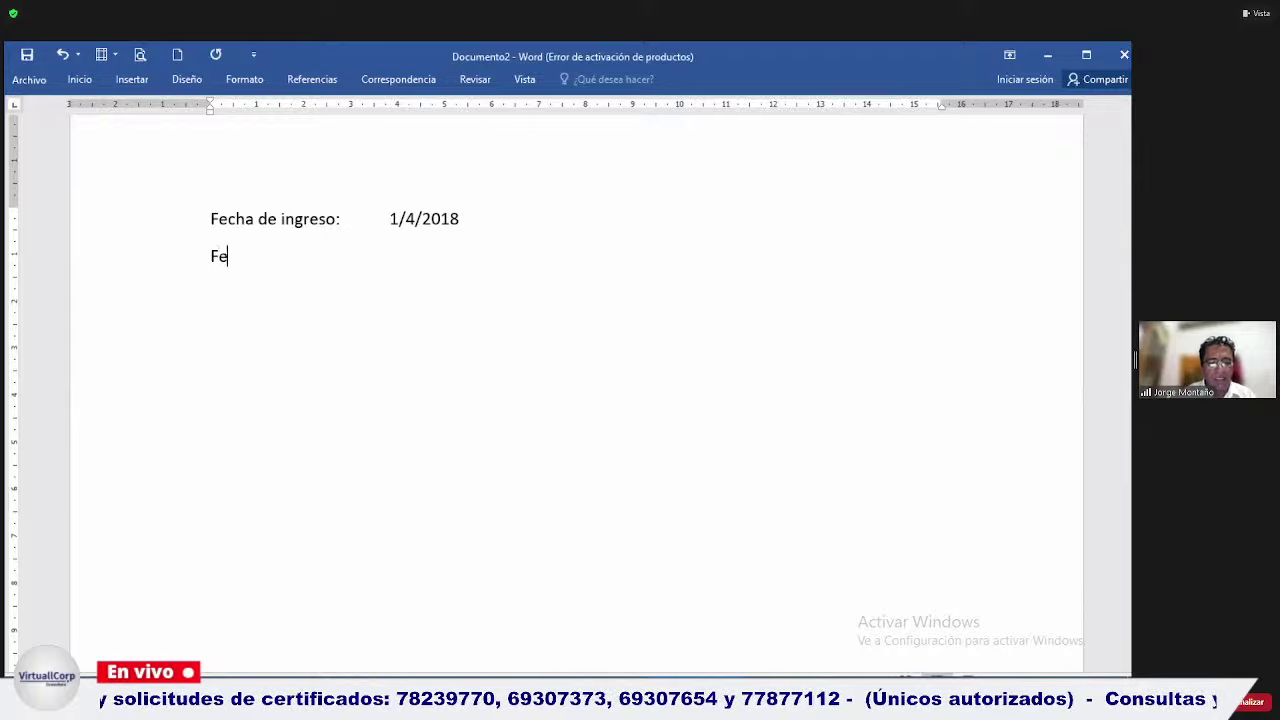
pyautogui.write('cha de retiro:')
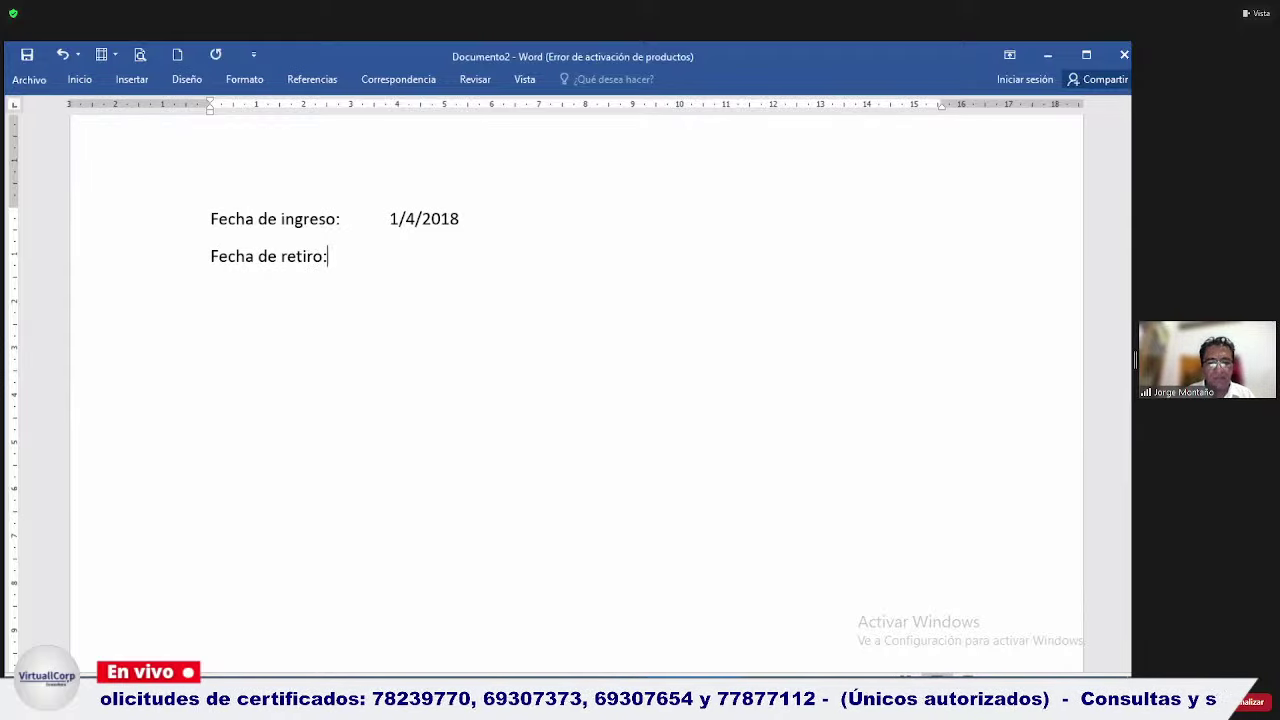
pyautogui.press('Tab')
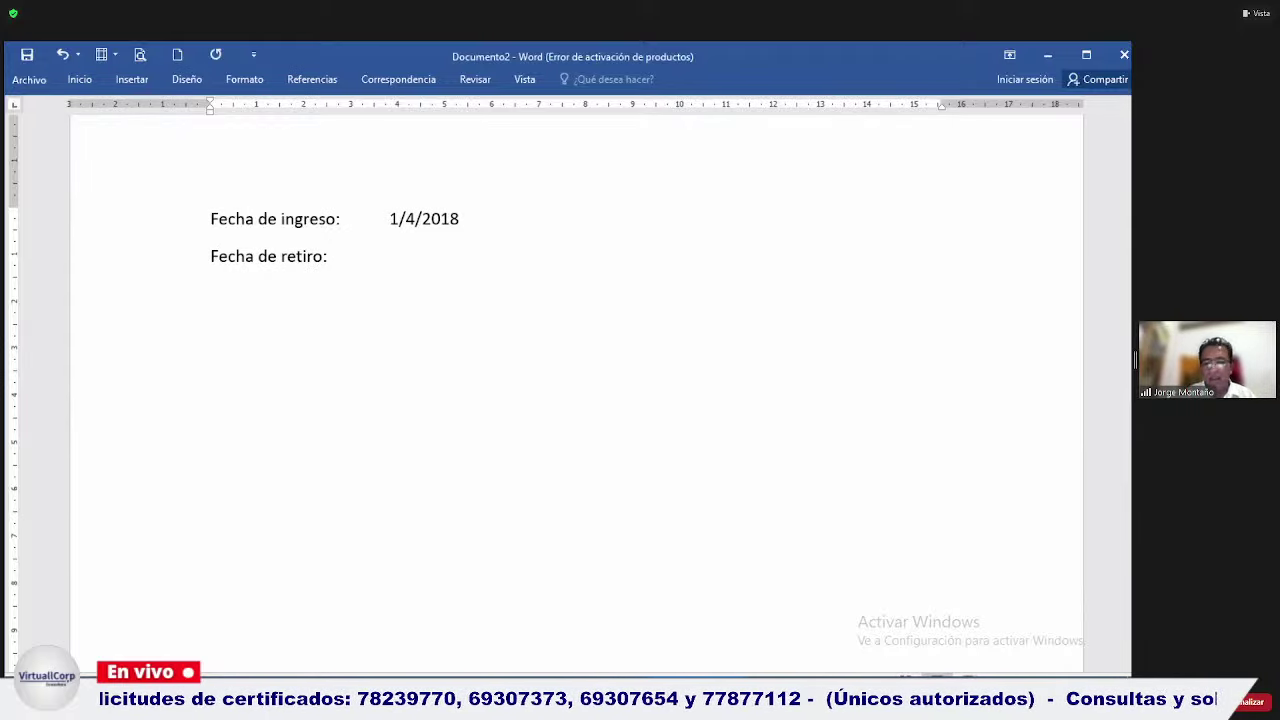
pyautogui.write('3')
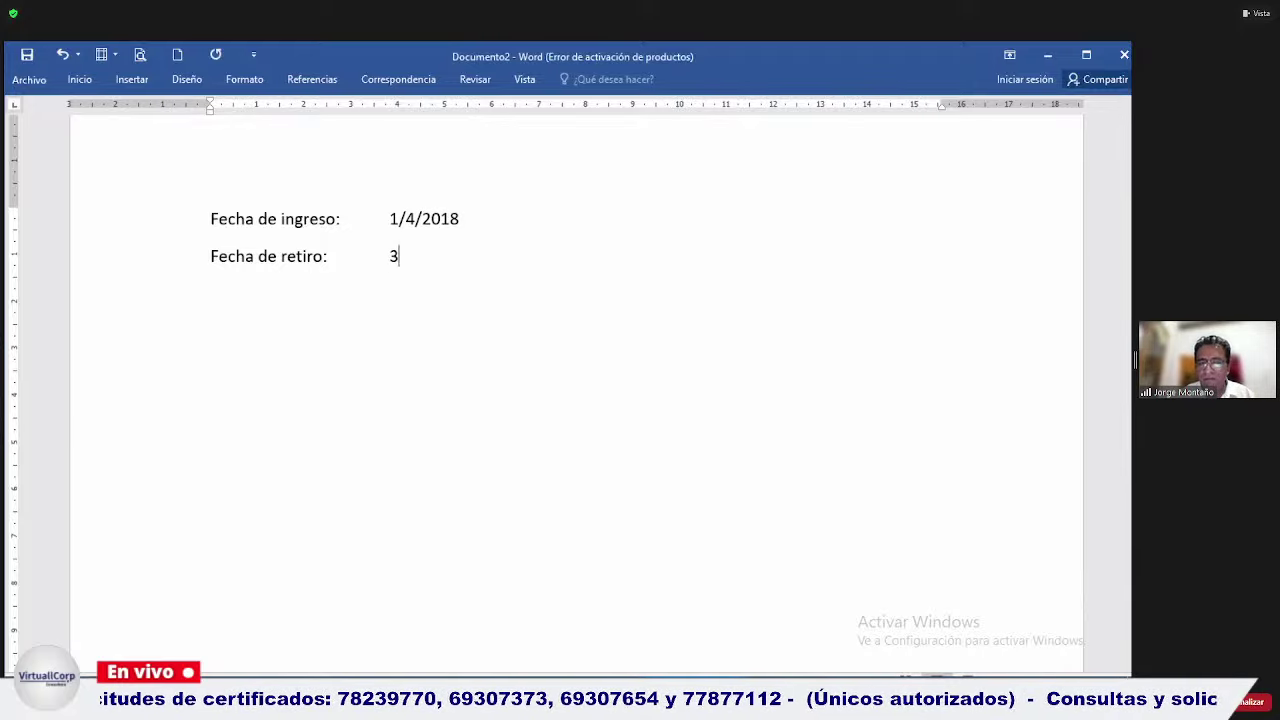
pyautogui.write('0/')
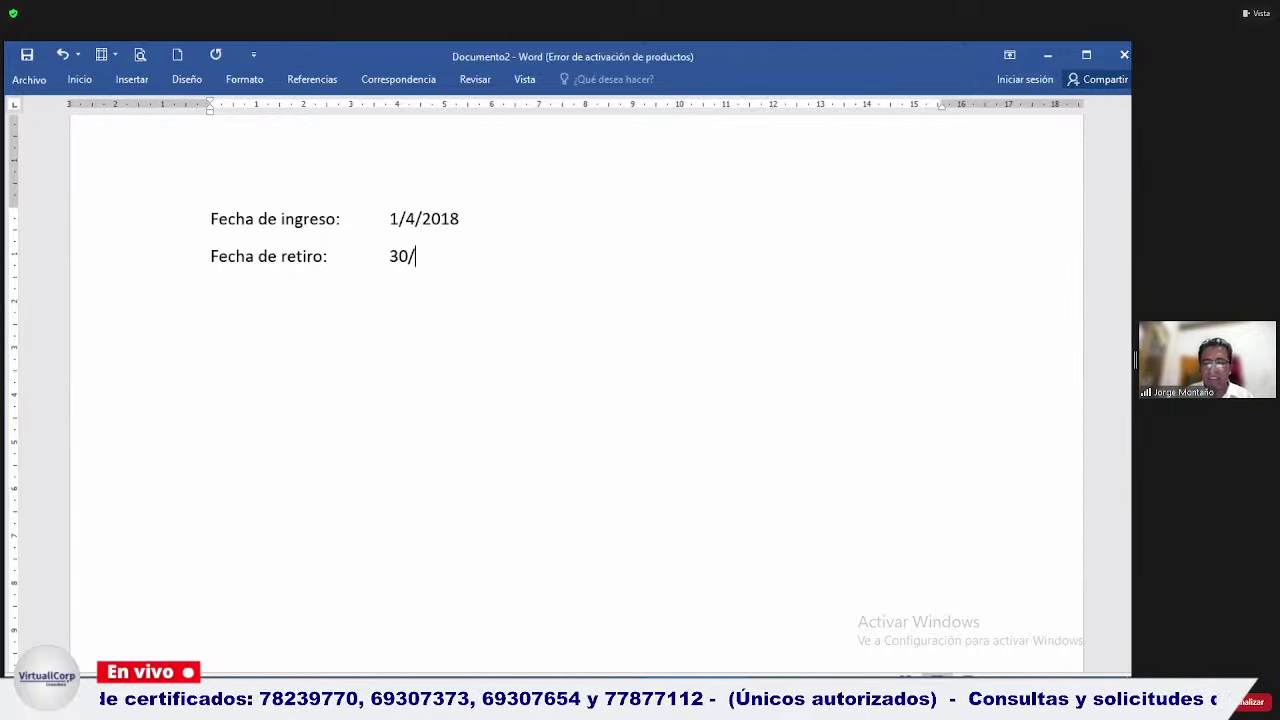
pyautogui.write('9/')
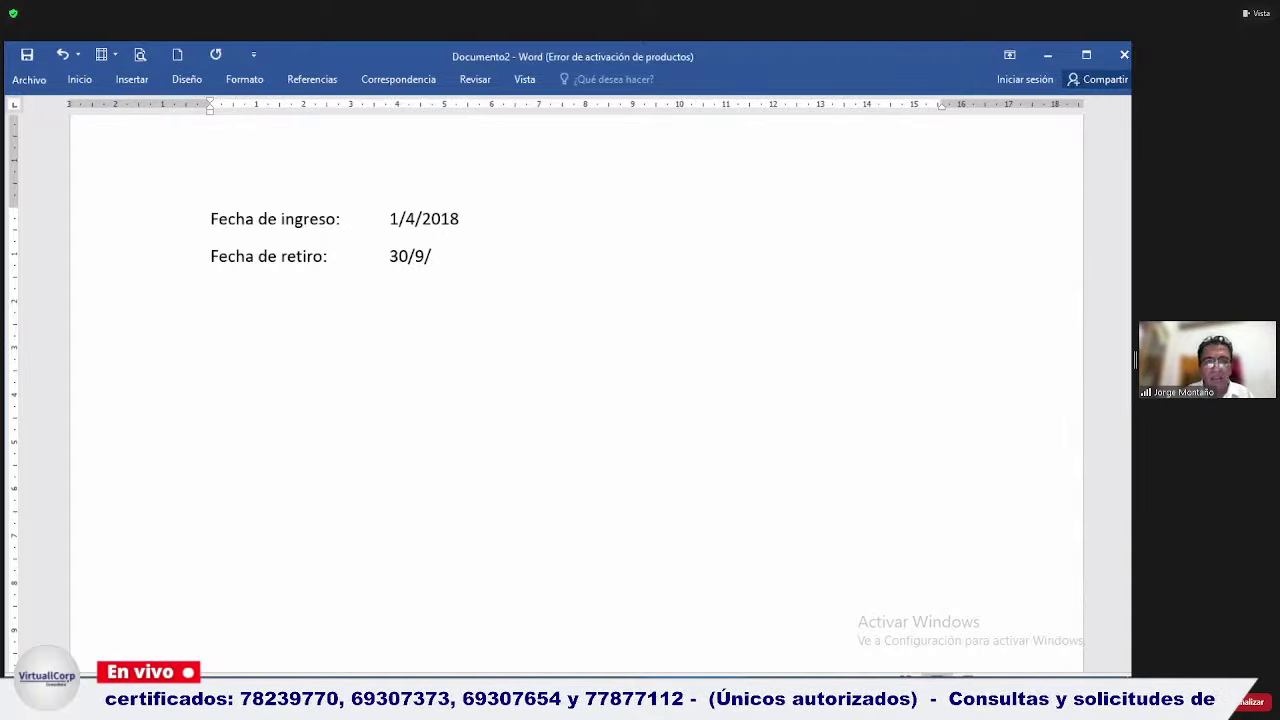
pyautogui.write('202')
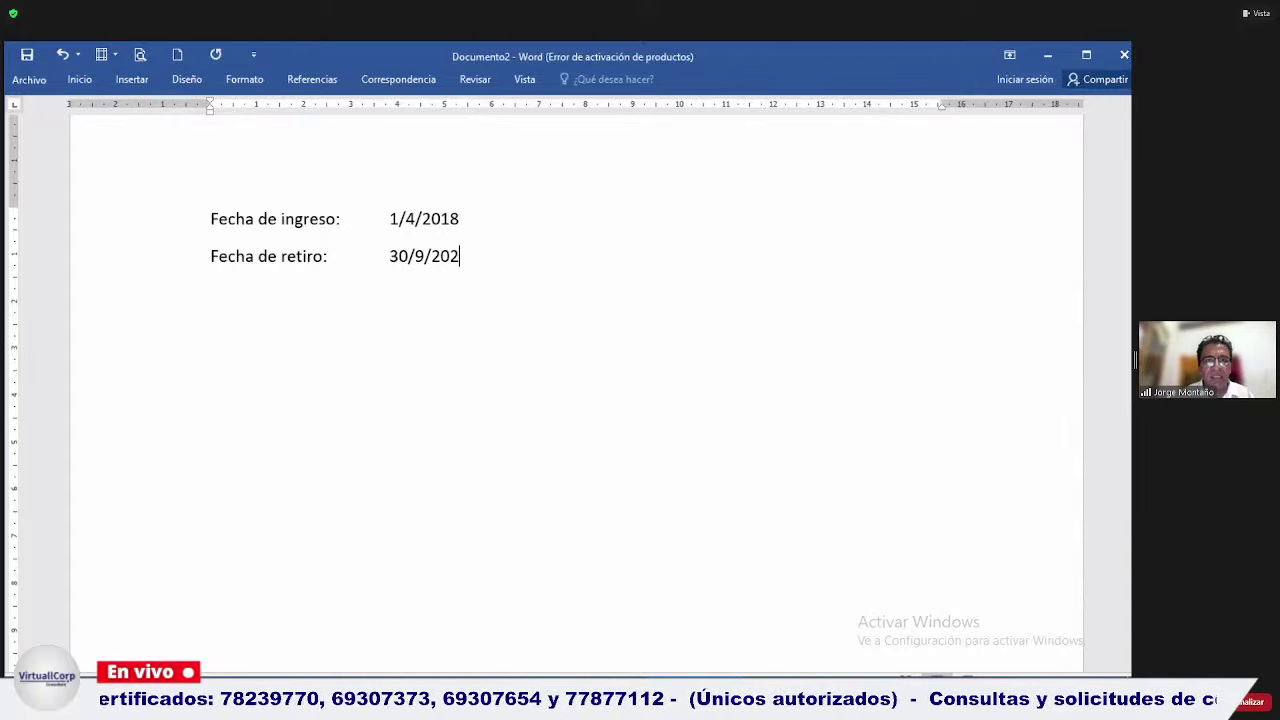
pyautogui.write('1')
pyautogui.press('Return')
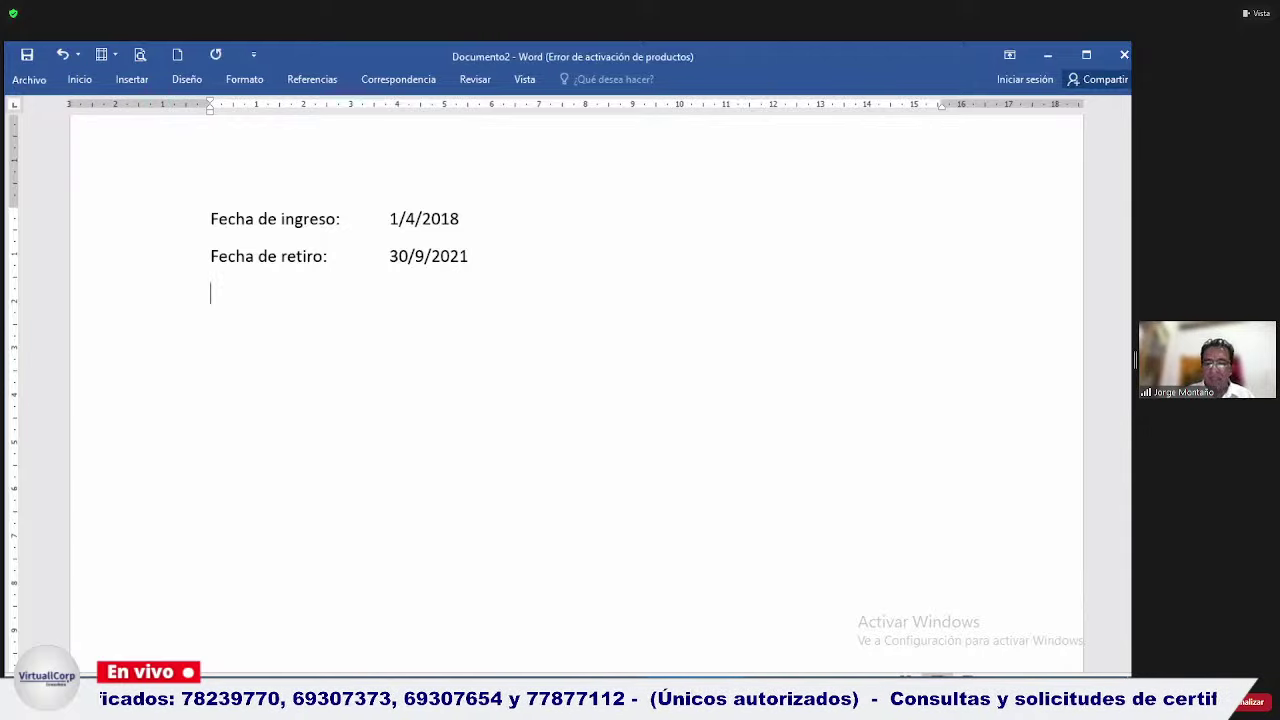
# Leave a blank line below the dates and add the vacation period "2018 – 2019" with "15 días" tabbed beside it.
pyautogui.click(211, 256)
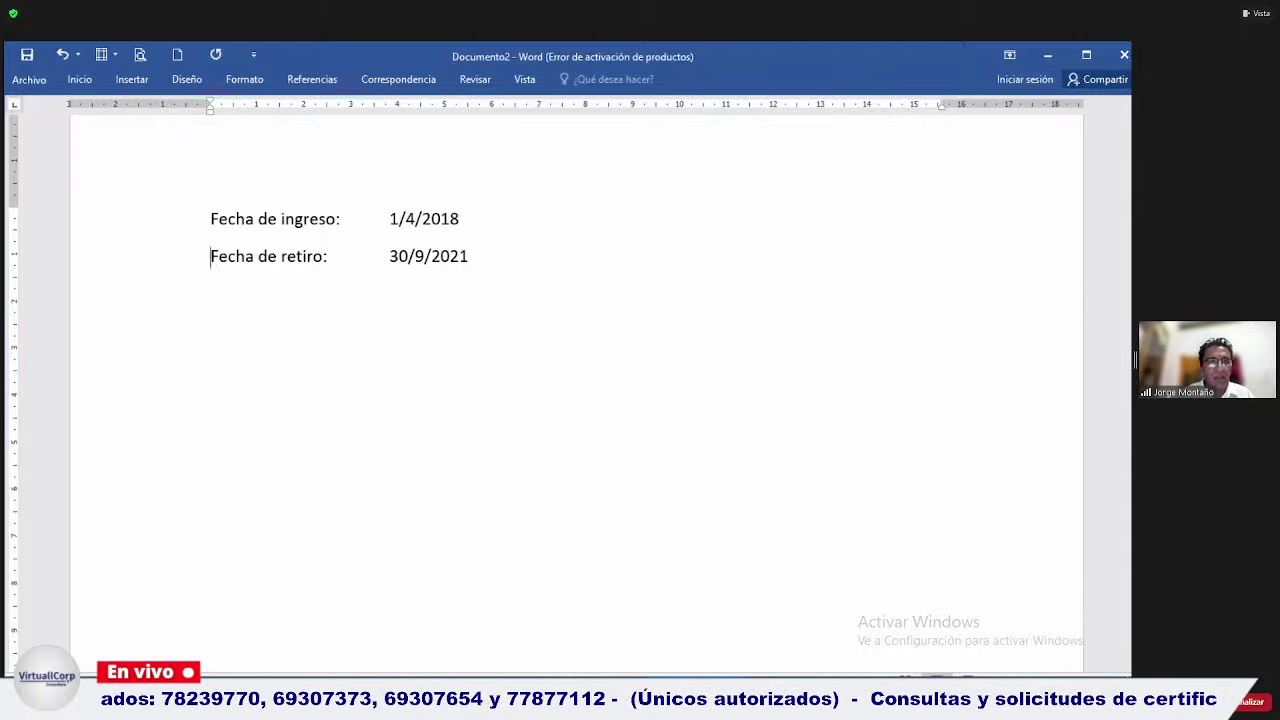
pyautogui.click(247, 288)
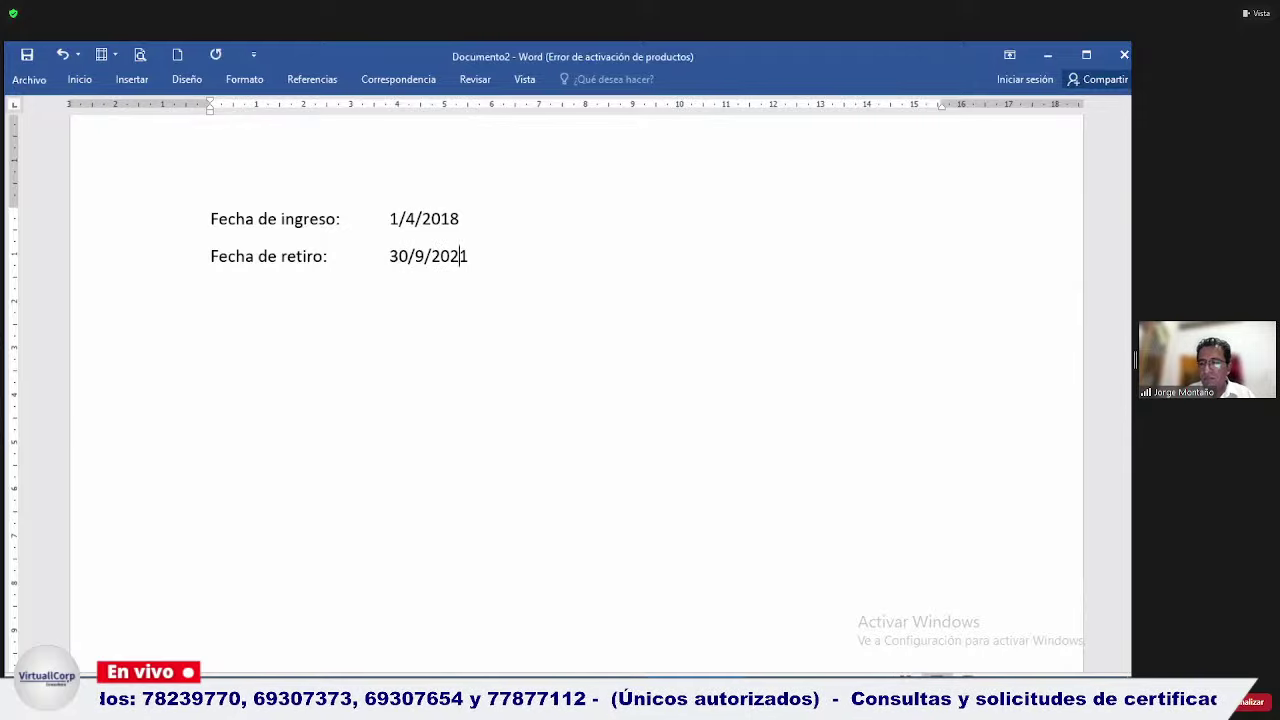
pyautogui.press('Return')
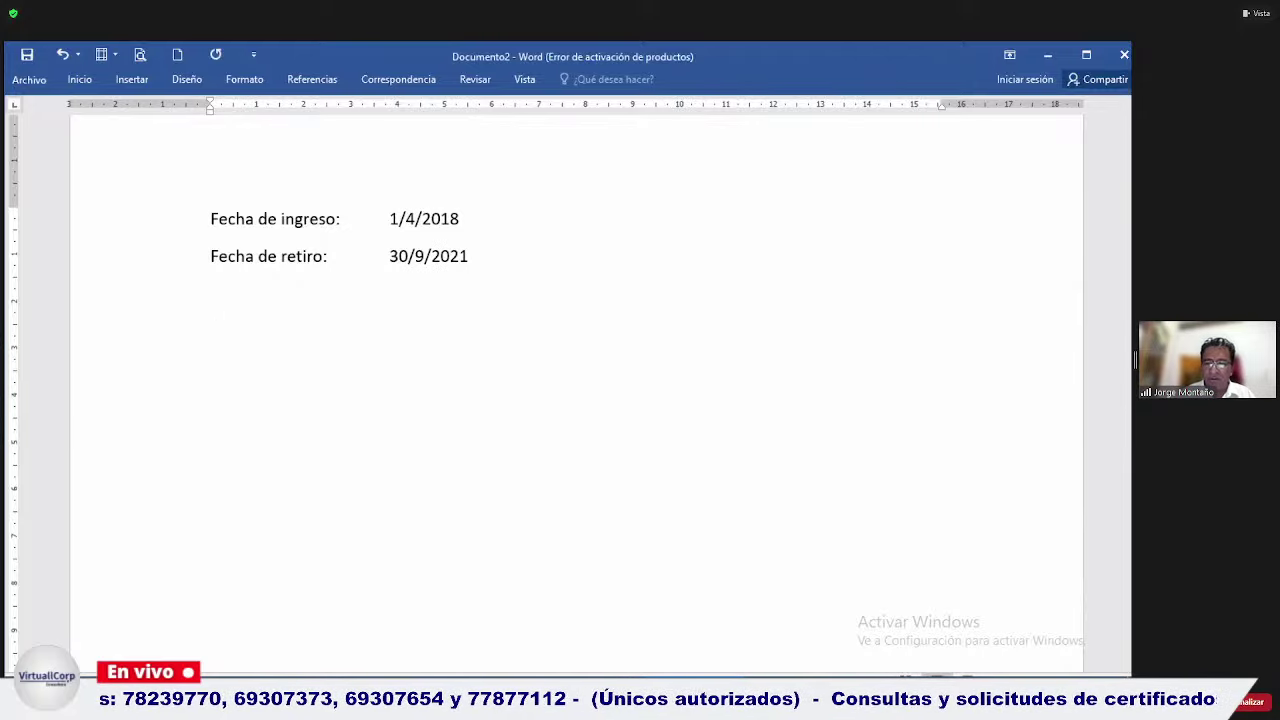
pyautogui.write('2018 -')
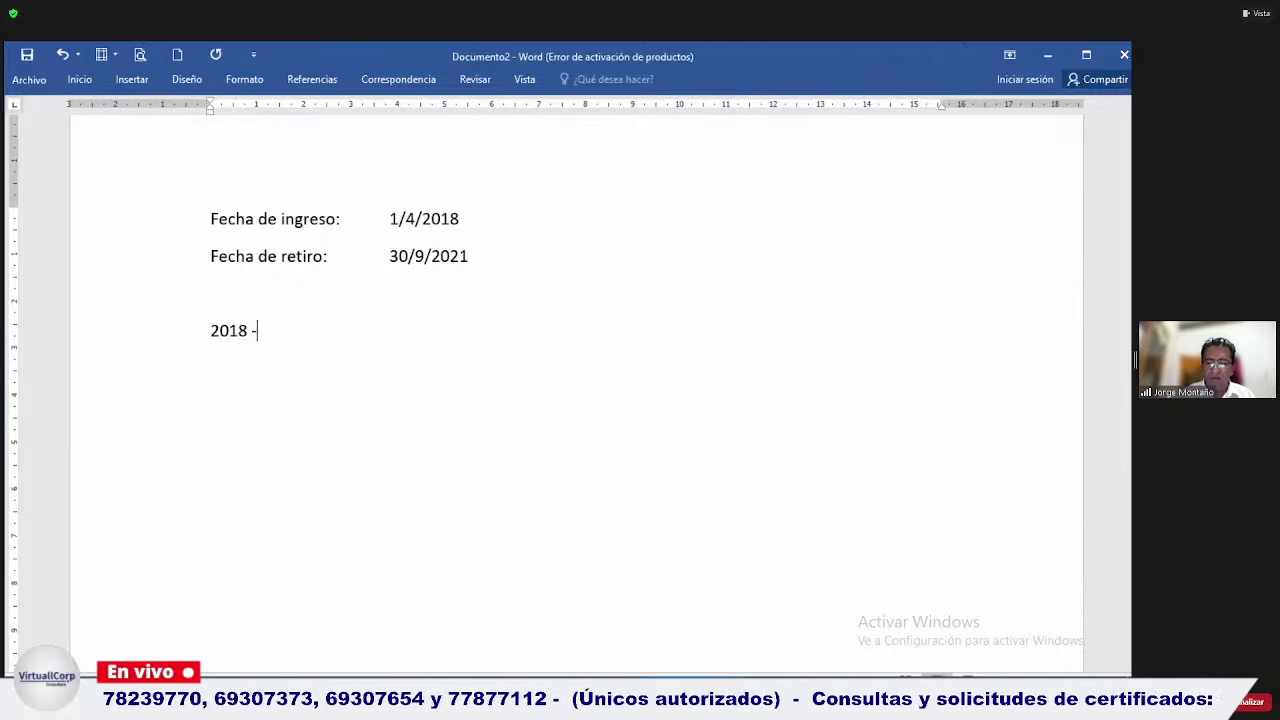
pyautogui.write(' 2019')
pyautogui.press('Tab')
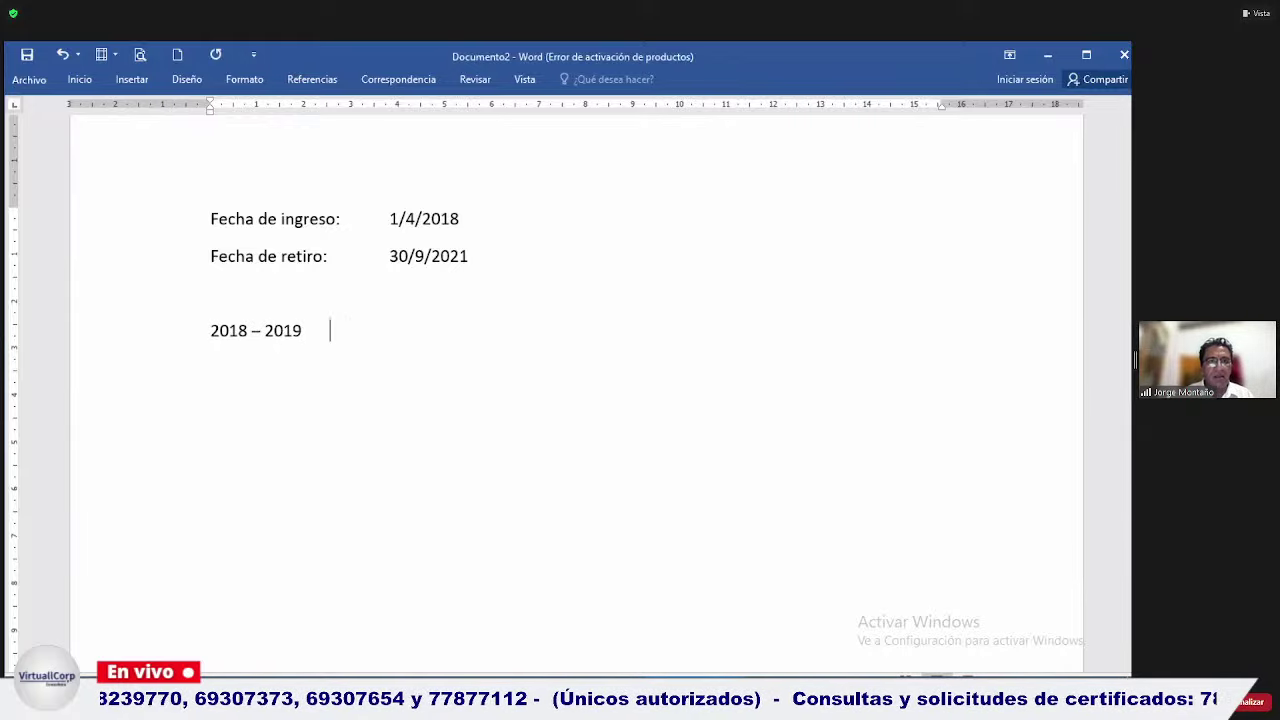
pyautogui.write('15 días')
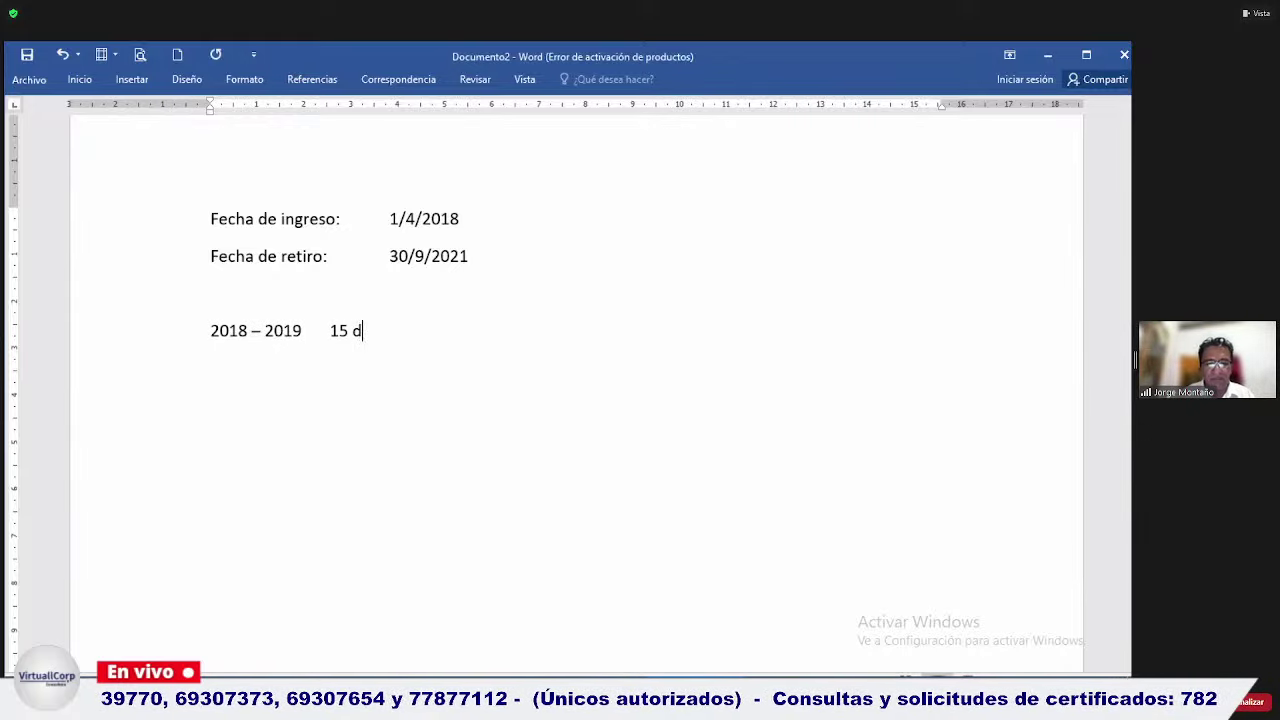
# Add a second vacation line for "2019 – 2020" with "15 días" tabbed beside it.
pyautogui.press('Return')
pyautogui.write('2019 - ')
pyautogui.write('2012')
pyautogui.press('BackSpace')
pyautogui.press('BackSpace')
pyautogui.write('201')
pyautogui.press('BackSpace')
pyautogui.write('0')
pyautogui.press('Tab')
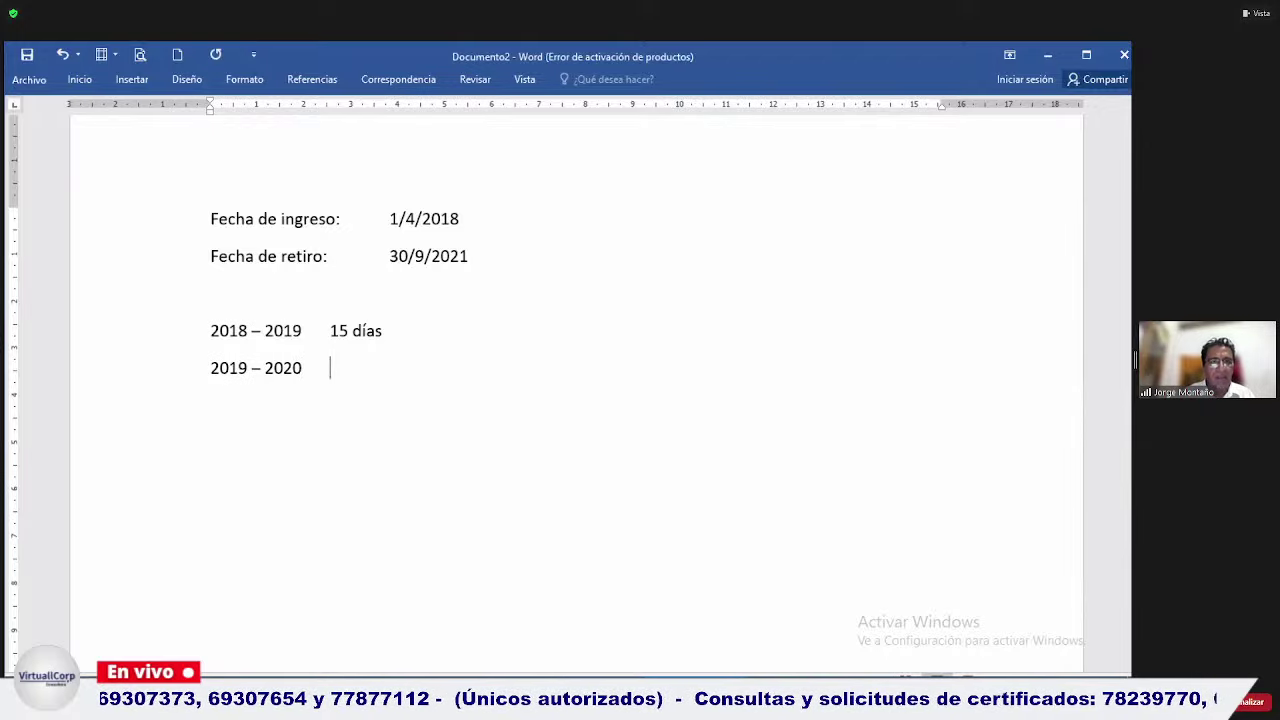
pyautogui.write('15 días')
pyautogui.press('Return')
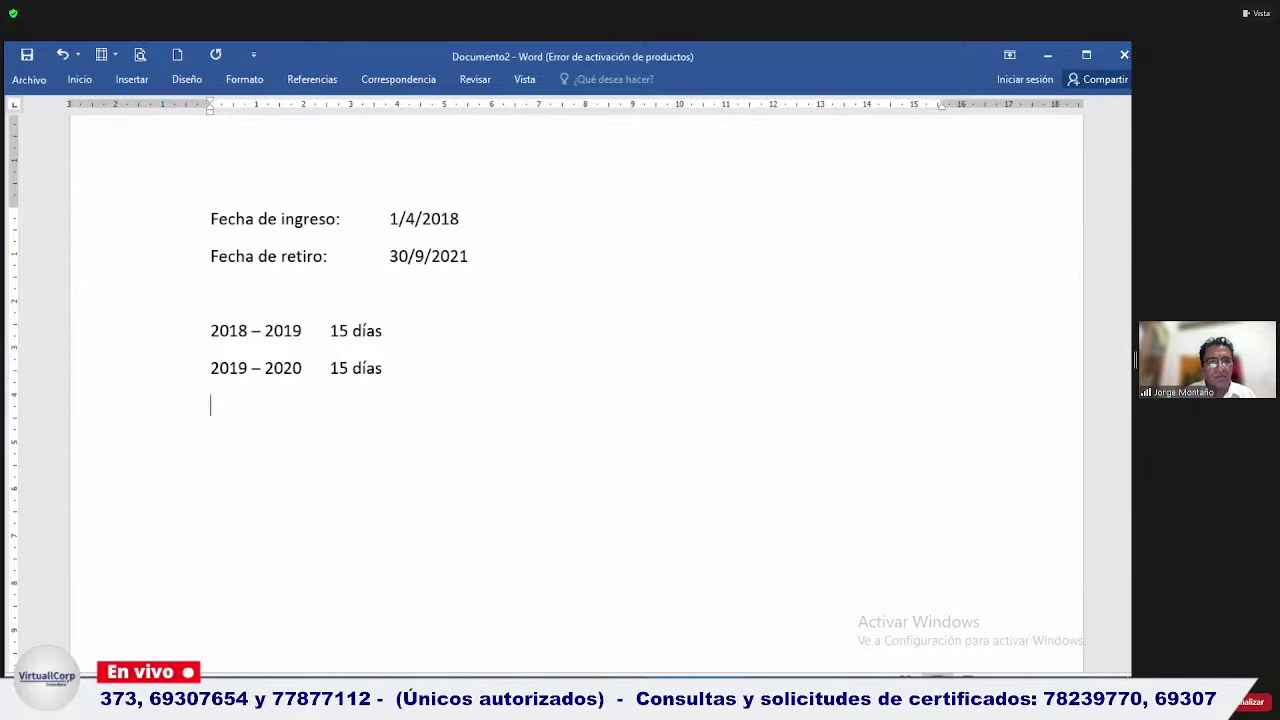
# Add a third vacation line for "2020 – 2021" with "15 días" tabbed beside it.
pyautogui.write('20')
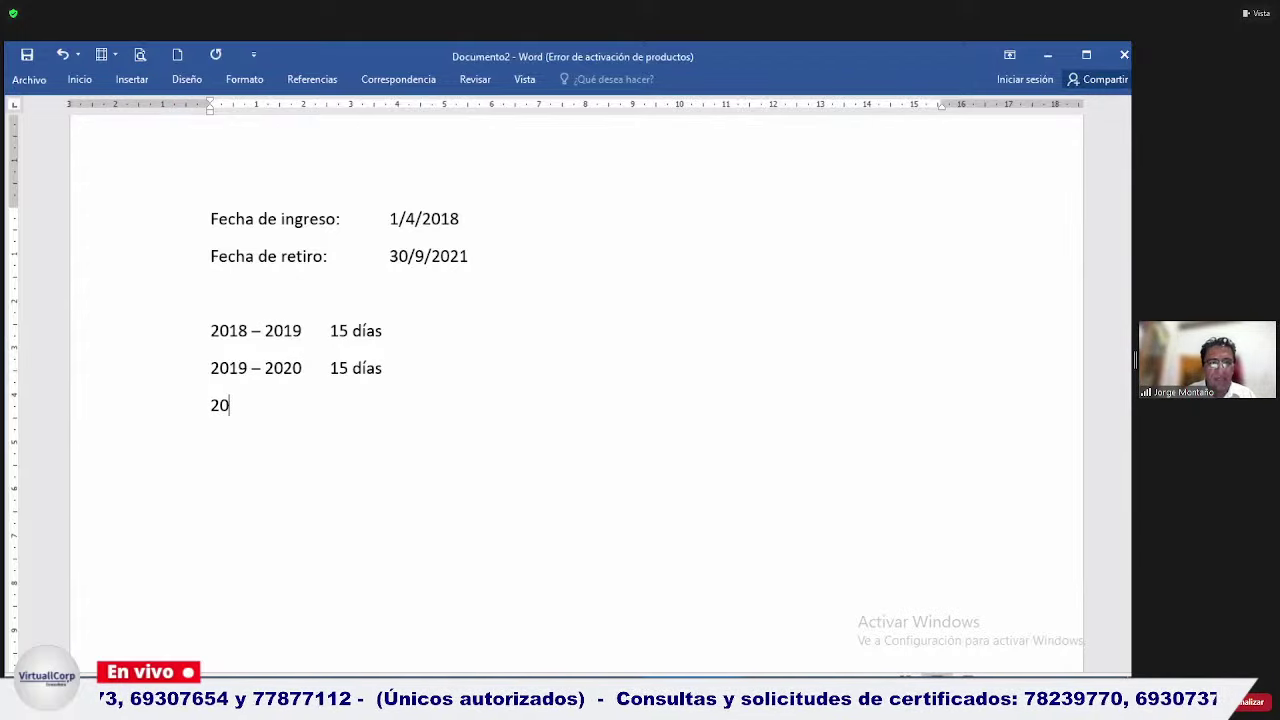
pyautogui.write('20 -')
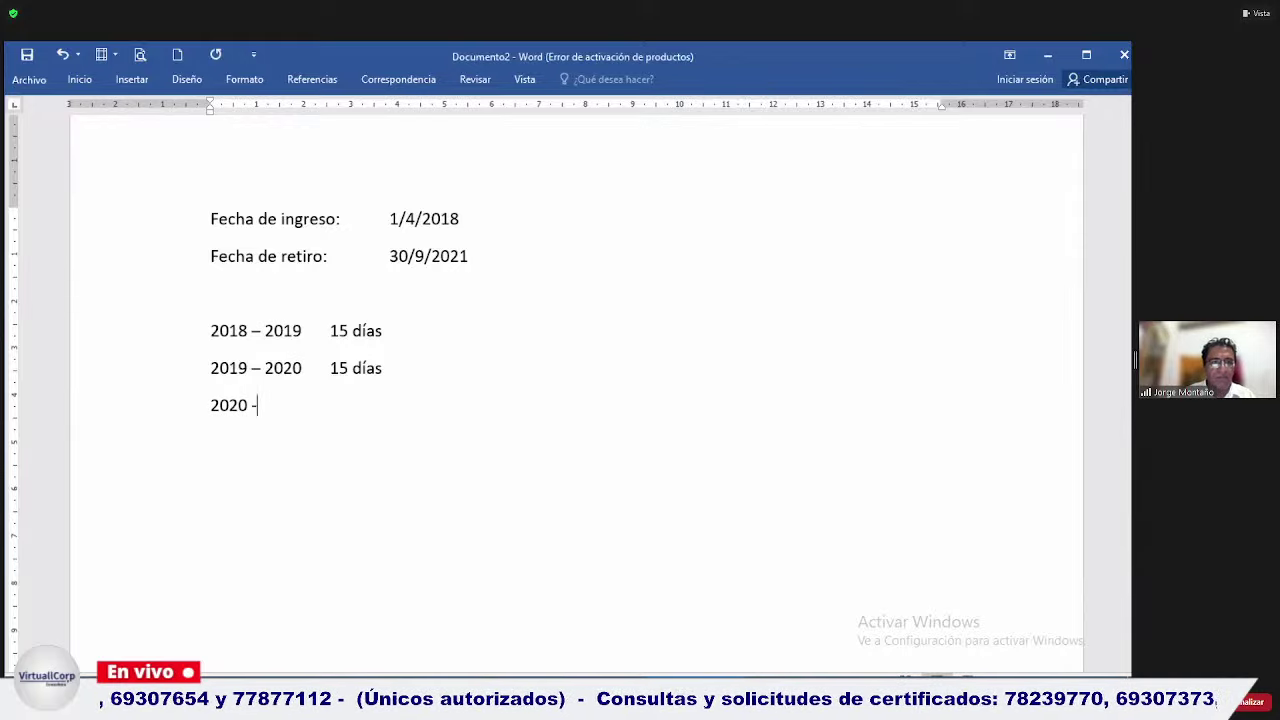
pyautogui.write(' 2021')
pyautogui.press('Tab')
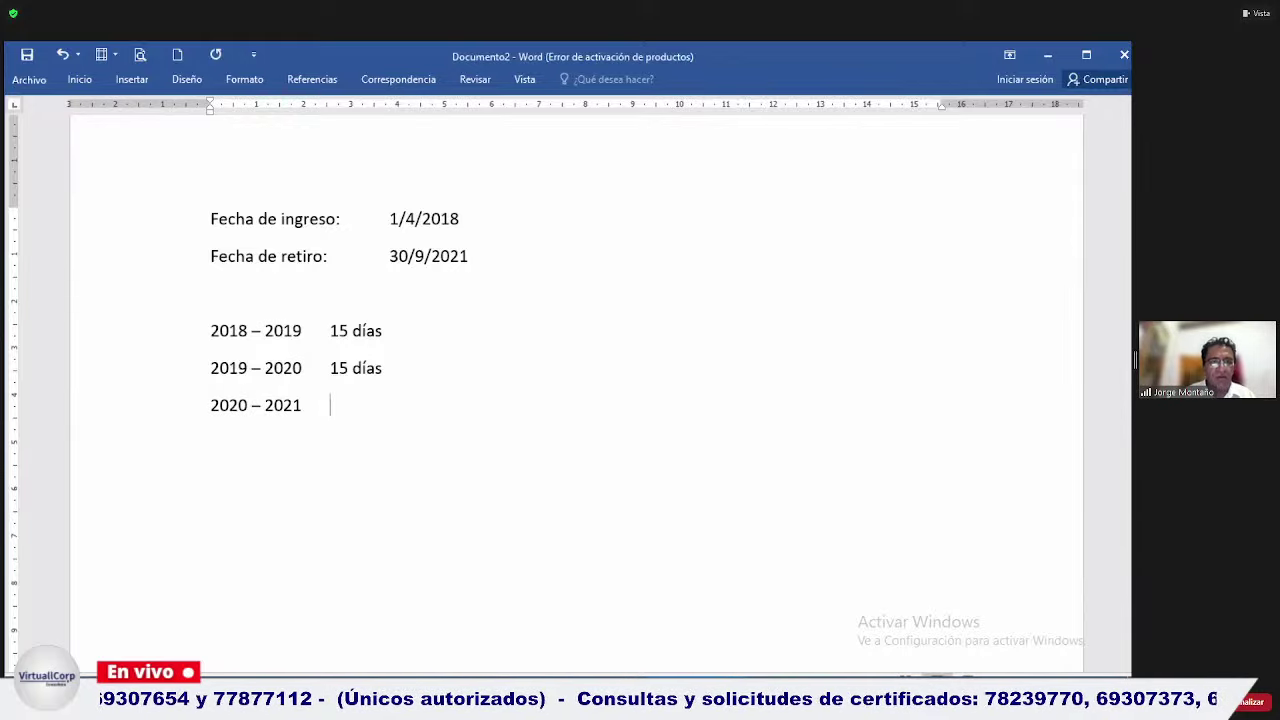
pyautogui.write('1')
pyautogui.write('5 días')
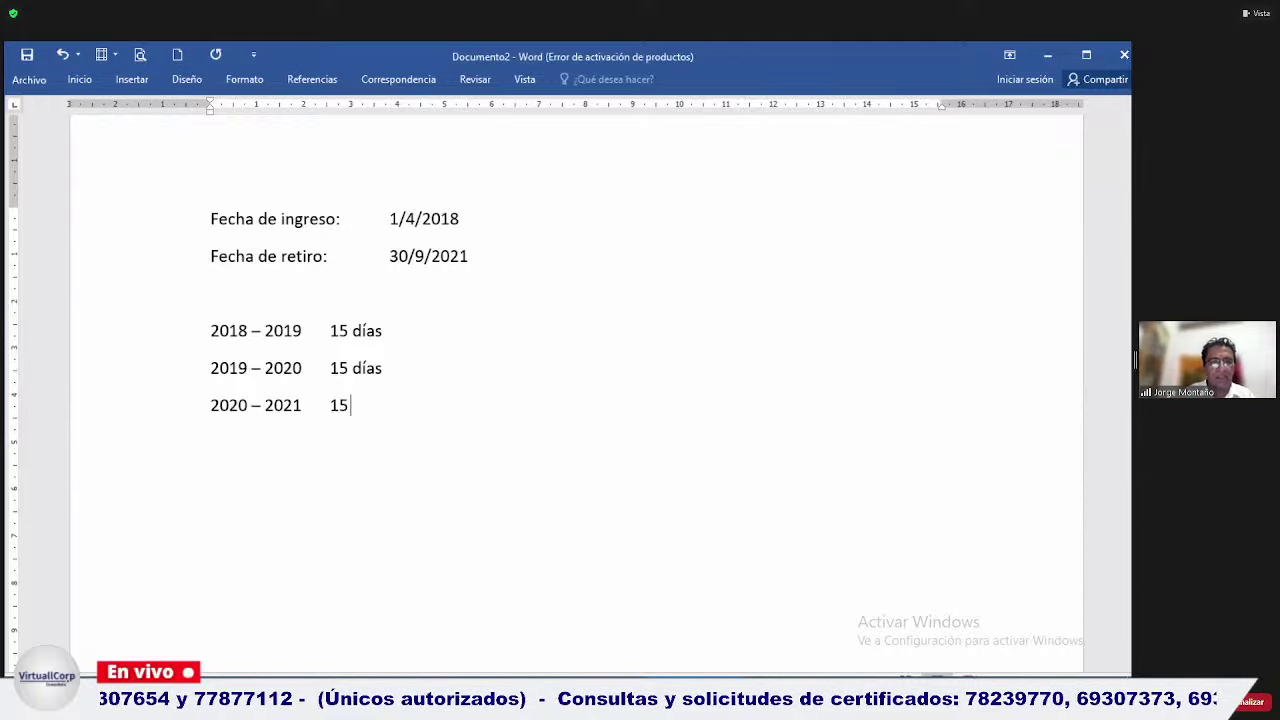
pyautogui.press('Return')
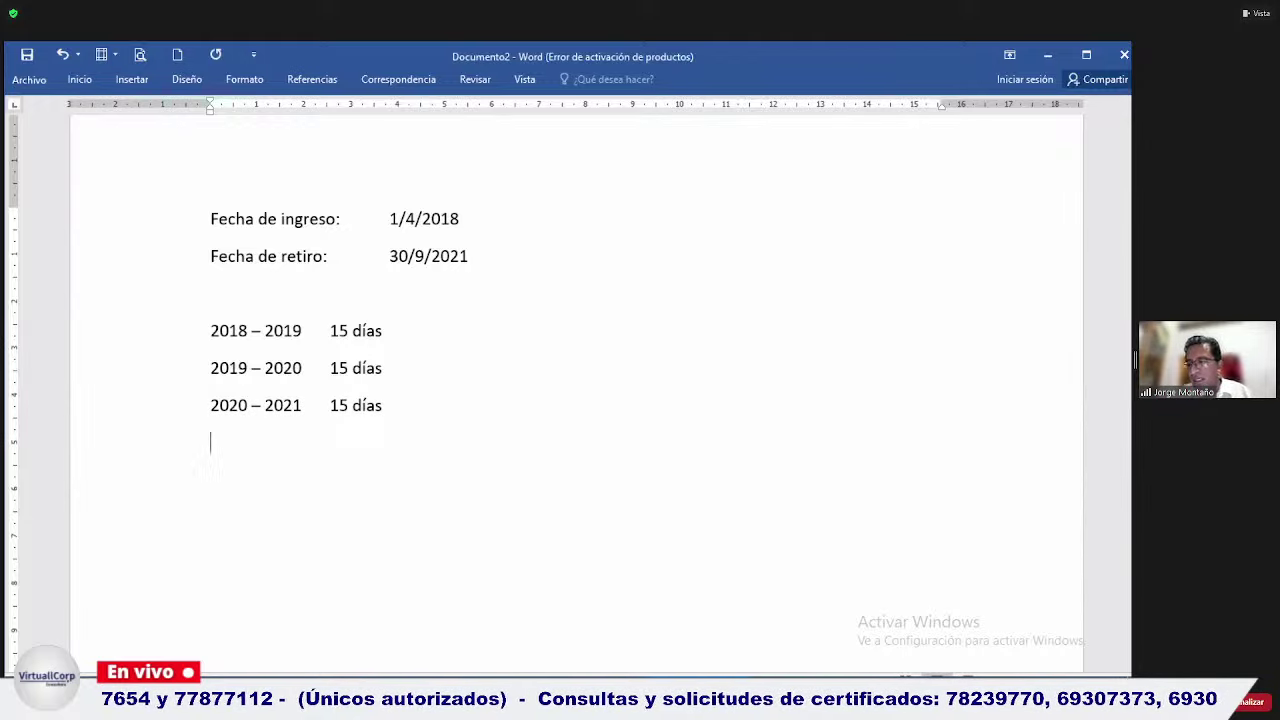
# Expand the first vacation period to the full dates "1/4/2018 – 31/3/2019" and shift its "15 días" one tab further.
pyautogui.press('Return')
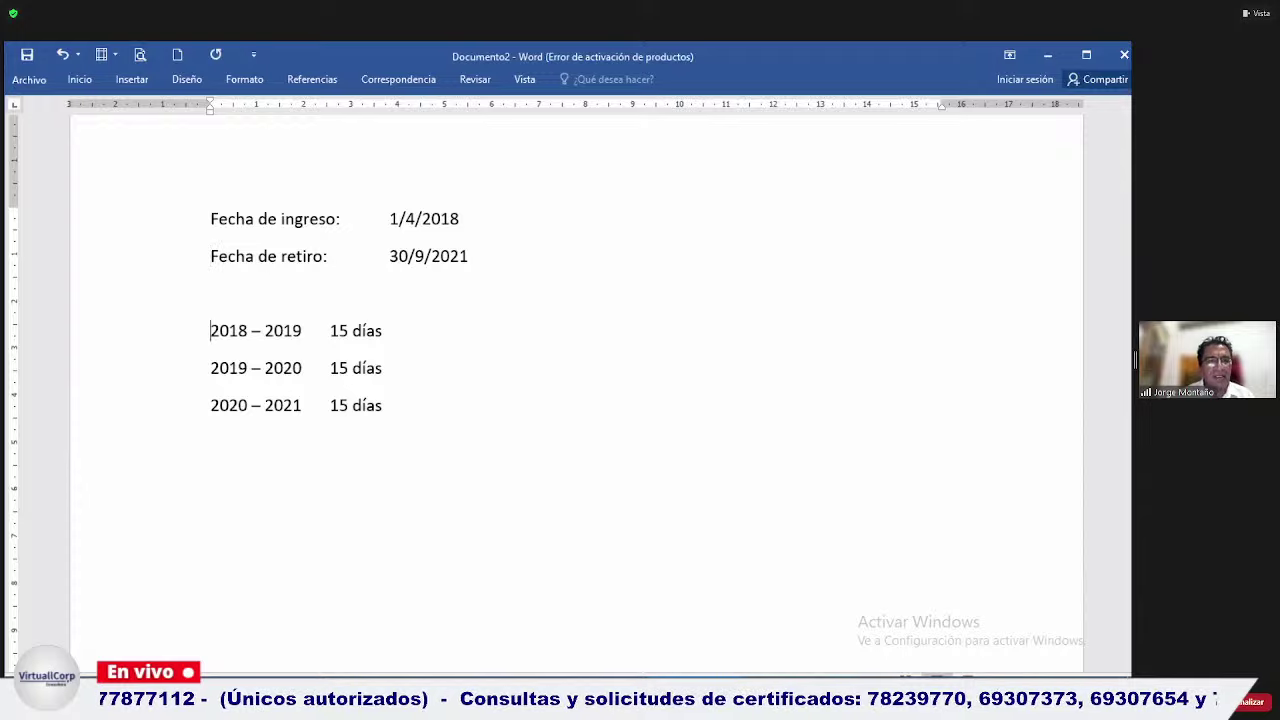
pyautogui.write('1/')
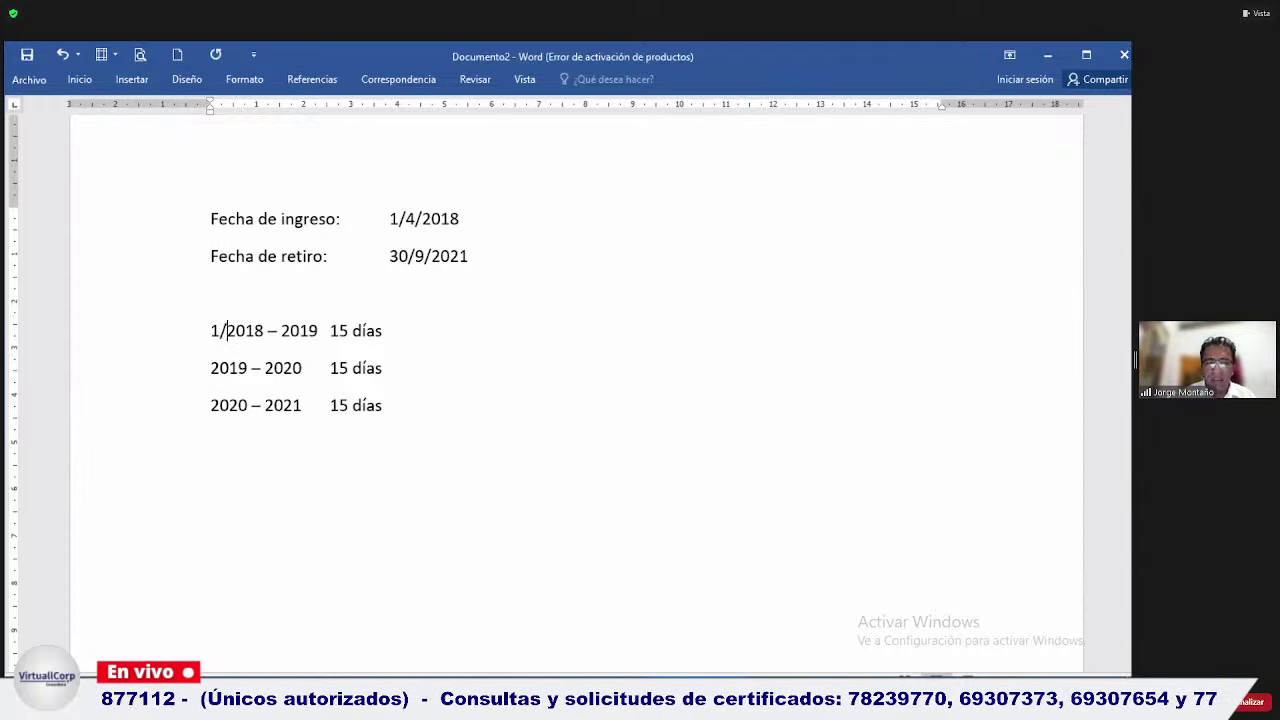
pyautogui.write('4/')
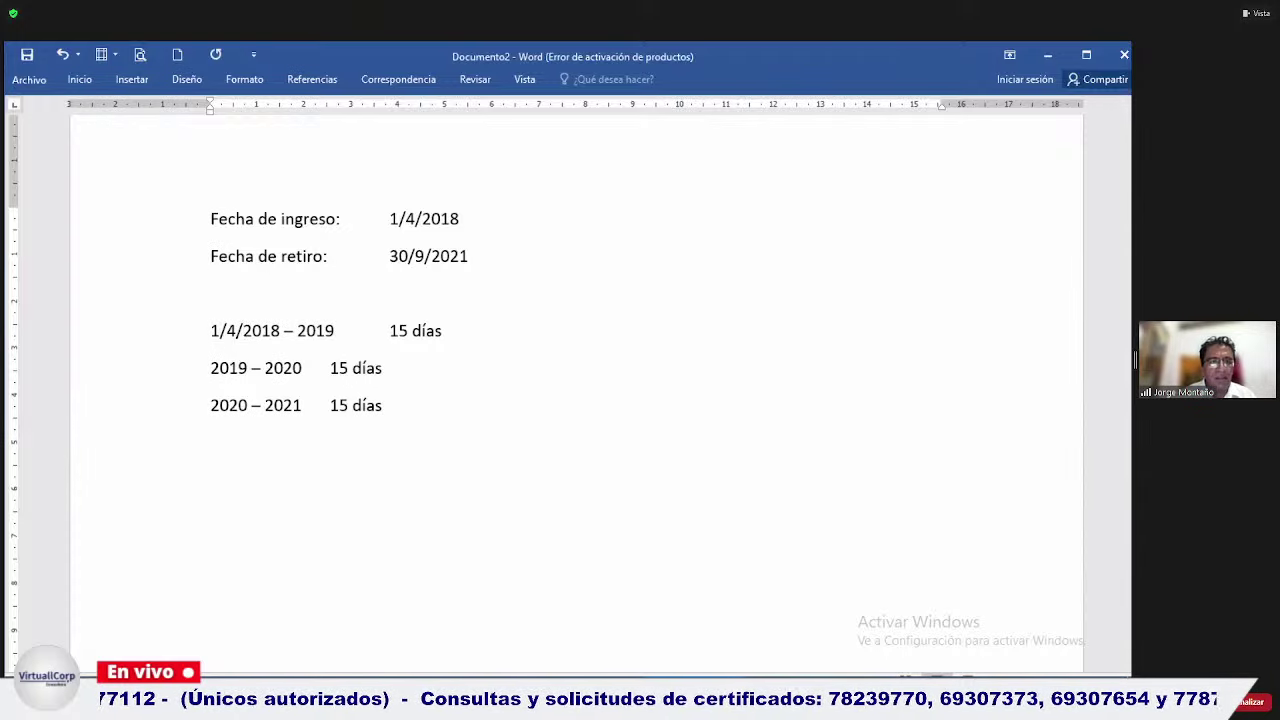
pyautogui.click(298, 330)
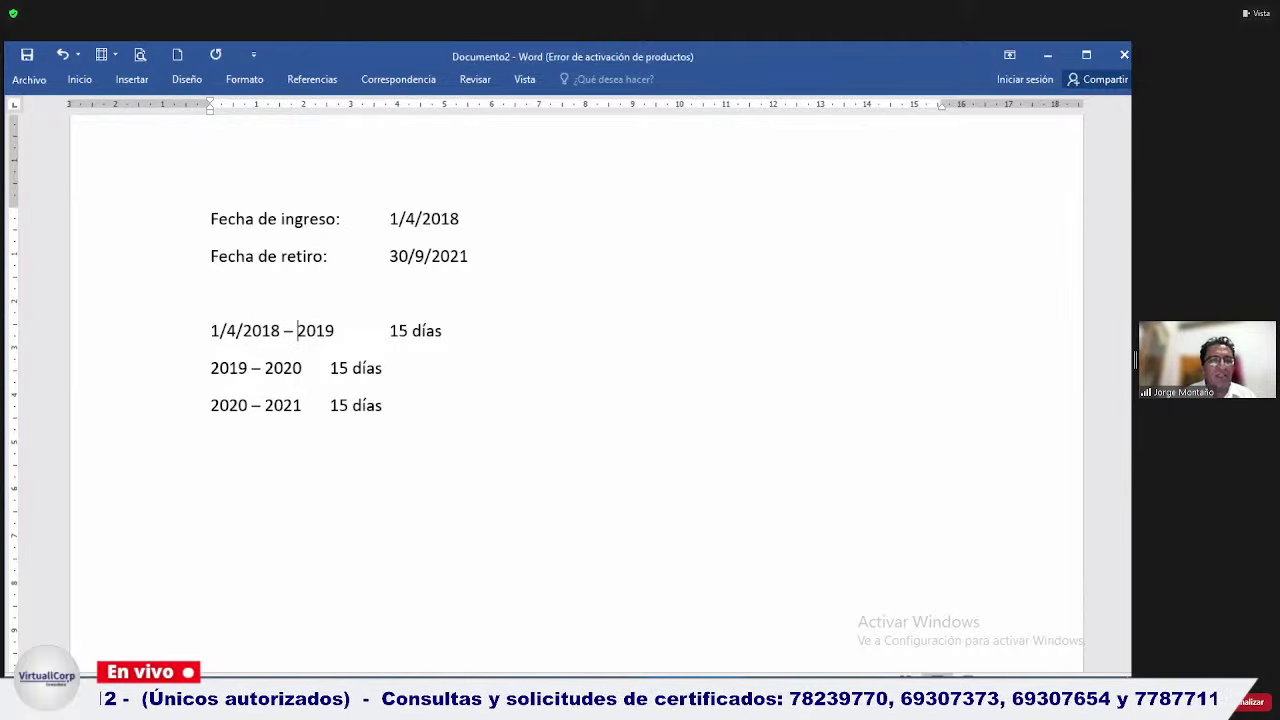
pyautogui.write('31/3')
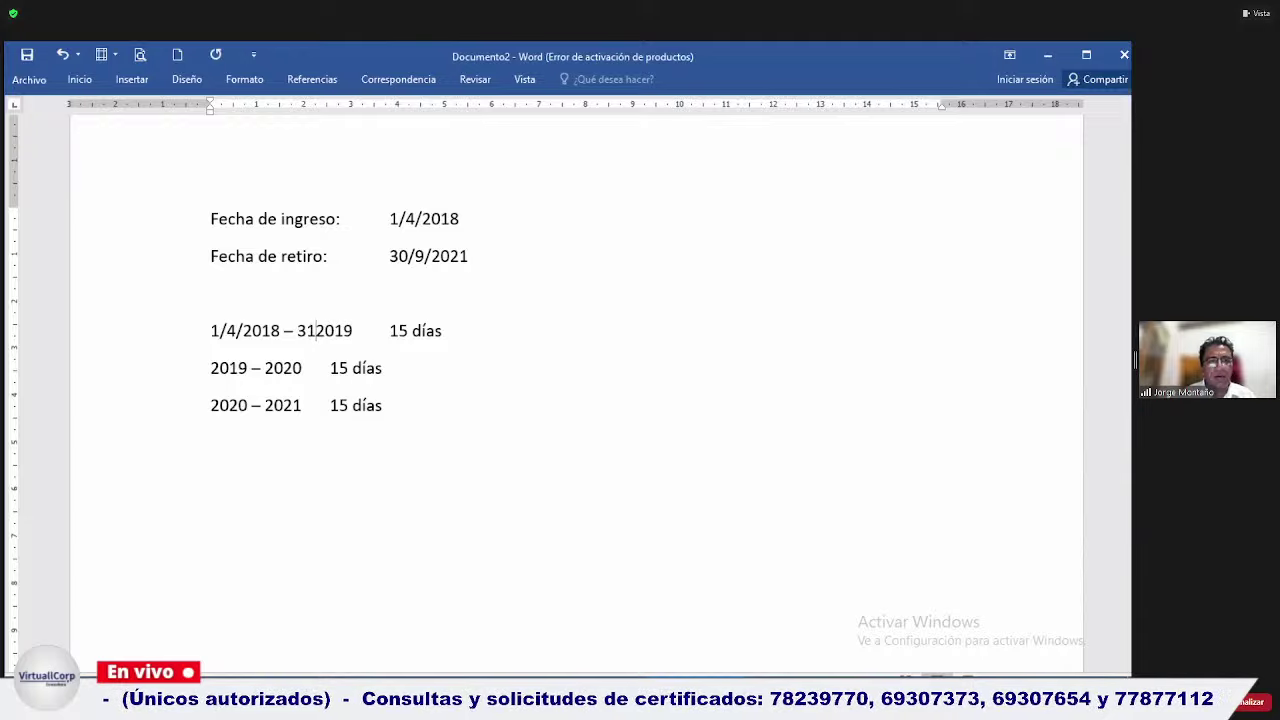
pyautogui.write('/')
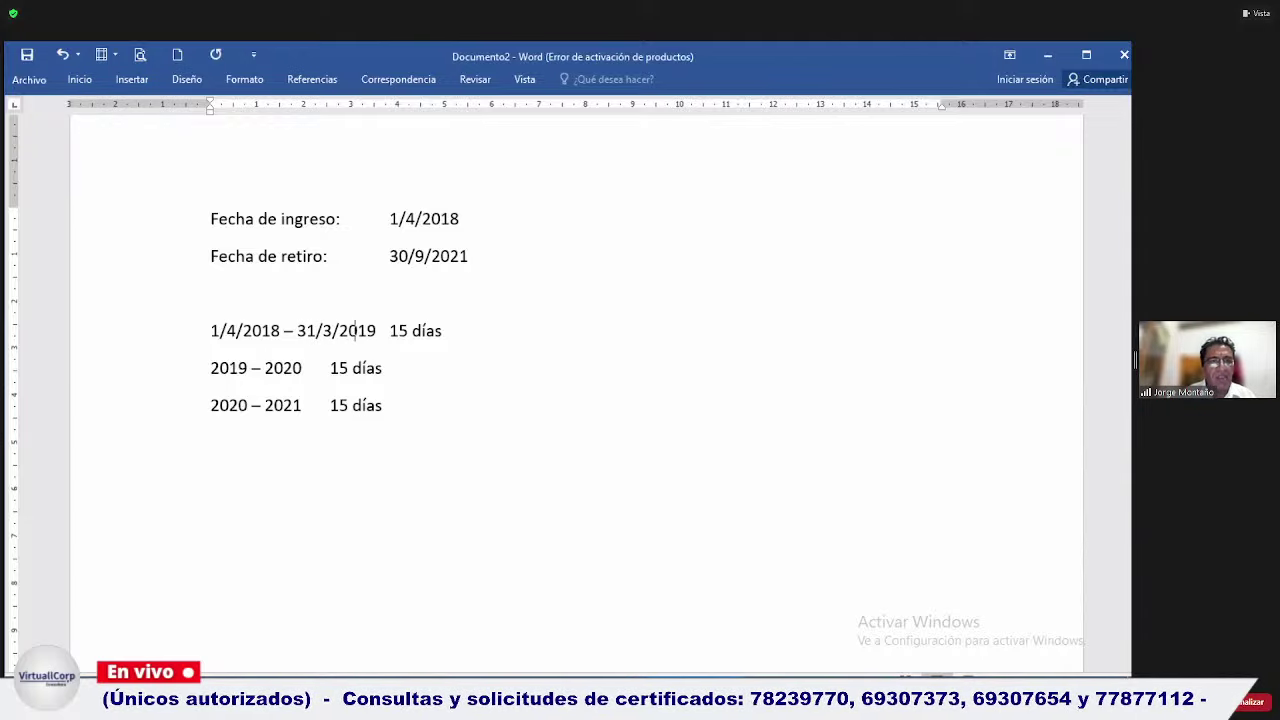
pyautogui.press('Tab')
# Copy the first line's full date range and paste it over "2019 – 2020" in the second vacation line.
pyautogui.press('Down')
pyautogui.press('Left')
pyautogui.press('Left')
pyautogui.press('Left')
pyautogui.press('Left')
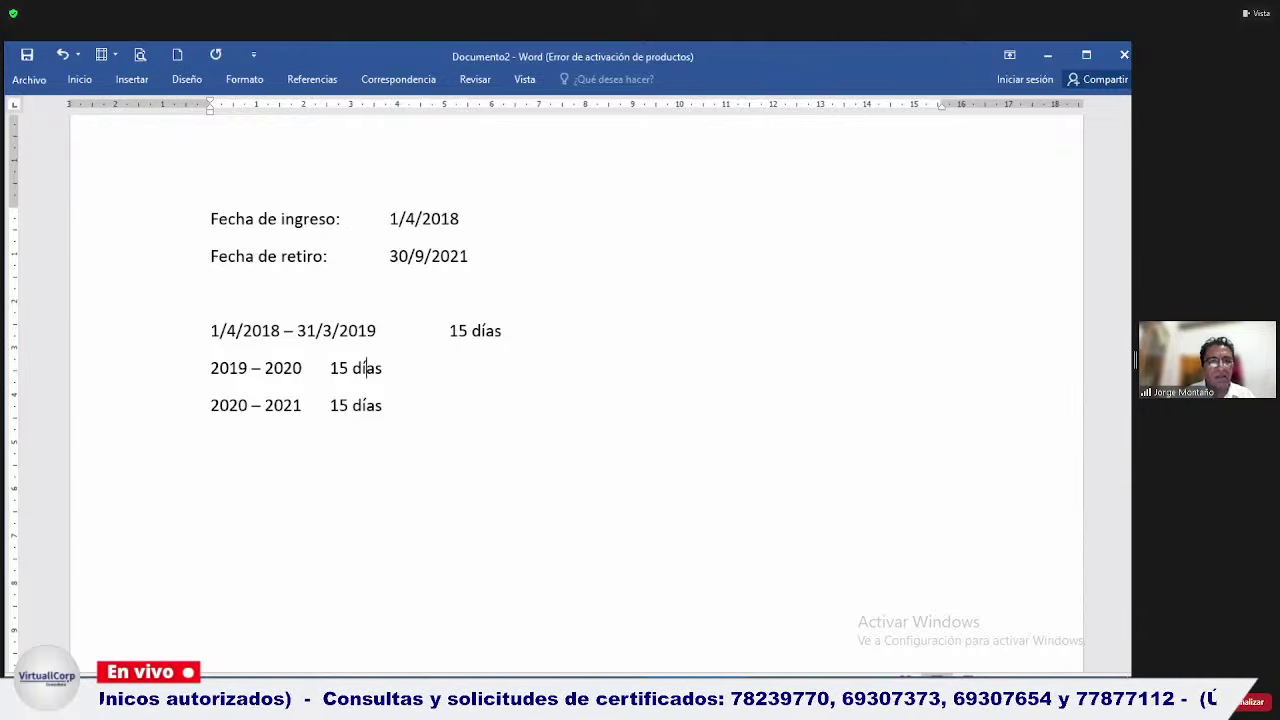
pyautogui.press('Left')
pyautogui.press('Left')
pyautogui.press('Left')
pyautogui.press('Left')
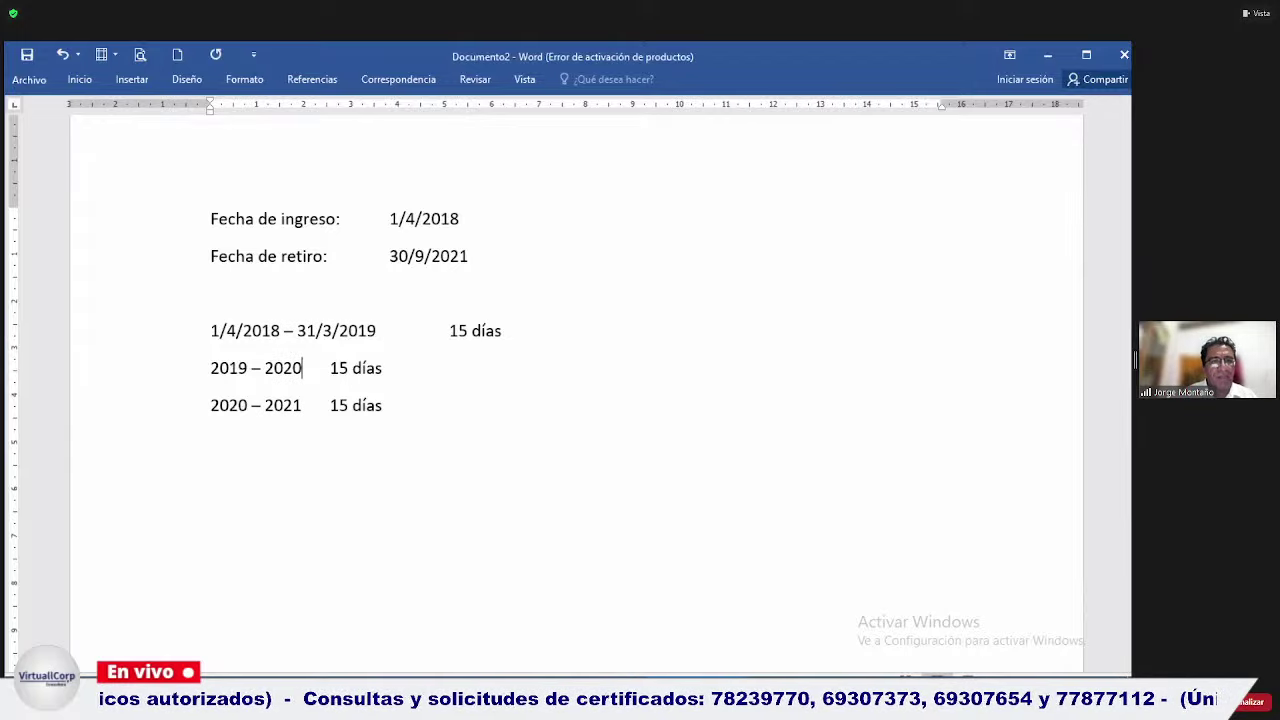
pyautogui.press('Up')
pyautogui.press('Up')
pyautogui.hotkey('shift', 'Right')
pyautogui.hotkey('shift', 'Right')
pyautogui.hotkey('shift', 'Right')
pyautogui.hotkey('shift', 'Right')
pyautogui.hotkey('shift', 'Right')
pyautogui.hotkey('shift', 'Right')
pyautogui.hotkey('shift', 'Right')
pyautogui.hotkey('shift', 'Right')
pyautogui.hotkey('shift', 'Right')
pyautogui.hotkey('shift', 'Right')
pyautogui.hotkey('shift', 'Right')
pyautogui.hotkey('shift', 'Right')
pyautogui.hotkey('shift', 'Right')
pyautogui.hotkey('shift', 'Right')
pyautogui.hotkey('shift', 'Right')
pyautogui.hotkey('shift', 'Right')
pyautogui.hotkey('shift', 'Right')
pyautogui.hotkey('shift', 'Right')
pyautogui.hotkey('shift', 'Right')
pyautogui.hotkey('shift', 'Right')
pyautogui.hotkey('ctrl', 'c')
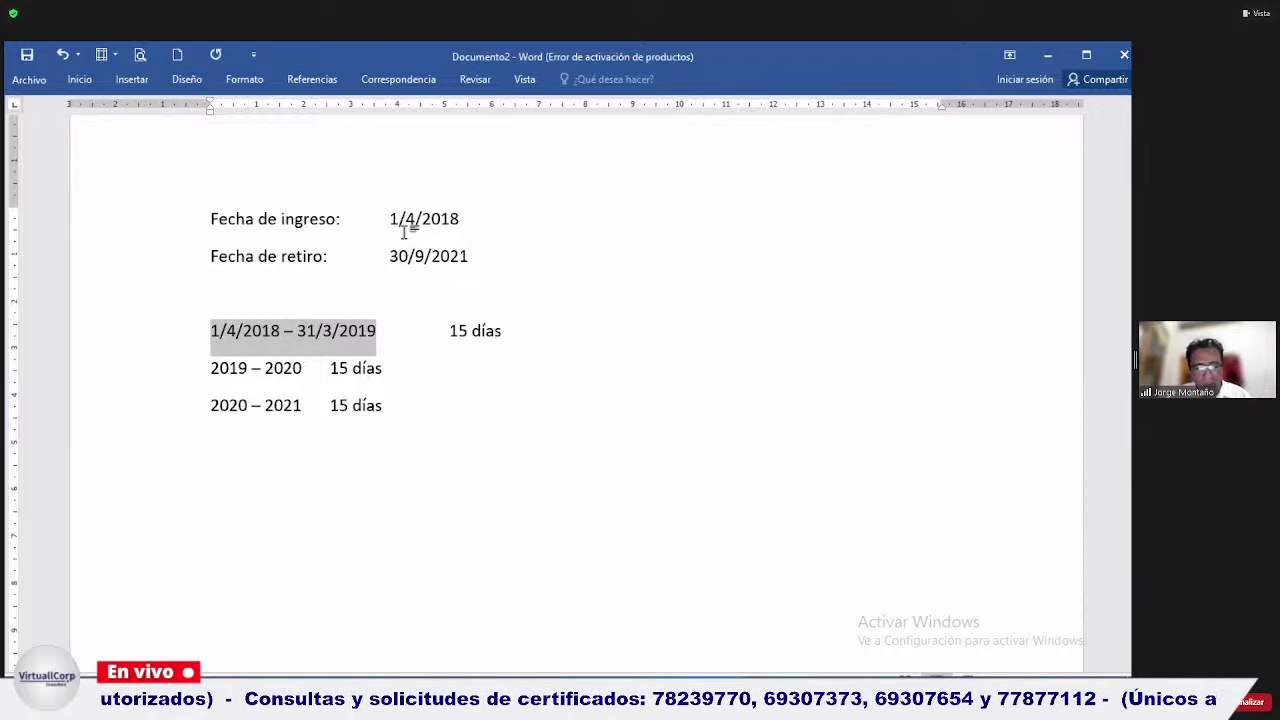
pyautogui.press('Down')
pyautogui.press('Down')
pyautogui.press('Up')
pyautogui.press('Left')
pyautogui.press('Left')
pyautogui.press('Left')
pyautogui.press('Left')
pyautogui.press('Left')
pyautogui.press('Left')
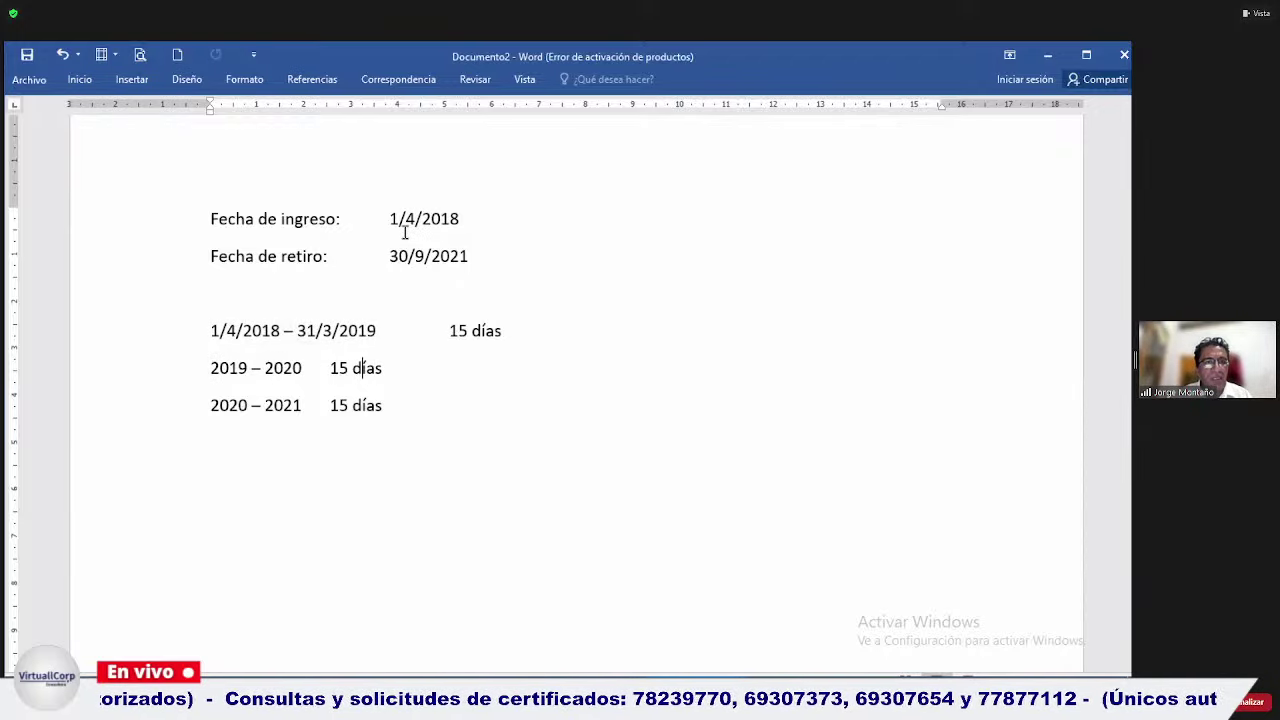
pyautogui.hotkey('shift', 'Left')
pyautogui.hotkey('shift', 'Left')
pyautogui.hotkey('shift', 'Left')
pyautogui.hotkey('shift', 'Left')
pyautogui.hotkey('shift', 'Left')
pyautogui.hotkey('shift', 'Left')
pyautogui.hotkey('shift', 'Left')
pyautogui.hotkey('shift', 'Left')
pyautogui.hotkey('shift', 'Left')
pyautogui.hotkey('shift', 'Left')
pyautogui.hotkey('shift', 'Left')
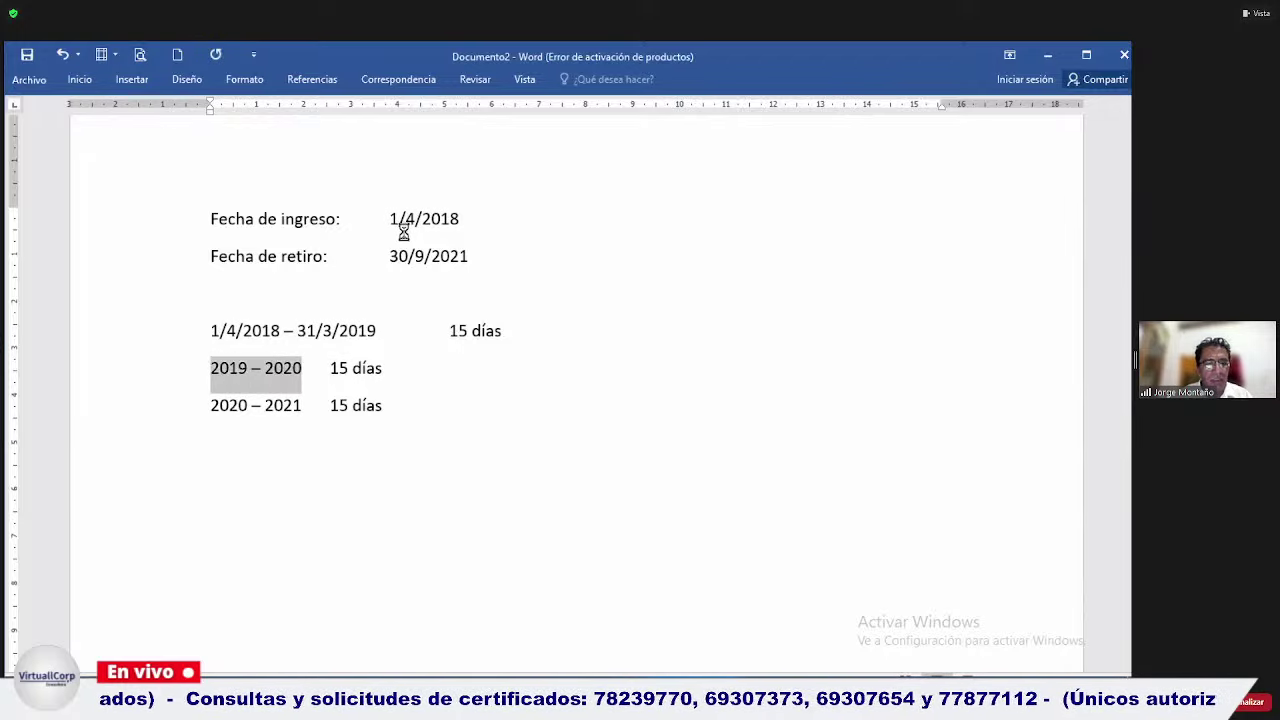
pyautogui.hotkey('ctrl', 'v')
# Change the years in the second line's pasted dates so the period reads "1/4/2019 – 31/3/2020".
pyautogui.press('Left')
pyautogui.press('Left')
pyautogui.press('Left')
pyautogui.press('Left')
pyautogui.press('Left')
pyautogui.press('Left')
pyautogui.press('Left')
pyautogui.press('Left')
pyautogui.press('Left')
pyautogui.press('Left')
pyautogui.press('Left')
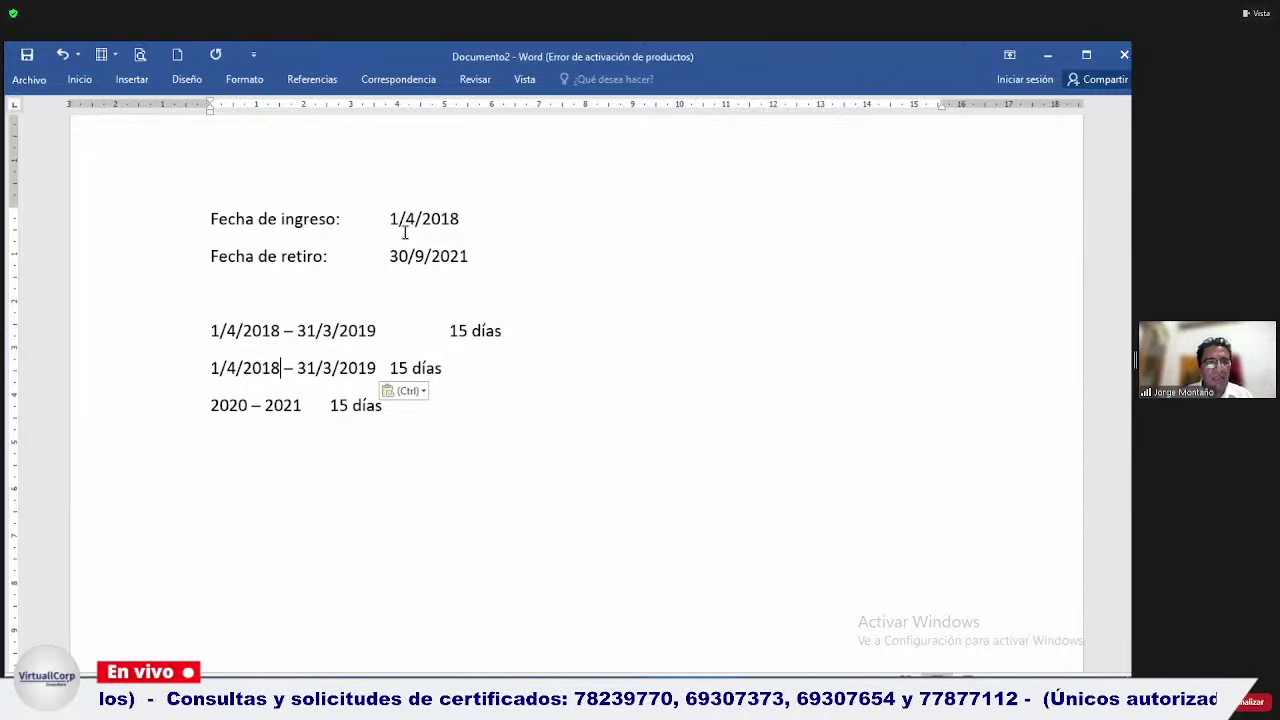
pyautogui.press('BackSpace')
pyautogui.write('9')
pyautogui.press('Right')
pyautogui.press('Right')
pyautogui.press('Right')
pyautogui.press('Right')
pyautogui.press('Right')
pyautogui.press('Right')
pyautogui.press('Right')
pyautogui.press('Right')
pyautogui.press('Right')
pyautogui.press('Right')
pyautogui.press('Right')
pyautogui.press('Right')
pyautogui.press('Right')
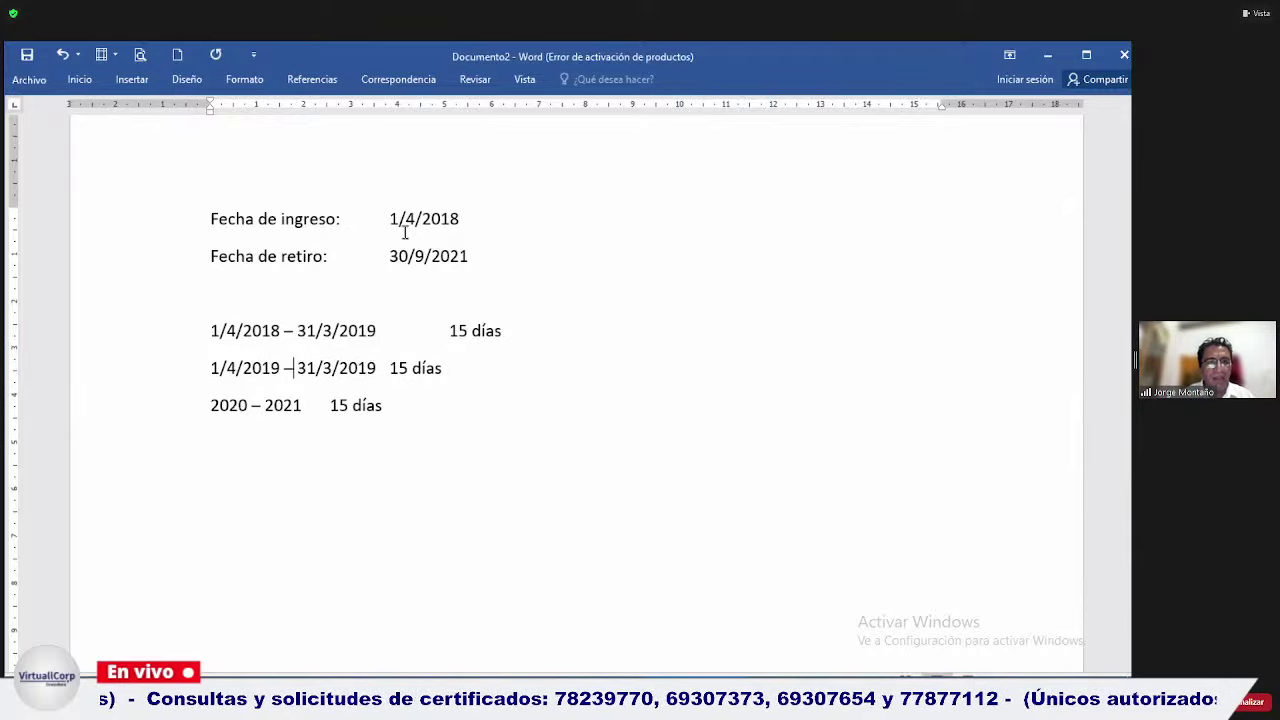
pyautogui.press('Left')
pyautogui.press('Left')
pyautogui.press('Delete')
pyautogui.press('BackSpace')
pyautogui.write('20')
# Replace "2020 – 2021" in the third vacation line with the copied full date range.
pyautogui.press('Down')
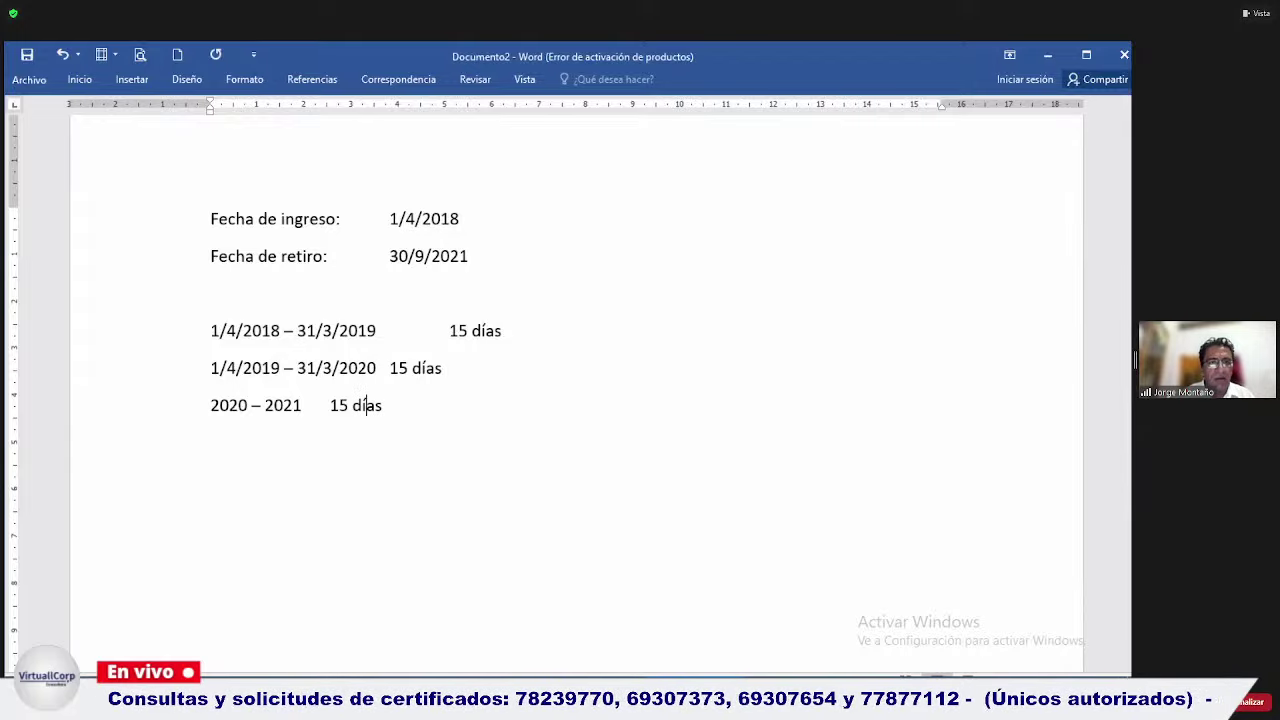
pyautogui.press('Left')
pyautogui.hotkey('shift', 'Left')
pyautogui.hotkey('shift', 'Left')
pyautogui.hotkey('shift', 'Left')
pyautogui.hotkey('shift', 'Left')
pyautogui.hotkey('shift', 'Left')
pyautogui.hotkey('shift', 'Left')
pyautogui.hotkey('shift', 'Left')
pyautogui.hotkey('shift', 'Left')
pyautogui.hotkey('shift', 'Left')
pyautogui.hotkey('shift', 'Left')
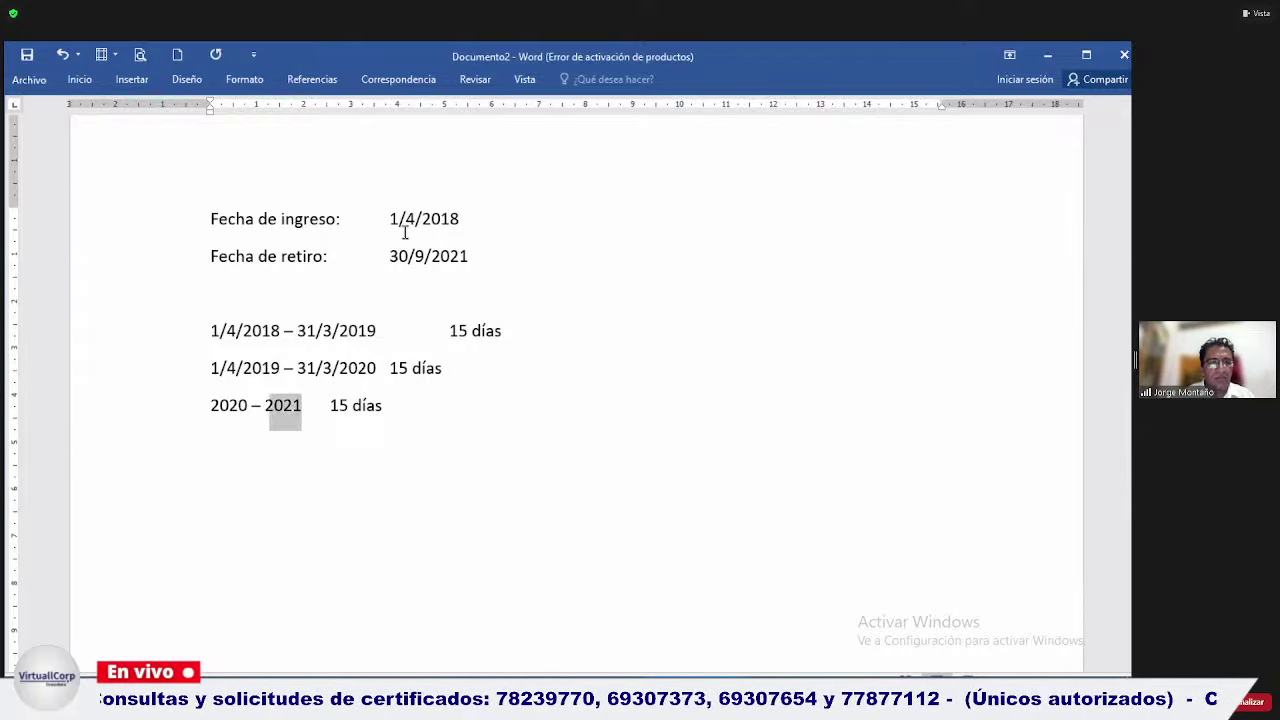
pyautogui.hotkey('shift', 'Left')
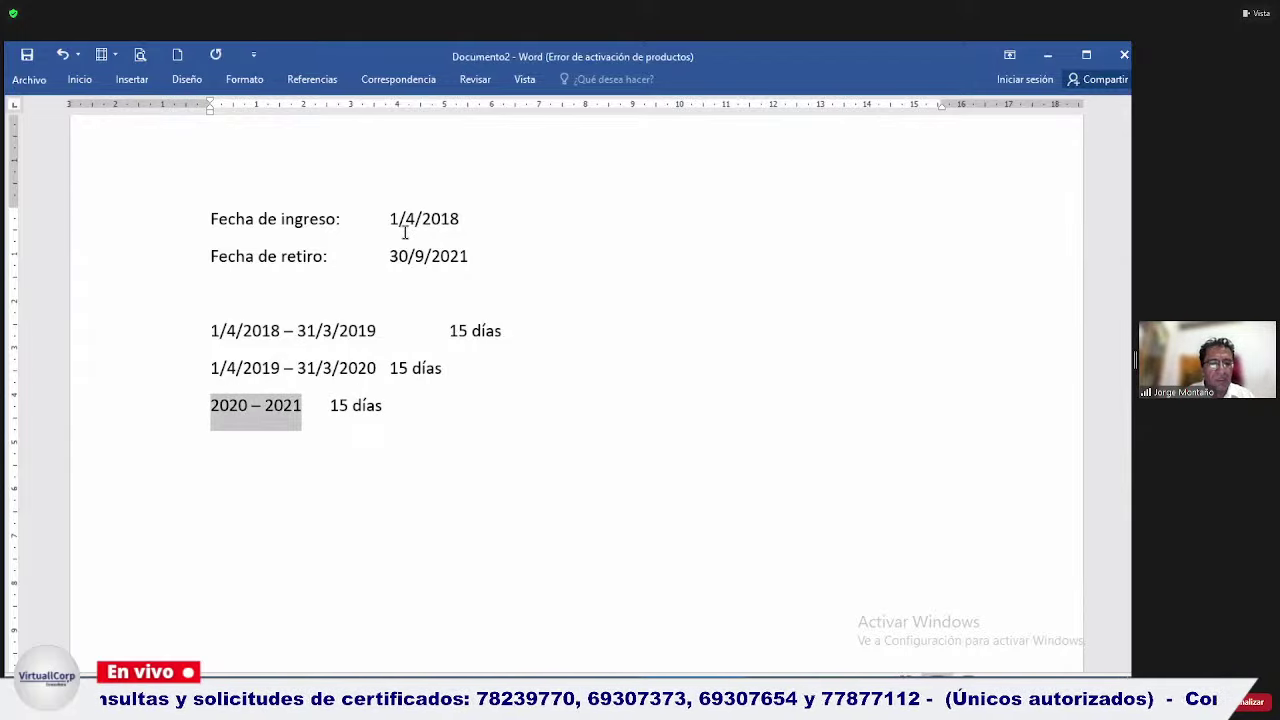
pyautogui.hotkey('ctrl', 'v')
# Change the years in the third line's pasted dates so the period reads "1/4/2020 – 31/3/2021".
pyautogui.press('Left')
pyautogui.press('Left')
pyautogui.press('Left')
pyautogui.press('Left')
pyautogui.press('Left')
pyautogui.press('Left')
pyautogui.press('Left')
pyautogui.press('Left')
pyautogui.press('Left')
pyautogui.press('Left')
pyautogui.press('Left')
pyautogui.press('Left')
pyautogui.press('Left')
pyautogui.press('BackSpace')
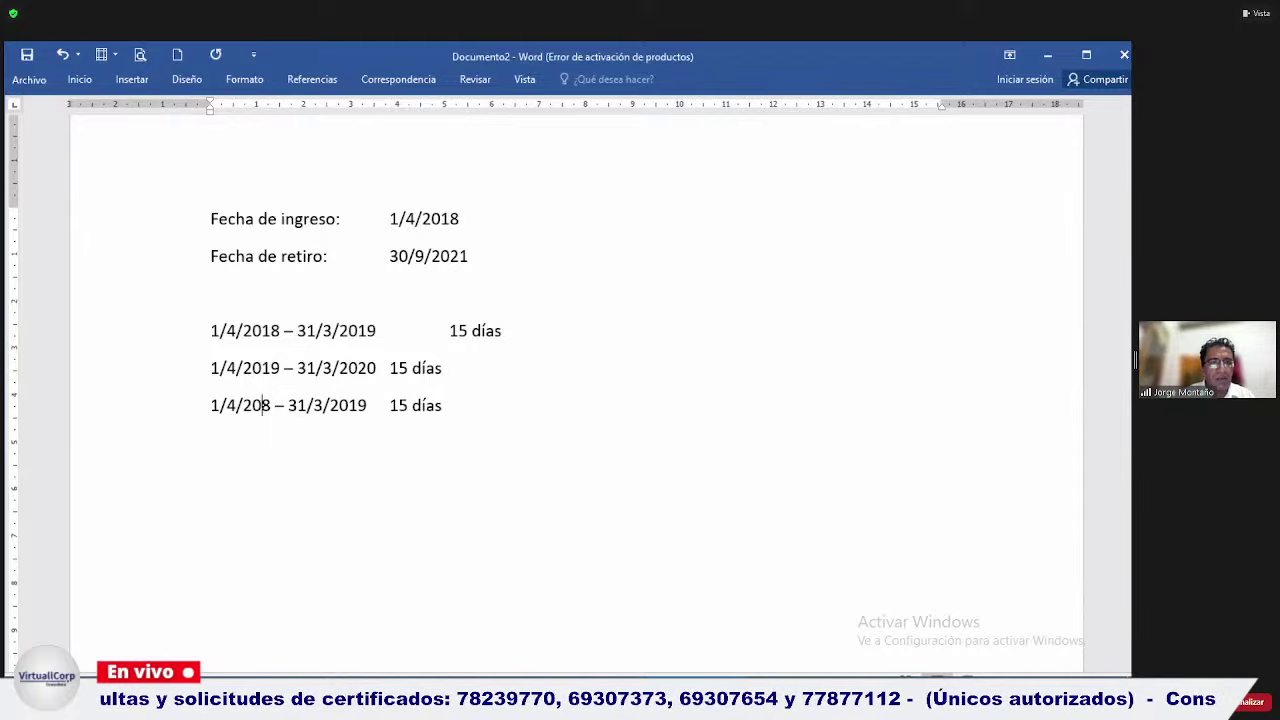
pyautogui.press('Right')
pyautogui.press('BackSpace')
pyautogui.write('20')
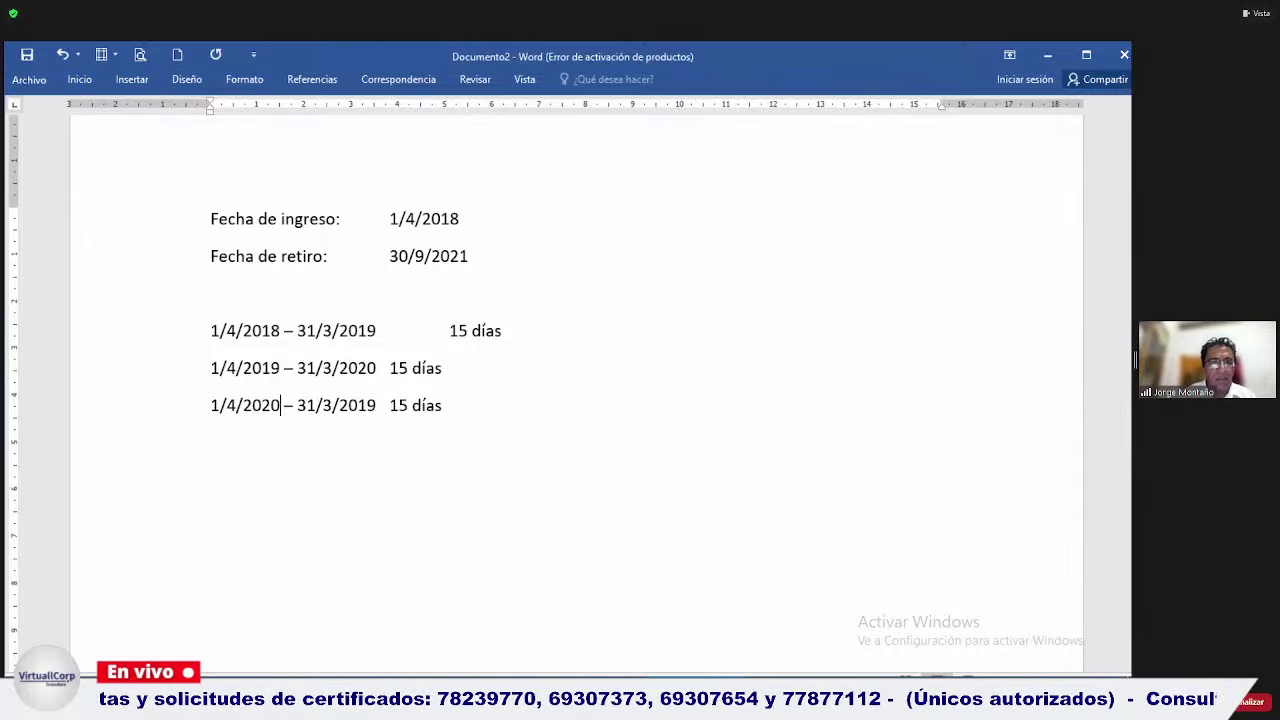
pyautogui.press('Right')
pyautogui.press('Right')
pyautogui.press('Right')
pyautogui.press('Right')
pyautogui.press('Right')
pyautogui.press('Right')
pyautogui.press('Right')
pyautogui.press('Right')
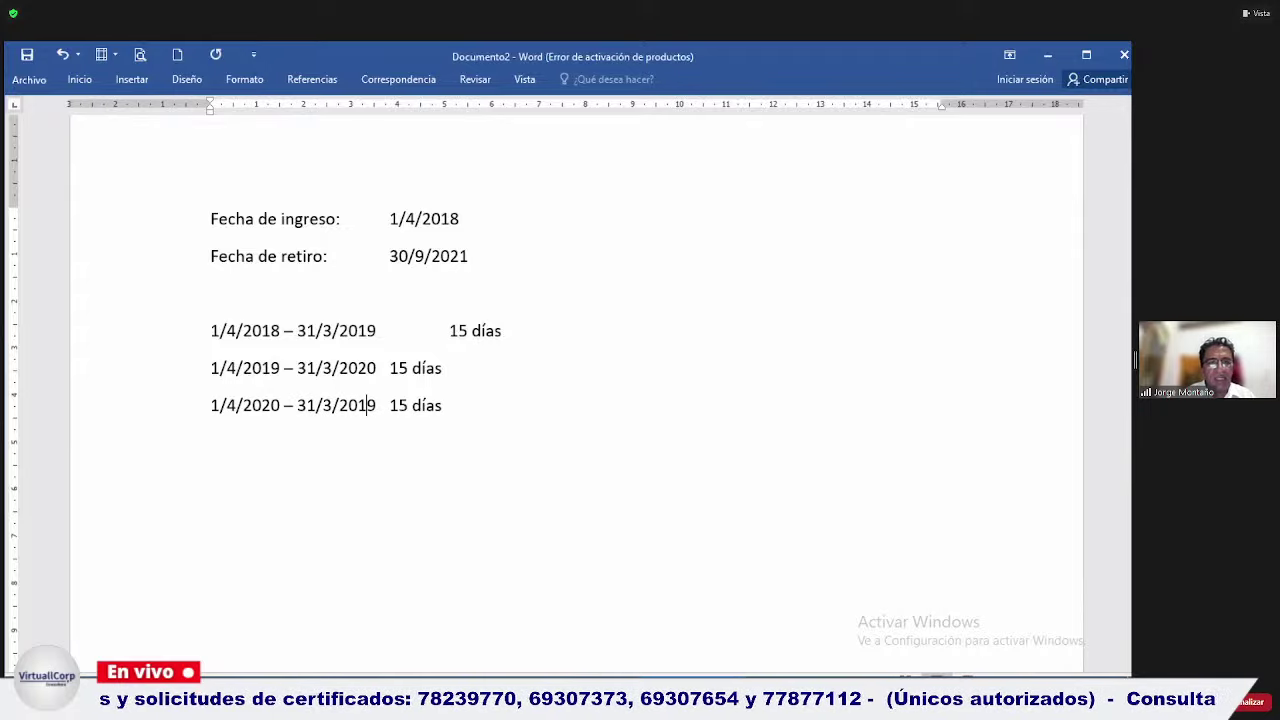
pyautogui.press('BackSpace')
pyautogui.press('BackSpace')
pyautogui.write('21')
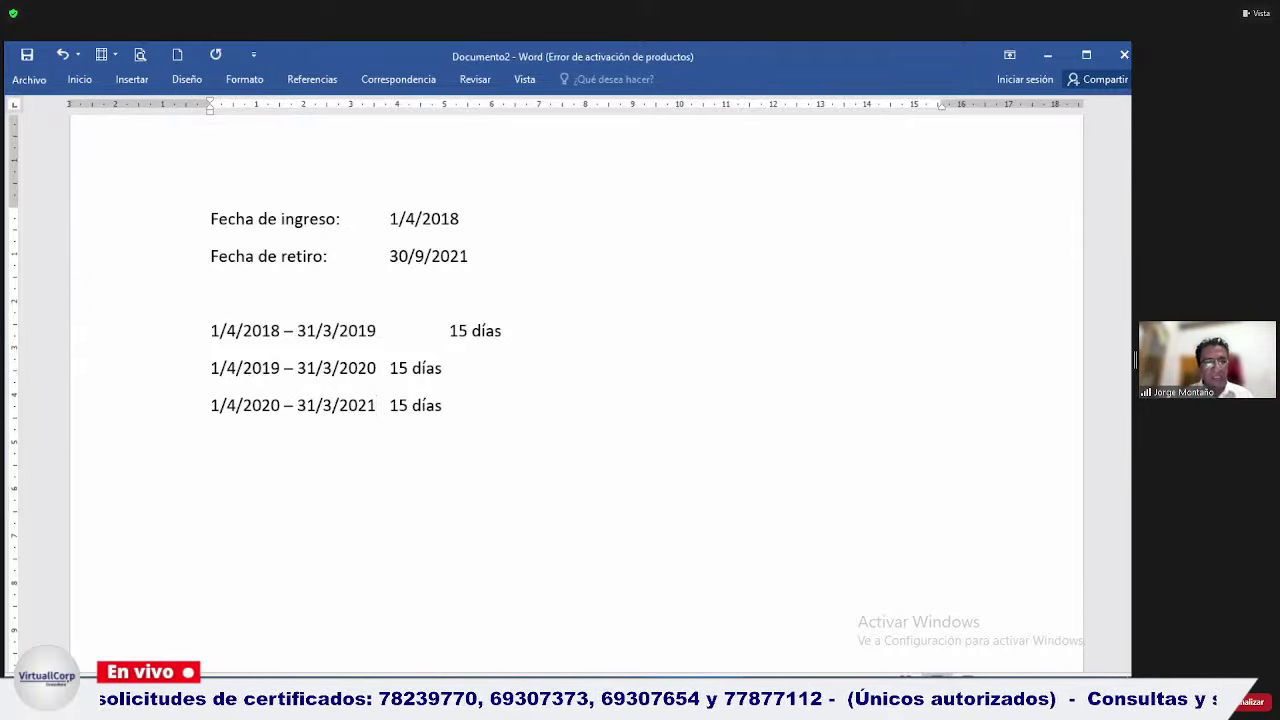
# Align the "15 días" entries of the second and third periods with the first line's using an extra tab.
pyautogui.press('Tab')
pyautogui.press('Up')
pyautogui.press('Tab')
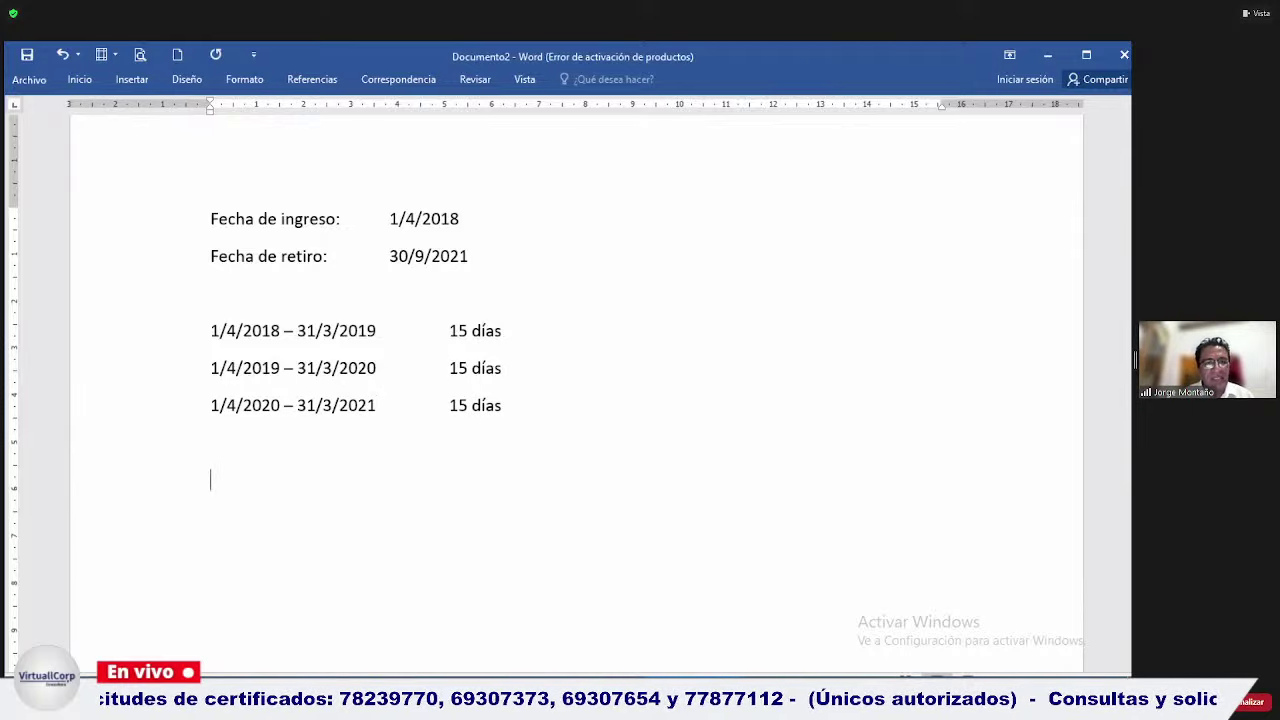
pyautogui.write('1')
pyautogui.press('BackSpace')
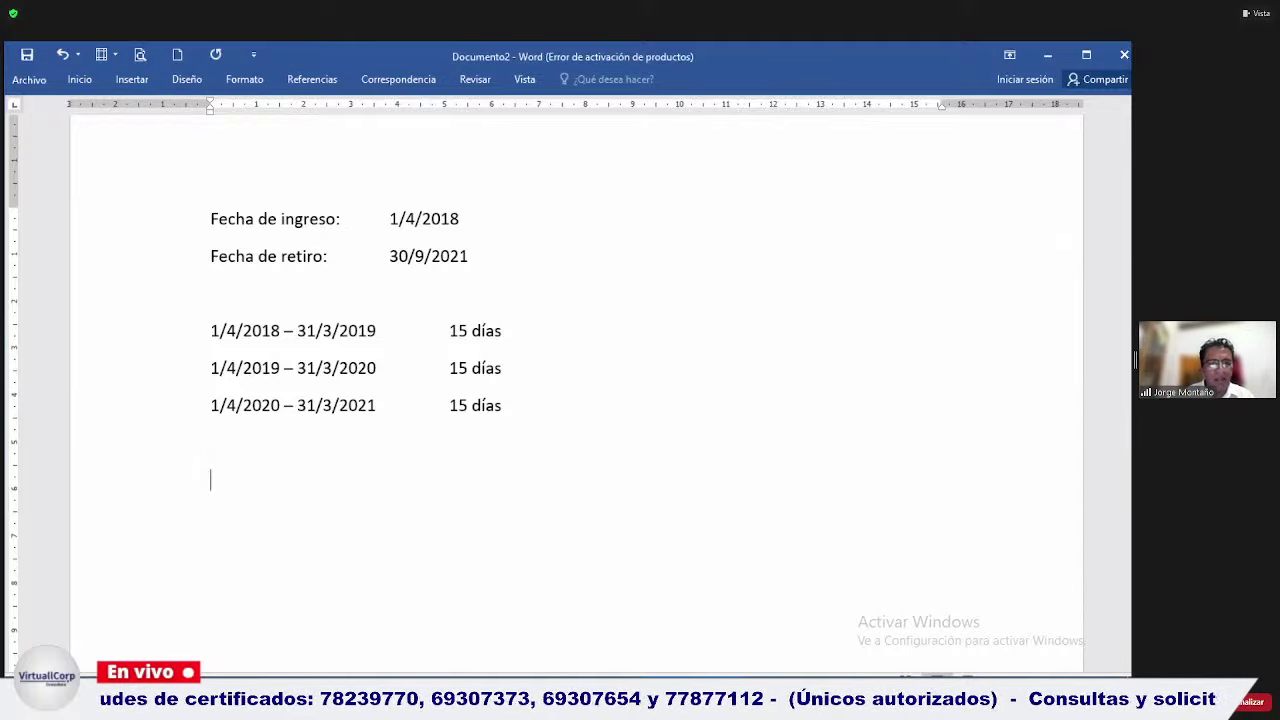
# Add a fourth period line below, copying the third line's start date "1/4/2020" and ending it with "– 30/9/2021".
pyautogui.press('Up')
pyautogui.press('Up')
pyautogui.press('Up')
pyautogui.hotkey('shift', 'Right')
pyautogui.hotkey('shift', 'Right')
pyautogui.hotkey('shift', 'Right')
pyautogui.hotkey('shift', 'Right')
pyautogui.hotkey('shift', 'Right')
pyautogui.hotkey('shift', 'Right')
pyautogui.hotkey('shift', 'Right')
pyautogui.hotkey('shift', 'Right')
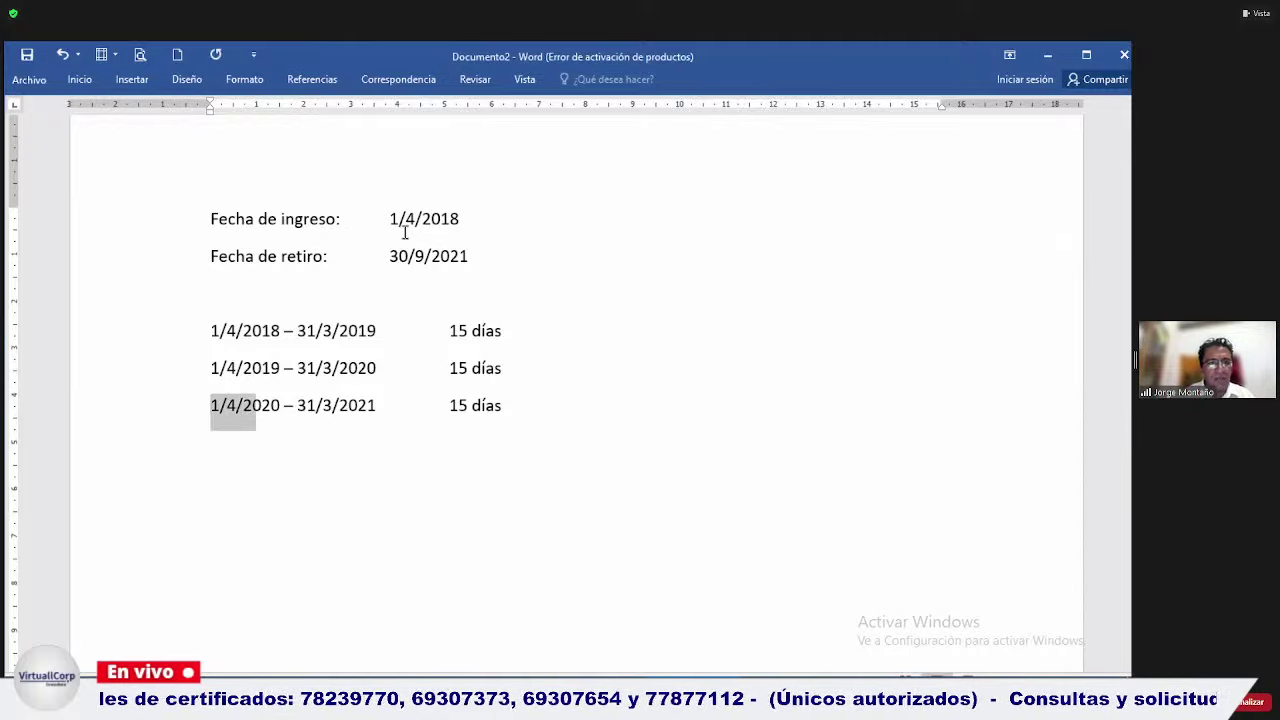
pyautogui.hotkey('ctrl', 'c')
pyautogui.press('Down')
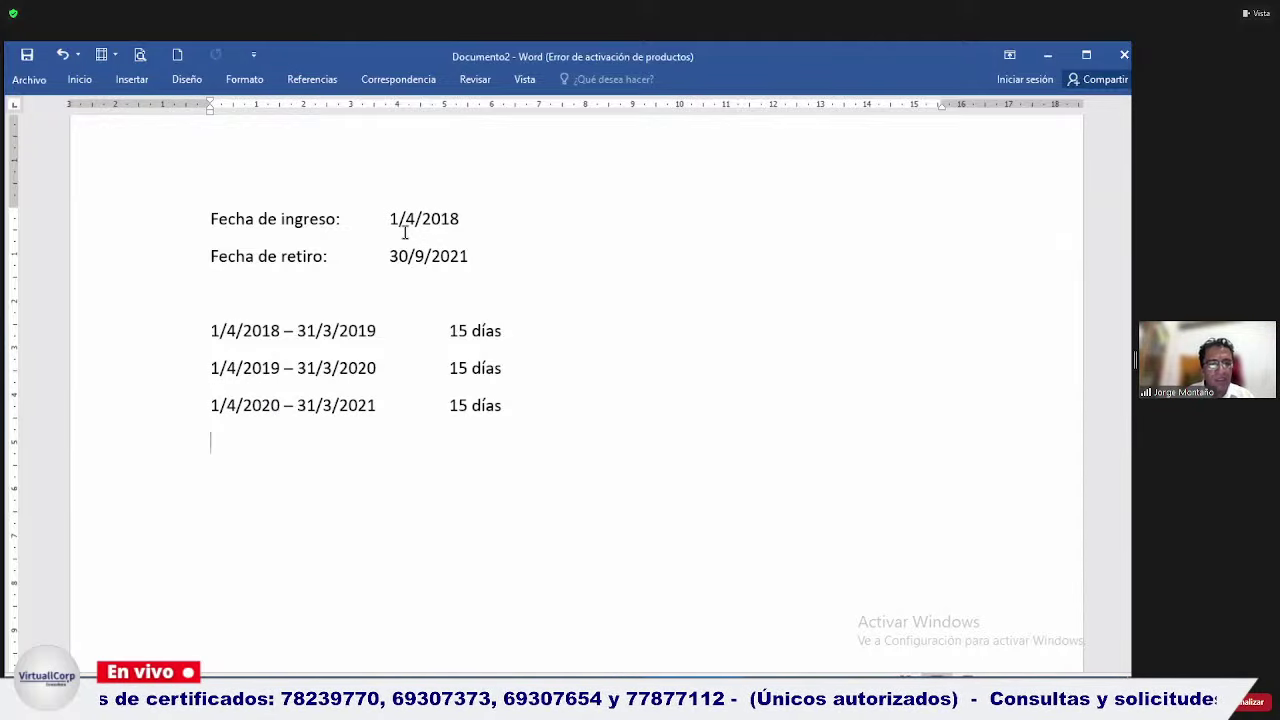
pyautogui.hotkey('ctrl', 'v')
pyautogui.write('-')
pyautogui.press('Return')
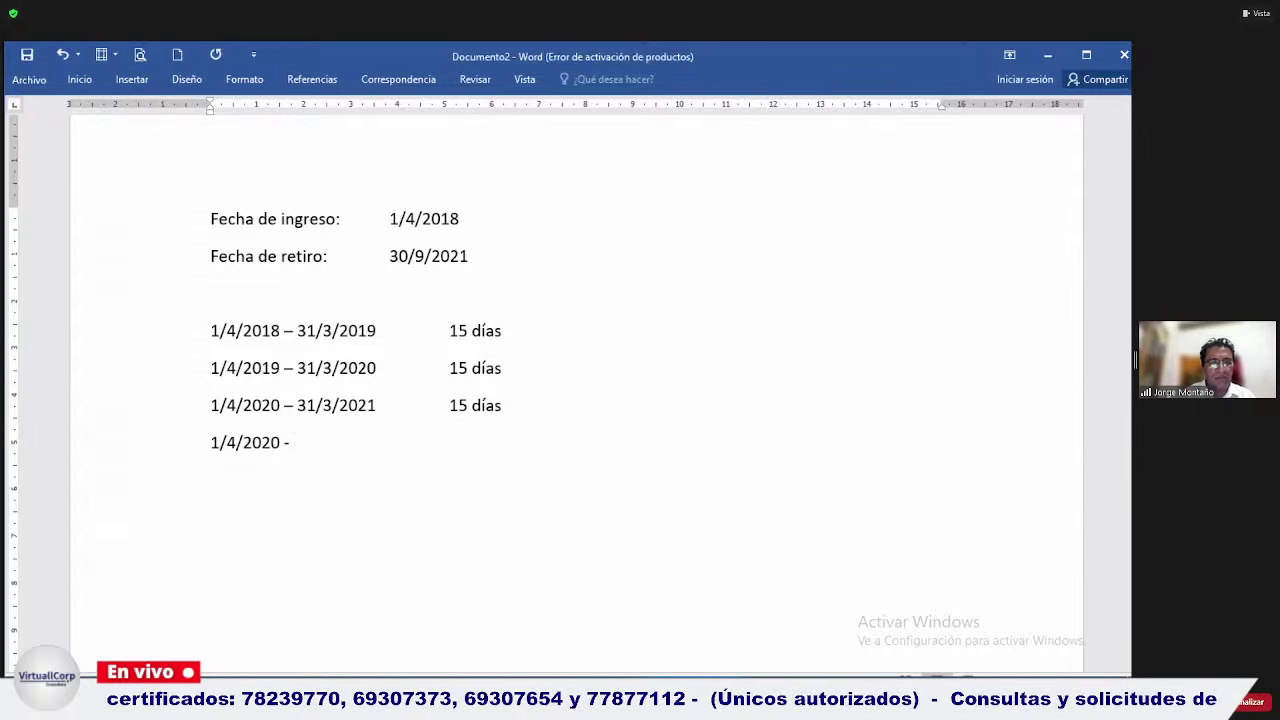
pyautogui.write('30/9')
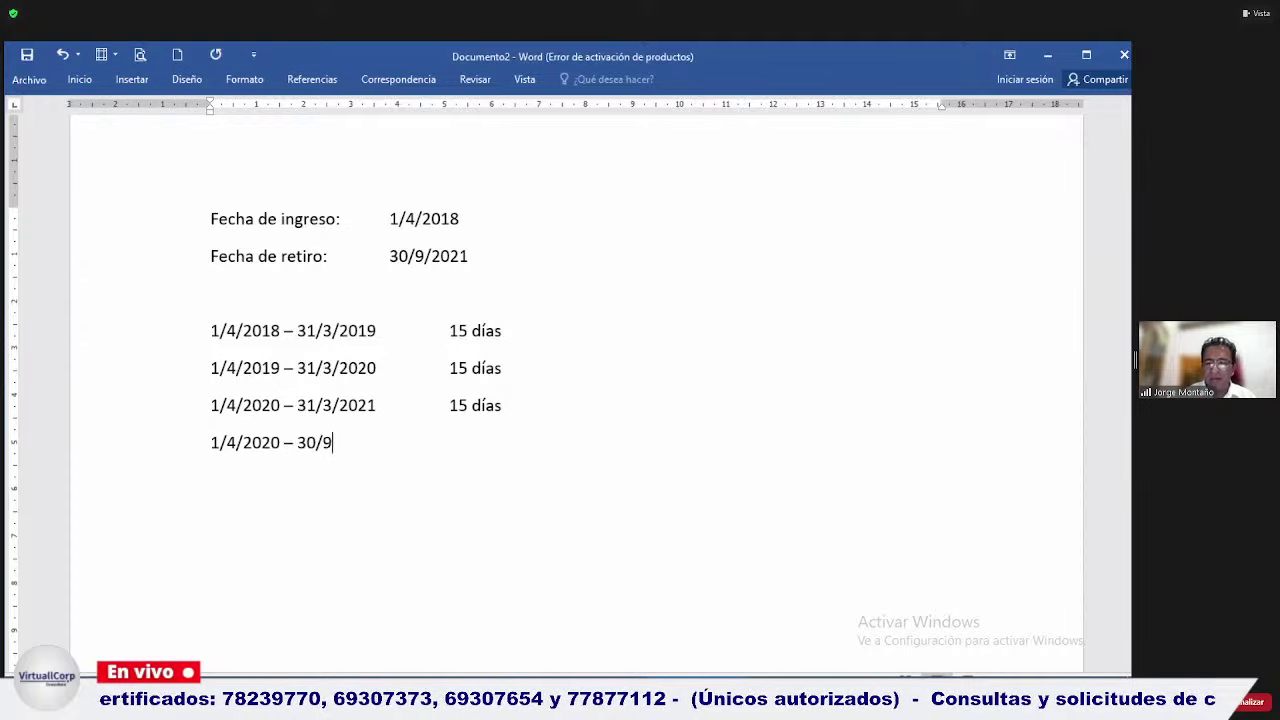
pyautogui.write('/20')
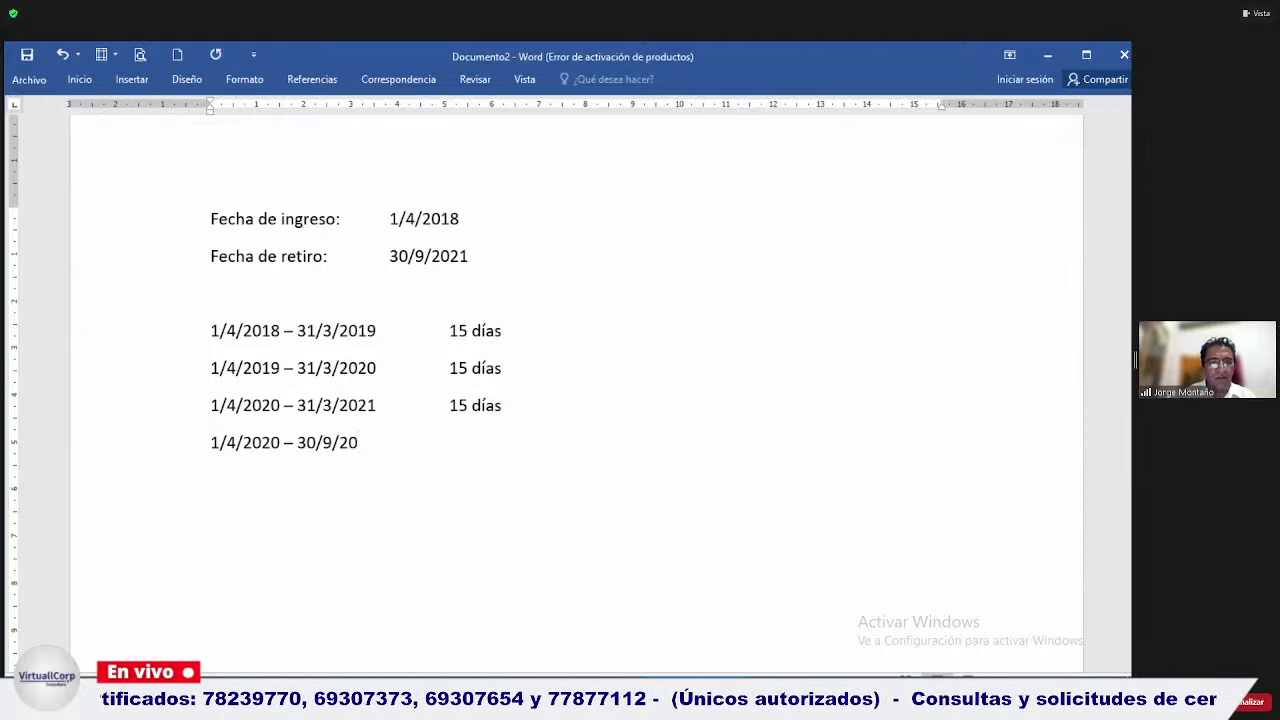
pyautogui.write('21')
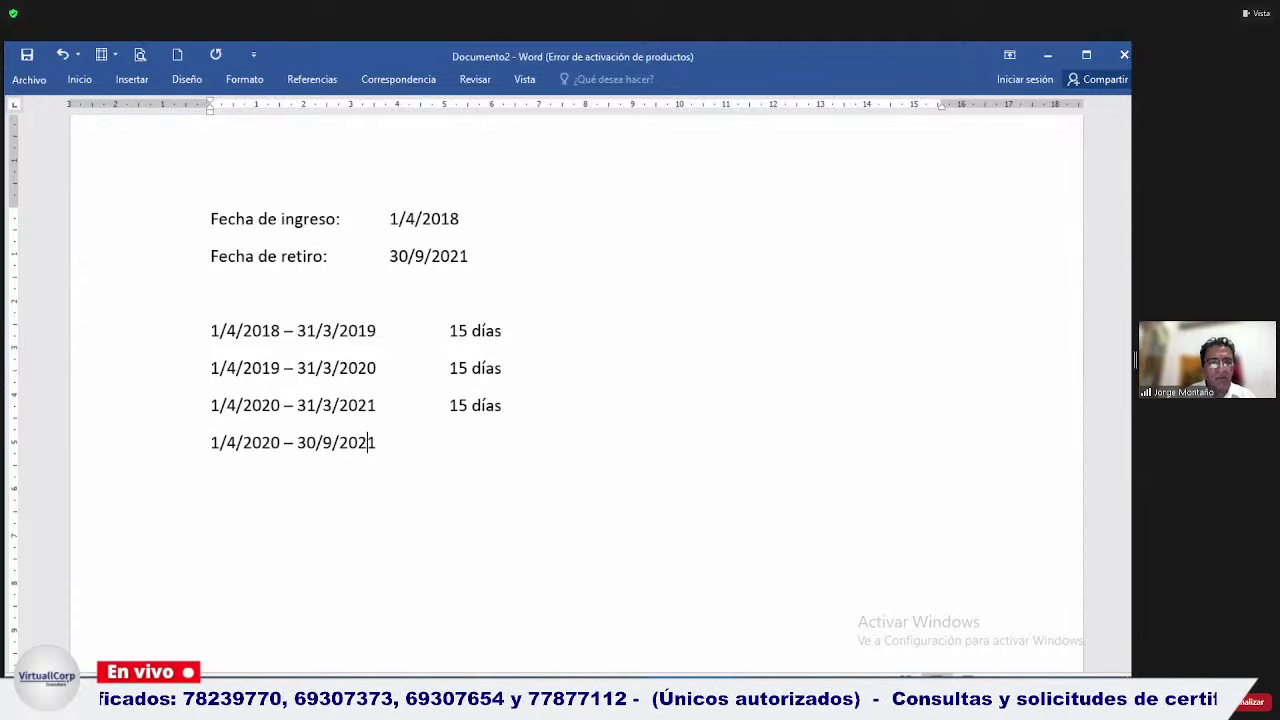
# Correct the fourth period's start date to 1/4/2021.
pyautogui.click(281, 442)
pyautogui.press('BackSpace')
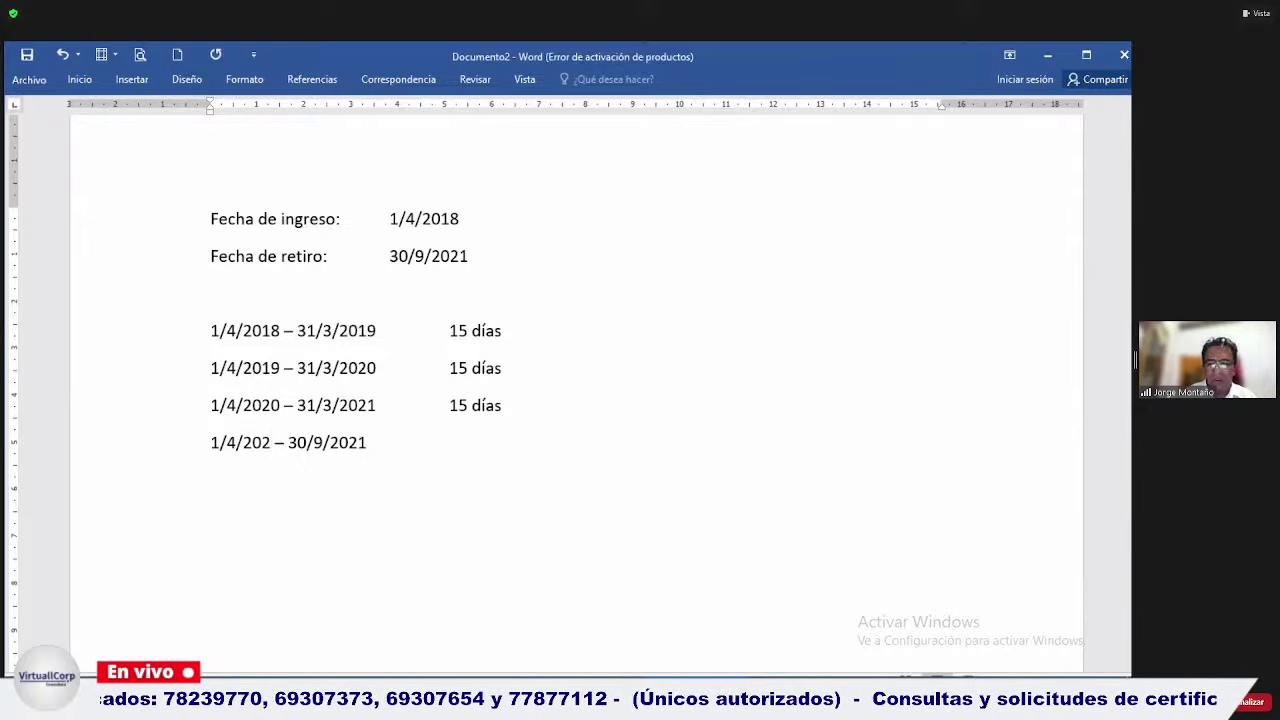
pyautogui.write('1')
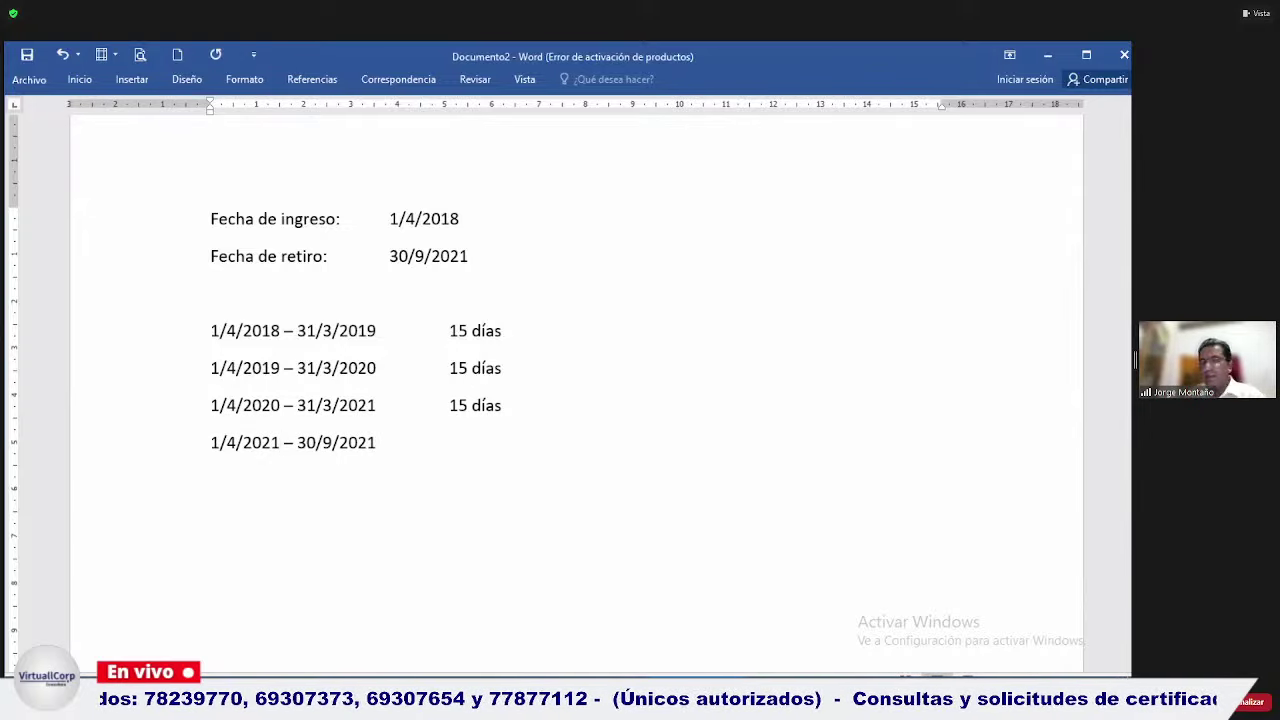
# Append "(duodécimas)" to the fourth period line, after its end date 30/9/2021.
pyautogui.click(145, 338)
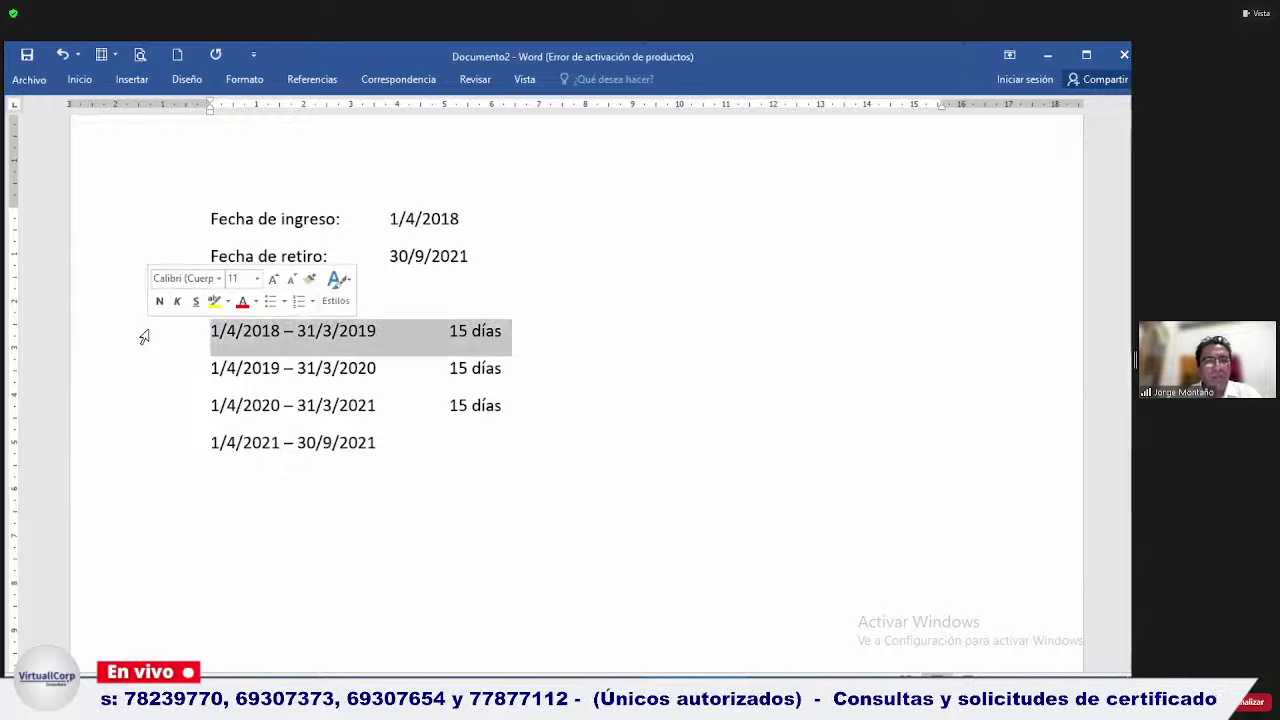
pyautogui.click(141, 368)
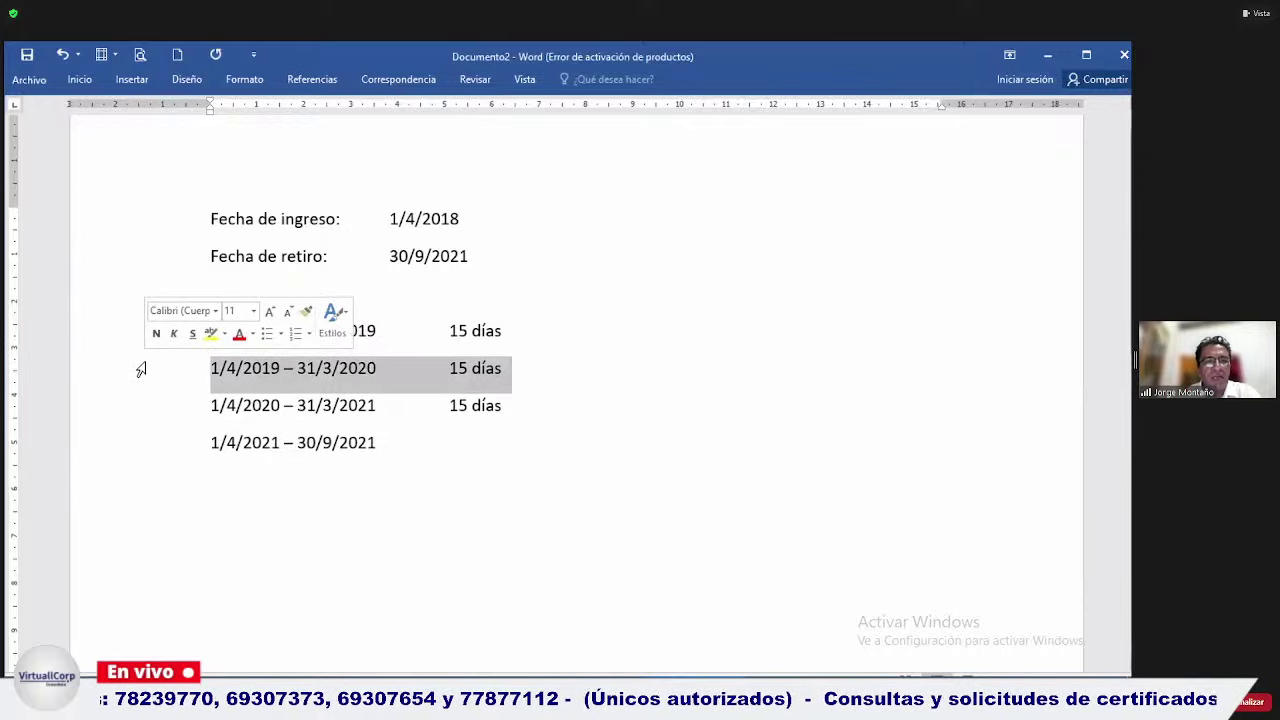
pyautogui.click(146, 413)
pyautogui.moveTo(391, 446); pyautogui.dragTo(430, 456)
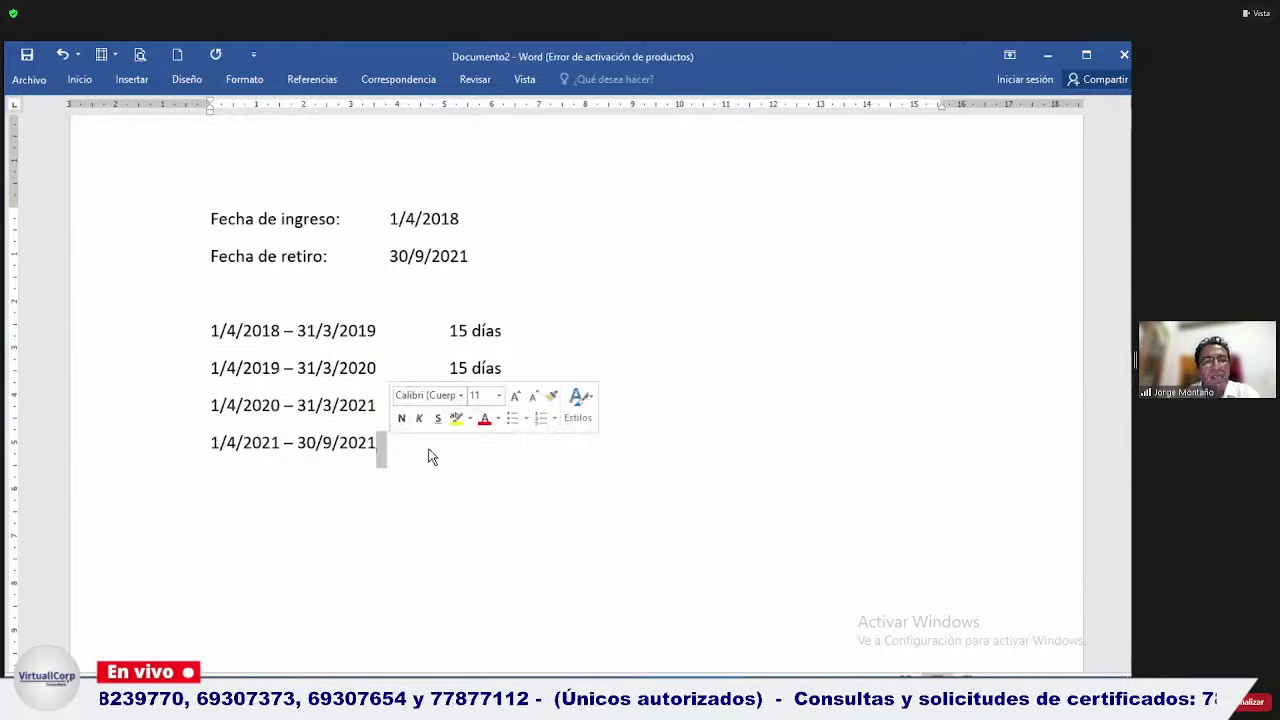
pyautogui.click(438, 446)
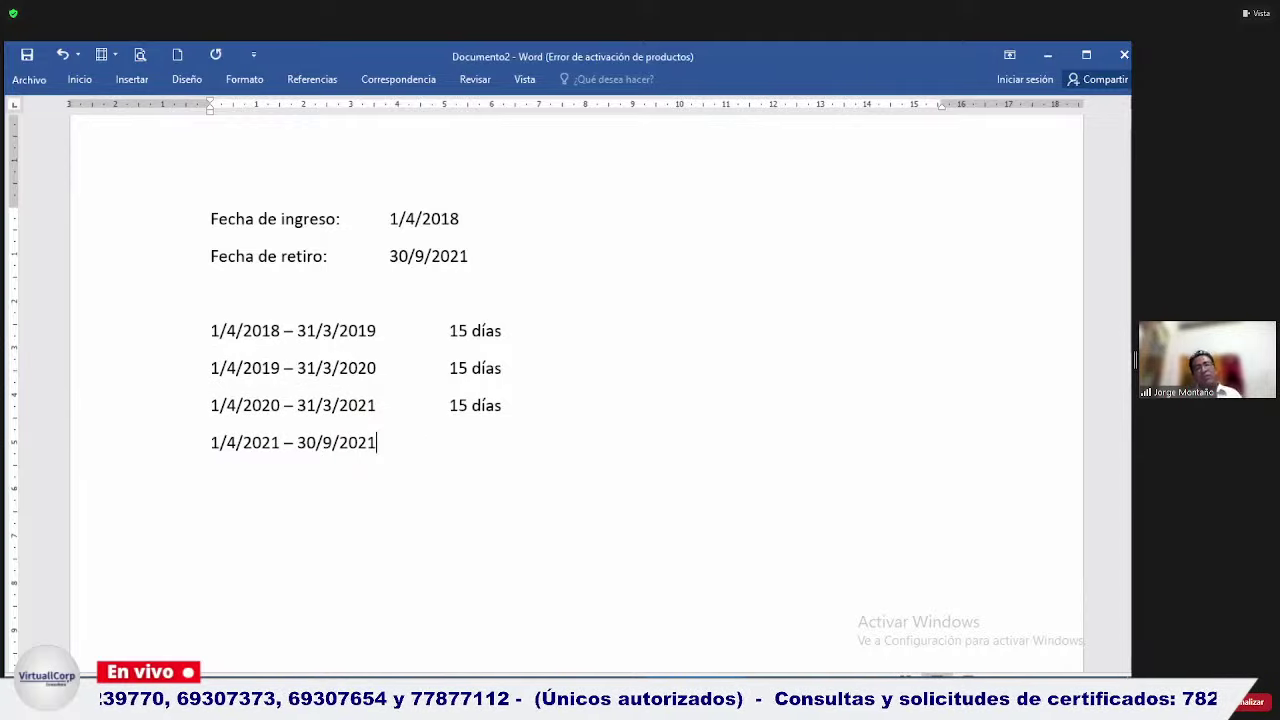
pyautogui.write('(')
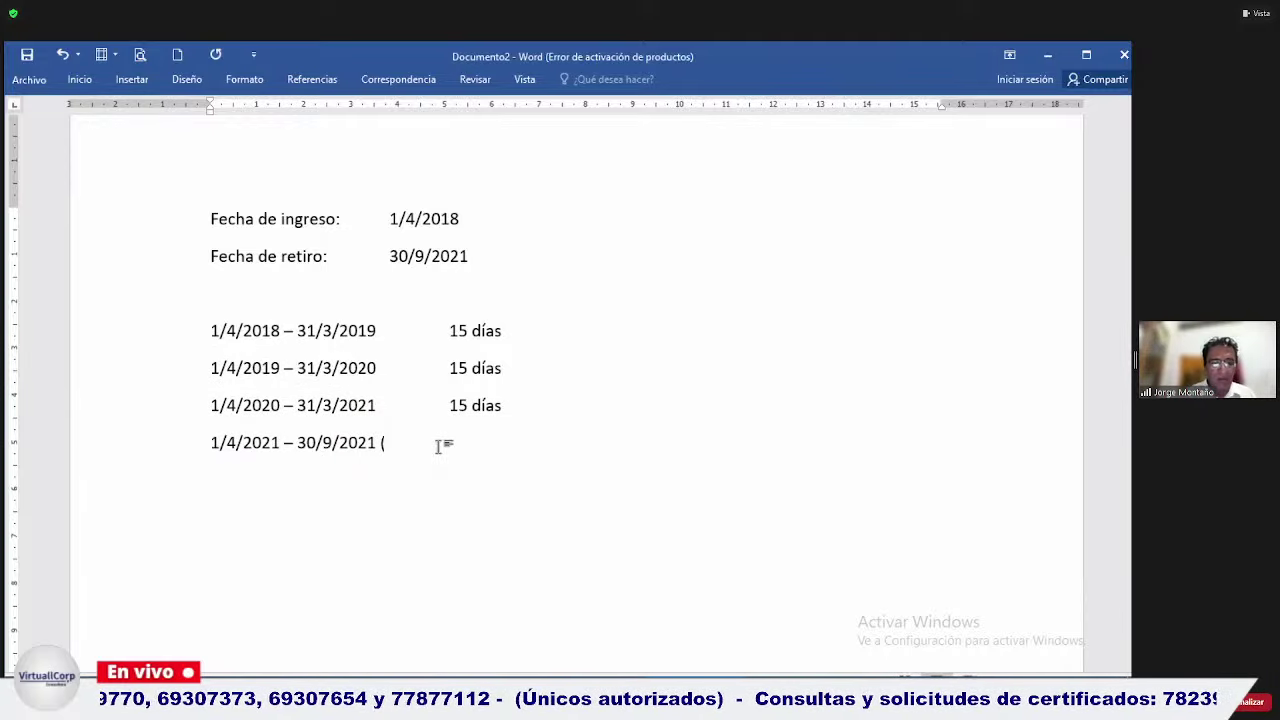
pyautogui.write('duodéc')
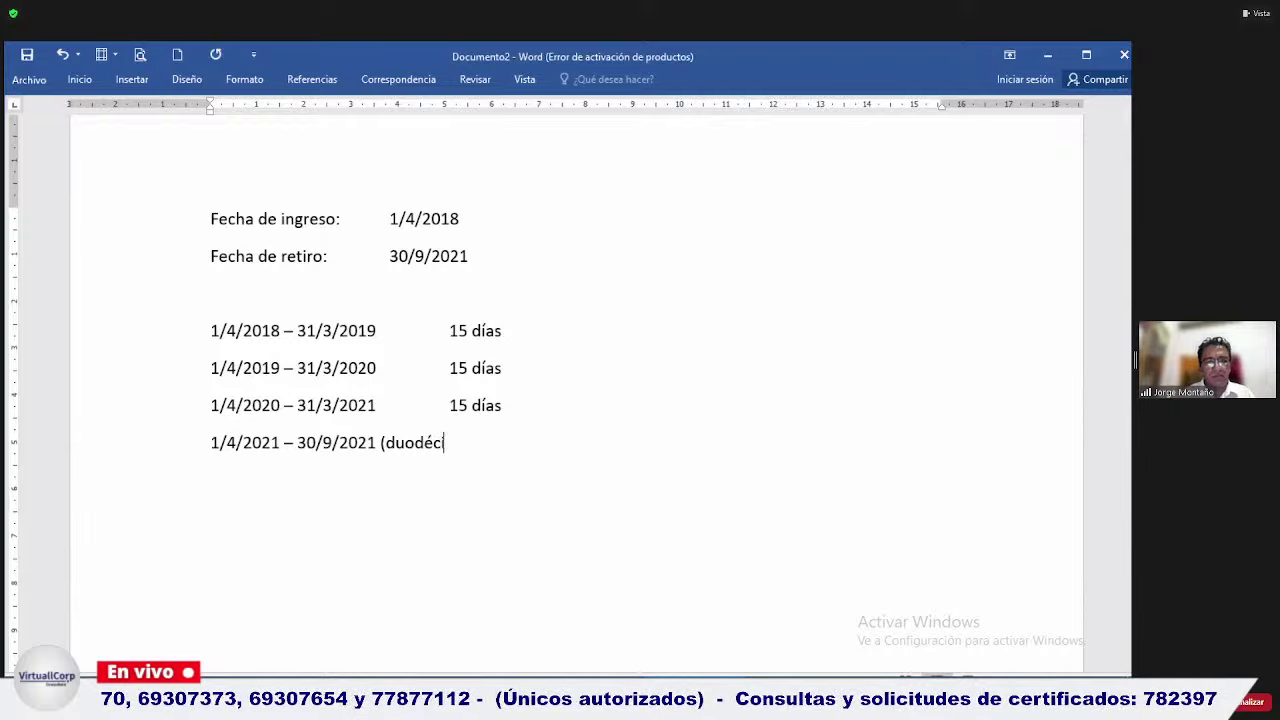
pyautogui.write('imas')
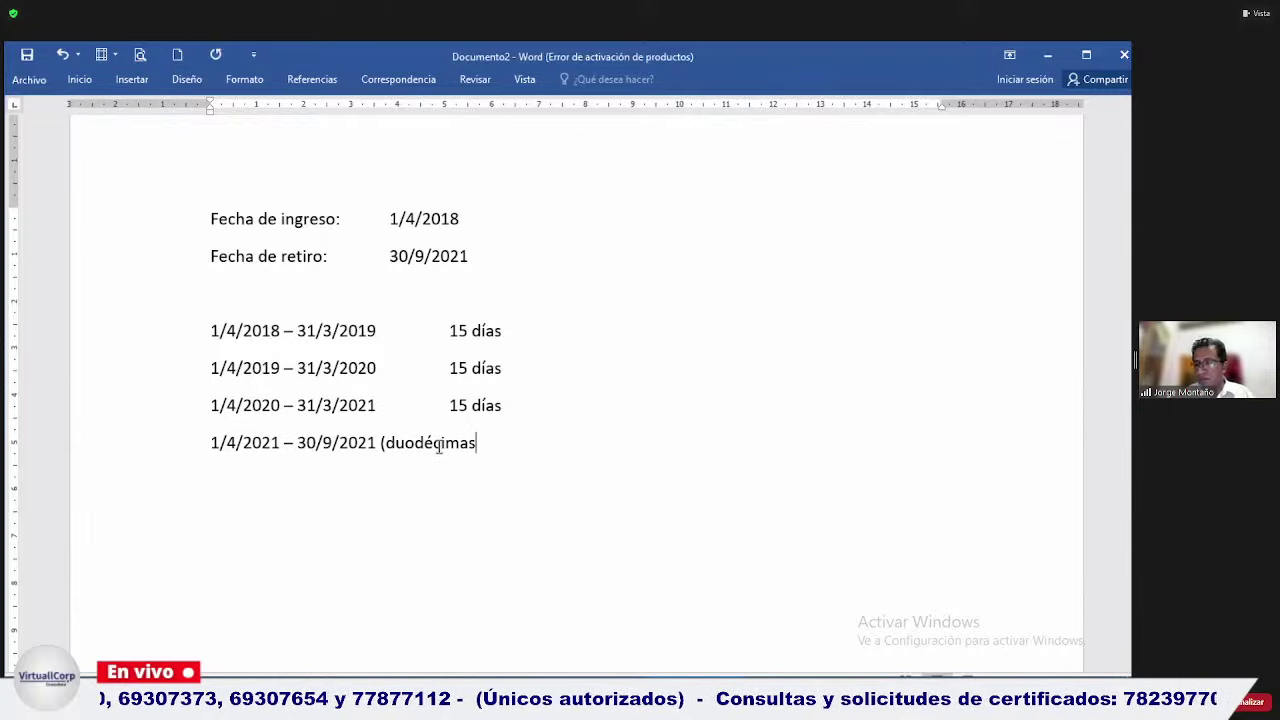
pyautogui.write(')')
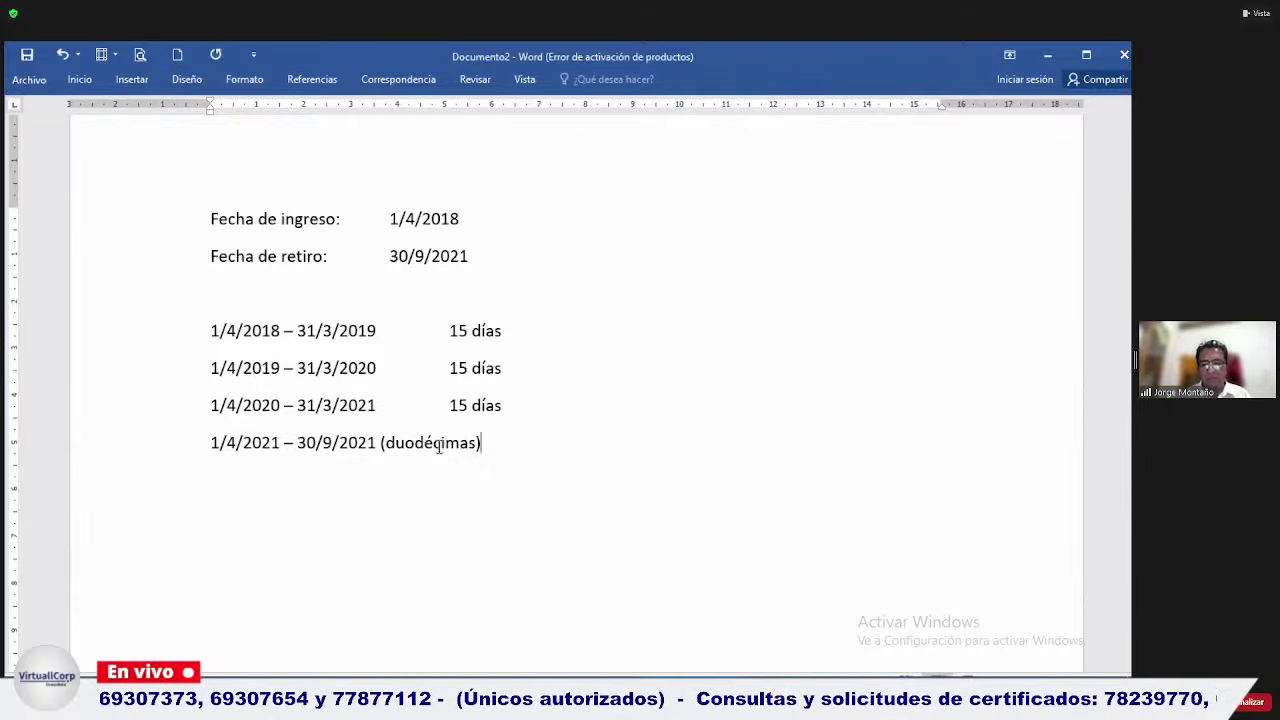
# Shift the "15 días" entries of the first three period lines two tab stops further right.
pyautogui.press('Up')
pyautogui.press('Up')
pyautogui.press('Up')
pyautogui.press('Left')
pyautogui.press('Left')
pyautogui.press('Left')
pyautogui.press('Left')
pyautogui.press('Left')
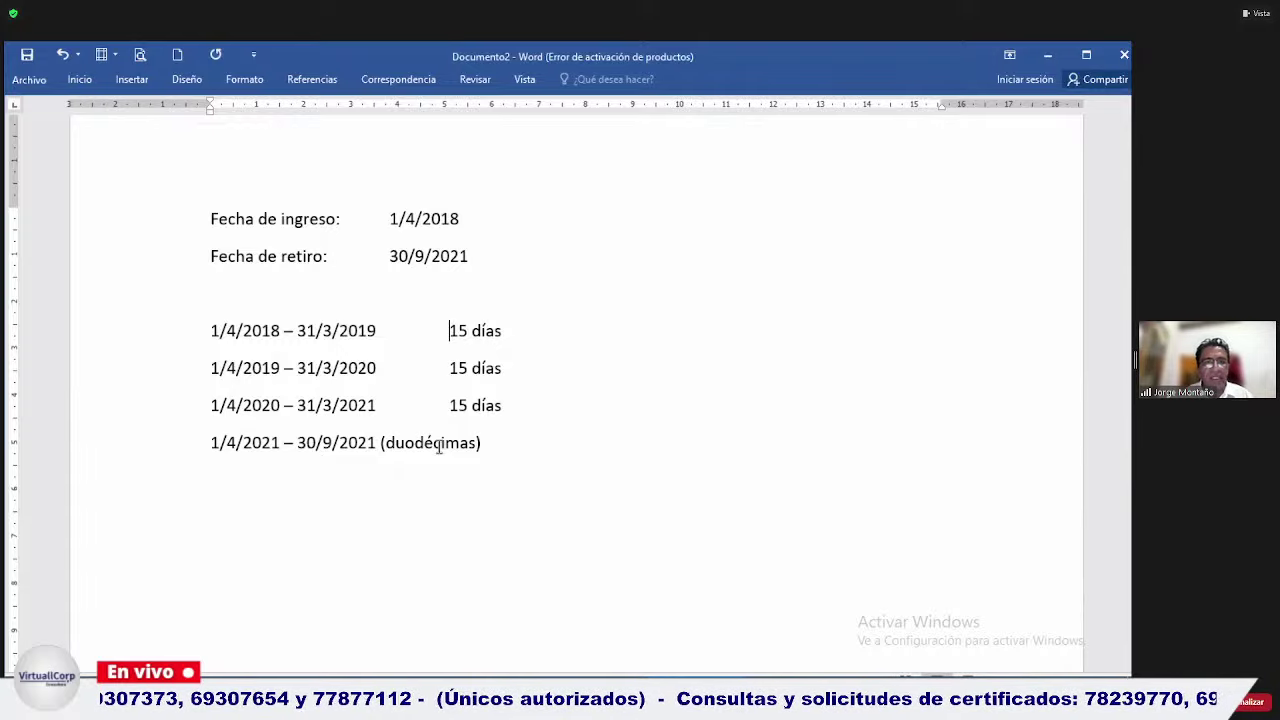
pyautogui.press('Tab')
pyautogui.press('Tab')
pyautogui.press('Left')
pyautogui.press('Left')
pyautogui.press('Left')
pyautogui.press('Left')
pyautogui.press('Left')
pyautogui.press('Left')
pyautogui.press('Left')
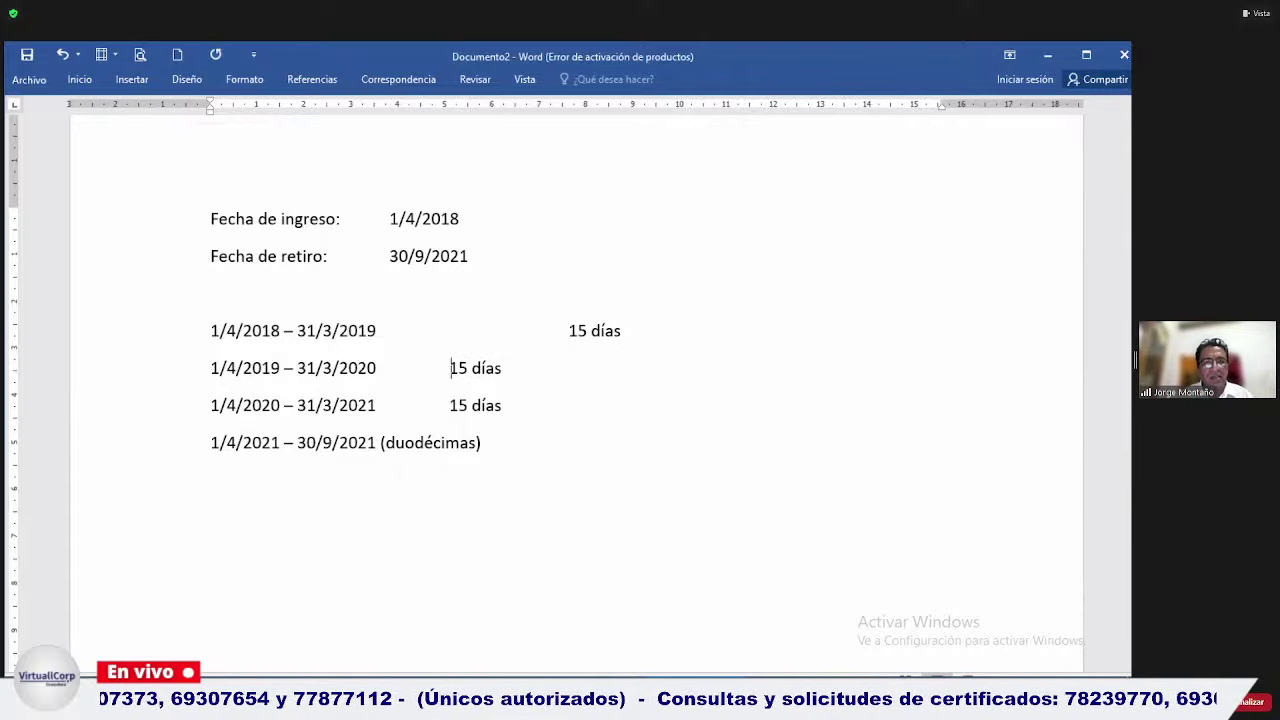
pyautogui.press('Tab')
pyautogui.press('Tab')
pyautogui.press('Down')
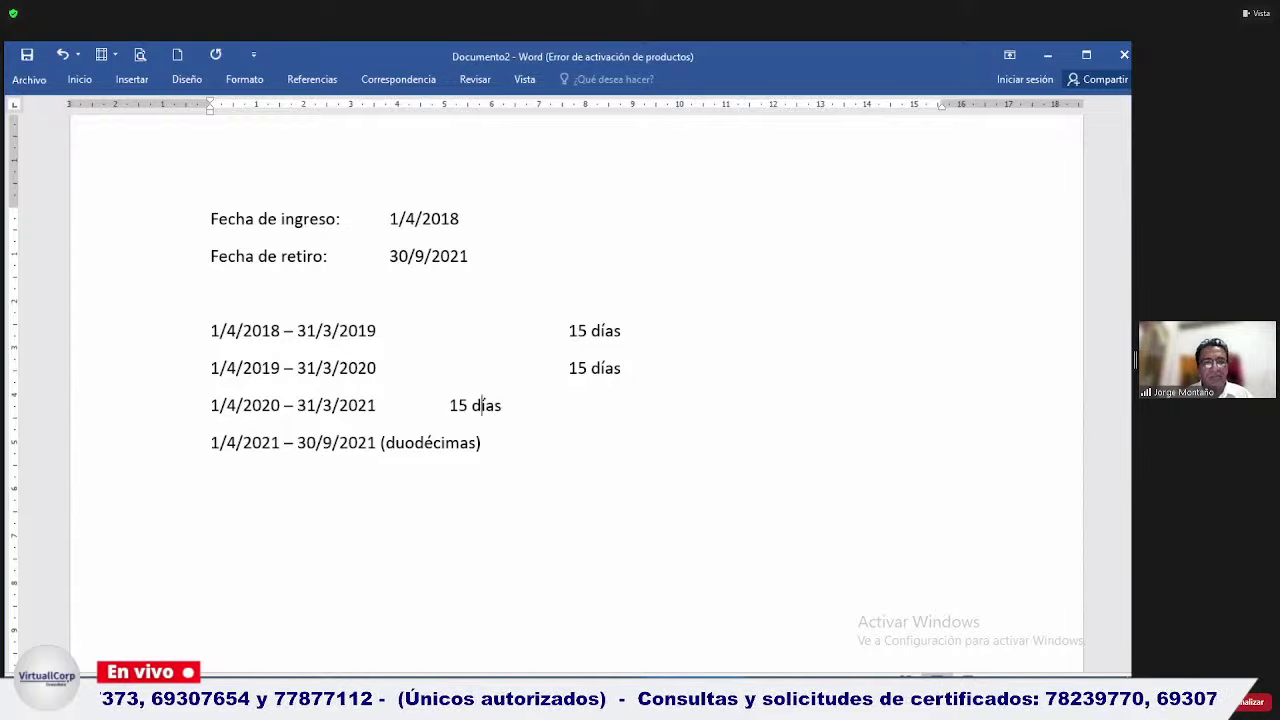
pyautogui.press('Left')
pyautogui.press('Left')
pyautogui.press('Left')
pyautogui.press('Left')
pyautogui.press('Left')
pyautogui.press('Left')
pyautogui.press('Left')
pyautogui.press('Tab')
pyautogui.press('Tab')
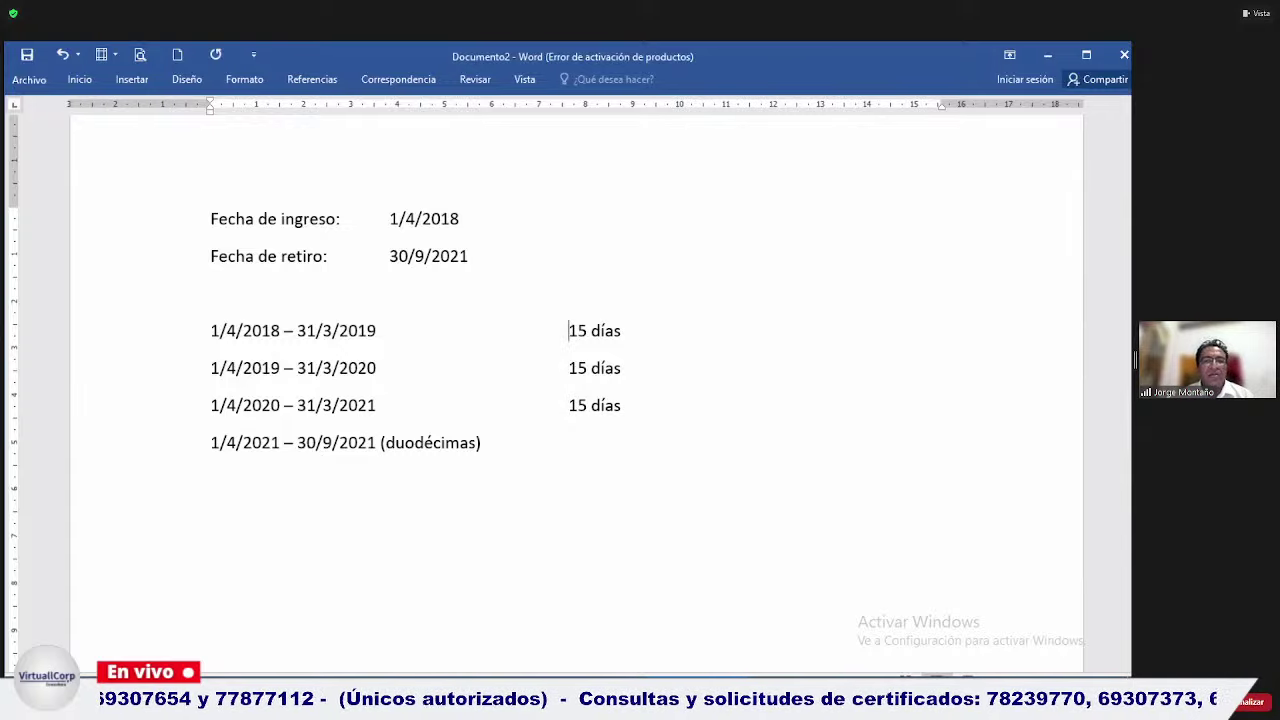
# Color the whole first period line, 1/4/2018 – 31/3/2019 with its "15 días", in red.
pyautogui.click(172, 343)
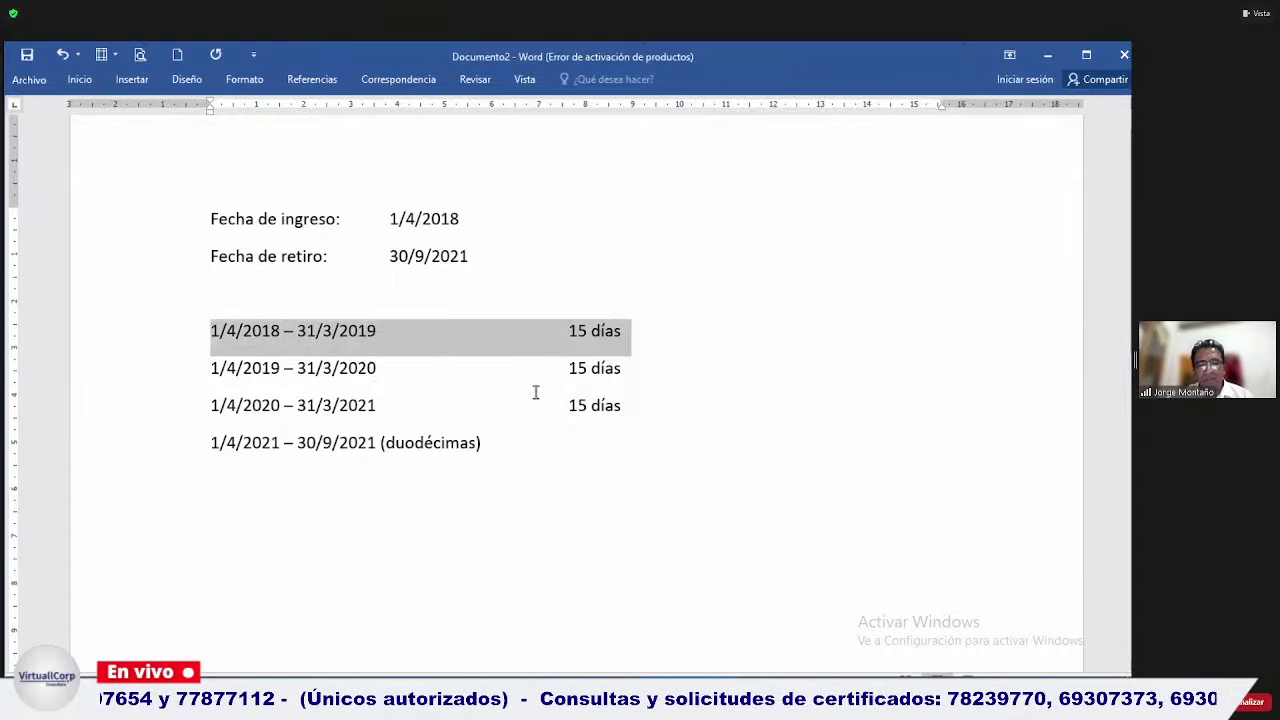
pyautogui.click(175, 378)
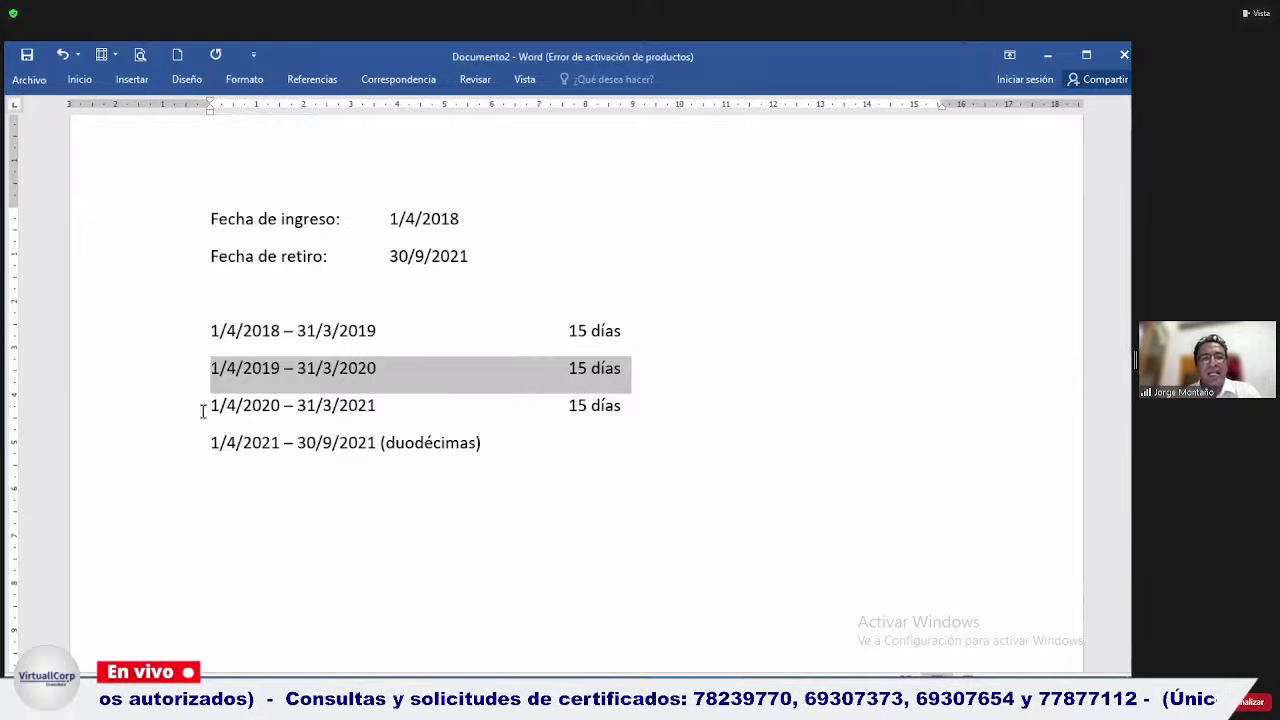
pyautogui.click(173, 417)
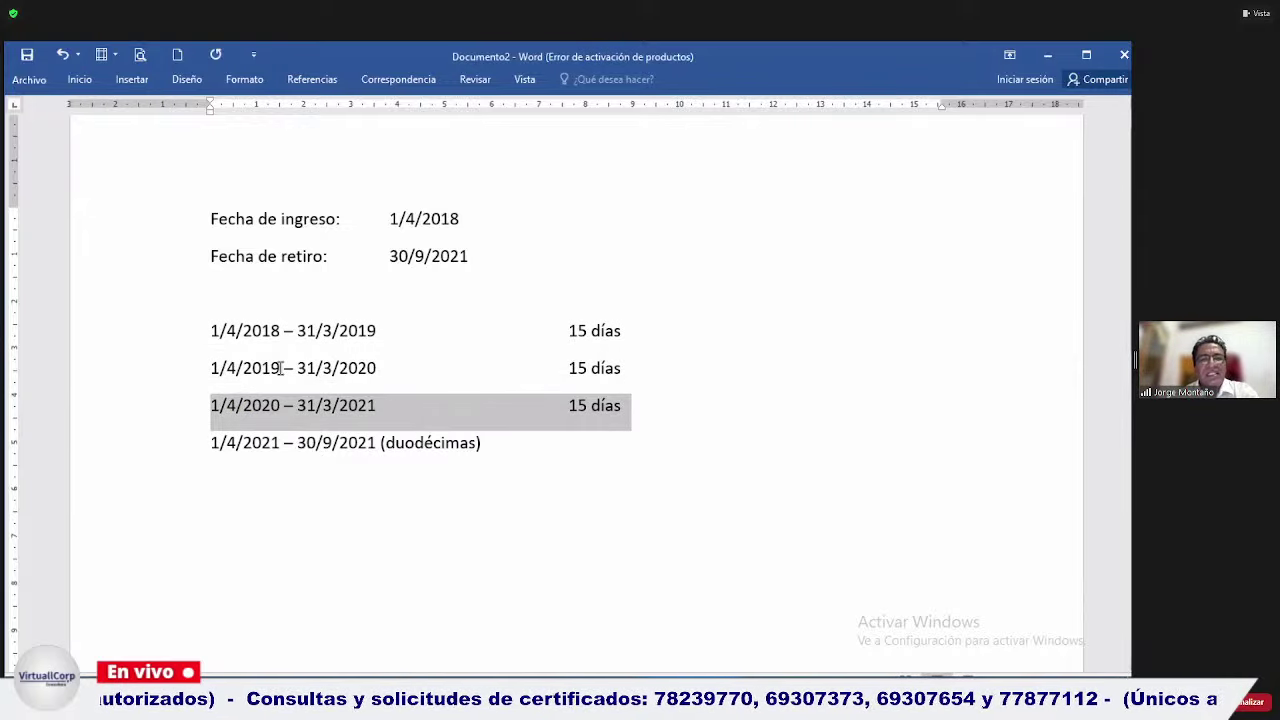
pyautogui.click(166, 338)
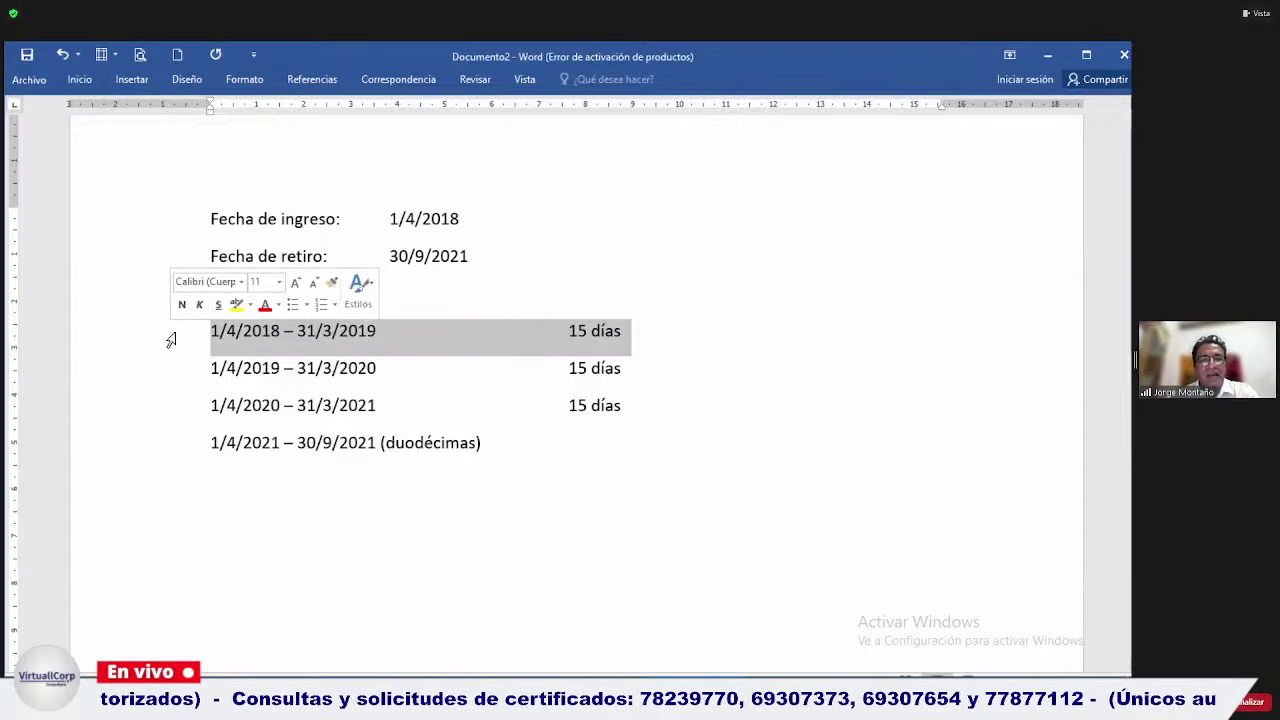
pyautogui.click(265, 309)
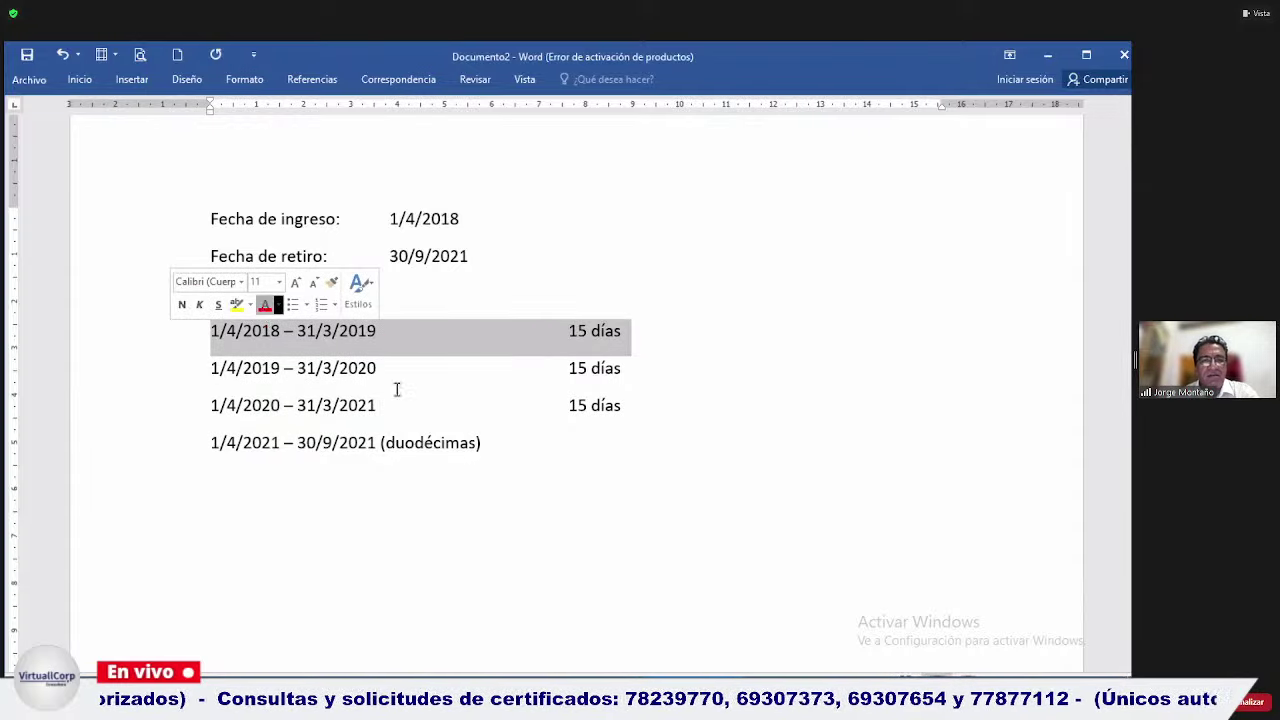
pyautogui.click(561, 464)
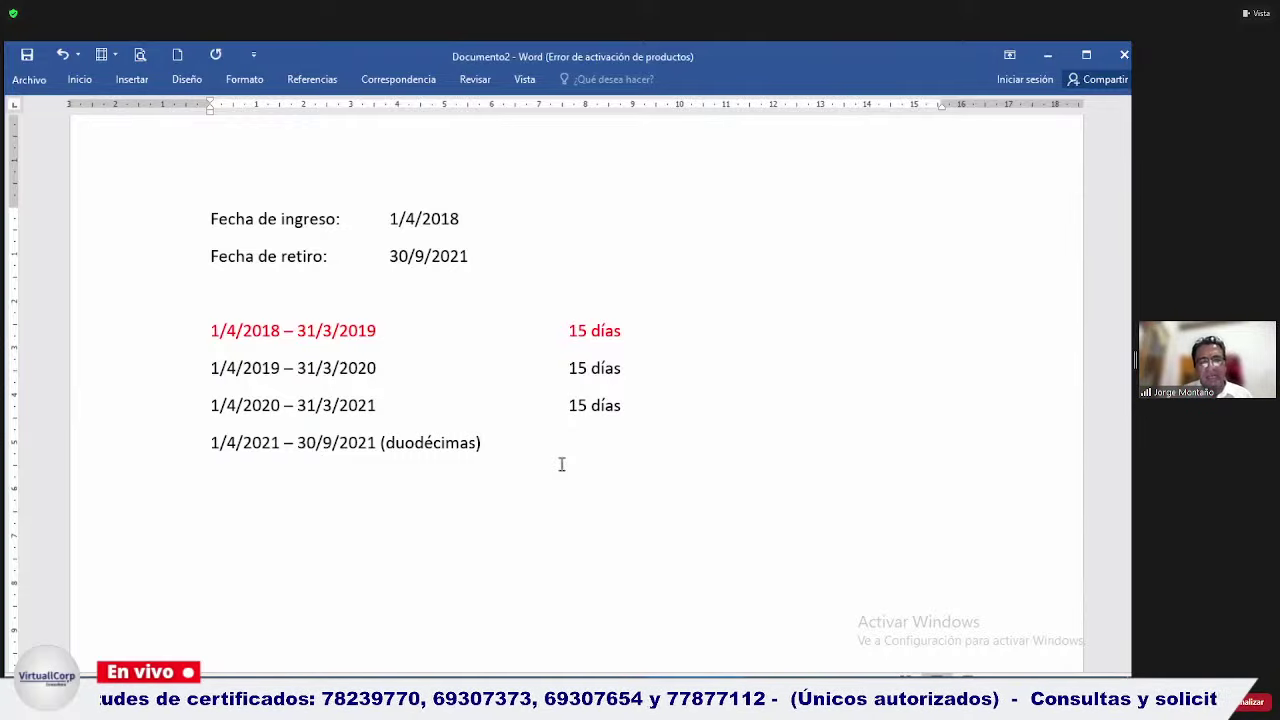
# Add "6 meses" after "(duodécimas)" on the fourth period line.
pyautogui.press('Down')
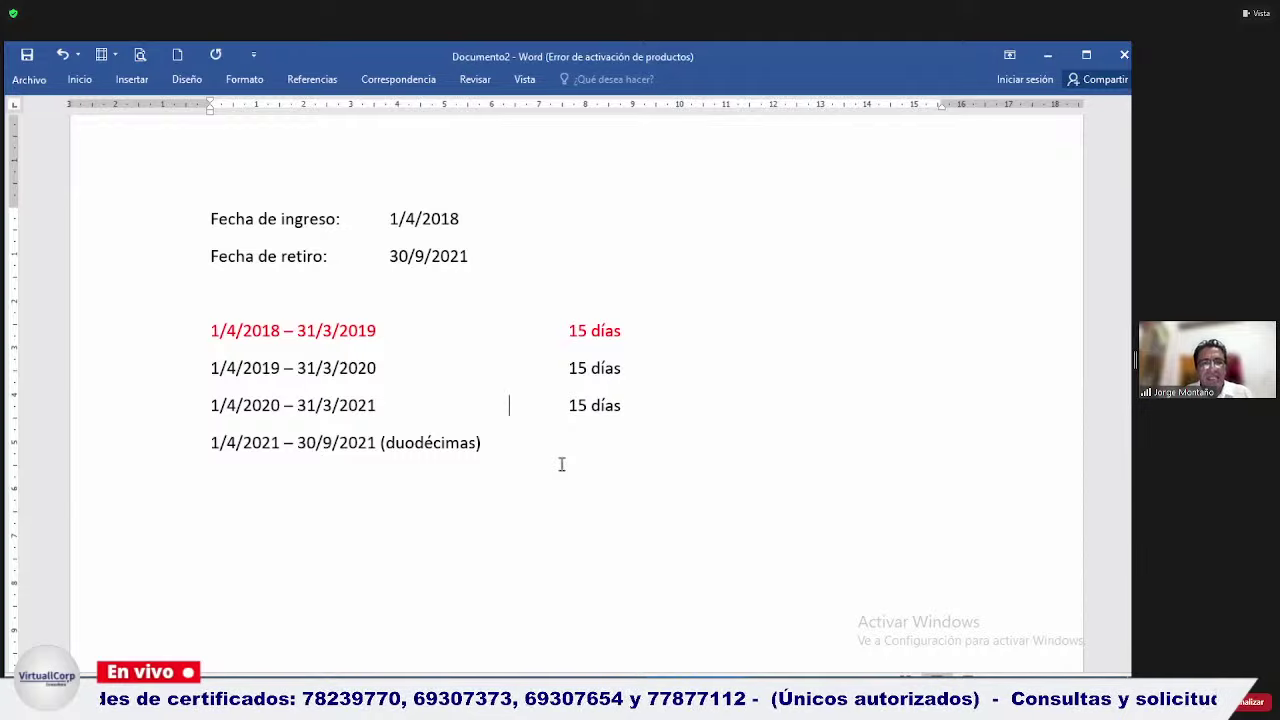
pyautogui.press('Return')
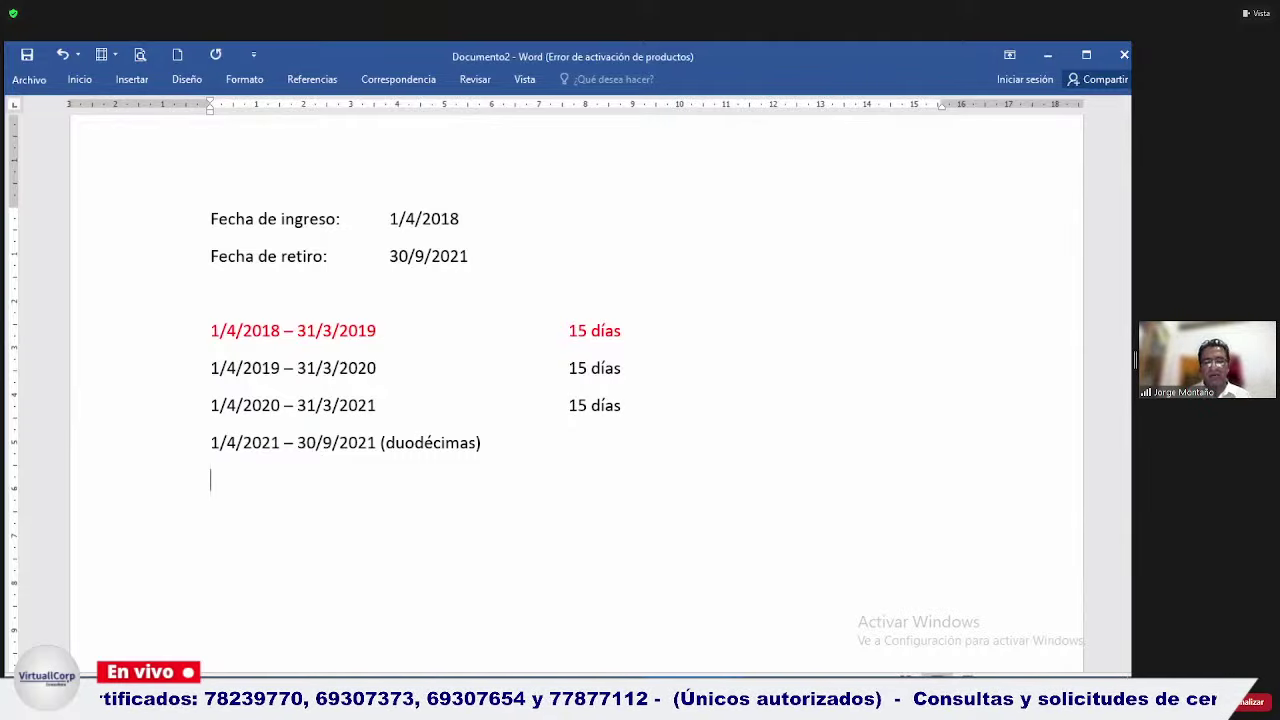
pyautogui.press('BackSpace')
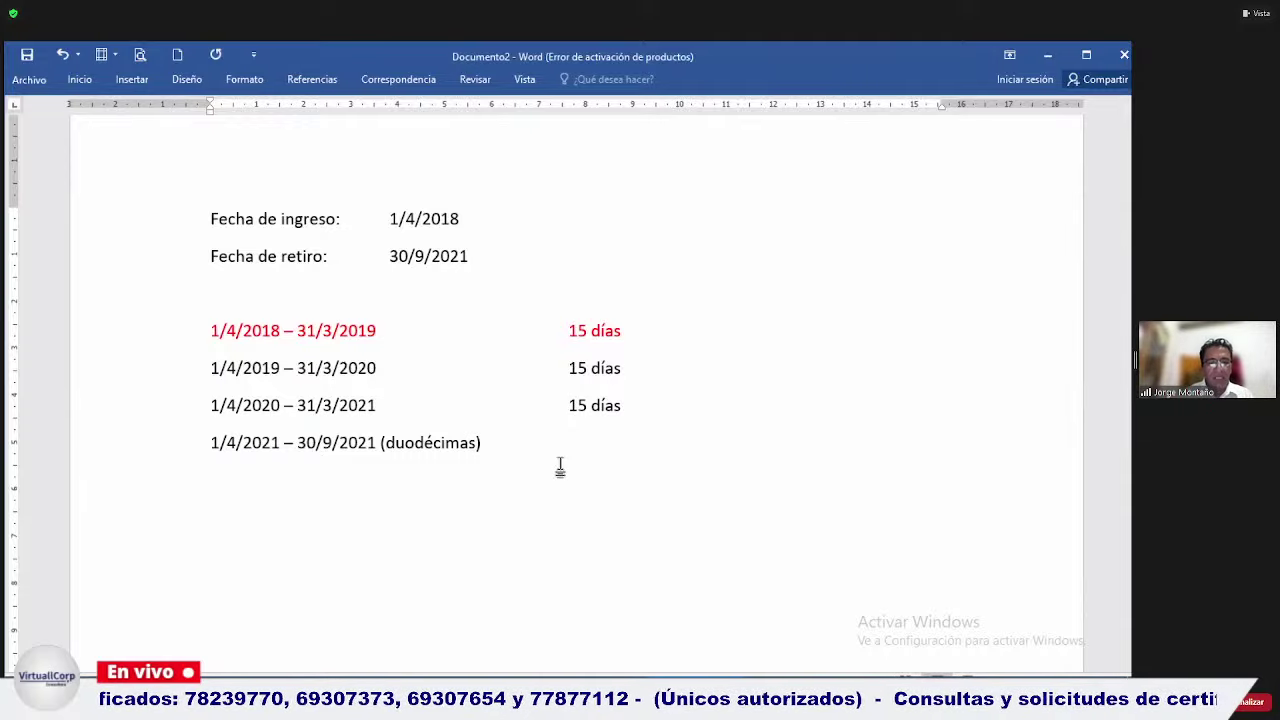
pyautogui.write('6 meses| |')
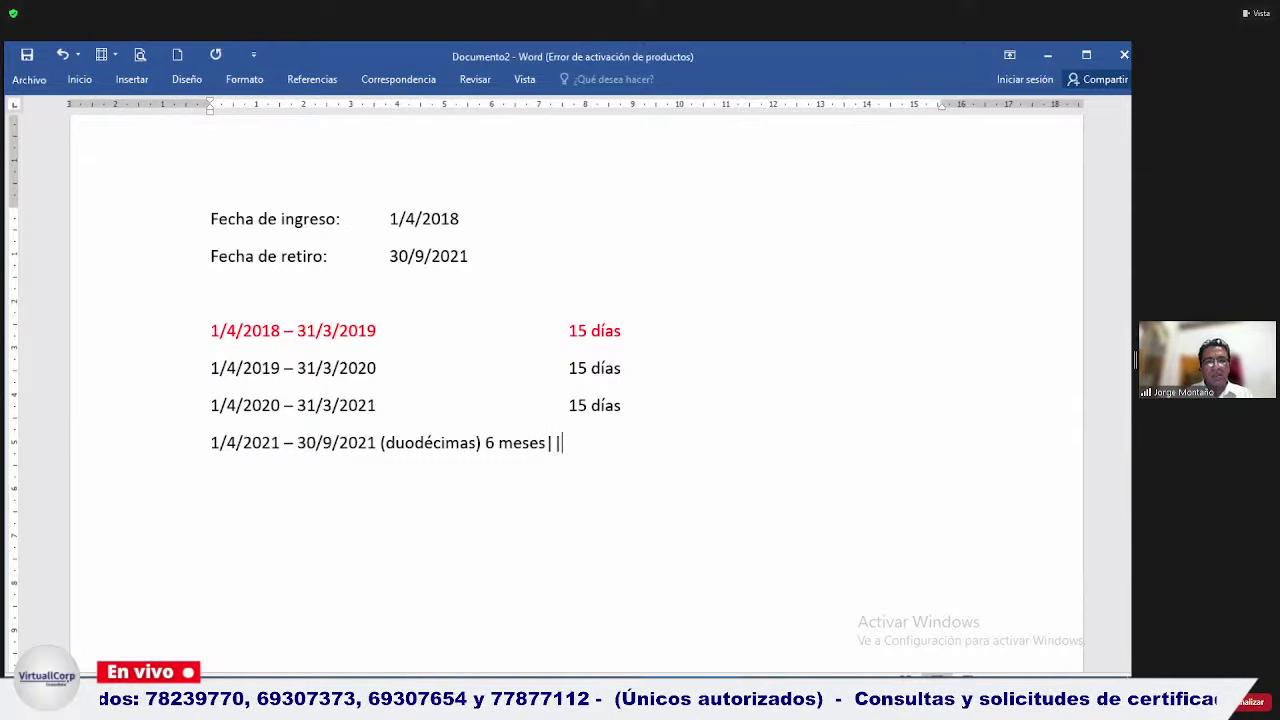
pyautogui.press('BackSpace')
pyautogui.press('BackSpace')
pyautogui.press('BackSpace')
pyautogui.press('BackSpace')
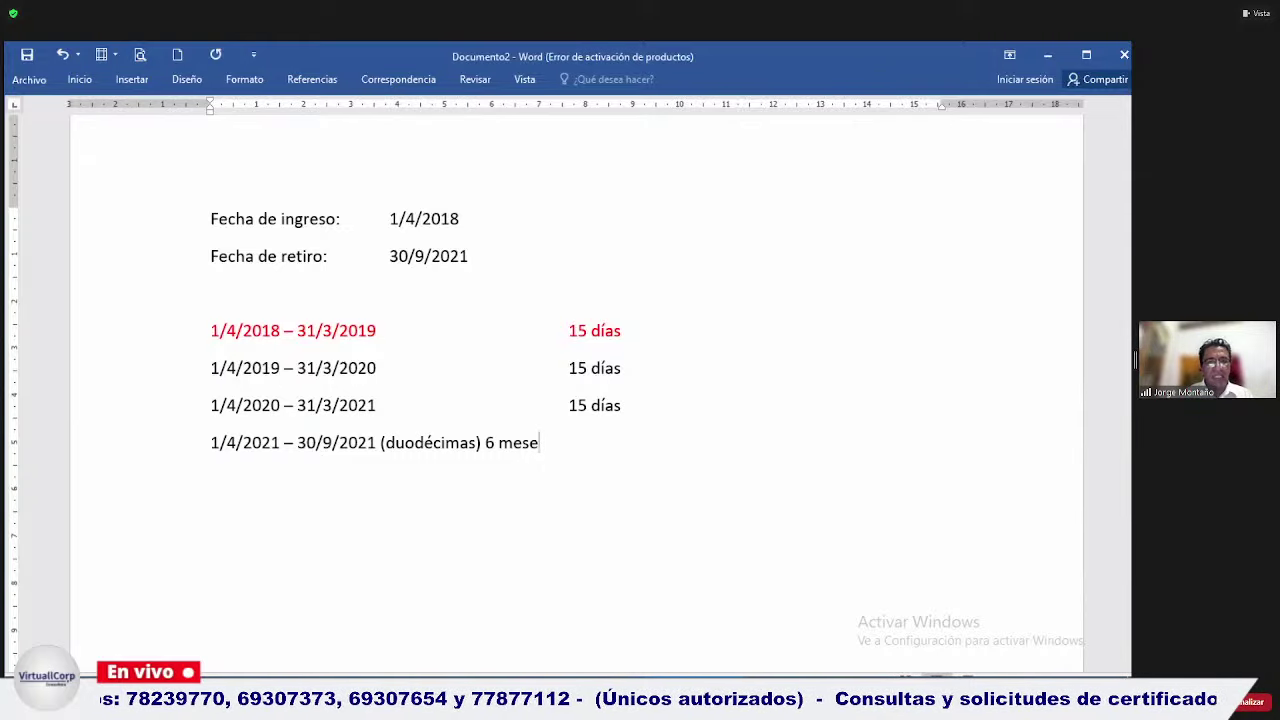
pyautogui.write('s')
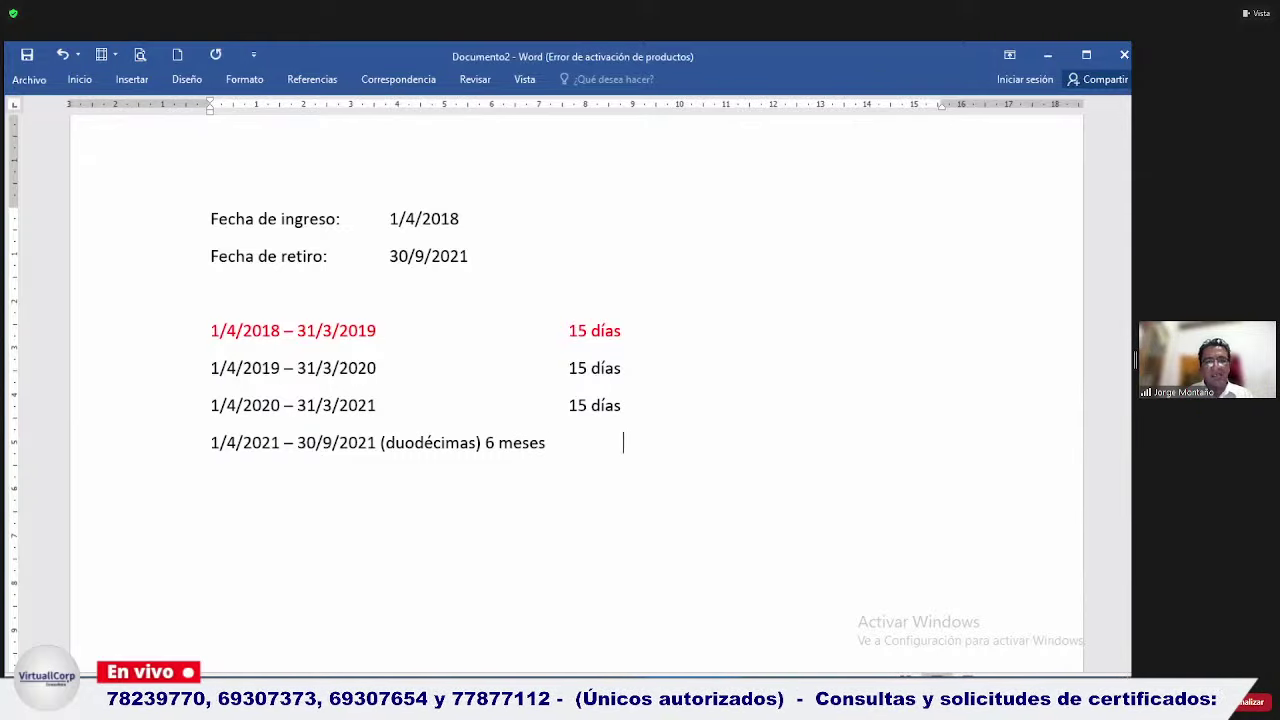
# Shift the "15 días" entries of the second and third period lines one more tab stop to the right.
pyautogui.press('Up')
pyautogui.press('Tab')
pyautogui.click(572, 368)
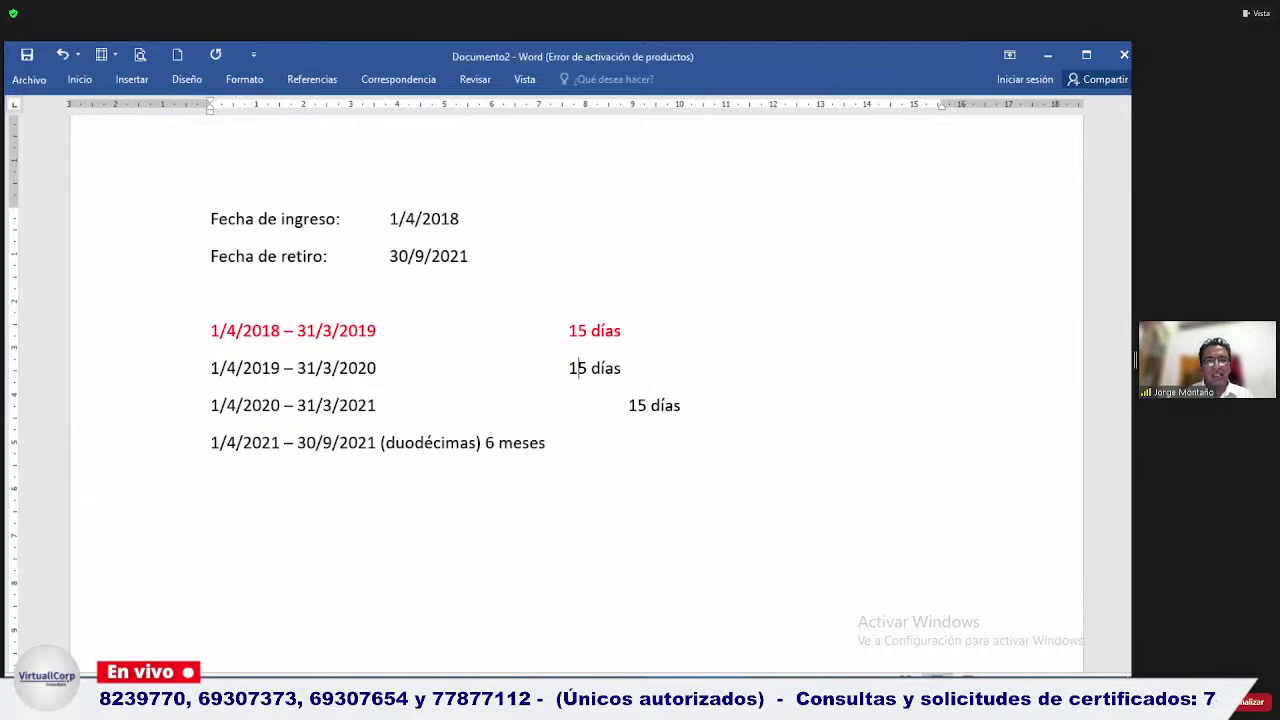
pyautogui.press('Tab')
pyautogui.press('Down')
pyautogui.press('Down')
# Enter "7.5 días" for the fourth period and the total "37.5 días" on the line below, aligned with the other day entries.
pyautogui.press('Tab')
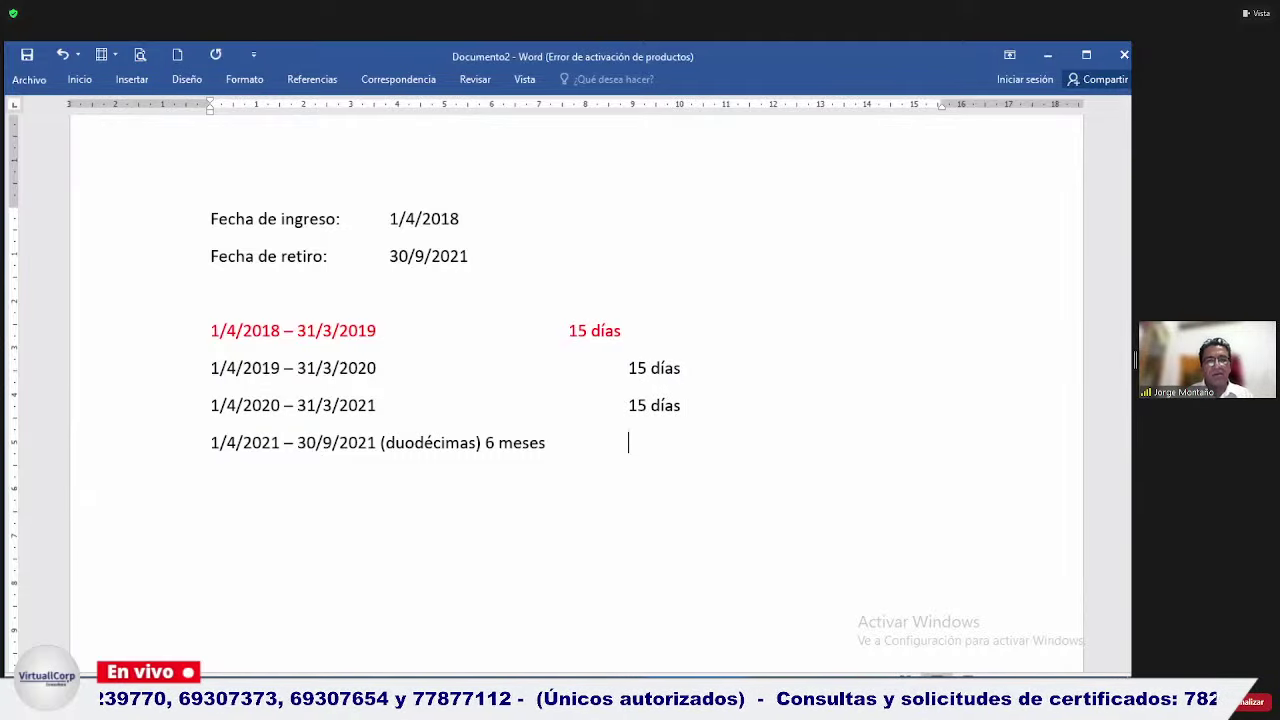
pyautogui.write('7.5 días')
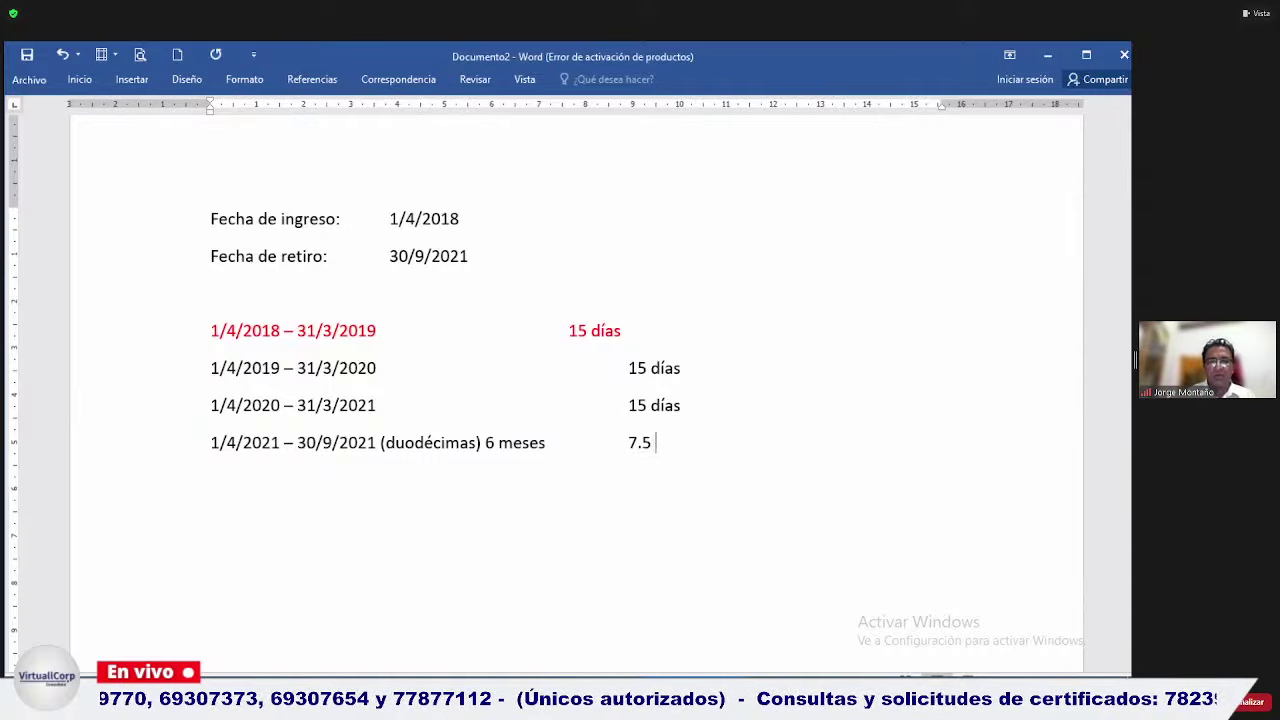
pyautogui.press('Return')
pyautogui.press('Tab')
pyautogui.press('Tab')
pyautogui.press('Tab')
pyautogui.press('Tab')
pyautogui.press('Tab')
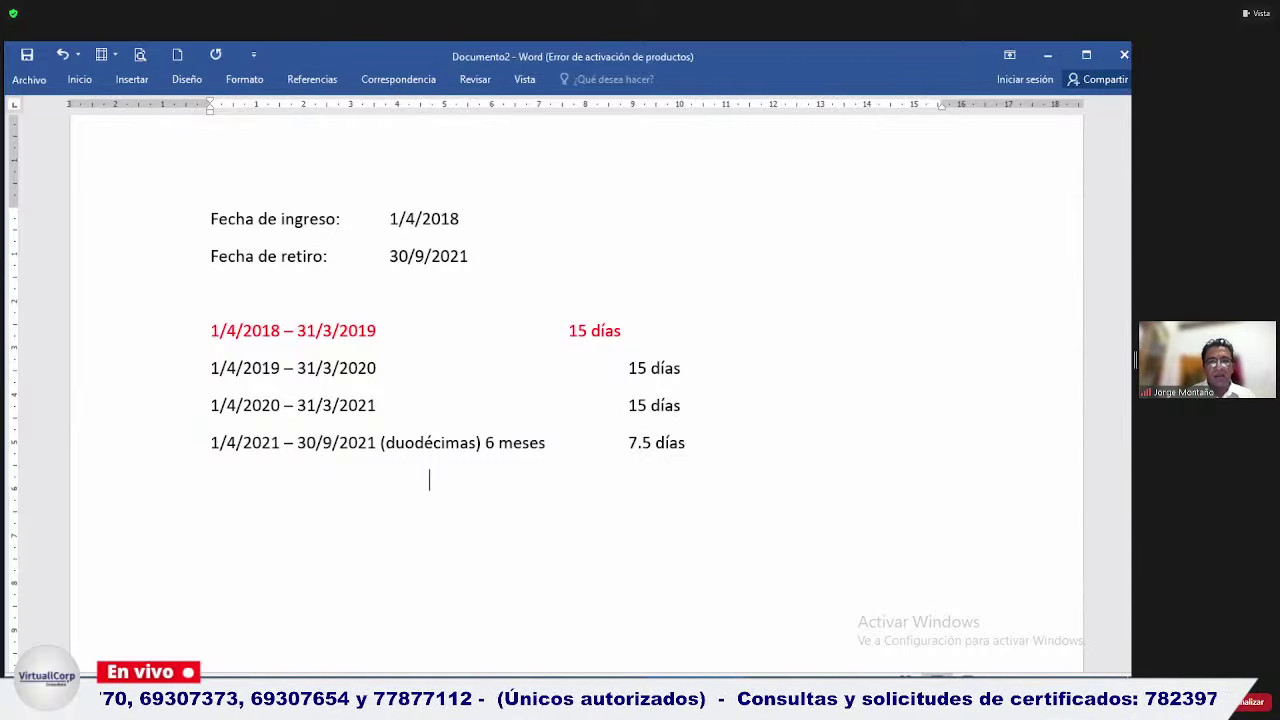
pyautogui.write('37.5 días')
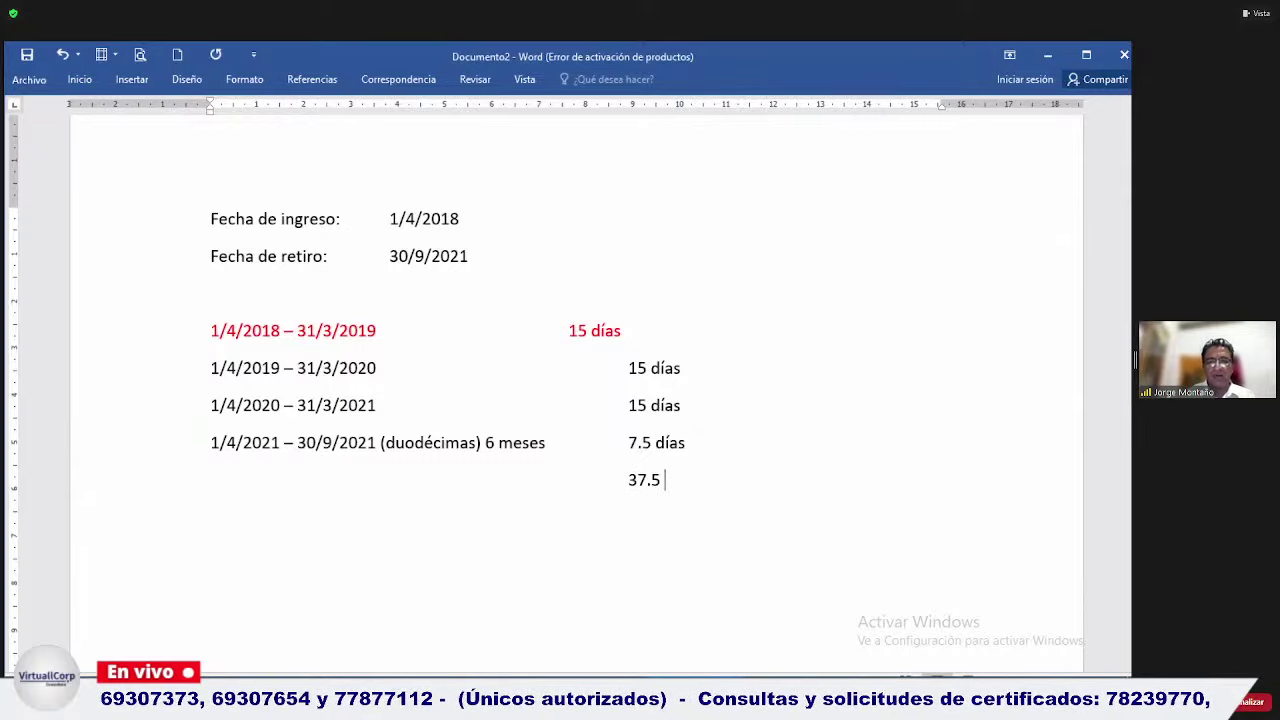
# Leave a blank line under the total and enter "Julio" with the amount 4500.
pyautogui.press('Return')
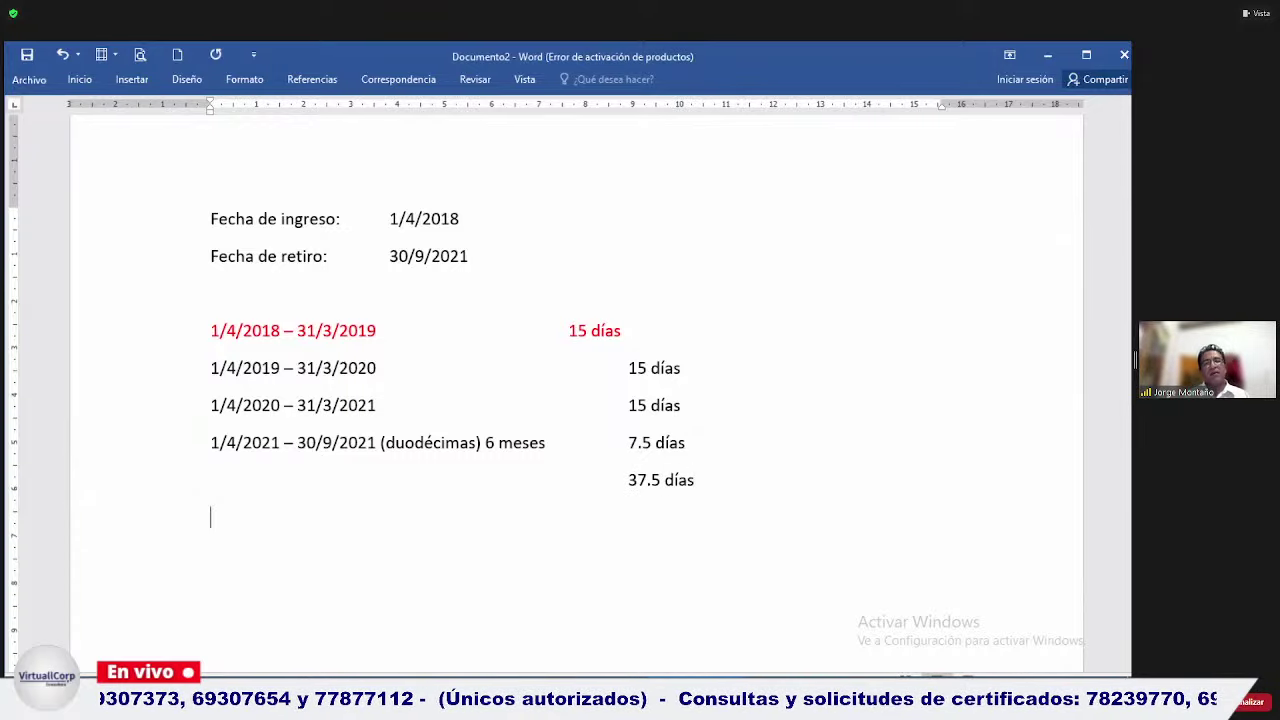
pyautogui.press('Return')
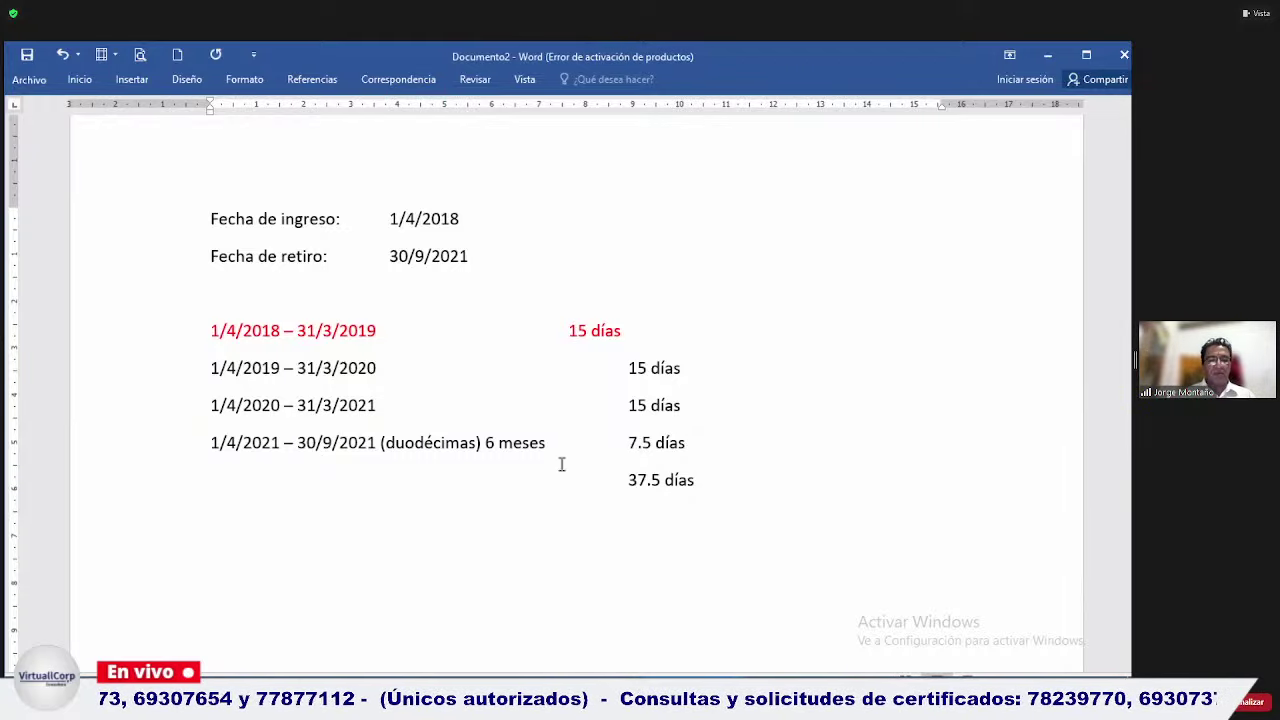
pyautogui.write('Julio}')
pyautogui.press('BackSpace')
pyautogui.press('Tab')
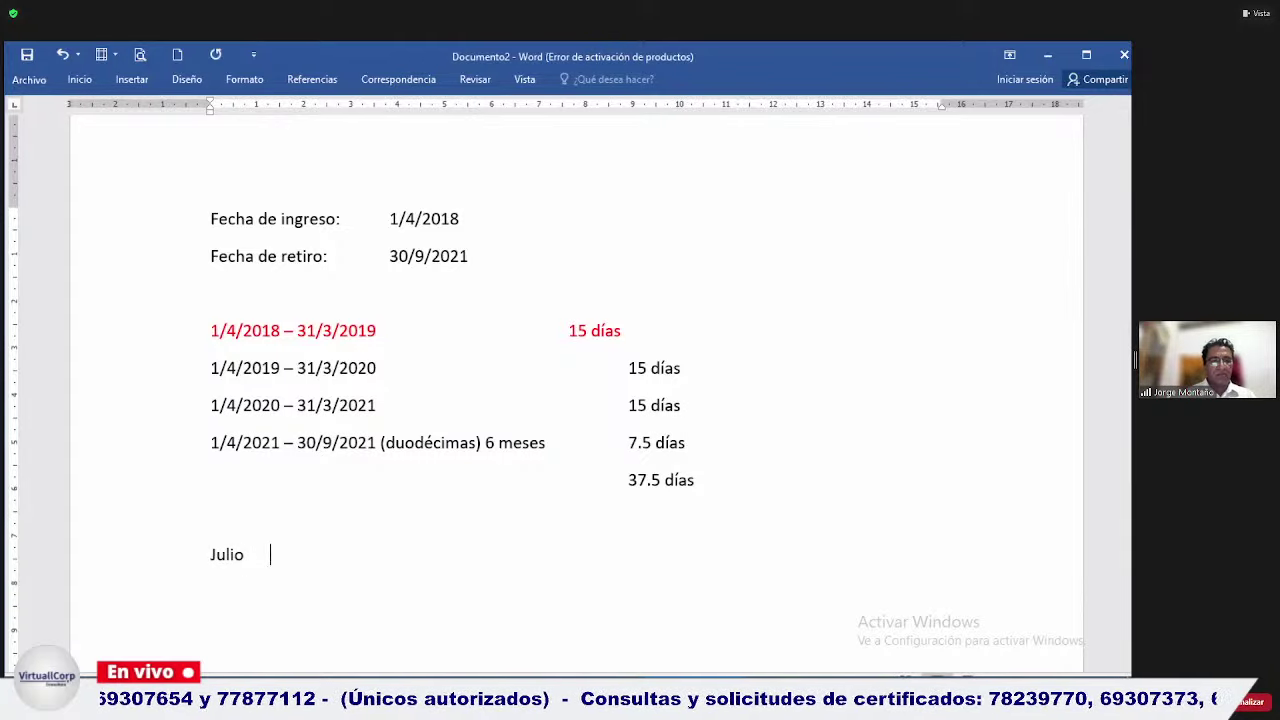
pyautogui.write('4500')
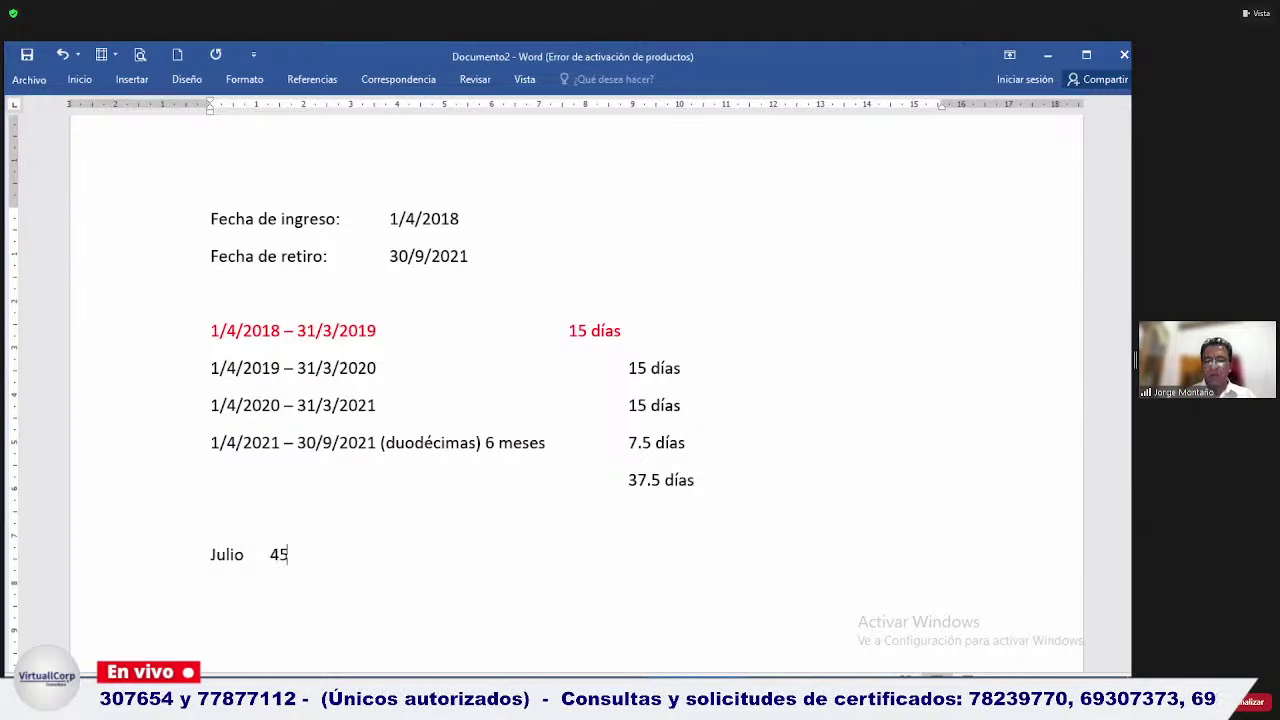
# Continue the Julio line with "Agosto" and the amount 4700, followed by the label "Septiembre", separated by tabs.
pyautogui.press('Tab')
pyautogui.press('Tab')
pyautogui.write('Agoto')
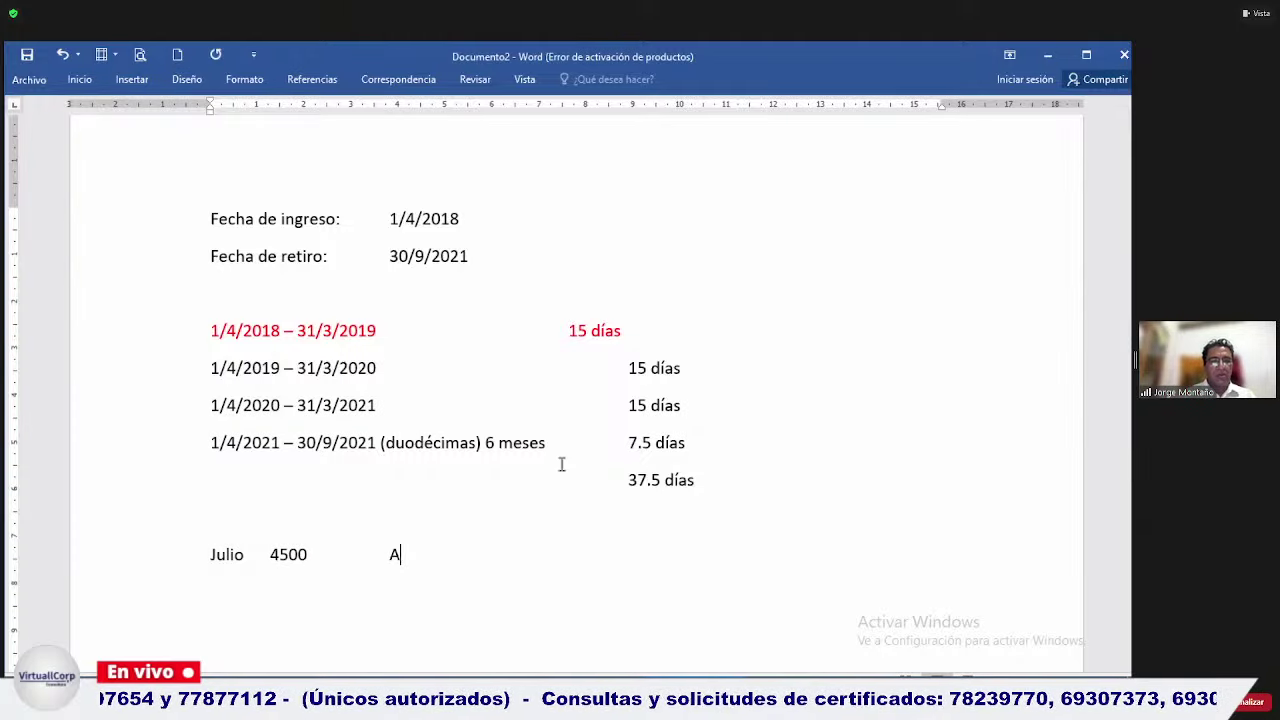
pyautogui.press('BackSpace')
pyautogui.press('BackSpace')
pyautogui.write('sto')
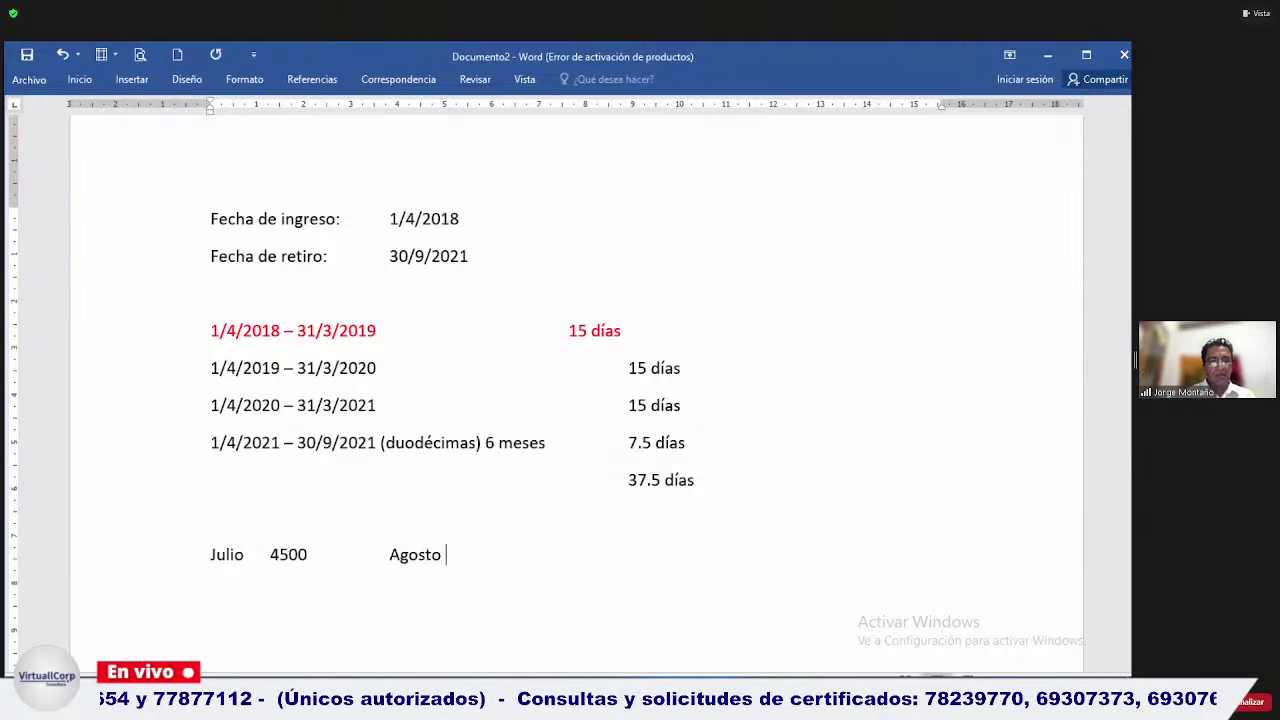
pyautogui.press('Tab')
pyautogui.write('4700')
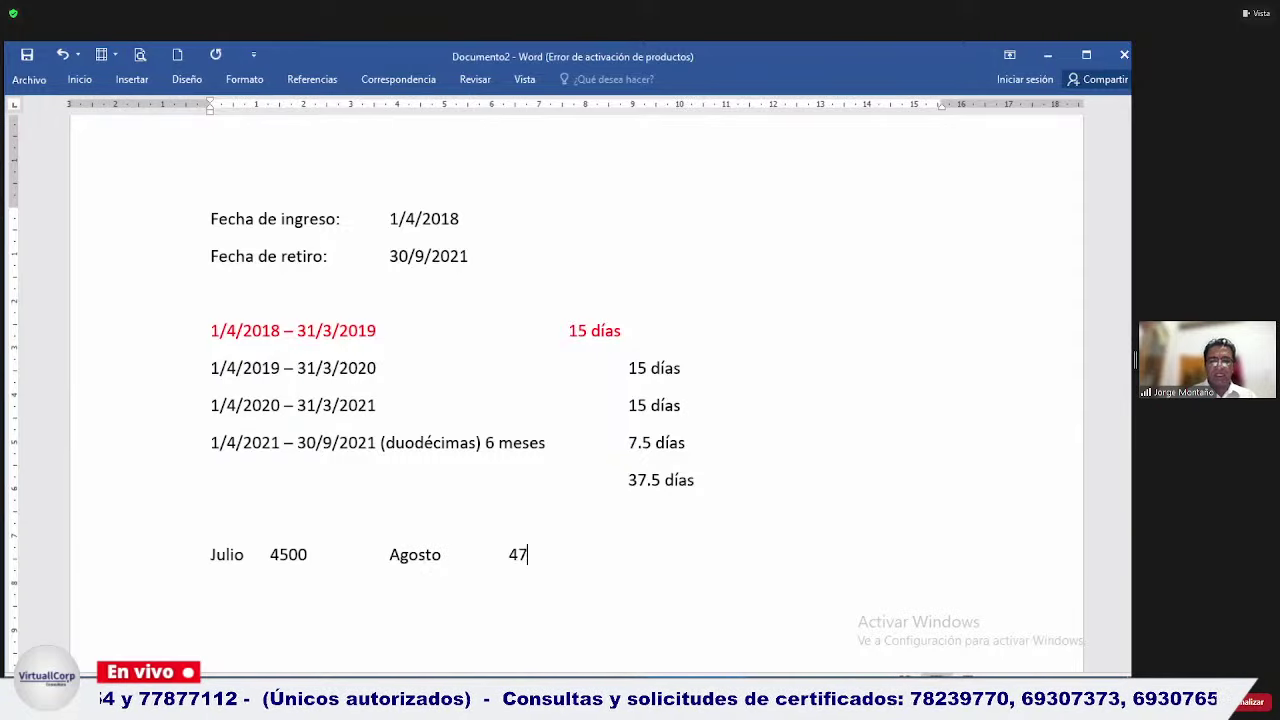
pyautogui.press('Tab')
pyautogui.write('Septiembre ')
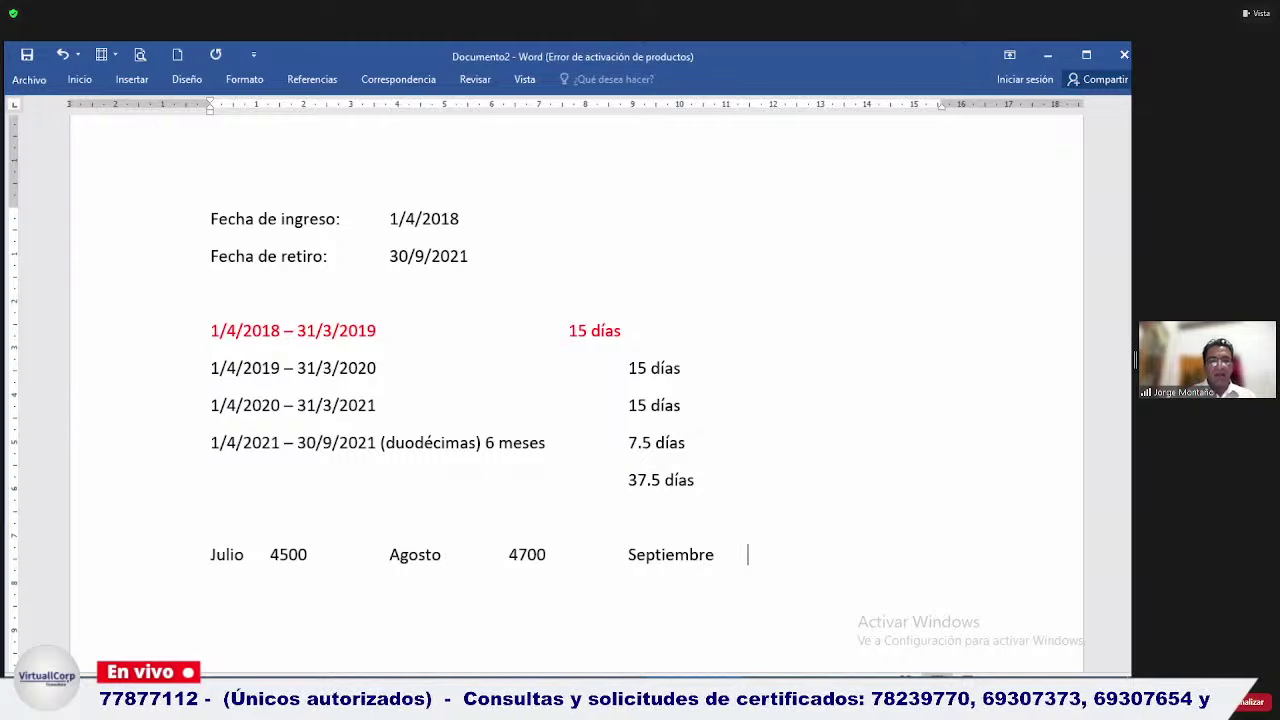
# Enter 4600 for Septiembre and add a line below reading "Promedio indemnizable" with the value 4600.
pyautogui.write('4600')
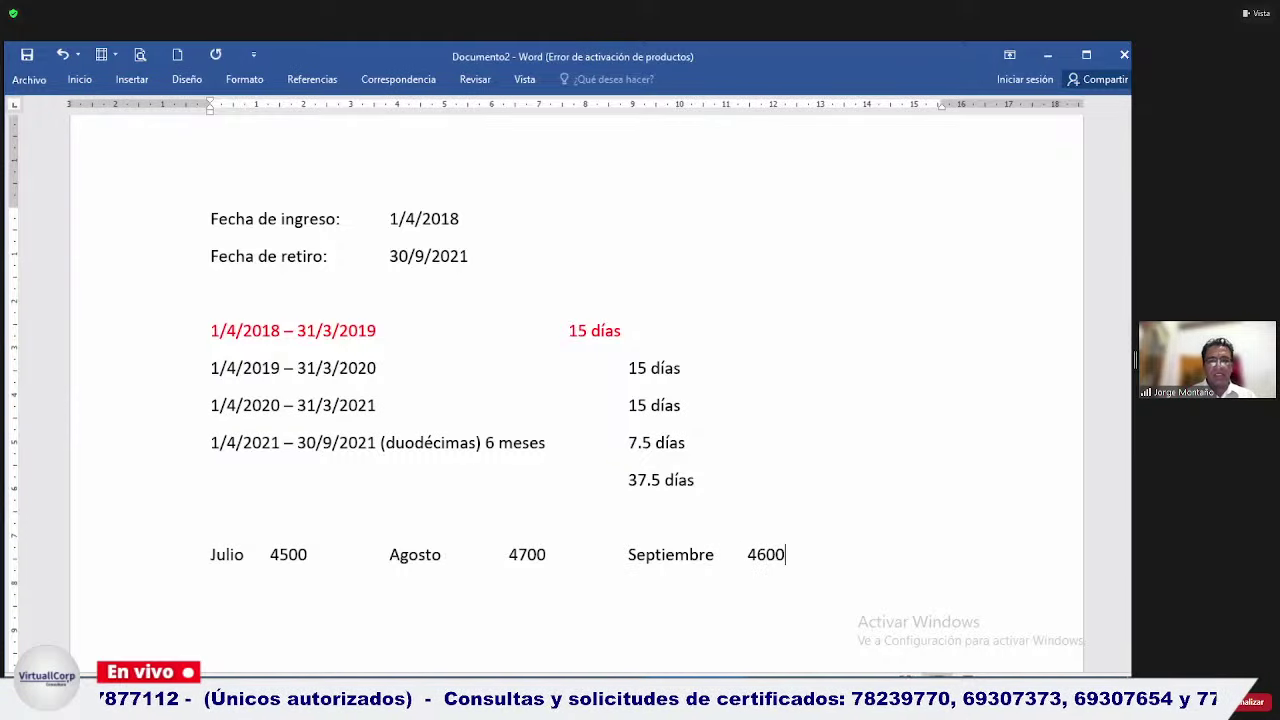
pyautogui.press('BackSpace')
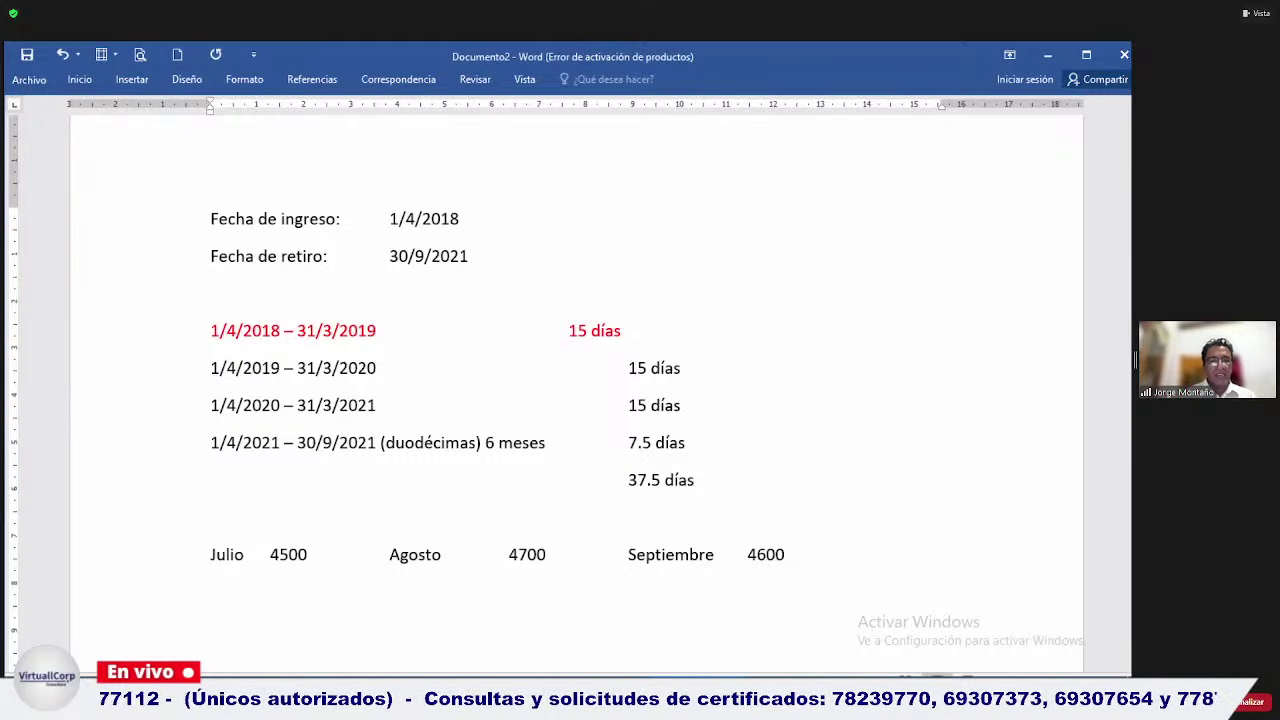
pyautogui.write('Promed')
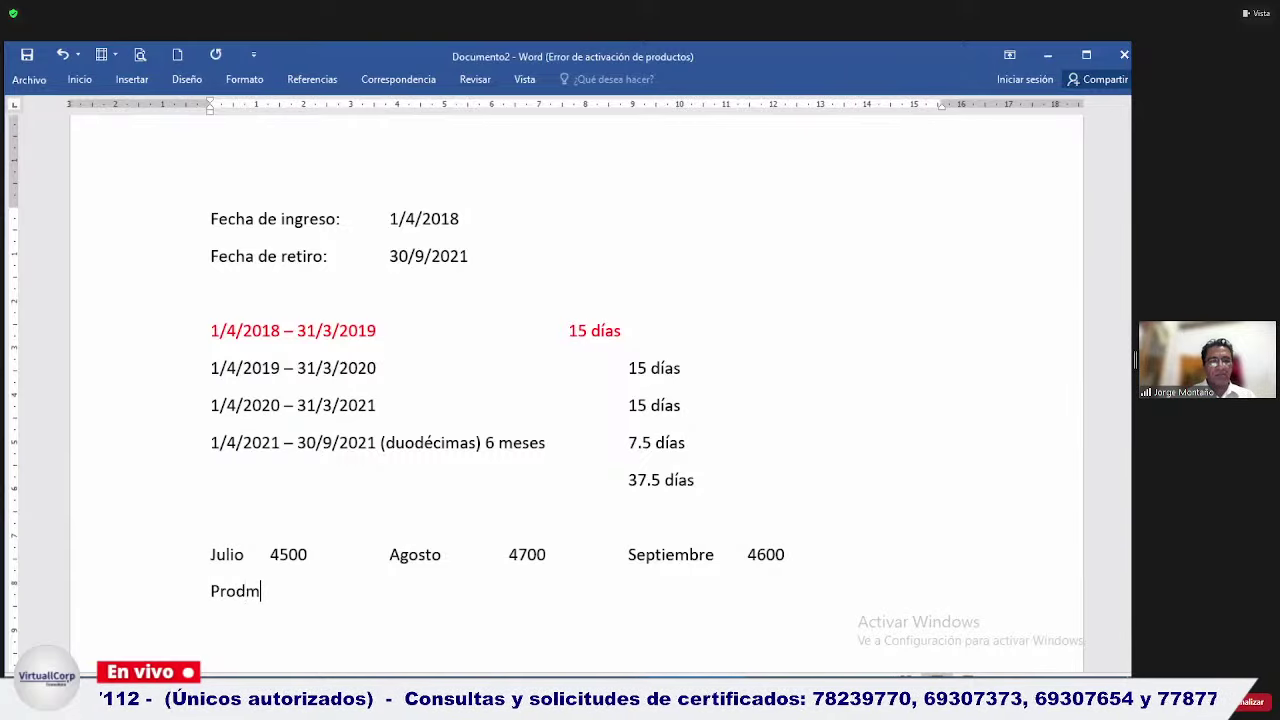
pyautogui.press('BackSpace')
pyautogui.write('edio indem')
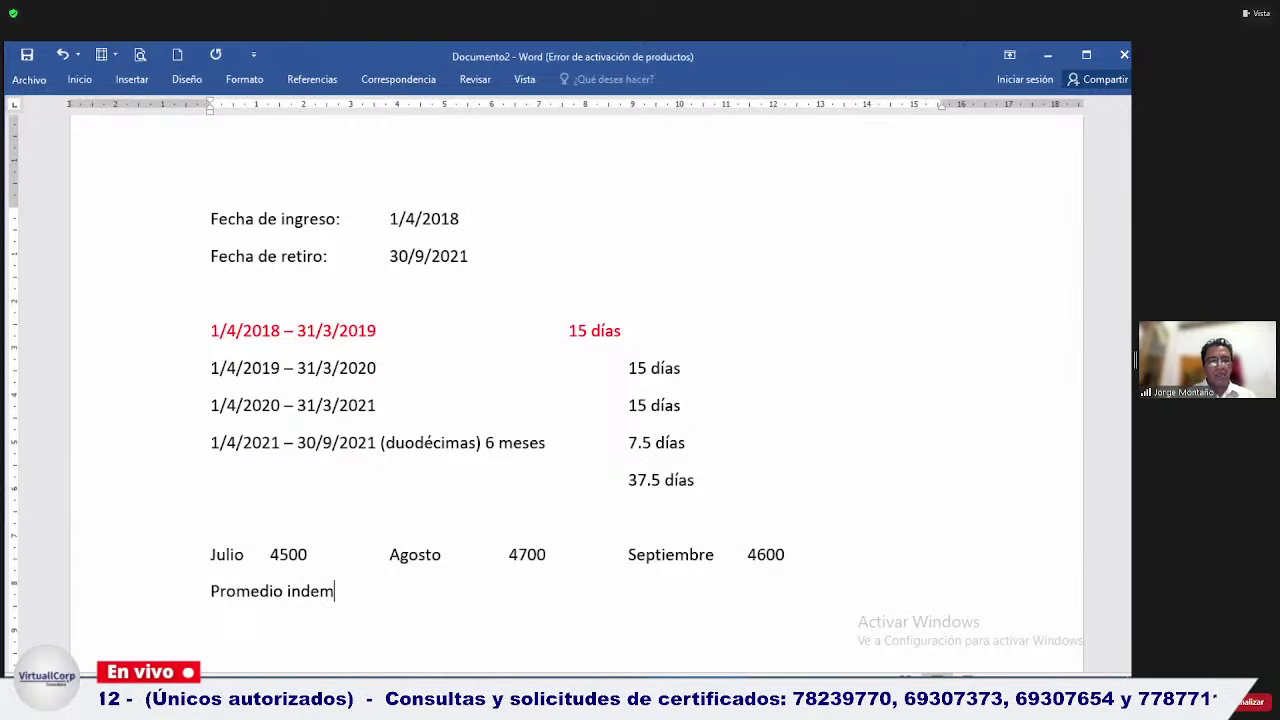
pyautogui.write('nizable')
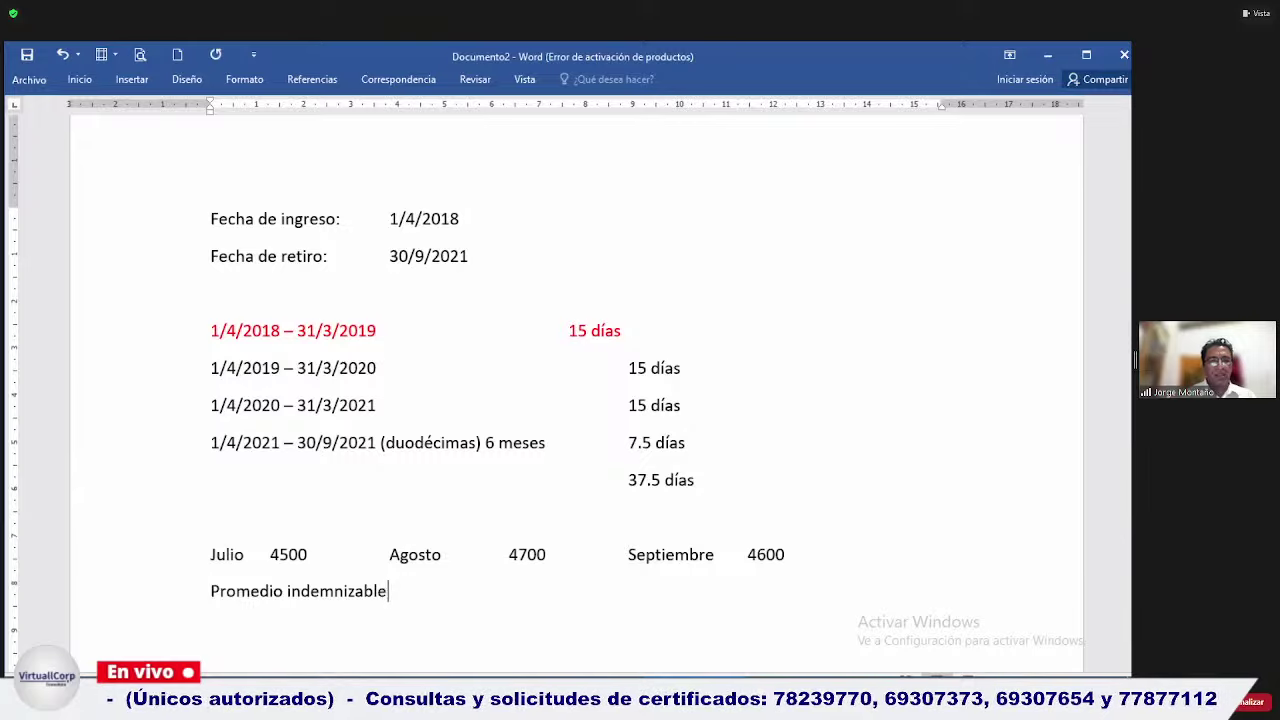
pyautogui.press('Tab')
pyautogui.press('Tab')
pyautogui.press('Tab')
pyautogui.write('4600')
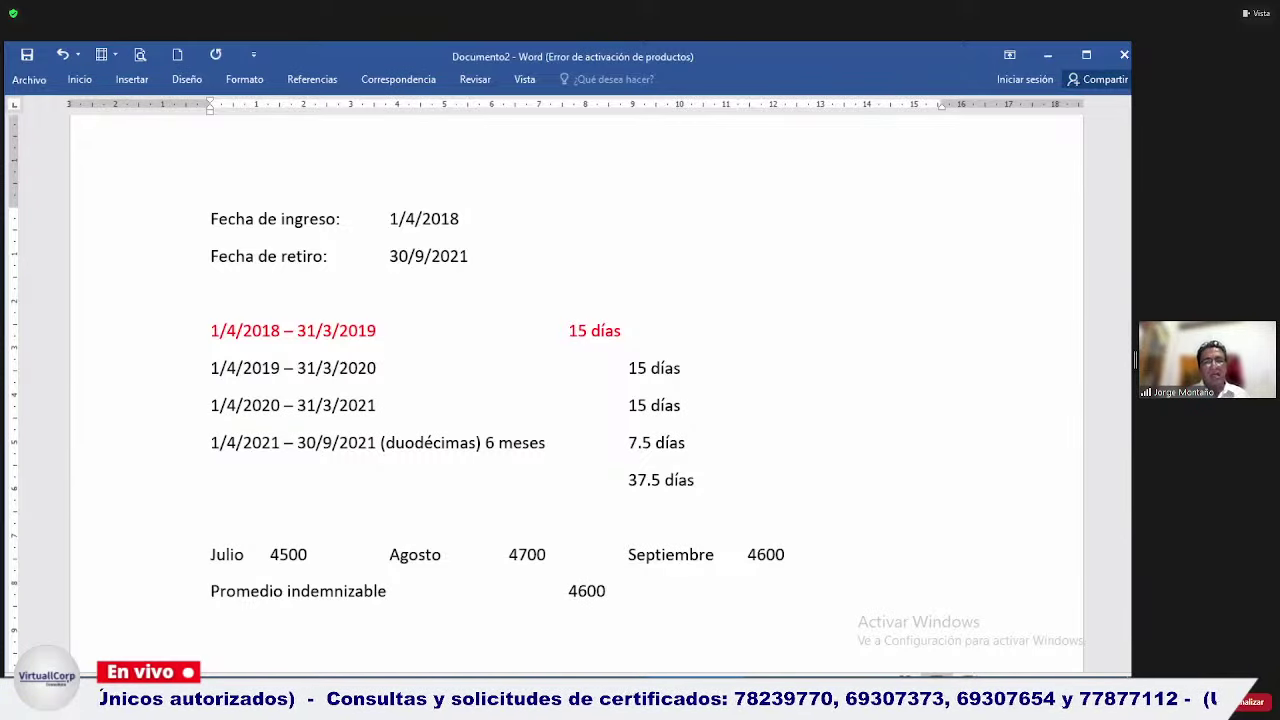
# Add the daily rate calculation "4600 / 30" on a new line, aligned under the Promedio indemnizable amount.
pyautogui.write('41')
pyautogui.press('BackSpace')
pyautogui.press('BackSpace')
pyautogui.press('Tab')
pyautogui.press('Tab')
pyautogui.press('Tab')
pyautogui.press('Tab')
pyautogui.press('Tab')
pyautogui.press('Tab')
pyautogui.press('Tab')
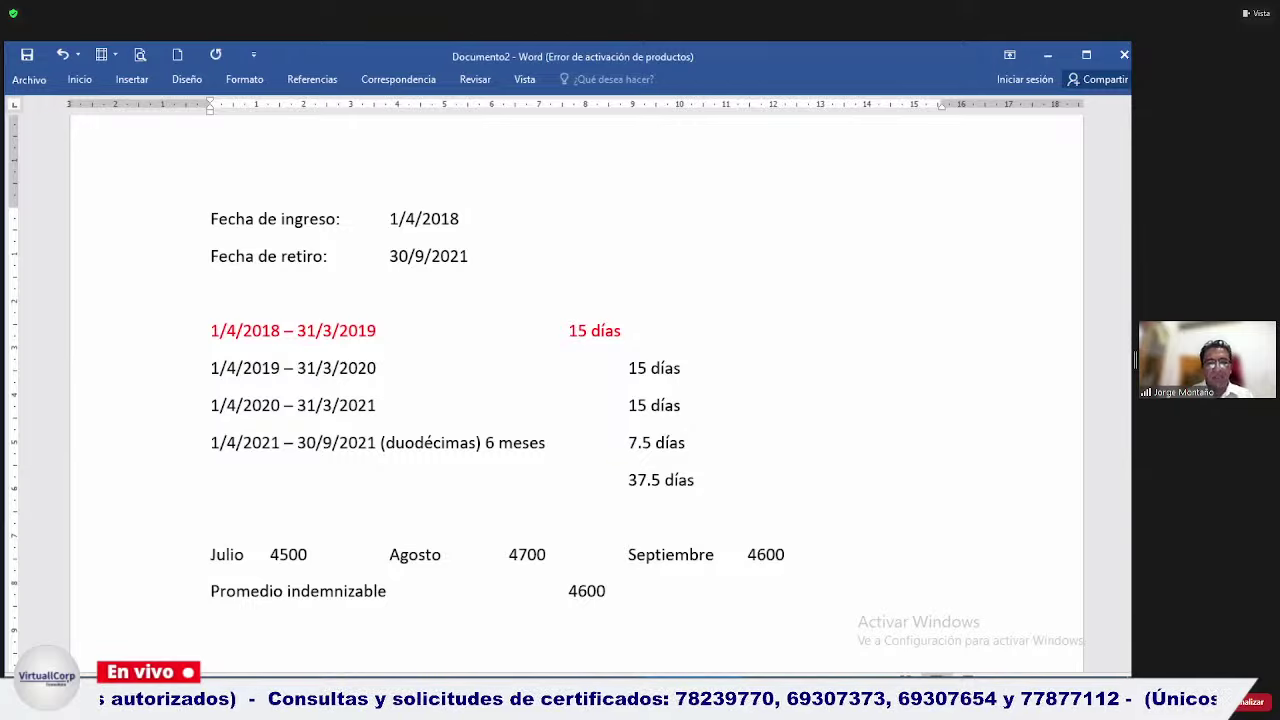
pyautogui.write('4600 /')
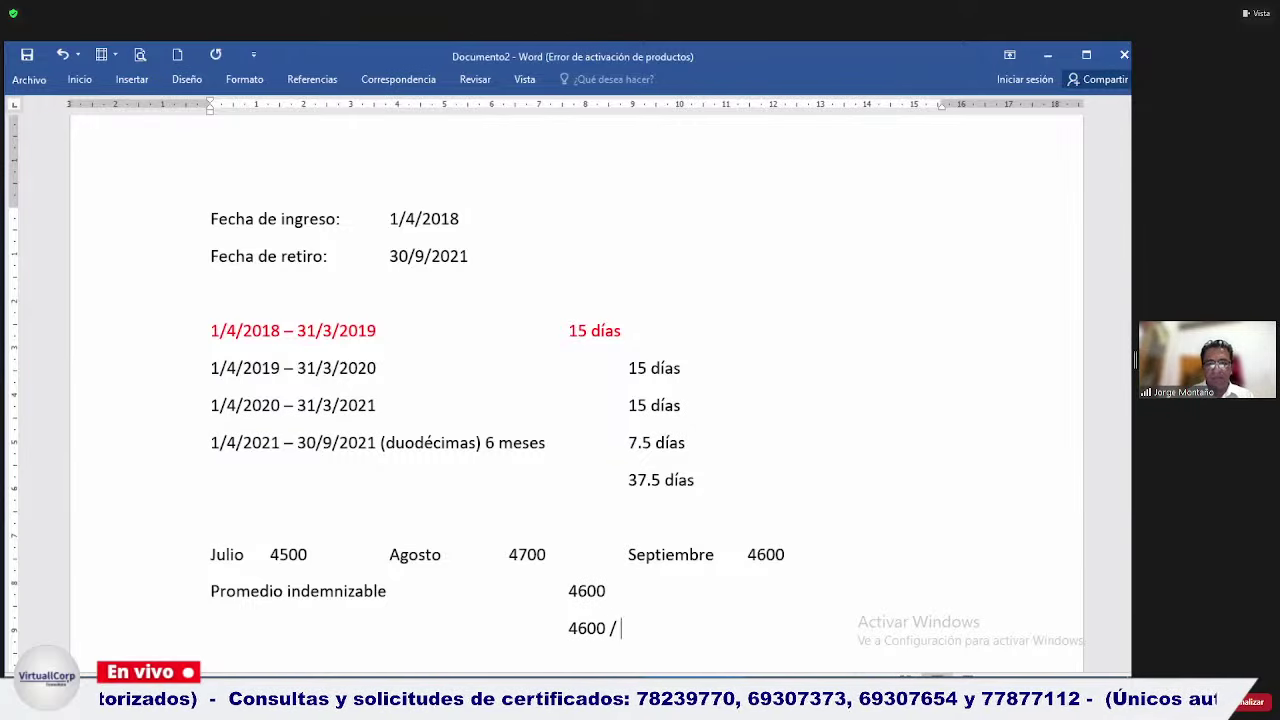
pyautogui.write(' 30')
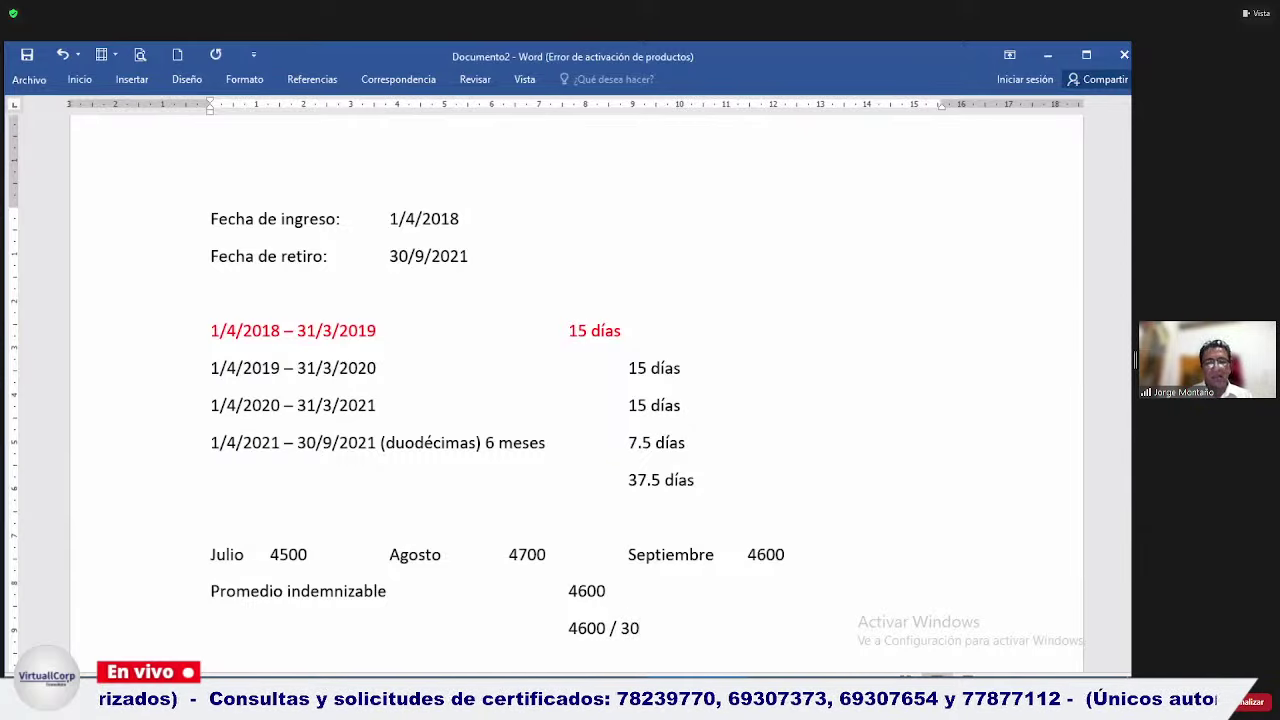
pyautogui.press('Tab')
pyautogui.press('Tab')
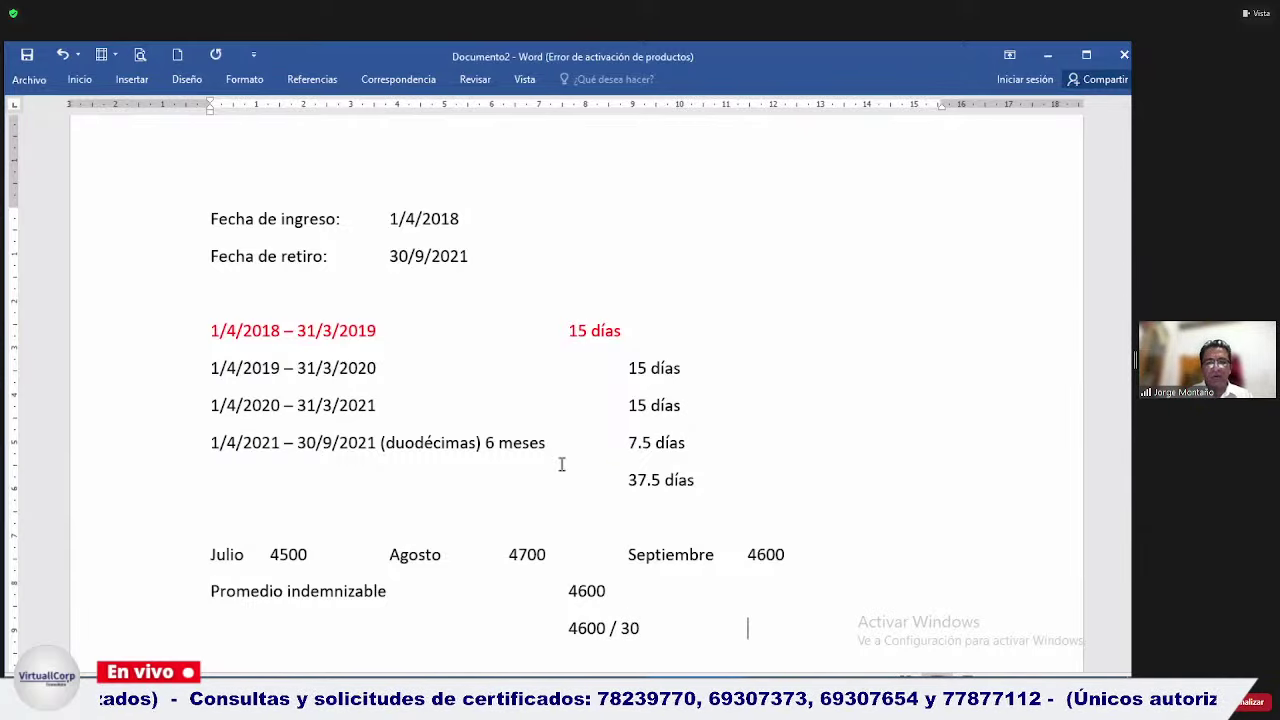
pyautogui.press('Return')
pyautogui.press('Return')
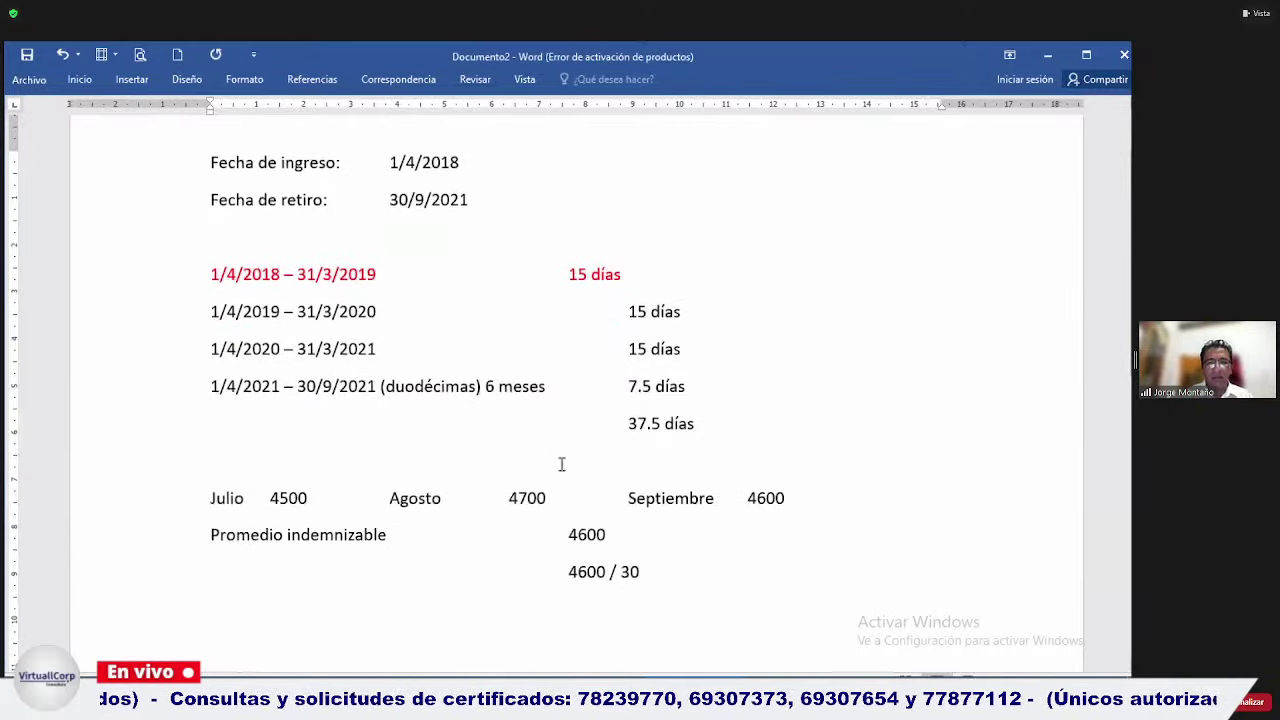
# Switch to the Formulario Finquito workbook in Excel and calculate 4600/30 in empty cell C139 below the form.
pyautogui.hotkey('alt', 'Tab')
pyautogui.hotkey('alt', 'Tab')
pyautogui.hotkey('alt', 'Tab')
pyautogui.hotkey('alt', 'Tab')
pyautogui.hotkey('alt', 'Tab')
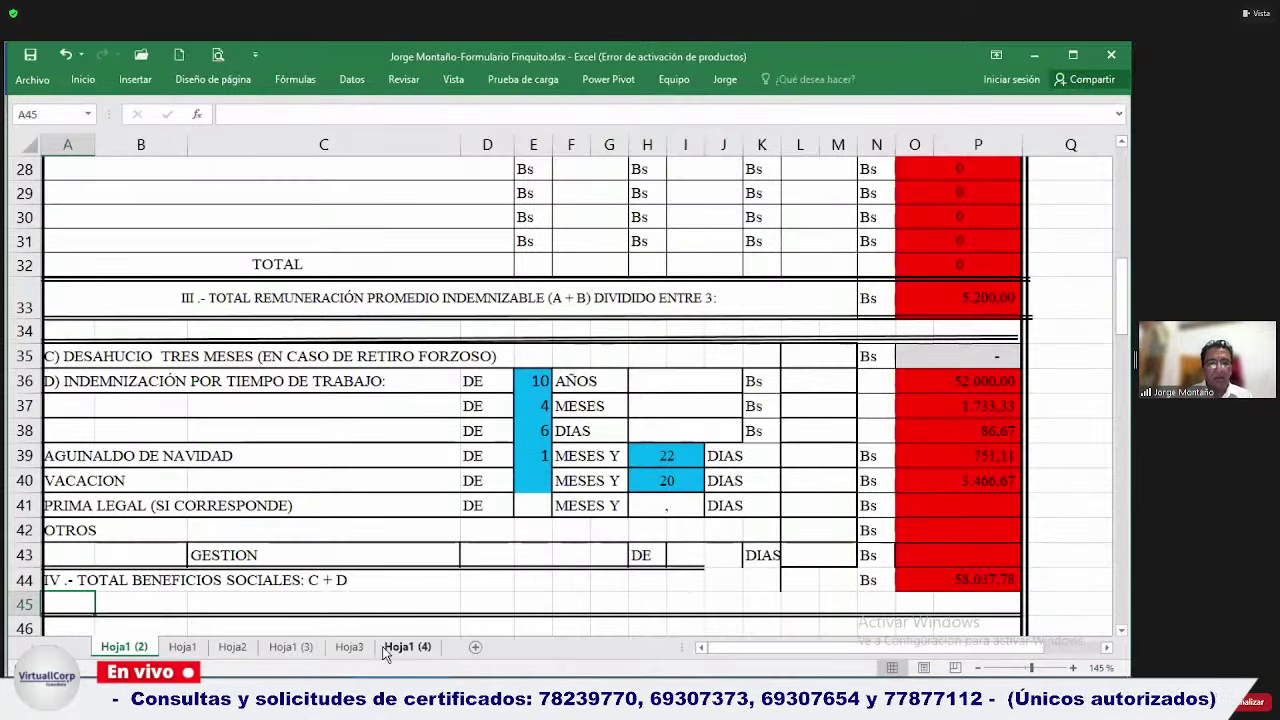
pyautogui.click(309, 602)
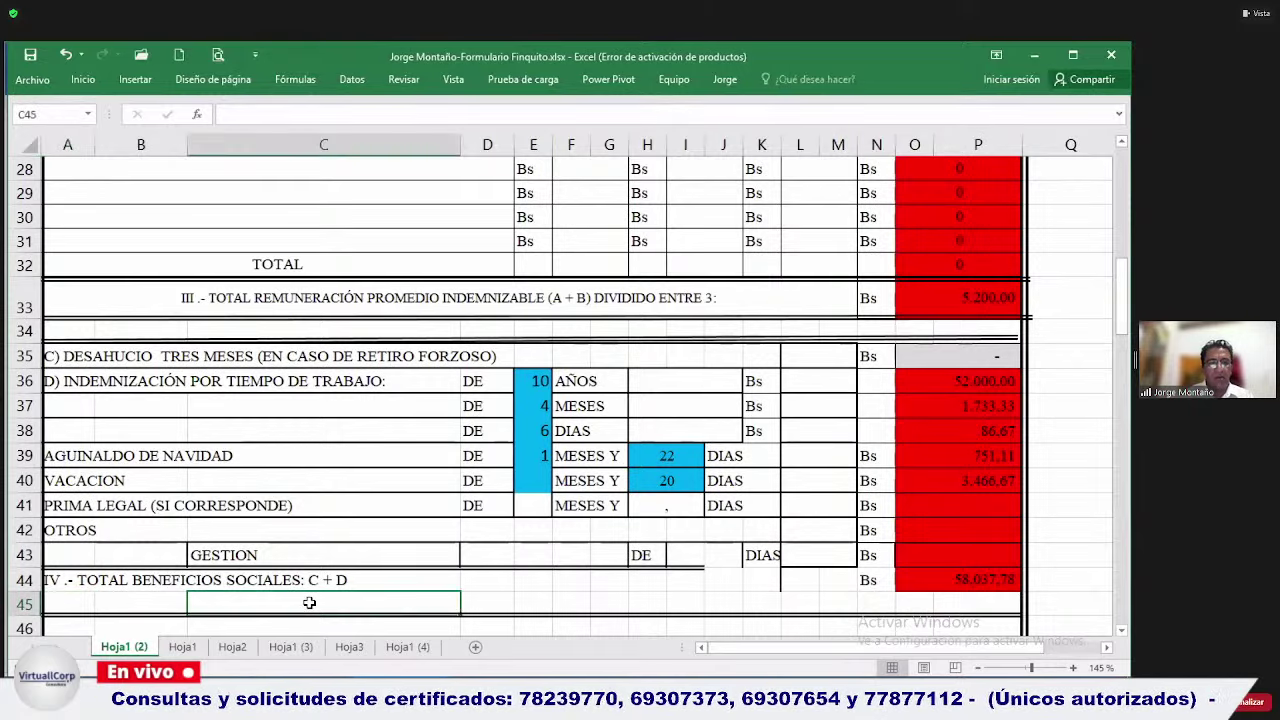
pyautogui.press('pagedown')
pyautogui.press('pagedown')
pyautogui.press('pagedown')
pyautogui.press('pagedown')
pyautogui.press('pagedown')
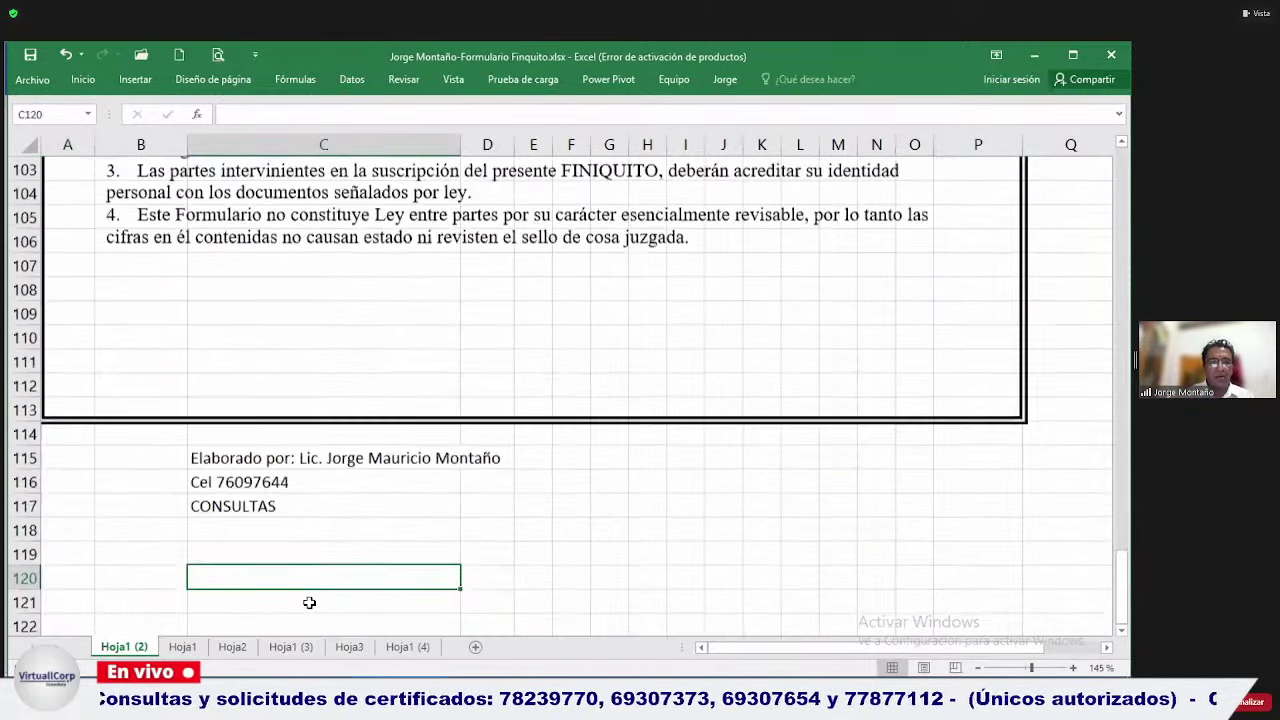
pyautogui.write('=4600/30')
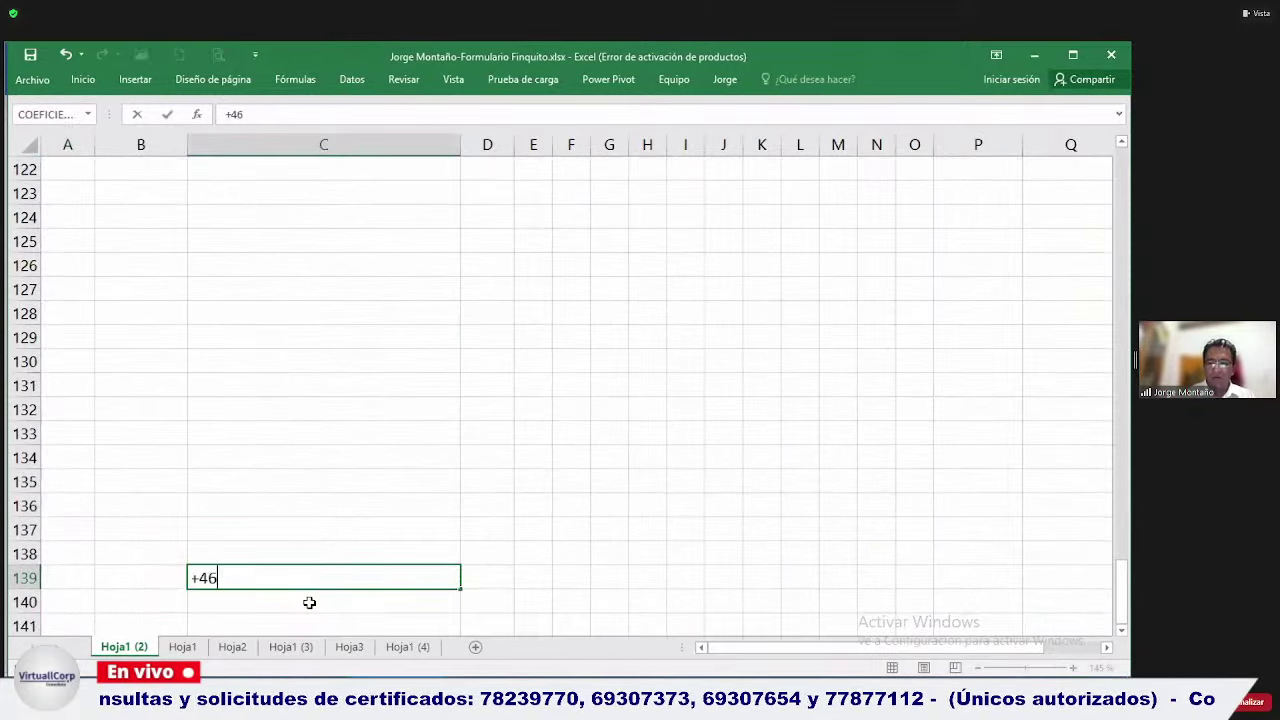
pyautogui.press('Return')
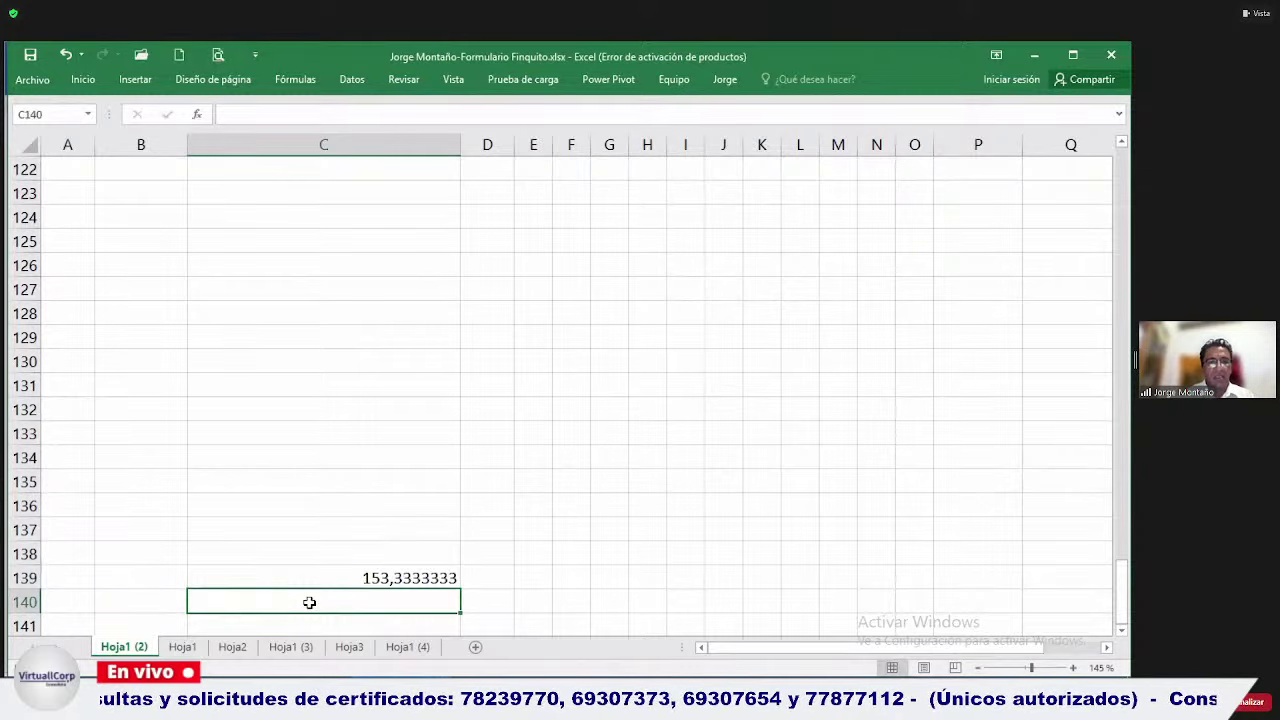
# Return to the Word document, remove the extra blank lines and write "= 153.53" after "4600 / 30".
pyautogui.hotkey('alt', 'Tab')
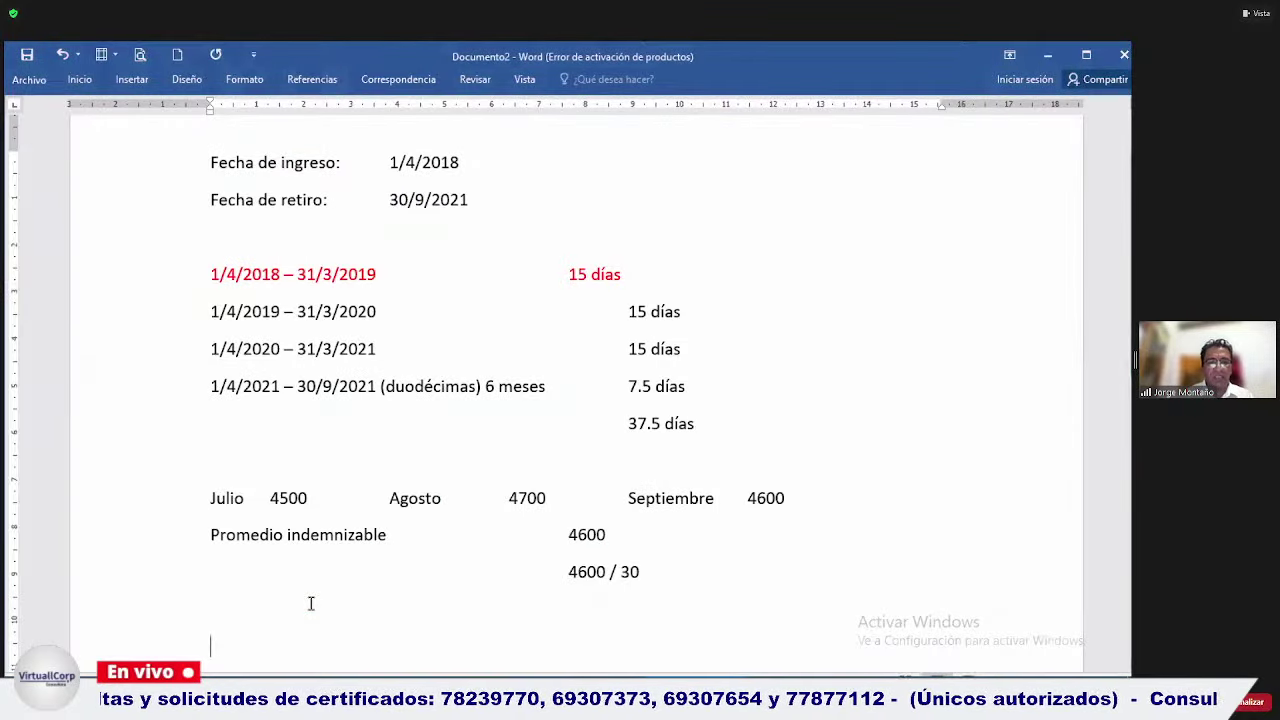
pyautogui.press('BackSpace')
pyautogui.press('BackSpace')
pyautogui.press('BackSpace')
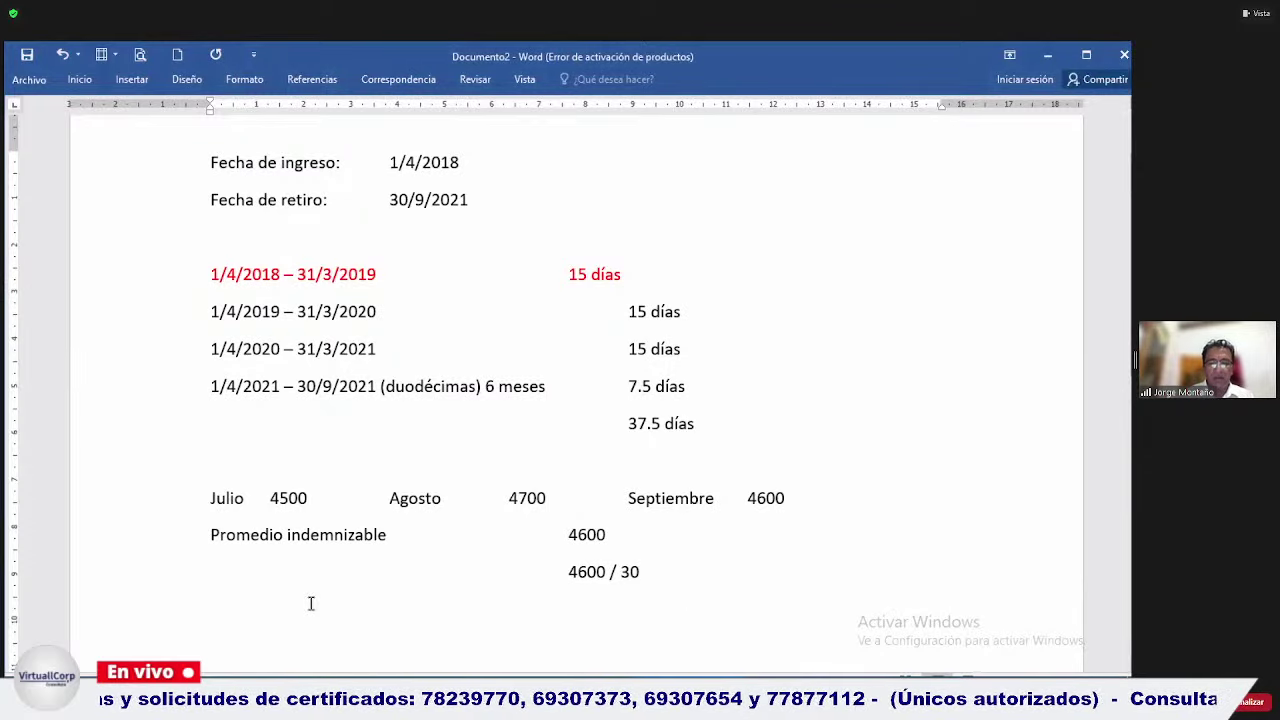
pyautogui.write('= 153.53')
# Add the vacation pay calculation "153.33 x 37.5 =" on a new line aligned under "4600 / 30".
pyautogui.press('Tab')
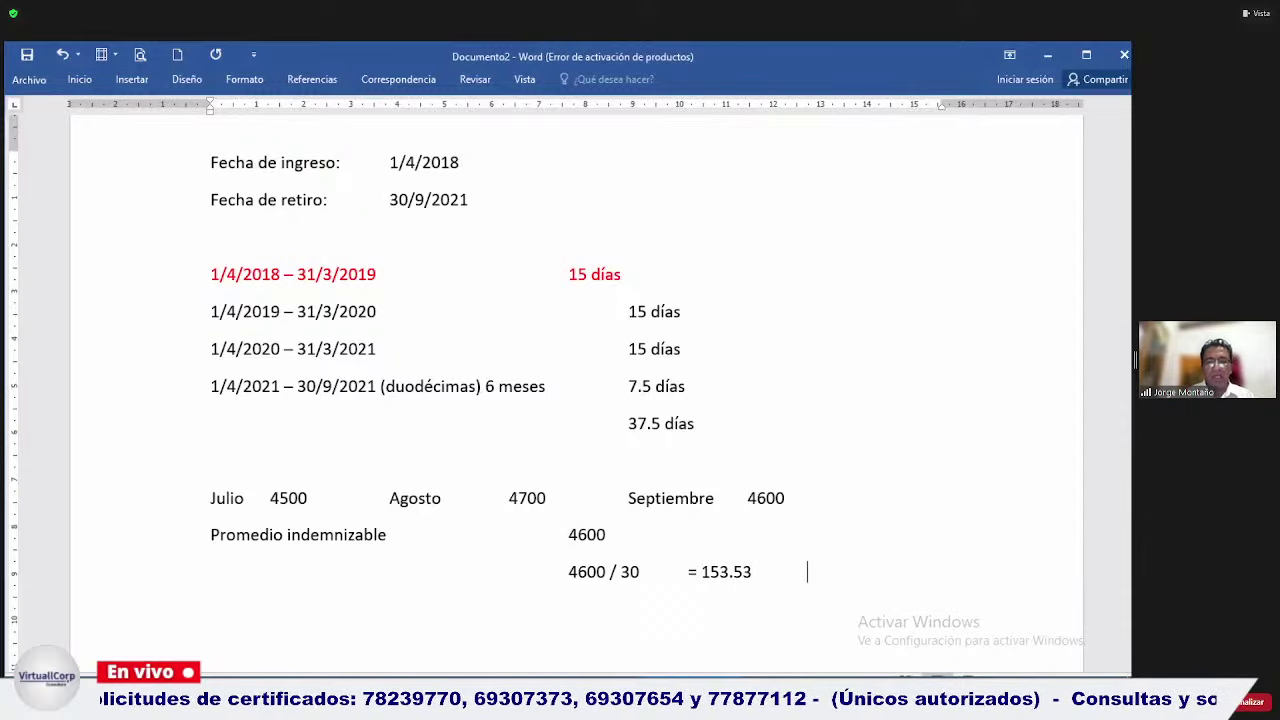
pyautogui.press('Tab')
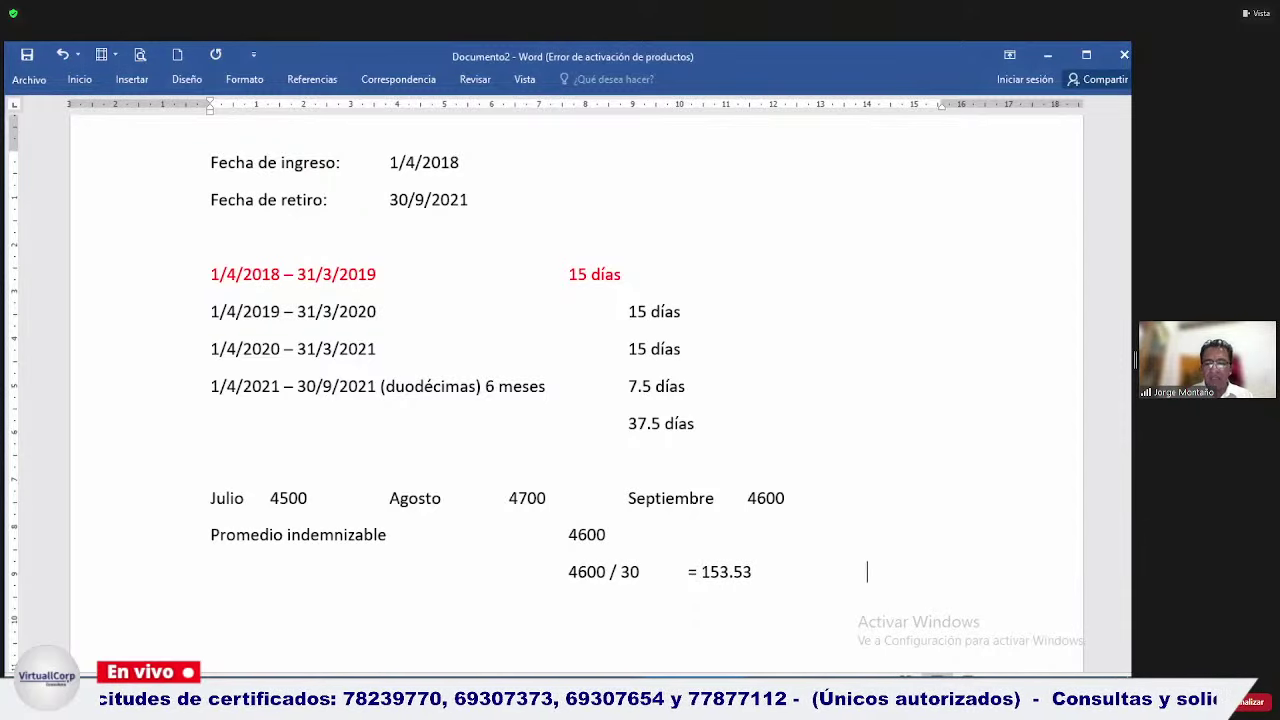
pyautogui.press('Tab')
pyautogui.press('Tab')
pyautogui.press('Tab')
pyautogui.press('Tab')
pyautogui.press('Tab')
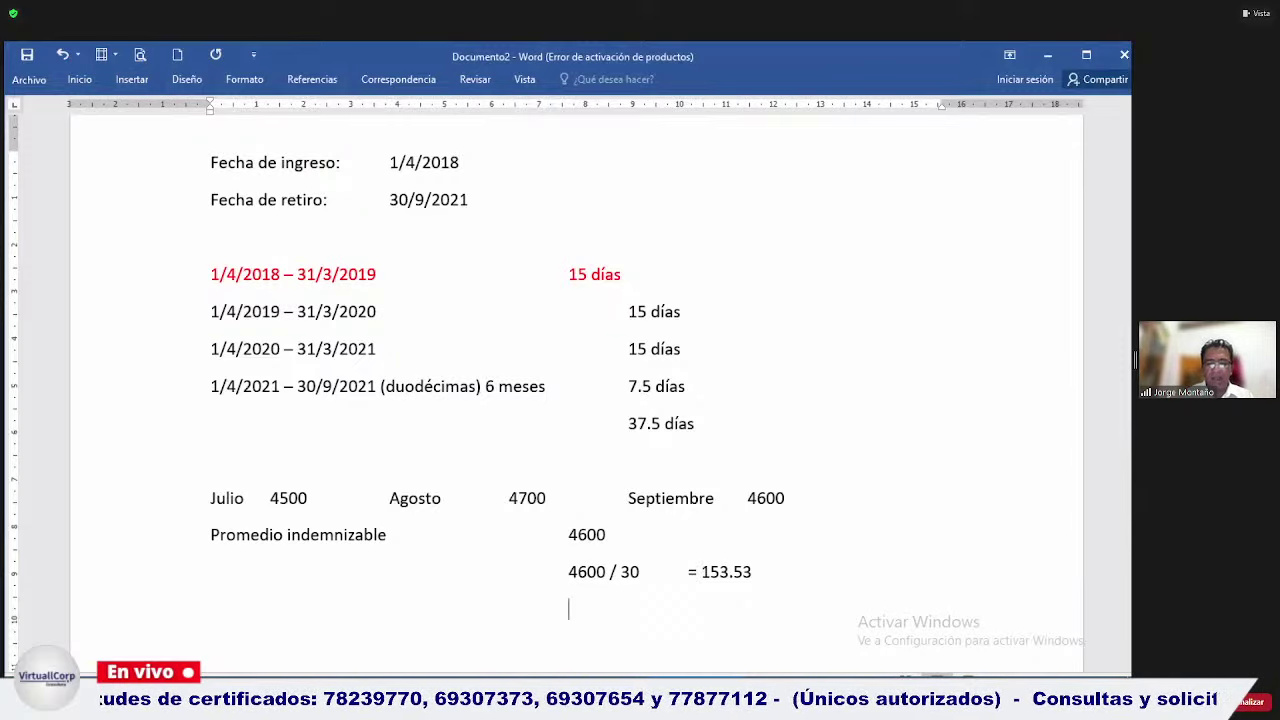
pyautogui.write('153033')
pyautogui.press('BackSpace')
pyautogui.press('BackSpace')
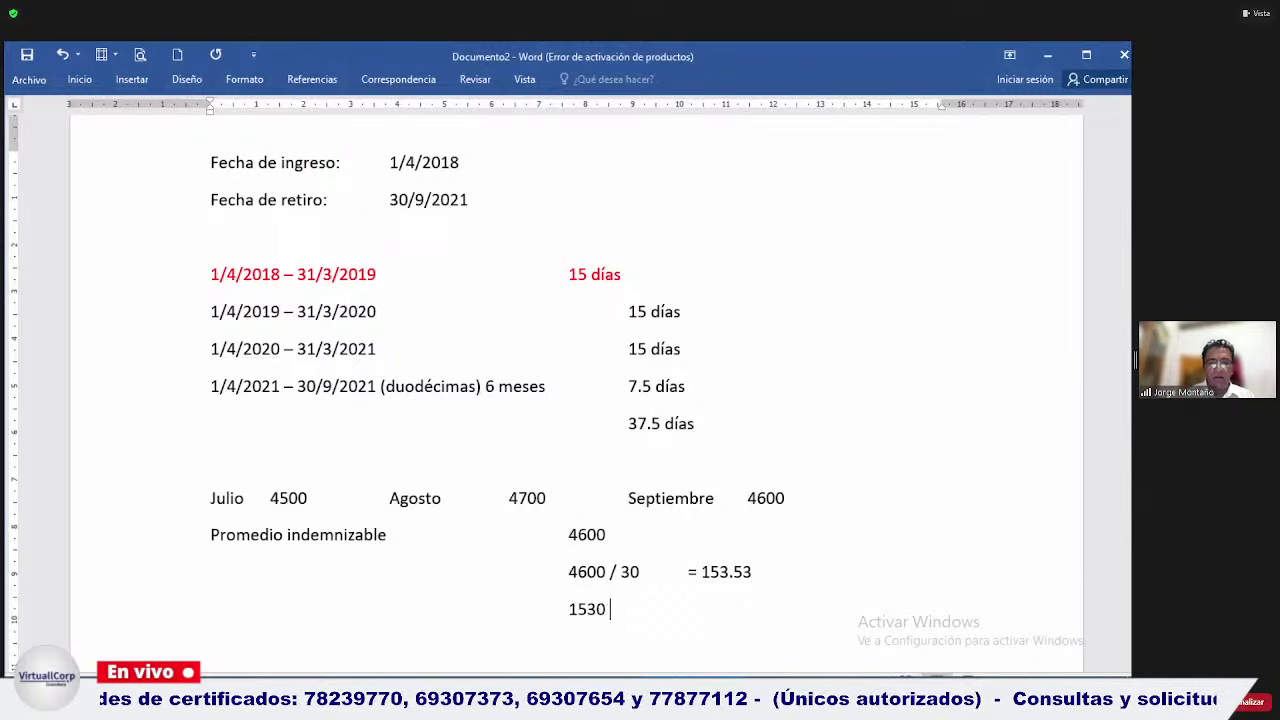
pyautogui.press('BackSpace')
pyautogui.write('.33')
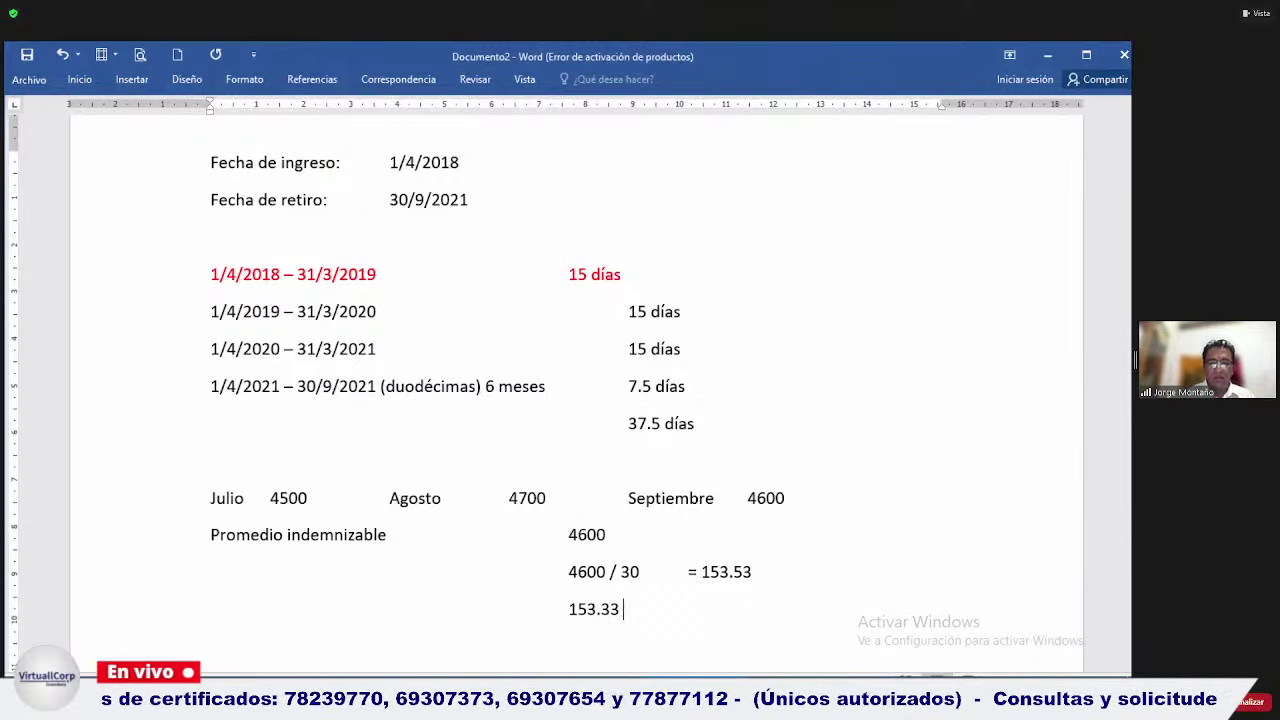
pyautogui.write(' x 37.5')
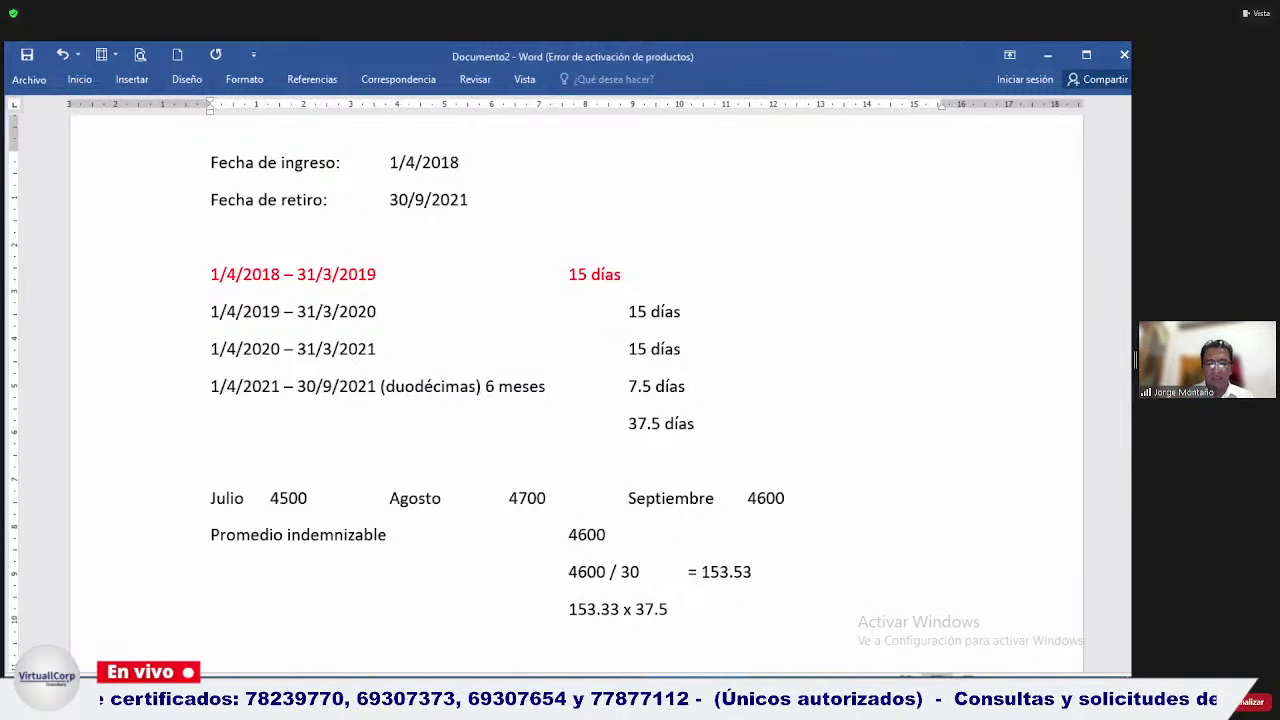
pyautogui.write(' =')
# Switch to the Excel finiquito workbook and multiply C139 by 37,5 in cell C140.
pyautogui.hotkey('alt', 'Tab')
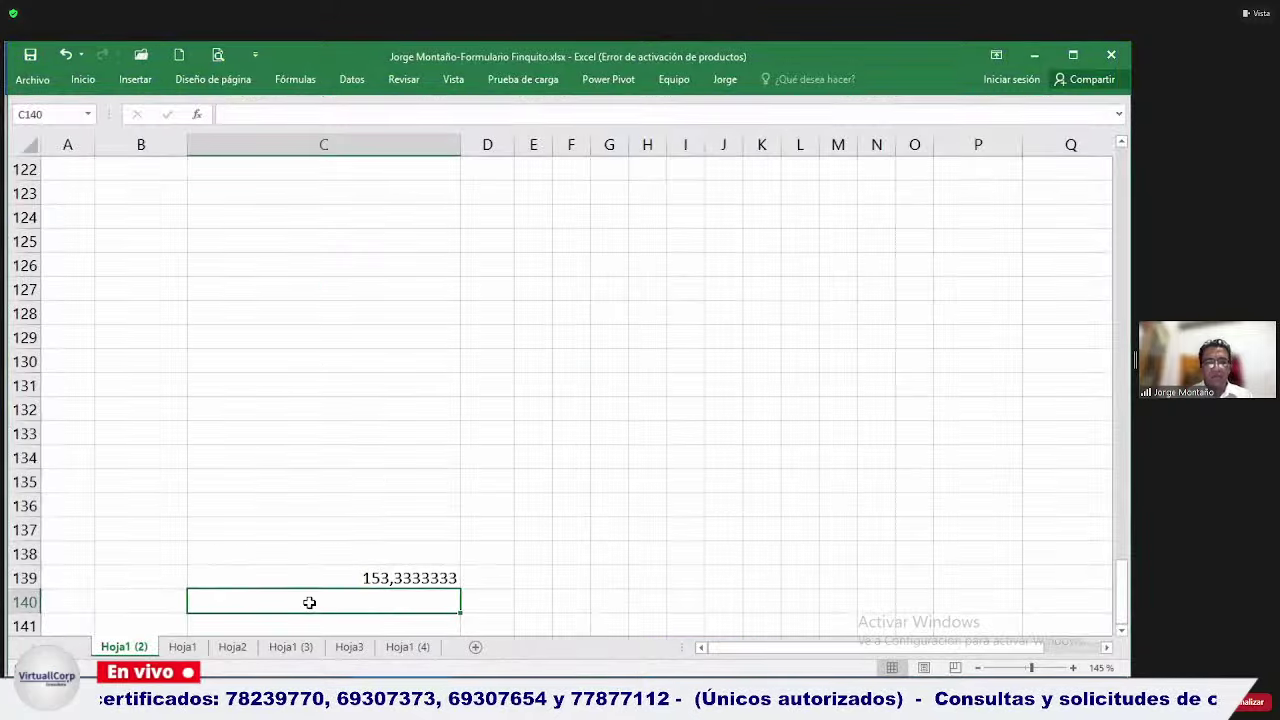
pyautogui.write('+')
pyautogui.press('Up')
pyautogui.write('*3')
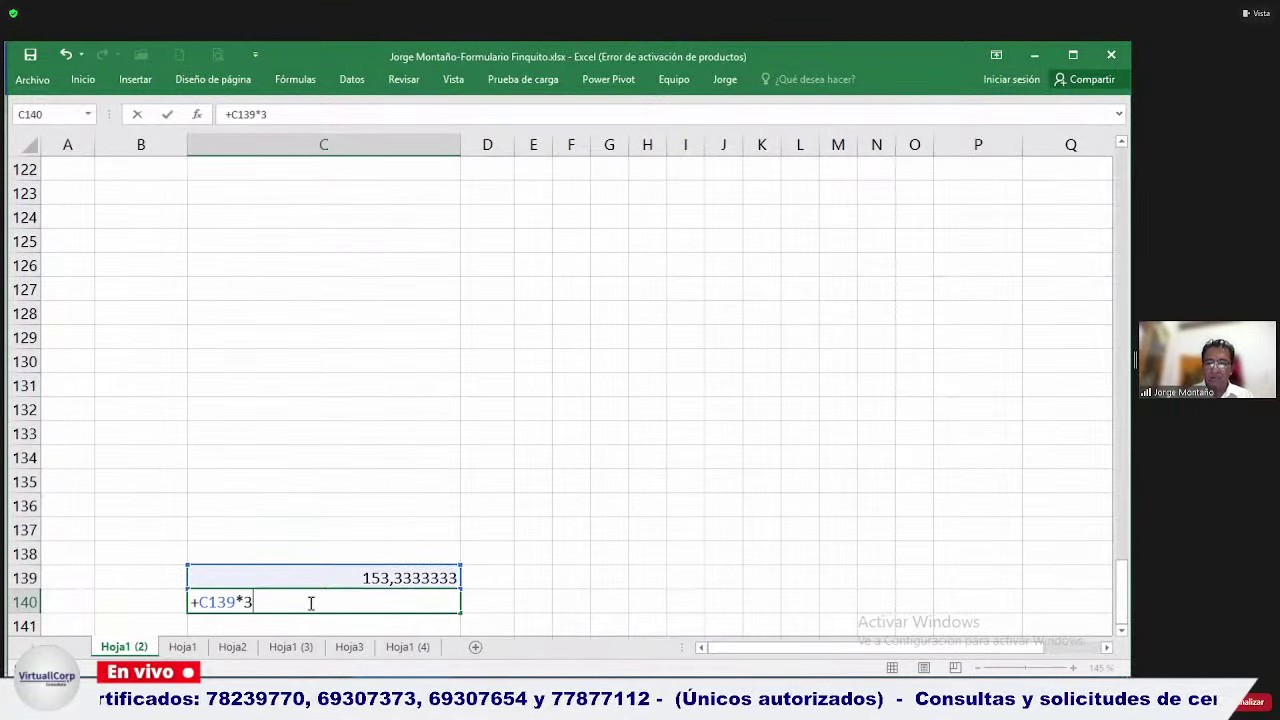
pyautogui.write('7,5')
pyautogui.press('Return')
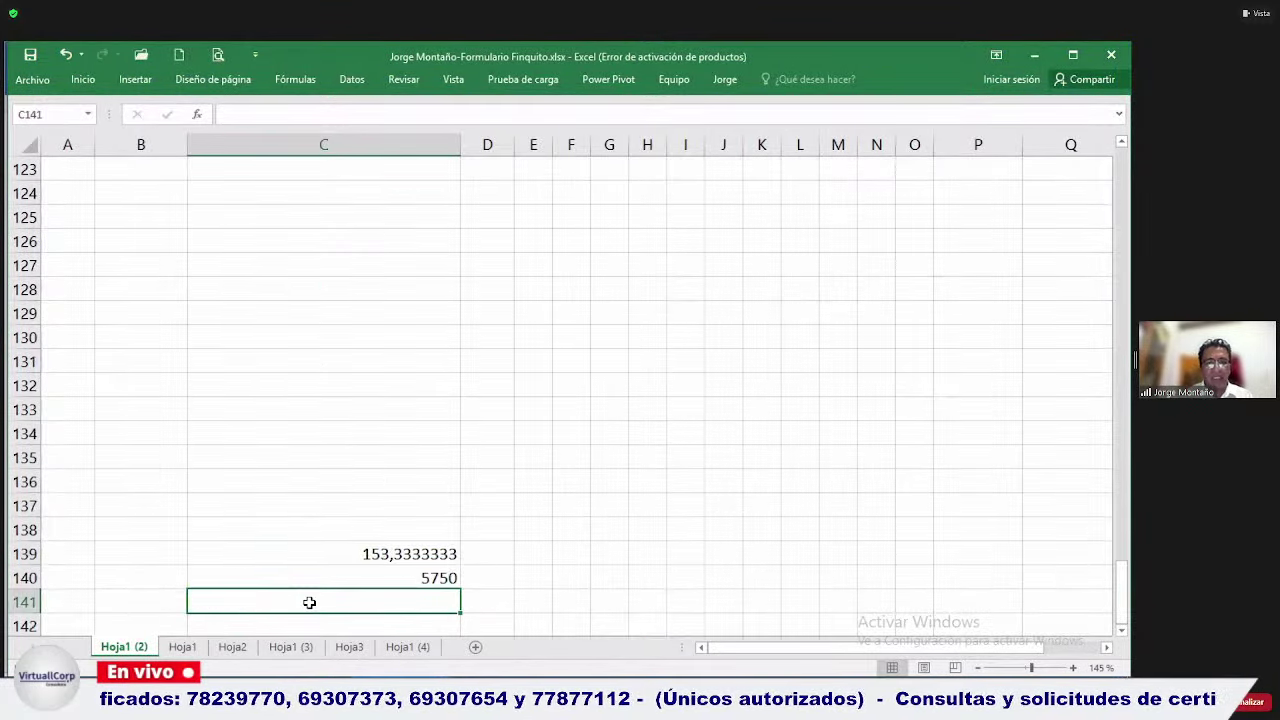
# Return to the Word document and complete the "153.33 x 37.5 =" line with 5750, followed by a new line.
pyautogui.hotkey('alt', 'Tab')
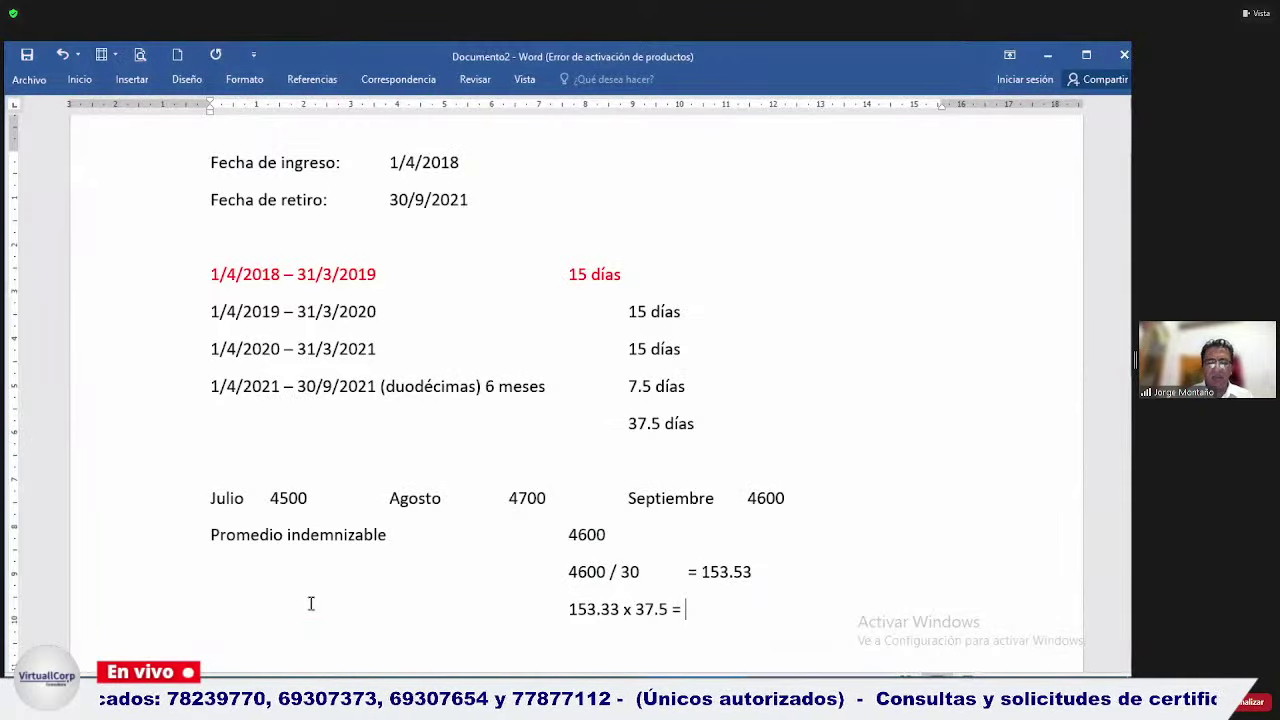
pyautogui.hotkey('alt', 'Tab')
pyautogui.hotkey('alt', 'Tab')
pyautogui.write('5750')
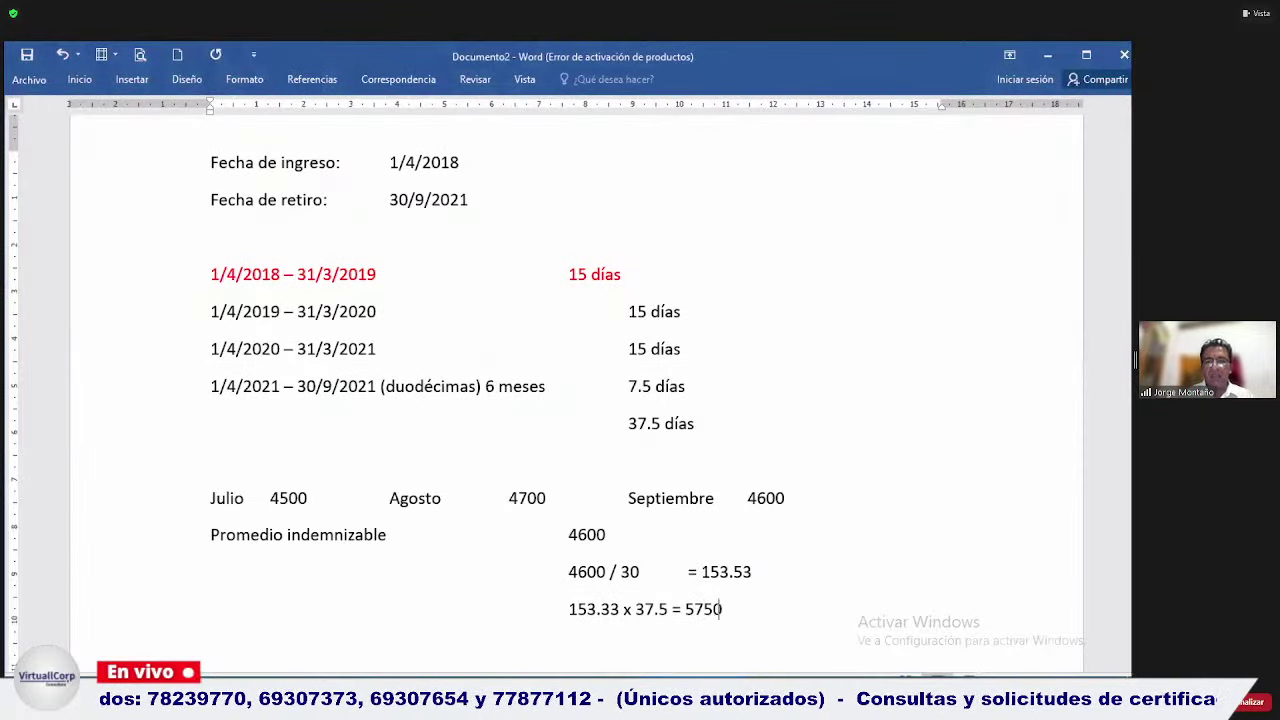
pyautogui.press('Return')
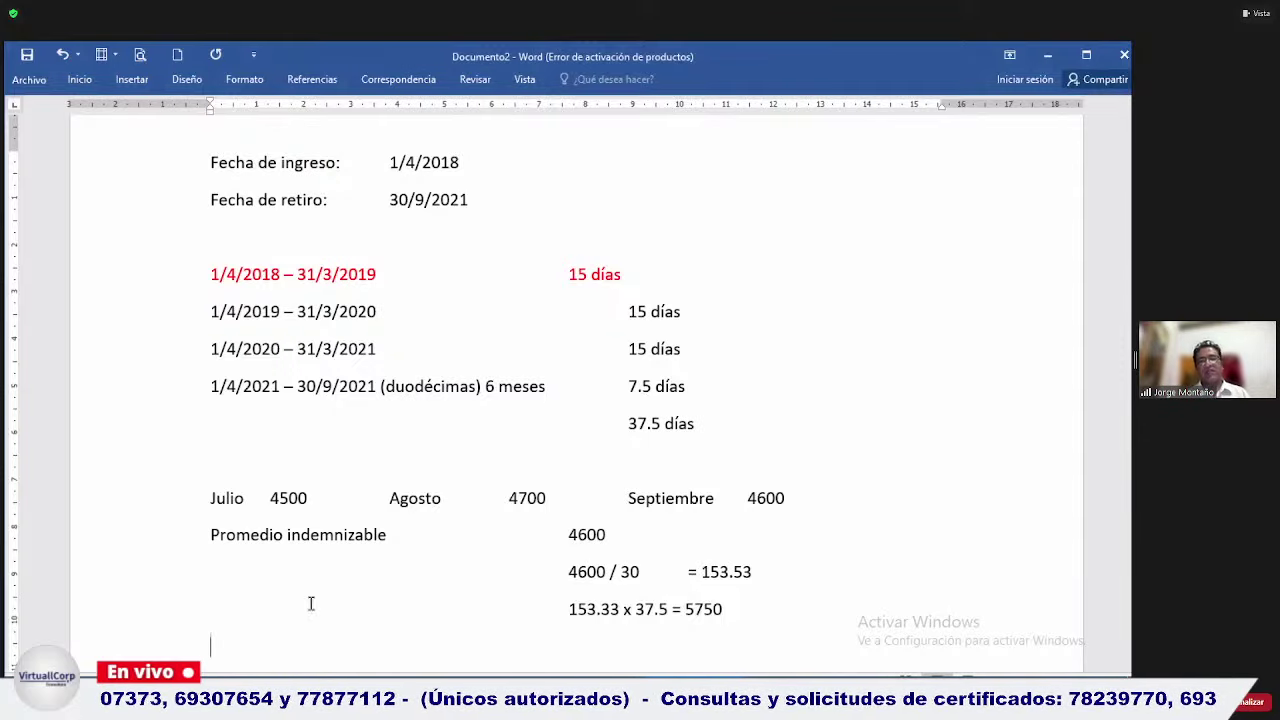
# Switch to the PROGRAMA DE PLANILLA workbook and examine the Formato de planilla columns from Total ganado back to Días pagados.
pyautogui.hotkey('alt', 'Tab')
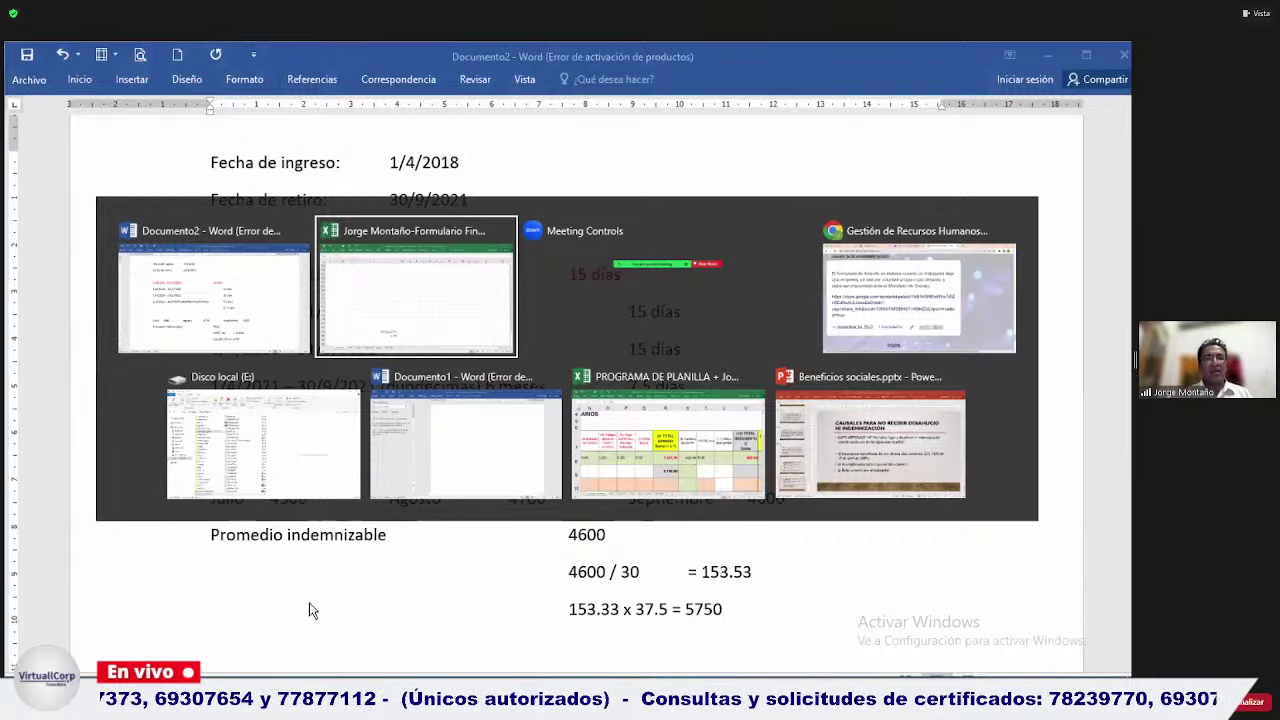
pyautogui.press('Tab')
pyautogui.press('Tab')
pyautogui.press('Tab')
pyautogui.press('Tab')
pyautogui.press('Tab')
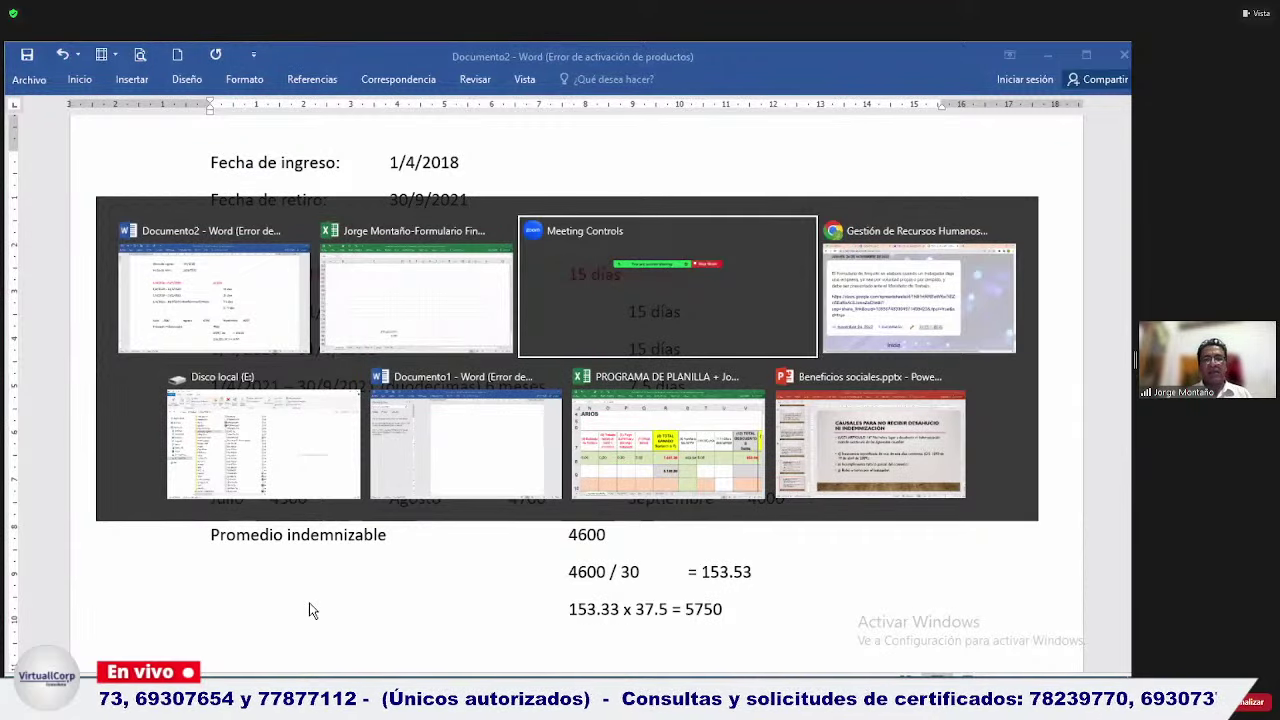
pyautogui.press('Escape')
pyautogui.hotkey('alt', 'Tab')
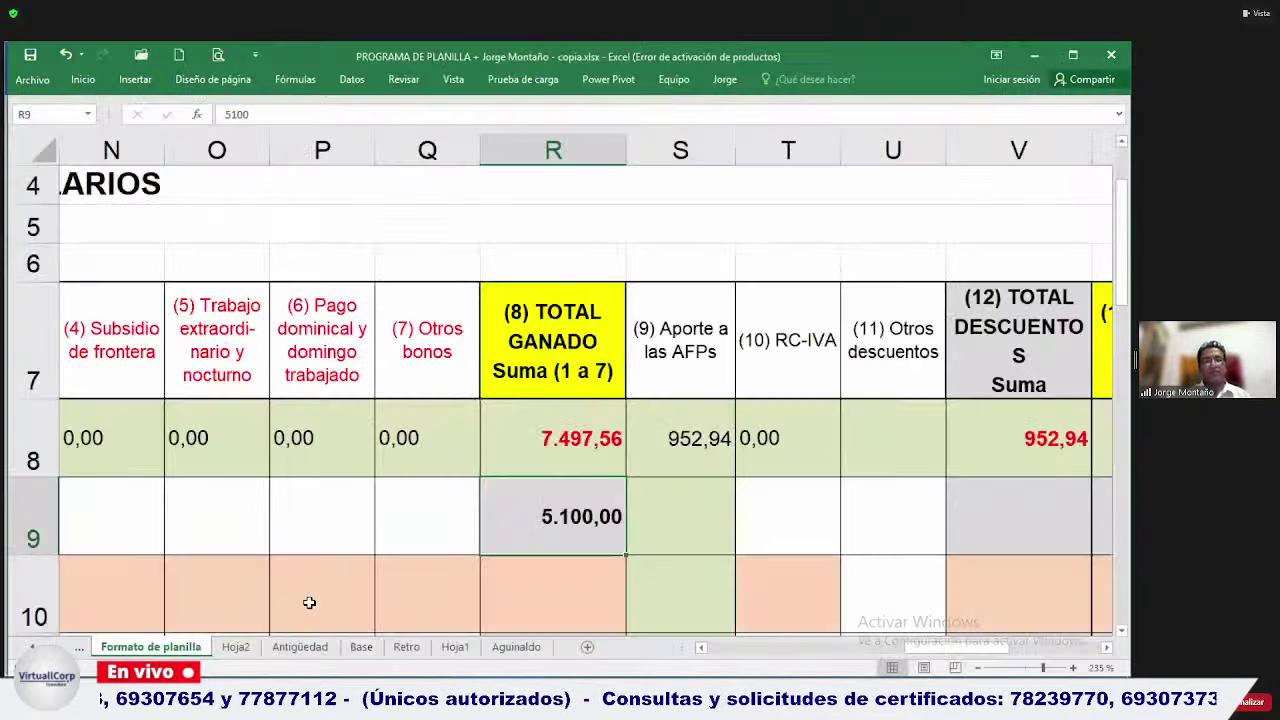
pyautogui.click(418, 556)
pyautogui.press('Left')
pyautogui.press('Left')
pyautogui.press('Left')
pyautogui.press('Left')
pyautogui.press('Left')
pyautogui.press('Left')
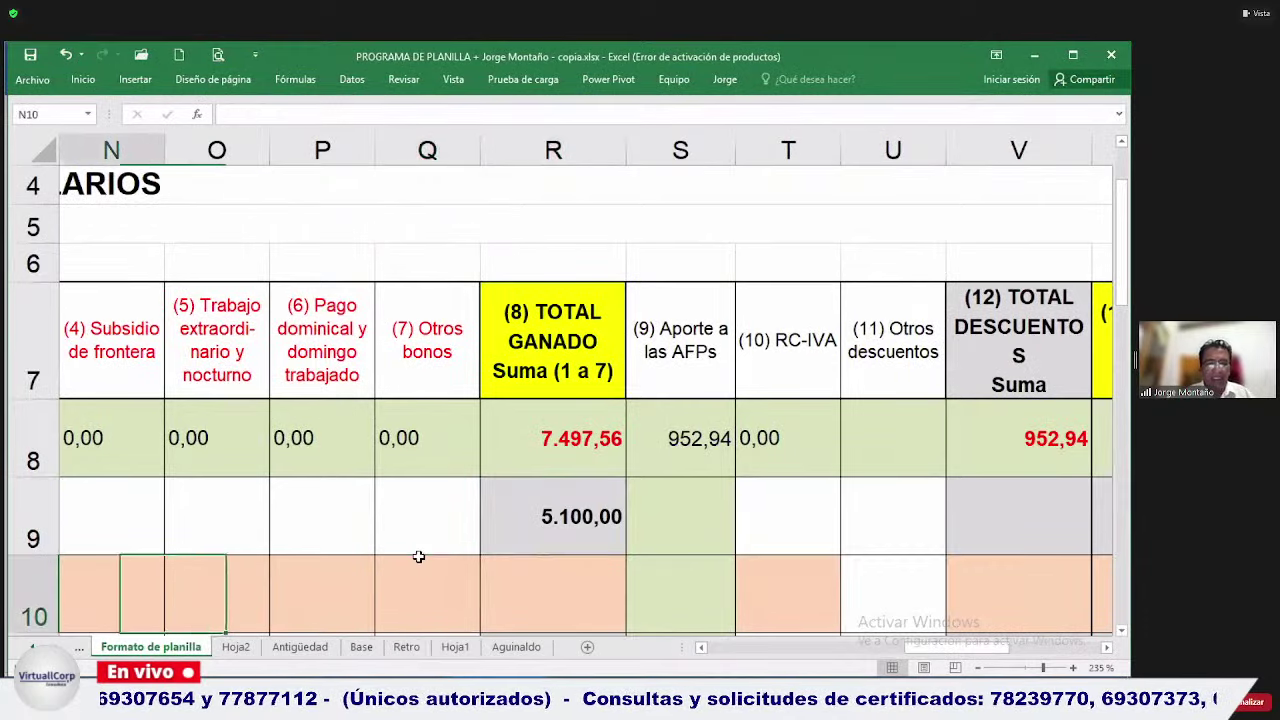
pyautogui.press('Left')
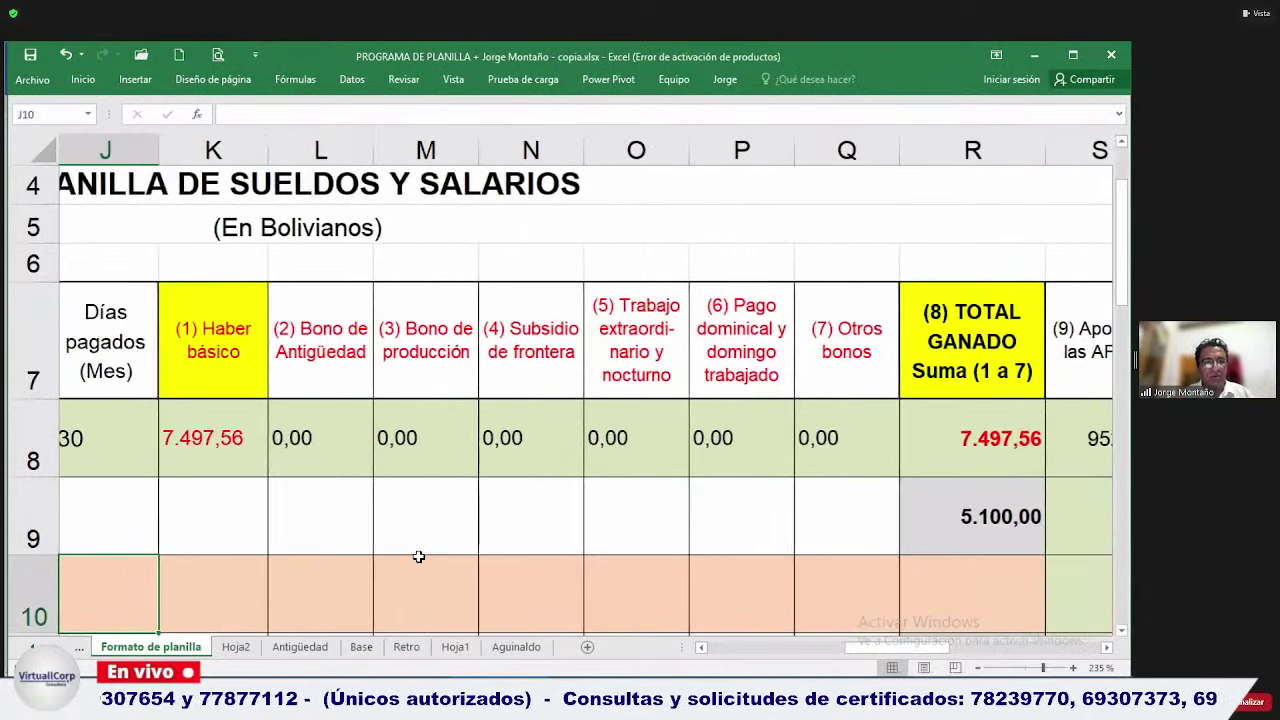
# Enter 5100 as the Haber básico in cell K9 of the payroll format sheet.
pyautogui.press('Up')
pyautogui.press('Up')
pyautogui.press('Right')
pyautogui.press('Right')
pyautogui.press('Down')
pyautogui.press('Right')
pyautogui.press('Left')
pyautogui.press('Left')
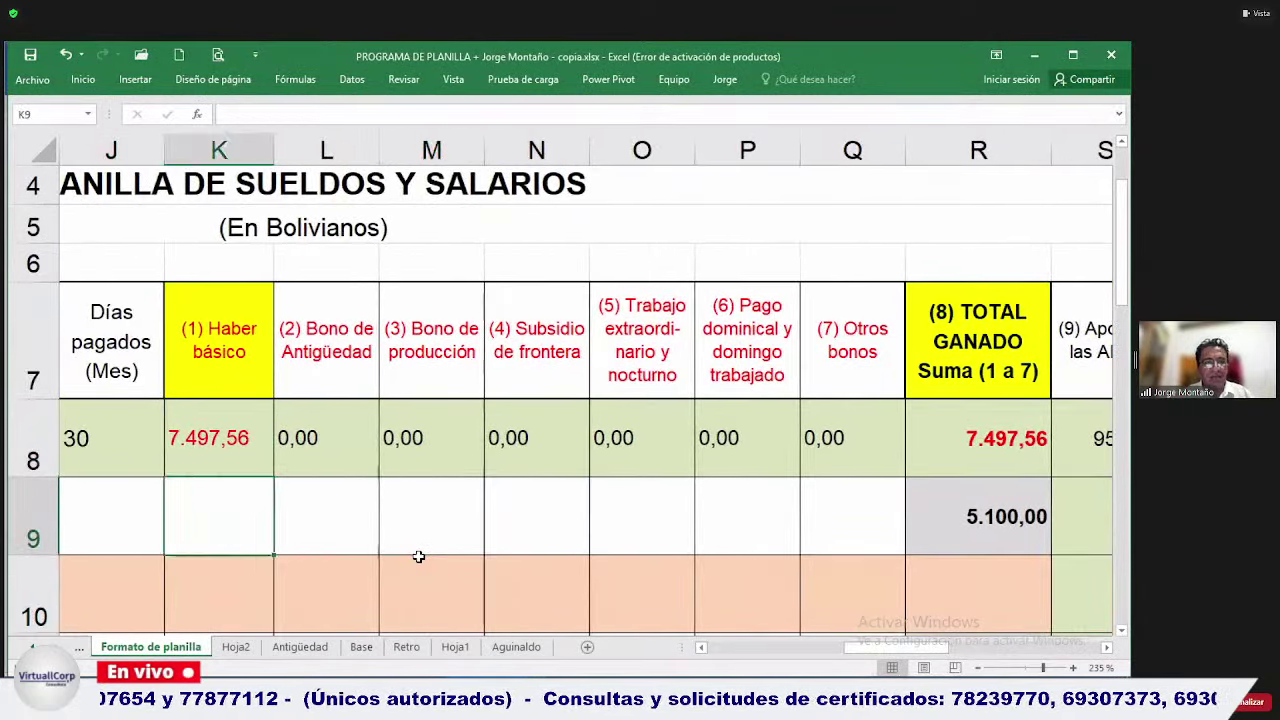
pyautogui.write('5100')
pyautogui.press('Return')
# Clear the fixed amount under Total ganado in cell R9.
pyautogui.press('Up')
pyautogui.press('Up')
pyautogui.press('Right')
pyautogui.press('Right')
pyautogui.press('Down')
pyautogui.press('Right')
pyautogui.press('Right')
pyautogui.press('Right')
pyautogui.press('Right')
pyautogui.press('Right')
pyautogui.press('Right')
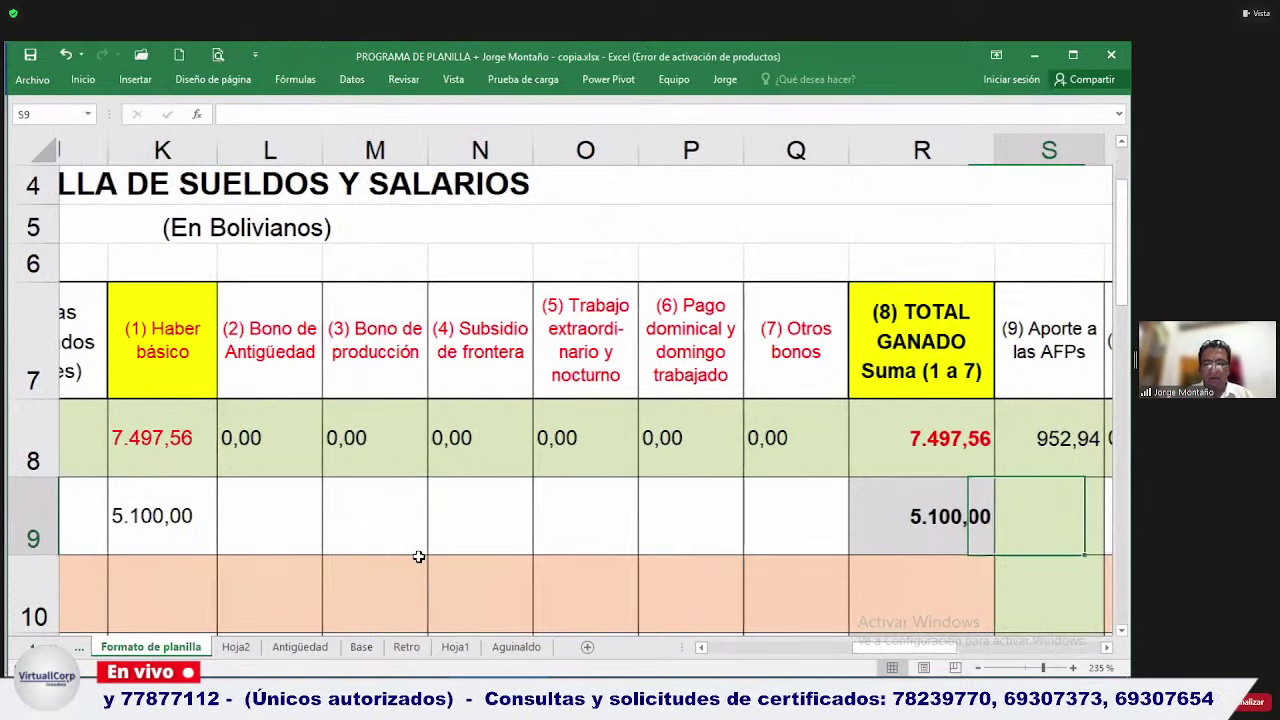
pyautogui.press('Left')
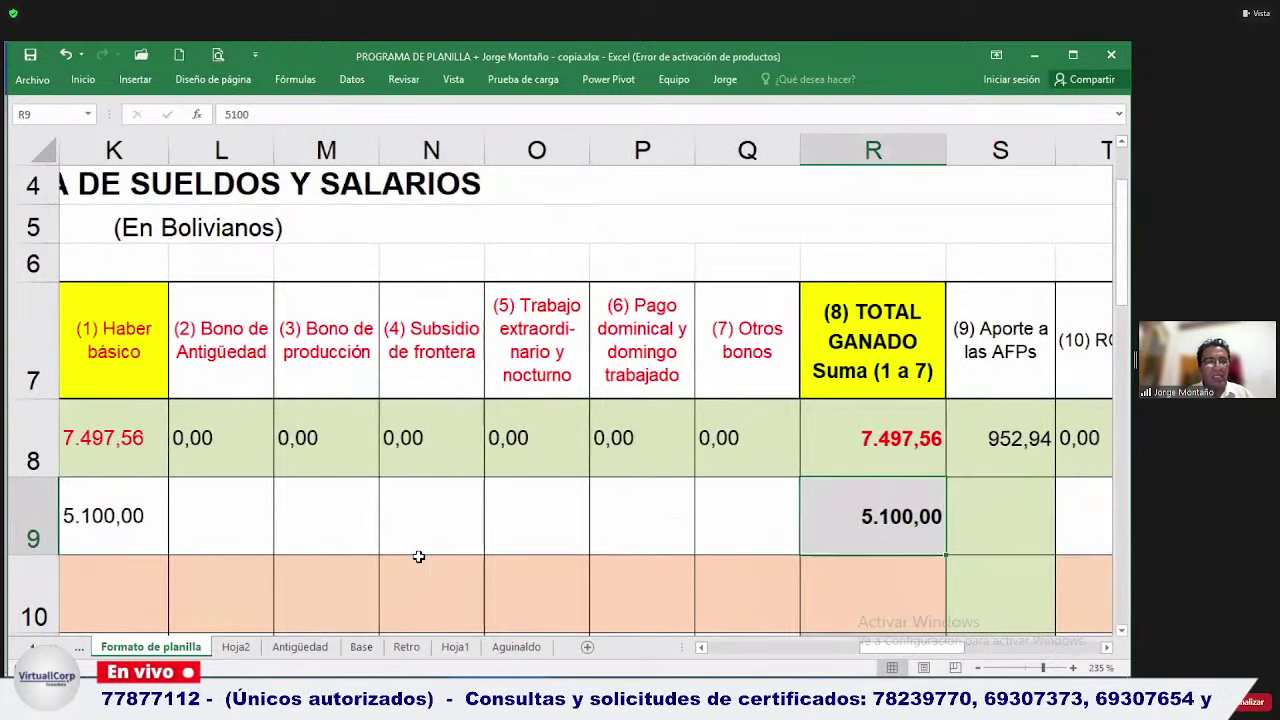
pyautogui.press('Delete')
# Enter 1750 as the Bono de Antigüedad in cell L9.
pyautogui.press('Left')
pyautogui.press('Left')
pyautogui.press('Left')
pyautogui.press('Left')
pyautogui.press('Left')
pyautogui.press('Left')
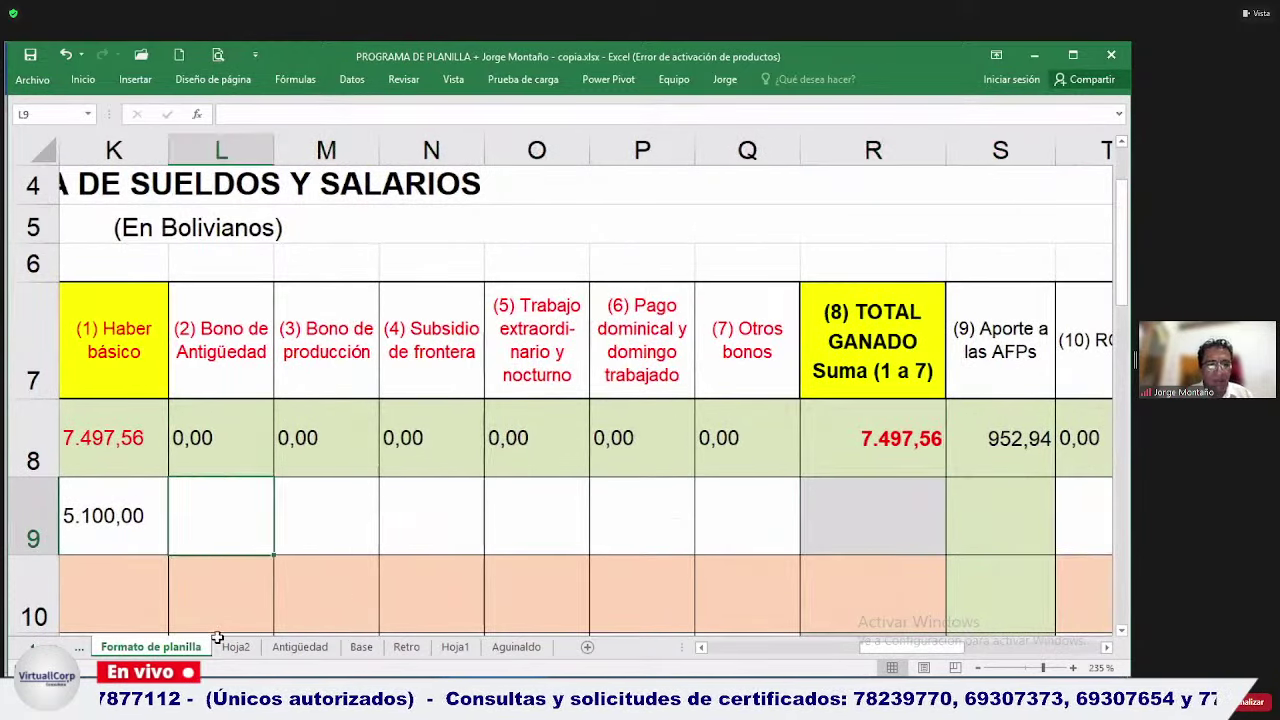
pyautogui.hotkey('ctrl', 'pagedown')
pyautogui.hotkey('ctrl', 'pagedown')
pyautogui.hotkey('ctrl', 'pageup')
pyautogui.hotkey('ctrl', 'pageup')
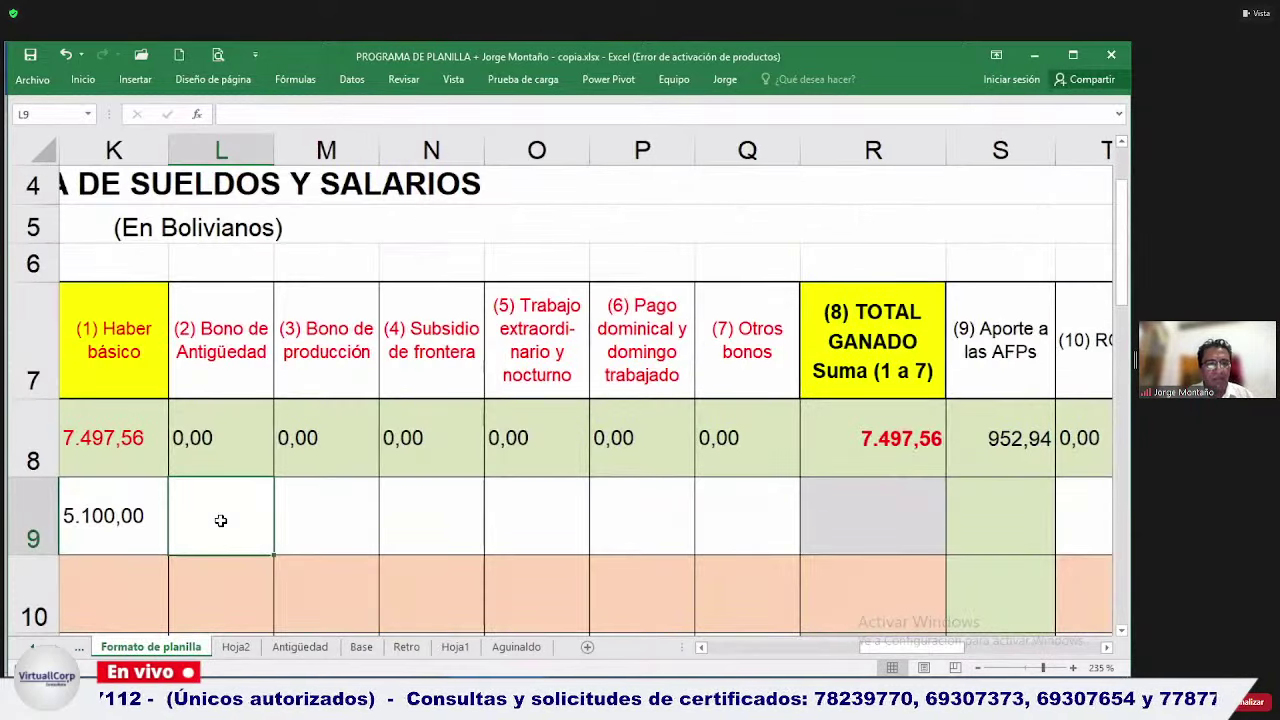
pyautogui.write('1750')
pyautogui.press('Return')
# Copy the Total ganado sum formula from R8 into R9 so that it adds K9 to Q9.
pyautogui.press('Up')
pyautogui.press('Right')
pyautogui.press('Right')
pyautogui.press('Right')
pyautogui.press('Right')
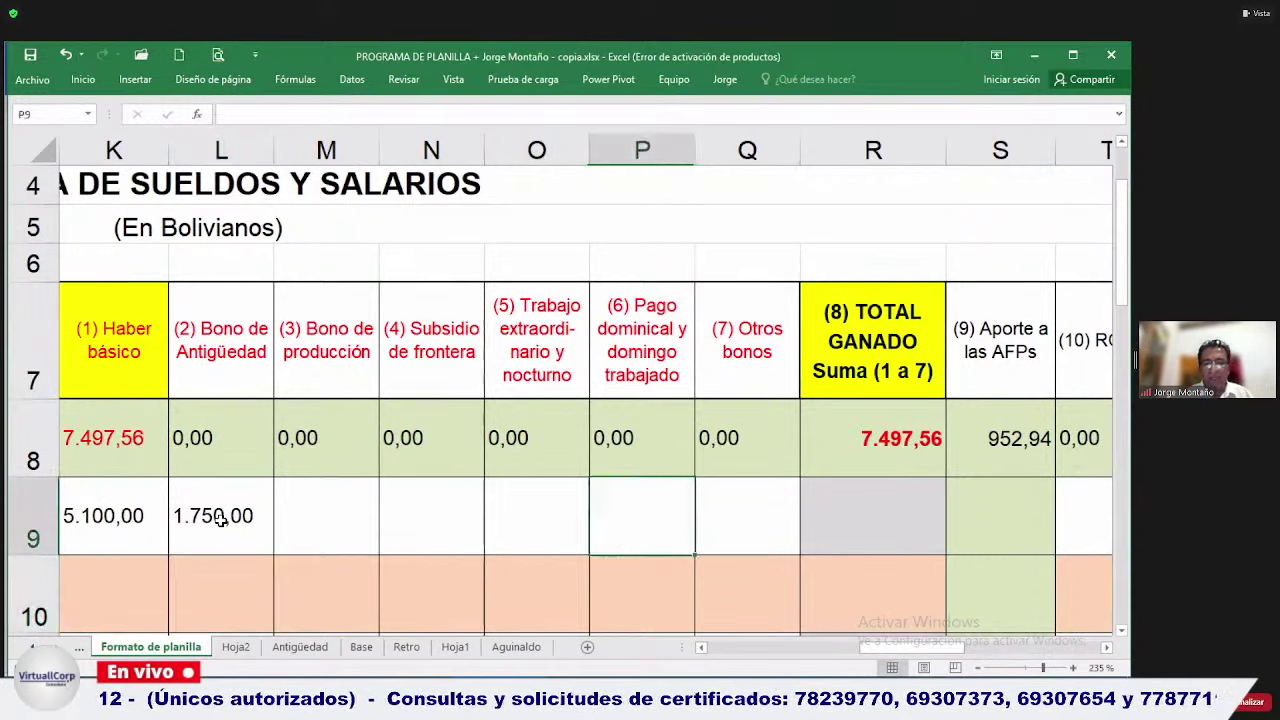
pyautogui.press('Right')
pyautogui.press('Up')
pyautogui.press('Right')
pyautogui.hotkey('ctrl', 'c')
pyautogui.press('Down')
pyautogui.press('Return')
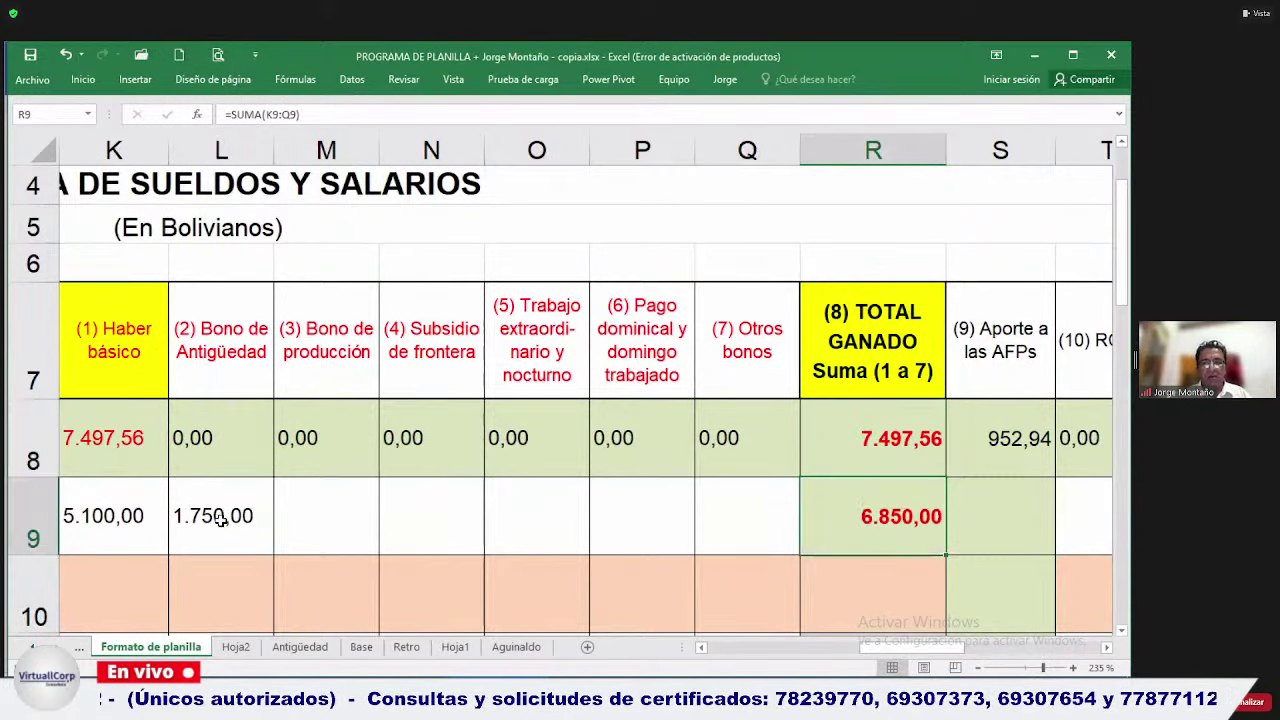
# Enter 500 for Trabajo extraordinario y nocturno in O9 and 500 for Pago dominical y domingo trabajado in P9.
pyautogui.press('Left')
pyautogui.press('Left')
pyautogui.press('Left')
pyautogui.press('Left')
pyautogui.press('Left')
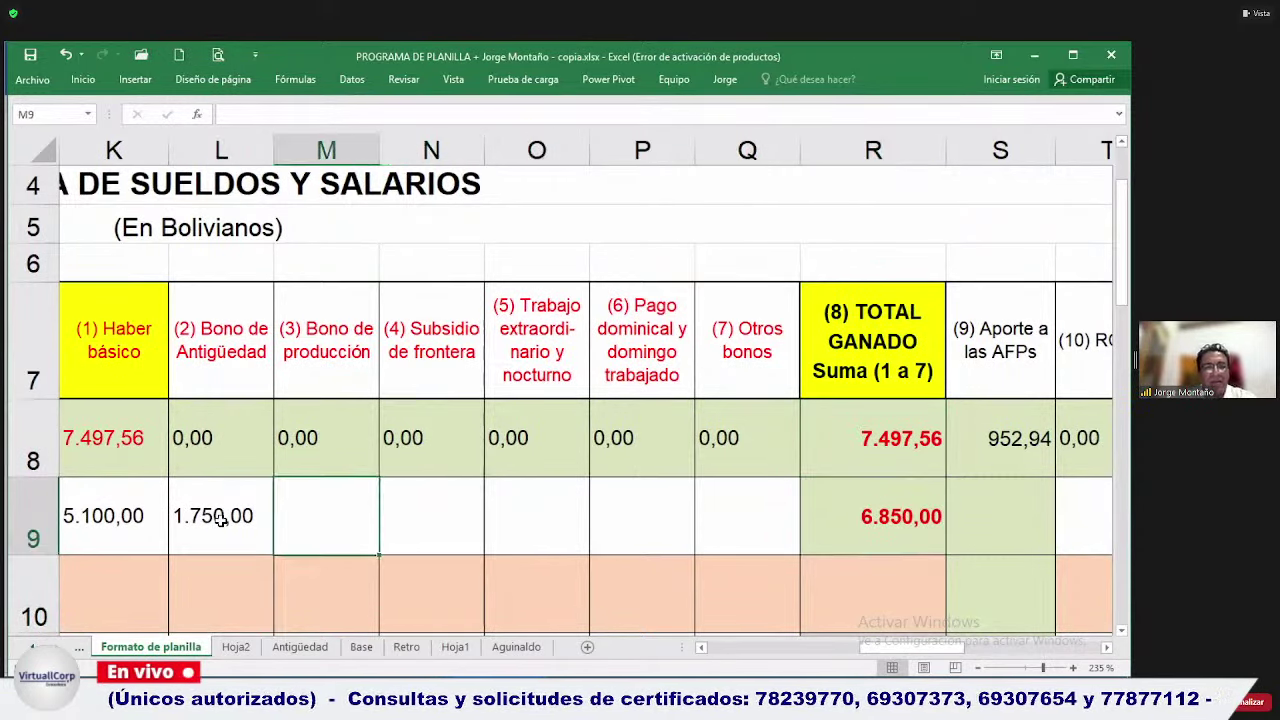
pyautogui.press('Right')
pyautogui.press('Right')
pyautogui.write('500')
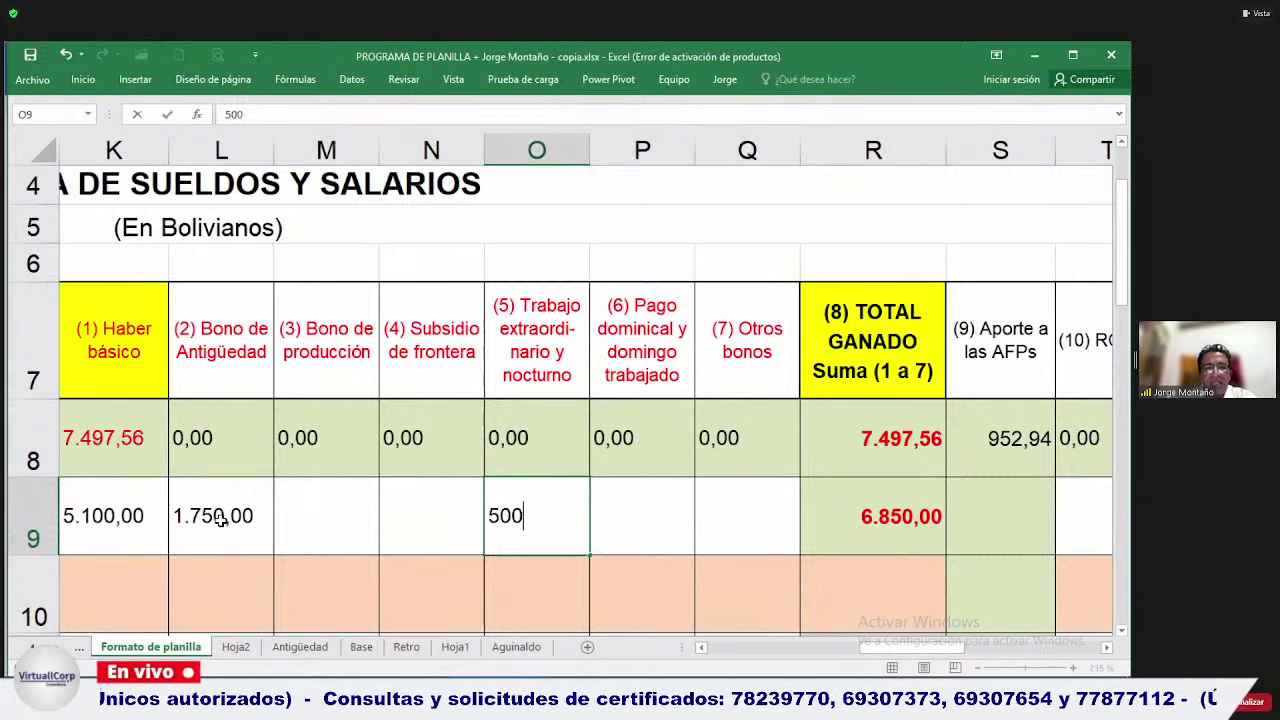
pyautogui.press('Return')
pyautogui.press('Up')
pyautogui.press('Right')
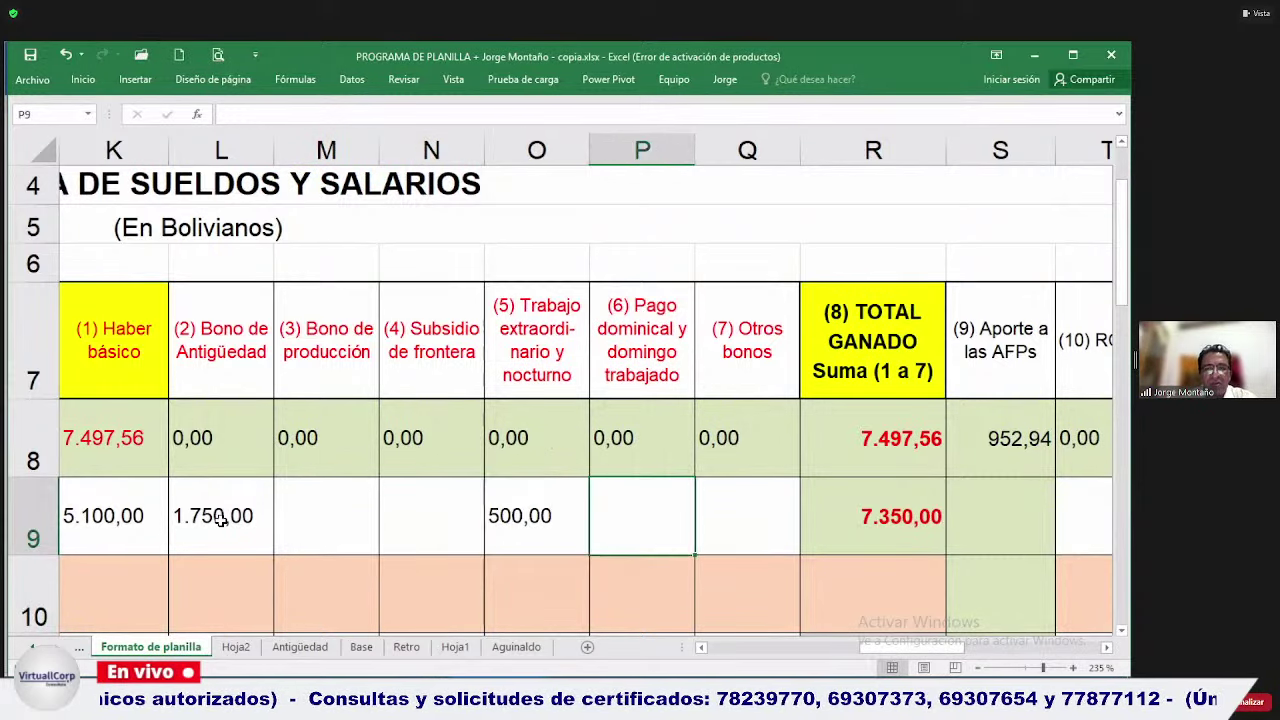
pyautogui.write('500')
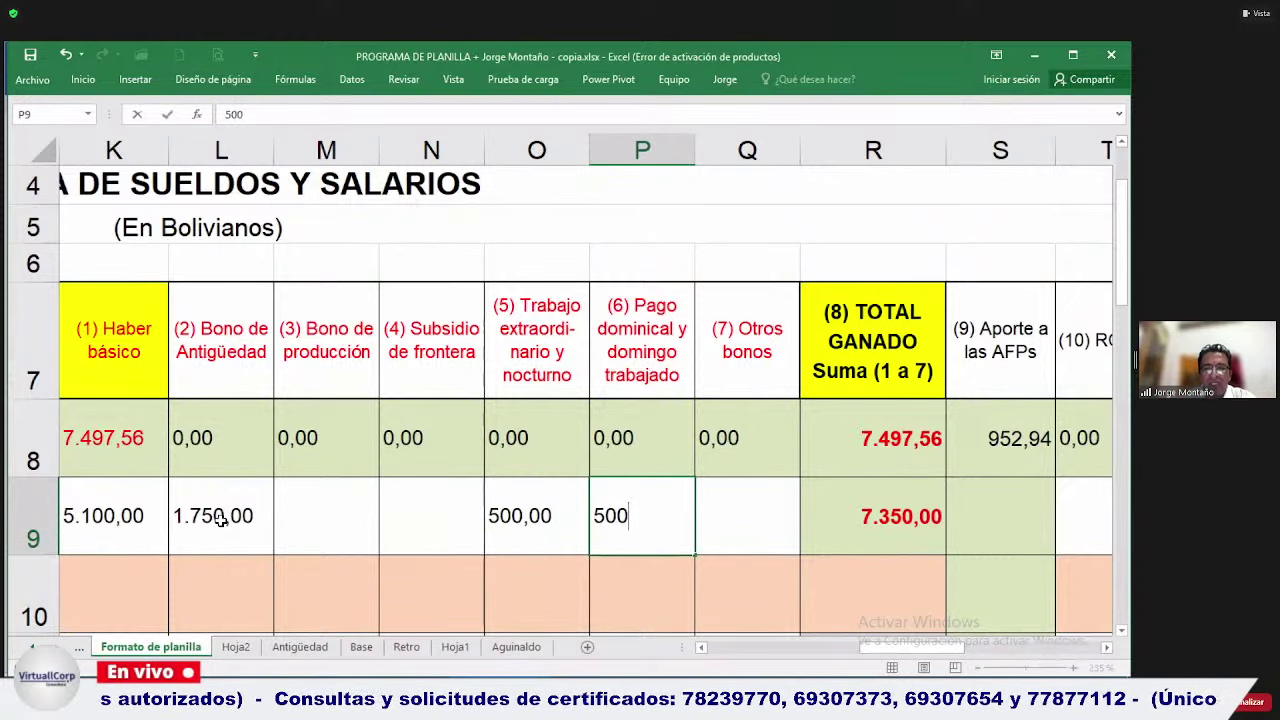
pyautogui.press('Return')
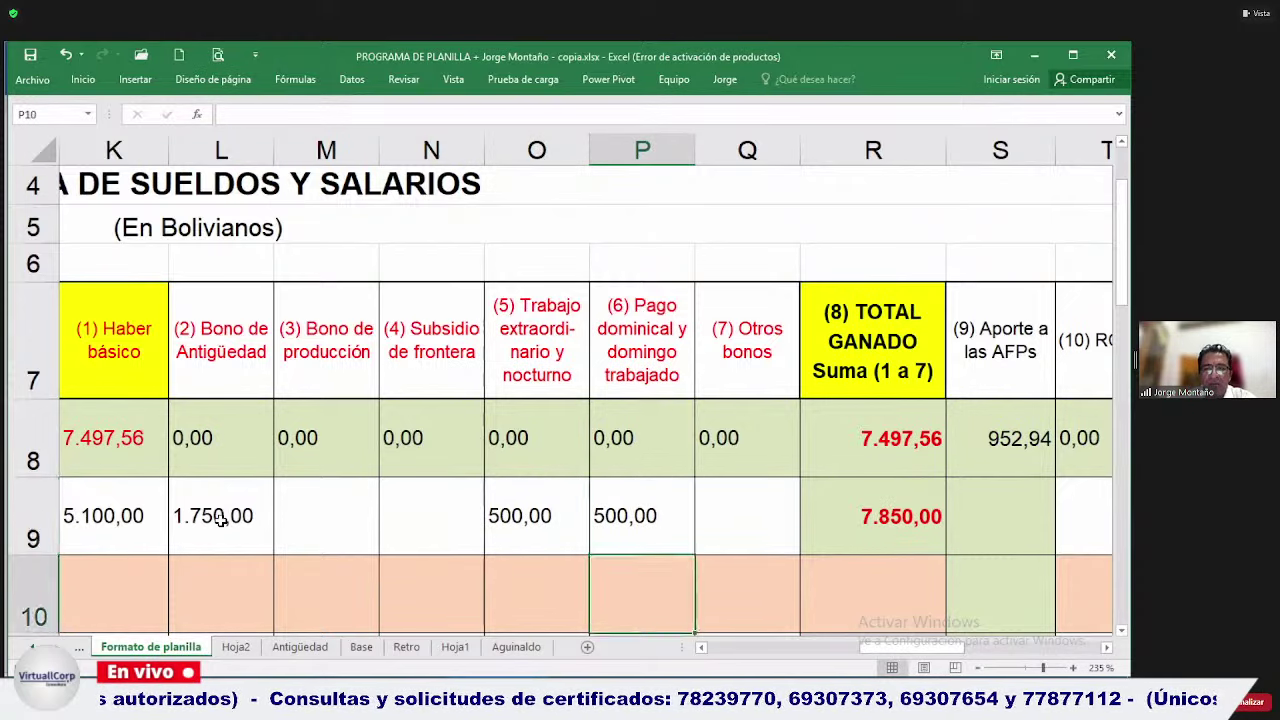
pyautogui.press('Up')
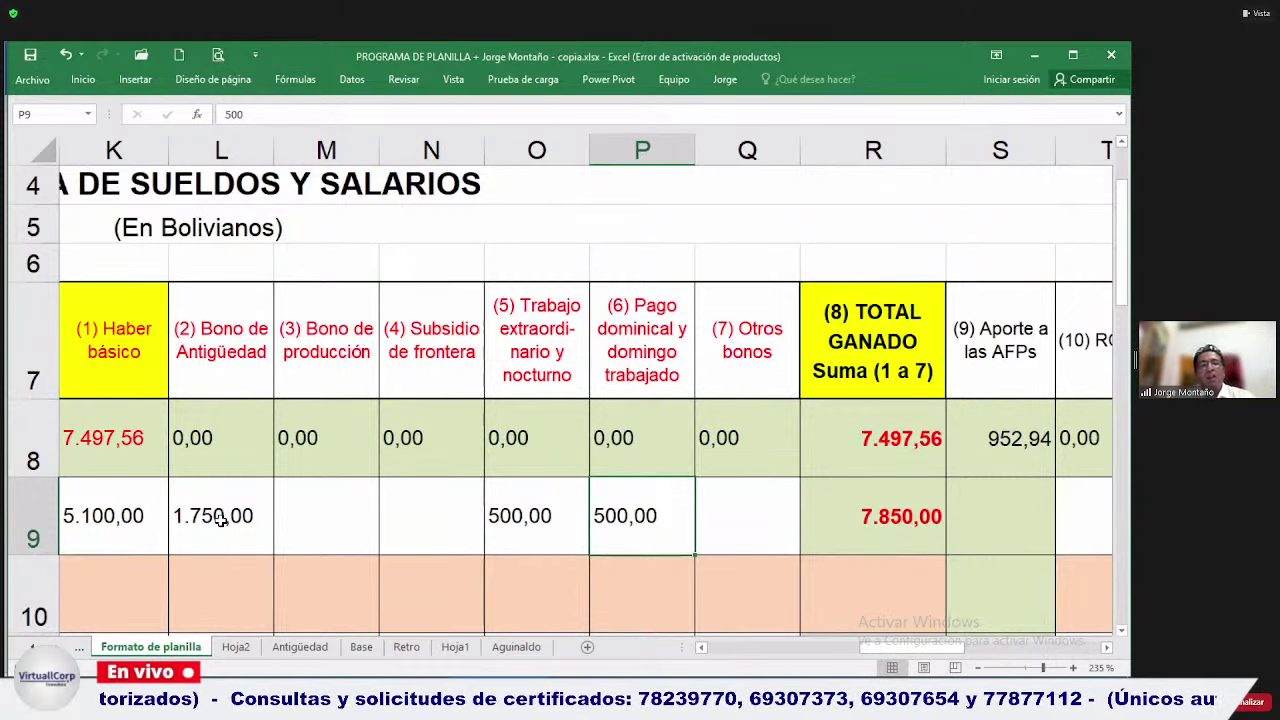
# Clear the overtime and Sunday pay amounts from cells O9 and P9.
pyautogui.press('Left')
pyautogui.press('Left')
pyautogui.press('Left')
pyautogui.press('Up')
pyautogui.press('Up')
pyautogui.press('Right')
pyautogui.press('Right')
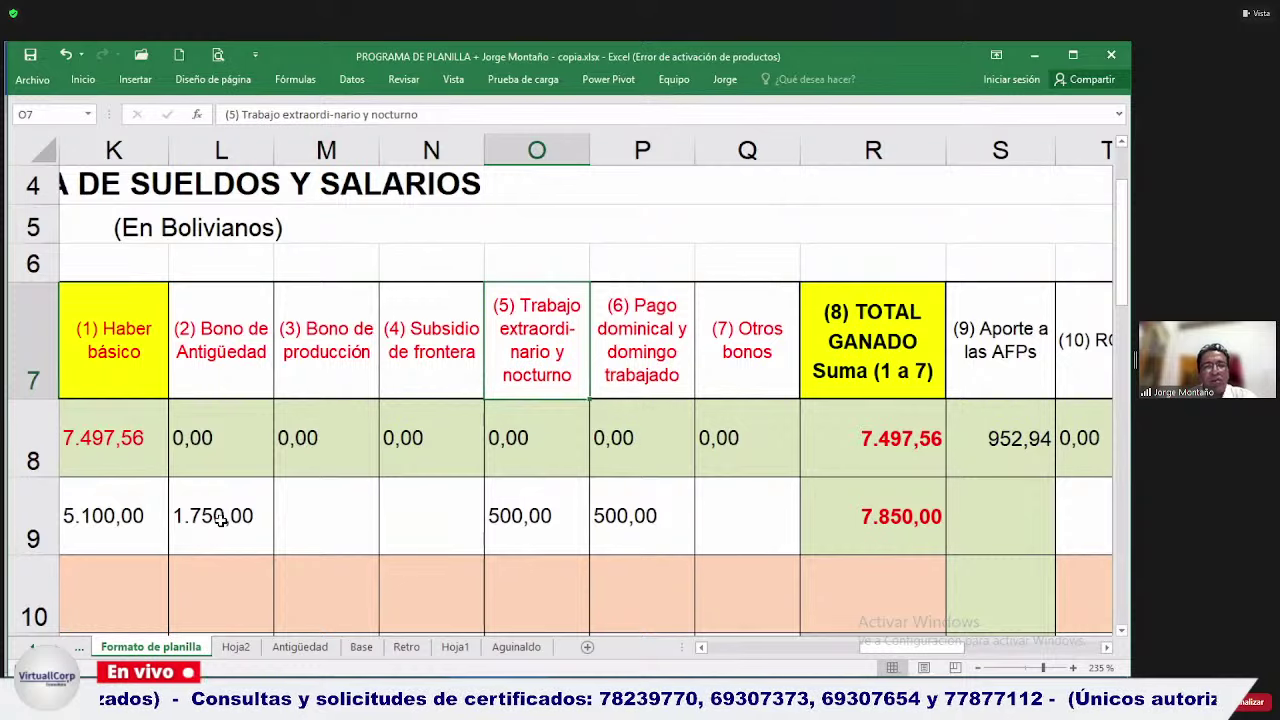
pyautogui.press('Down')
pyautogui.press('Down')
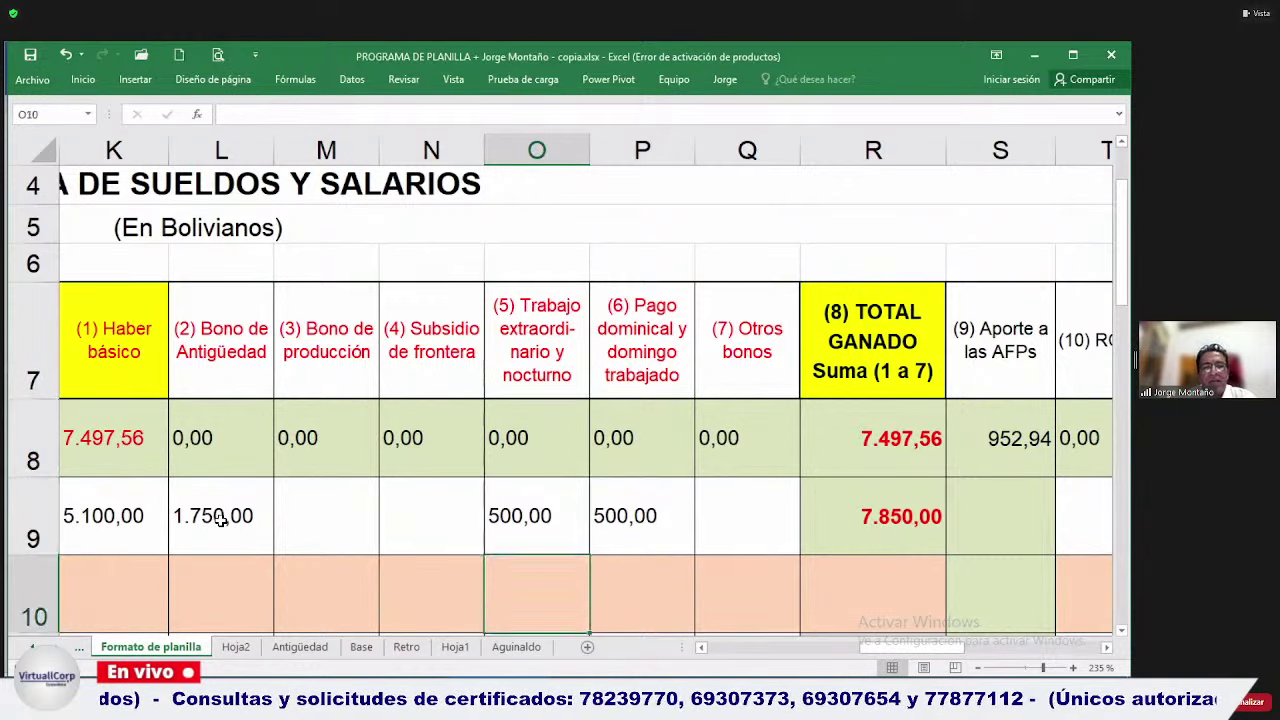
pyautogui.hotkey('shift', 'Down')
pyautogui.hotkey('shift', 'Up')
pyautogui.hotkey('shift', 'Right')
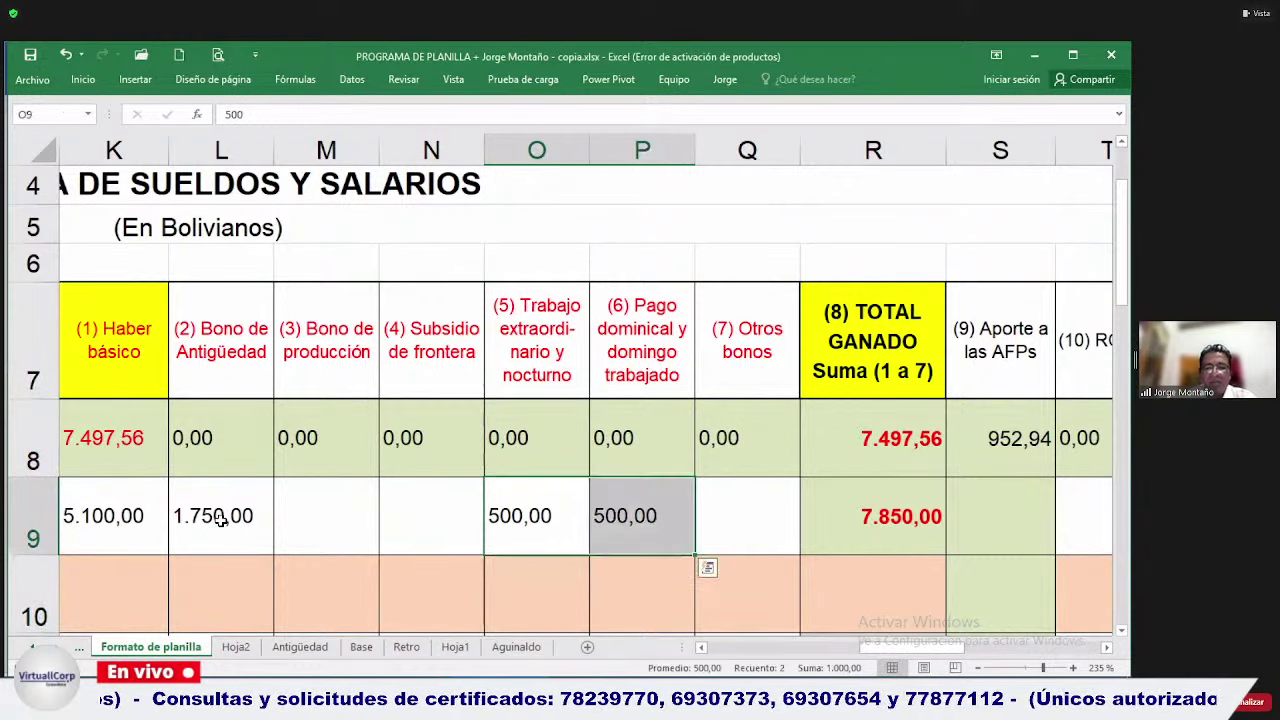
pyautogui.press('Delete')
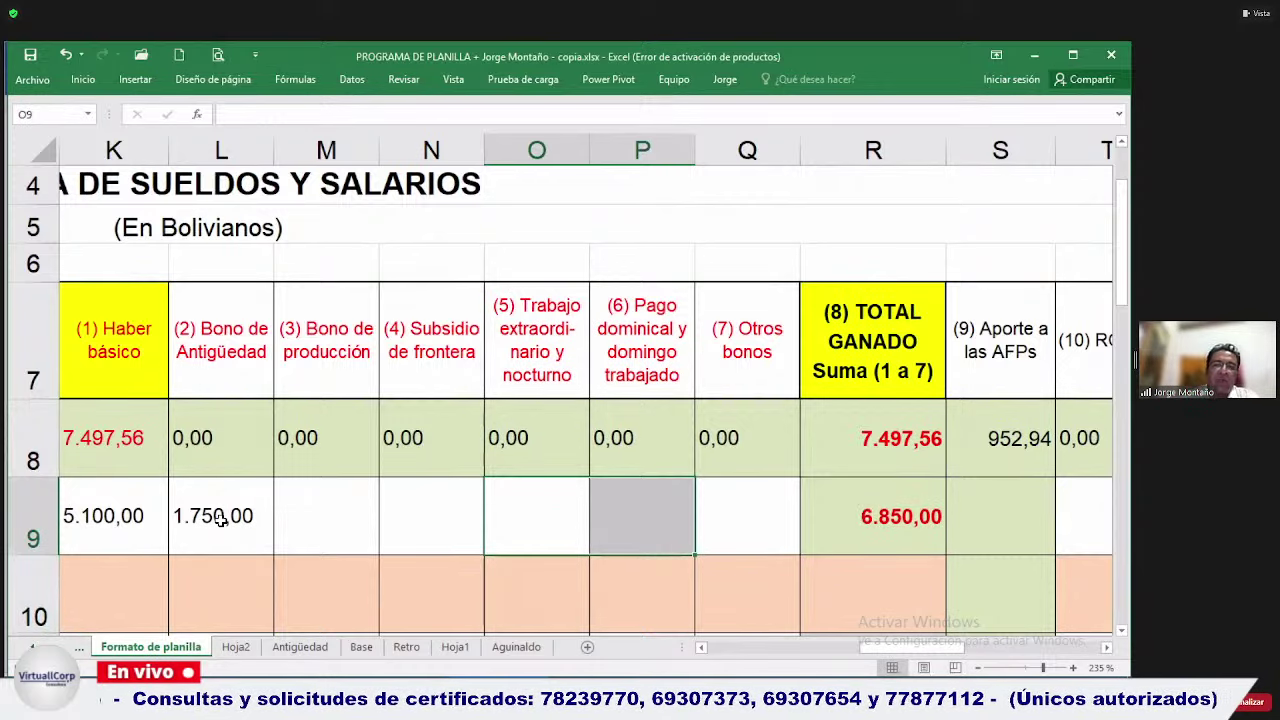
# Examine the Total ganado and deduction columns, including Aporte a las AFPs, RC-IVA and Otros descuentos.
pyautogui.press('Right')
pyautogui.press('Right')
pyautogui.press('Right')
pyautogui.press('Right')
pyautogui.press('Right')
pyautogui.press('Right')
pyautogui.press('Right')
pyautogui.press('Right')
pyautogui.press('Right')
pyautogui.press('Right')
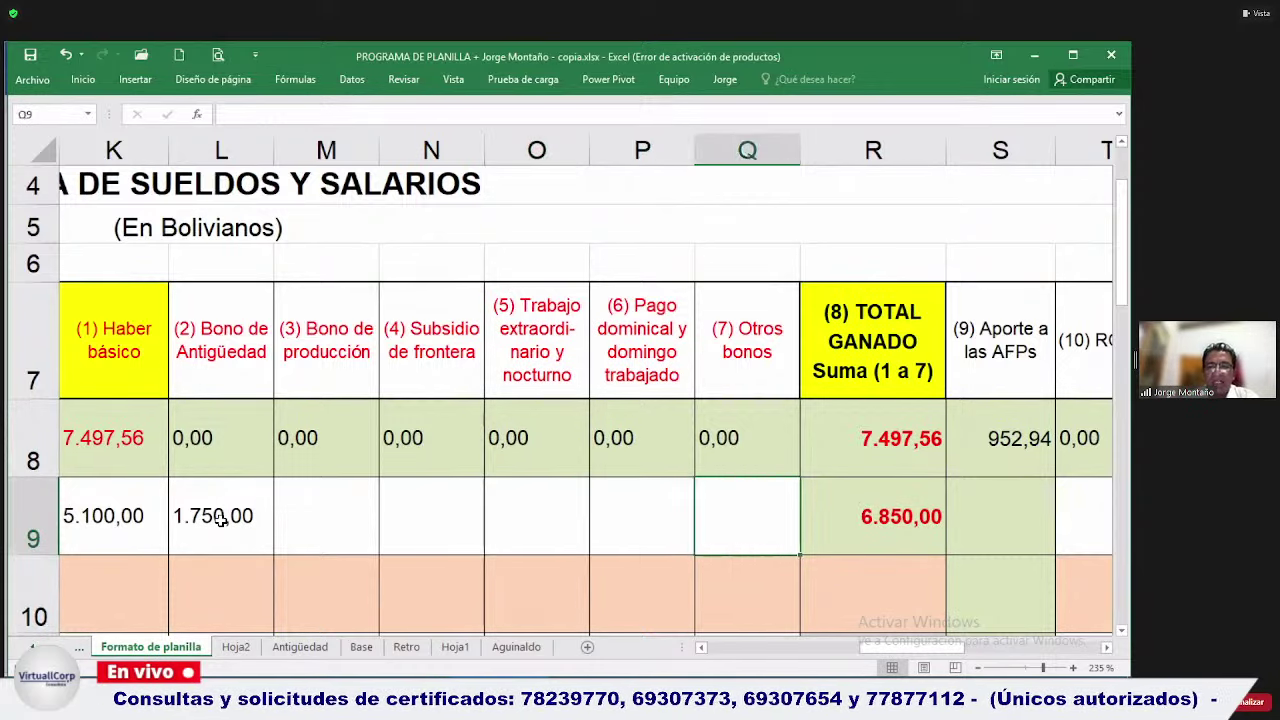
pyautogui.press('Left')
pyautogui.press('Left')
pyautogui.press('Left')
pyautogui.press('Left')
pyautogui.press('Left')
pyautogui.press('Left')
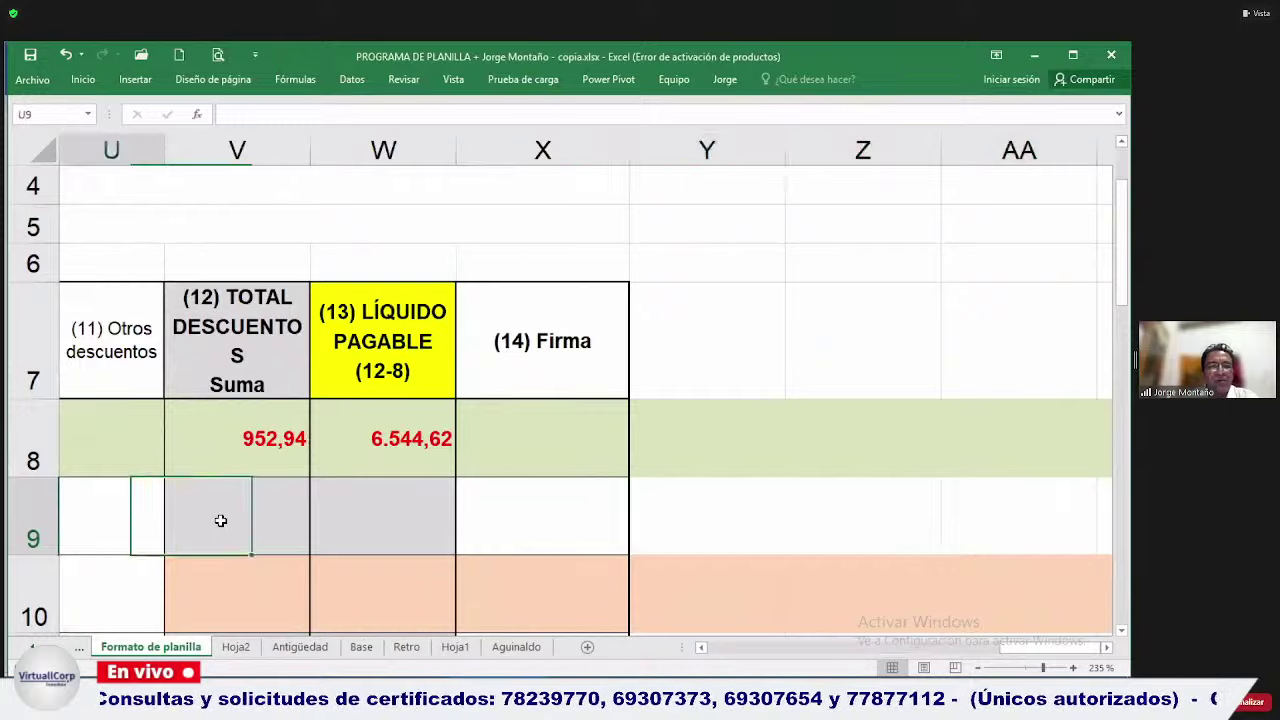
pyautogui.press('Up')
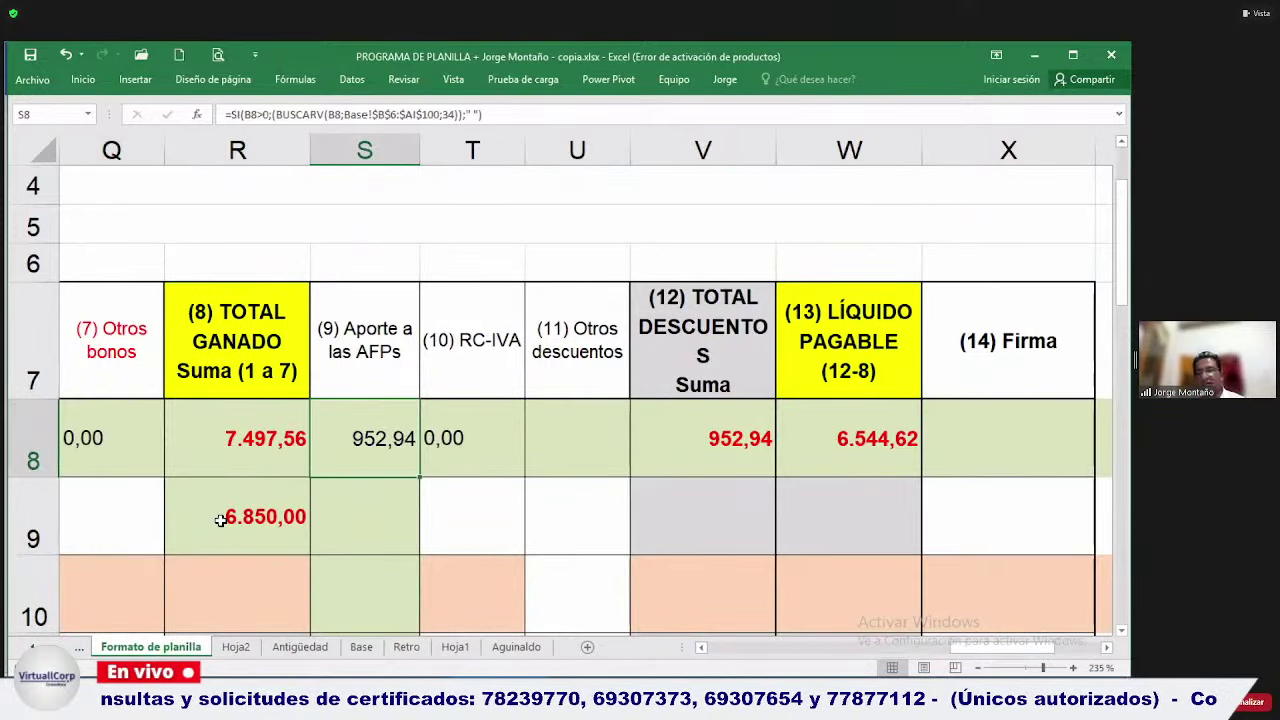
pyautogui.press('Down')
pyautogui.press('Right')
pyautogui.press('Right')
pyautogui.press('Right')
pyautogui.press('Right')
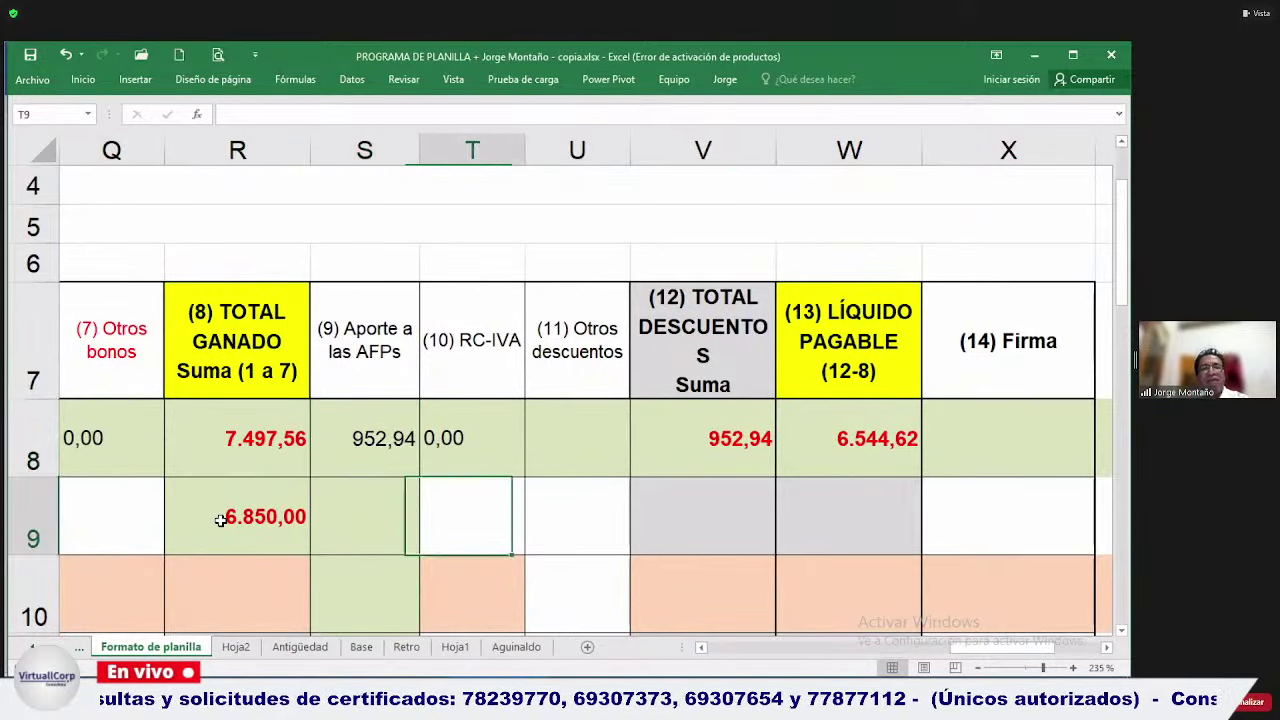
pyautogui.press('Left')
pyautogui.press('Left')
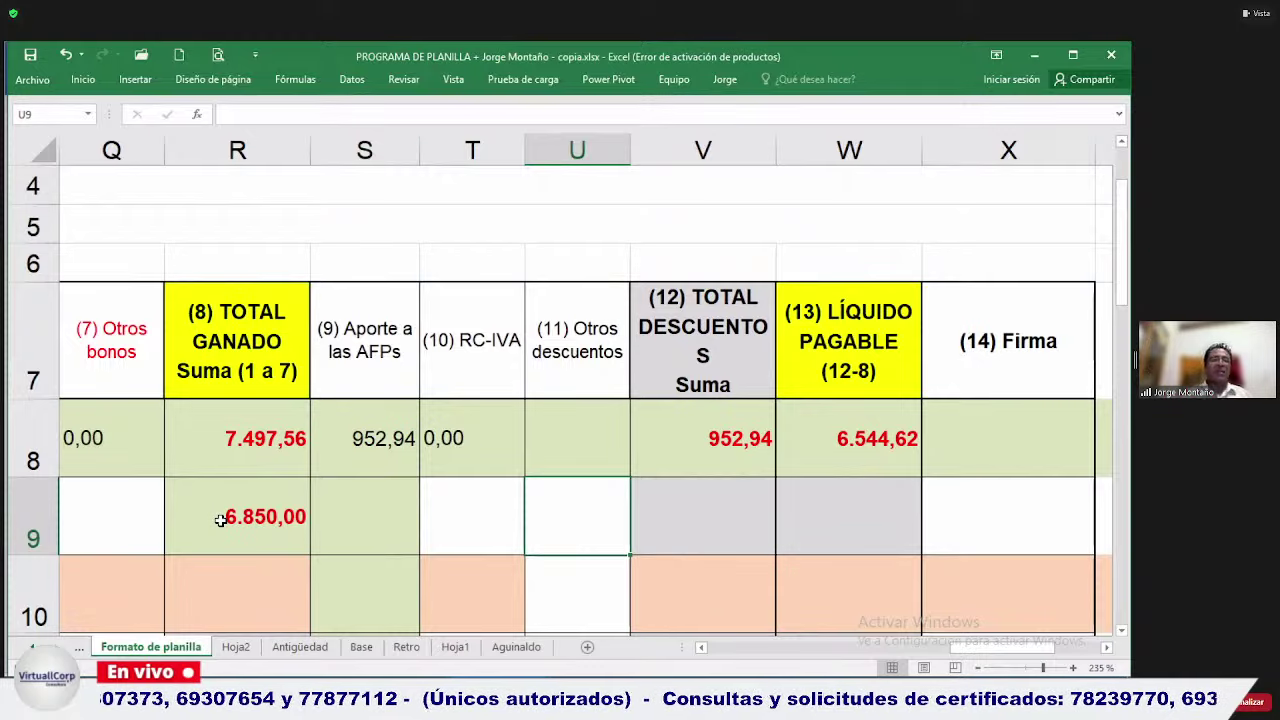
# Review the row 9 earnings columns back to Bono de Antigüedad and Haber básico.
pyautogui.press('Left')
pyautogui.press('Left')
pyautogui.press('Left')
pyautogui.press('Left')
pyautogui.press('Left')
pyautogui.press('Left')
pyautogui.press('Left')
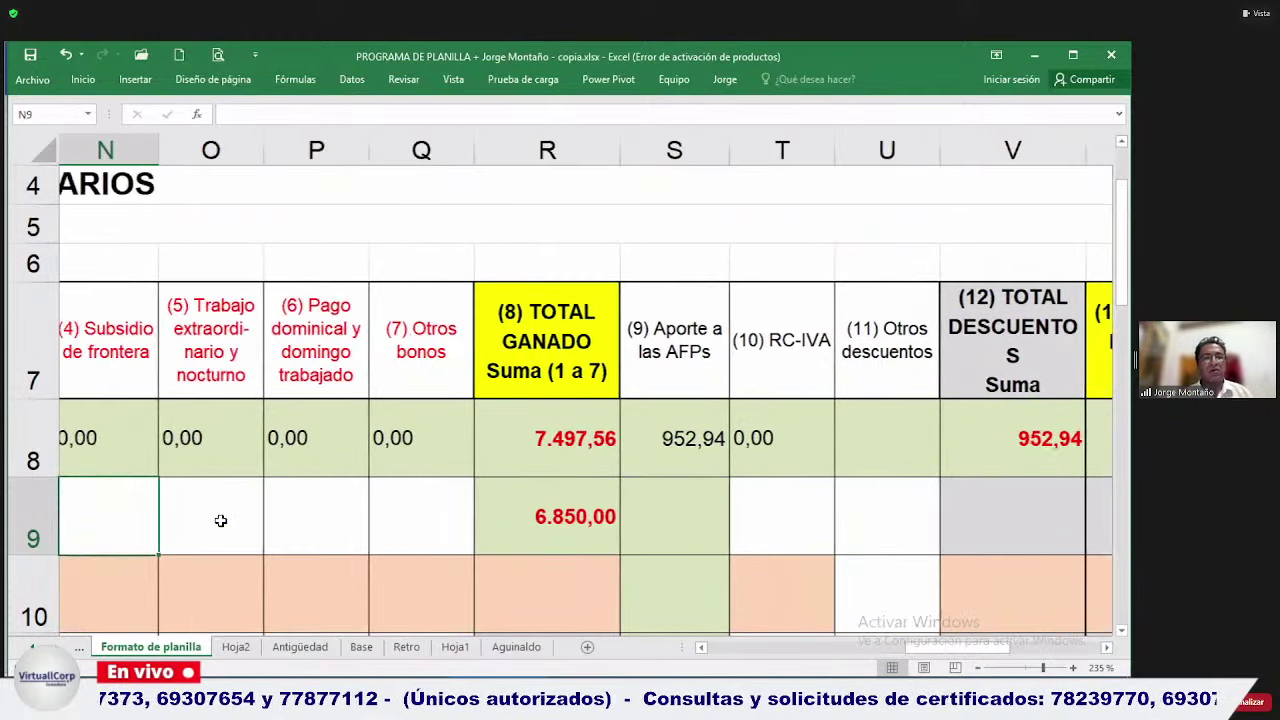
pyautogui.press('Left')
pyautogui.press('Left')
pyautogui.press('Left')
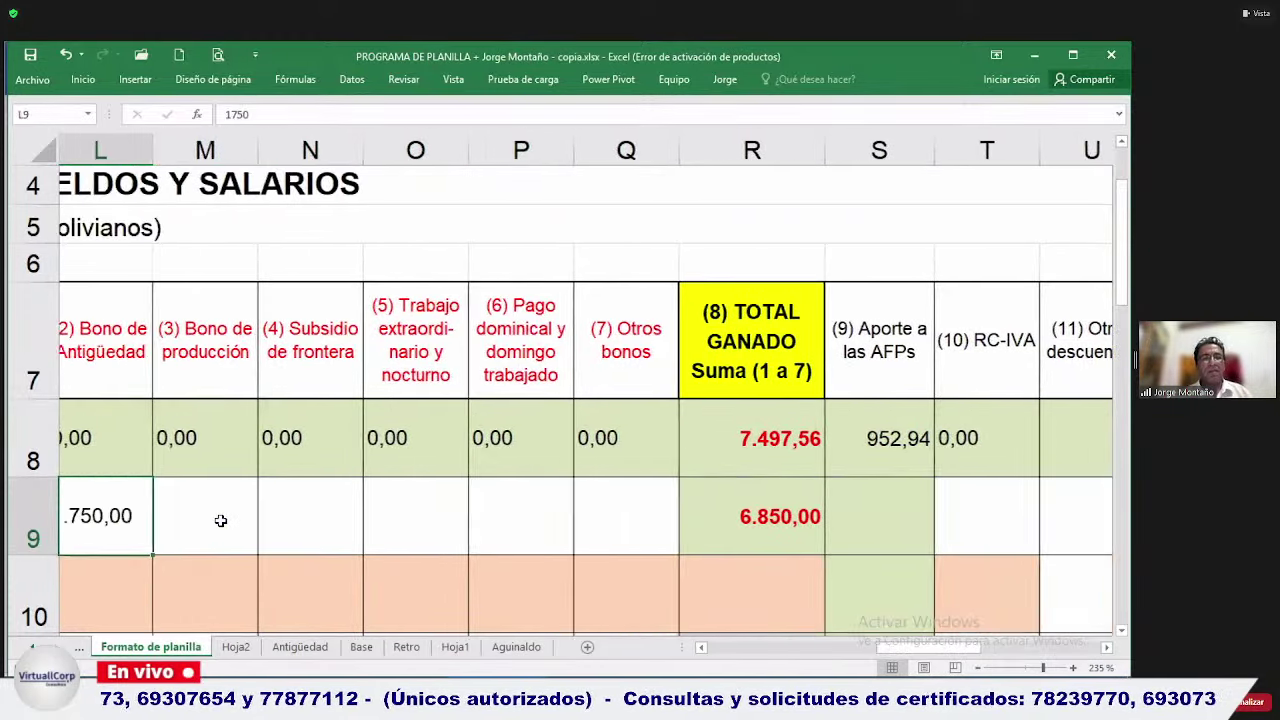
pyautogui.press('Up')
pyautogui.press('Up')
pyautogui.press('Down')
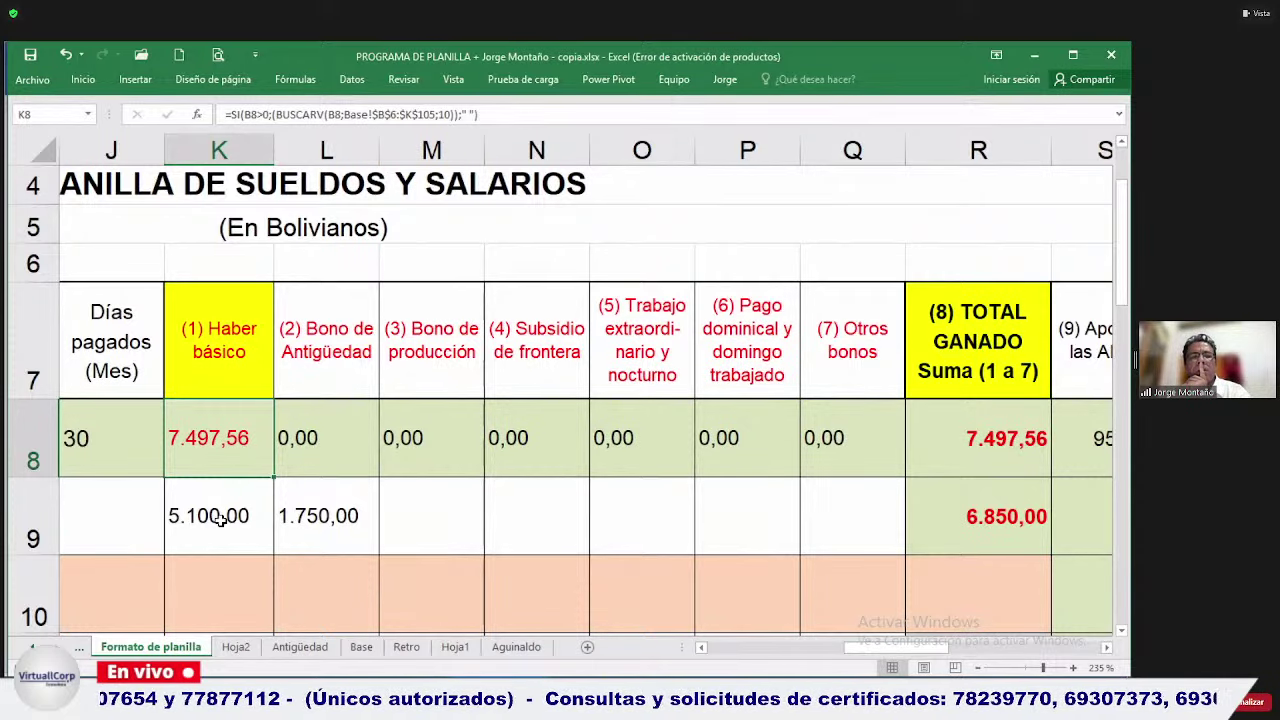
# Calculate the daily rate in cell K6 by dividing the Haber básico in K8 by 30.
pyautogui.press('Down')
pyautogui.press('Up')
pyautogui.press('Up')
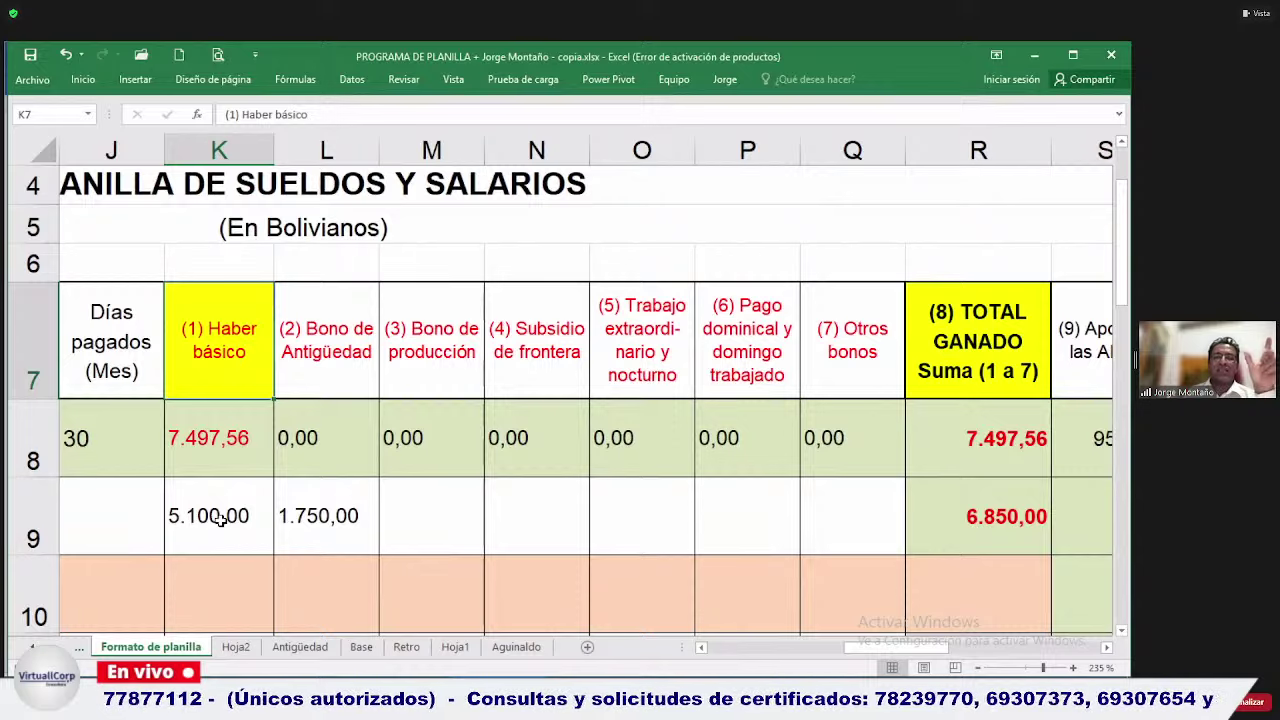
pyautogui.press('Up')
pyautogui.write('+')
pyautogui.press('Down')
pyautogui.press('Down')
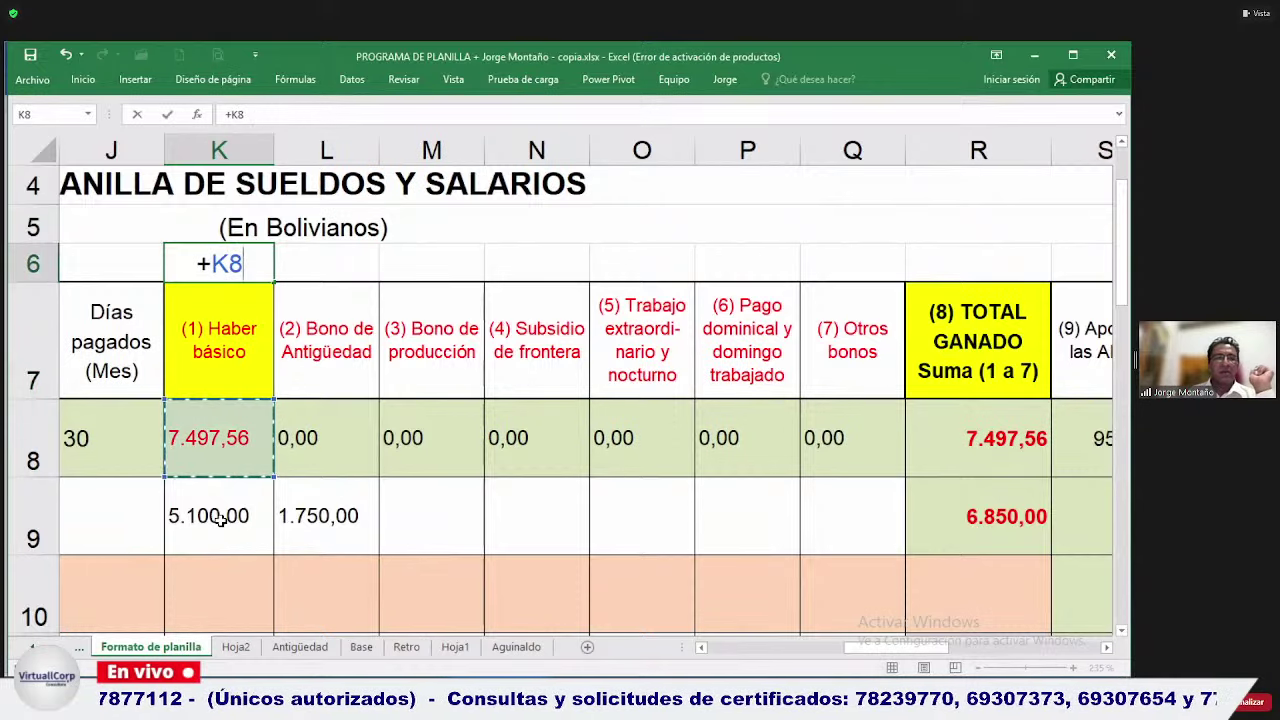
pyautogui.write('/')
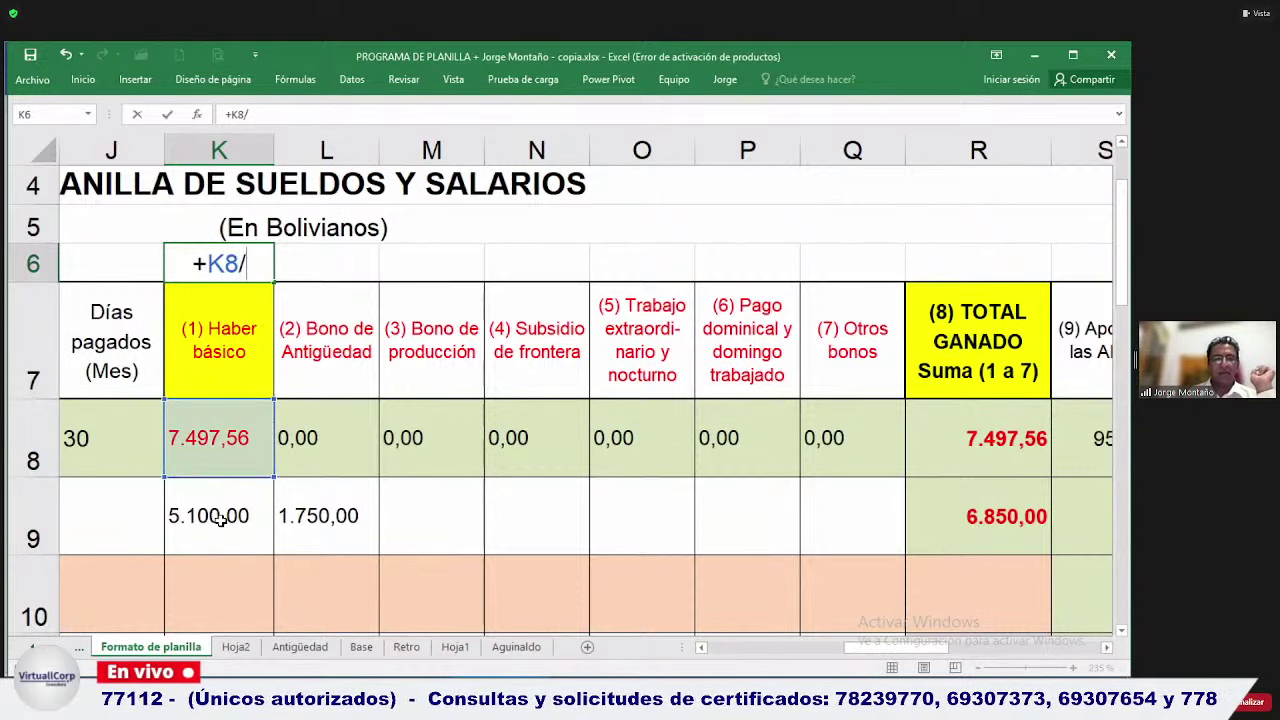
pyautogui.write('30')
pyautogui.press('Return')
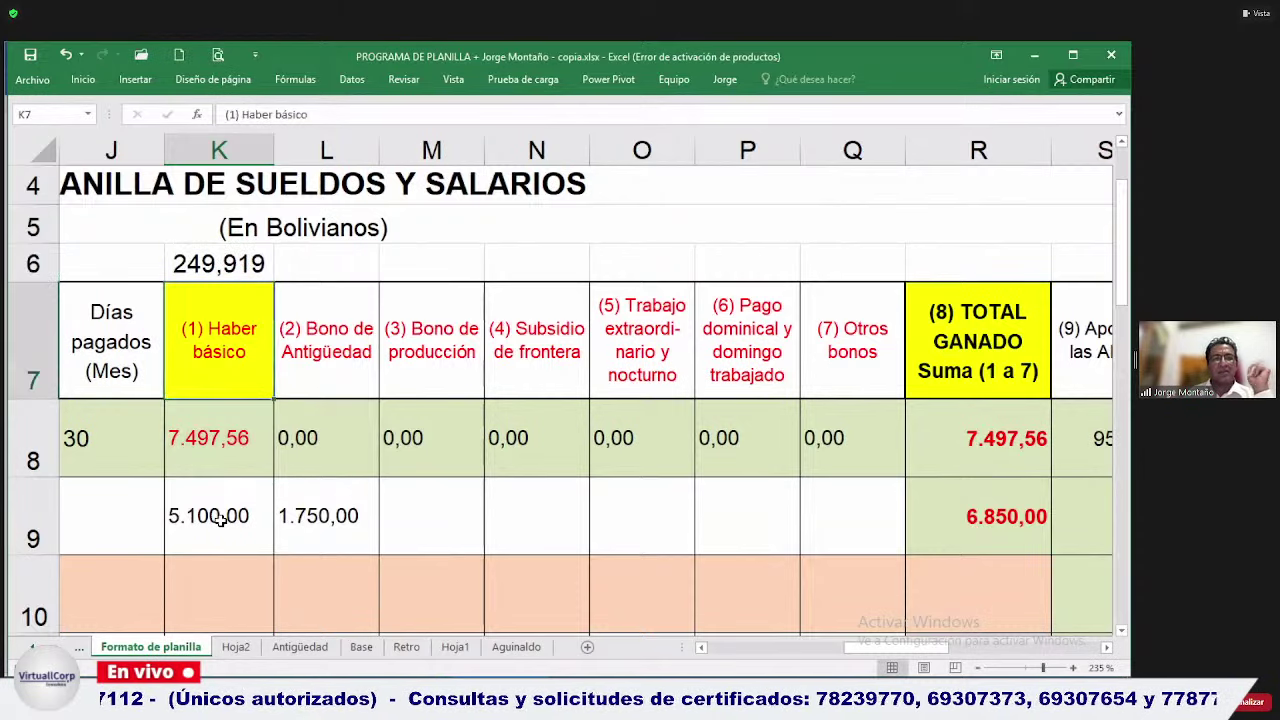
# Compare the daily rate in K6 with the Haber básico and bonus cells in row 8.
pyautogui.press('Up')
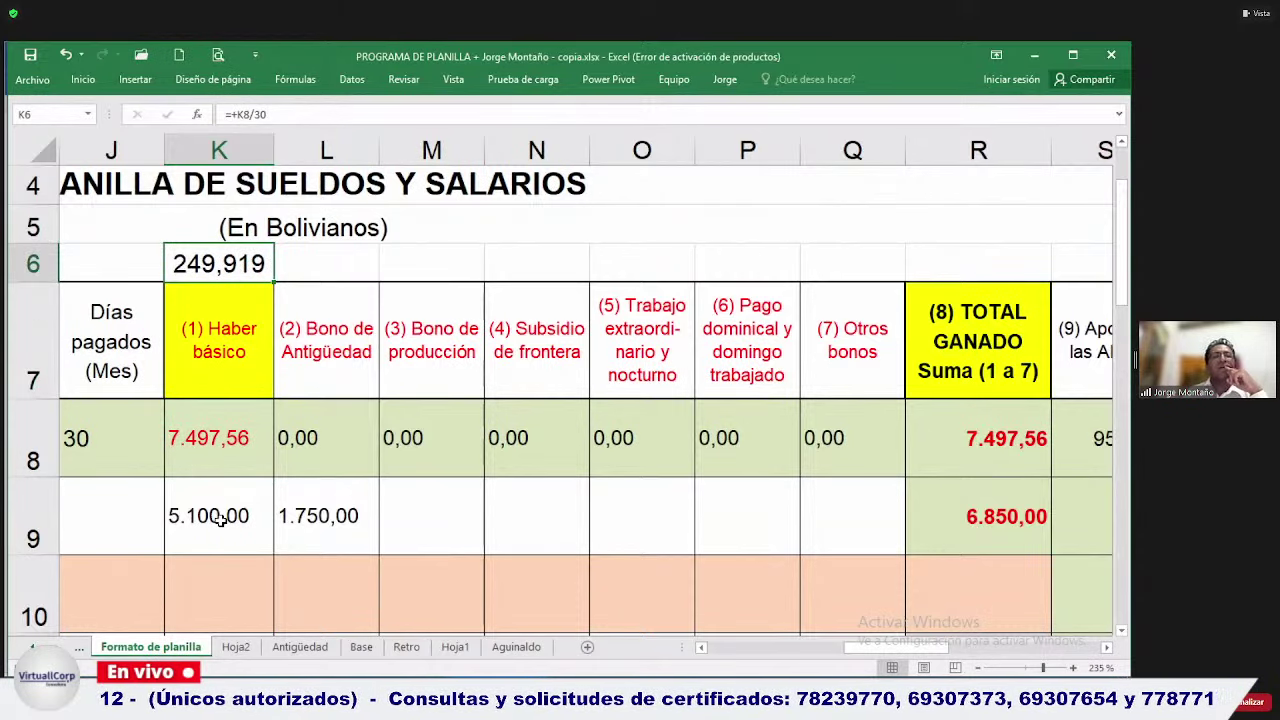
pyautogui.press('Down')
pyautogui.press('Down')
pyautogui.press('Up')
pyautogui.press('Up')
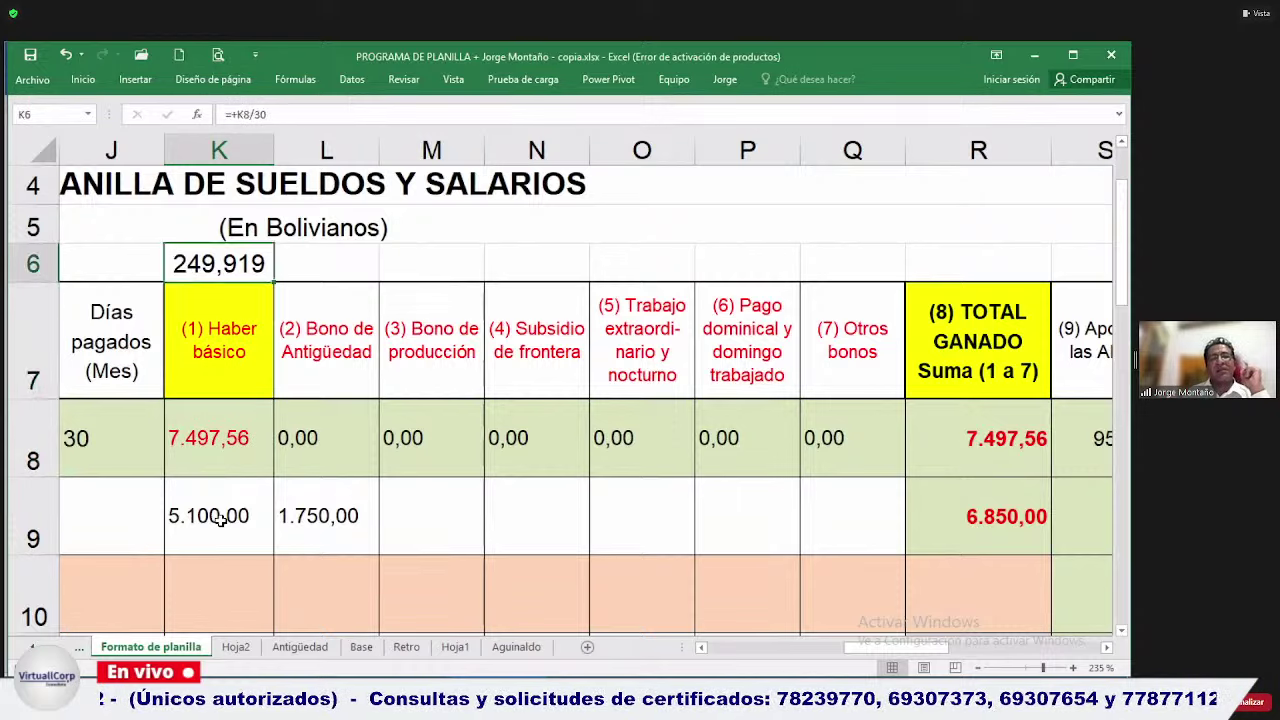
pyautogui.press('Down')
pyautogui.press('Down')
pyautogui.press('Down')
pyautogui.press('Up')
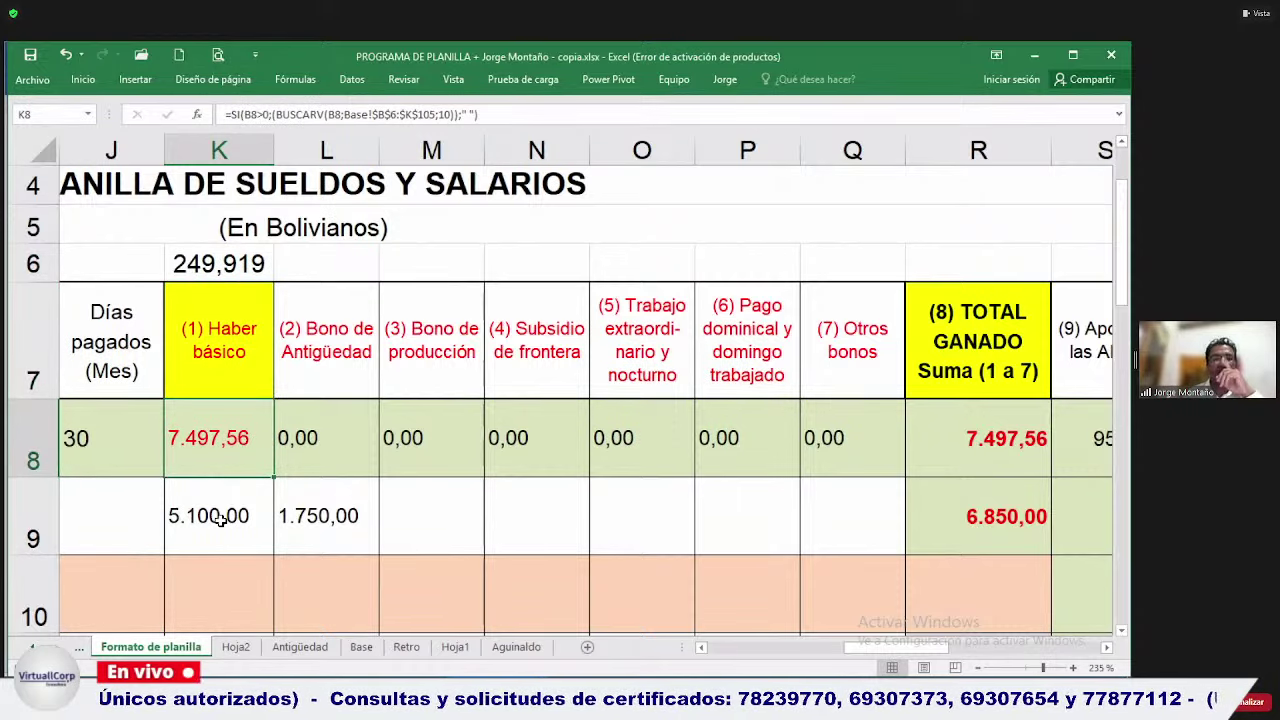
pyautogui.press('Right')
pyautogui.press('Right')
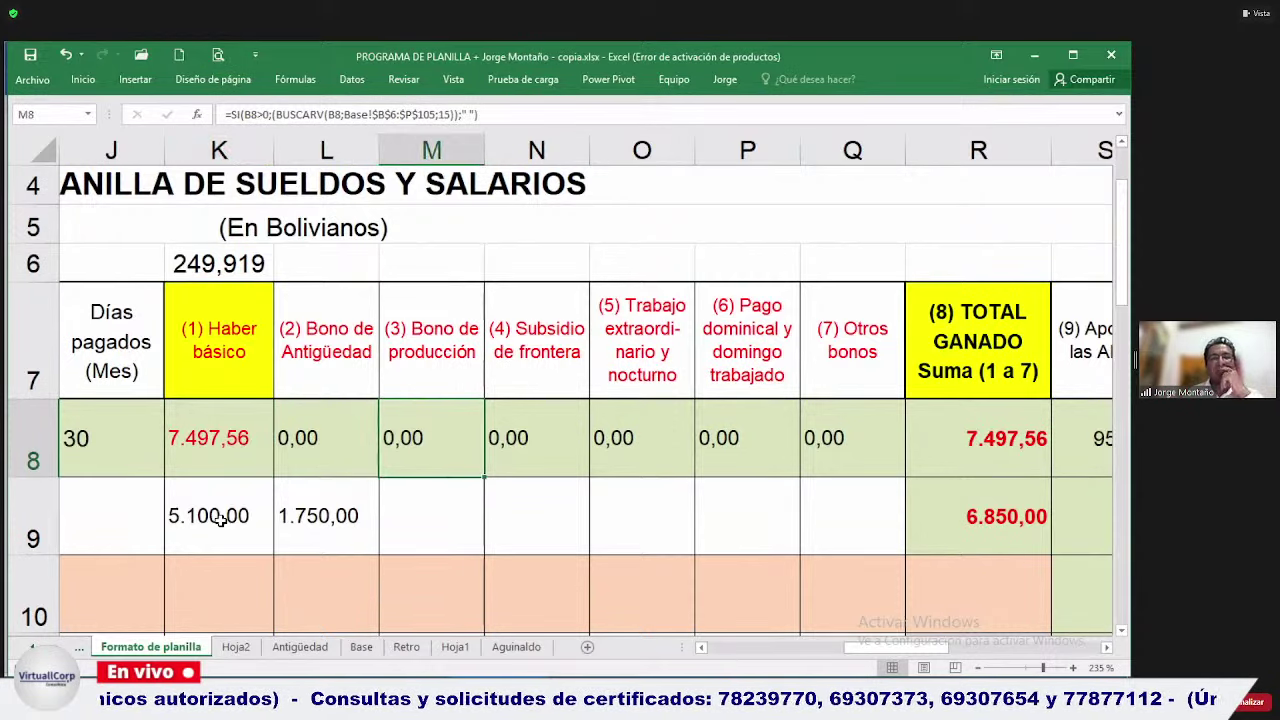
pyautogui.press('Up')
pyautogui.press('Up')
pyautogui.press('Left')
pyautogui.press('Left')
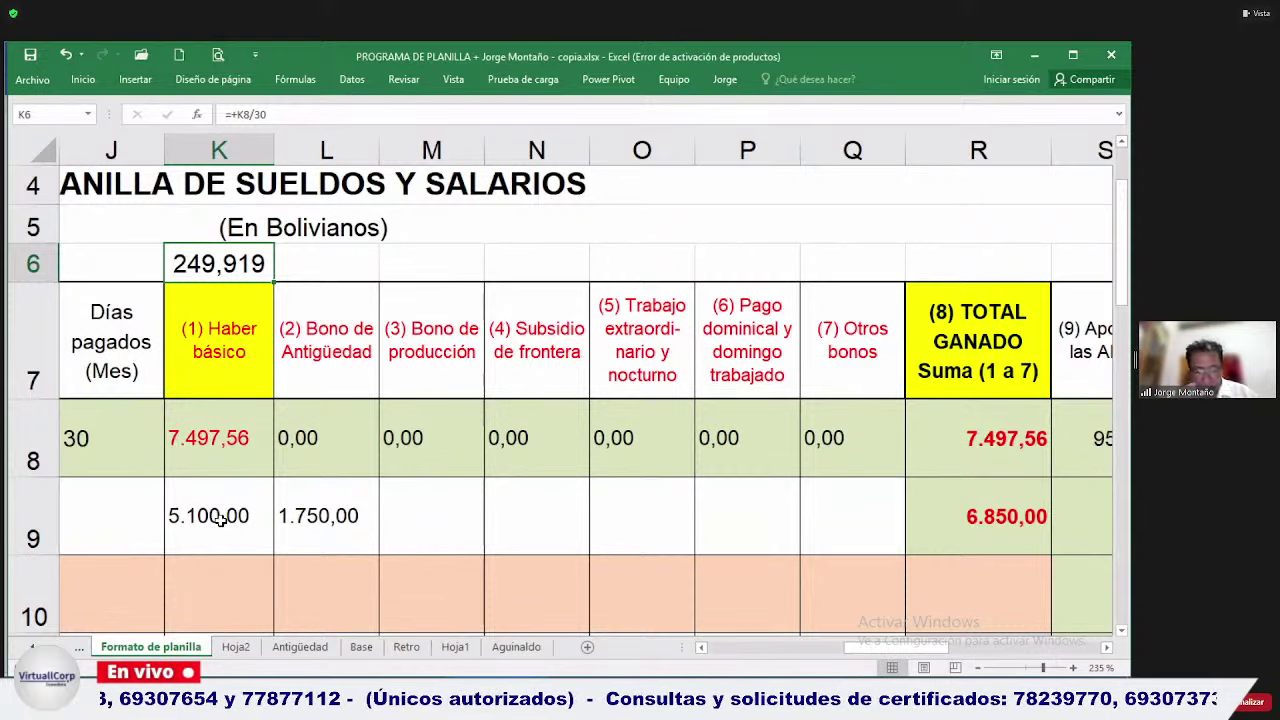
pyautogui.press('Down')
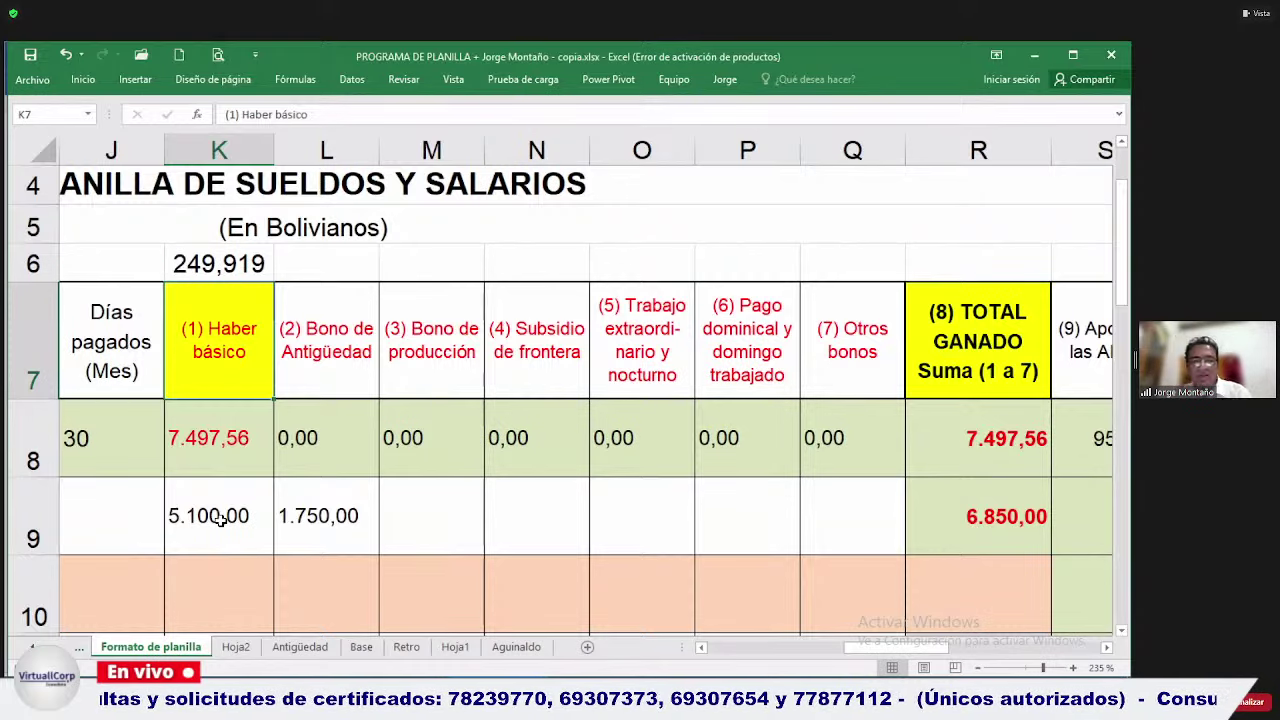
# Switch to the Formulario Finquito workbook and examine the worker's dates, retirement reason and monthly remuneration section.
pyautogui.hotkey('alt', 'Tab')
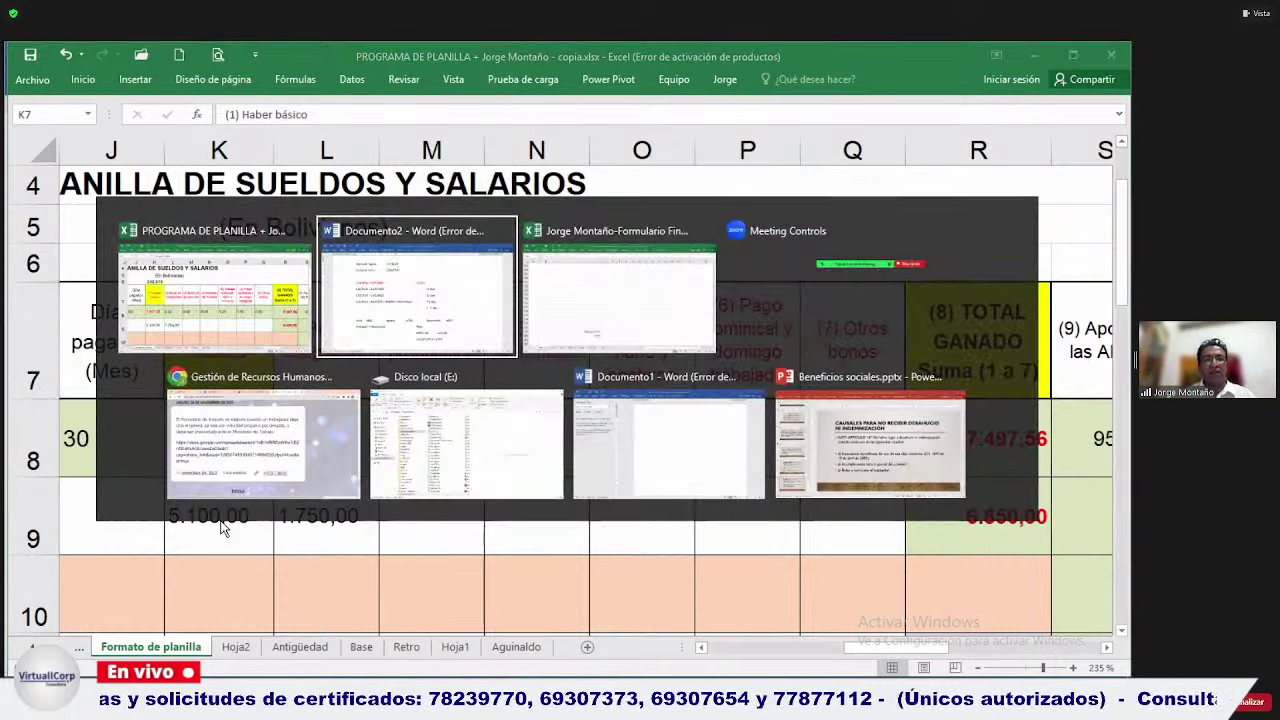
pyautogui.hotkey('alt', 'Tab')
pyautogui.hotkey('alt', 'Tab')
pyautogui.hotkey('alt', 'Tab')
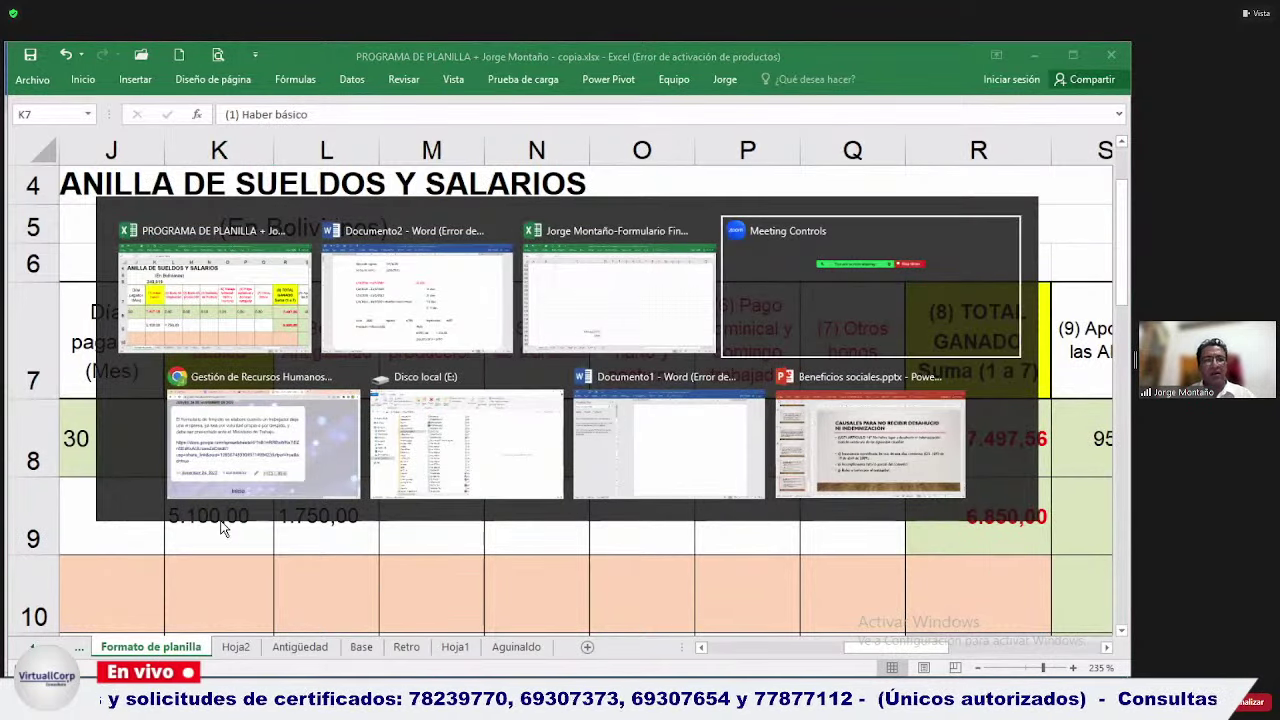
pyautogui.hotkey('alt', 'Tab')
pyautogui.hotkey('alt', 'Tab')
pyautogui.hotkey('alt', 'Tab')
pyautogui.hotkey('alt', 'Tab')
pyautogui.hotkey('alt', 'Tab')
pyautogui.hotkey('alt', 'Tab')
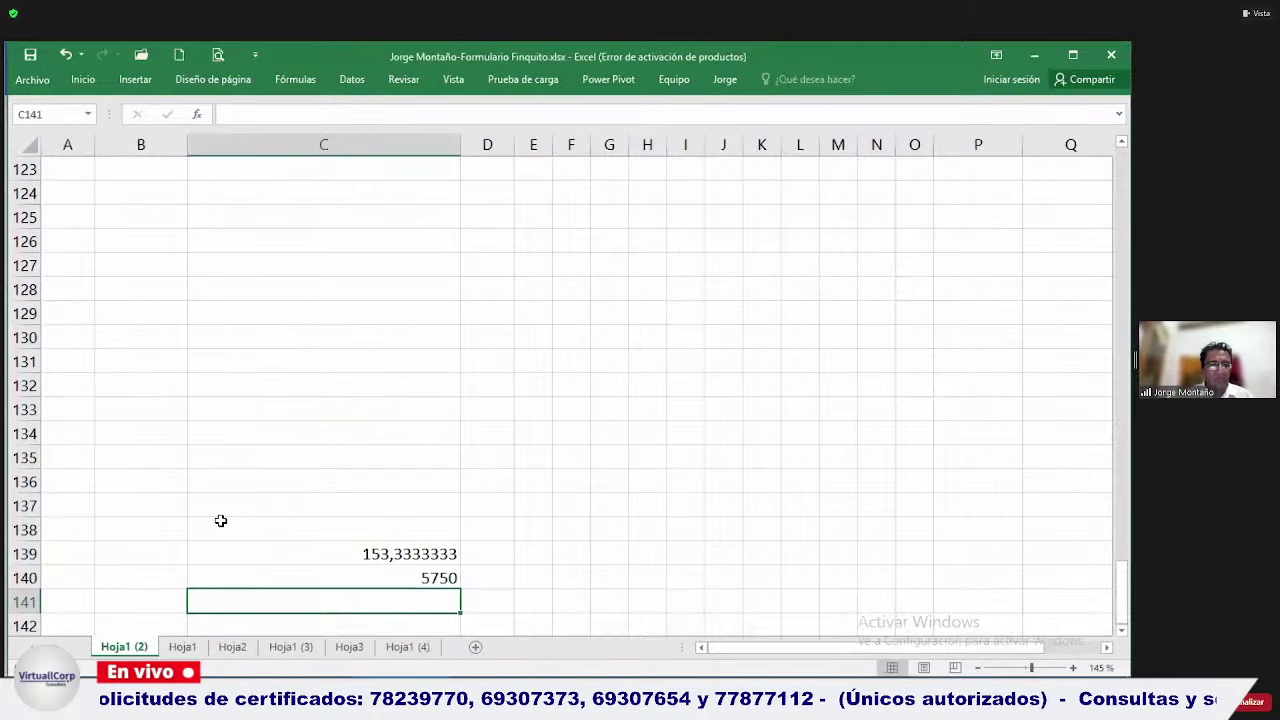
pyautogui.press('pageup')
pyautogui.press('pageup')
pyautogui.press('pageup')
pyautogui.press('pageup')
pyautogui.press('pageup')
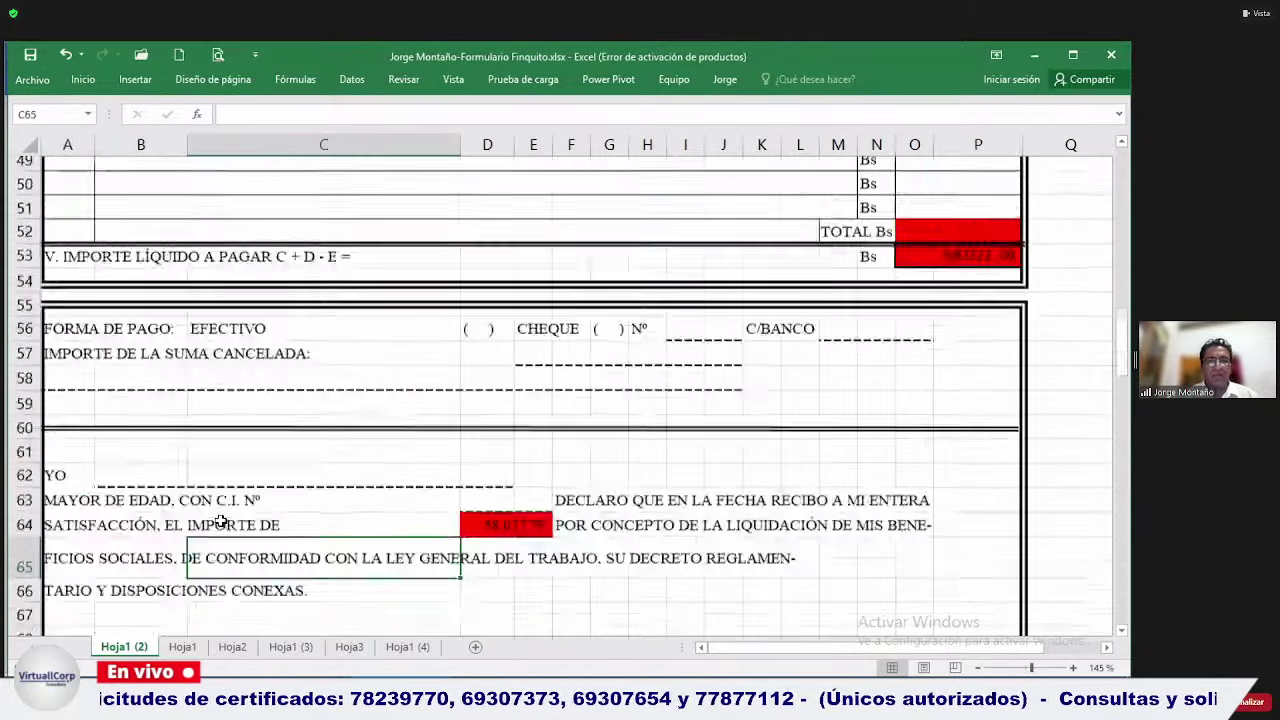
pyautogui.press('pageup')
pyautogui.scroll(4, 220, 520)
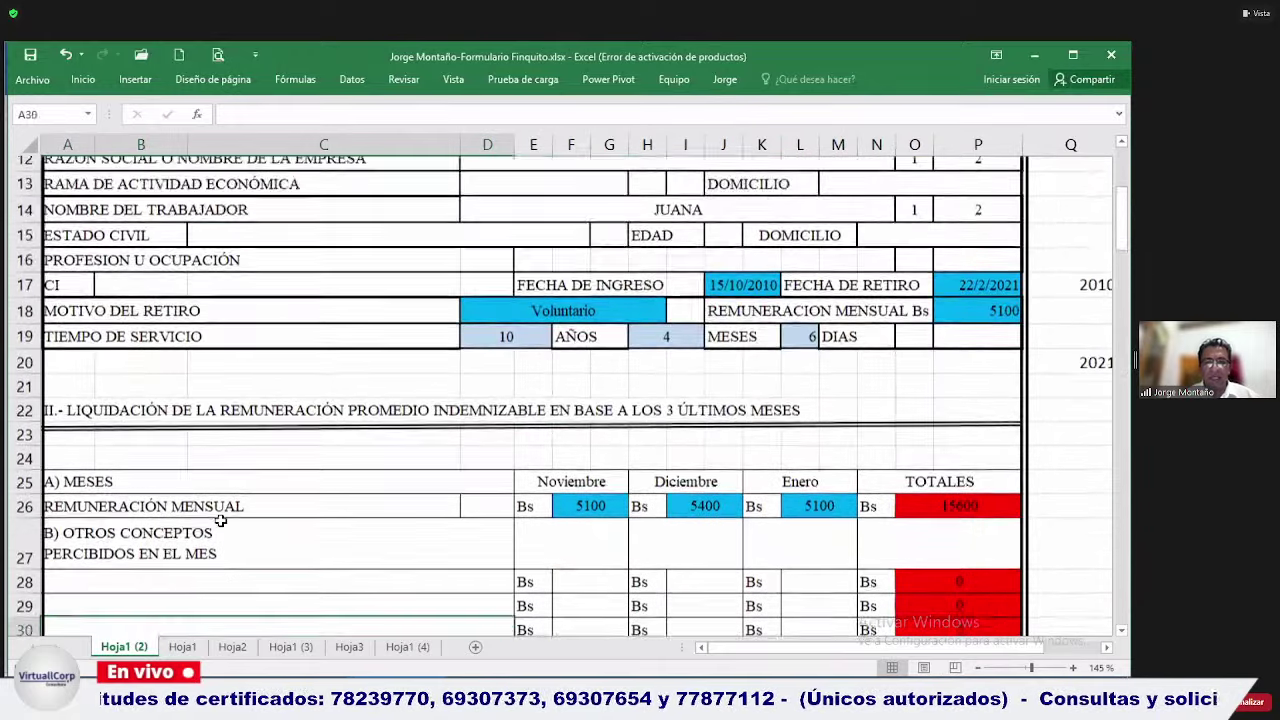
# Review the settlement form's average remuneration, Indemnización, Aguinaldo de Navidad and Vacacion rows down to Otros.
pyautogui.scroll(-1, 220, 520)
pyautogui.press('Down')
pyautogui.press('Down')
pyautogui.press('Down')
pyautogui.press('Down')
pyautogui.press('Down')
pyautogui.press('Down')
pyautogui.press('Down')
pyautogui.press('Down')
pyautogui.press('Down')
pyautogui.press('Down')
pyautogui.press('Down')
pyautogui.press('Down')
pyautogui.press('Down')
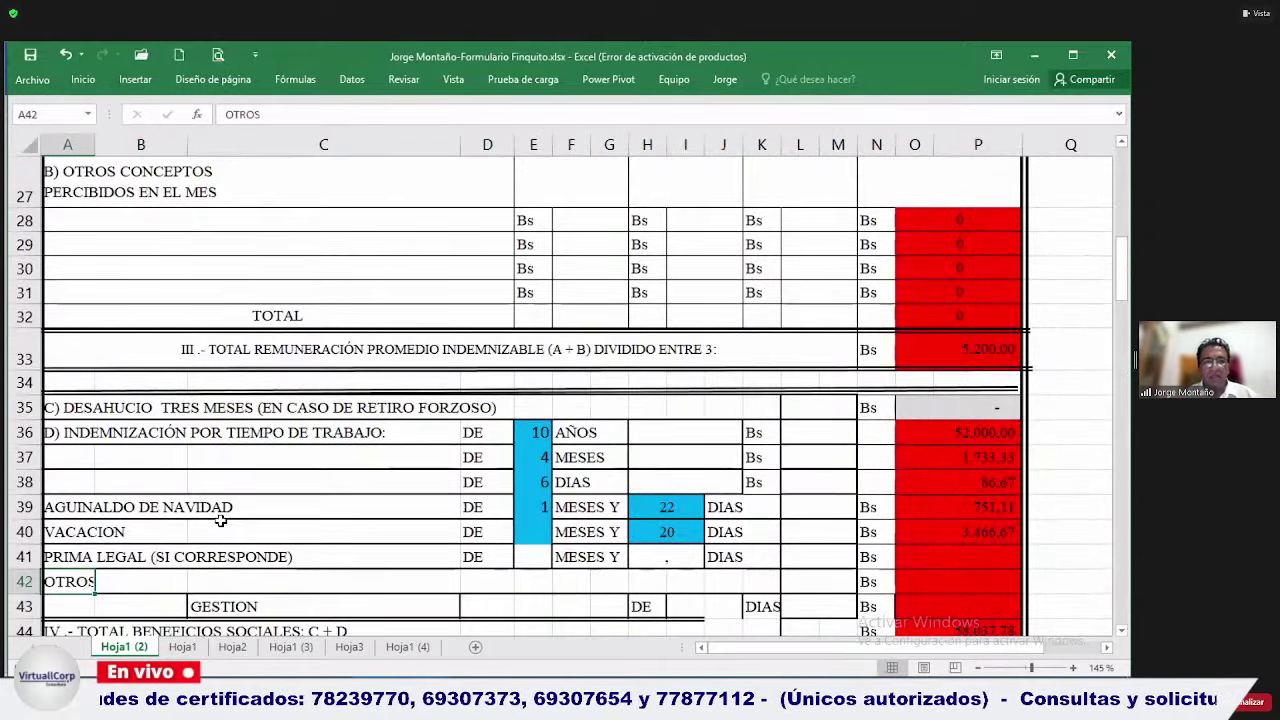
# Examine the Desahucio row of the settlement form across to its amount, and the Indemnización rows beneath it.
pyautogui.press('Up')
pyautogui.press('Up')
pyautogui.press('Up')
pyautogui.press('Up')
pyautogui.press('Up')
pyautogui.press('Up')
pyautogui.press('Up')
pyautogui.press('Right')
pyautogui.press('Right')
pyautogui.press('Right')
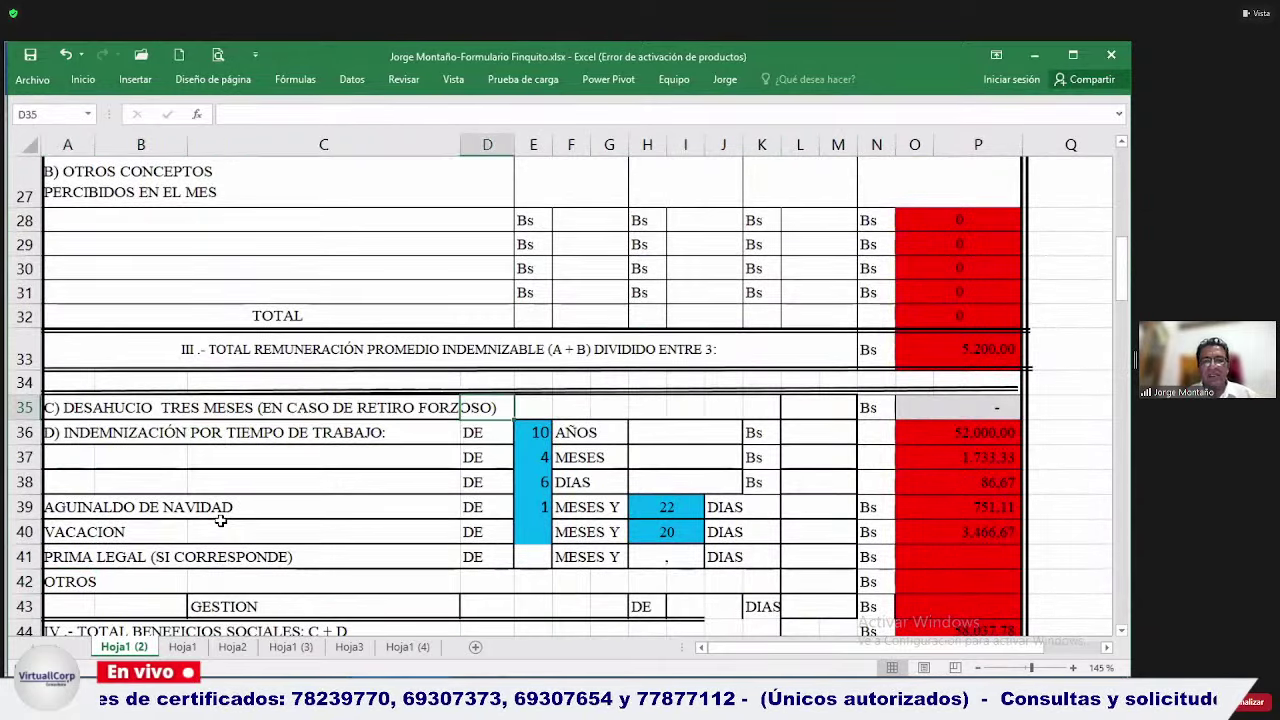
pyautogui.press('Right')
pyautogui.press('Right')
pyautogui.press('Right')
pyautogui.press('Right')
pyautogui.press('Right')
pyautogui.press('Right')
pyautogui.press('Right')
pyautogui.press('Right')
pyautogui.press('Right')
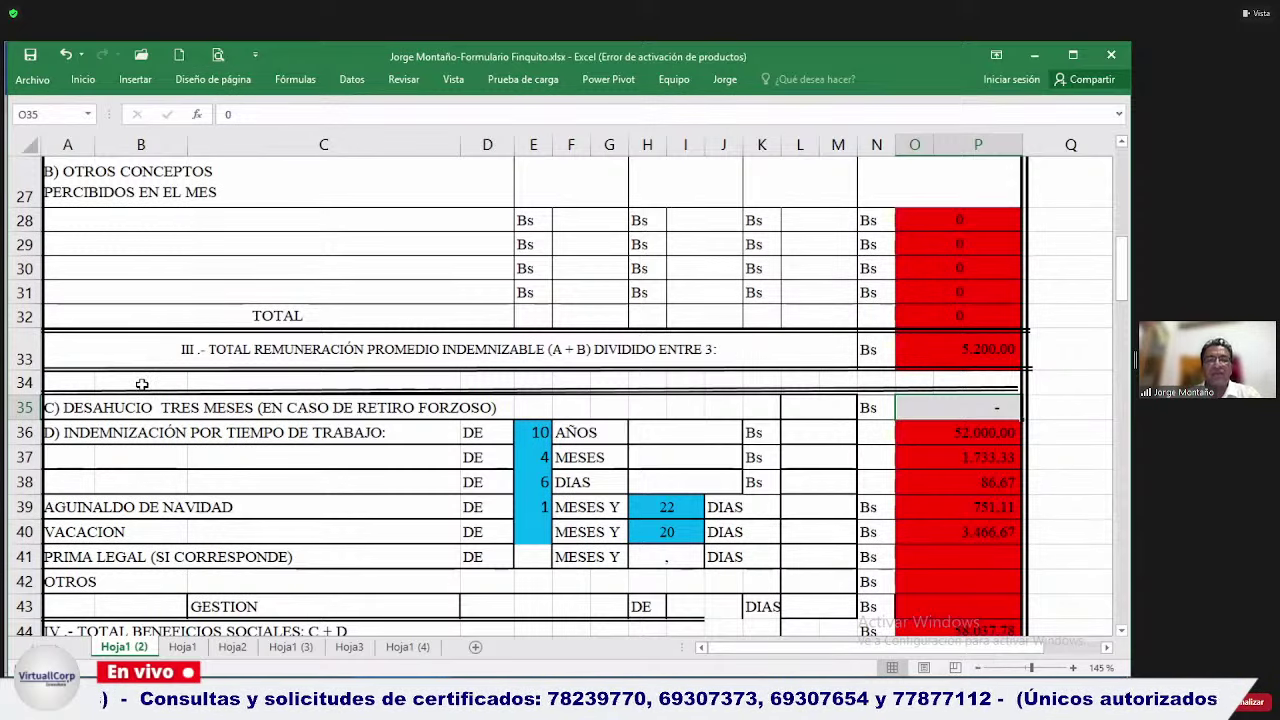
pyautogui.click(441, 481)
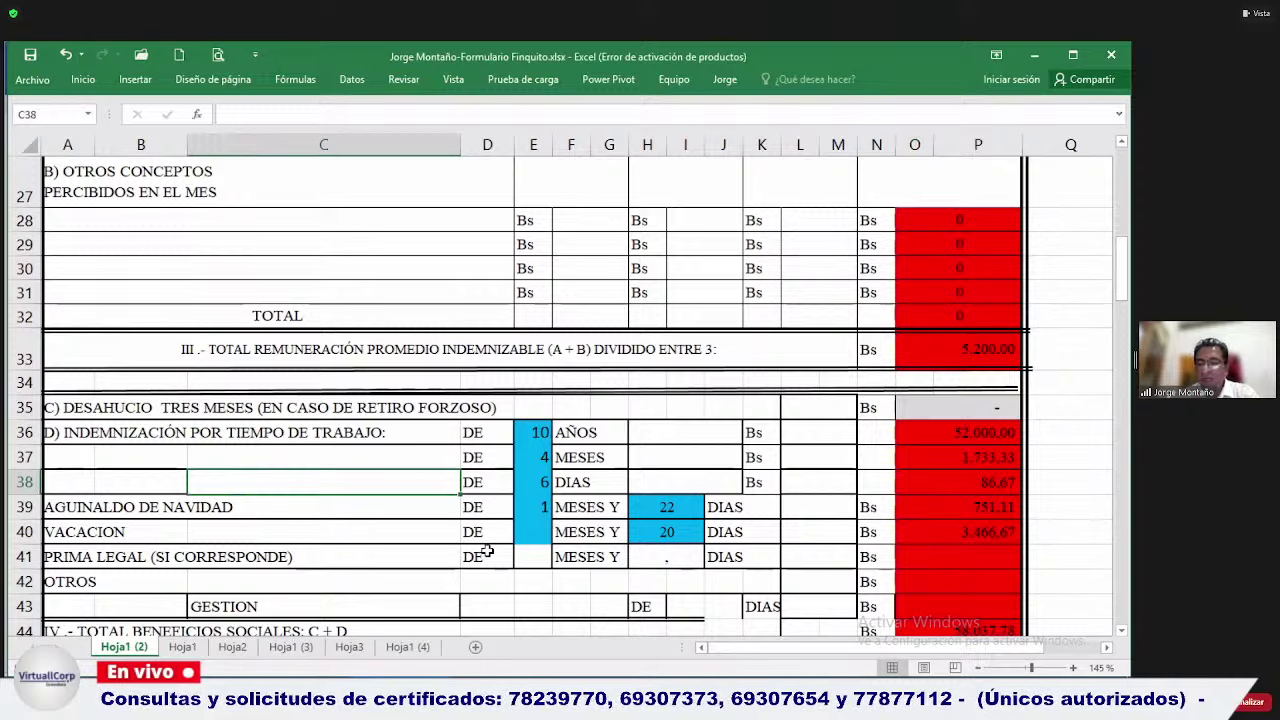
# Switch to Documento2 in Word and review the vacation example from the entry date through the final pay calculation.
pyautogui.moveTo(503, 668)
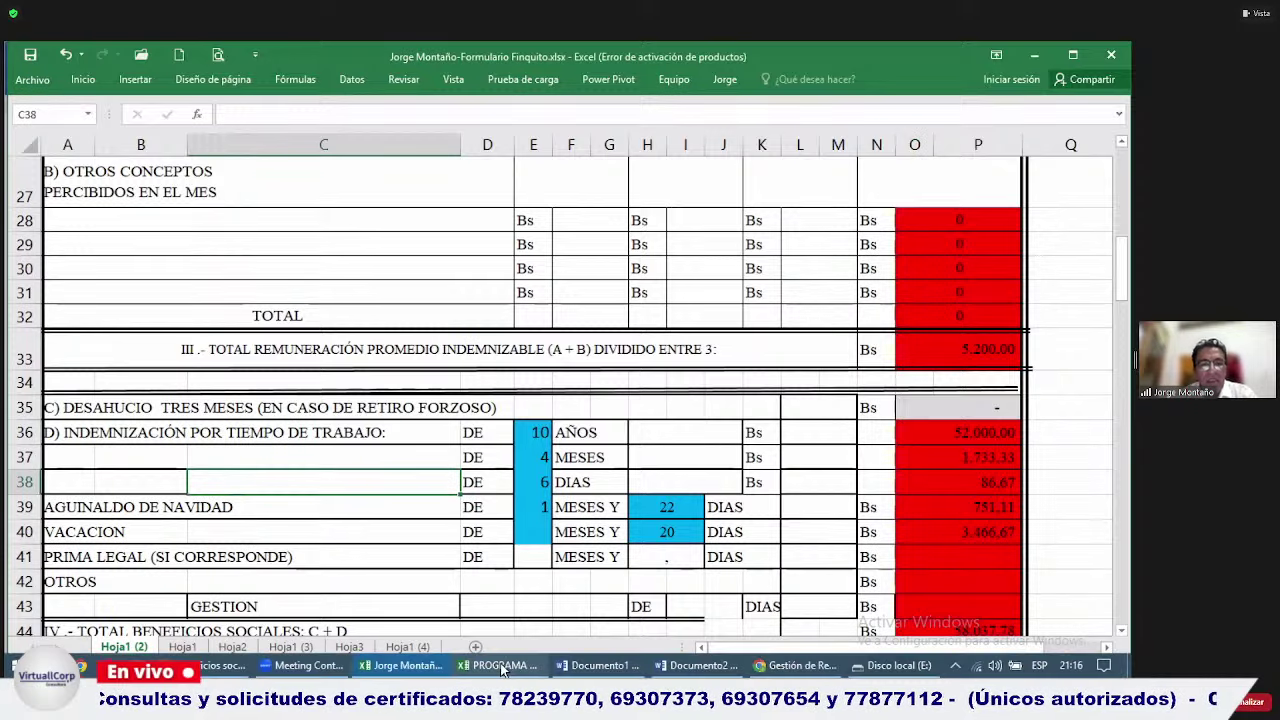
pyautogui.click(658, 667)
pyautogui.press('Up')
pyautogui.press('Up')
pyautogui.press('Up')
pyautogui.press('Up')
pyautogui.press('Up')
pyautogui.press('Up')
pyautogui.press('Up')
pyautogui.press('Up')
pyautogui.press('Up')
pyautogui.press('Up')
pyautogui.press('Up')
pyautogui.press('Up')
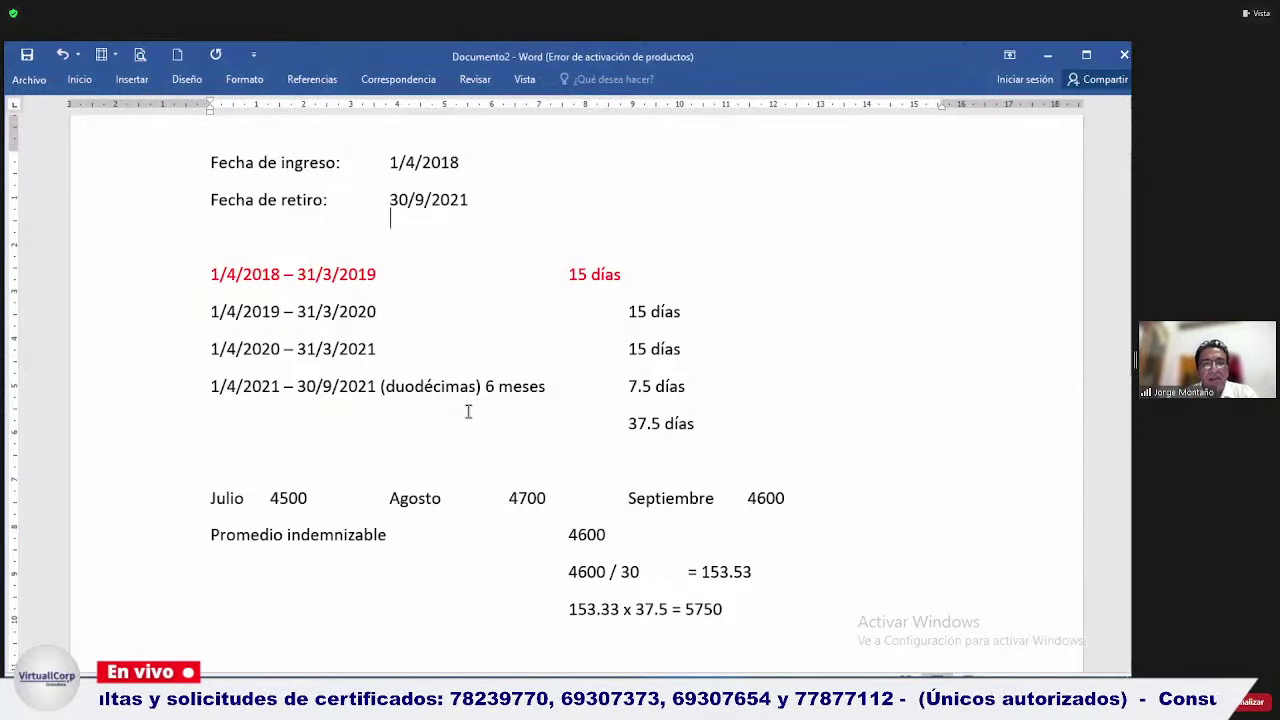
pyautogui.press('Up')
pyautogui.press('Up')
pyautogui.press('Down')
pyautogui.press('Down')
pyautogui.press('Down')
pyautogui.press('Down')
pyautogui.press('Down')
pyautogui.press('Down')
pyautogui.press('Down')
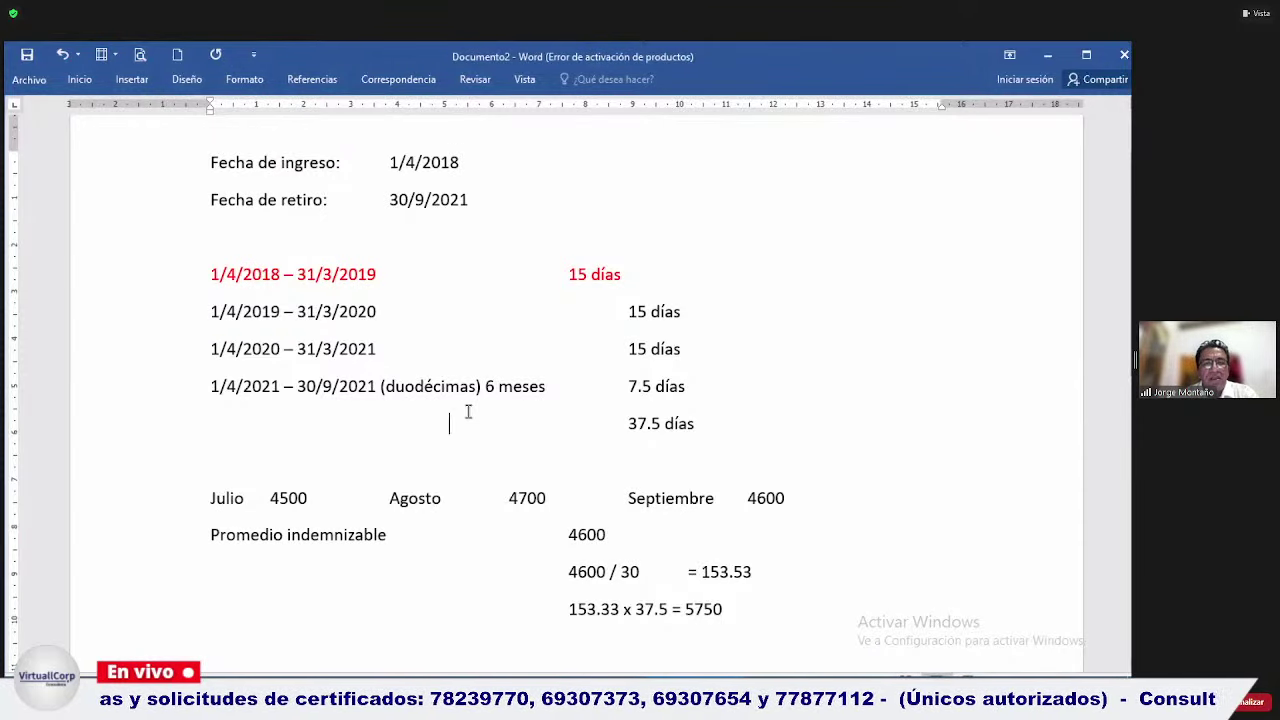
pyautogui.press('Down')
pyautogui.press('Down')
pyautogui.press('Down')
pyautogui.press('Down')
pyautogui.press('Down')
pyautogui.press('Down')
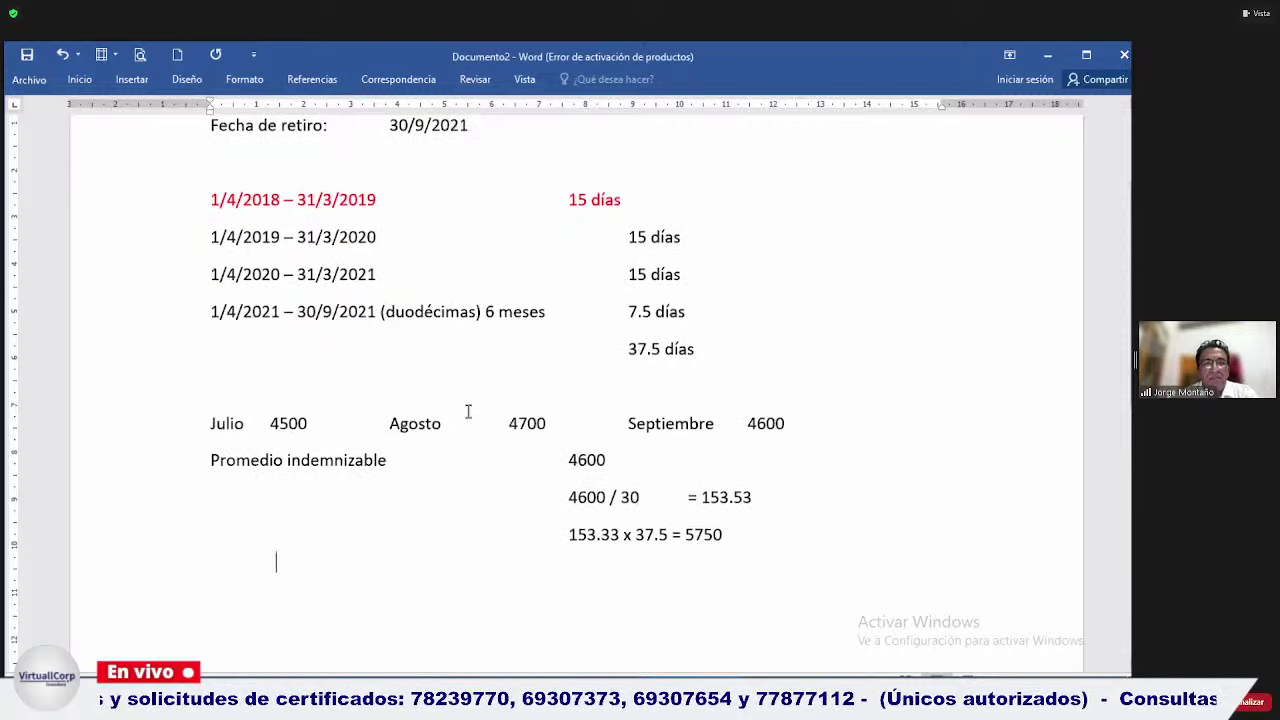
# Re-examine the list of vacation periods from 1/4/2019 to 30/9/2021, including the duodécimas line.
pyautogui.press('Up')
pyautogui.press('Up')
pyautogui.press('Up')
pyautogui.press('Up')
pyautogui.press('Up')
pyautogui.press('Up')
pyautogui.press('Up')
pyautogui.press('Up')
pyautogui.press('Up')
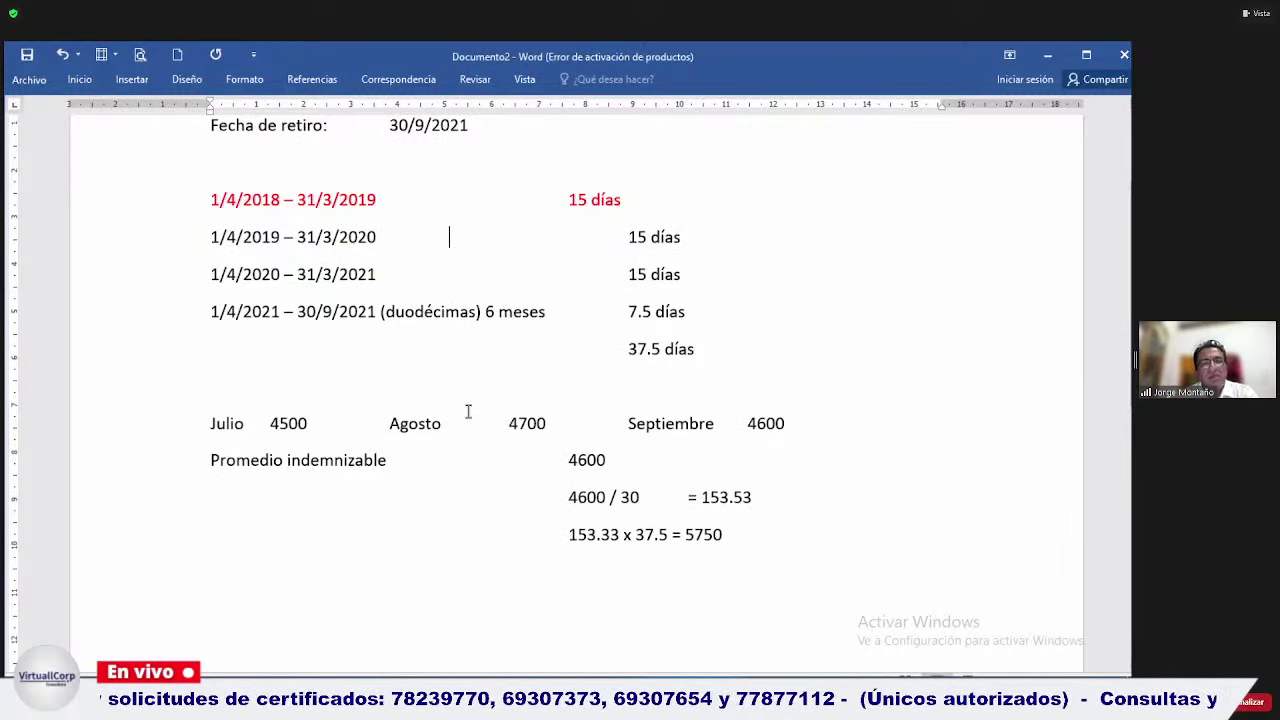
pyautogui.press('Down')
pyautogui.press('Down')
pyautogui.press('Up')
pyautogui.press('Up')
pyautogui.press('Up')
pyautogui.press('Up')
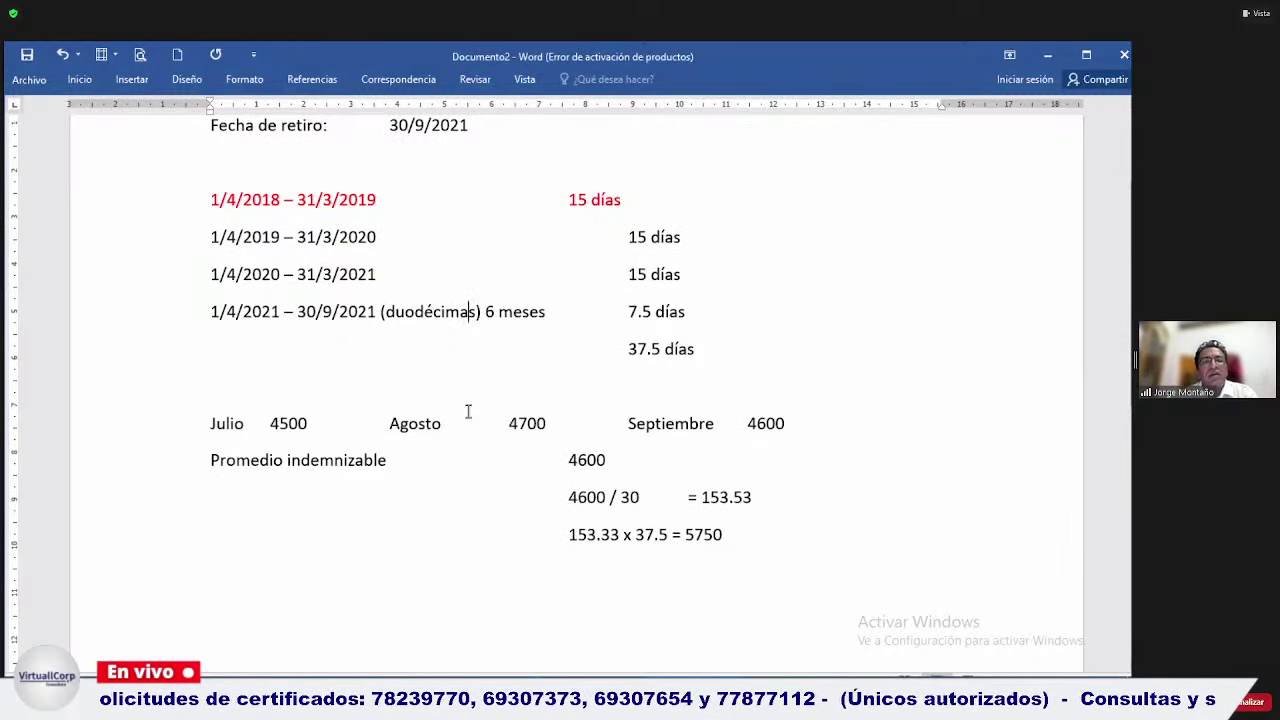
pyautogui.press('Down')
pyautogui.press('Down')
pyautogui.press('Up')
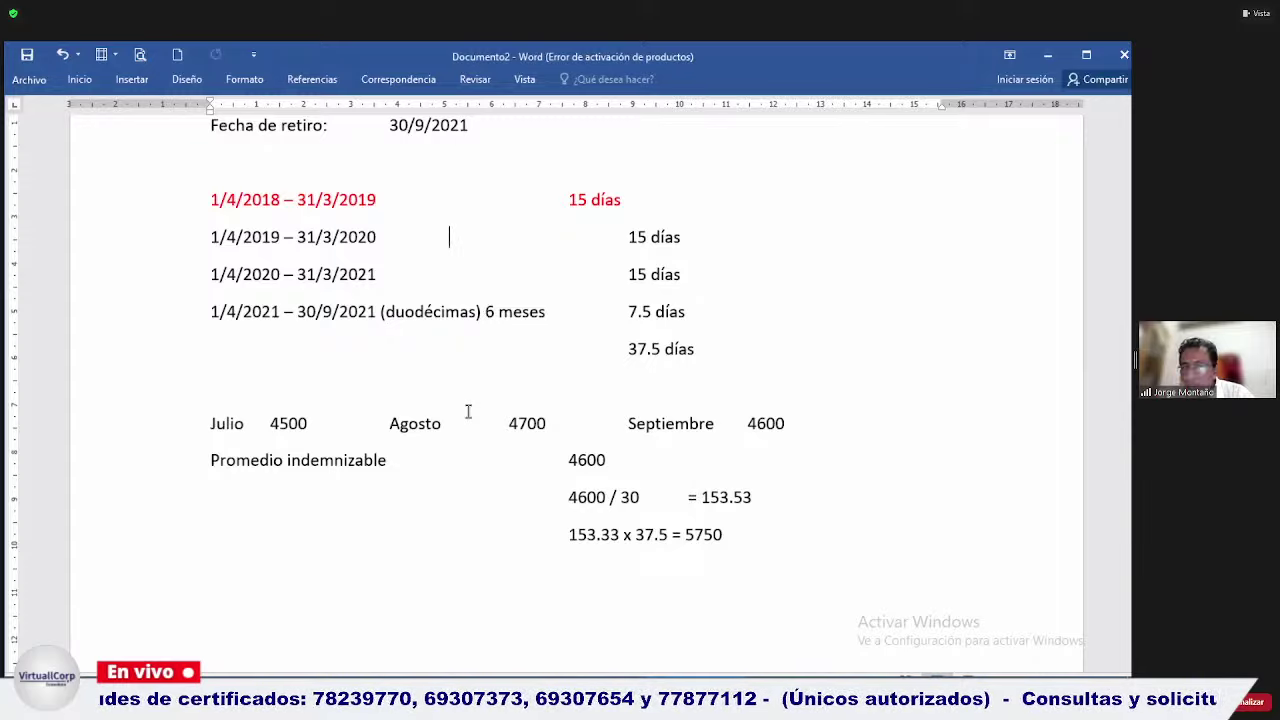
# Check the vacation days assigned to each unused period and their total in the days column.
pyautogui.press('Right')
pyautogui.press('Right')
pyautogui.press('Right')
pyautogui.press('Right')
pyautogui.press('Left')
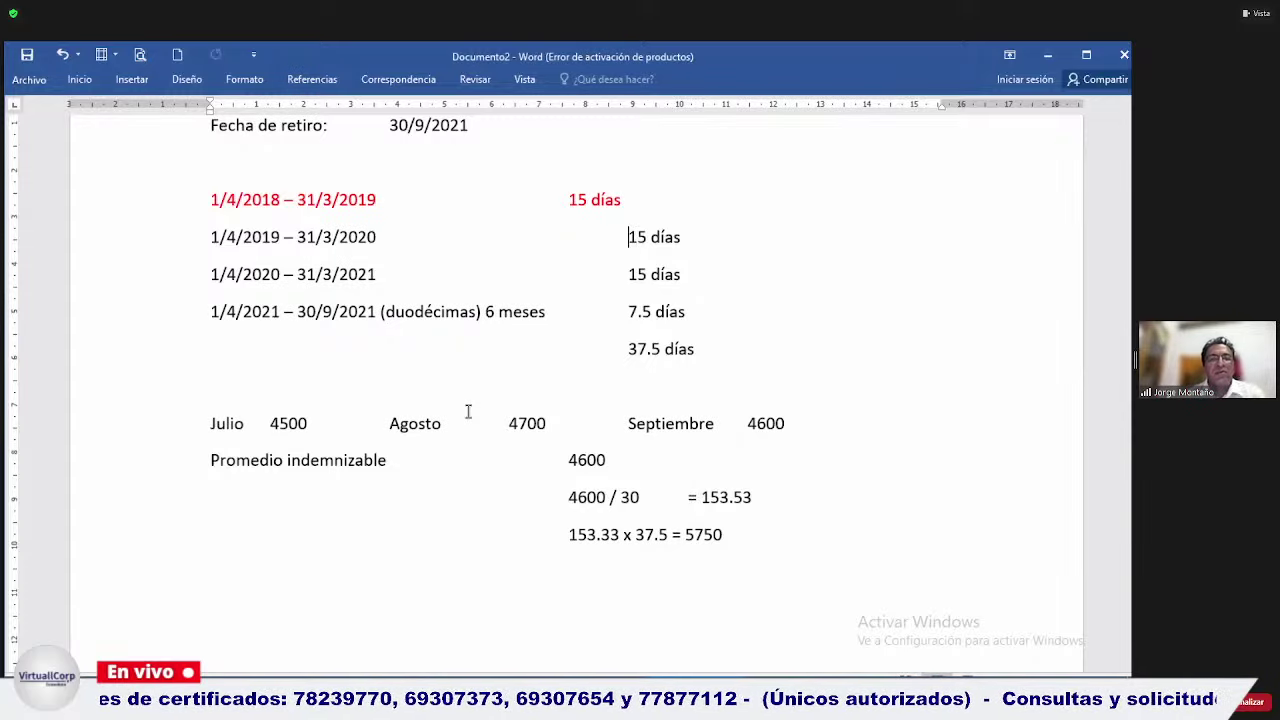
pyautogui.press('Right')
pyautogui.press('Right')
pyautogui.press('Right')
pyautogui.press('Right')
pyautogui.press('Right')
pyautogui.press('Right')
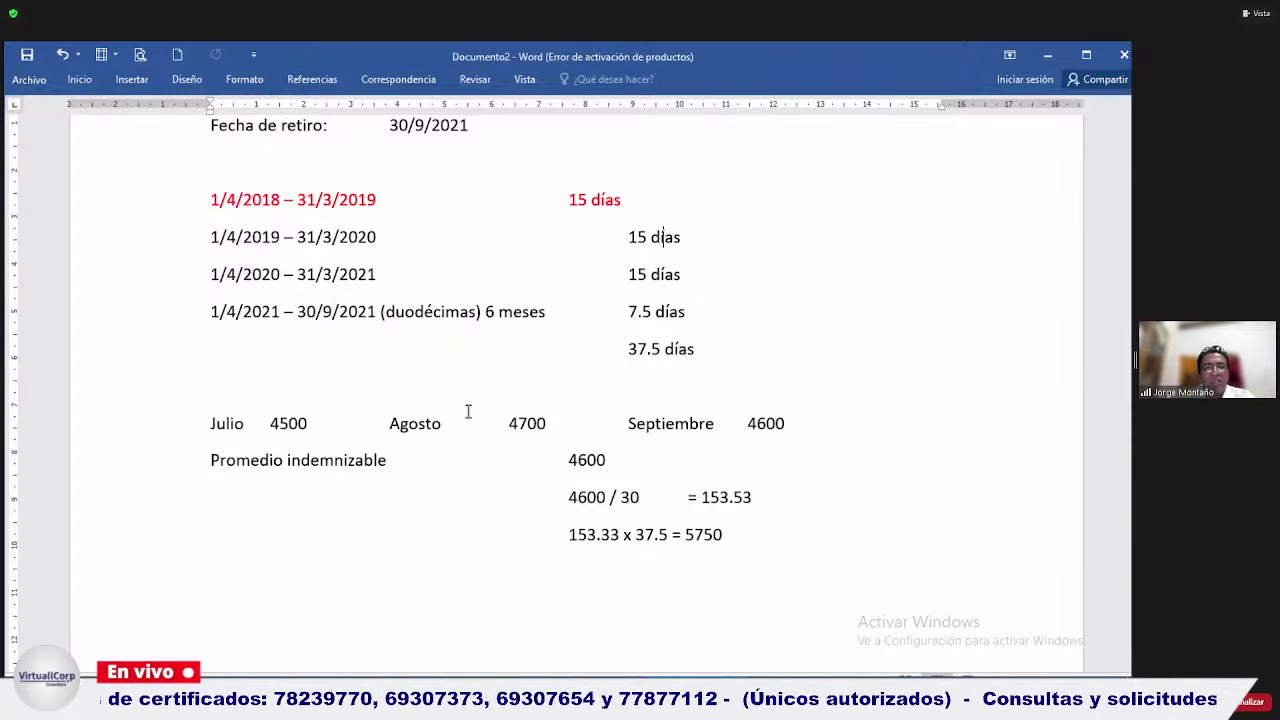
pyautogui.press('Down')
pyautogui.press('Down')
pyautogui.press('Up')
pyautogui.press('Up')
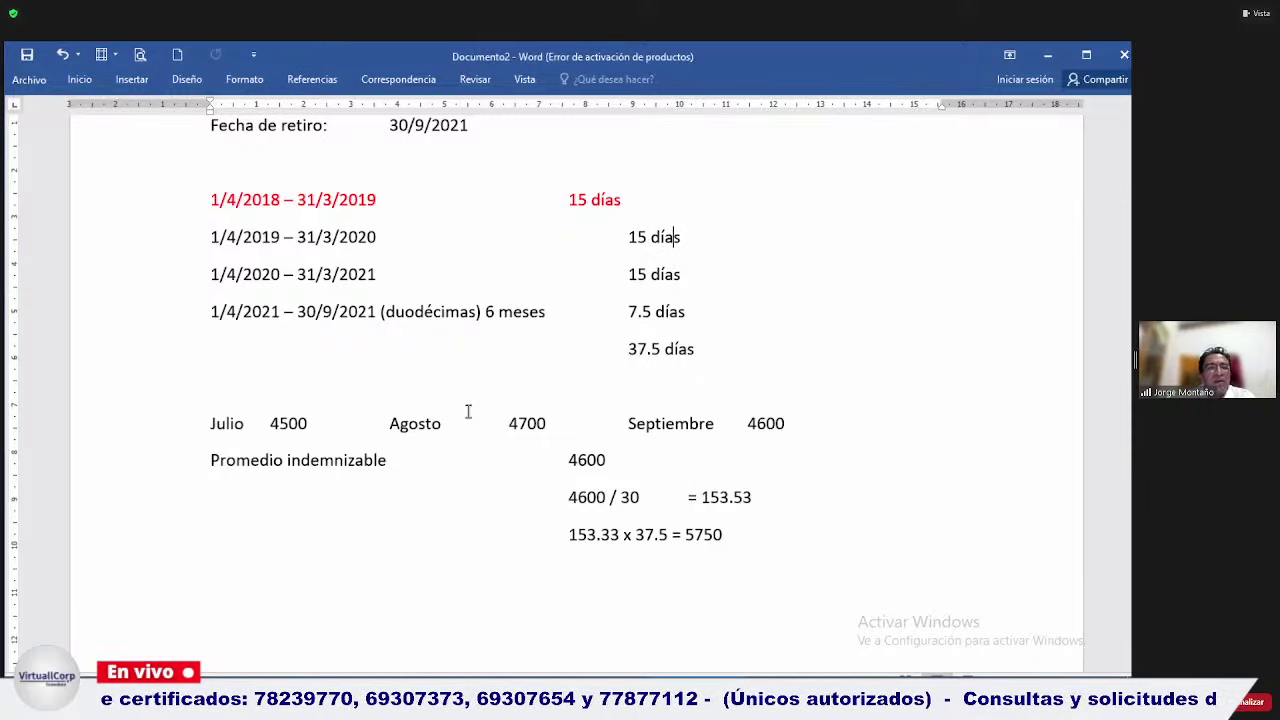
pyautogui.press('Down')
pyautogui.press('Down')
pyautogui.press('Down')
pyautogui.press('Down')
pyautogui.press('Up')
pyautogui.press('Up')
pyautogui.press('Up')
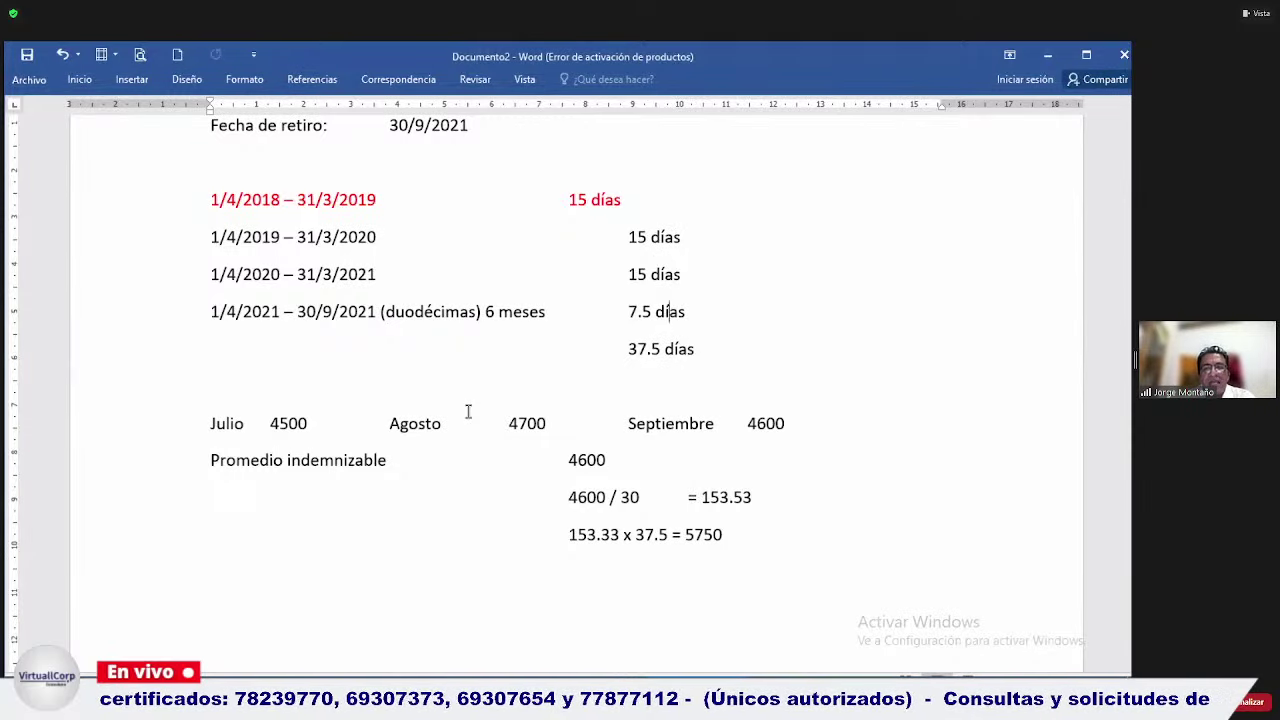
pyautogui.press('Up')
pyautogui.press('Up')
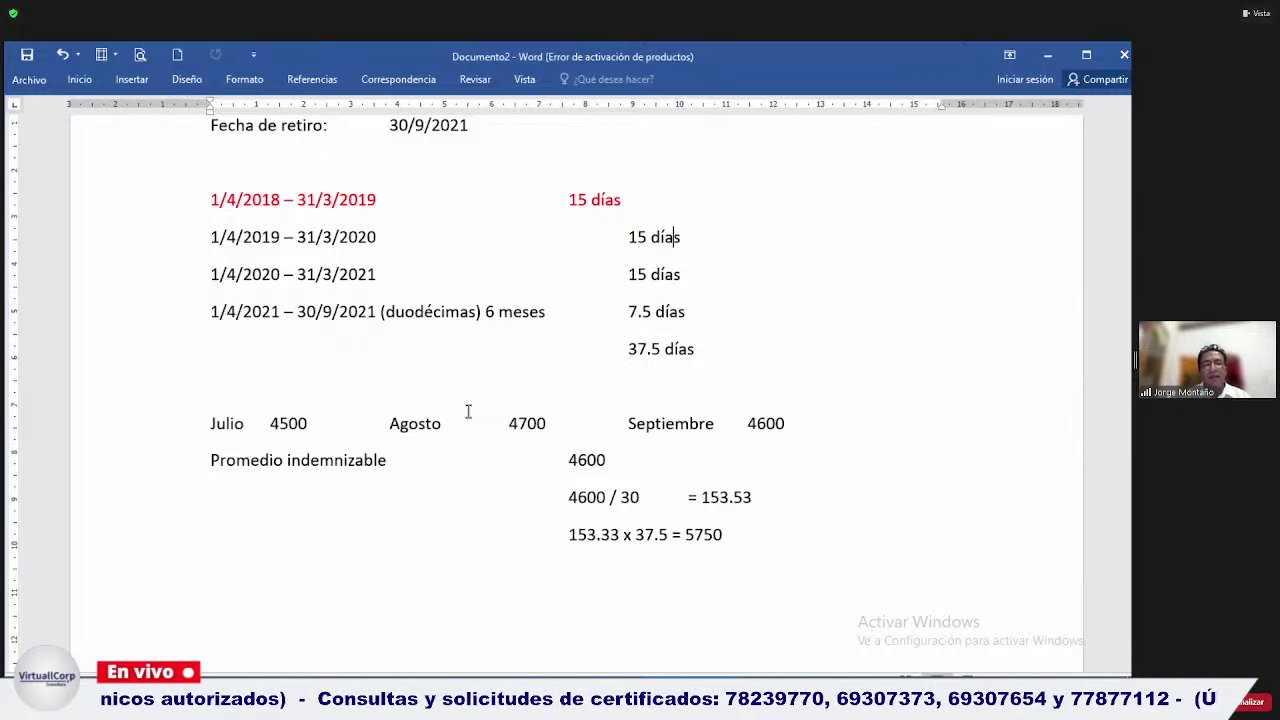
# Copy the Fecha de ingreso and Fecha de retiro lines at the start of the example.
pyautogui.press('Up')
pyautogui.press('Up')
pyautogui.press('Up')
pyautogui.press('Up')
pyautogui.press('Down')
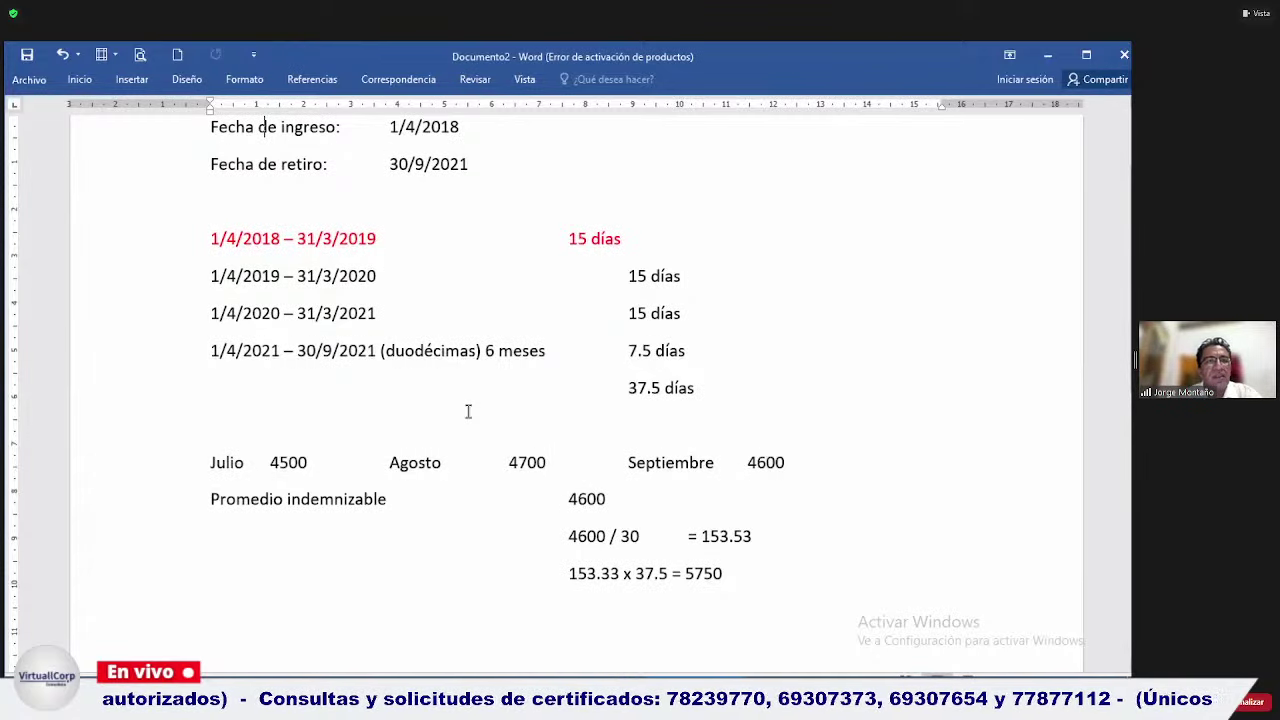
pyautogui.press('Down')
pyautogui.press('Home')
pyautogui.press('Down')
pyautogui.press('Down')
pyautogui.press('Up')
pyautogui.press('Up')
pyautogui.press('Up')
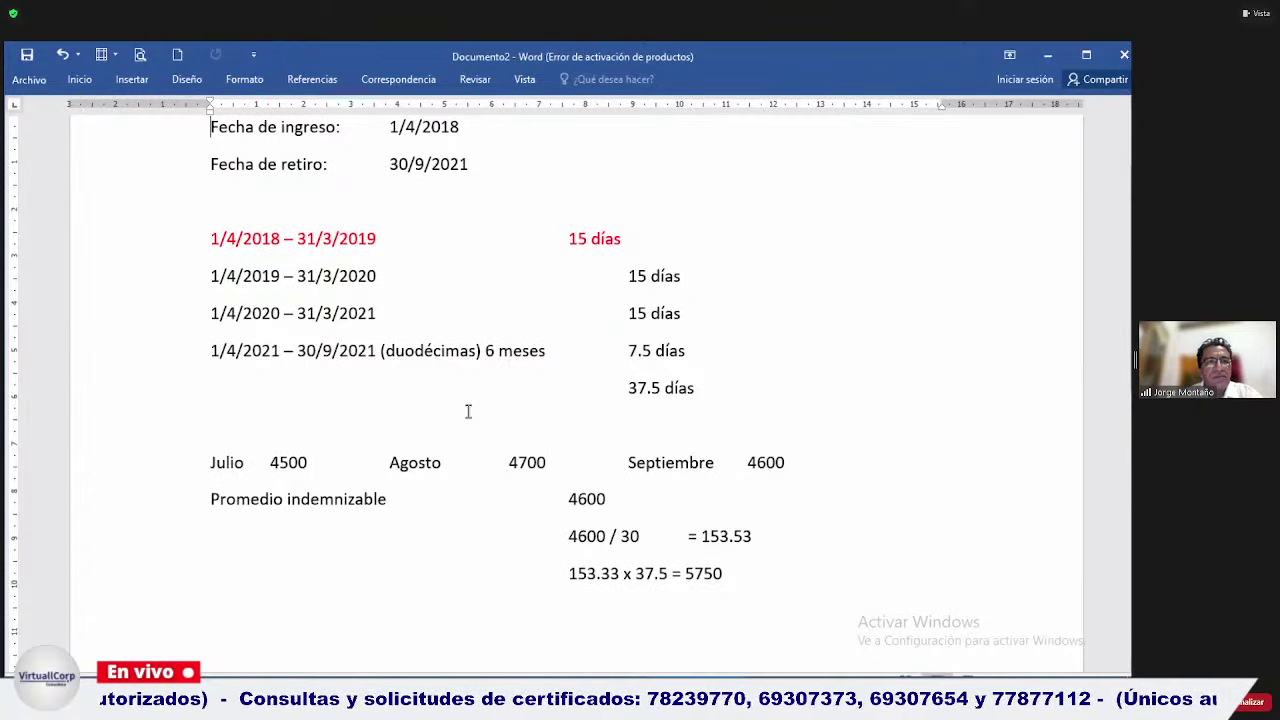
pyautogui.hotkey('shift', 'Down')
pyautogui.hotkey('shift', 'Down')
pyautogui.hotkey('ctrl', 'c')
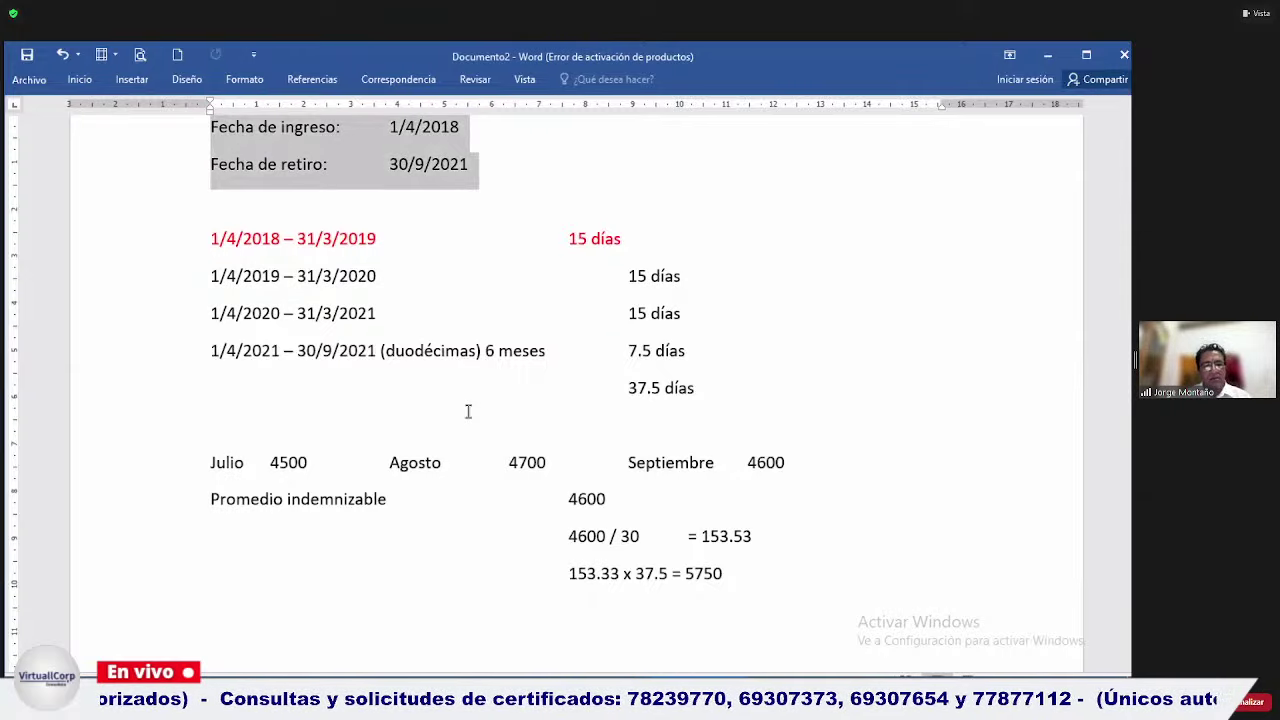
# Paste the copied Fecha de ingreso and Fecha de retiro lines a few blank lines below the 153.33 x 37.5 calculation.
pyautogui.press('Down')
pyautogui.press('Down')
pyautogui.press('Down')
pyautogui.press('Down')
pyautogui.press('Down')
pyautogui.press('Down')
pyautogui.press('Down')
pyautogui.press('Down')
pyautogui.press('Down')
pyautogui.press('Down')
pyautogui.press('Down')
pyautogui.press('Down')
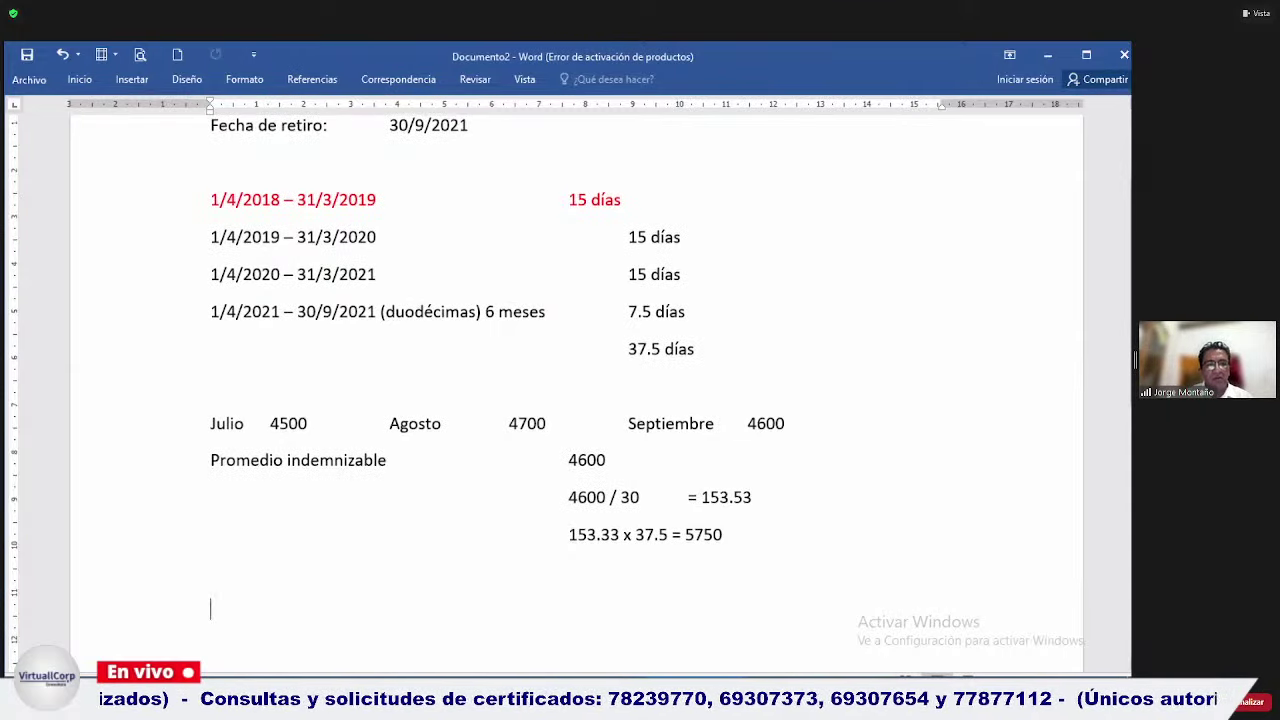
pyautogui.press('Down')
pyautogui.press('Down')
pyautogui.press('Down')
pyautogui.hotkey('ctrl', 'v')
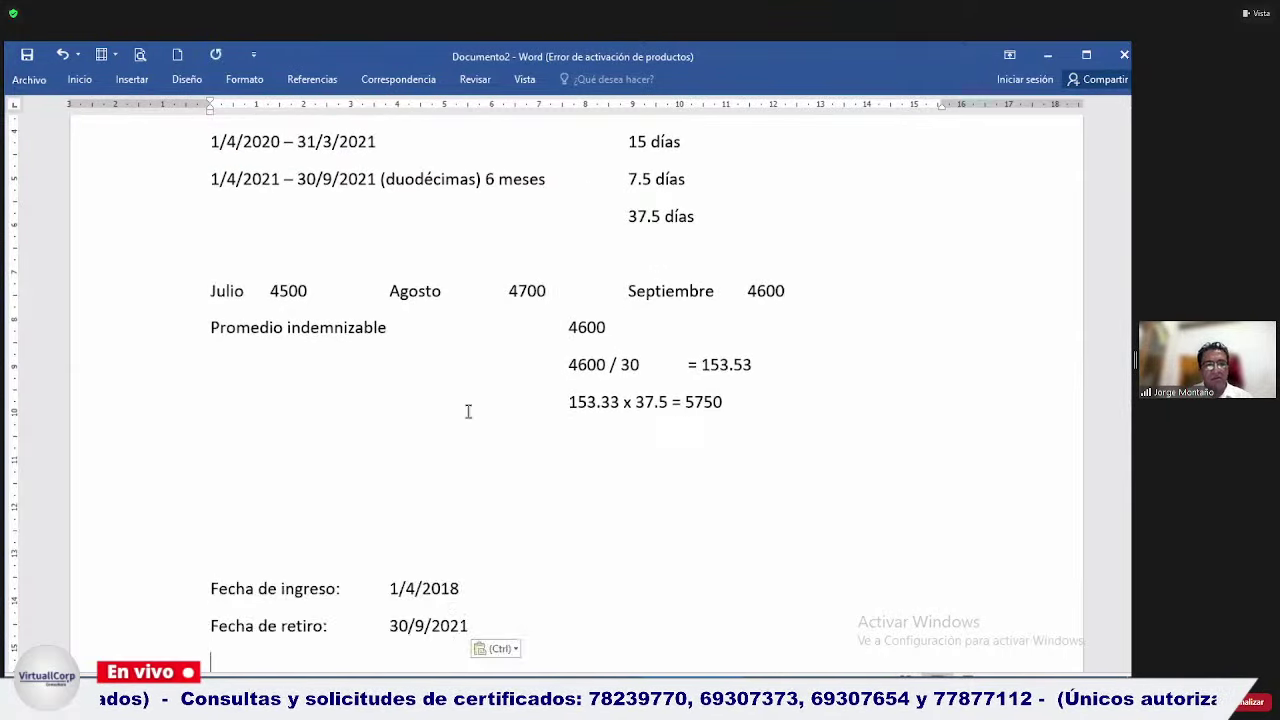
# Add the label Sueldo promedio: on the blank line above the second example's Fecha de ingreso, aligned for its value.
pyautogui.press('Up')
pyautogui.press('Up')
pyautogui.press('End')
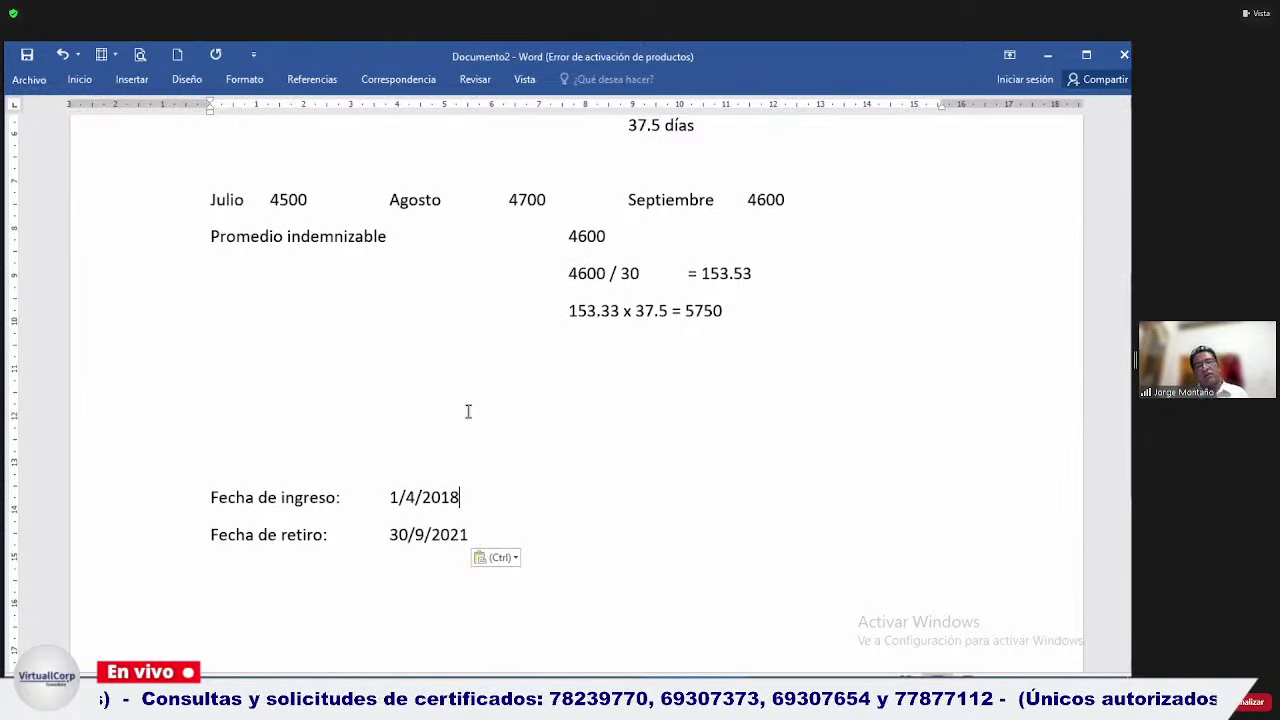
pyautogui.press('Left')
pyautogui.press('Left')
pyautogui.press('Left')
pyautogui.press('Left')
pyautogui.press('Left')
pyautogui.press('Left')
pyautogui.press('Left')
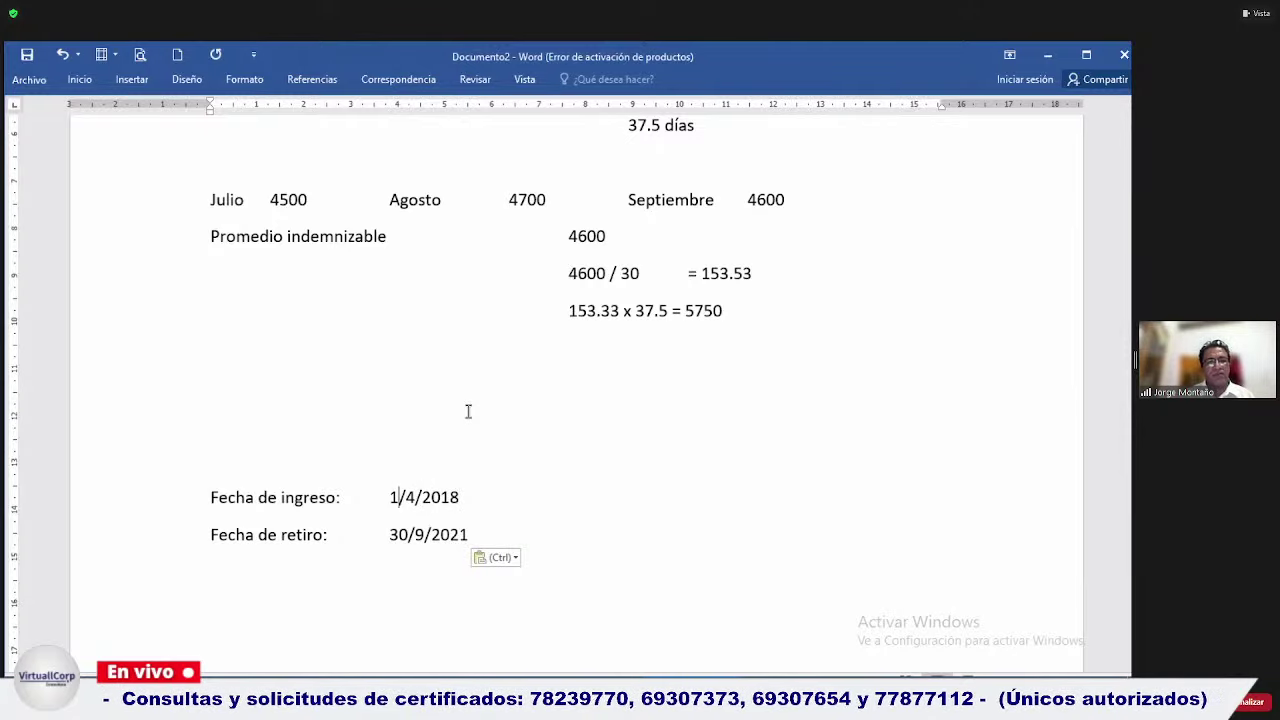
pyautogui.press('Down')
pyautogui.write('Sueldoe')
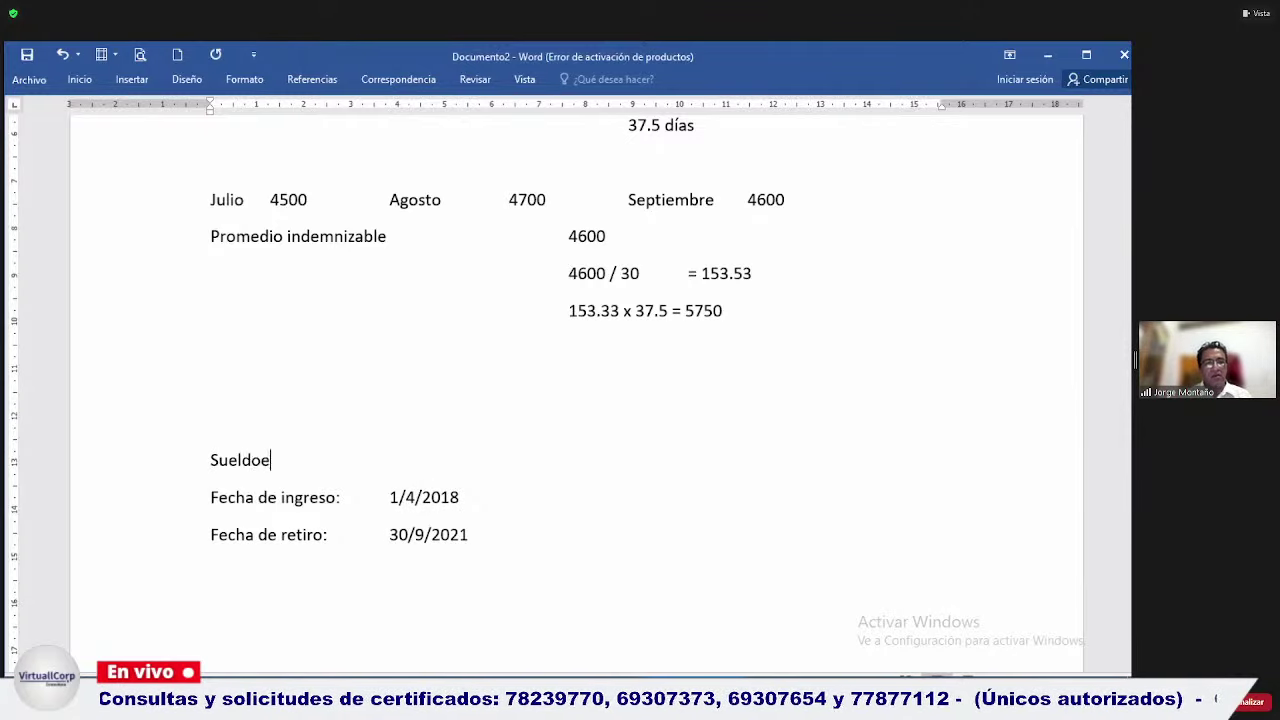
pyautogui.press('BackSpace')
pyautogui.write('s')
pyautogui.press('BackSpace')
pyautogui.write('pro')
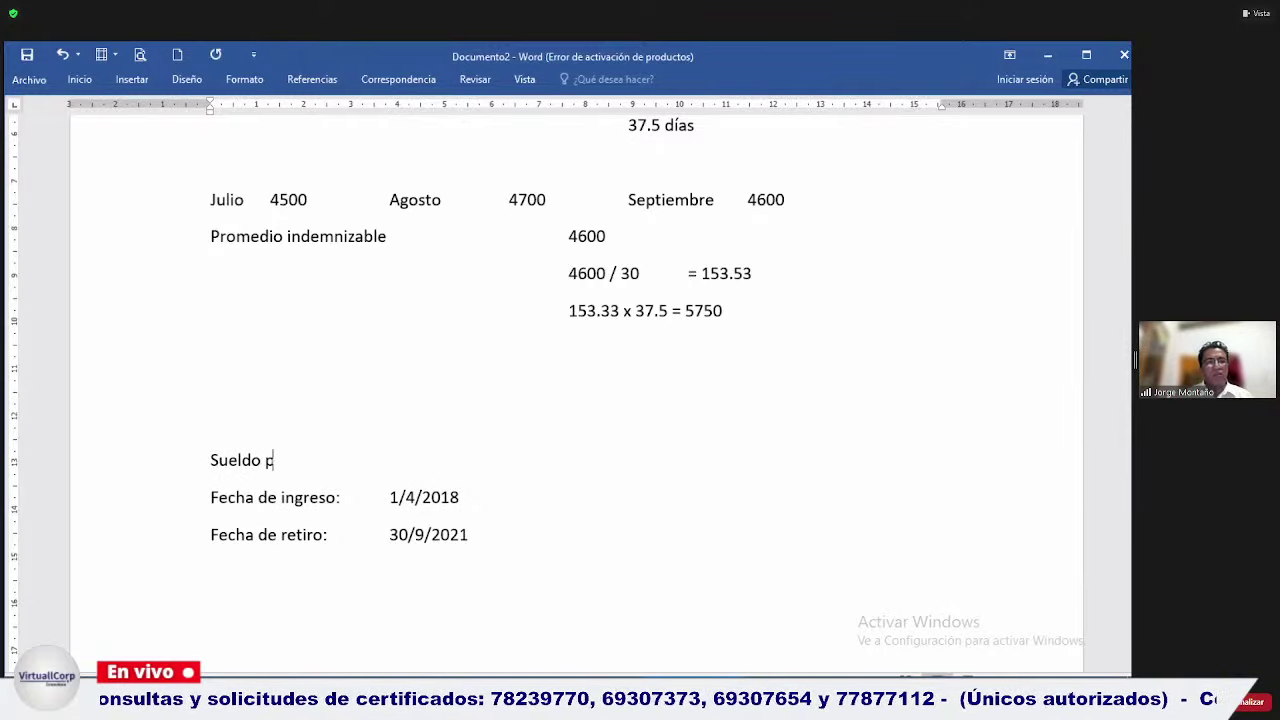
pyautogui.press('BackSpace')
pyautogui.press('BackSpace')
pyautogui.write('m')
pyautogui.press('BackSpace')
pyautogui.write('o')
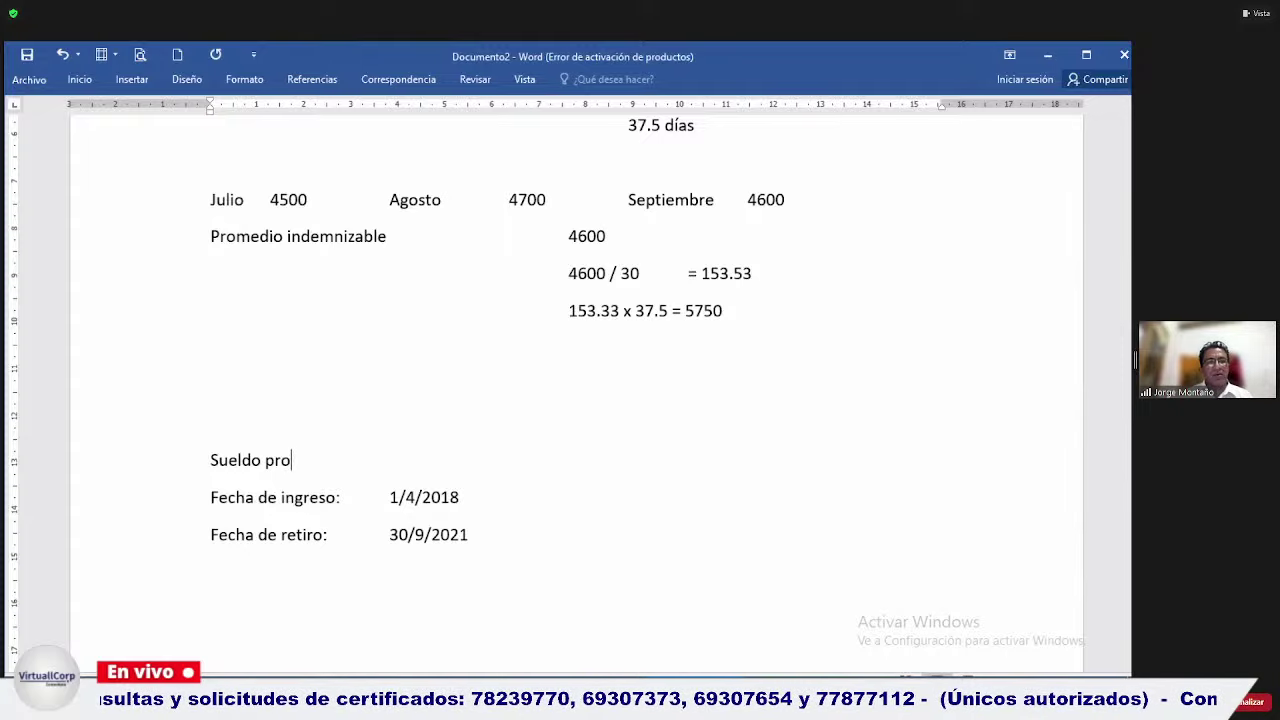
pyautogui.write('medio;')
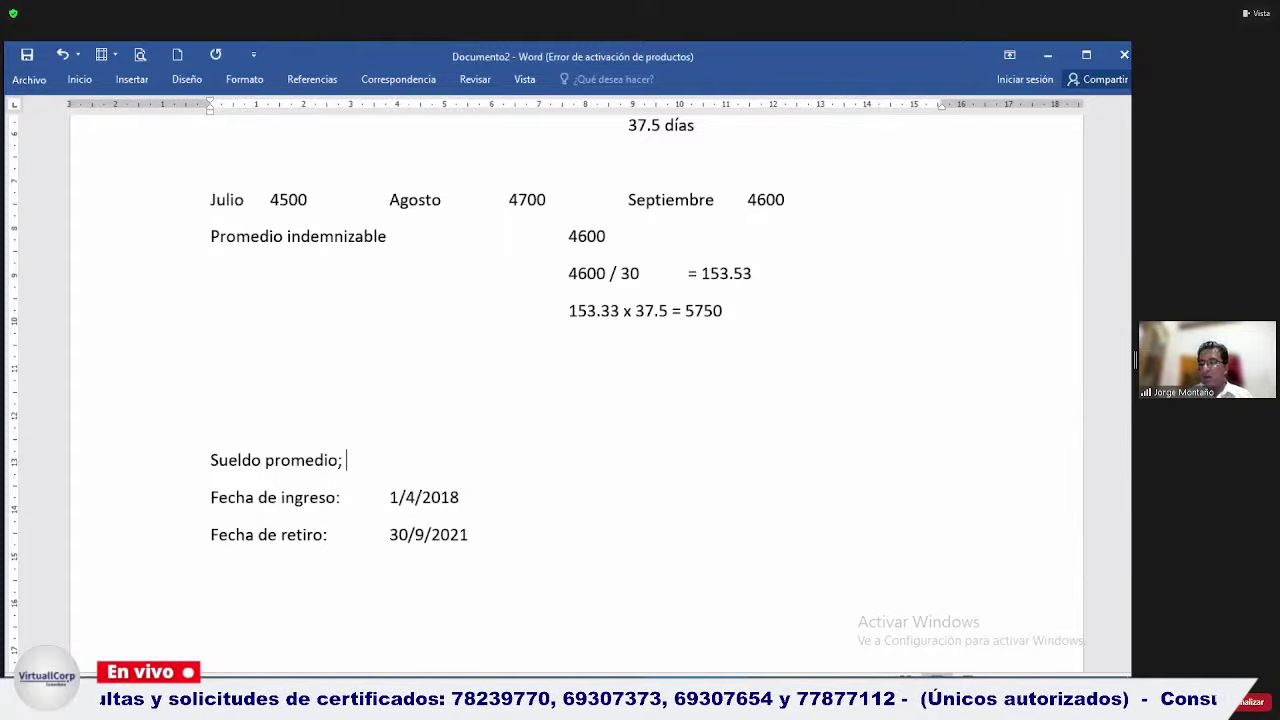
pyautogui.press('Tab')
pyautogui.press('BackSpace')
pyautogui.press('BackSpace')
pyautogui.press('BackSpace')
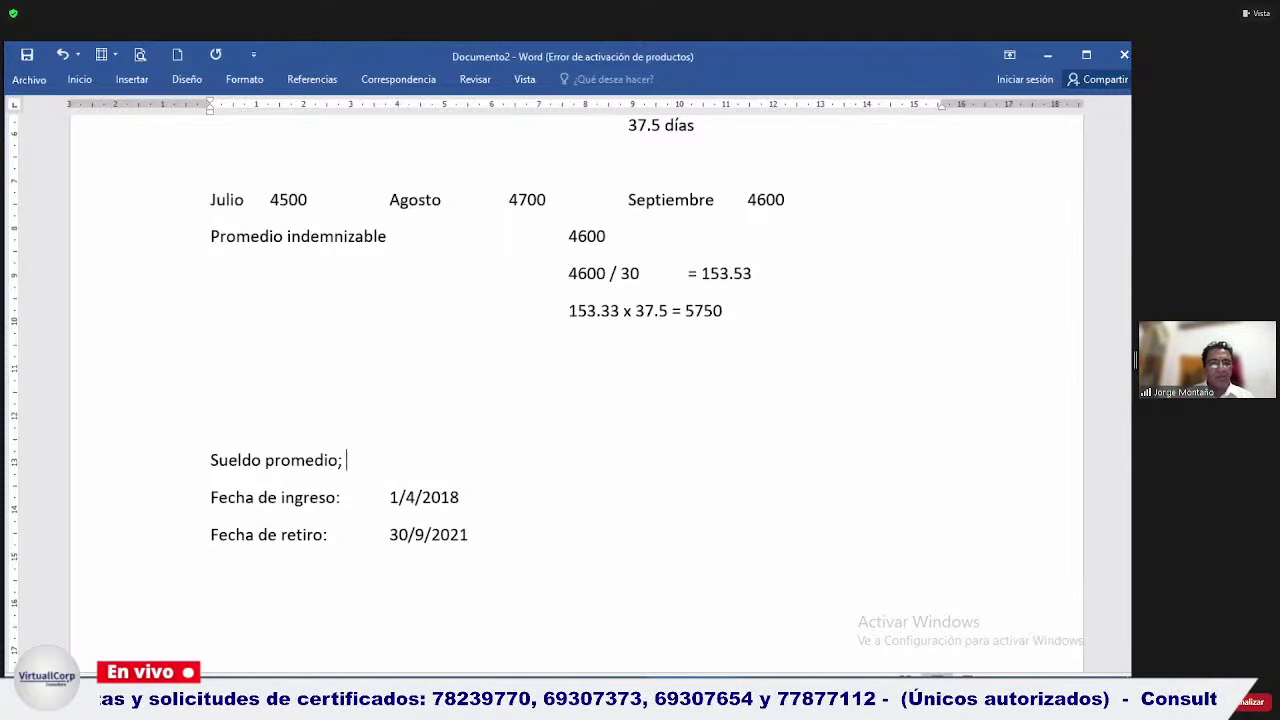
pyautogui.write(':')
pyautogui.press('Tab')
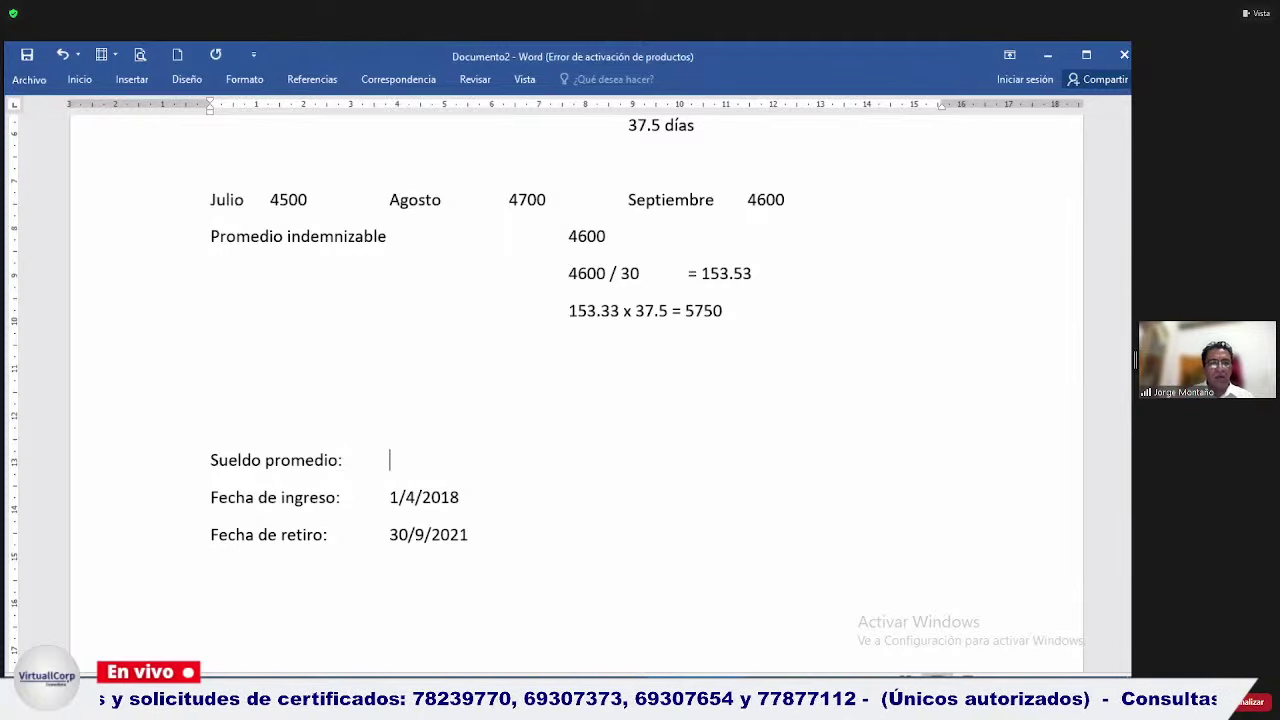
# Enter 6200 Bs. as the Sueldo promedio value.
pyautogui.write('62')
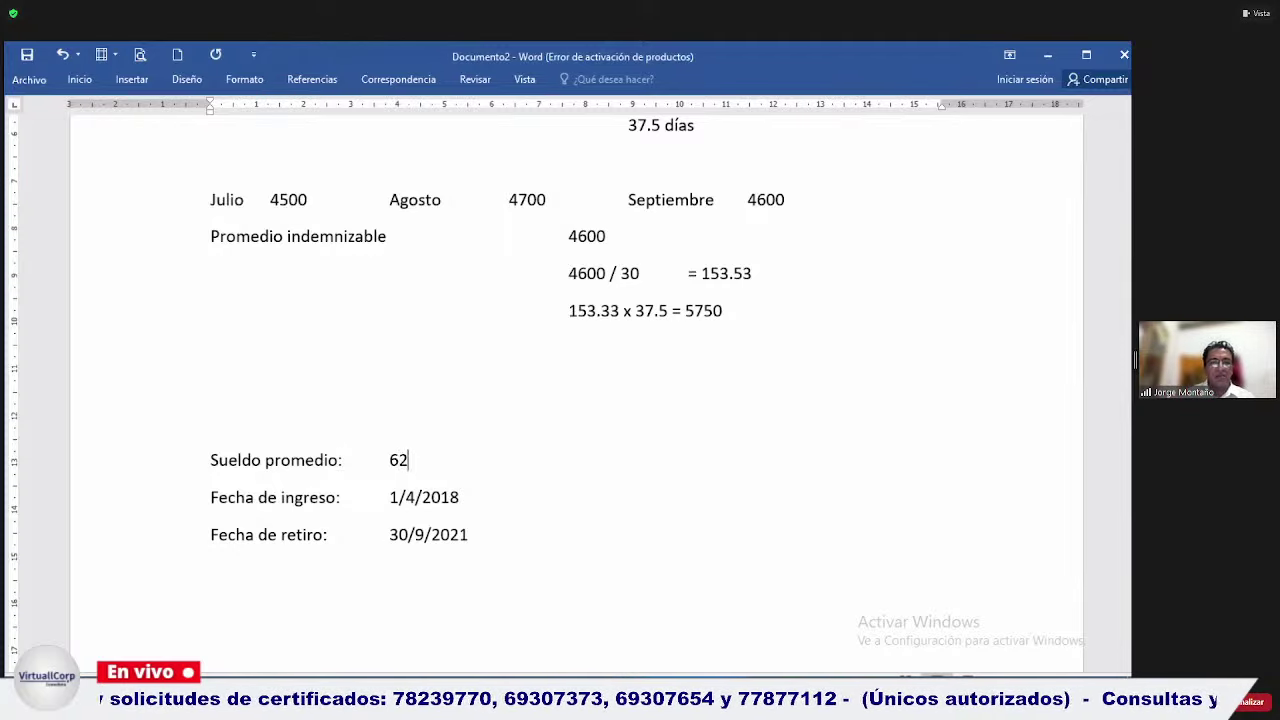
pyautogui.write('00')
pyautogui.press('Return')
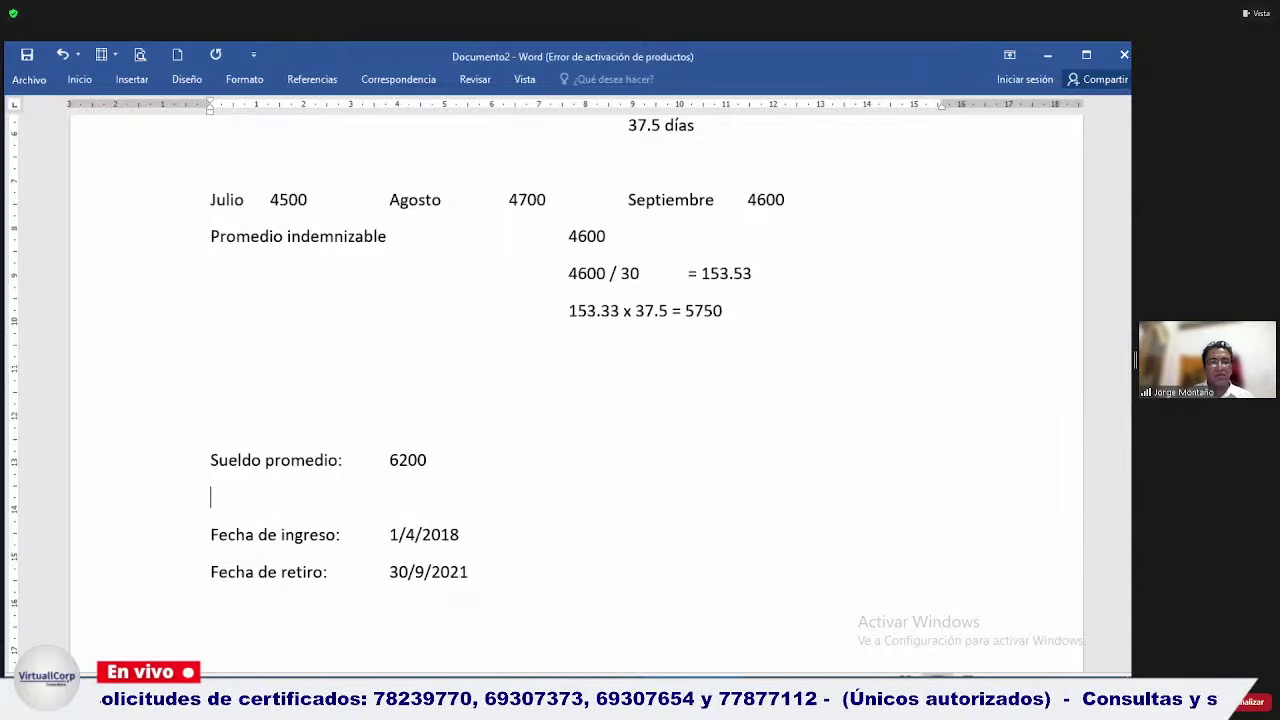
pyautogui.press('BackSpace')
pyautogui.write('Bs.')
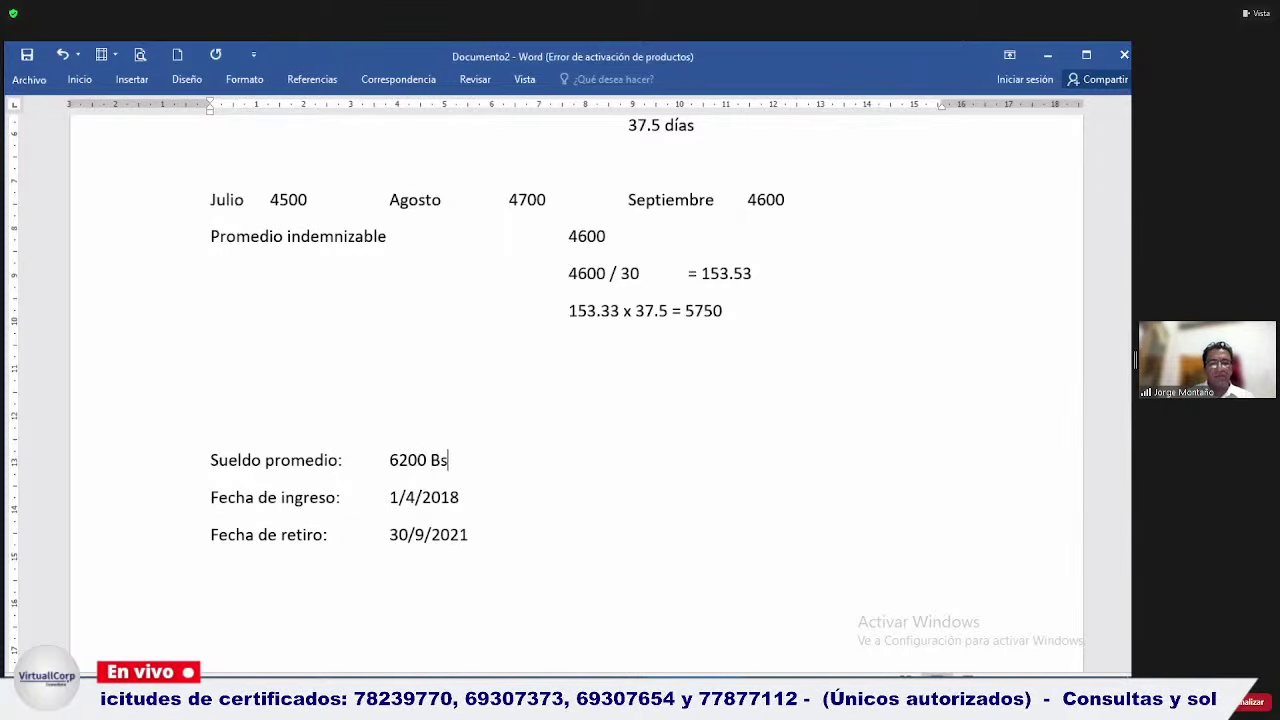
# Set the second example's Fecha de ingreso to 1/4/2005.
pyautogui.press('Down')
pyautogui.press('Down')
pyautogui.press('Down')
pyautogui.press('Down')
pyautogui.press('Up')
pyautogui.press('Up')
pyautogui.press('Up')
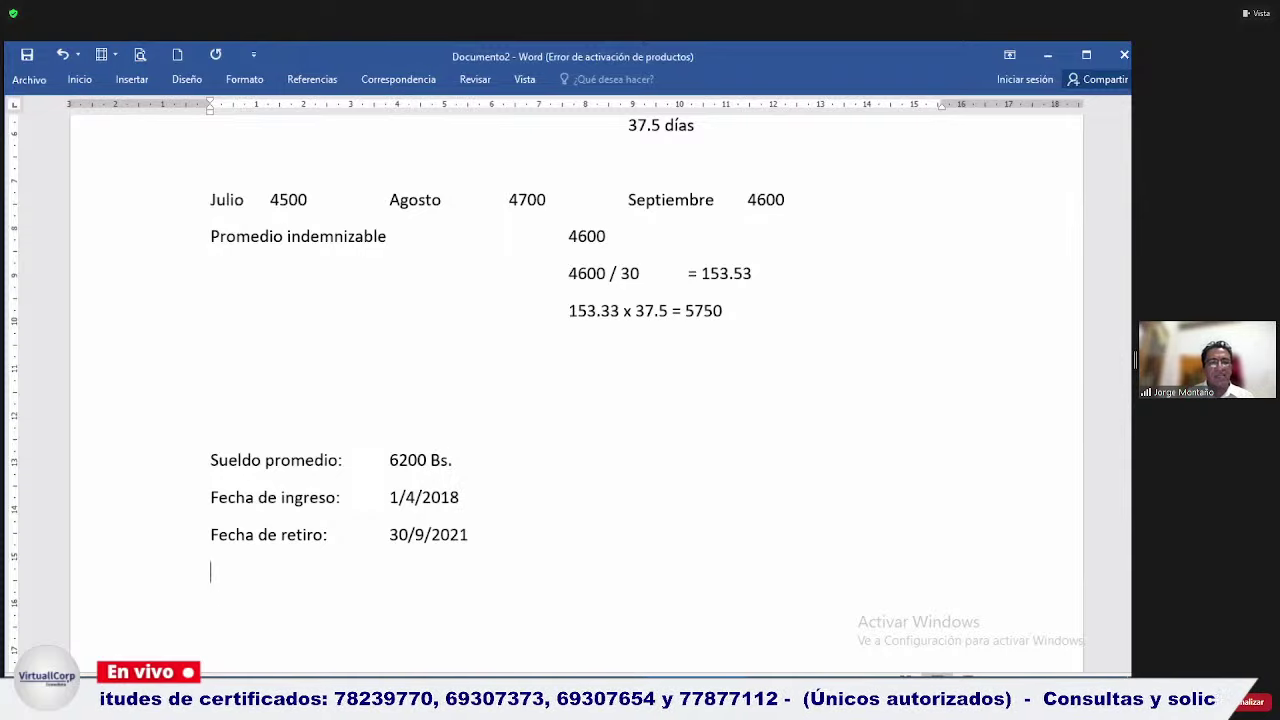
pyautogui.press('Left')
pyautogui.press('Left')
pyautogui.press('Left')
pyautogui.press('Left')
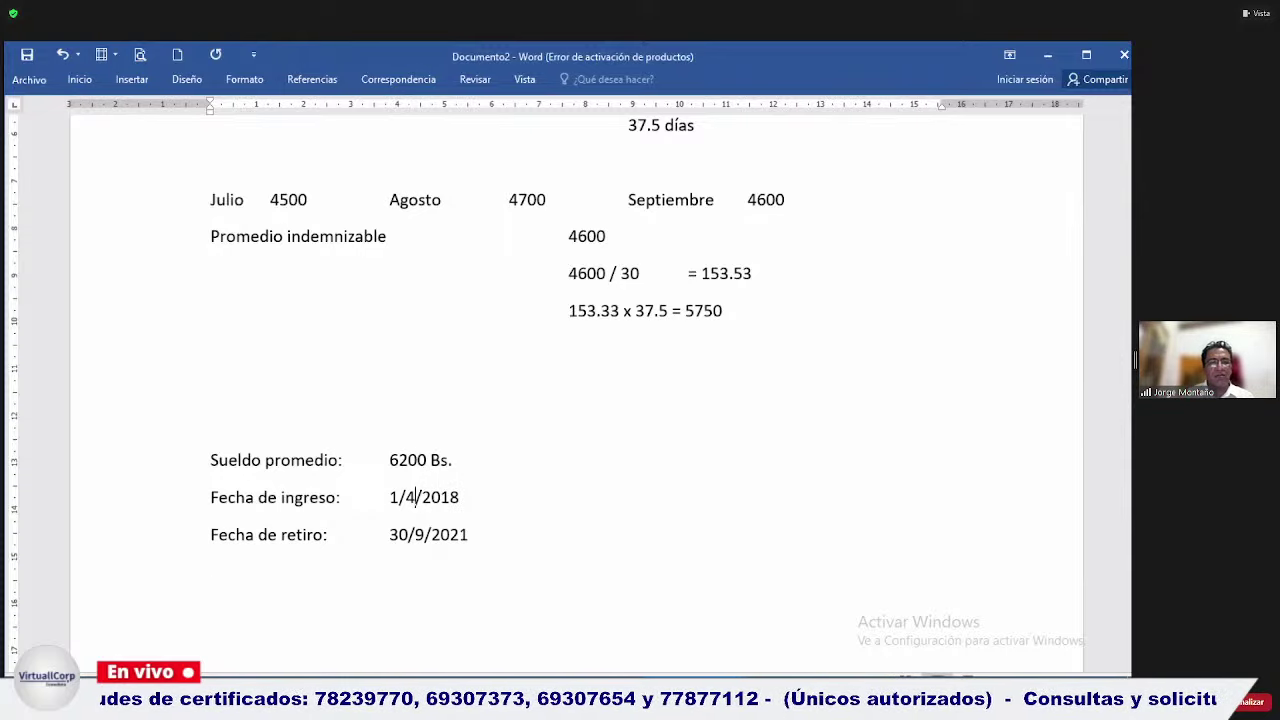
pyautogui.press('BackSpace')
pyautogui.press('BackSpace')
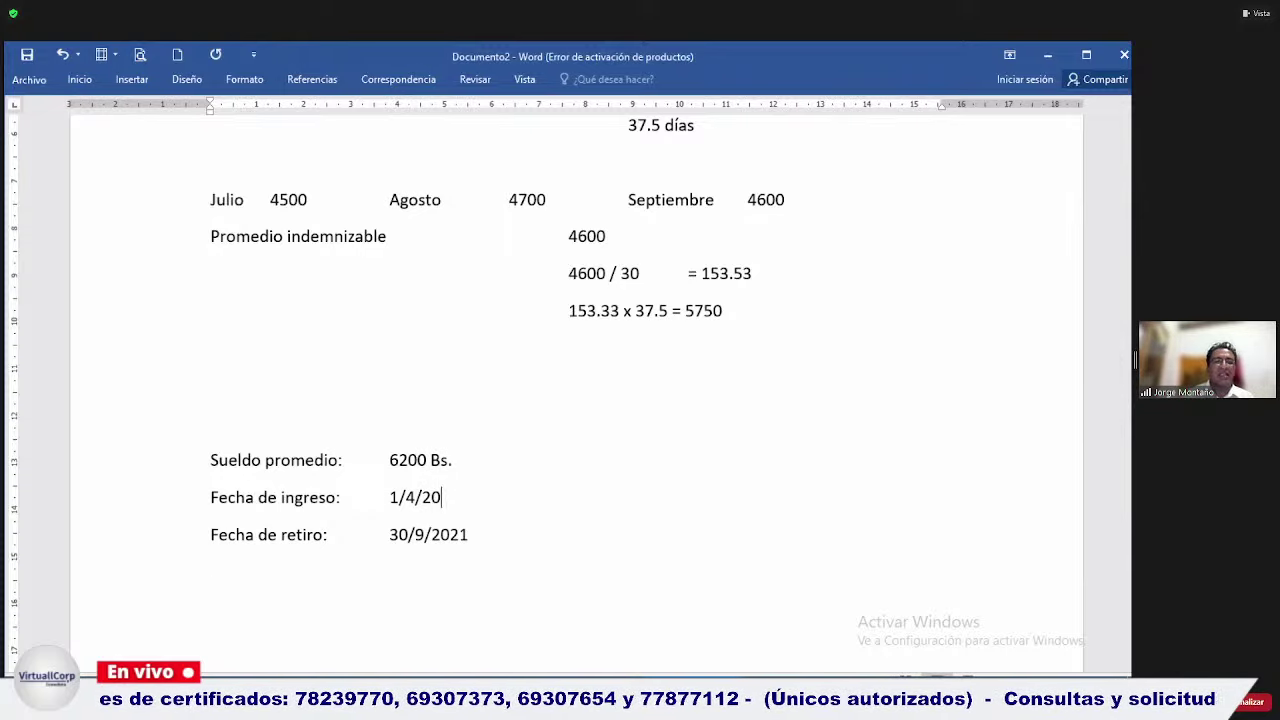
pyautogui.write('05')
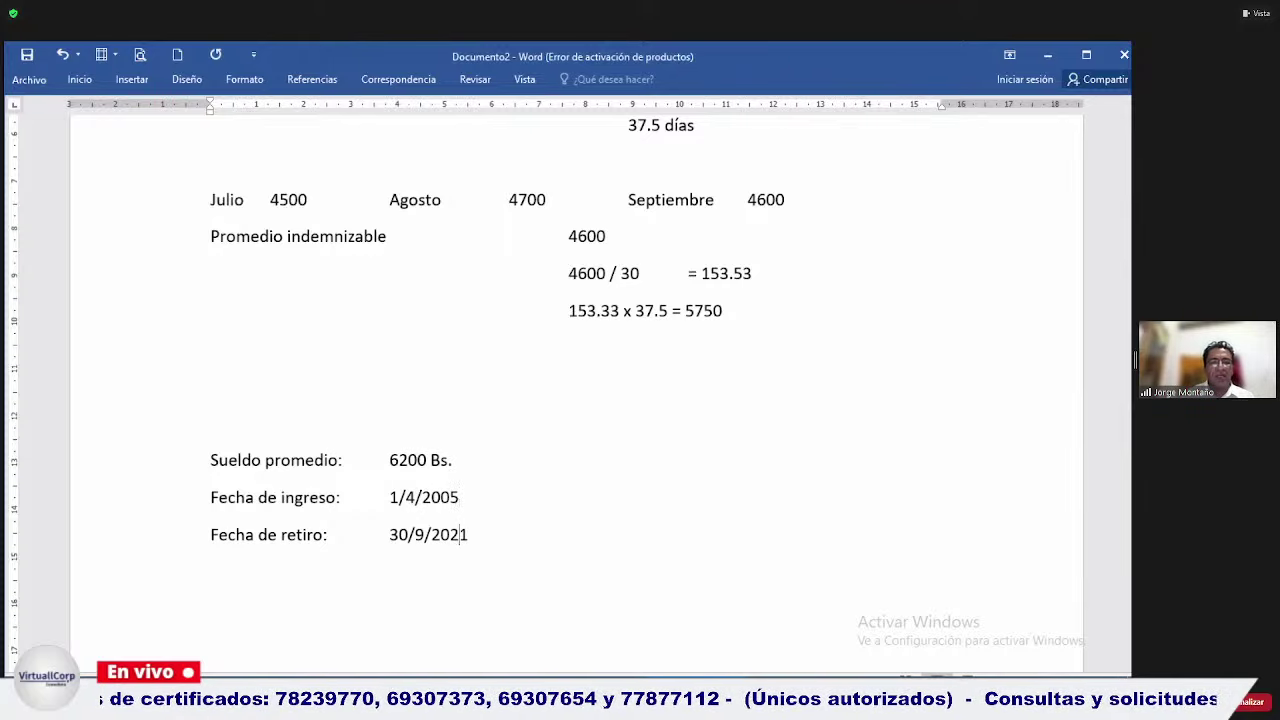
pyautogui.press('Left')
pyautogui.press('Left')
pyautogui.press('Left')
pyautogui.press('Left')
pyautogui.press('Left')
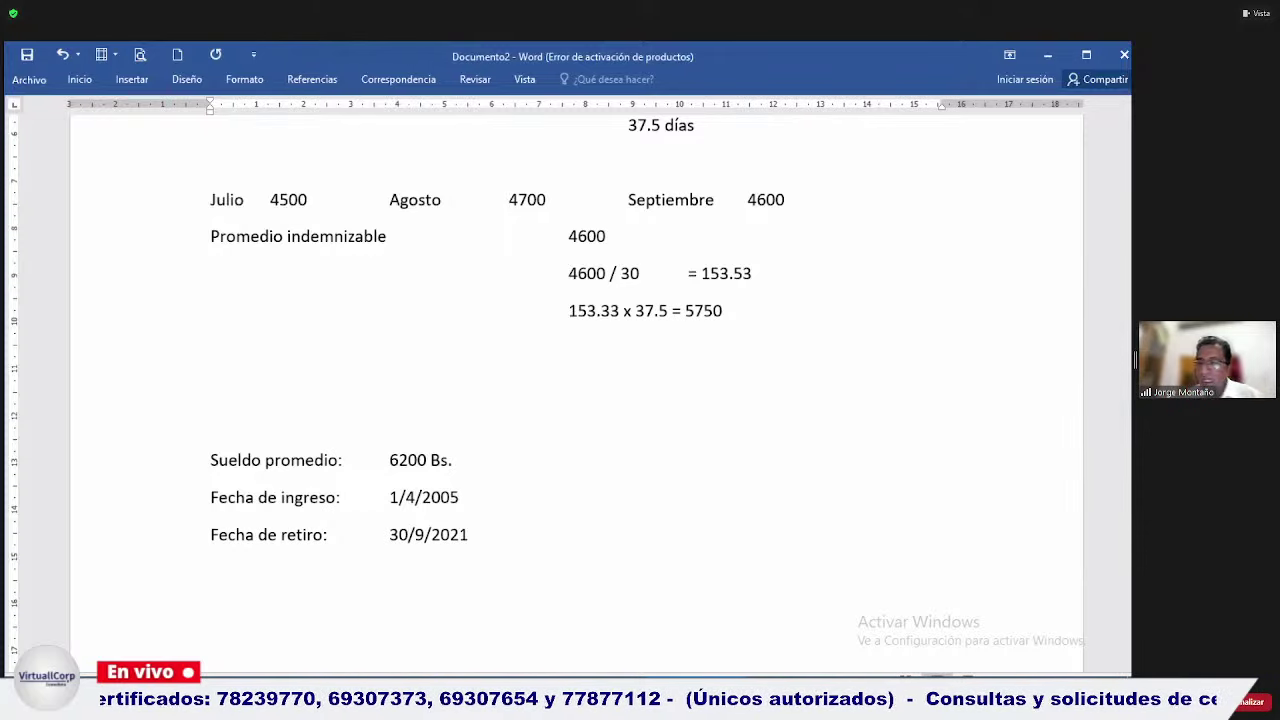
pyautogui.press('Down')
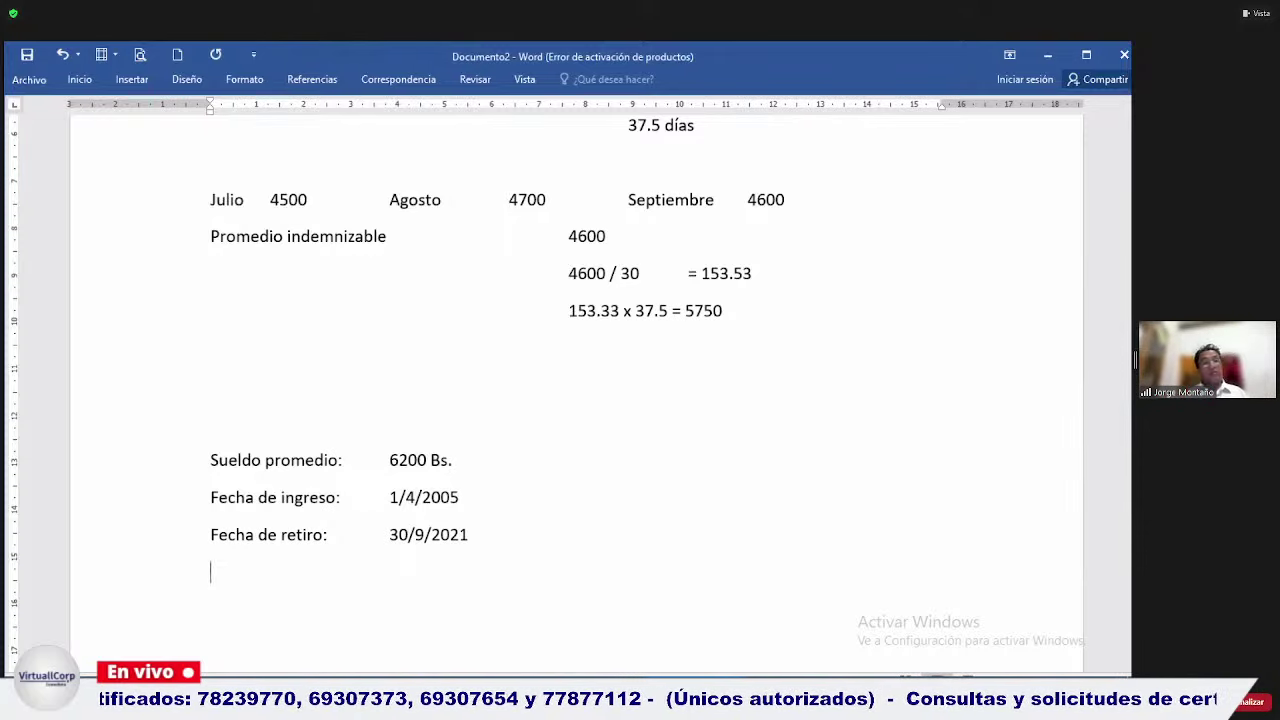
pyautogui.press('Up')
pyautogui.press('Down')
pyautogui.write('Dese')
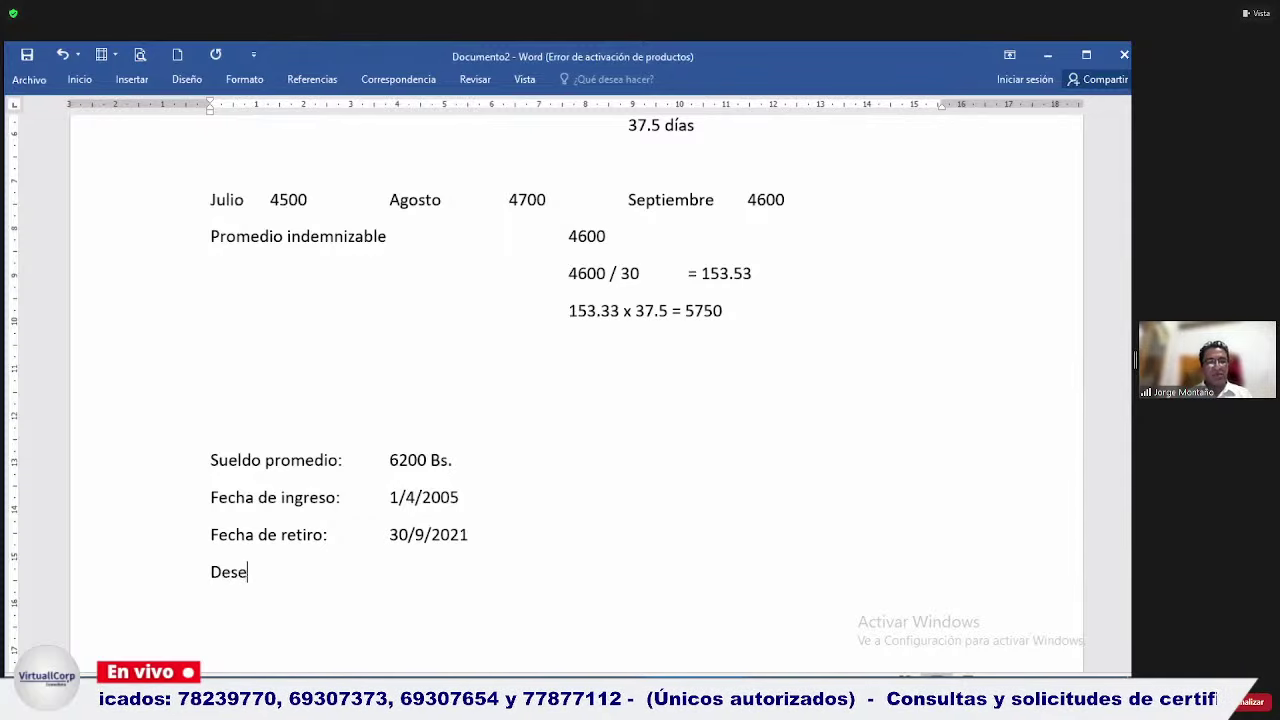
pyautogui.press('BackSpace')
pyautogui.write('pido intempr')
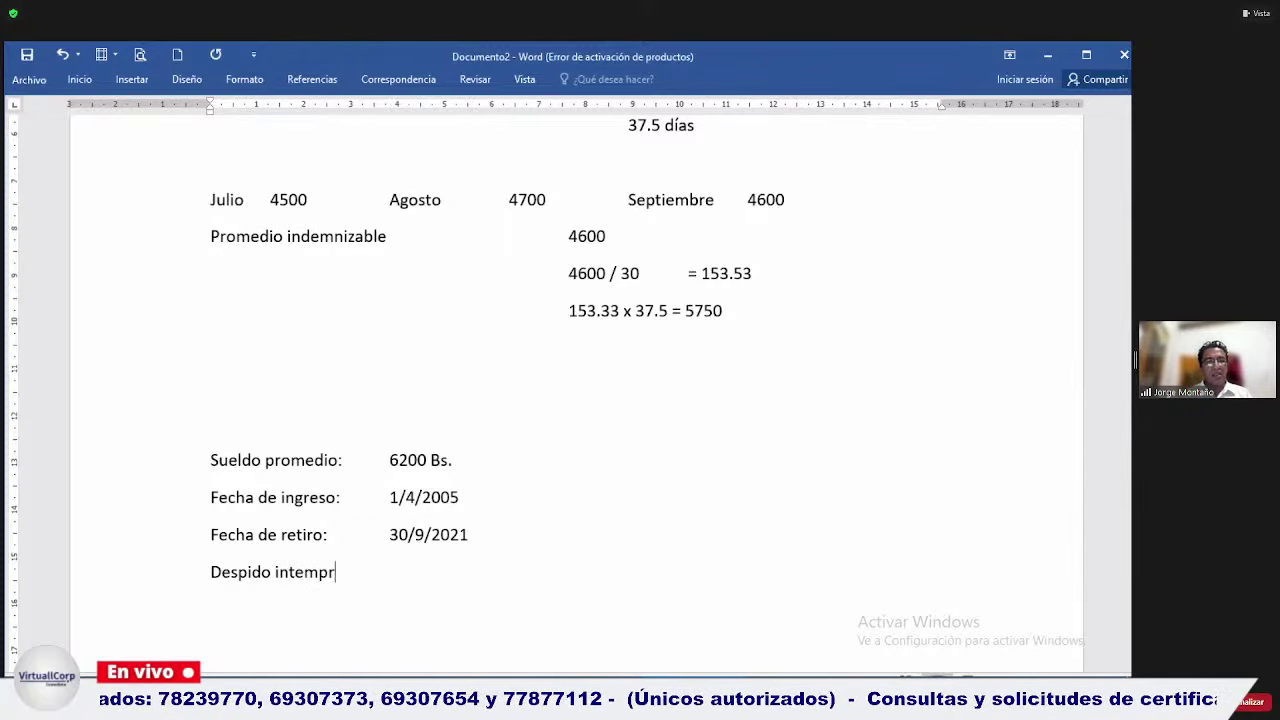
pyautogui.press('BackSpace')
pyautogui.press('BackSpace')
pyautogui.press('BackSpace')
pyautogui.press('BackSpace')
pyautogui.press('BackSpace')
pyautogui.press('BackSpace')
pyautogui.press('BackSpace')
pyautogui.press('BackSpace')
pyautogui.press('BackSpace')
pyautogui.press('BackSpace')
pyautogui.press('BackSpace')
pyautogui.press('BackSpace')
pyautogui.press('BackSpace')
pyautogui.press('BackSpace')
pyautogui.press('BackSpace')
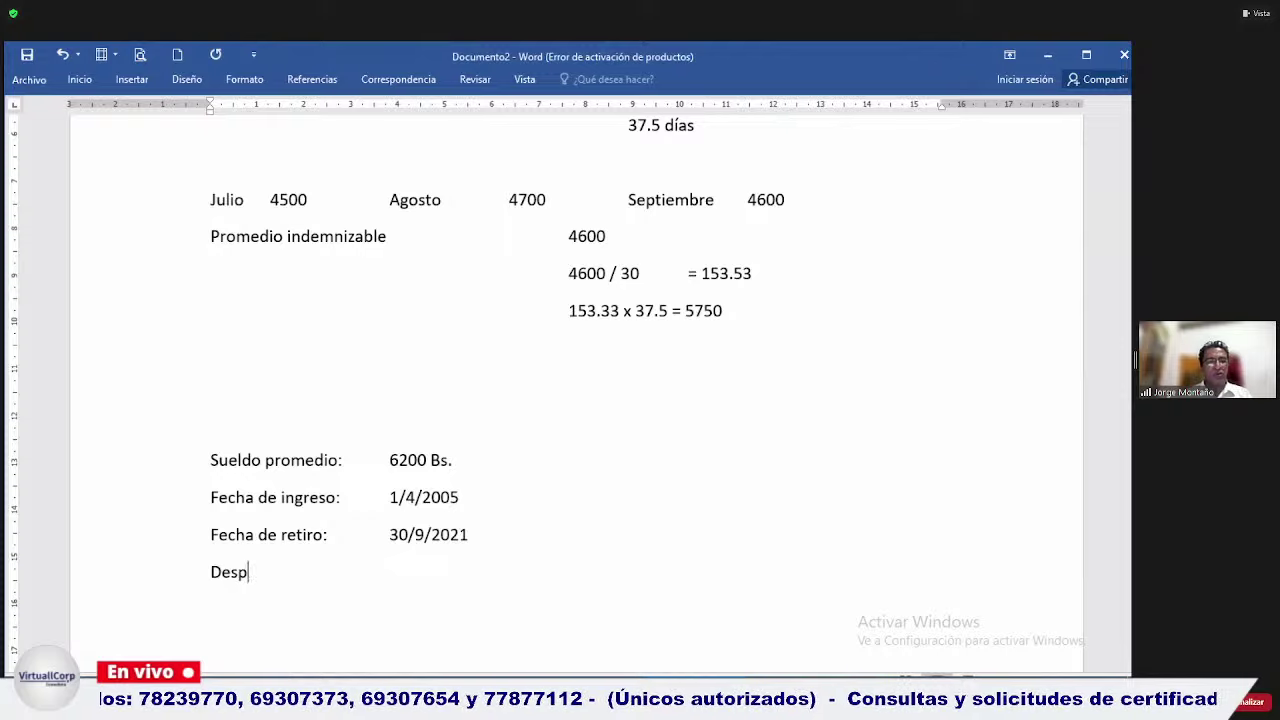
# Add the line Retiro forzoso: below the second example's Fecha de retiro.
pyautogui.write('Ret')
pyautogui.write('iro for')
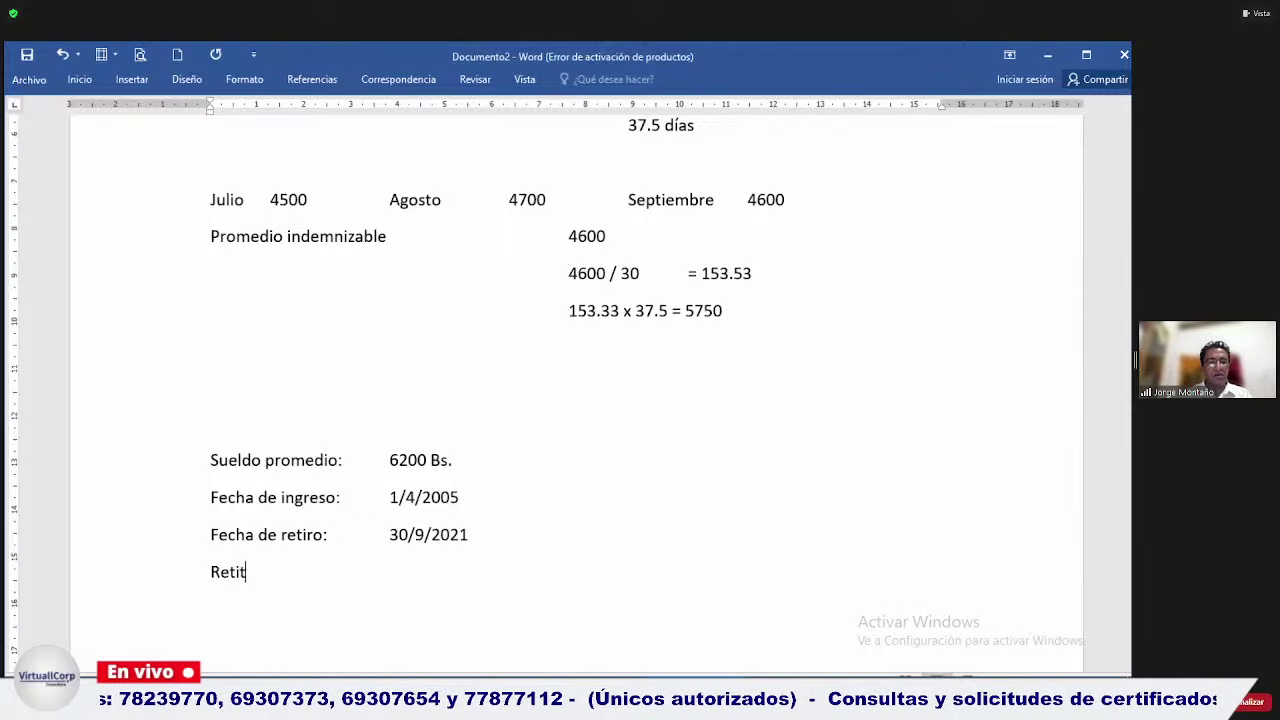
pyautogui.write('zoso:')
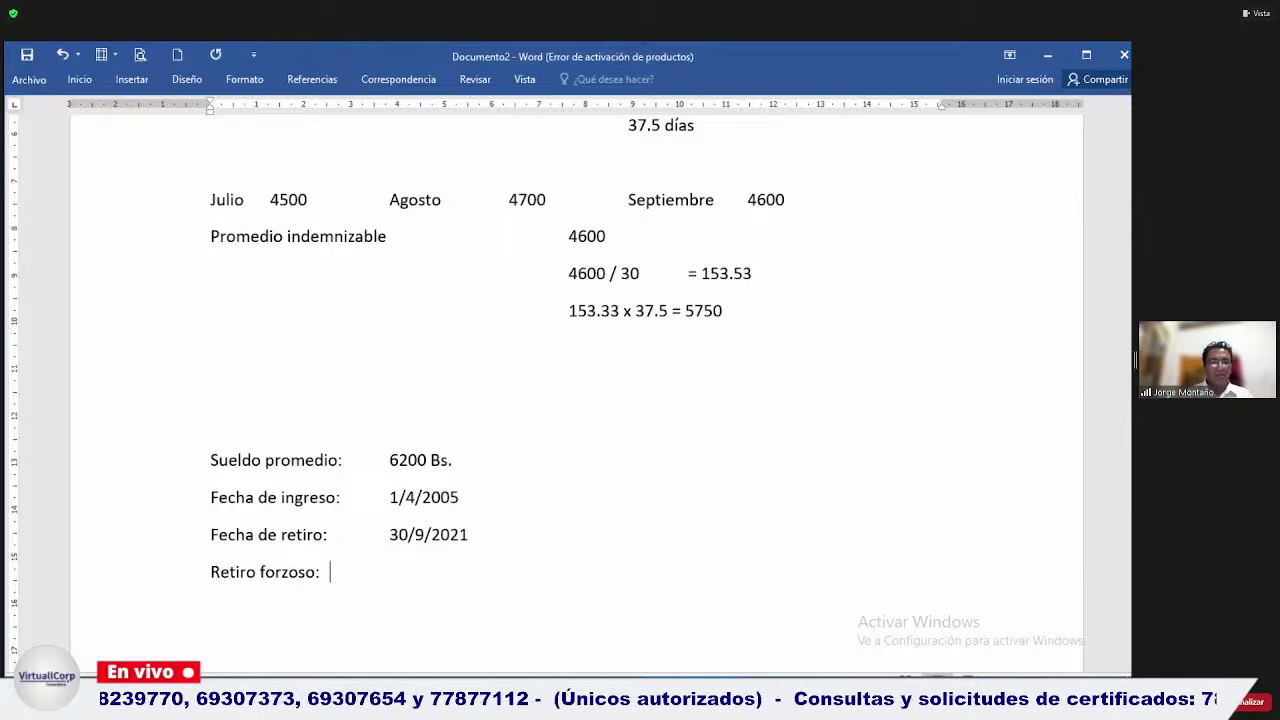
pyautogui.press('Tab')
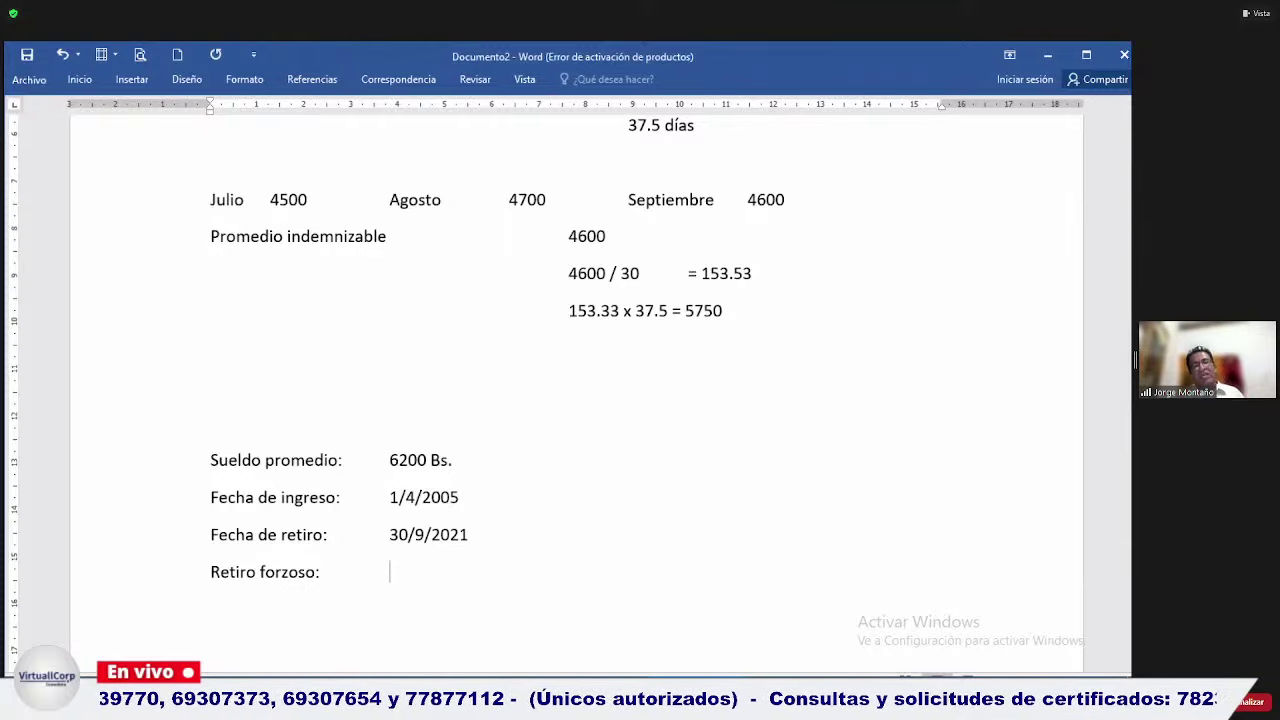
pyautogui.press('Return')
# Add the line Vacaciones pendientes: with the period 2018 - 2019 below Retiro forzoso.
pyautogui.write('Vac')
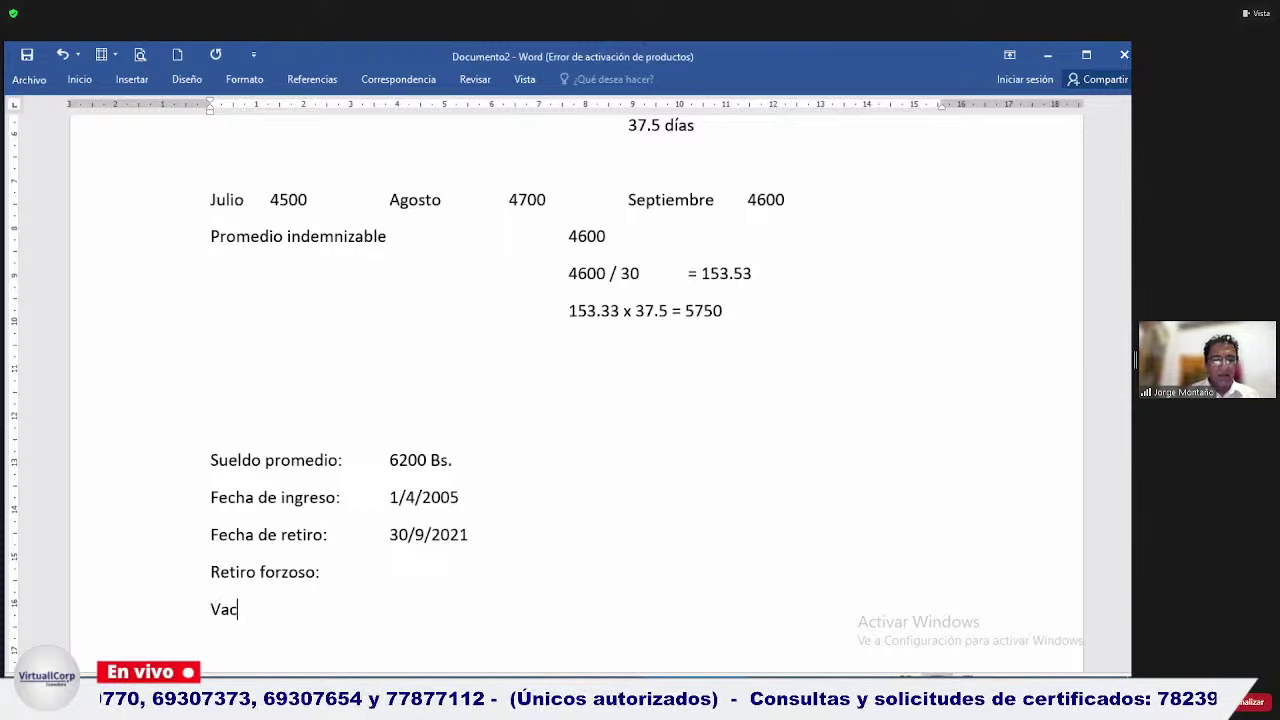
pyautogui.write('aciones pedi')
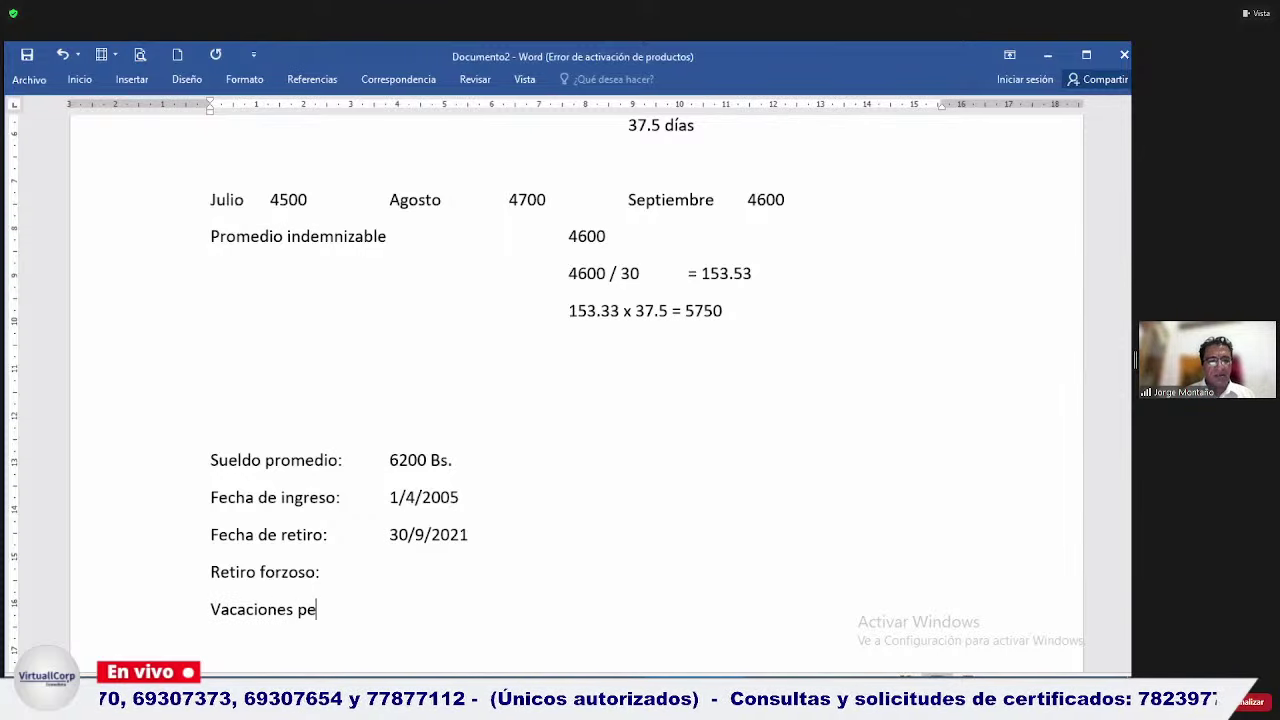
pyautogui.press('BackSpace')
pyautogui.press('BackSpace')
pyautogui.write('ndientes')
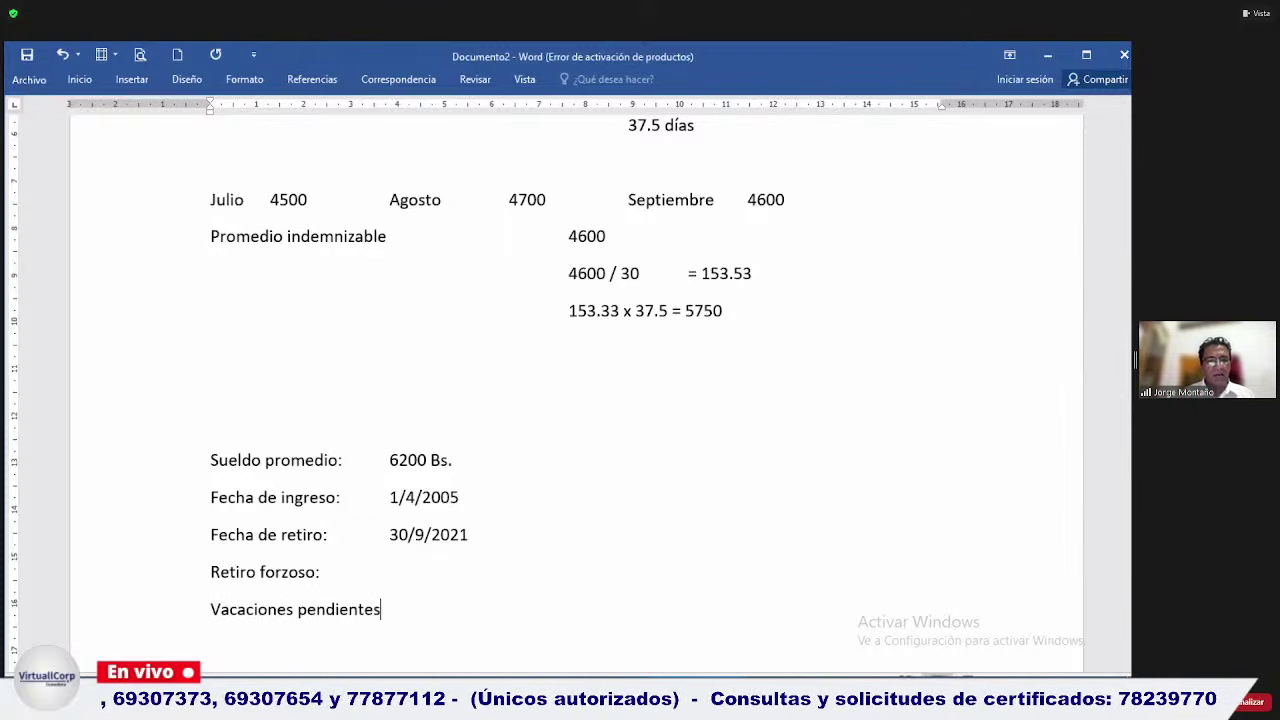
pyautogui.write(':')
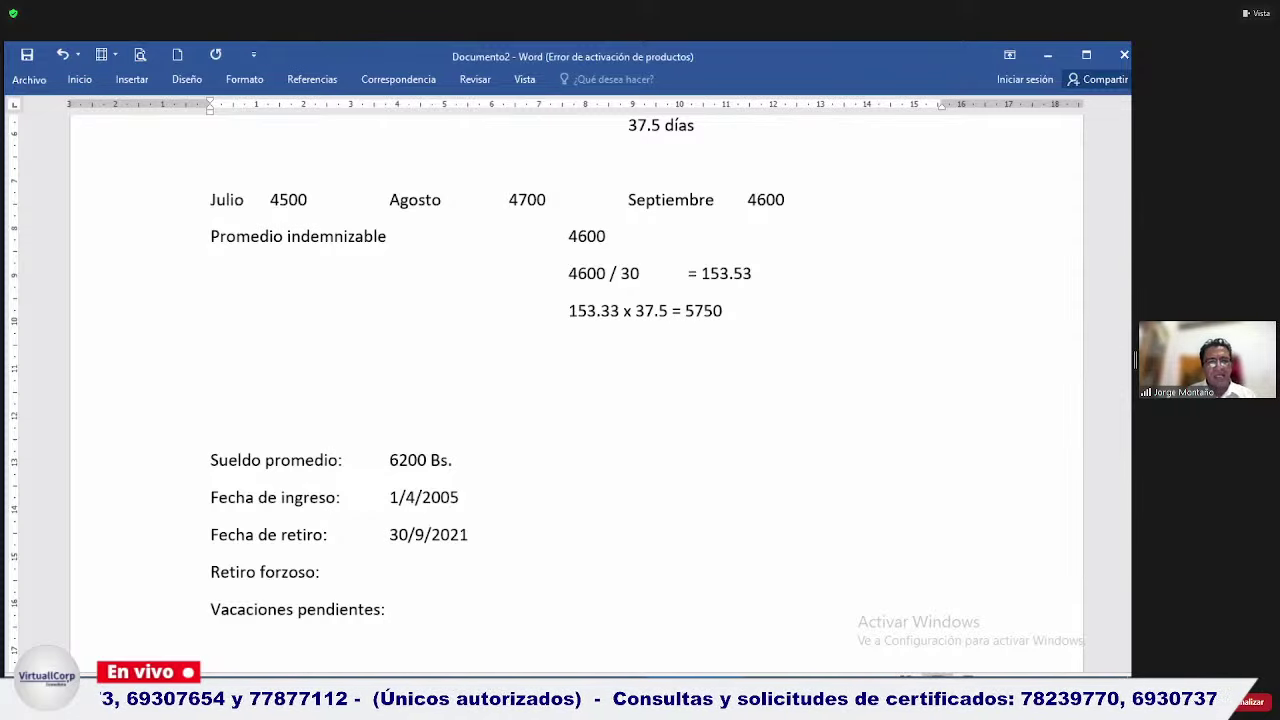
pyautogui.write('20')
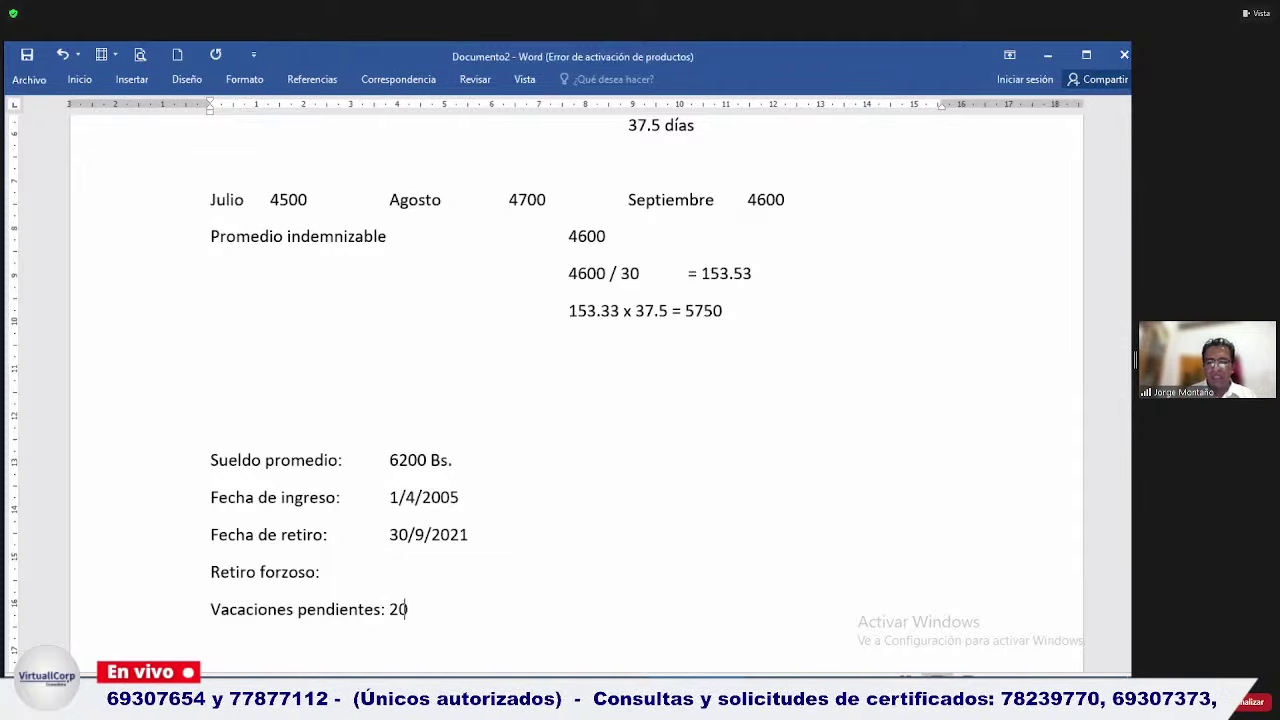
pyautogui.write('18 - 2')
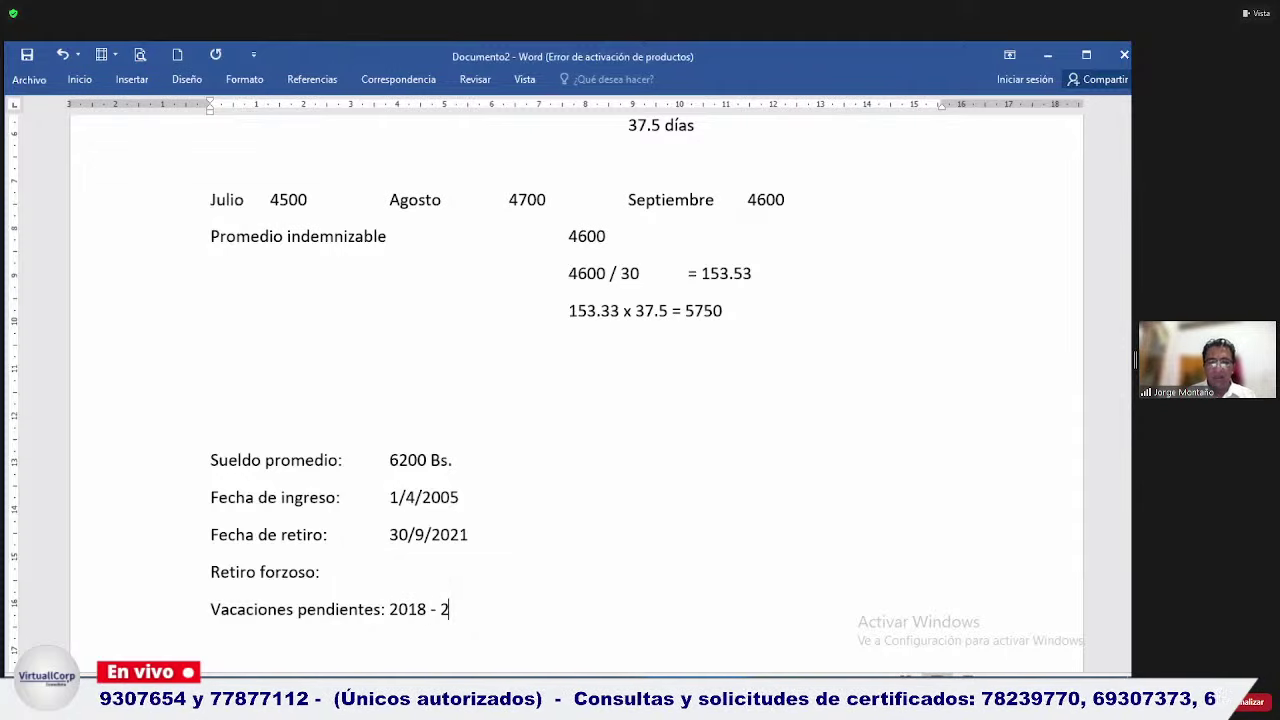
pyautogui.write('019')
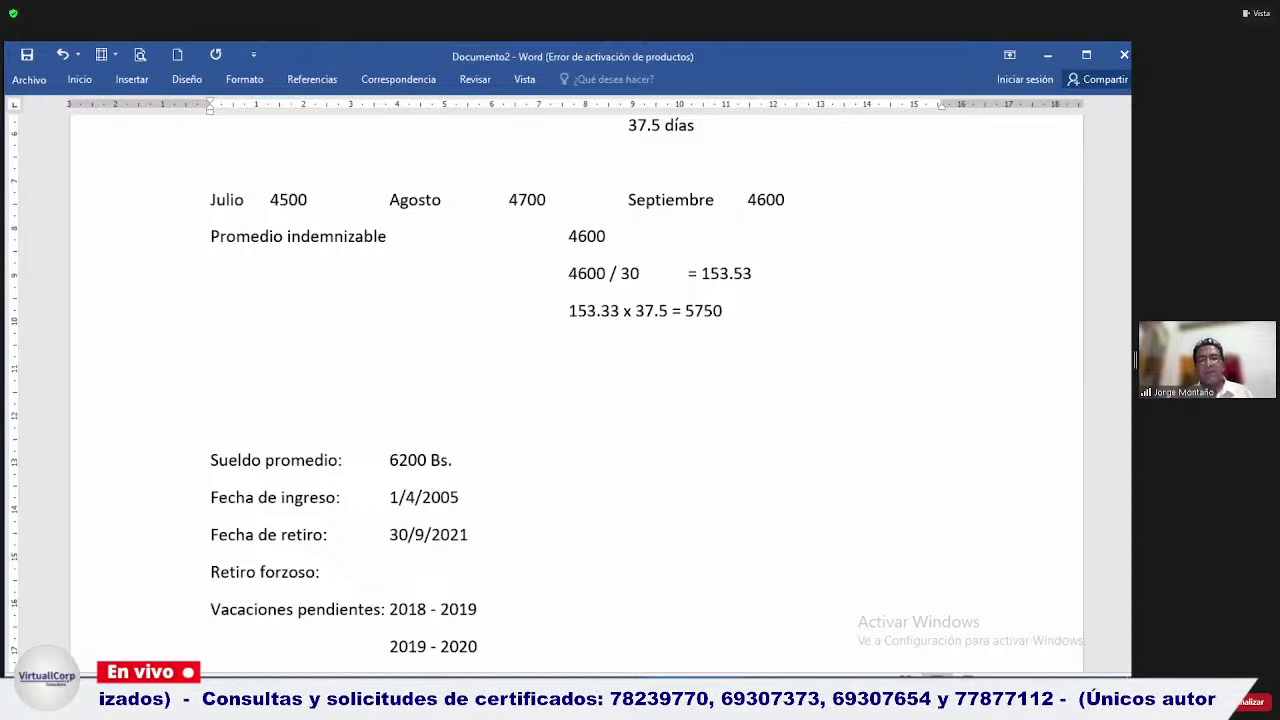
# Add the pending vacation period 2020 – 2021 below 2019 – 2020, aligned with the periods above.
pyautogui.press('Return')
pyautogui.press('Tab')
pyautogui.press('Tab')
pyautogui.press('Tab')
pyautogui.press('Tab')
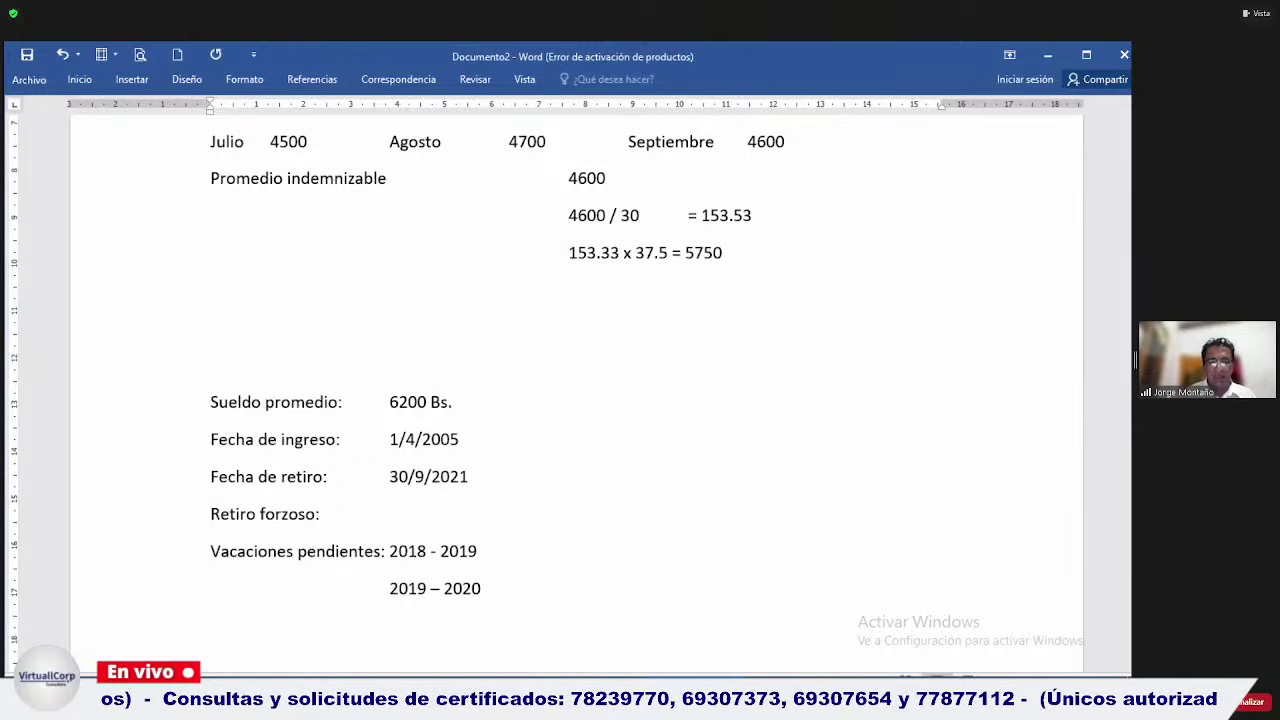
pyautogui.write('2020')
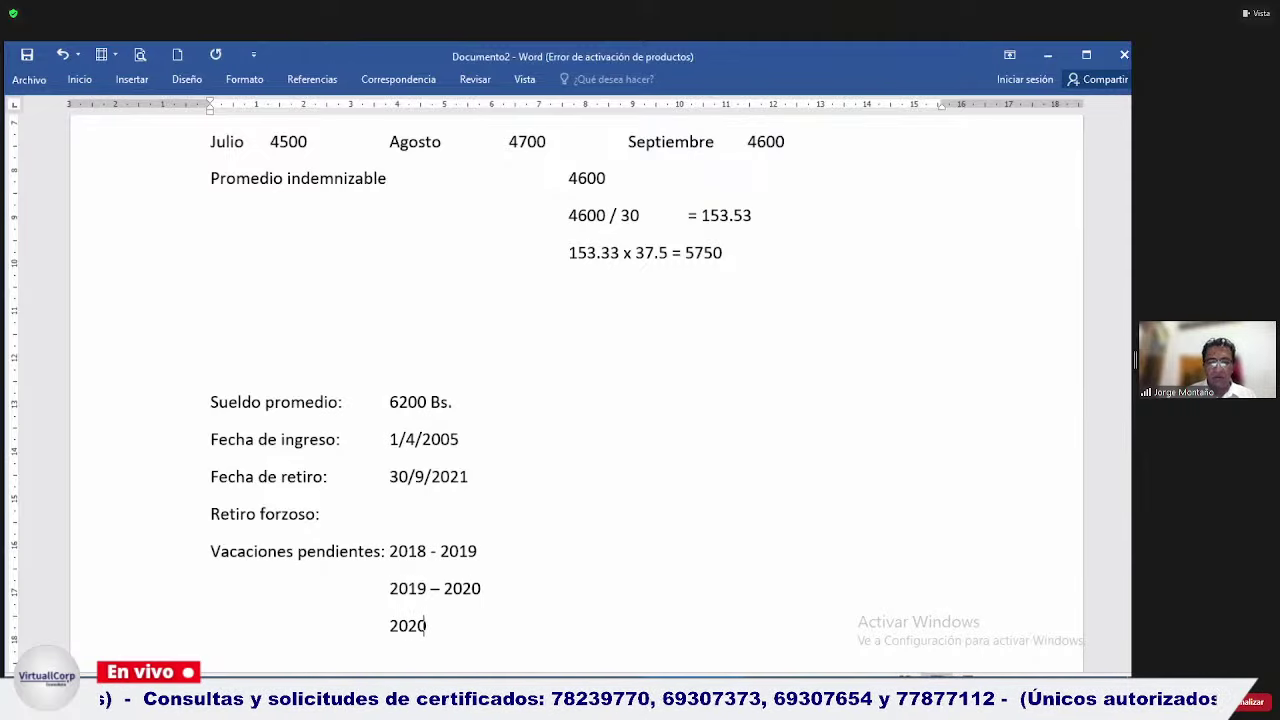
pyautogui.write(' - 2021')
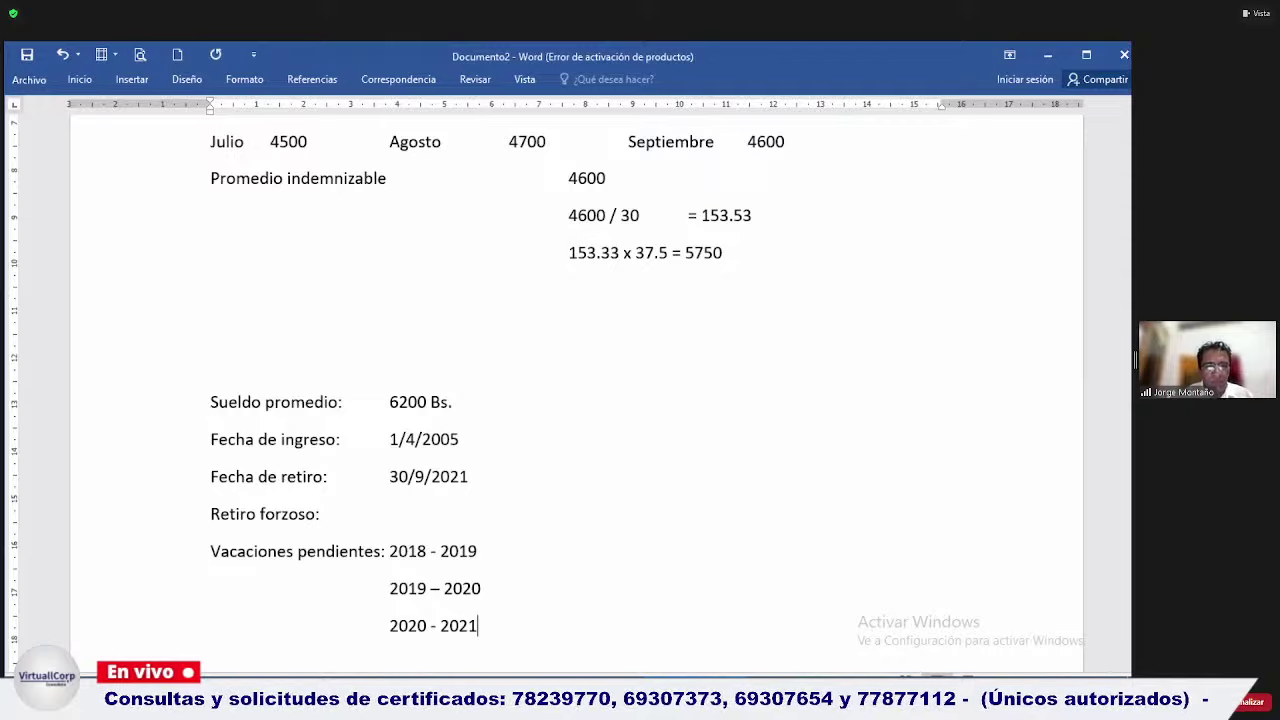
pyautogui.press('Return')
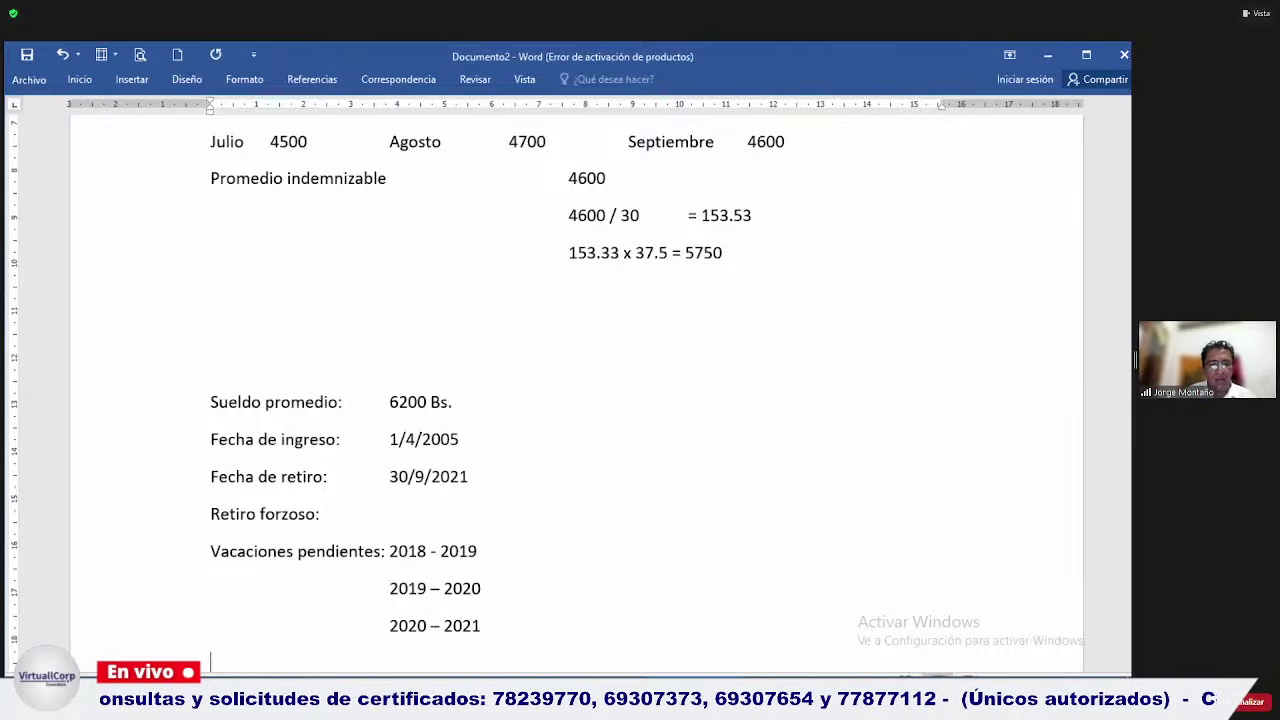
pyautogui.click(211, 588)
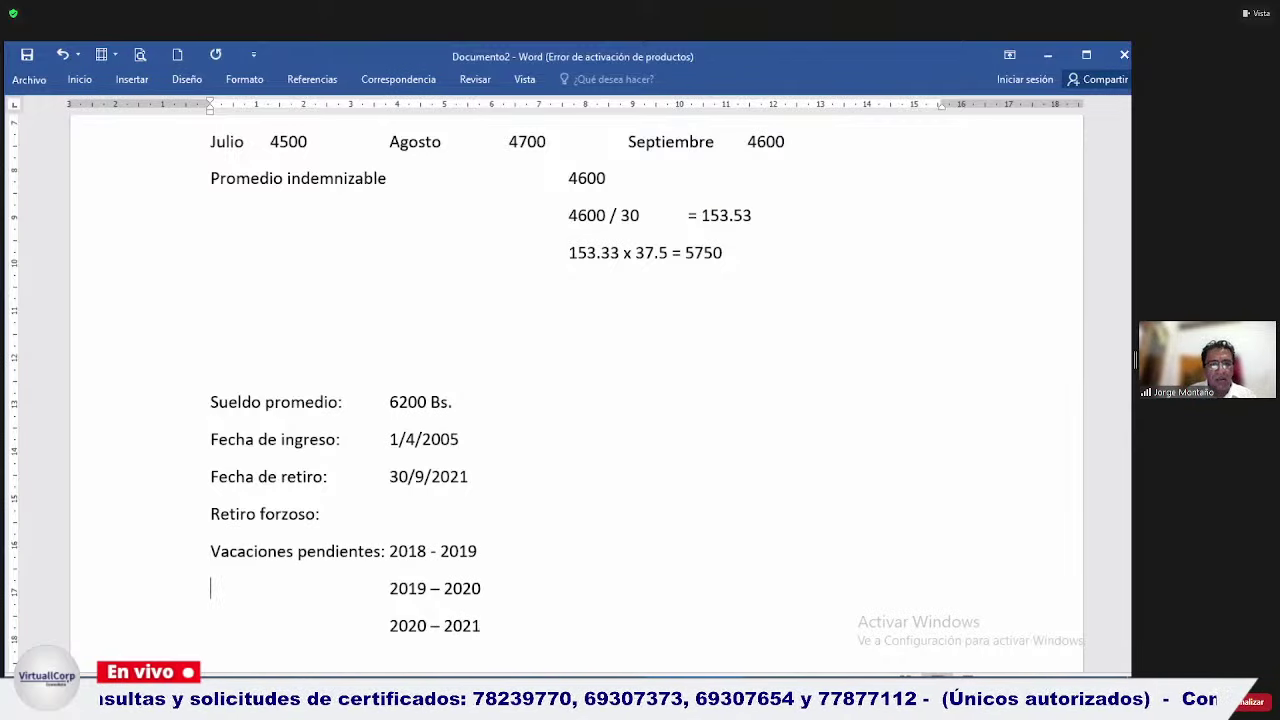
# Remove the pending period 2018 - 2019 and bring 2019 – 2020 onto the Vacaciones pendientes line, set apart from the label.
pyautogui.press('End')
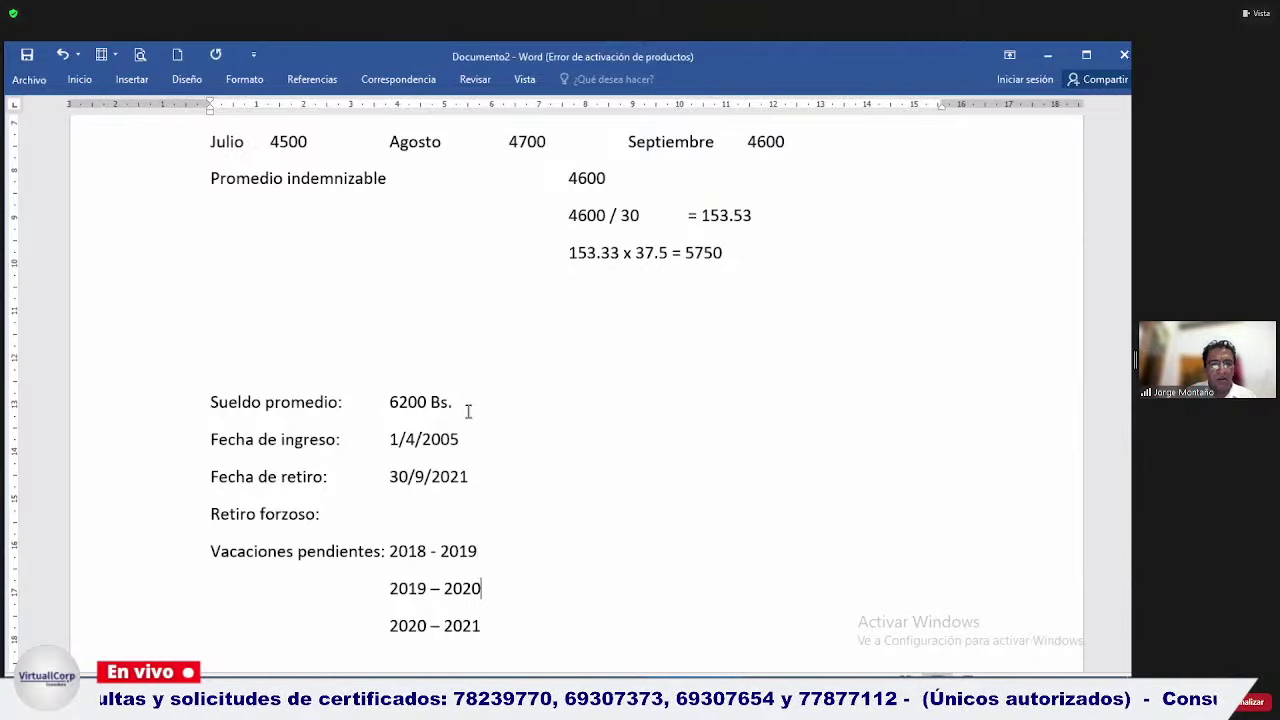
pyautogui.hotkey('shift', 'Up')
pyautogui.press('Up')
pyautogui.press('Down')
pyautogui.press('Down')
pyautogui.press('Home')
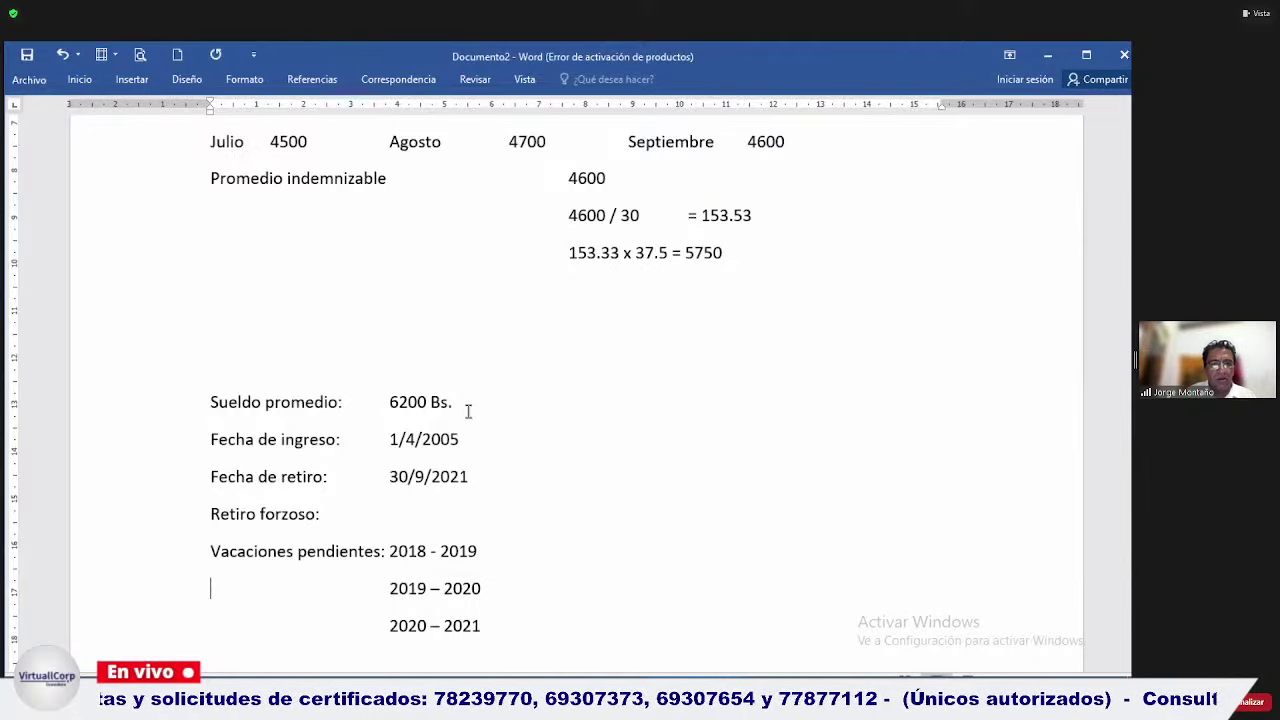
pyautogui.press('Right')
pyautogui.press('Right')
pyautogui.press('Right')
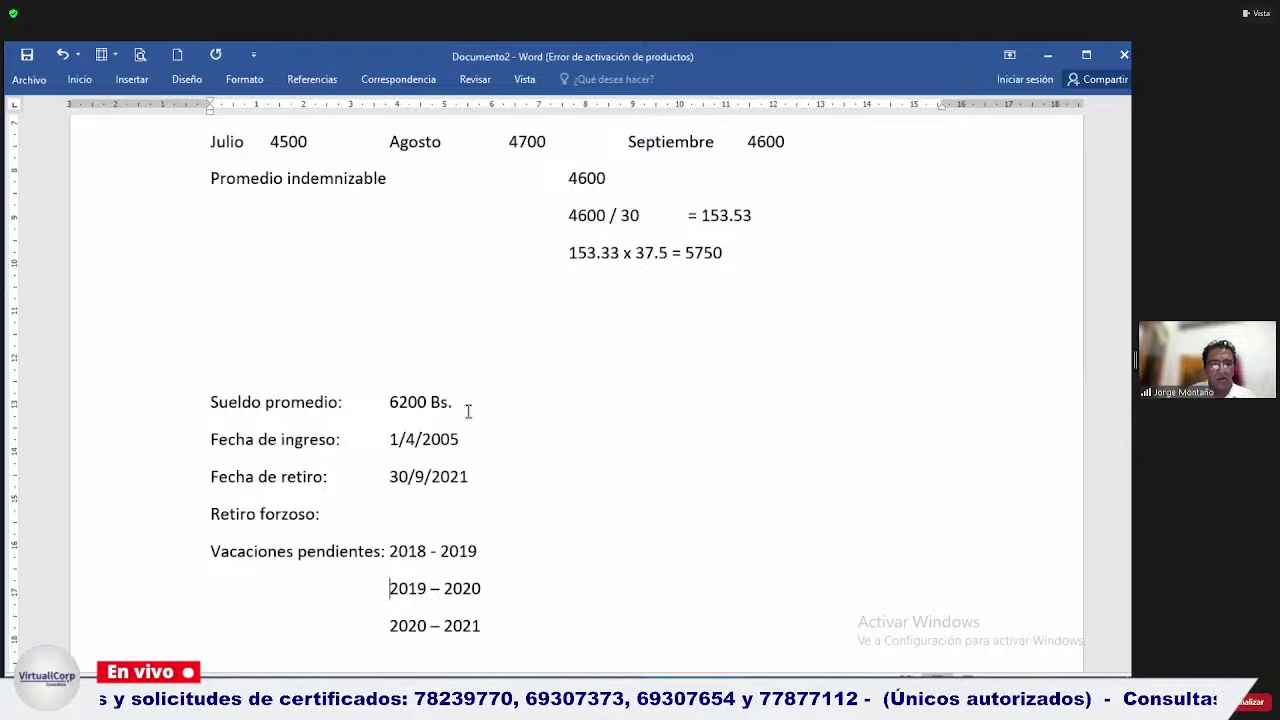
pyautogui.hotkey('shift', 'Up')
pyautogui.press('Delete')
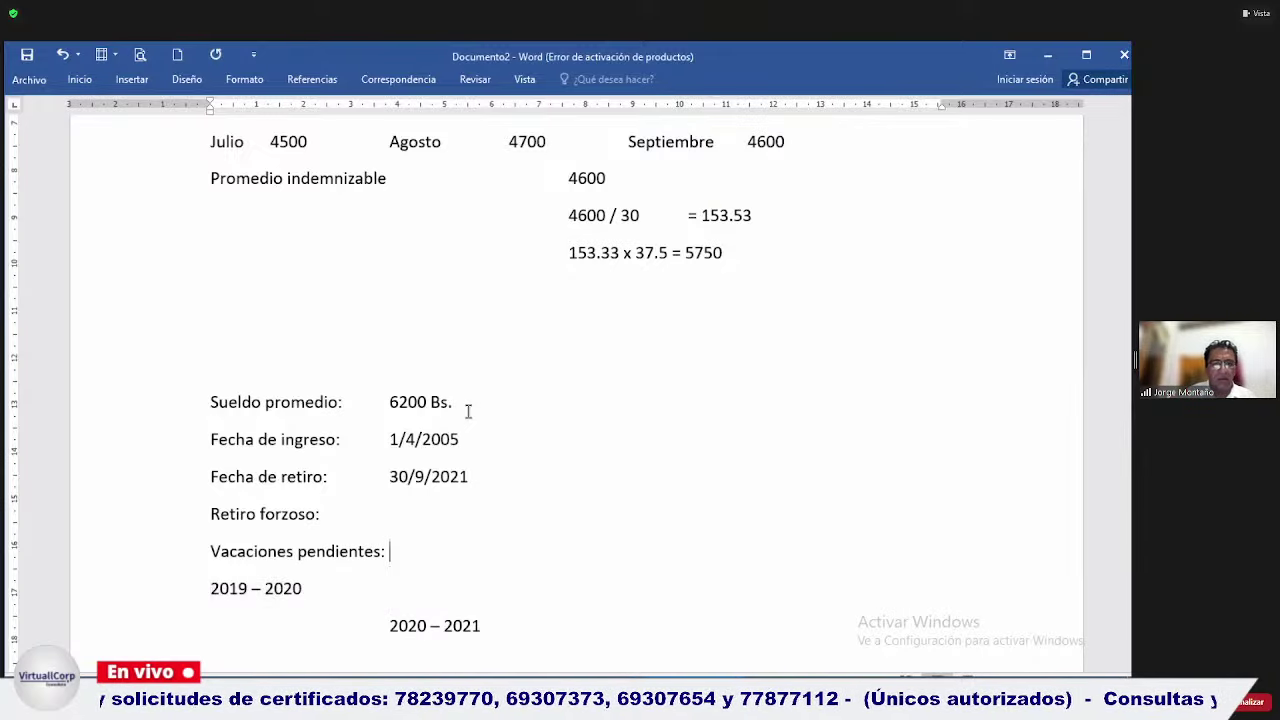
pyautogui.press('Delete')
pyautogui.press('Tab')
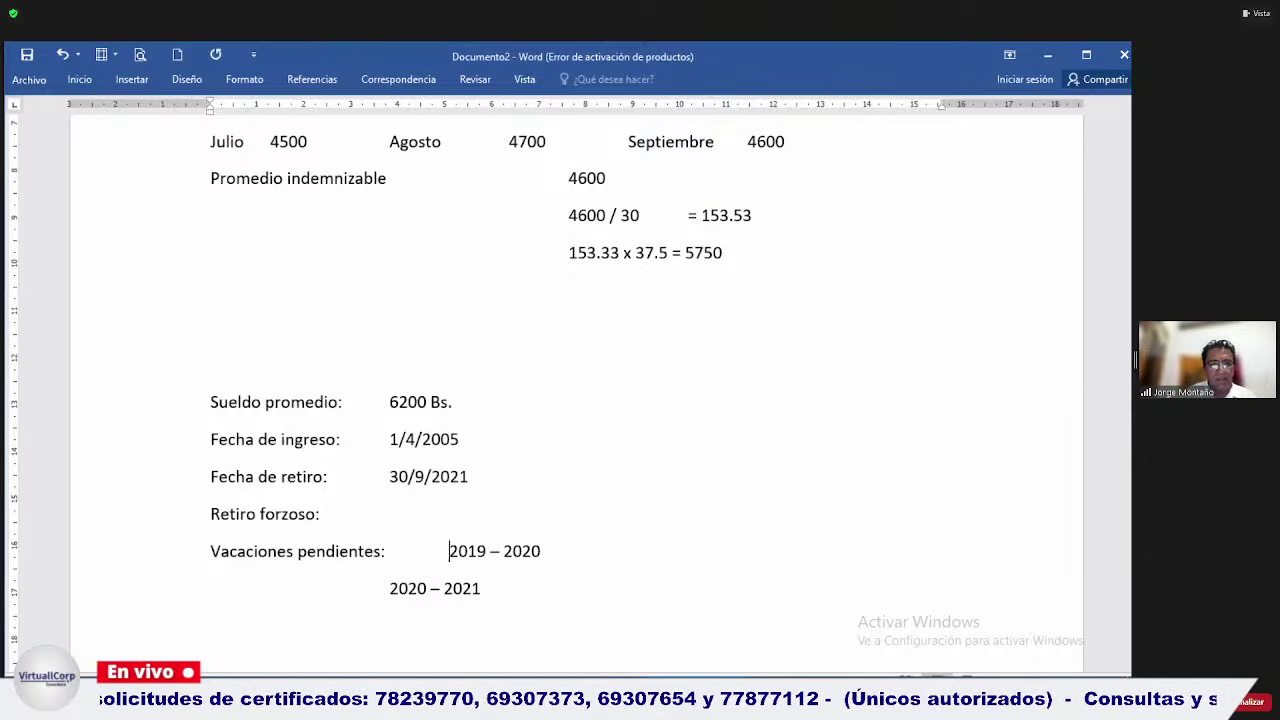
# Indent the 2020 – 2021 period further so that it lines up under 2019 – 2020.
pyautogui.press('Left')
pyautogui.press('Left')
pyautogui.press('Left')
pyautogui.press('Left')
pyautogui.press('Left')
pyautogui.press('Left')
pyautogui.press('Left')
pyautogui.press('Left')
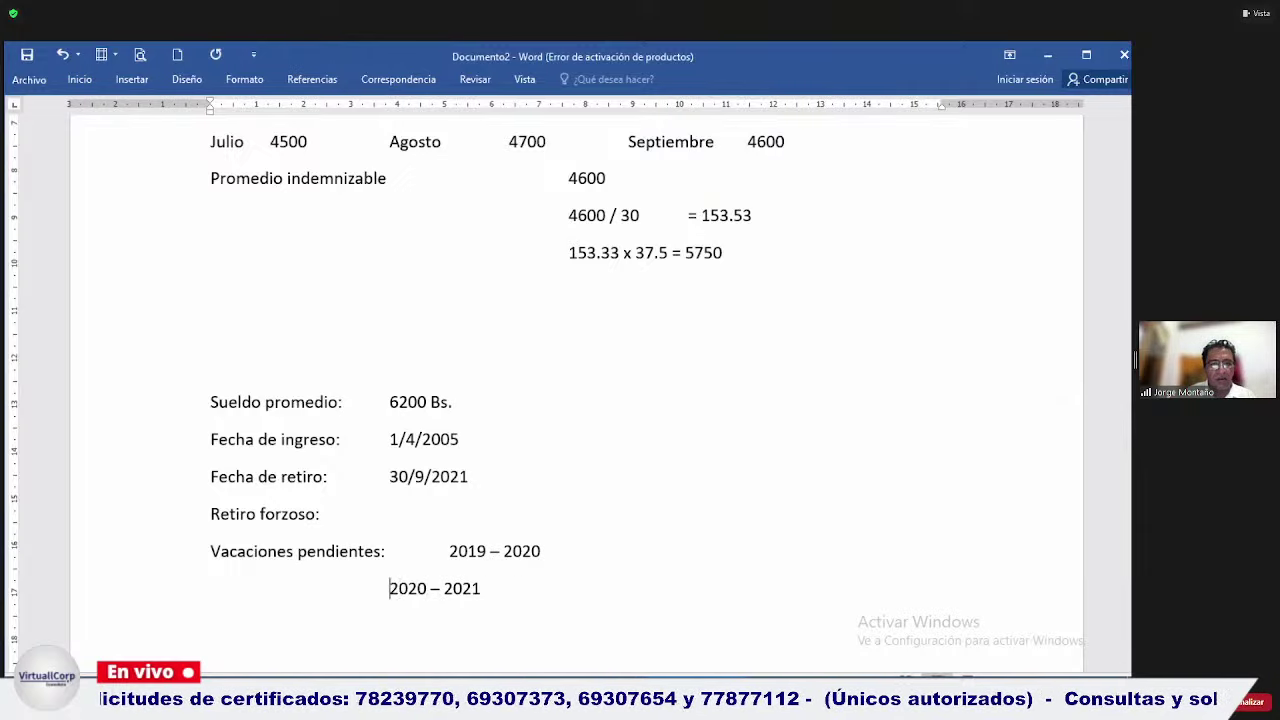
pyautogui.press('Tab')
pyautogui.press('Right')
pyautogui.press('Right')
pyautogui.press('Right')
pyautogui.press('Right')
pyautogui.press('Home')
pyautogui.press('Right')
pyautogui.press('Right')
pyautogui.press('Right')
pyautogui.press('Right')
pyautogui.press('Right')
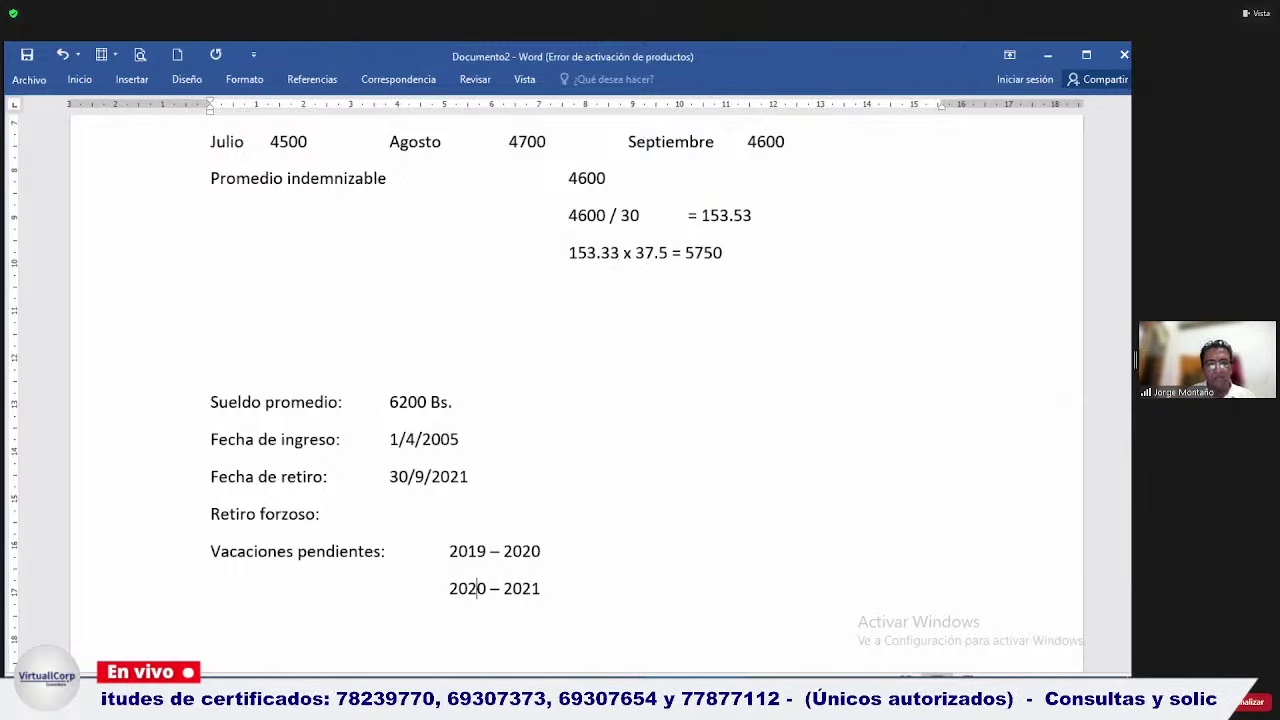
pyautogui.press('Right')
pyautogui.press('Right')
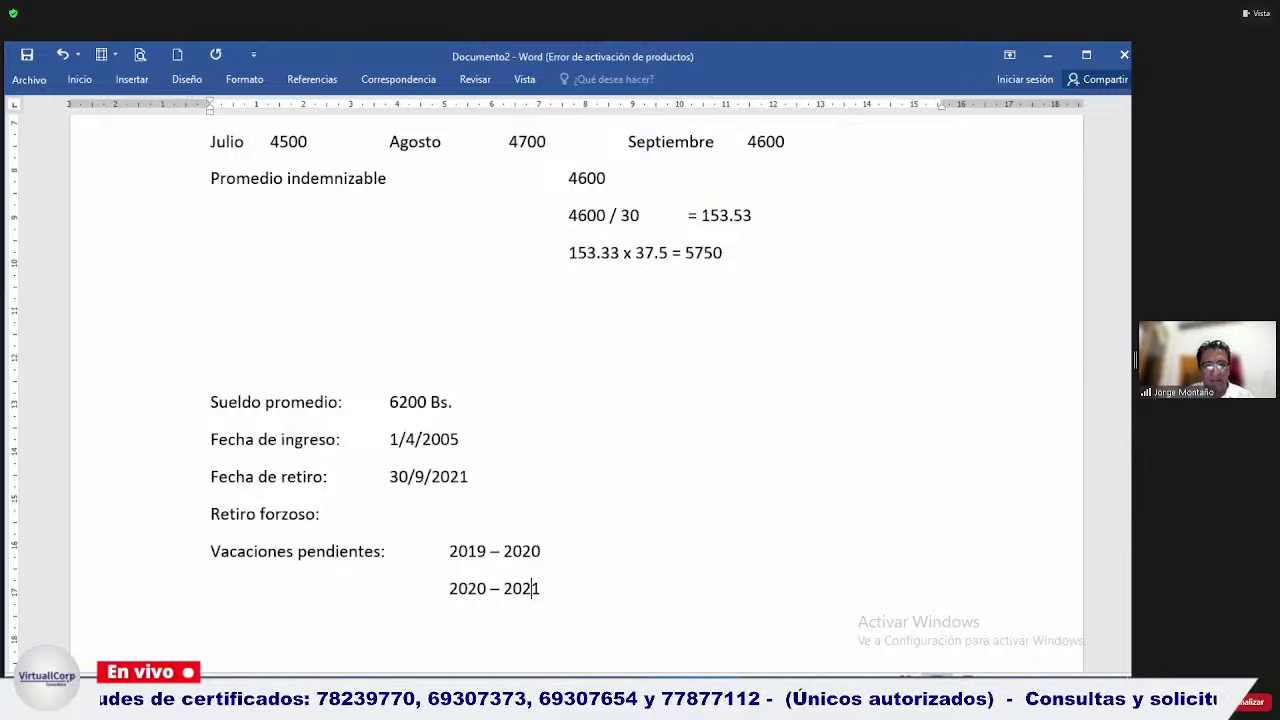
pyautogui.press('Right')
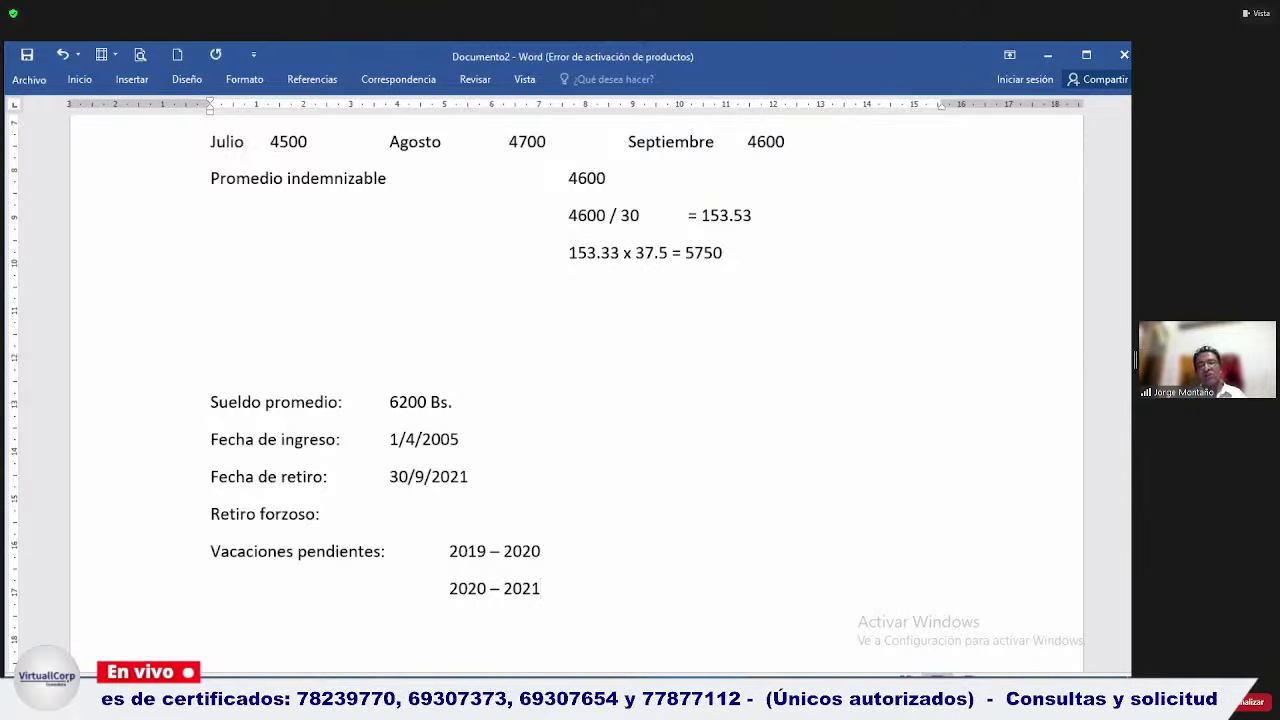
pyautogui.press('Up')
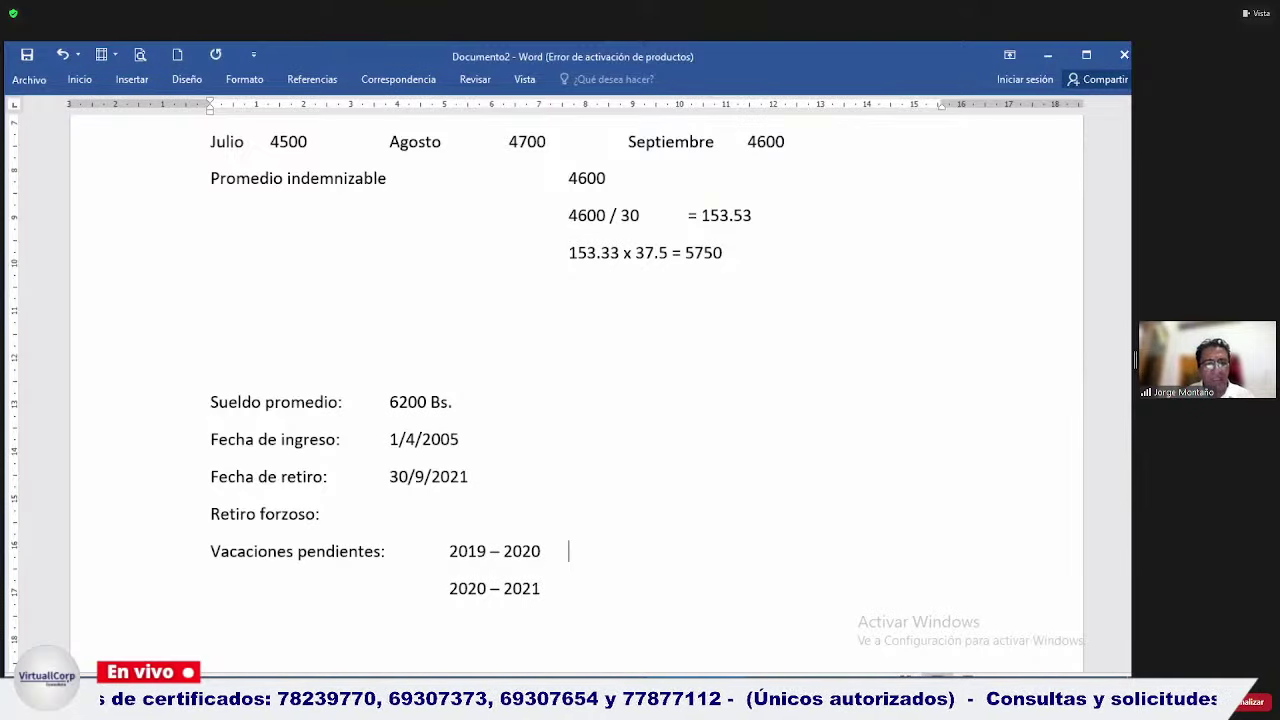
# Insert the line Años de trabajo: between Fecha de retiro and Retiro forzoso.
pyautogui.click(470, 477)
pyautogui.press('Return')
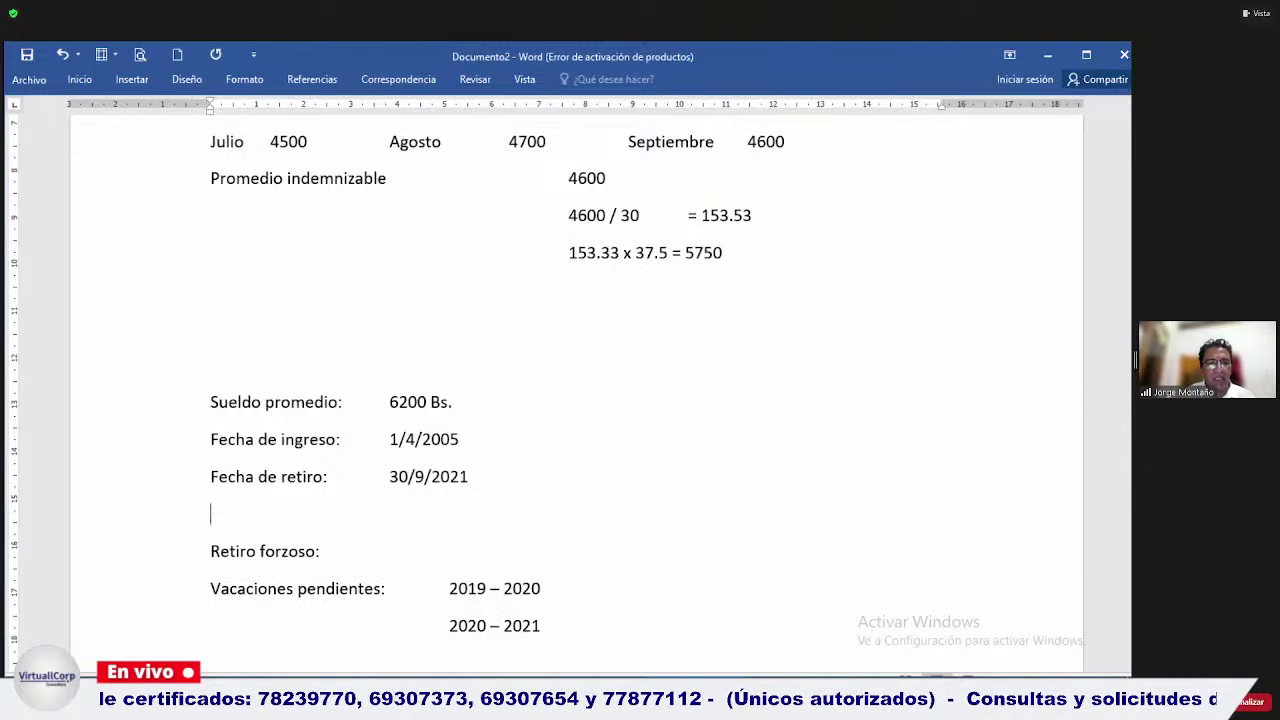
pyautogui.write('A;')
pyautogui.press('BackSpace')
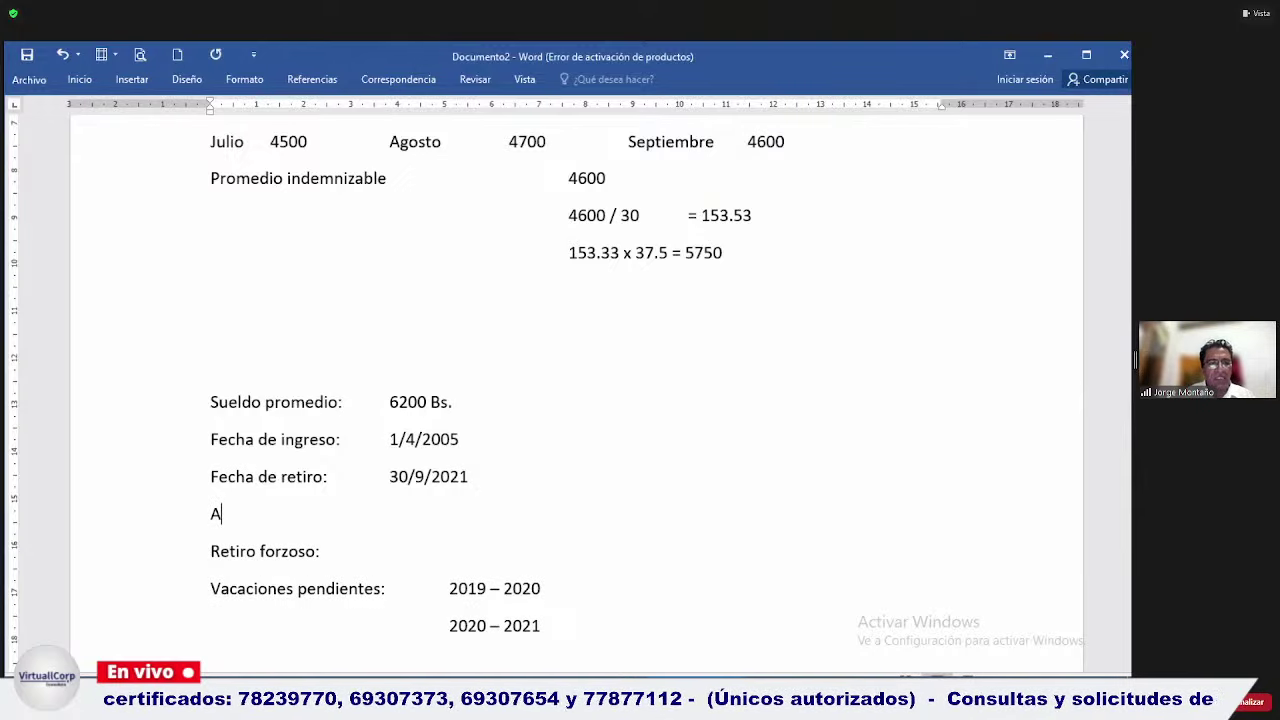
pyautogui.write(';')
pyautogui.press('BackSpace')
pyautogui.write('ños de trabako')
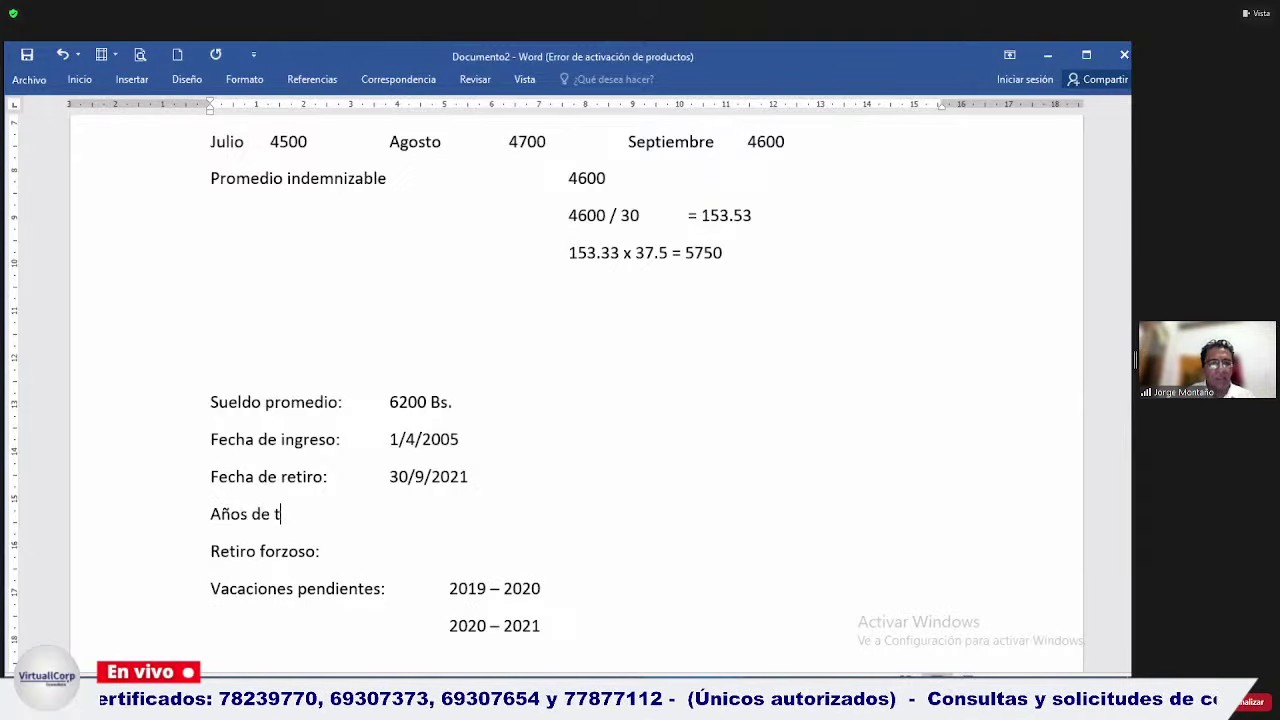
pyautogui.press('BackSpace')
pyautogui.press('BackSpace')
pyautogui.write('jo:')
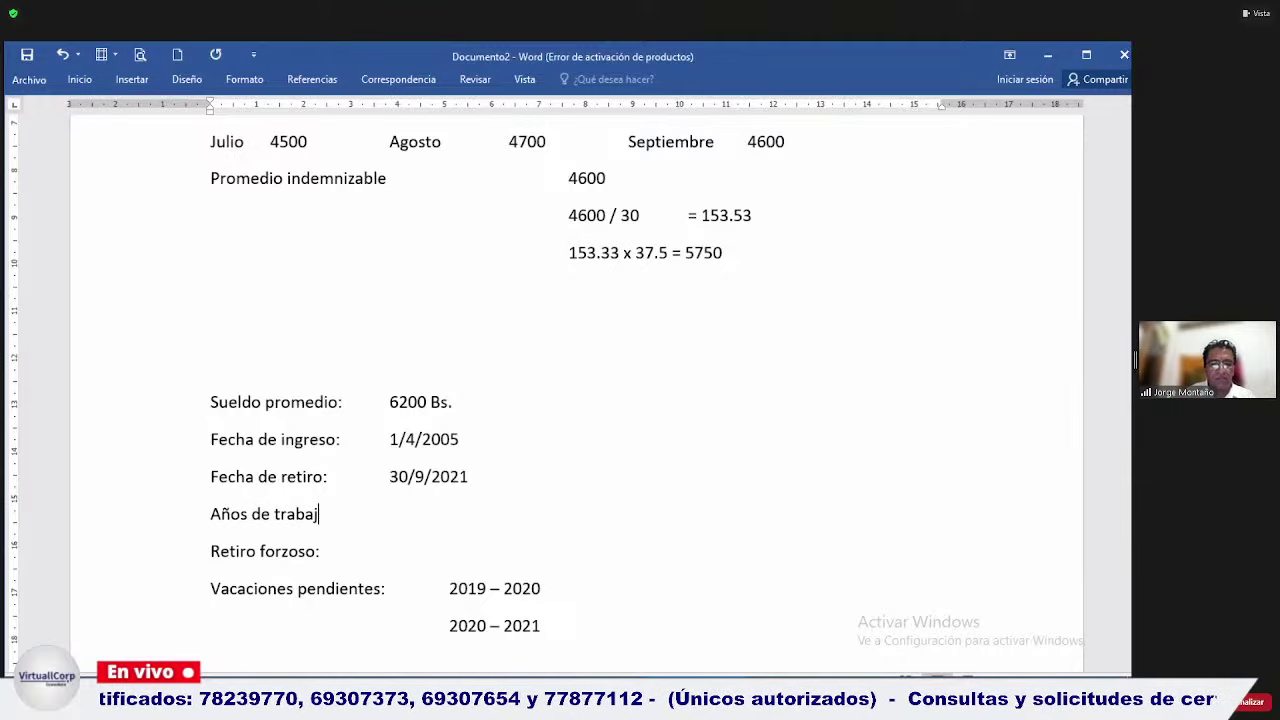
# Enter 16 años 6 meses as the Años de trabajo value, aligned with the dates above.
pyautogui.press('Tab')
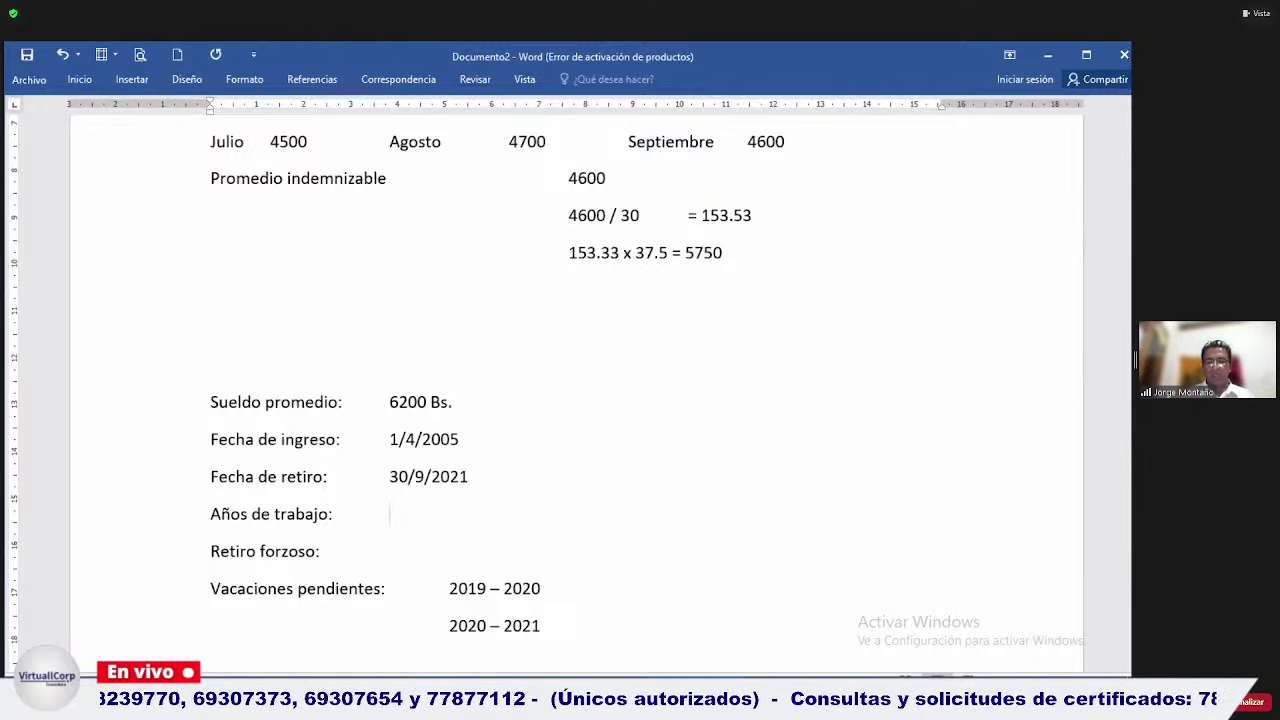
pyautogui.write('165')
pyautogui.press('BackSpace')
pyautogui.press('BackSpace')
pyautogui.write('años')
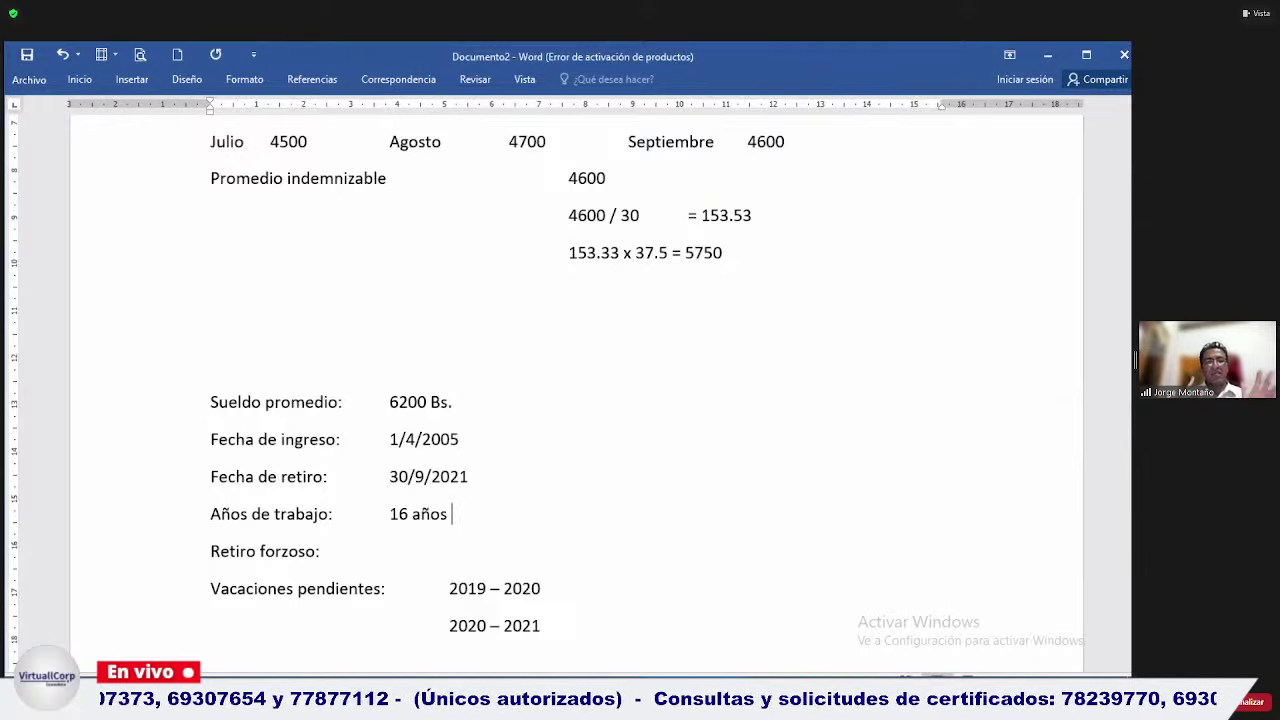
pyautogui.write('6 meses')
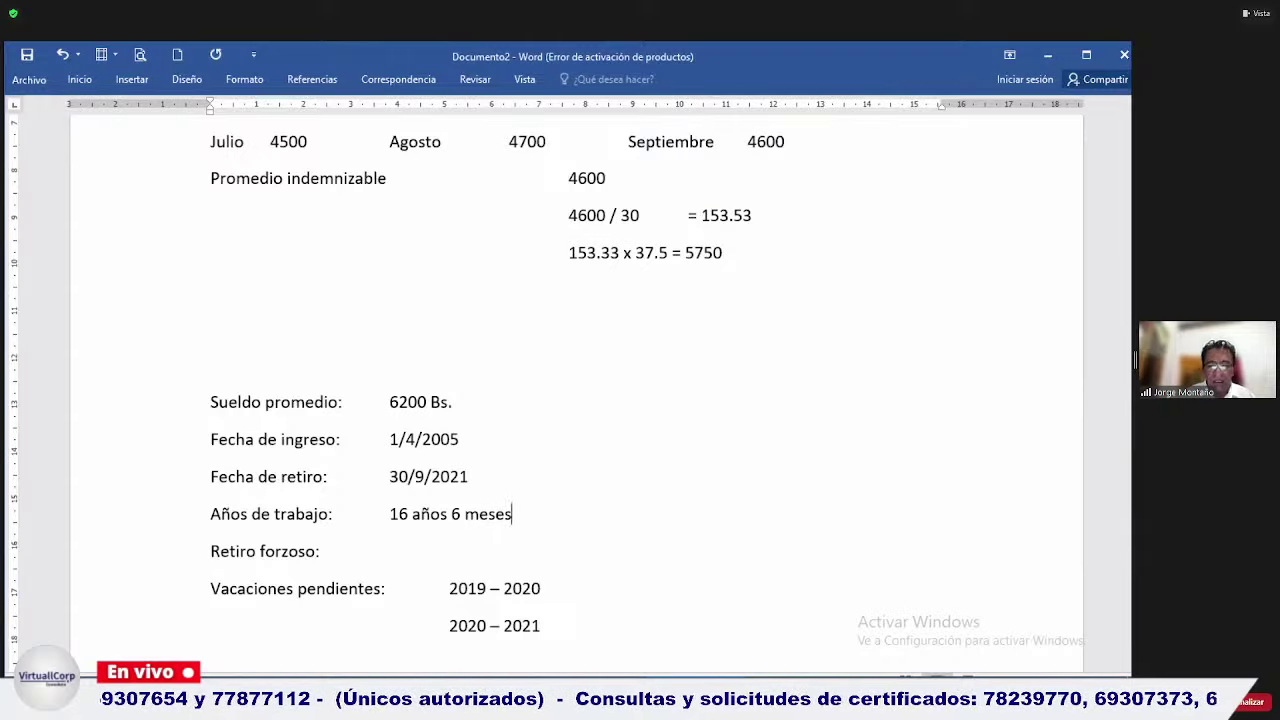
# Enter 15 días beside the 2019 – 2020 pending vacation period.
pyautogui.click(504, 625)
pyautogui.click(516, 588)
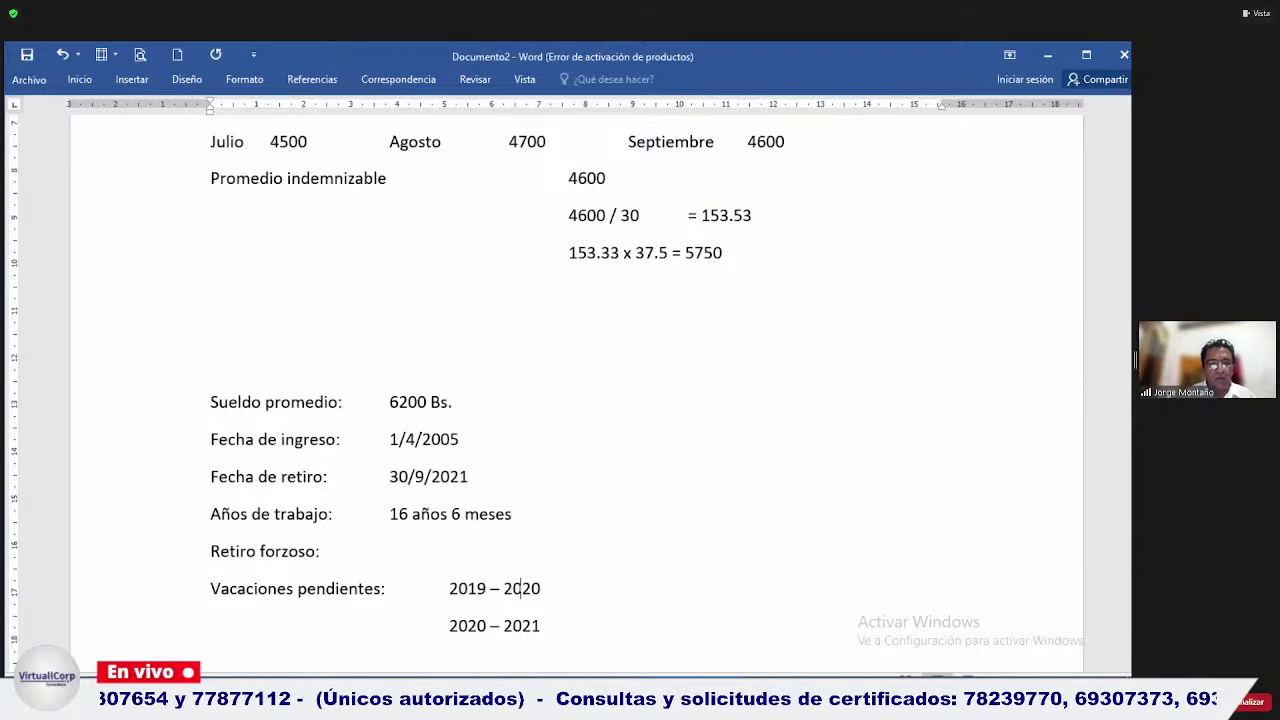
pyautogui.click(541, 588)
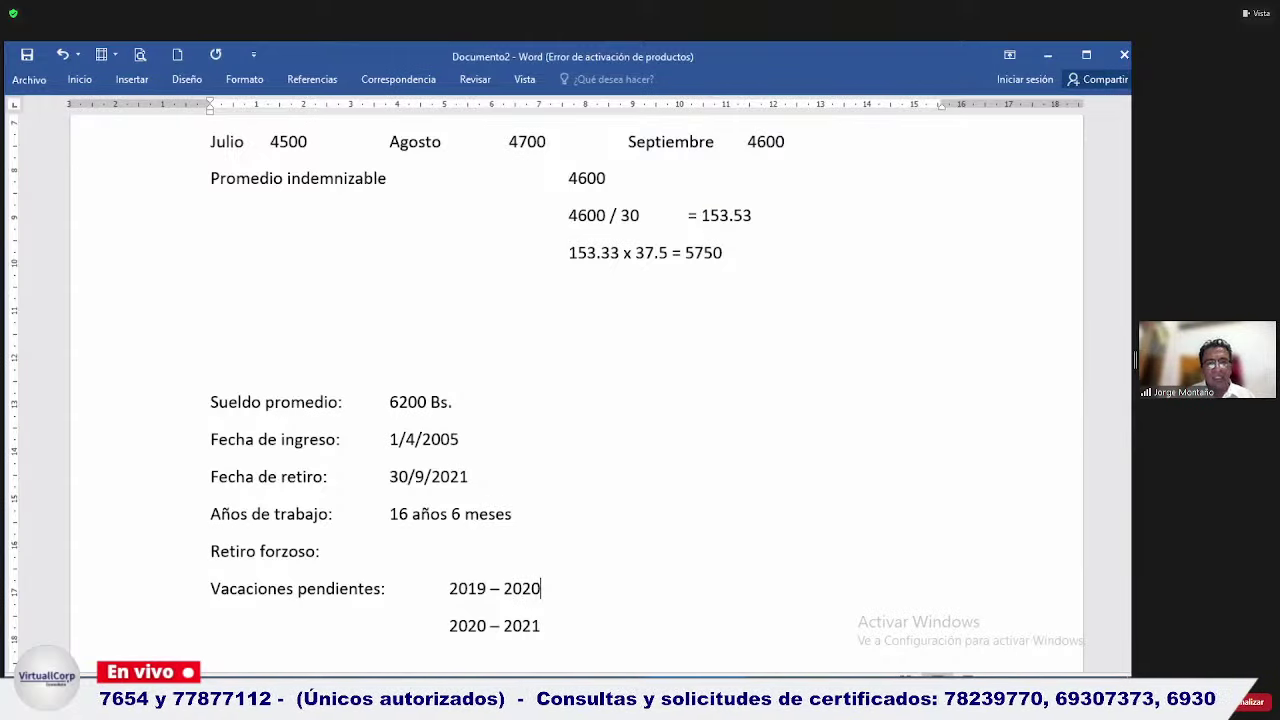
pyautogui.press('Tab')
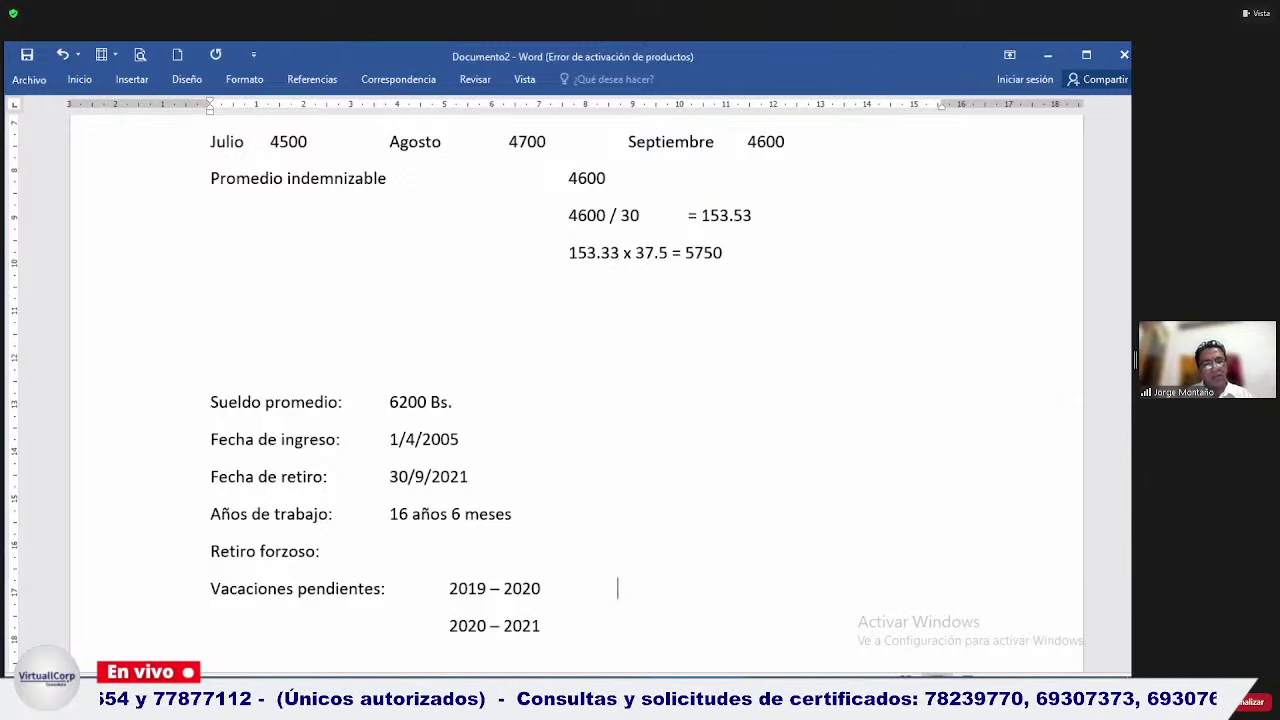
pyautogui.scroll(-1, 570, 383)
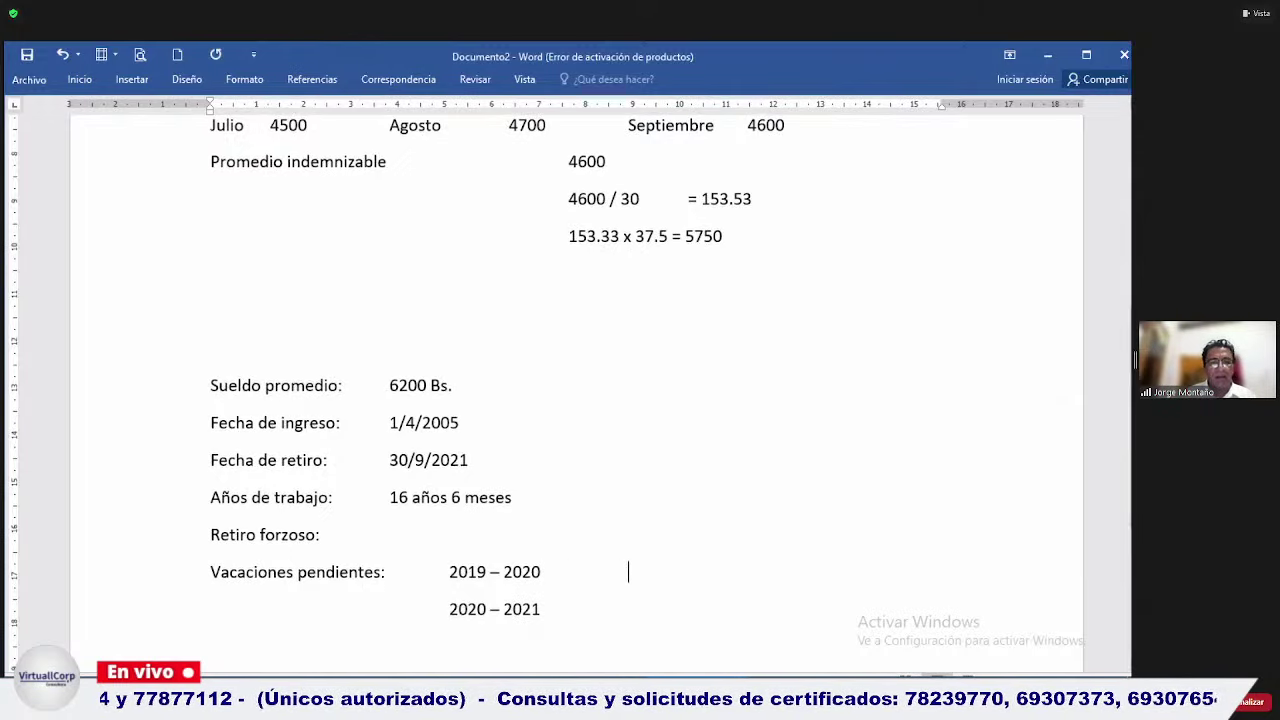
pyautogui.write('15 días')
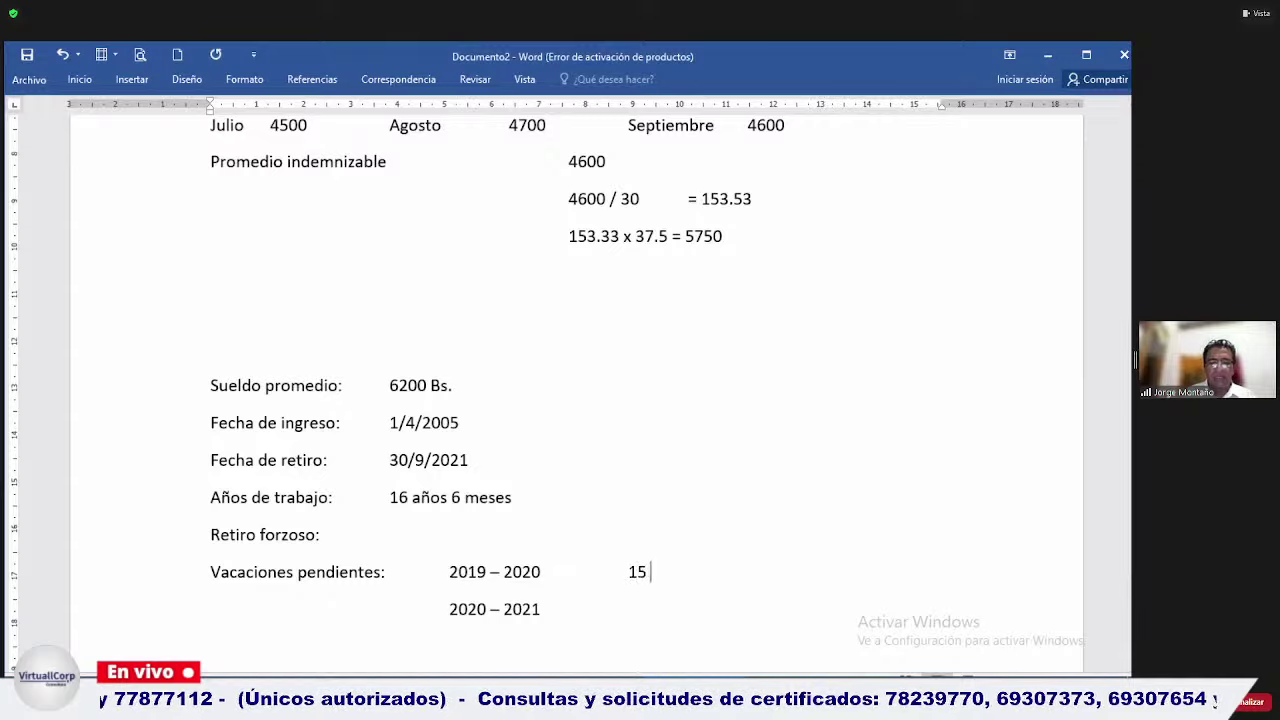
# Enter 30 días beside the 2020 – 2021 period and add the period 1/4/21 – 30/9/21 below it.
pyautogui.click(541, 609)
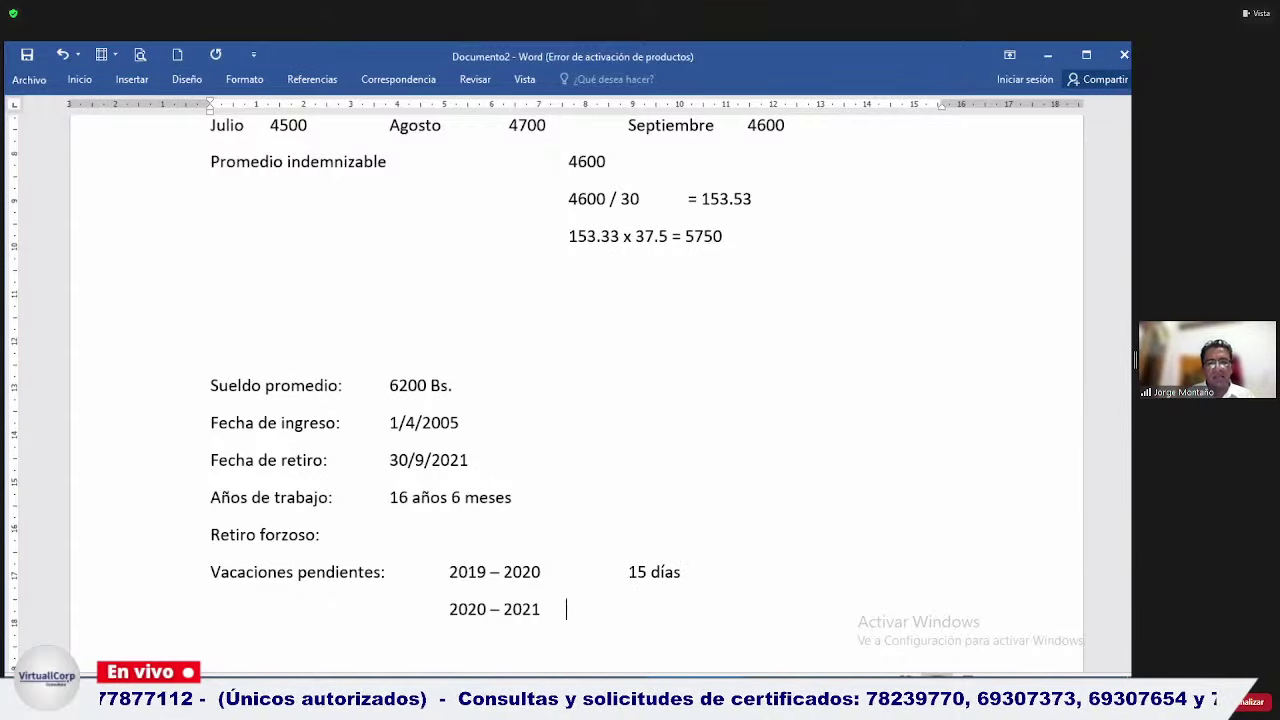
pyautogui.write('30 d')
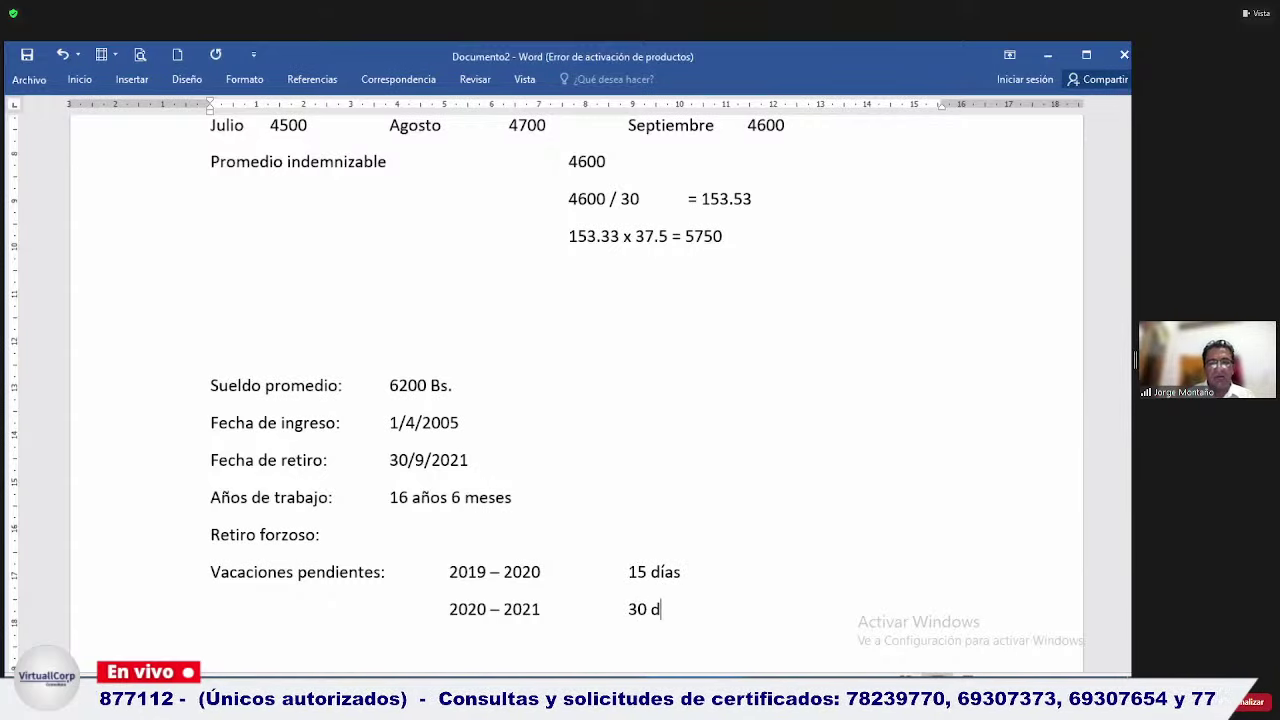
pyautogui.write('ías')
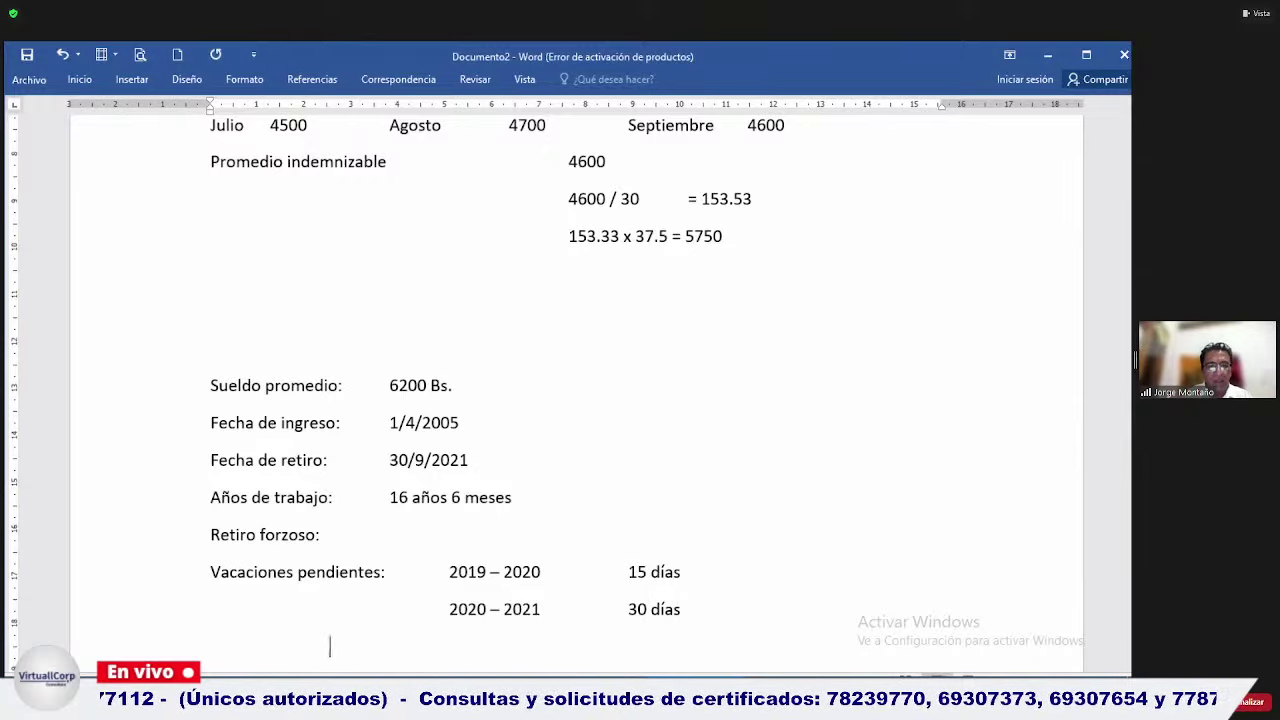
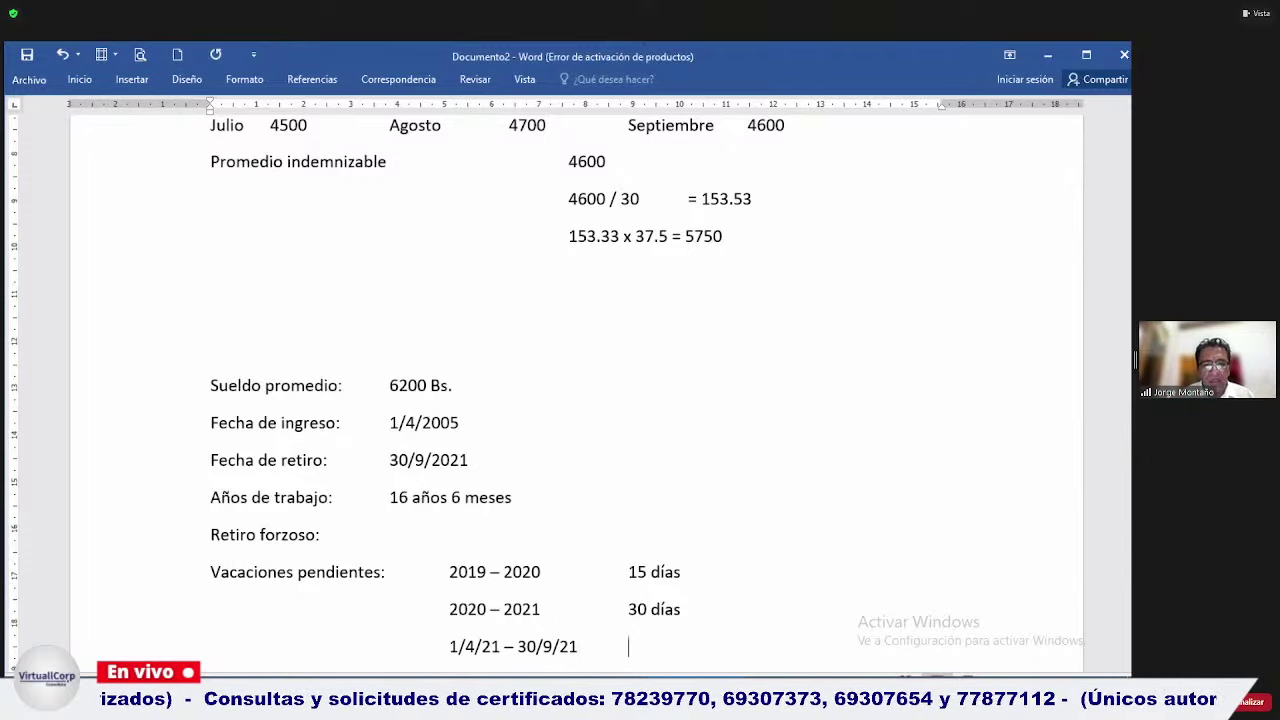
pyautogui.press('Up')
pyautogui.press('Up')
pyautogui.press('Up')
pyautogui.press('Up')
pyautogui.press('Up')
pyautogui.press('Up')
pyautogui.press('Up')
pyautogui.press('Up')
pyautogui.press('Up')
pyautogui.press('Up')
pyautogui.press('Up')
pyautogui.press('Up')
pyautogui.press('Up')
pyautogui.press('Up')
pyautogui.press('Up')
pyautogui.press('Up')
pyautogui.press('Up')
pyautogui.press('Up')
pyautogui.press('Up')
pyautogui.press('Up')
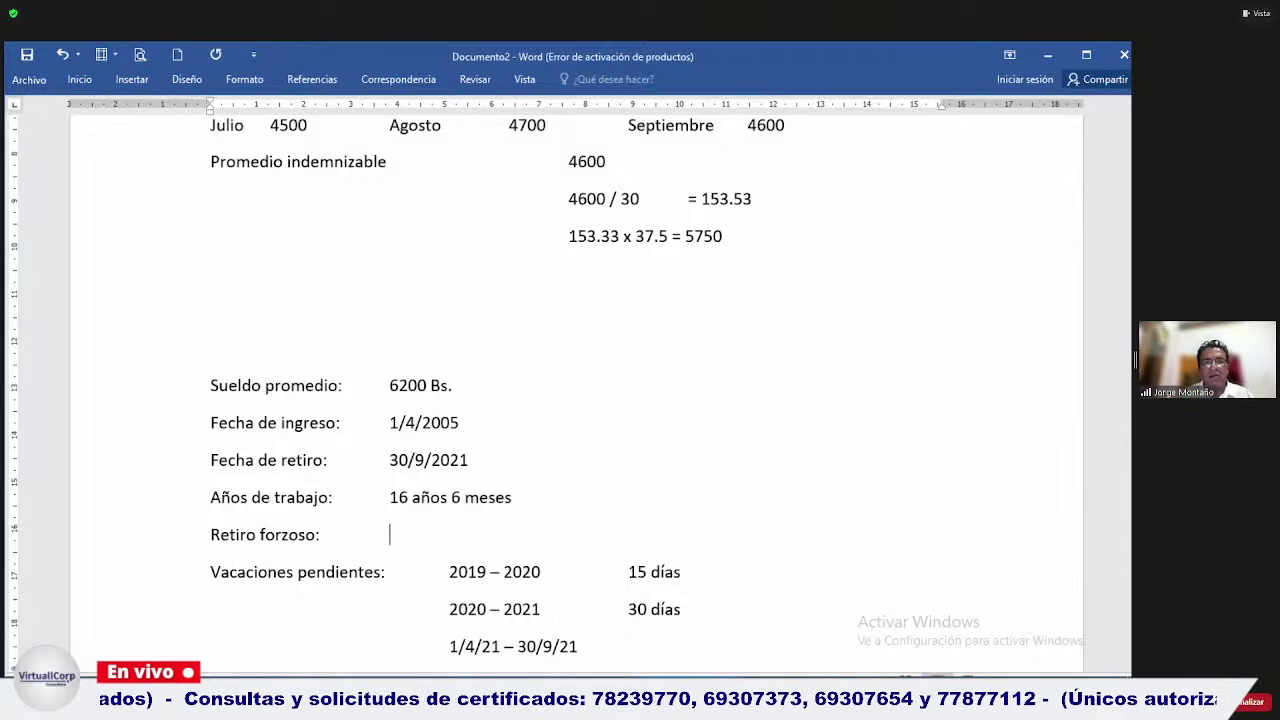
pyautogui.press('Down')
pyautogui.press('Down')
pyautogui.press('Down')
pyautogui.press('Down')
pyautogui.press('Down')
pyautogui.press('Down')
pyautogui.press('Down')
pyautogui.press('Down')
pyautogui.press('Down')
pyautogui.press('Down')
pyautogui.press('Down')
pyautogui.press('Down')
pyautogui.press('Down')
pyautogui.press('Down')
pyautogui.press('Down')
pyautogui.press('Down')
pyautogui.press('Down')
pyautogui.press('Down')
pyautogui.press('Down')
pyautogui.press('Down')
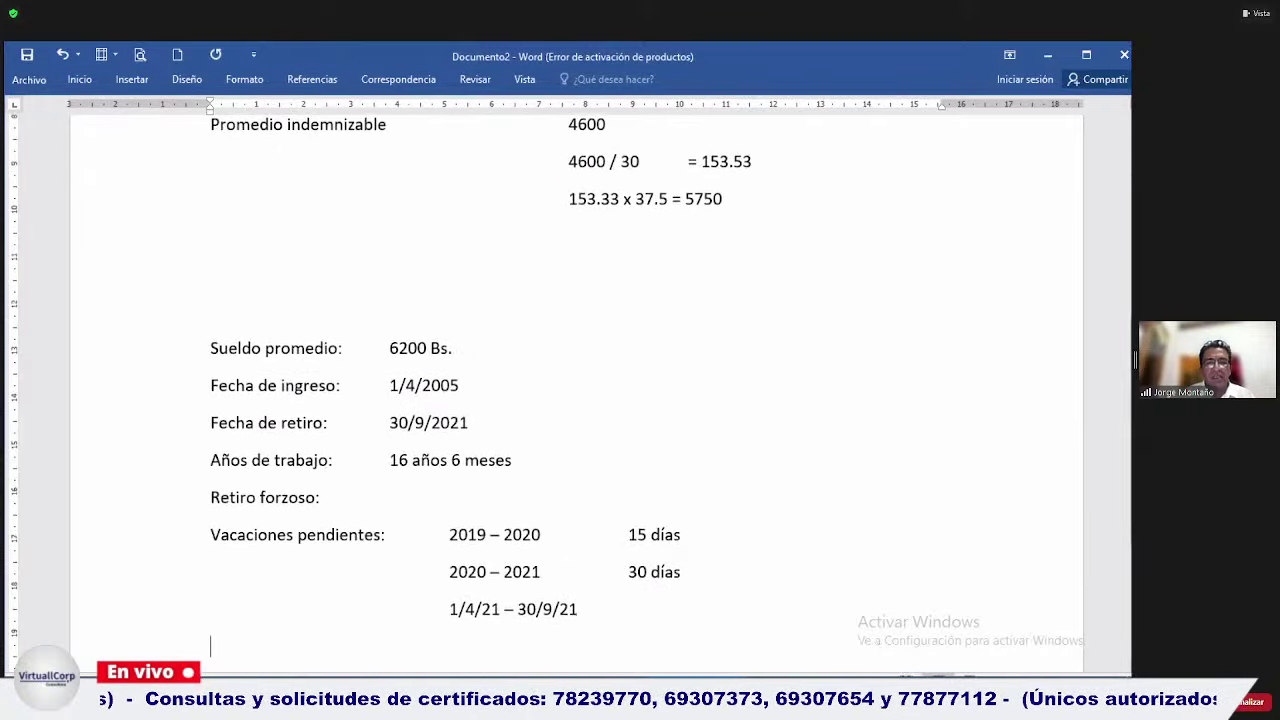
# Enter 15 días beside the 1/4/21 – 30/9/21 period, aligned with the day counts above.
pyautogui.click(628, 609)
pyautogui.write('1')
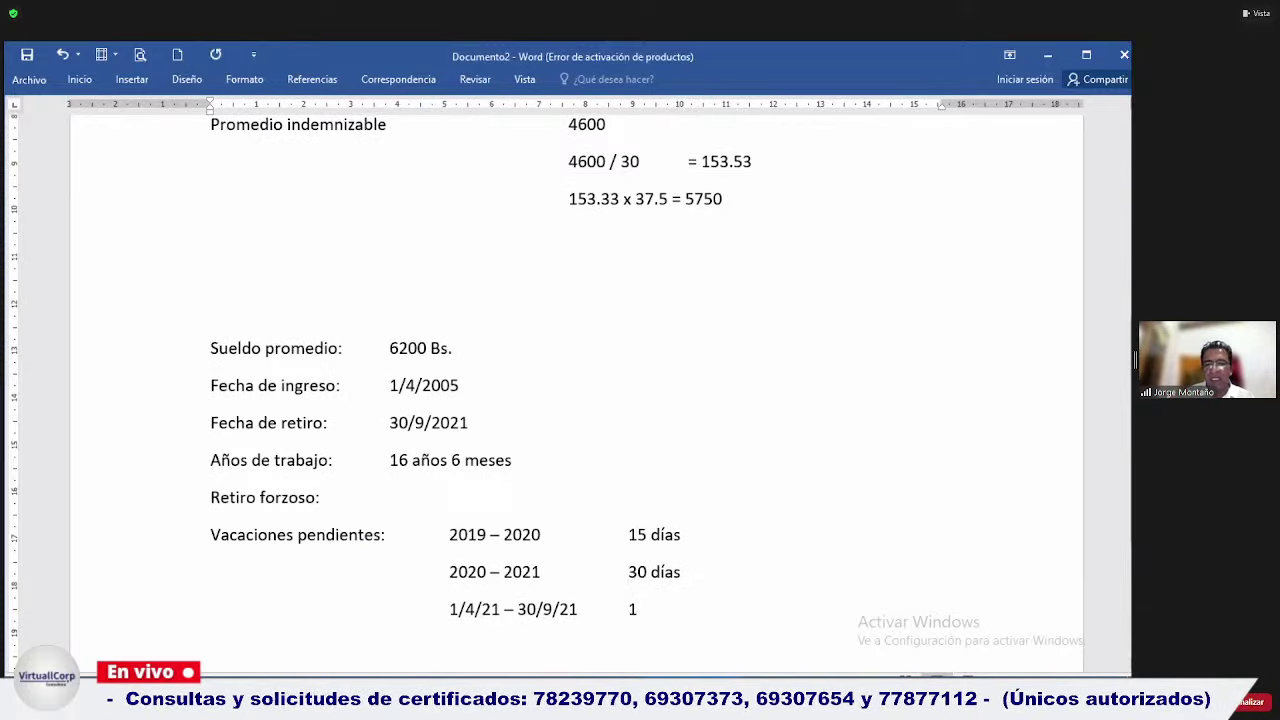
pyautogui.write('5 días')
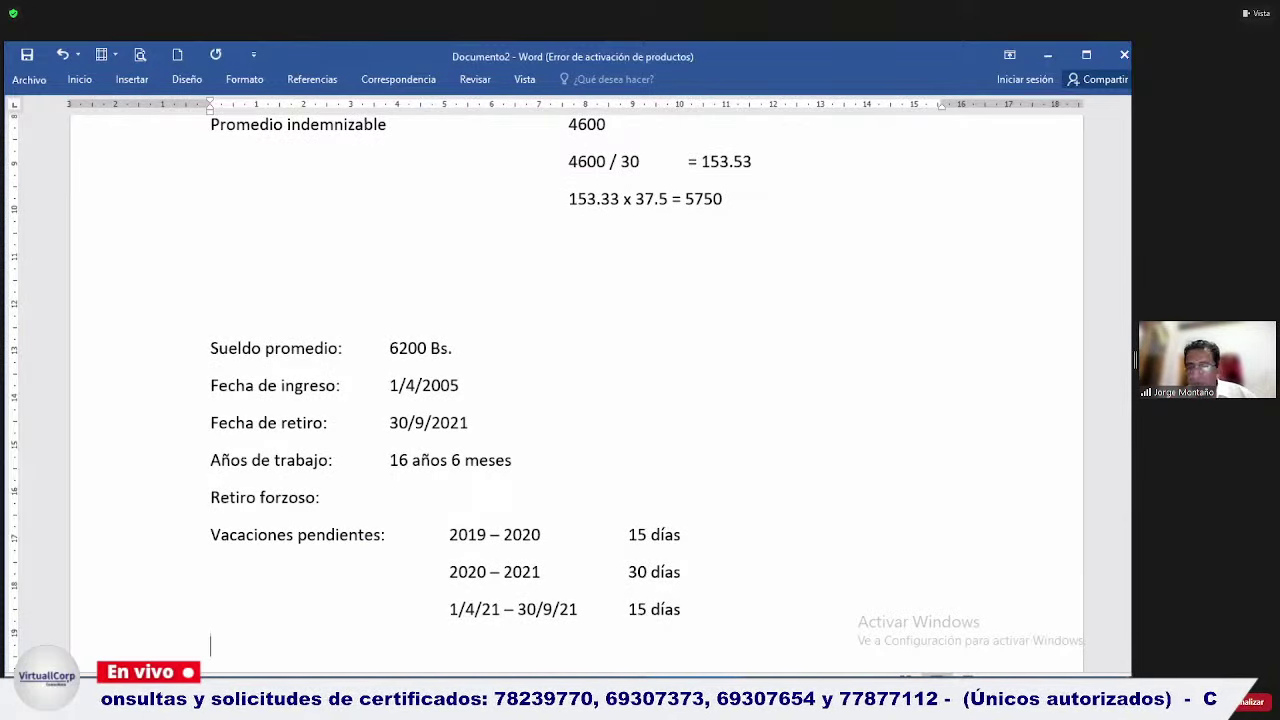
# Add the total 60 días below the day counts of the pending vacation periods.
pyautogui.press('Up')
pyautogui.press('Up')
pyautogui.press('Down')
pyautogui.press('Down')
pyautogui.press('Return')
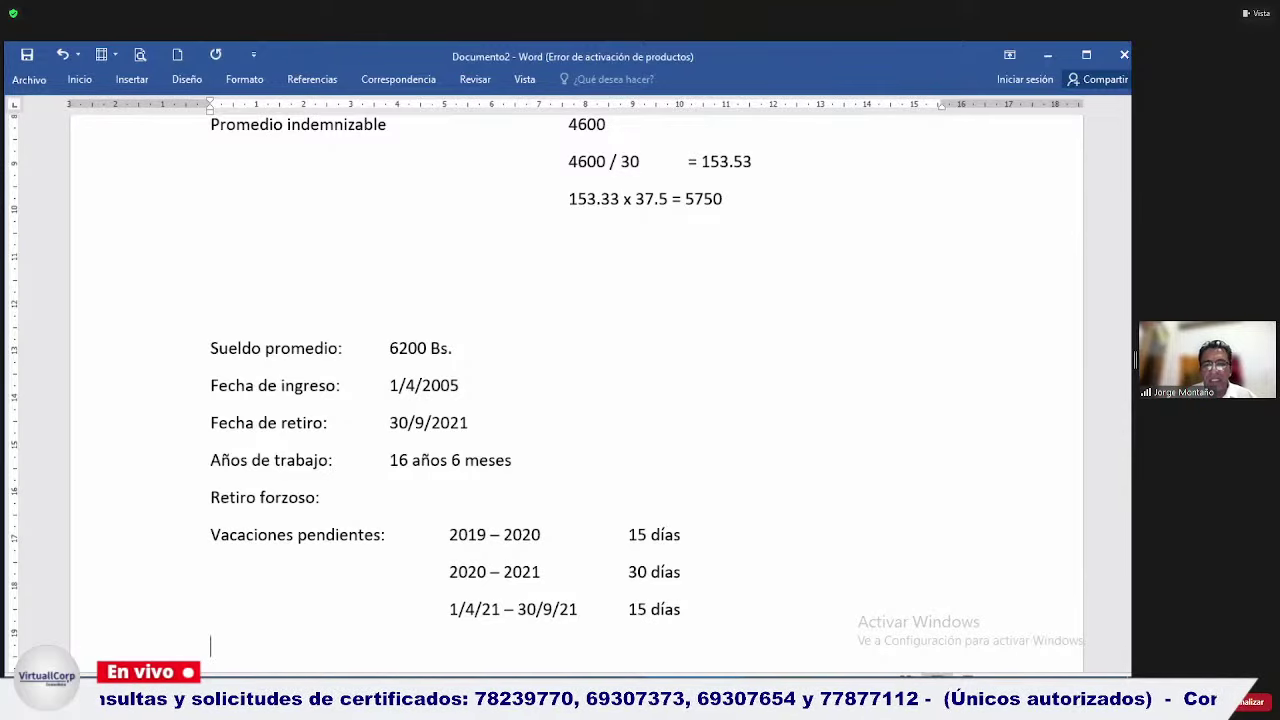
pyautogui.press('BackSpace')
pyautogui.press('Up')
pyautogui.press('Down')
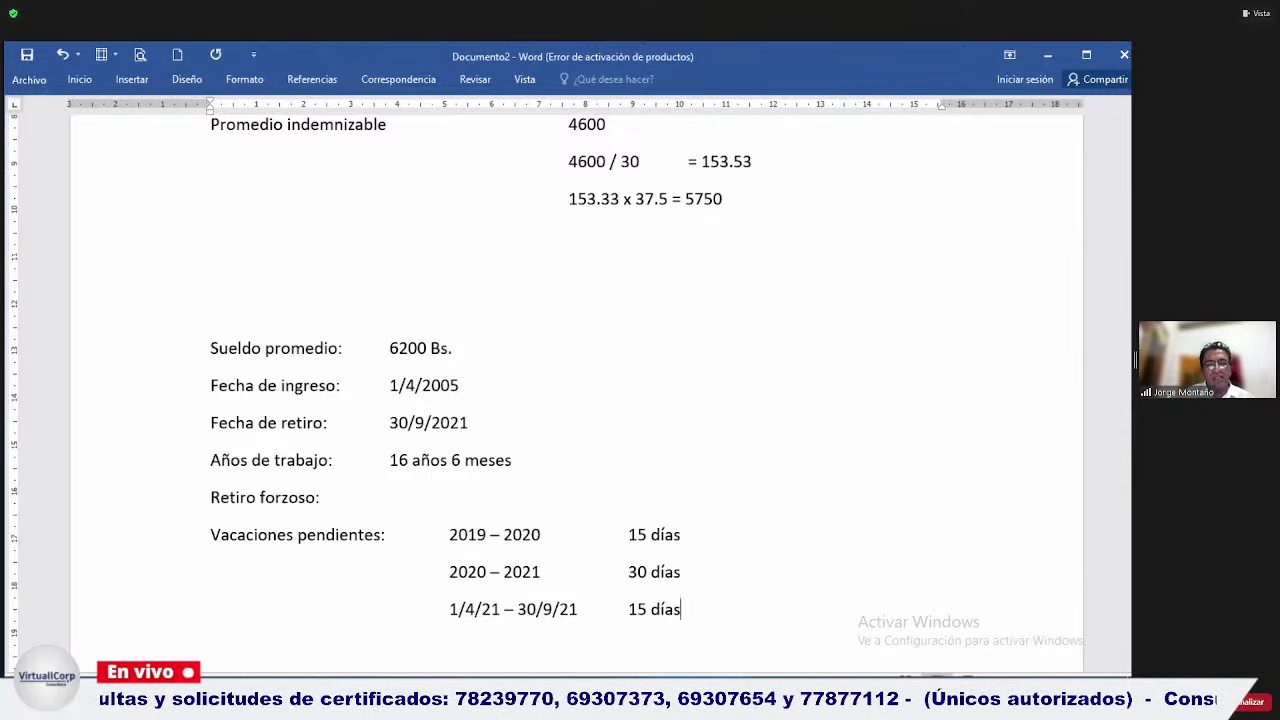
pyautogui.press('Up')
pyautogui.press('Up')
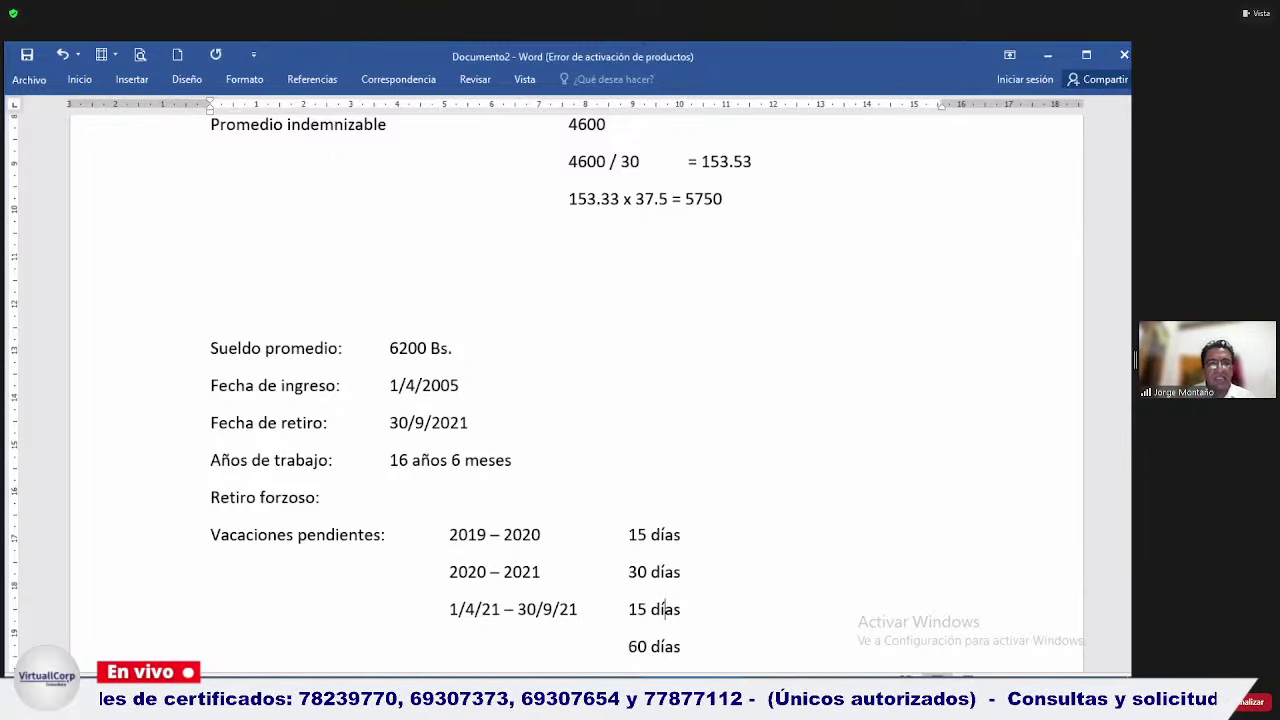
# Switch to the finiquito workbook in Excel and open the Hoja1 sheet.
pyautogui.hotkey('alt', 'Tab')
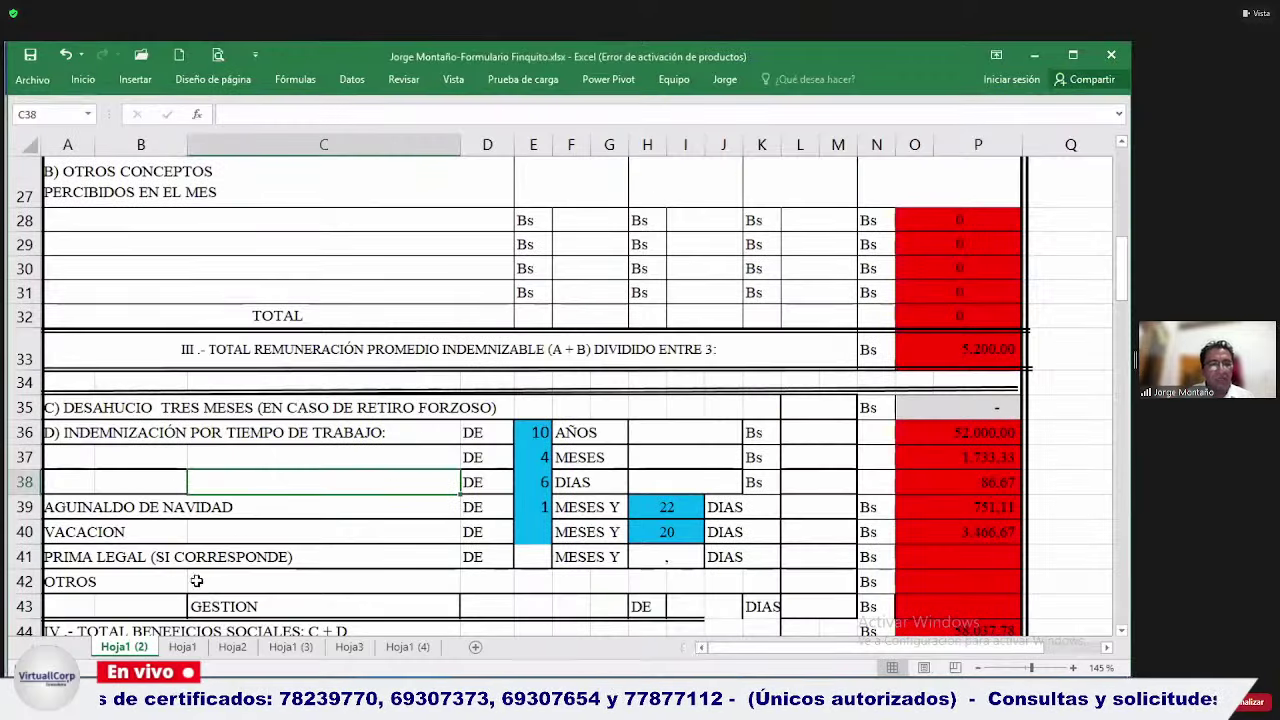
pyautogui.click(182, 647)
pyautogui.click(258, 543)
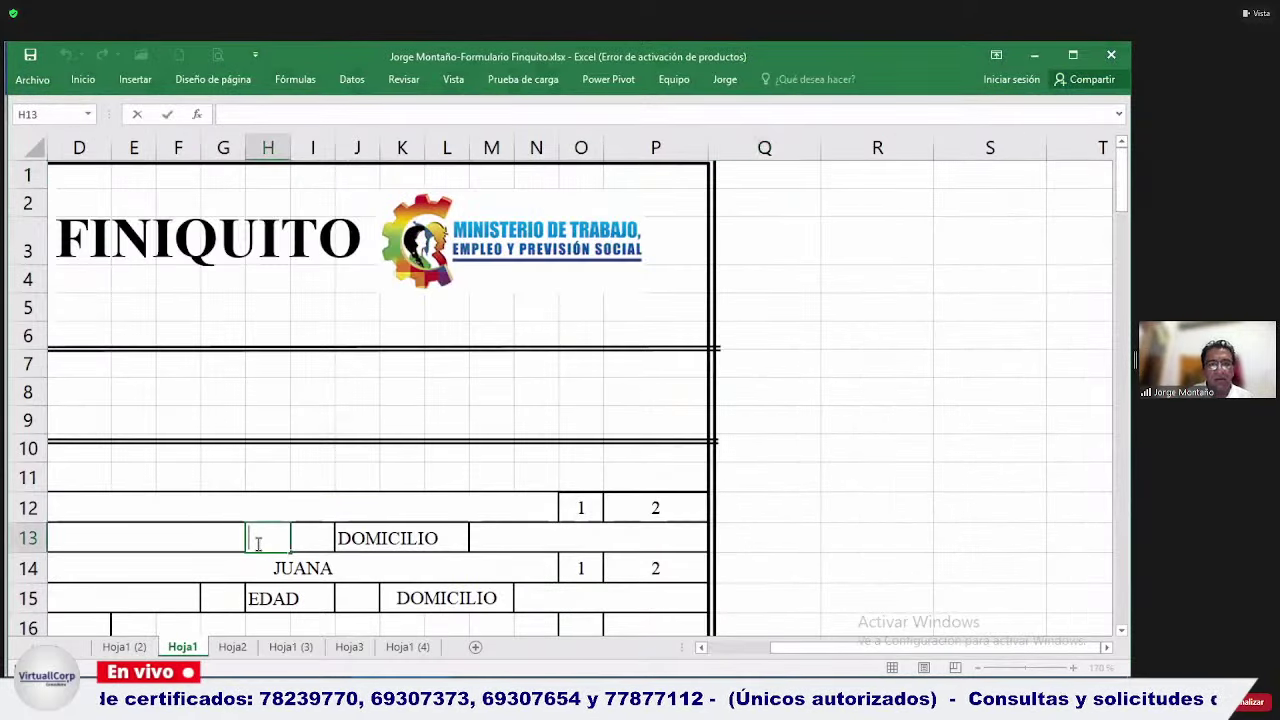
pyautogui.press('Escape')
# Clear the Febrero, Marzo and Abril amounts in the REMUNERACIÓN MENSUAL row 26.
pyautogui.press('Down')
pyautogui.press('Down')
pyautogui.press('Down')
pyautogui.press('Down')
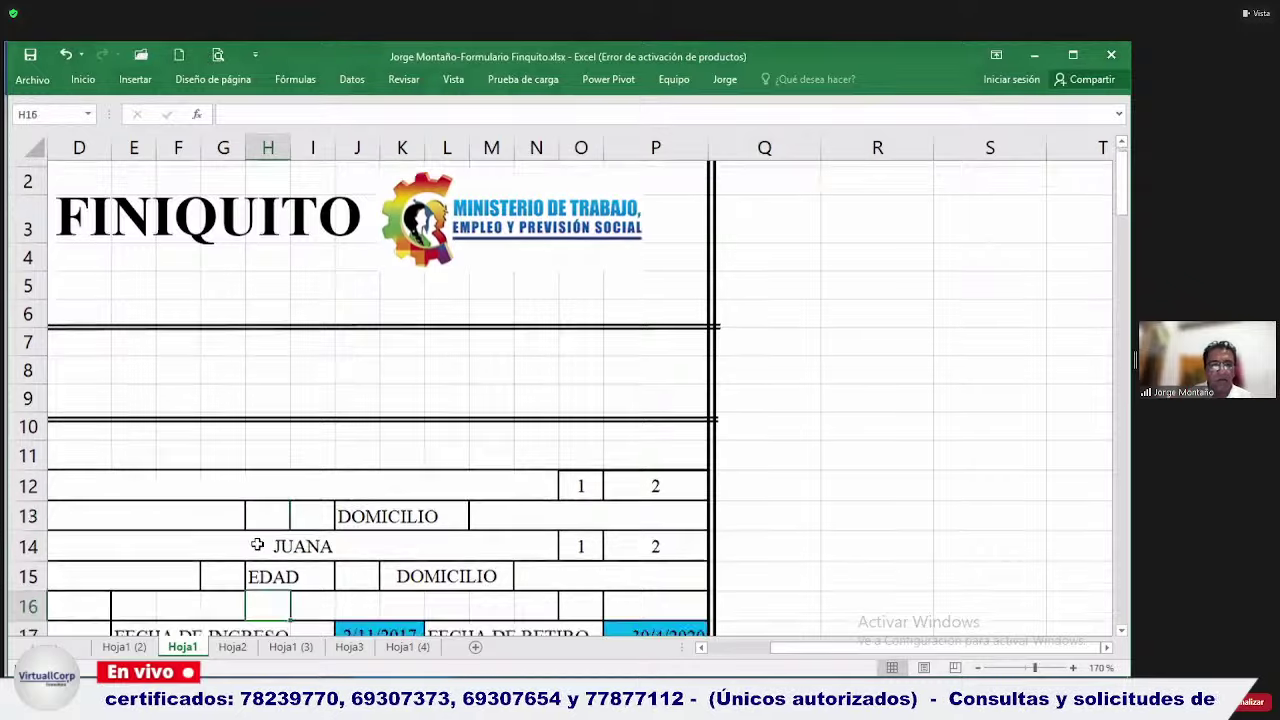
pyautogui.press('Down')
pyautogui.press('Down')
pyautogui.press('Down')
pyautogui.press('Down')
pyautogui.press('Down')
pyautogui.press('Down')
pyautogui.press('Down')
pyautogui.press('Down')
pyautogui.press('Down')
pyautogui.press('Down')
pyautogui.press('Down')
pyautogui.press('Down')
pyautogui.press('Down')
pyautogui.press('Down')
pyautogui.press('Down')
pyautogui.press('Up')
pyautogui.press('Up')
pyautogui.press('Up')
pyautogui.press('Up')
pyautogui.press('Up')
pyautogui.press('Up')
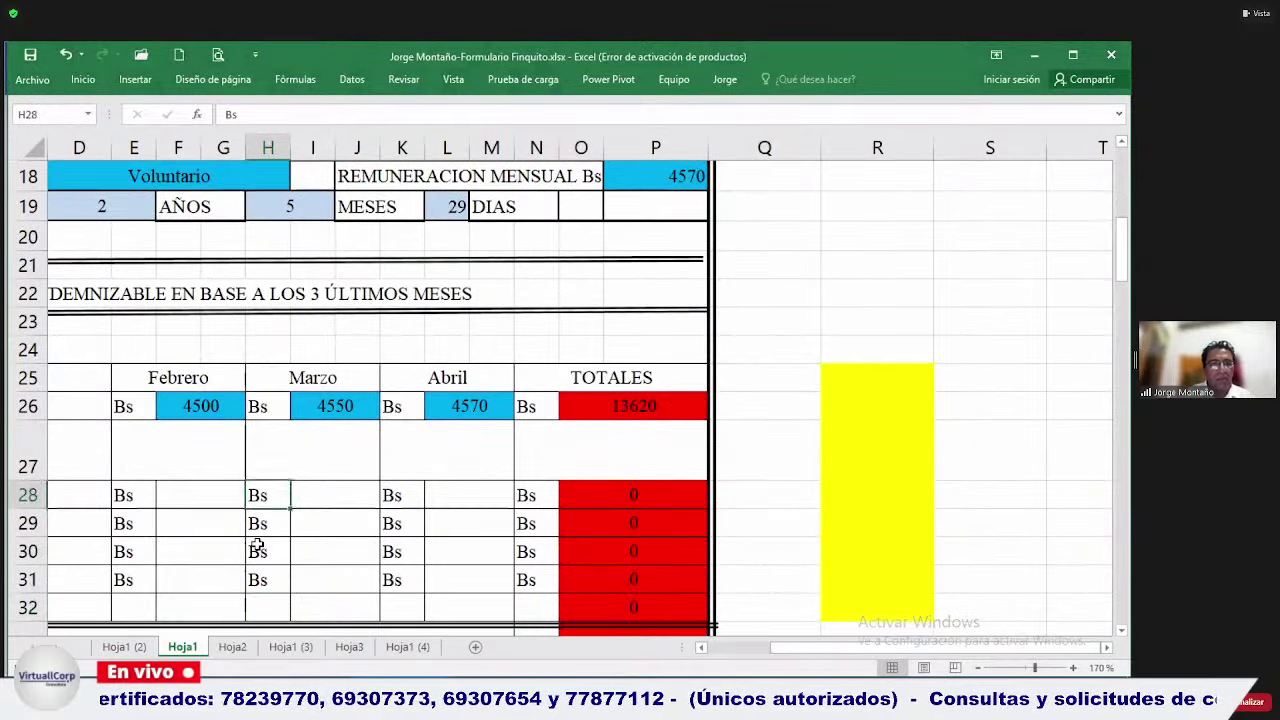
pyautogui.press('Left')
pyautogui.press('Delete')
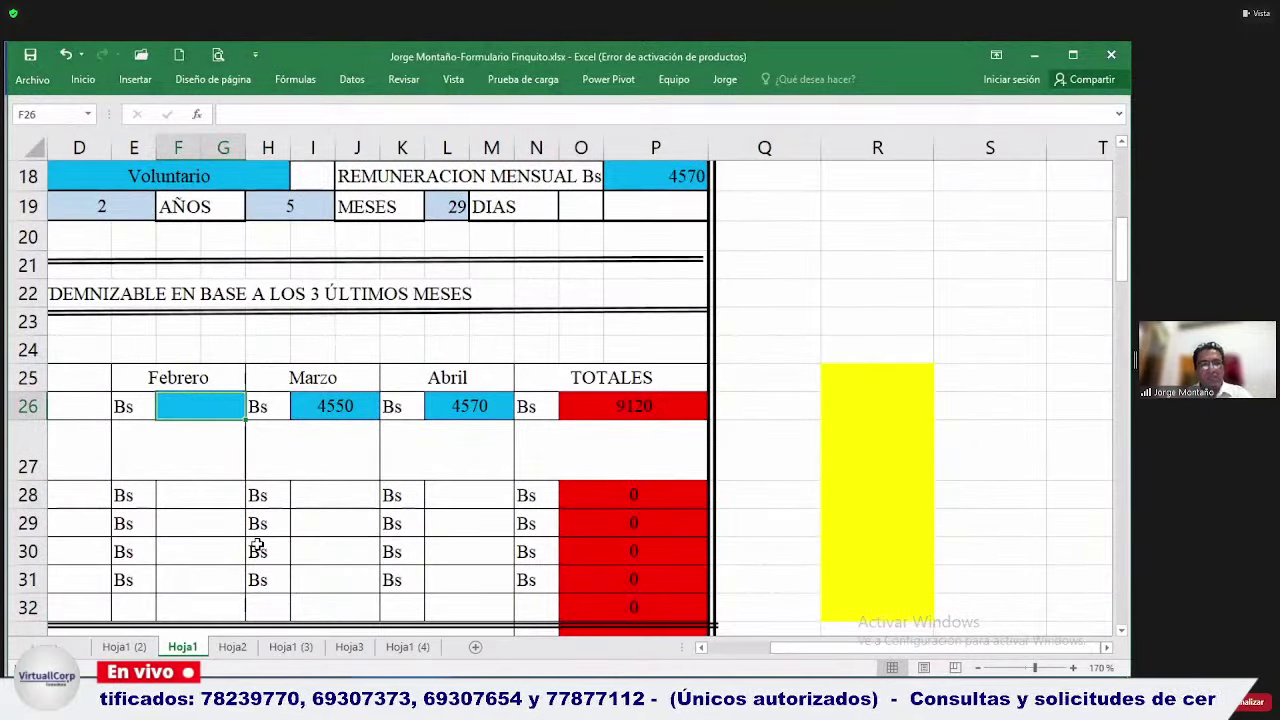
pyautogui.press('Right')
pyautogui.press('Right')
pyautogui.press('Delete')
pyautogui.press('Right')
pyautogui.press('Right')
pyautogui.press('Delete')
# Clear the three month names in row 25 of the remuneration table.
pyautogui.press('Up')
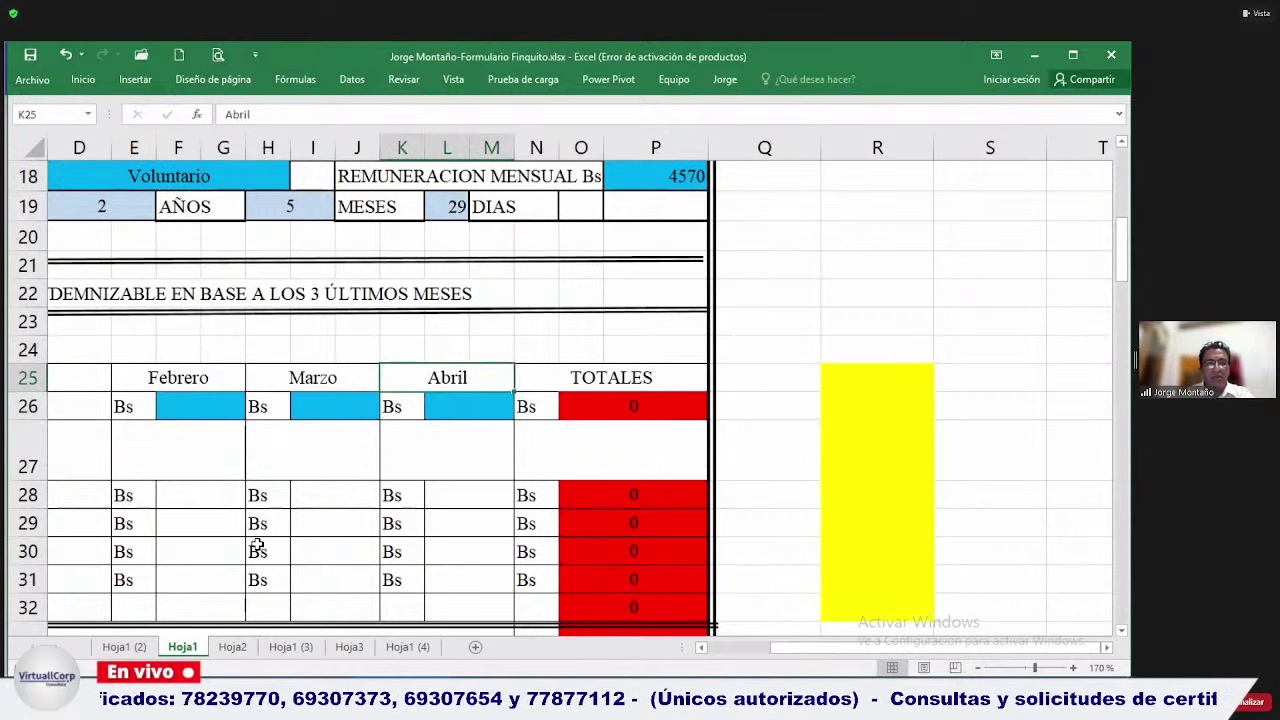
pyautogui.hotkey('shift', 'Down')
pyautogui.hotkey('shift', 'Up')
pyautogui.hotkey('shift', 'Left')
pyautogui.hotkey('shift', 'Left')
pyautogui.press('Delete')
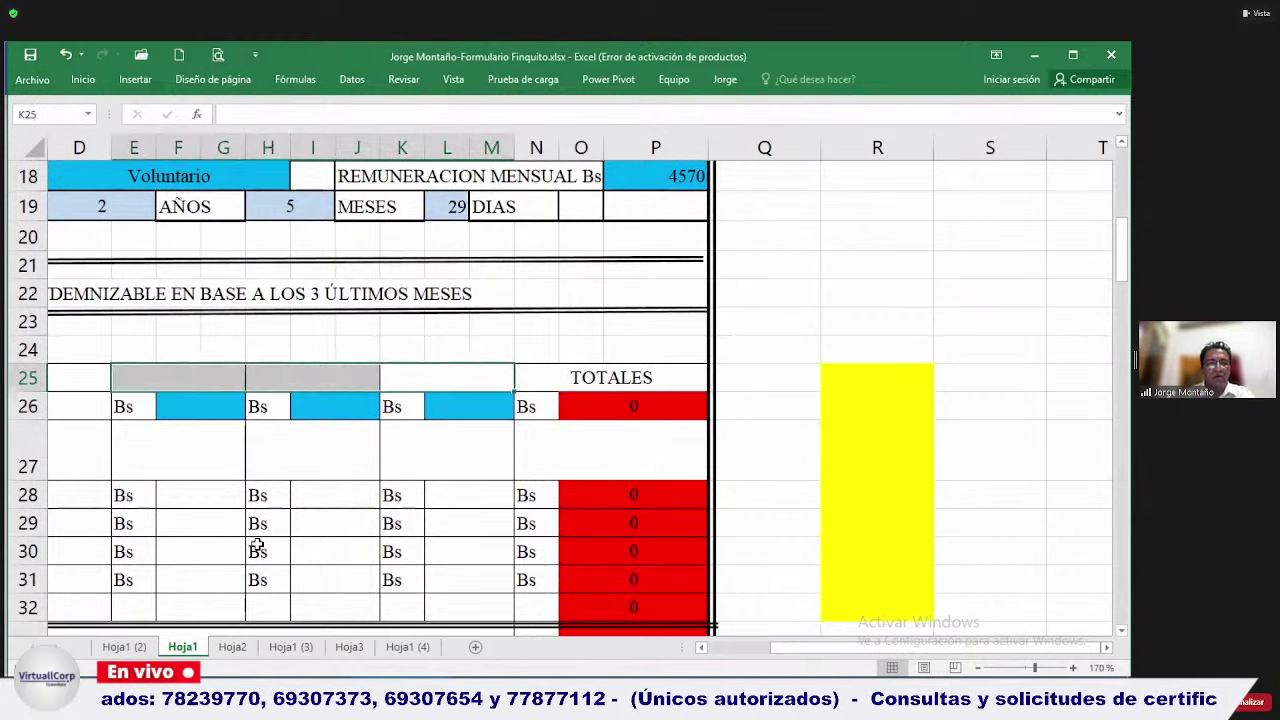
# Clear the MOTIVO DEL RETIRO value in the worker's data section.
pyautogui.press('Up')
pyautogui.press('Up')
pyautogui.press('Up')
pyautogui.press('Up')
pyautogui.press('Up')
pyautogui.press('Up')
pyautogui.press('Up')
pyautogui.press('Up')
pyautogui.press('Up')
pyautogui.press('Up')
pyautogui.press('Up')
pyautogui.press('Up')
pyautogui.press('Up')
pyautogui.press('Up')
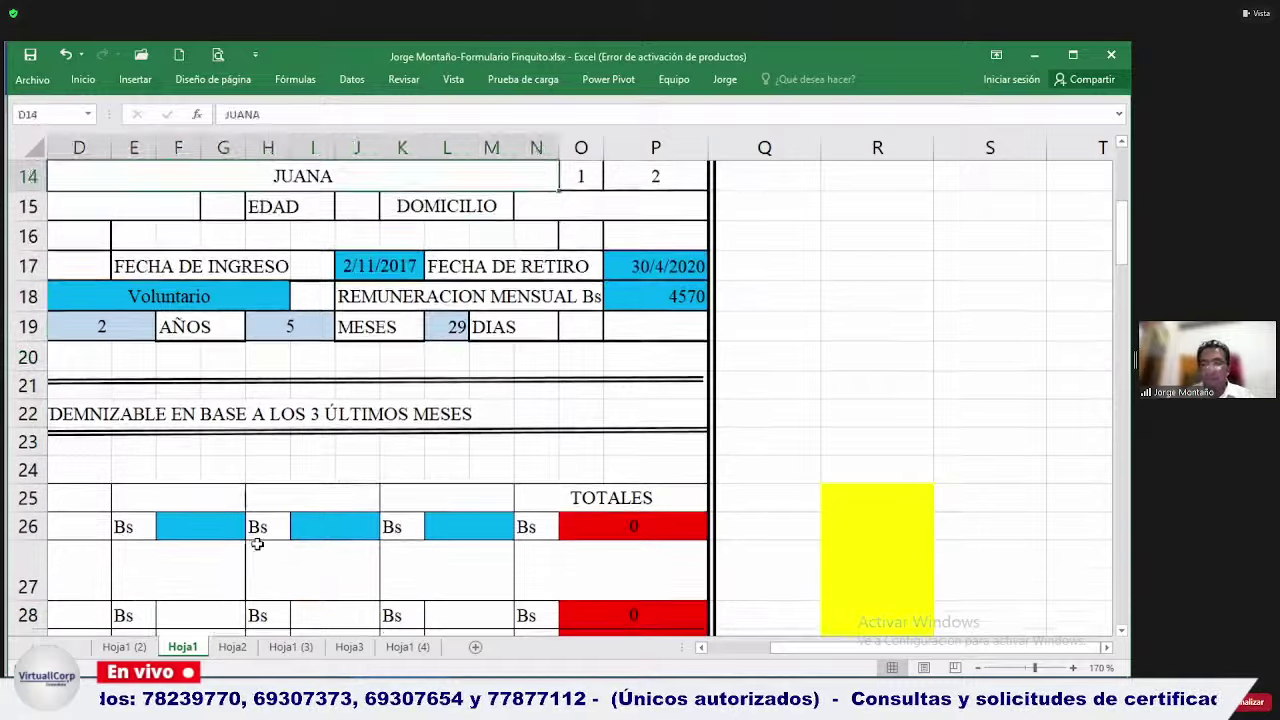
pyautogui.press('Left')
pyautogui.press('Left')
pyautogui.press('Left')
pyautogui.press('Left')
pyautogui.press('Left')
pyautogui.press('Left')
pyautogui.press('Left')
pyautogui.press('Left')
pyautogui.press('Left')
pyautogui.press('Left')
pyautogui.press('Left')
pyautogui.press('Down')
pyautogui.press('Down')
pyautogui.press('Down')
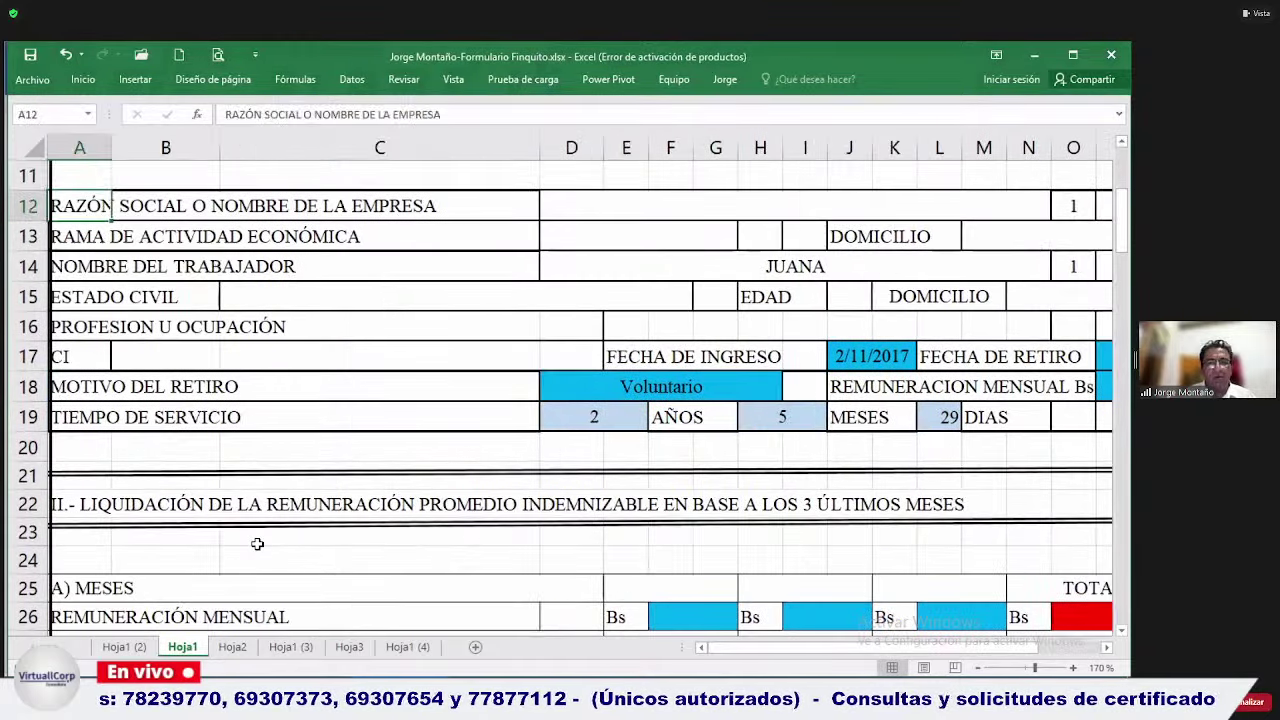
pyautogui.press('Right')
pyautogui.press('Right')
pyautogui.press('Right')
pyautogui.press('Right')
pyautogui.press('Right')
pyautogui.press('Down')
pyautogui.press('Down')
pyautogui.press('Down')
pyautogui.press('Left')
pyautogui.press('Left')
pyautogui.press('Left')
pyautogui.press('Down')
pyautogui.press('Left')
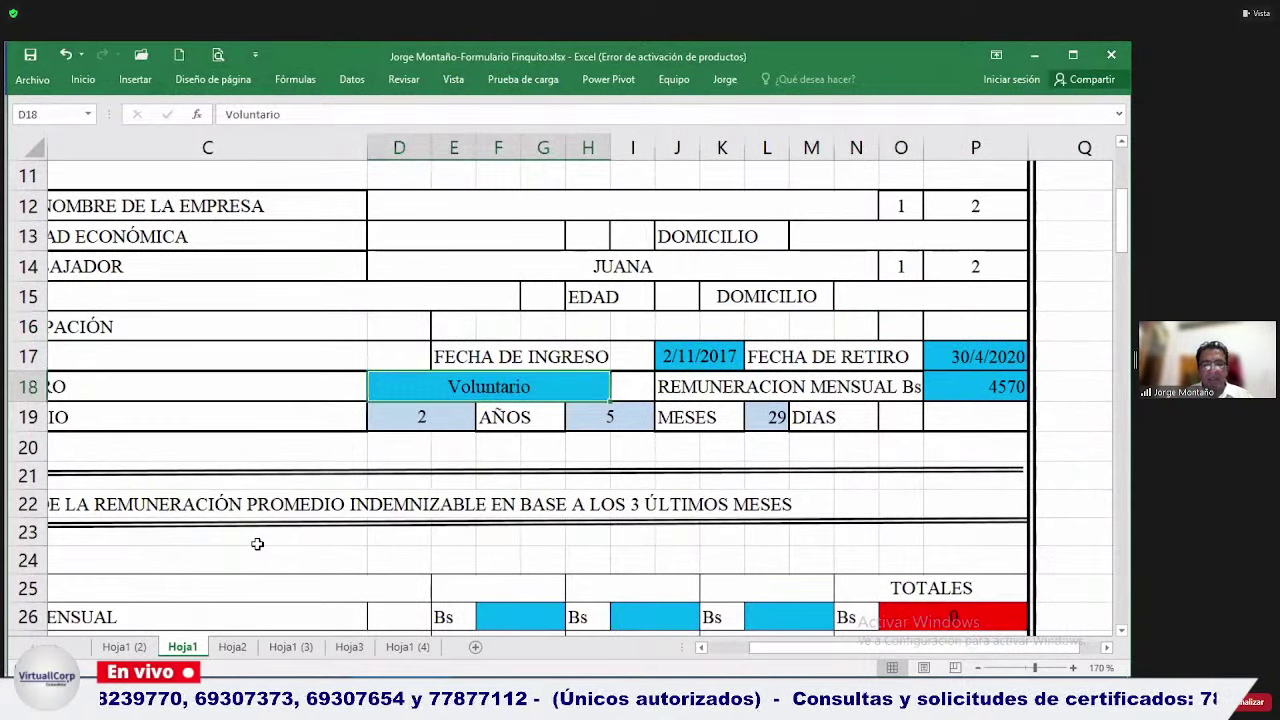
pyautogui.press('Delete')
# Clear the FECHA DE INGRESO, FECHA DE RETIRO and REMUNERACION MENSUAL values in rows 17 and 18.
pyautogui.press('Right')
pyautogui.press('Right')
pyautogui.press('Up')
pyautogui.press('Delete')
pyautogui.press('Right')
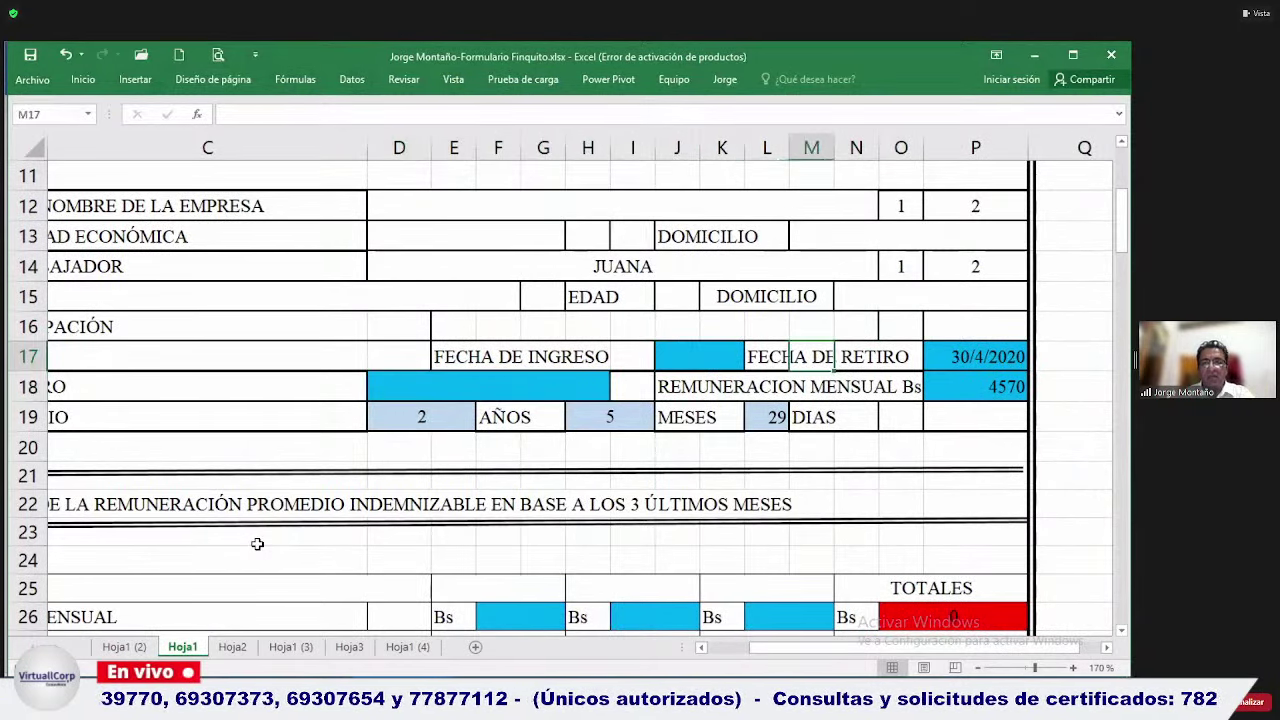
pyautogui.press('Right')
pyautogui.press('Right')
pyautogui.hotkey('shift', 'Down')
pyautogui.press('Delete')
pyautogui.press('Down')
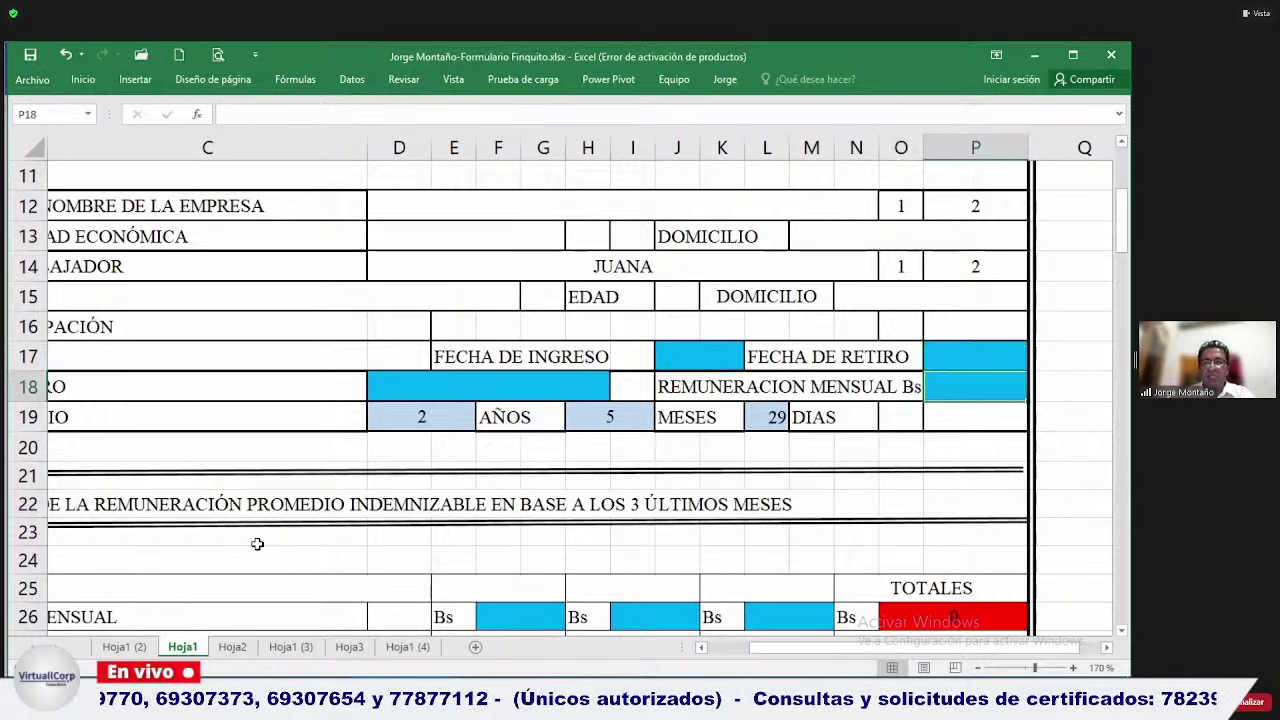
# Clear the days, months and years of TIEMPO DE SERVICIO in row 19.
pyautogui.press('Left')
pyautogui.press('Left')
pyautogui.press('Left')
pyautogui.press('Left')
pyautogui.press('Down')
pyautogui.press('Delete')
pyautogui.press('Left')
pyautogui.press('Left')
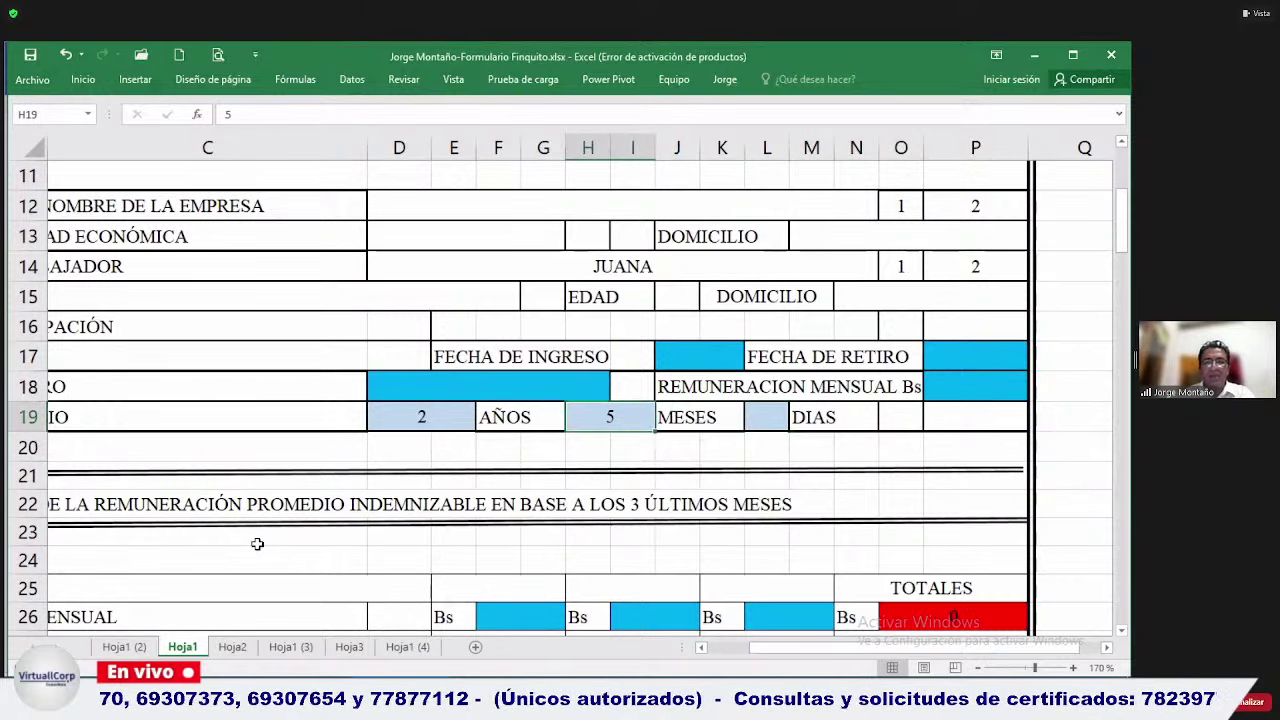
pyautogui.press('Delete')
pyautogui.press('Left')
pyautogui.press('Left')
pyautogui.press('Left')
pyautogui.press('Right')
# Clear cells E36 to E40 holding the indemnización, aguinaldo and vacación time values.
pyautogui.press('Down')
pyautogui.press('Down')
pyautogui.press('Down')
pyautogui.press('Down')
pyautogui.press('Down')
pyautogui.press('Down')
pyautogui.press('Down')
pyautogui.press('Down')
pyautogui.press('Down')
pyautogui.press('Down')
pyautogui.press('Down')
pyautogui.press('Down')
pyautogui.press('Down')
pyautogui.press('Down')
pyautogui.press('Down')
pyautogui.press('Down')
pyautogui.press('Down')
pyautogui.press('Down')
pyautogui.press('Down')
pyautogui.press('Down')
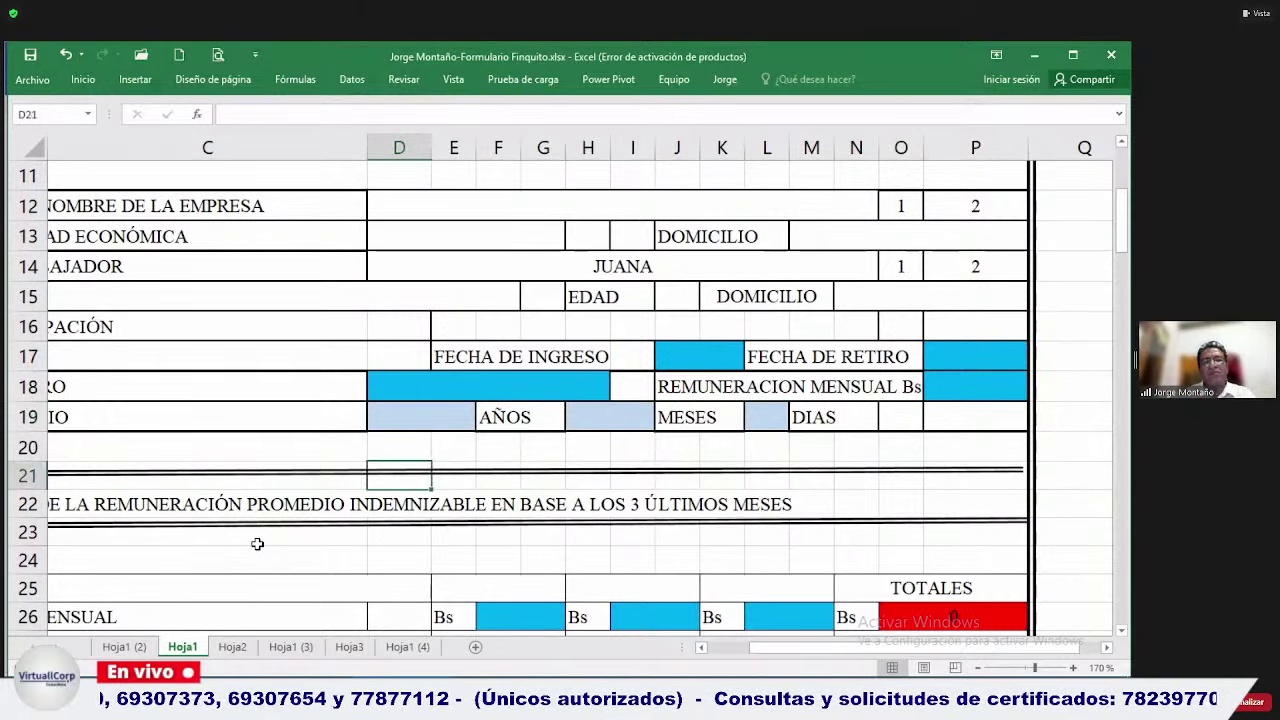
pyautogui.press('Down')
pyautogui.press('Down')
pyautogui.press('Down')
pyautogui.press('Up')
pyautogui.press('Up')
pyautogui.press('Right')
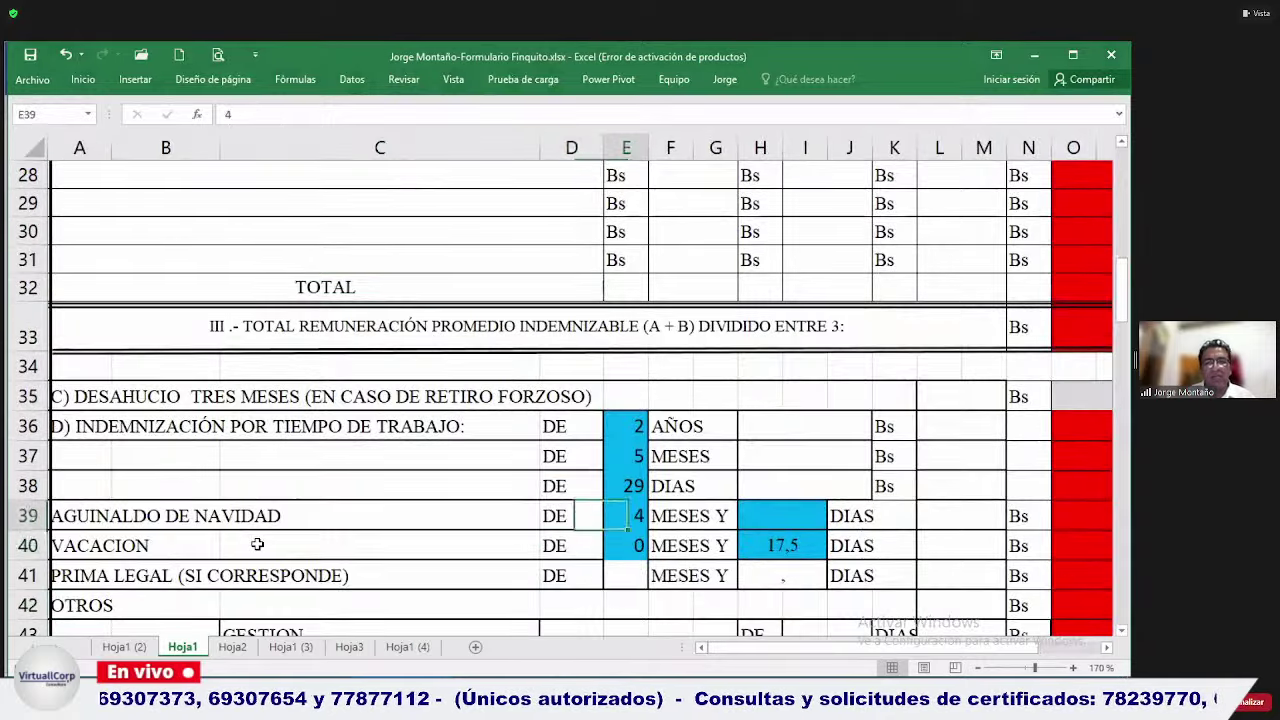
pyautogui.hotkey('shift', 'Up')
pyautogui.hotkey('shift', 'Up')
pyautogui.hotkey('shift', 'Up')
pyautogui.hotkey('shift', 'Up')
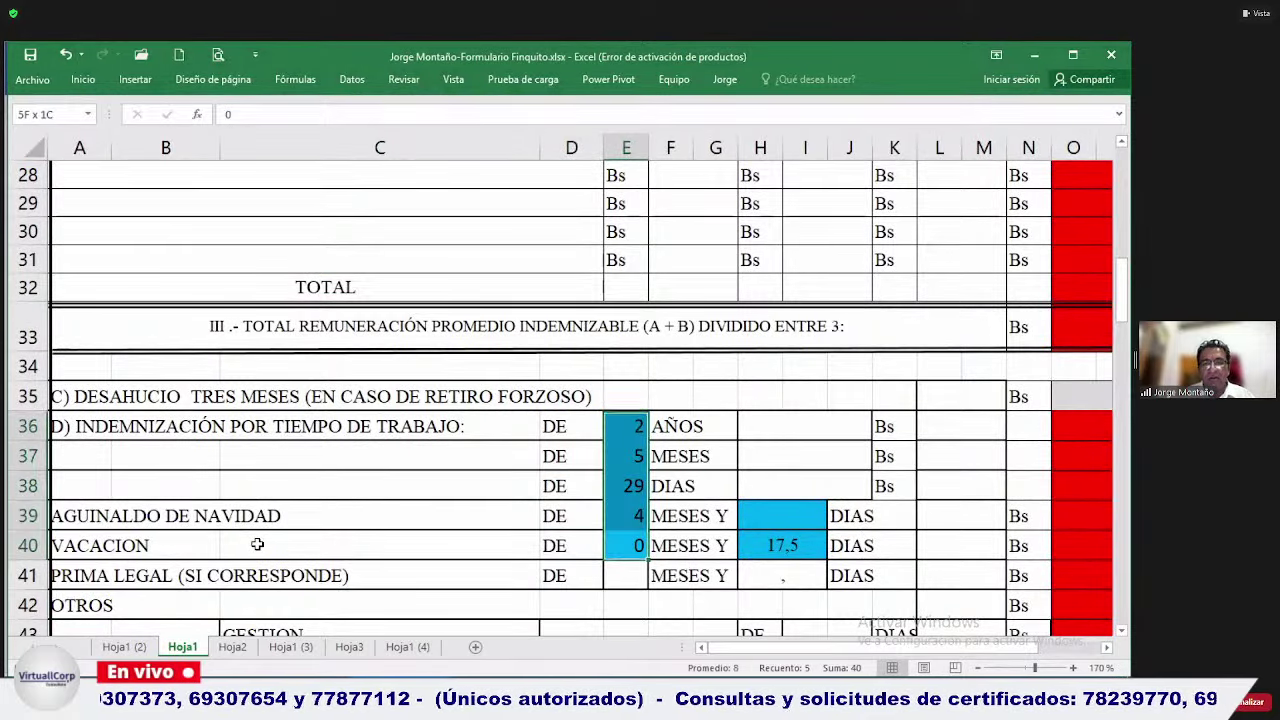
pyautogui.press('Delete')
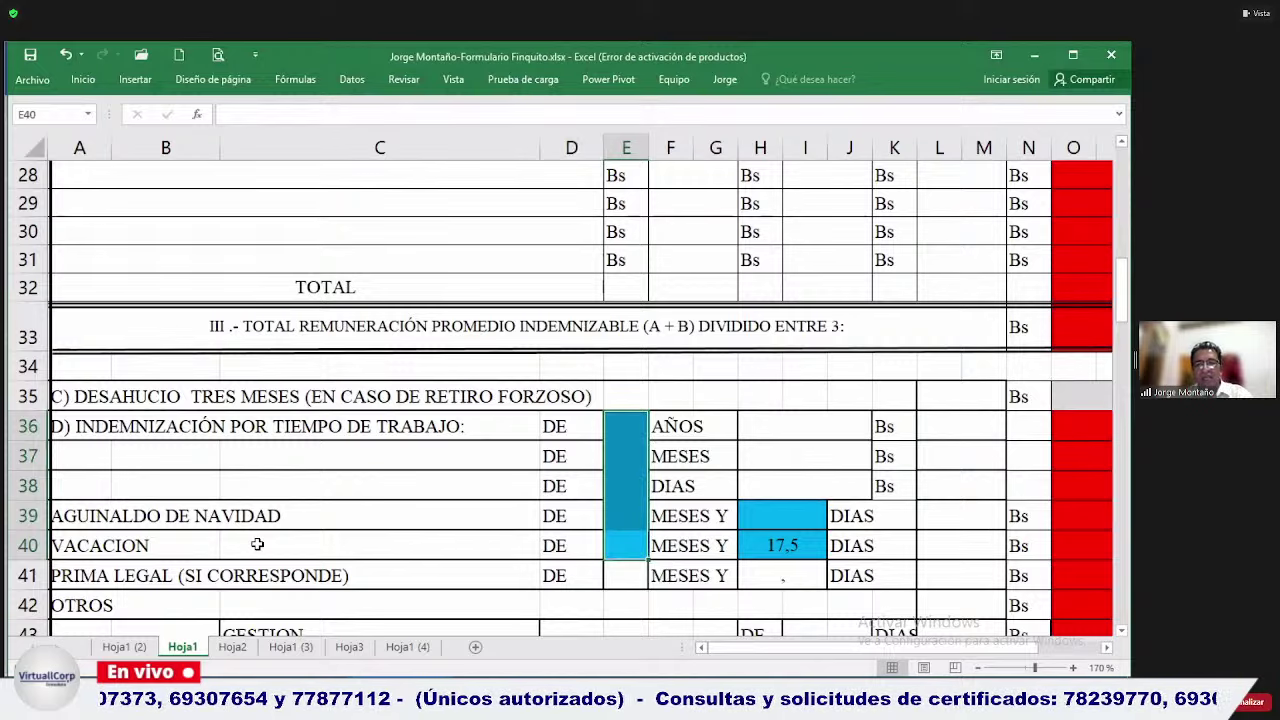
# Clear the VACACION days in cell H40.
pyautogui.press('Right')
pyautogui.press('Right')
pyautogui.press('Right')
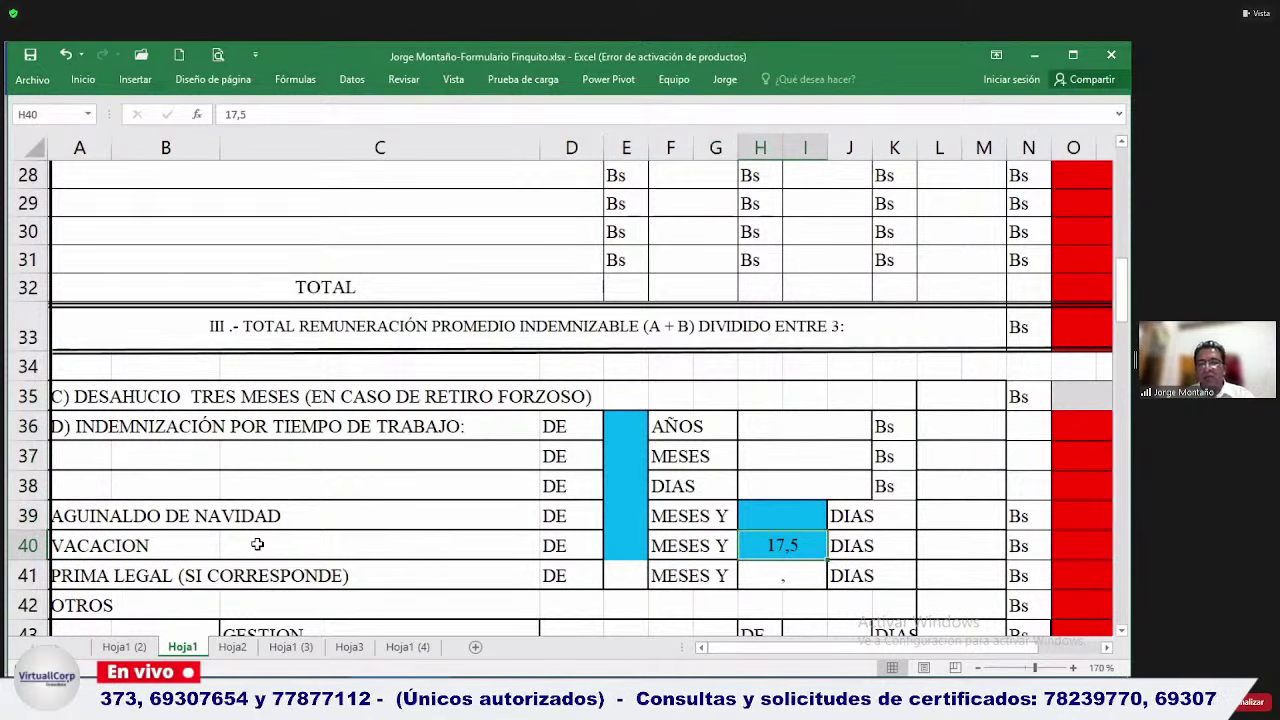
pyautogui.press('Delete')
pyautogui.press('Right')
pyautogui.press('Right')
pyautogui.press('Right')
pyautogui.press('Right')
pyautogui.press('Right')
pyautogui.press('Right')
pyautogui.press('Right')
pyautogui.press('Right')
pyautogui.press('Right')
pyautogui.press('Right')
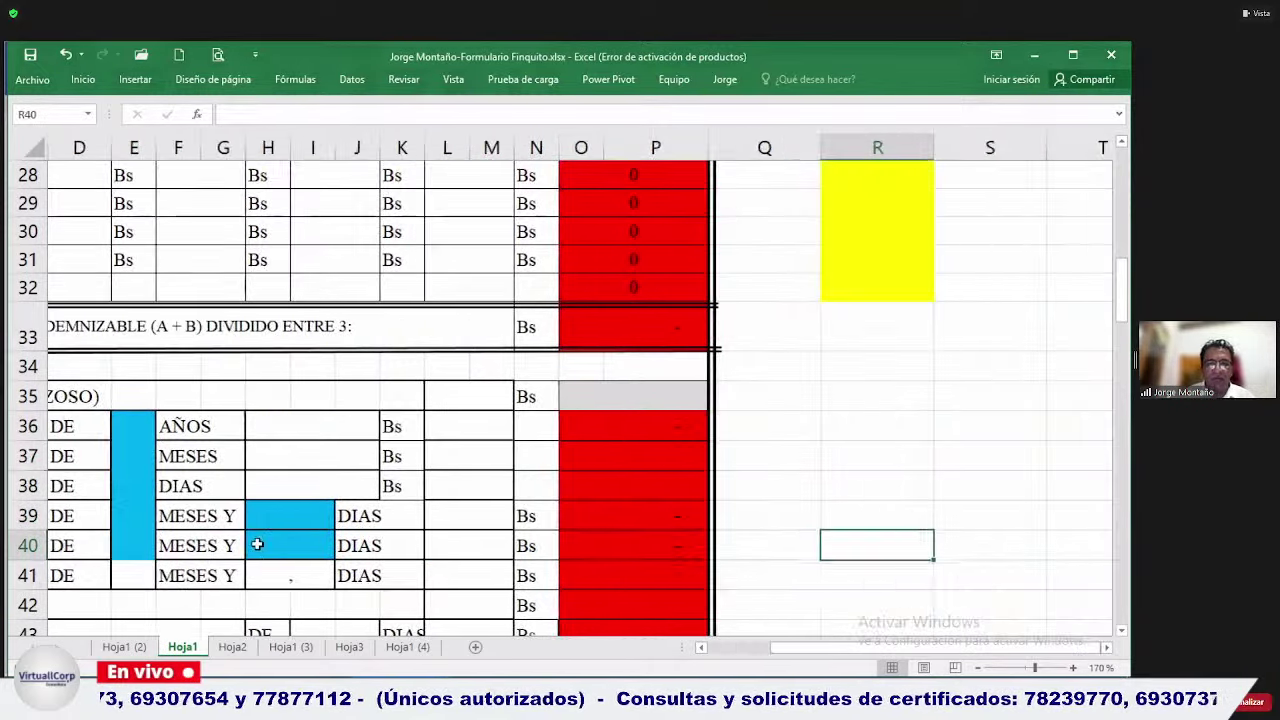
# Review the cleared form down to the payment and declaration section and back up to the general data.
pyautogui.press('Down')
pyautogui.press('Down')
pyautogui.press('Down')
pyautogui.press('Down')
pyautogui.press('Down')
pyautogui.press('Down')
pyautogui.press('Down')
pyautogui.press('Down')
pyautogui.press('Down')
pyautogui.press('Down')
pyautogui.press('Down')
pyautogui.press('Down')
pyautogui.press('Down')
pyautogui.press('Down')
pyautogui.press('Down')
pyautogui.press('Down')
pyautogui.press('Down')
pyautogui.press('Down')
pyautogui.press('Down')
pyautogui.press('Down')
pyautogui.press('Left')
pyautogui.press('Left')
pyautogui.press('Left')
pyautogui.press('Left')
pyautogui.press('Left')
pyautogui.press('Left')
pyautogui.press('Left')
pyautogui.press('Left')
pyautogui.press('Left')
pyautogui.press('Left')
pyautogui.press('Left')
pyautogui.press('Left')
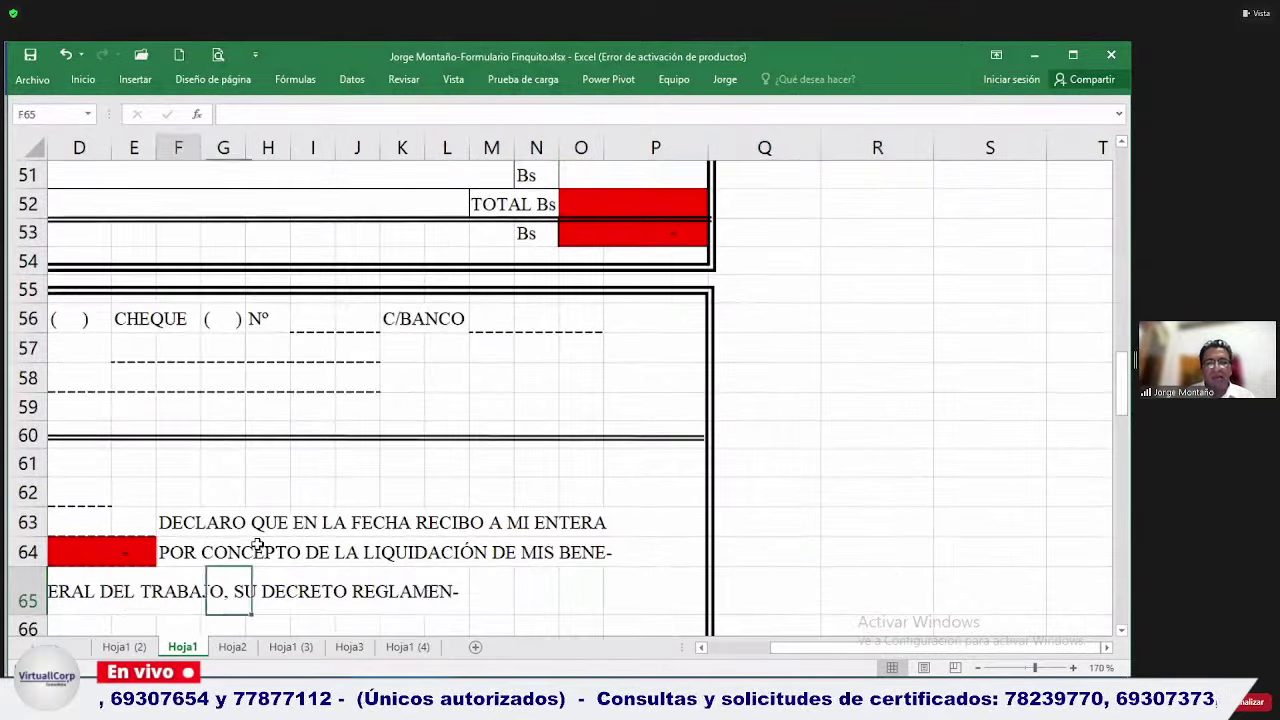
pyautogui.press('Left')
pyautogui.press('Left')
pyautogui.press('Left')
pyautogui.press('Left')
pyautogui.press('Left')
pyautogui.press('Up')
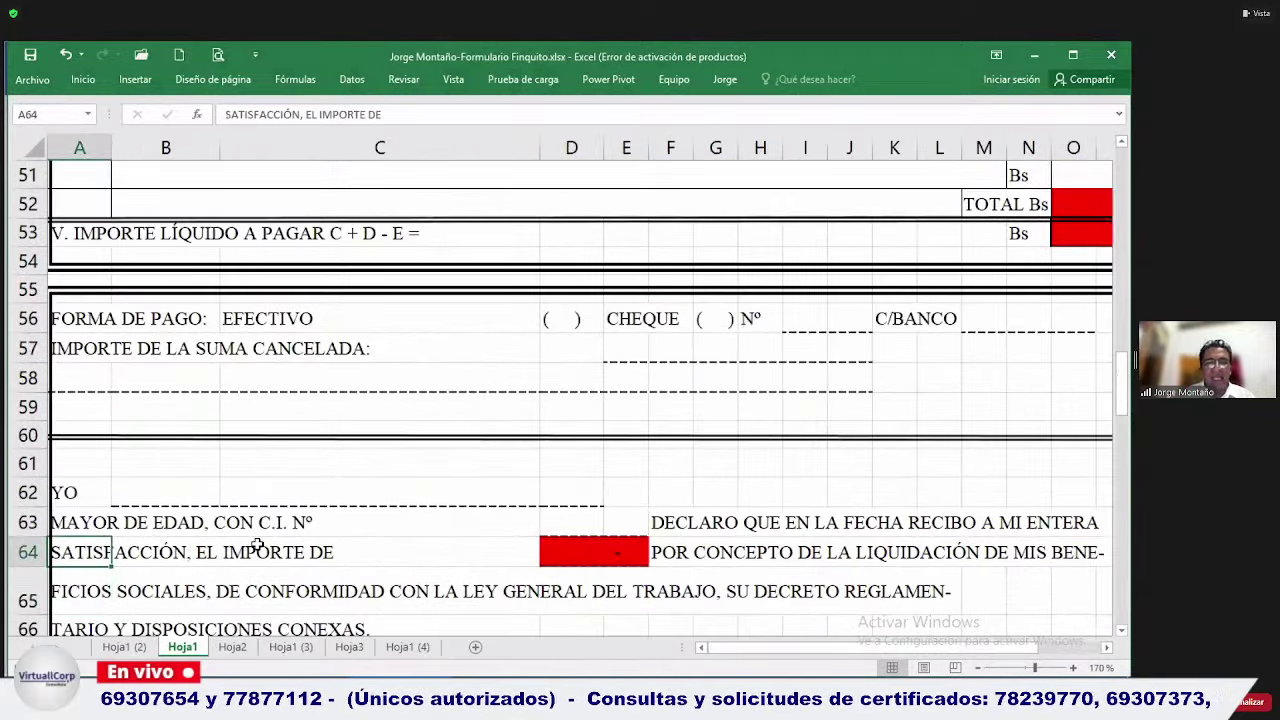
pyautogui.click(264, 425)
pyautogui.keyDown('ctrl'); pyautogui.scroll(-4, 264, 425); pyautogui.keyUp('ctrl')
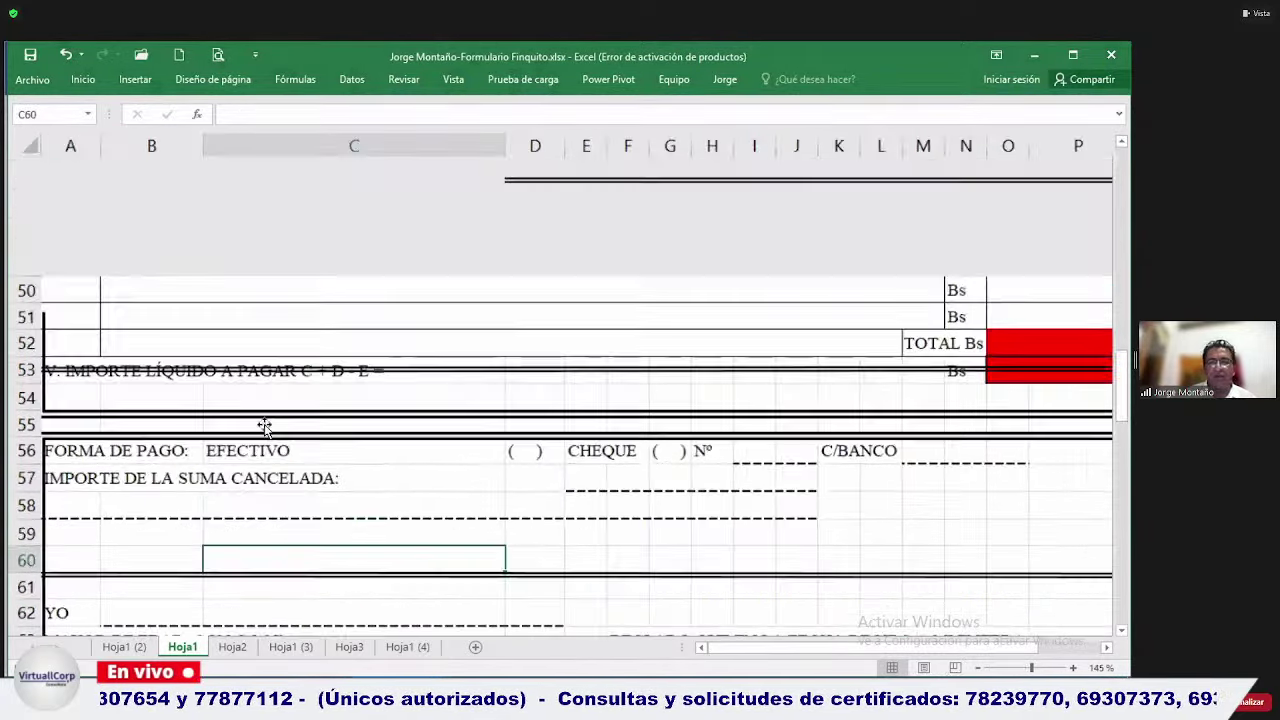
pyautogui.click(581, 358)
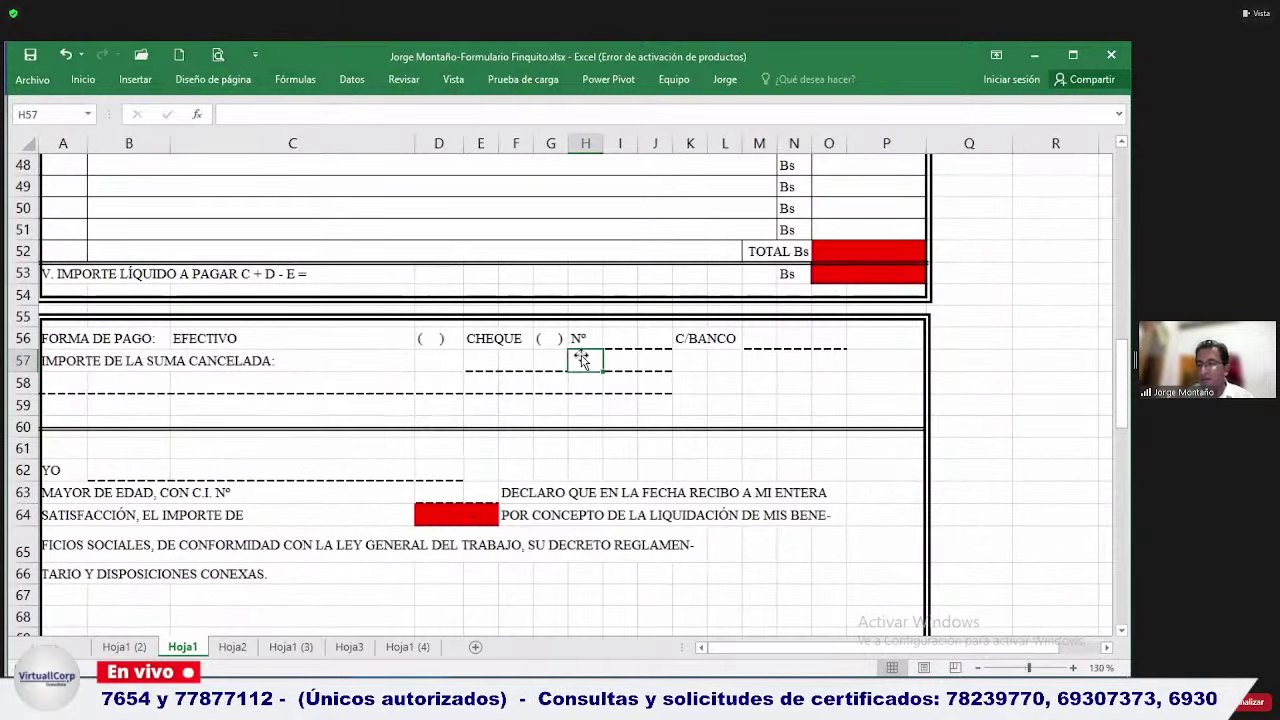
pyautogui.press('Up')
pyautogui.press('Up')
pyautogui.press('Up')
pyautogui.press('Up')
pyautogui.press('Up')
pyautogui.press('Up')
pyautogui.press('Up')
pyautogui.press('Up')
pyautogui.press('Up')
pyautogui.press('Up')
pyautogui.press('Up')
pyautogui.press('Up')
pyautogui.press('Up')
pyautogui.press('Up')
pyautogui.press('Up')
pyautogui.press('Up')
pyautogui.press('Up')
pyautogui.press('Up')
pyautogui.press('Up')
pyautogui.press('Up')
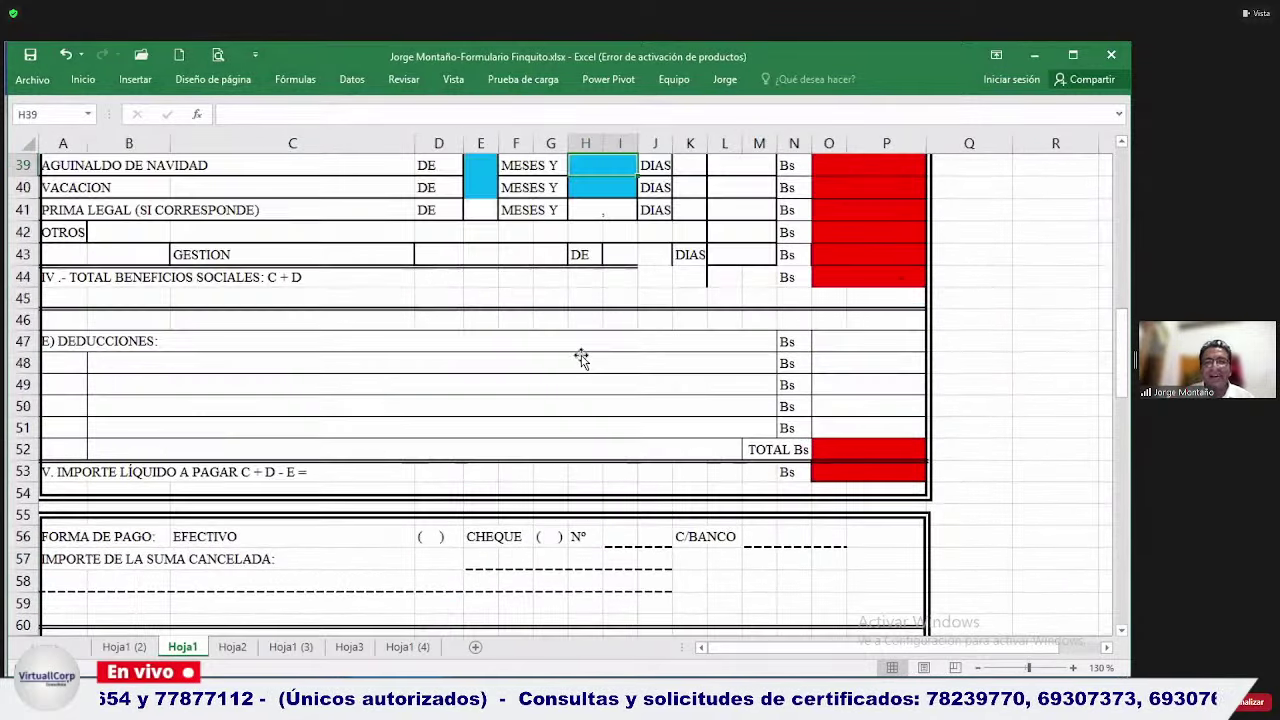
pyautogui.press('Up')
pyautogui.press('Up')
pyautogui.press('Up')
pyautogui.press('Up')
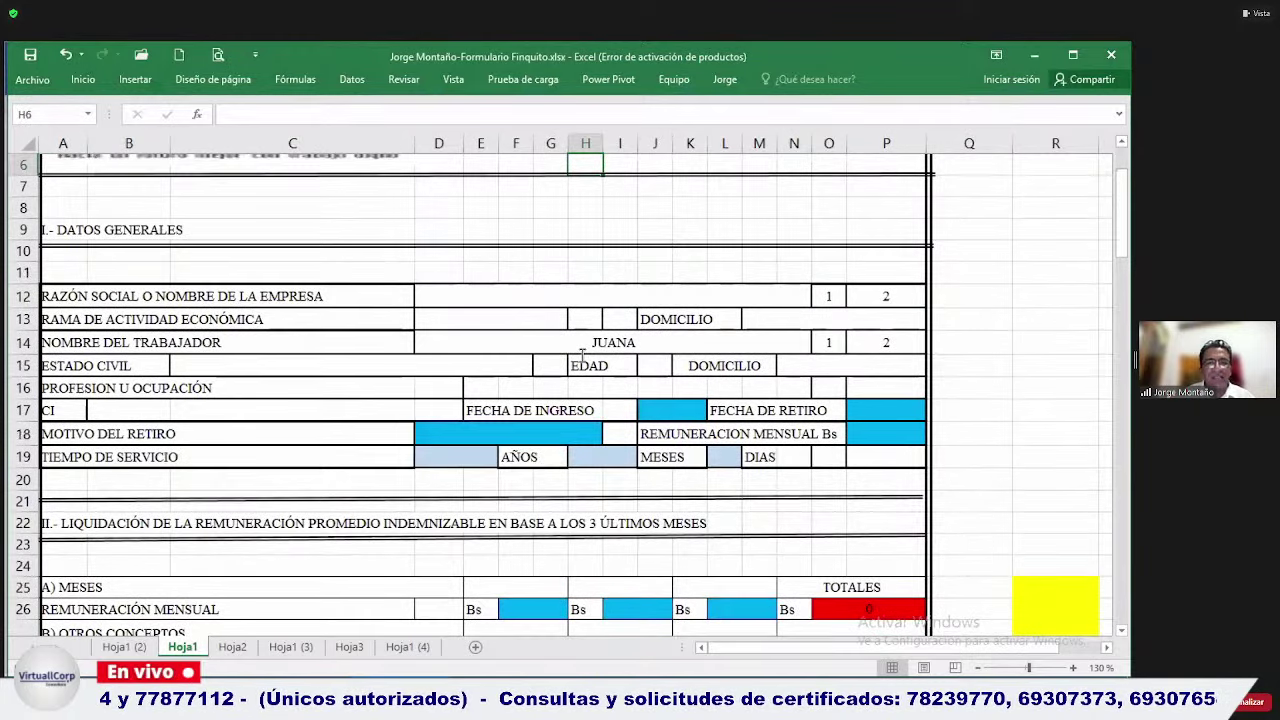
# Consult the case data in the Word document and enter 1/4/2005 as the FECHA DE INGRESO in row 17.
pyautogui.hotkey('alt', 'Tab')
pyautogui.hotkey('alt', 'Tab')
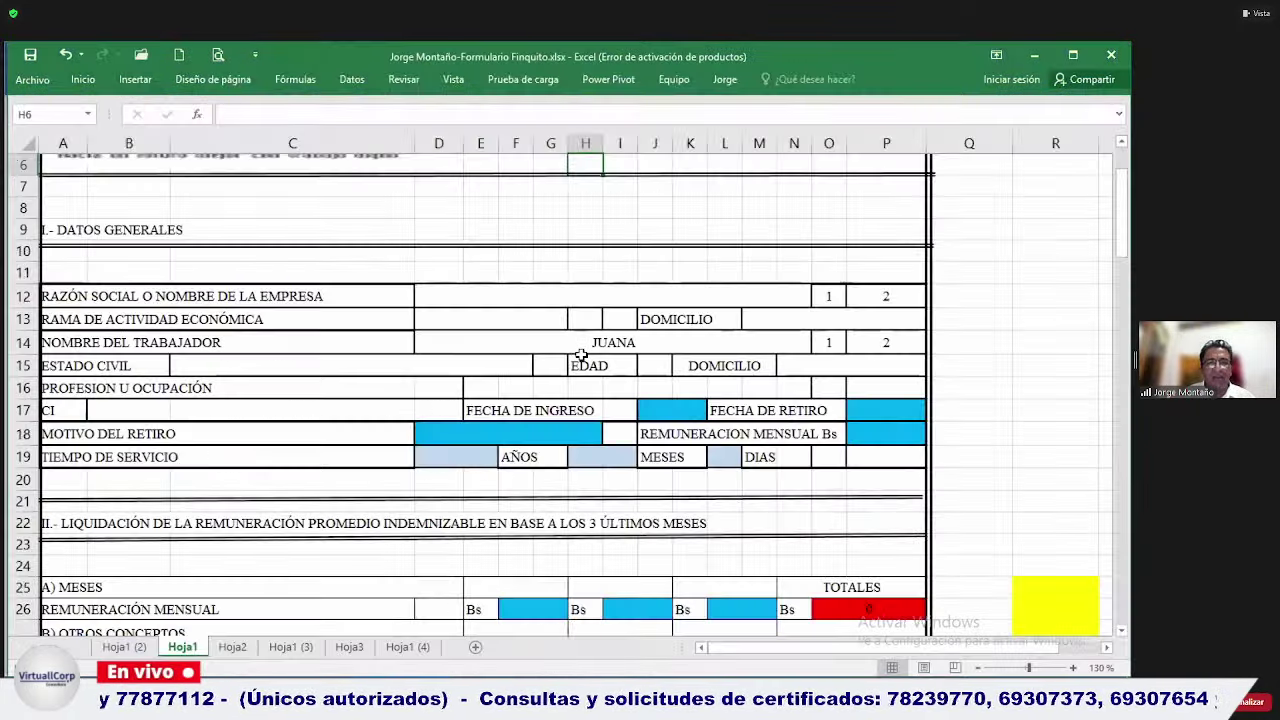
pyautogui.press('Up')
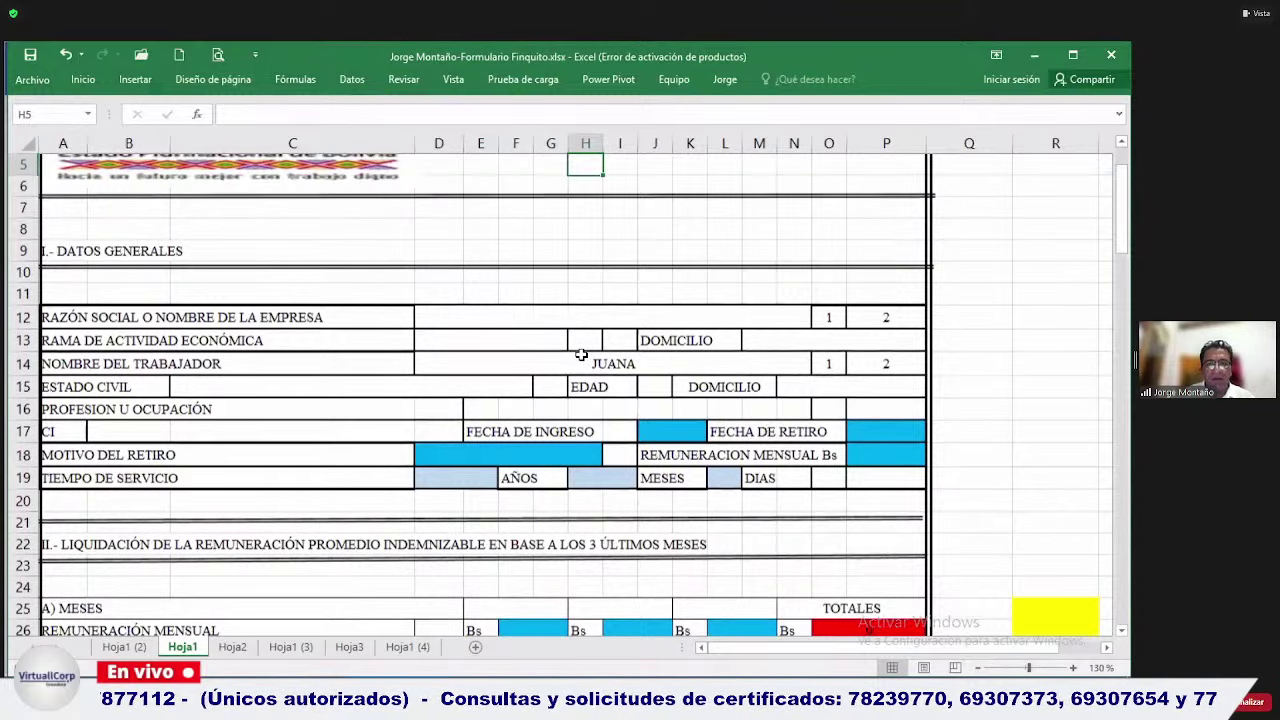
pyautogui.press('Up')
pyautogui.press('Down')
pyautogui.press('Down')
pyautogui.press('Down')
pyautogui.press('Down')
pyautogui.press('Down')
pyautogui.press('Down')
pyautogui.press('Down')
pyautogui.press('Down')
pyautogui.press('Down')
pyautogui.press('Down')
pyautogui.press('Down')
pyautogui.press('Down')
pyautogui.press('Down')
pyautogui.press('Right')
pyautogui.write('1/4/')
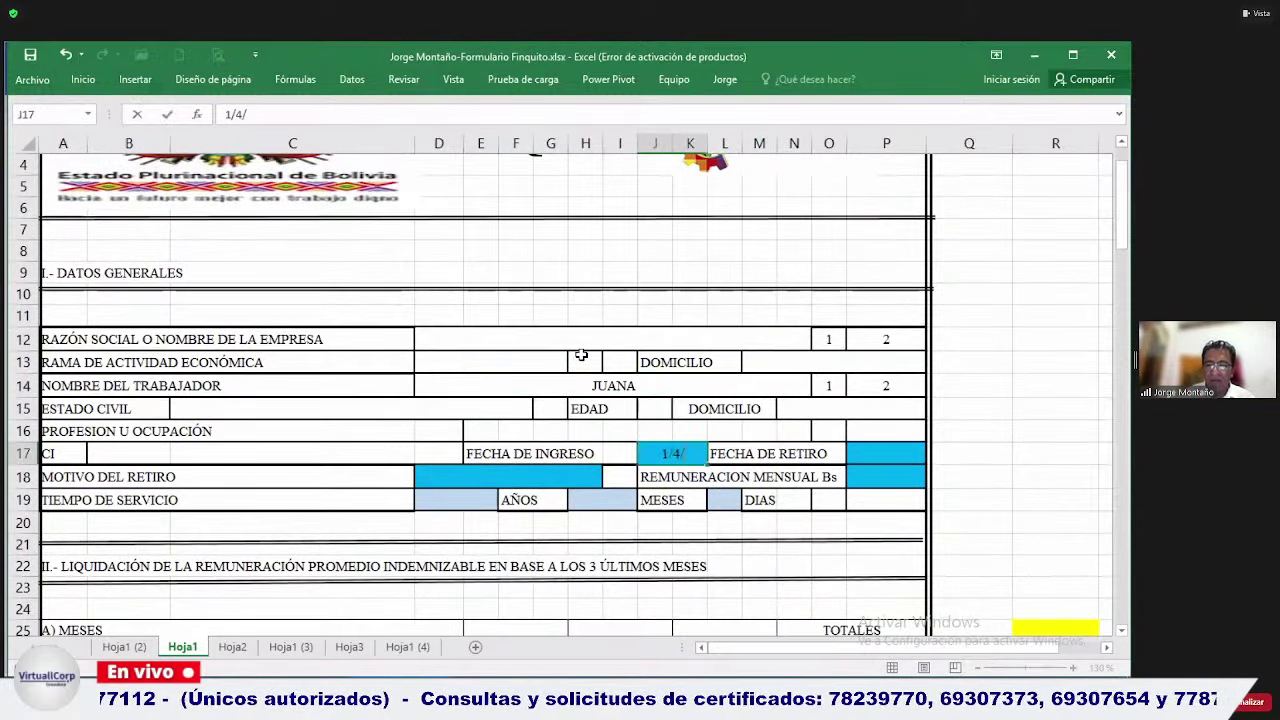
pyautogui.write('2005')
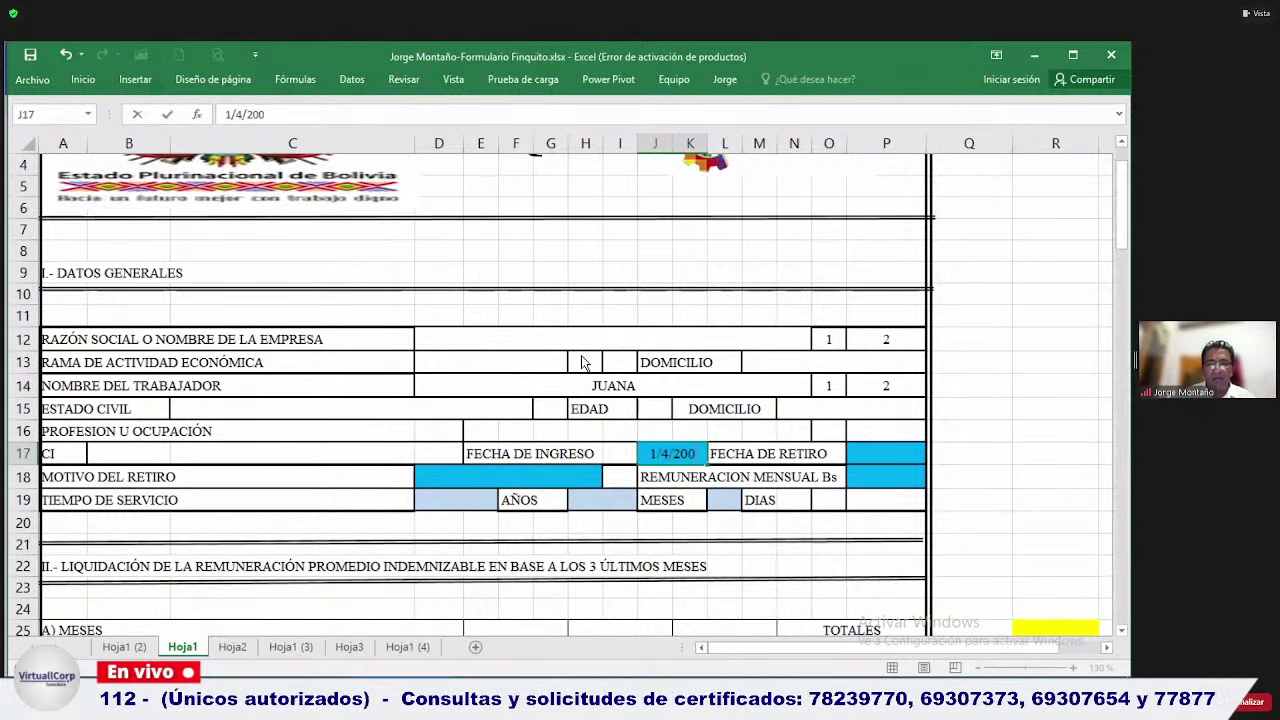
# Enter 30/9/2021 as the FECHA DE RETIRO in row 17, consulting the Word case data.
pyautogui.press('Right')
pyautogui.press('Right')
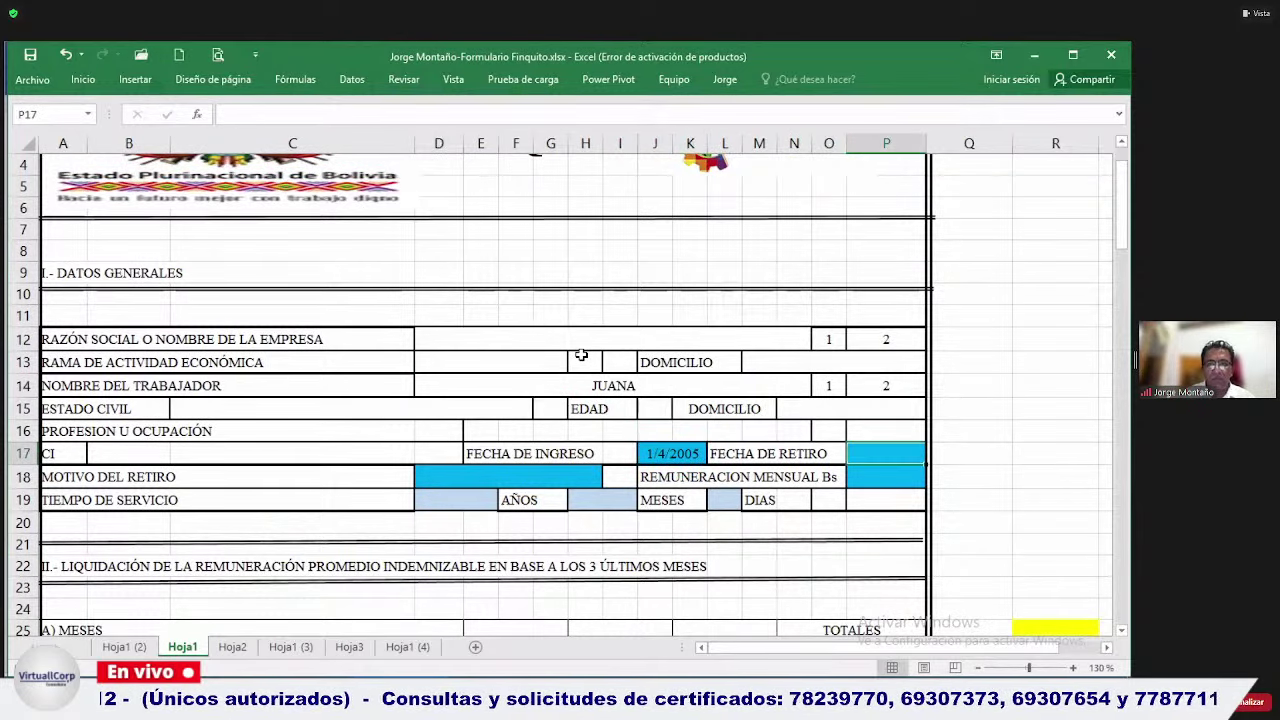
pyautogui.hotkey('alt', 'Tab')
pyautogui.hotkey('alt', 'Tab')
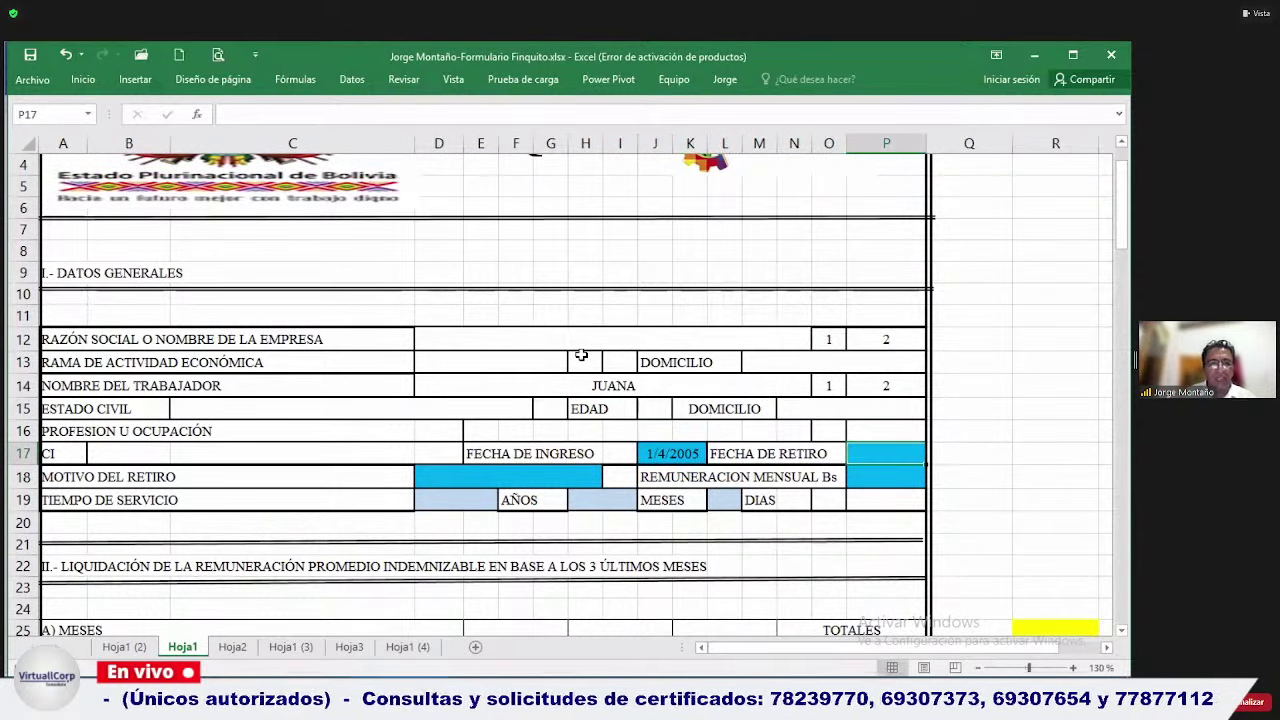
pyautogui.write('30/9/2021')
pyautogui.press('Return')
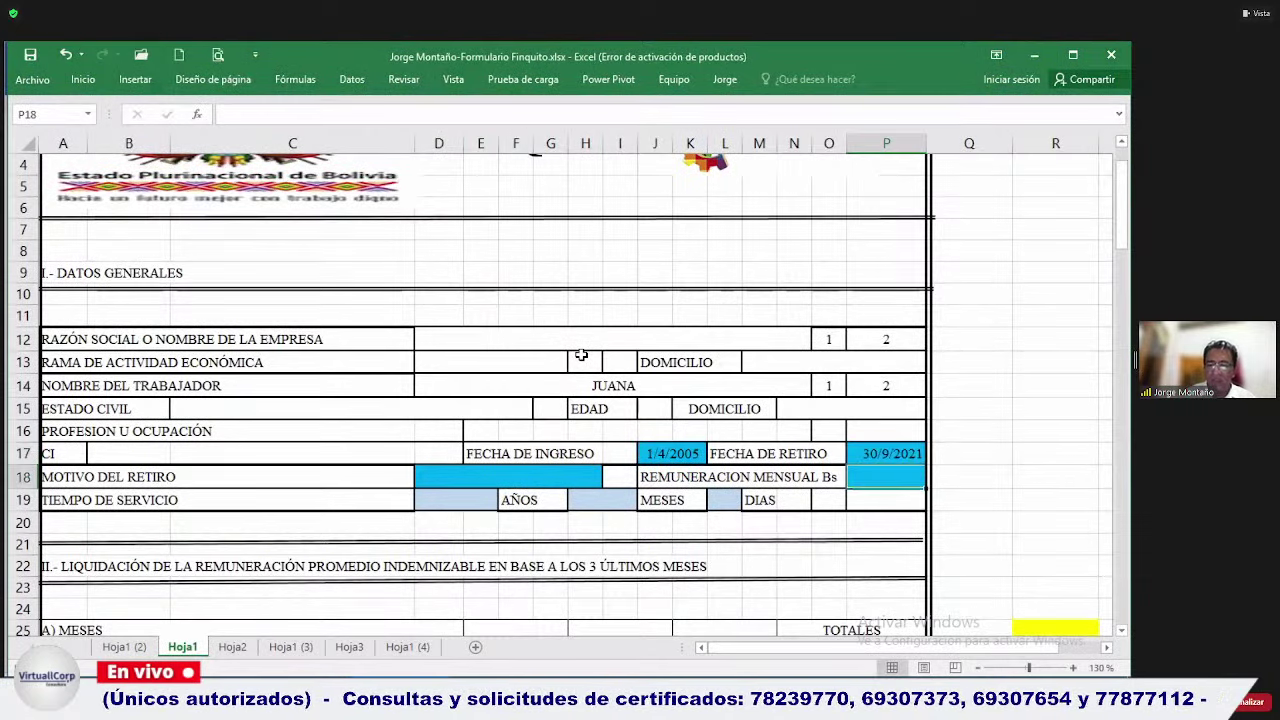
# Check the type of retirement in the Word notes and enter "Forzoso" as the MOTIVO DEL RETIRO.
pyautogui.press('Left')
pyautogui.press('Left')
pyautogui.press('Left')
pyautogui.hotkey('alt', 'Tab')
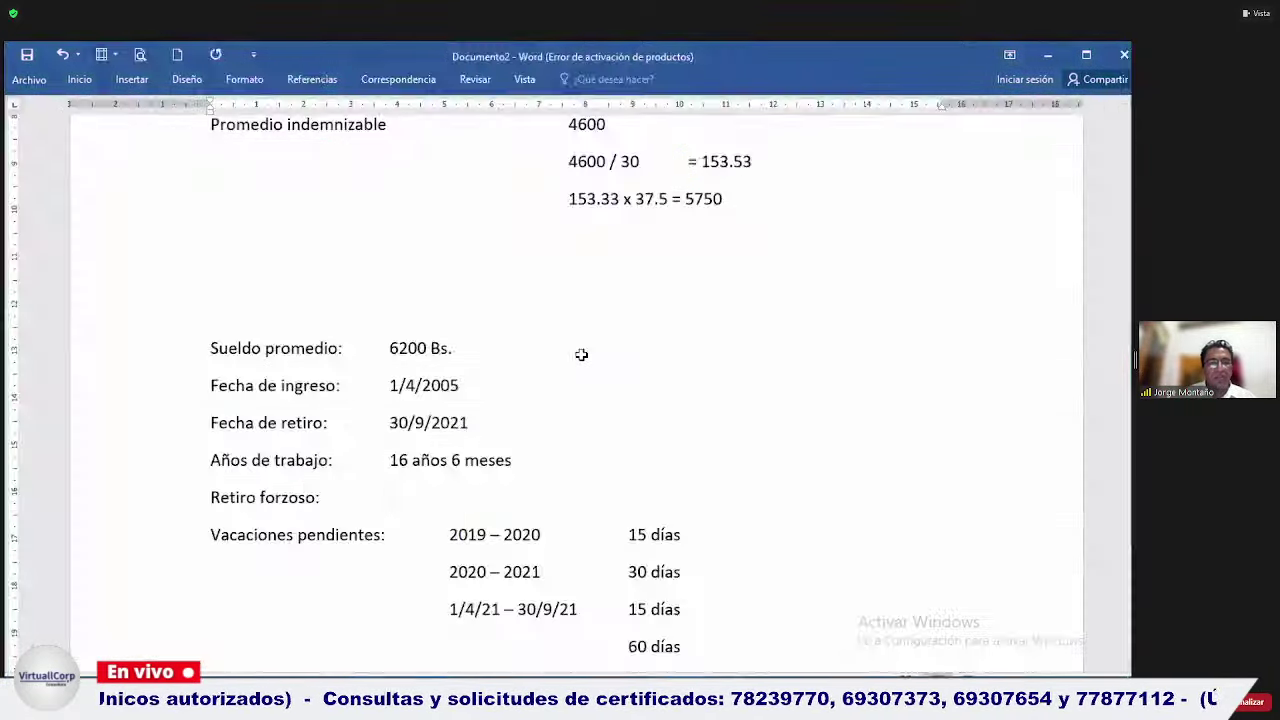
pyautogui.hotkey('alt', 'Tab')
pyautogui.write('Forzo')
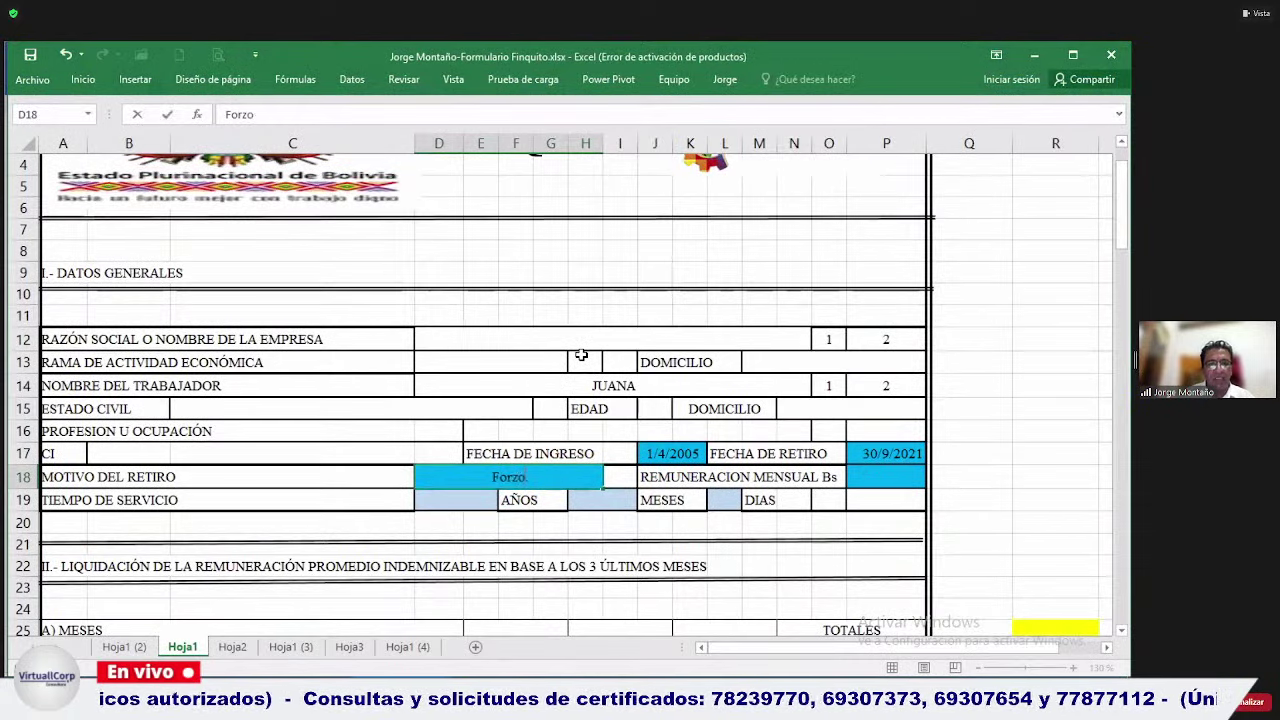
pyautogui.write('so')
# Look up the average salary in the Word notes and set the REMUNERACION MENSUAL in row 18 to 6200.
pyautogui.press('Right')
pyautogui.press('Right')
pyautogui.press('Right')
pyautogui.press('Right')
pyautogui.press('Right')
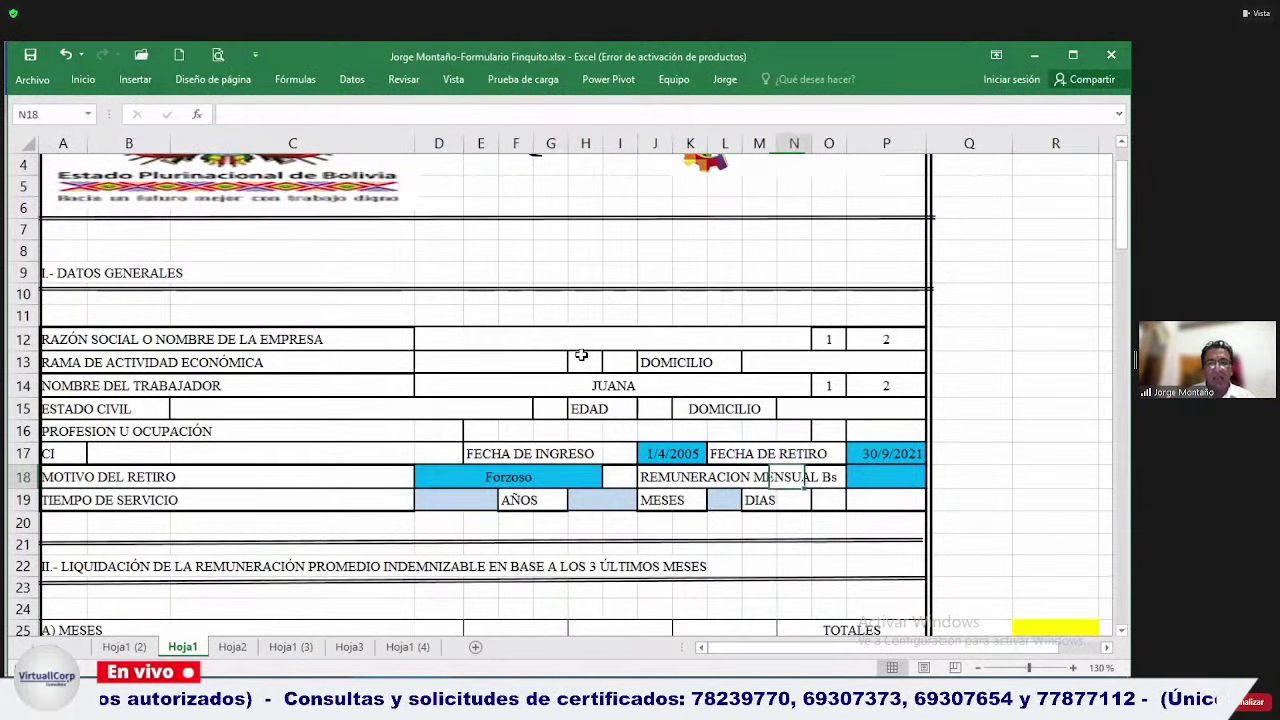
pyautogui.press('Right')
pyautogui.press('Right')
pyautogui.hotkey('alt', 'Tab')
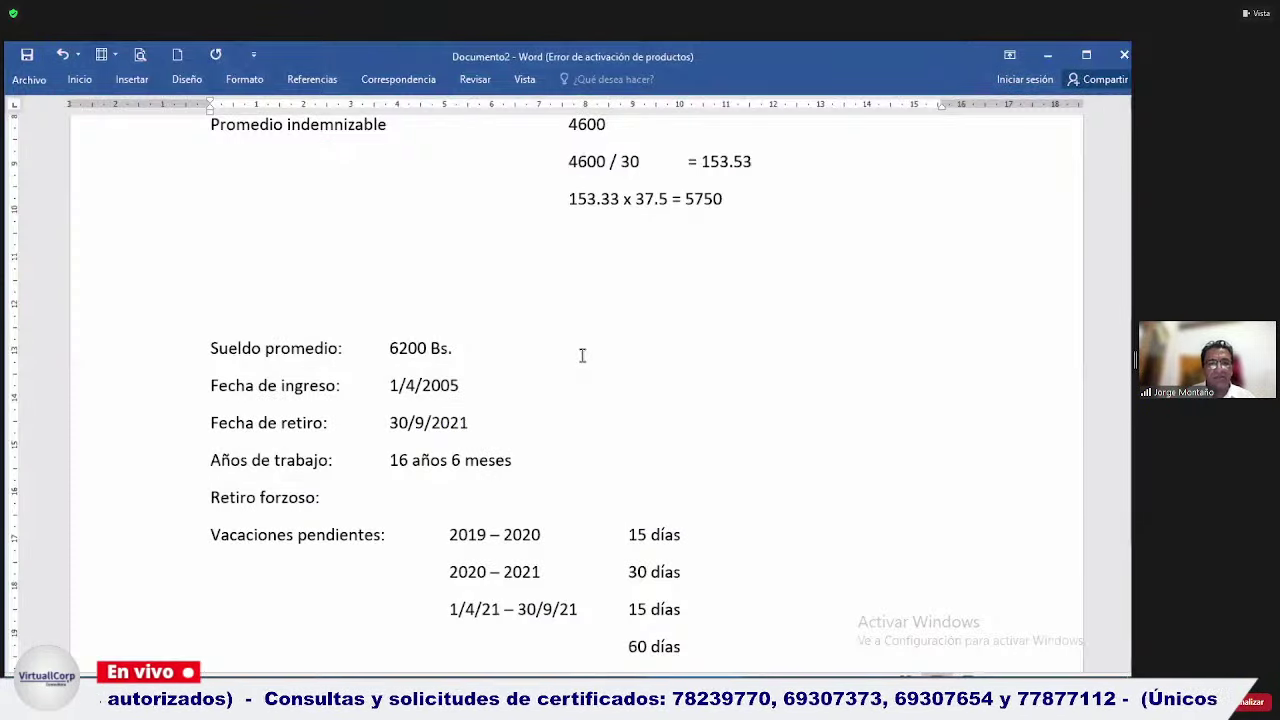
pyautogui.hotkey('alt', 'Tab')
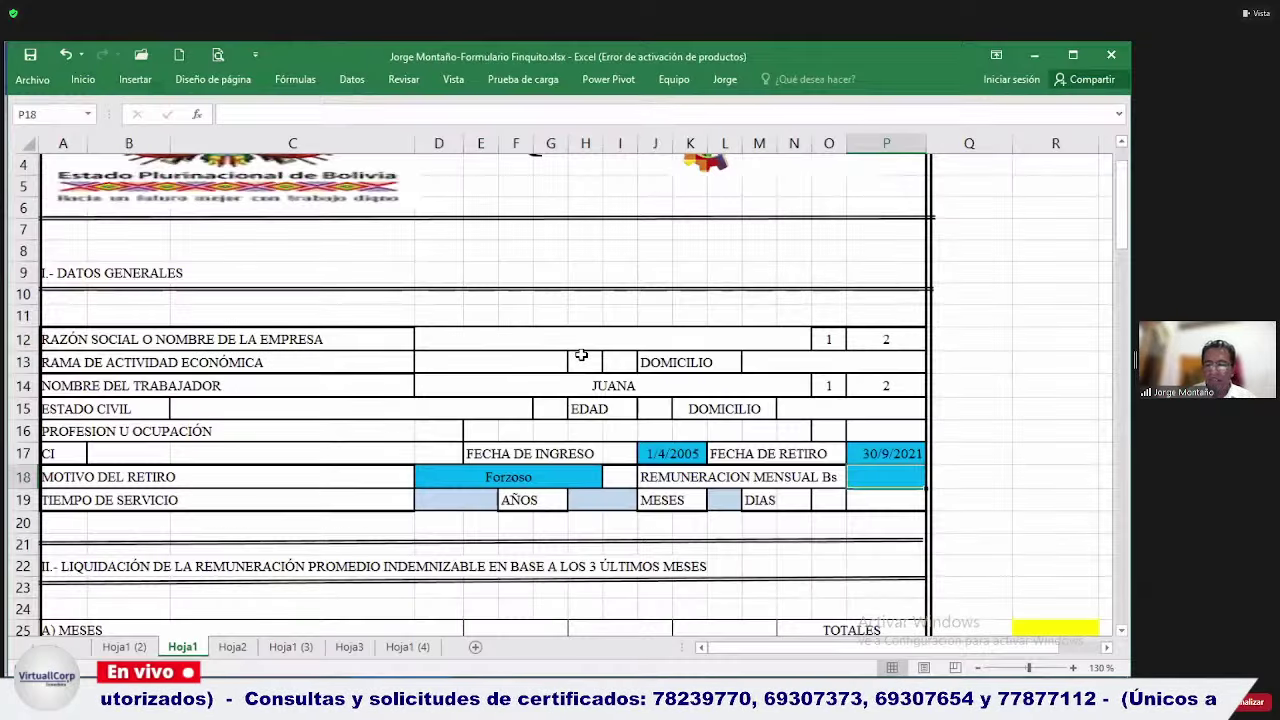
pyautogui.write('6200')
pyautogui.press('Return')
# Look over section II, from the monthly remuneration rows to the total average remuneration in row 33.
pyautogui.press('Down')
pyautogui.press('Down')
pyautogui.press('Down')
pyautogui.press('Down')
pyautogui.press('Down')
pyautogui.press('Down')
pyautogui.press('Down')
pyautogui.press('Down')
pyautogui.press('Down')
pyautogui.press('Down')
pyautogui.press('Down')
pyautogui.press('Down')
pyautogui.press('Down')
pyautogui.press('Down')
pyautogui.press('Down')
pyautogui.press('Down')
pyautogui.press('Up')
pyautogui.press('Up')
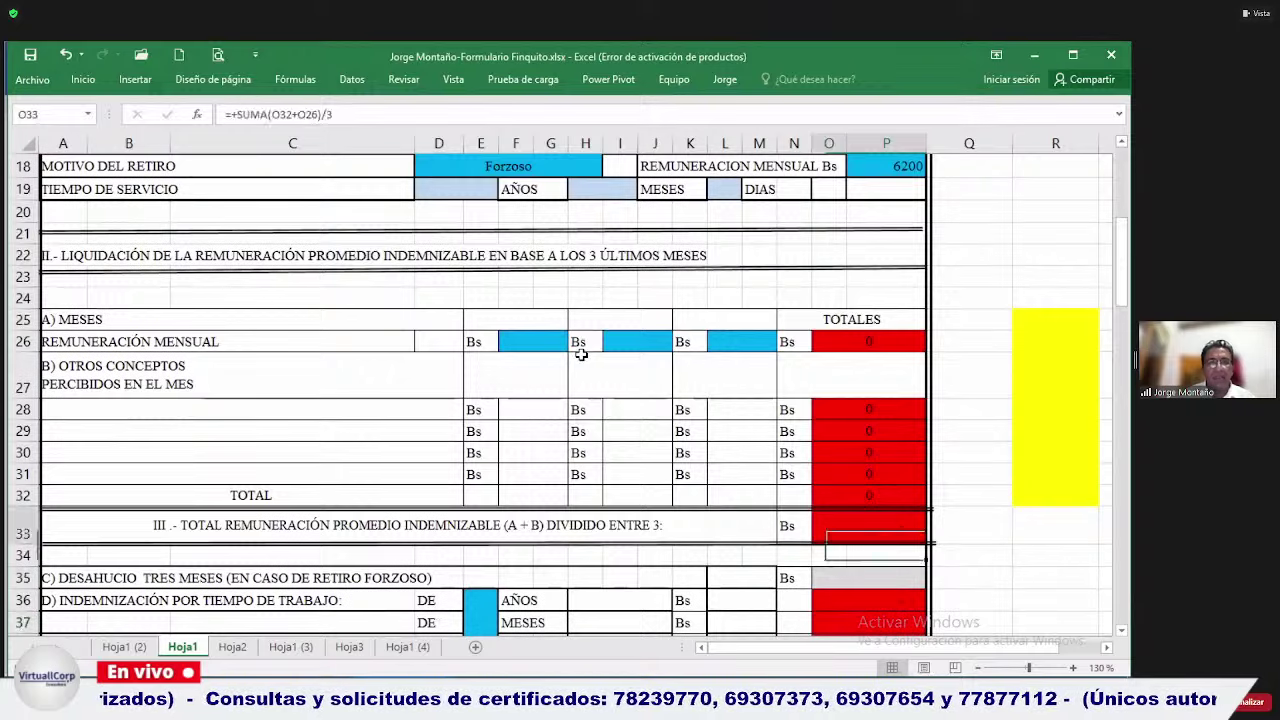
pyautogui.press('Up')
pyautogui.press('Up')
pyautogui.press('Up')
pyautogui.press('Up')
pyautogui.press('Up')
pyautogui.press('Up')
pyautogui.press('Up')
pyautogui.press('Up')
pyautogui.press('Up')
pyautogui.press('Up')
pyautogui.press('Up')
pyautogui.press('Up')
pyautogui.press('Up')
pyautogui.press('Up')
# Fill in the TIEMPO DE SERVICIO in row 19 as 16 AÑOS, 6 MESES and 0 DIAS, consulting the years of work in Word.
pyautogui.press('Left')
pyautogui.press('Left')
pyautogui.press('Left')
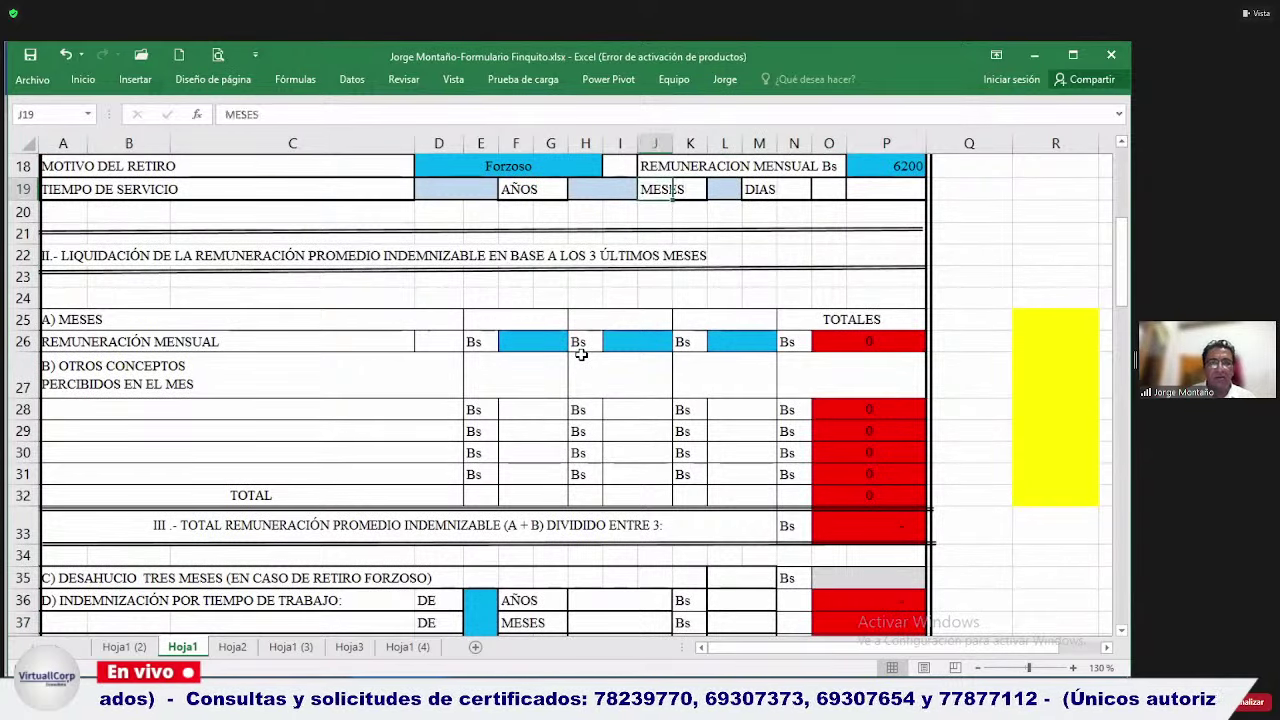
pyautogui.press('Left')
pyautogui.press('Left')
pyautogui.press('Left')
pyautogui.hotkey('alt', 'Tab')
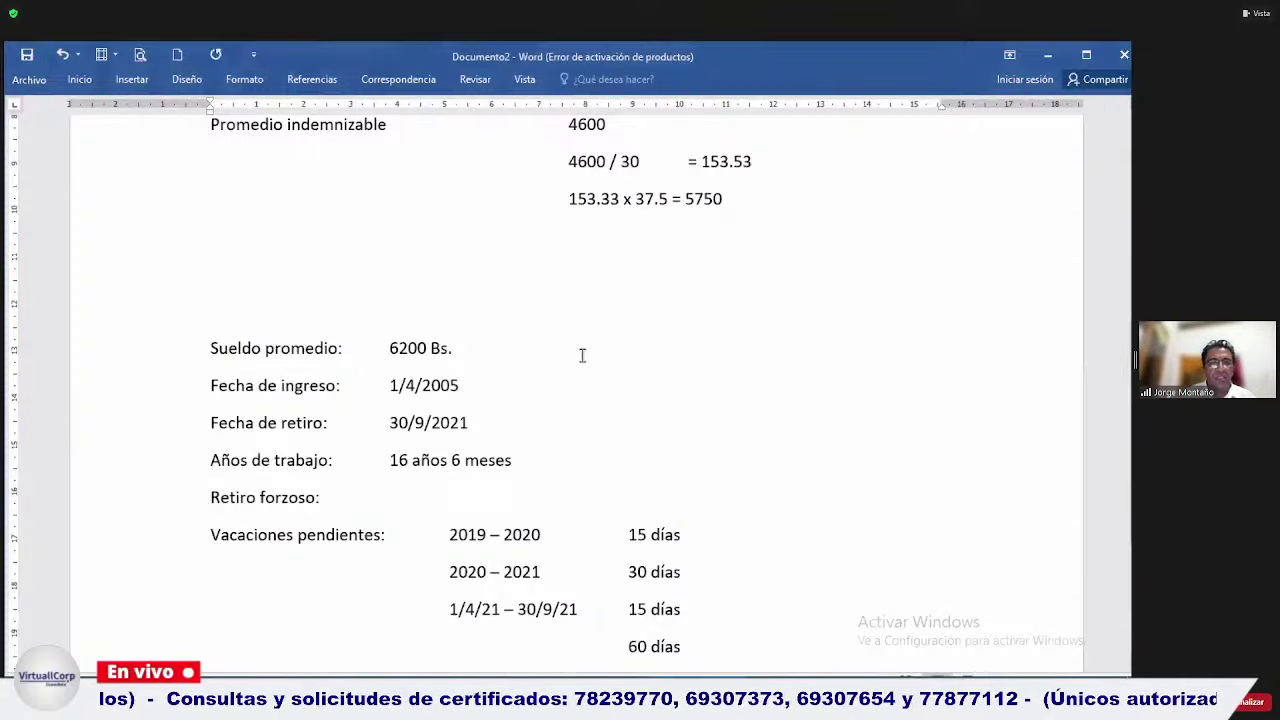
pyautogui.hotkey('alt', 'Tab')
pyautogui.write('1')
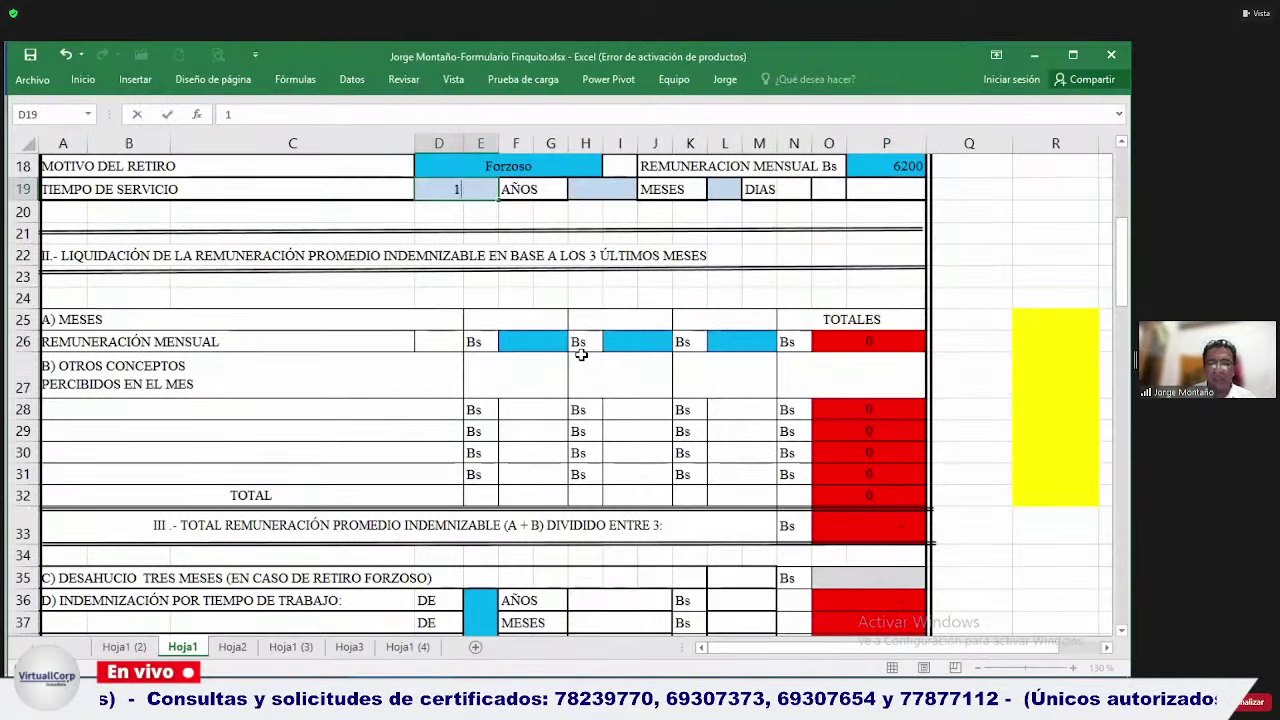
pyautogui.write('6')
pyautogui.press('Right')
pyautogui.press('Right')
pyautogui.write('6')
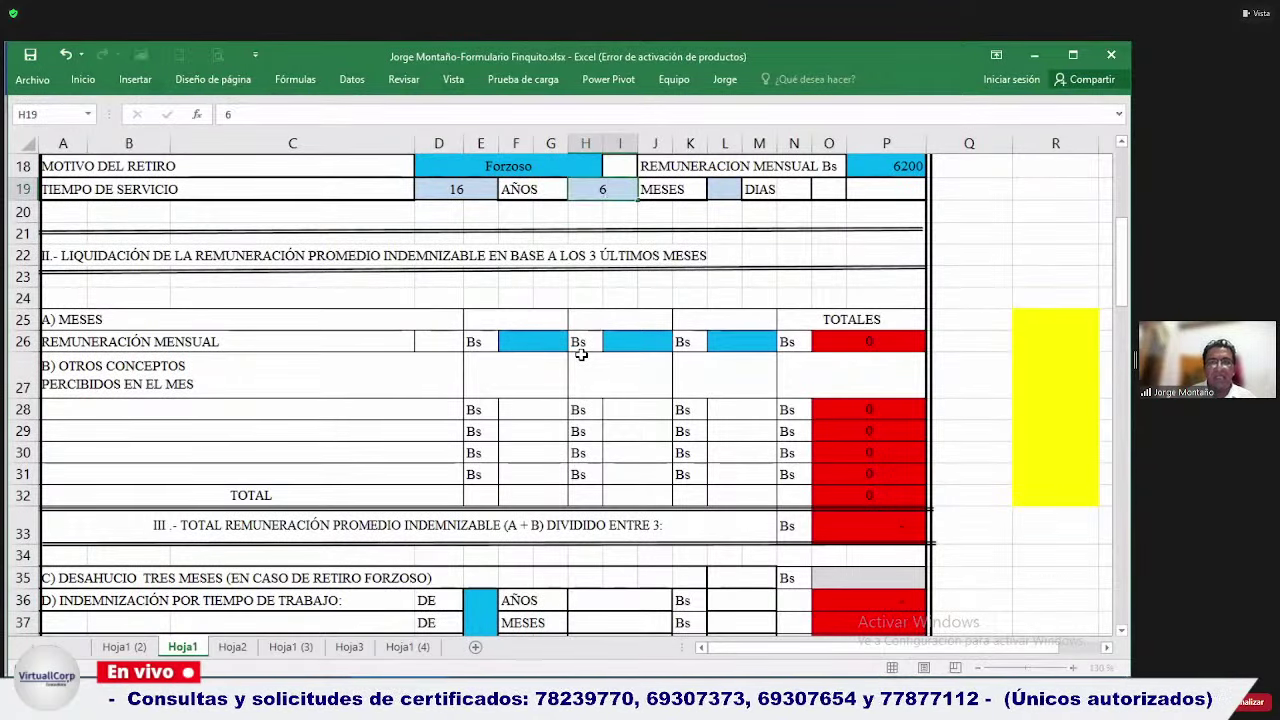
pyautogui.press('Right')
pyautogui.press('Right')
pyautogui.write('0')
# Check the retirement date in Word and label the three months in row 25 as Julio, Agosto and Septiembre.
pyautogui.press('Down')
pyautogui.press('Down')
pyautogui.press('Down')
pyautogui.press('Down')
pyautogui.press('Down')
pyautogui.press('Down')
pyautogui.press('Left')
pyautogui.press('Up')
pyautogui.hotkey('alt', 'Tab')
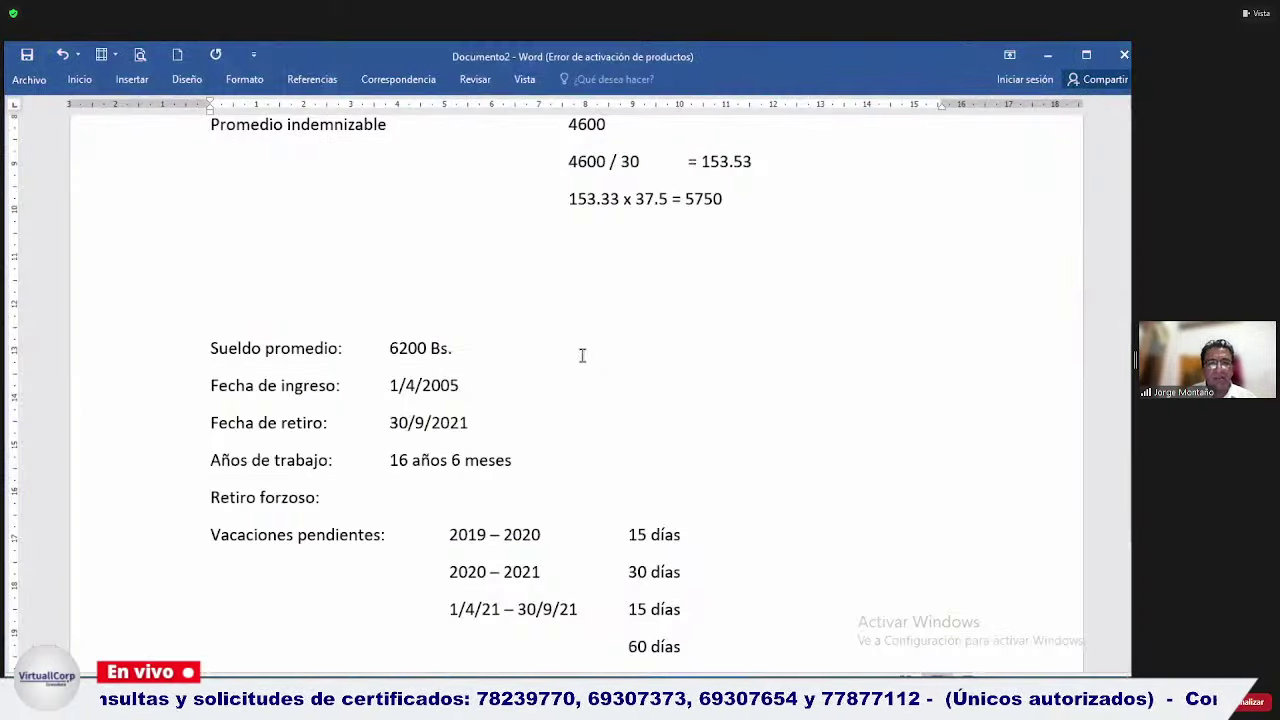
pyautogui.hotkey('alt', 'Tab')
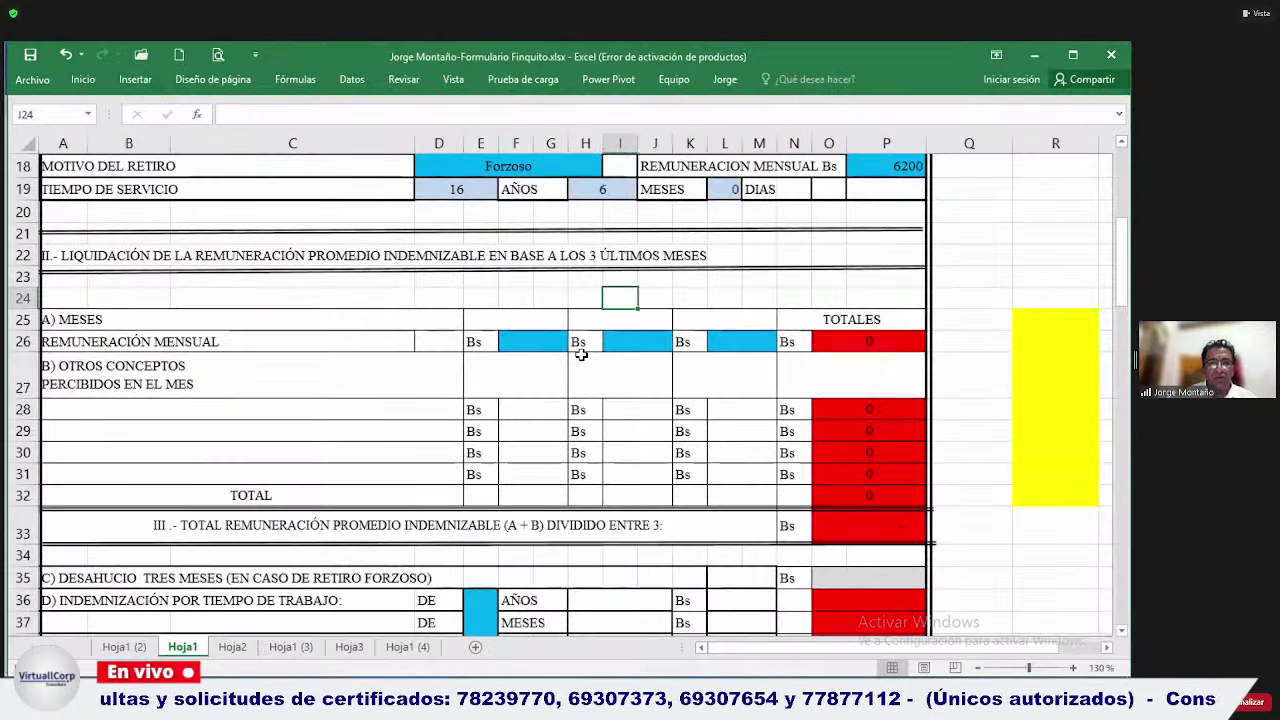
pyautogui.press('Down')
pyautogui.press('Left')
pyautogui.write('Julio')
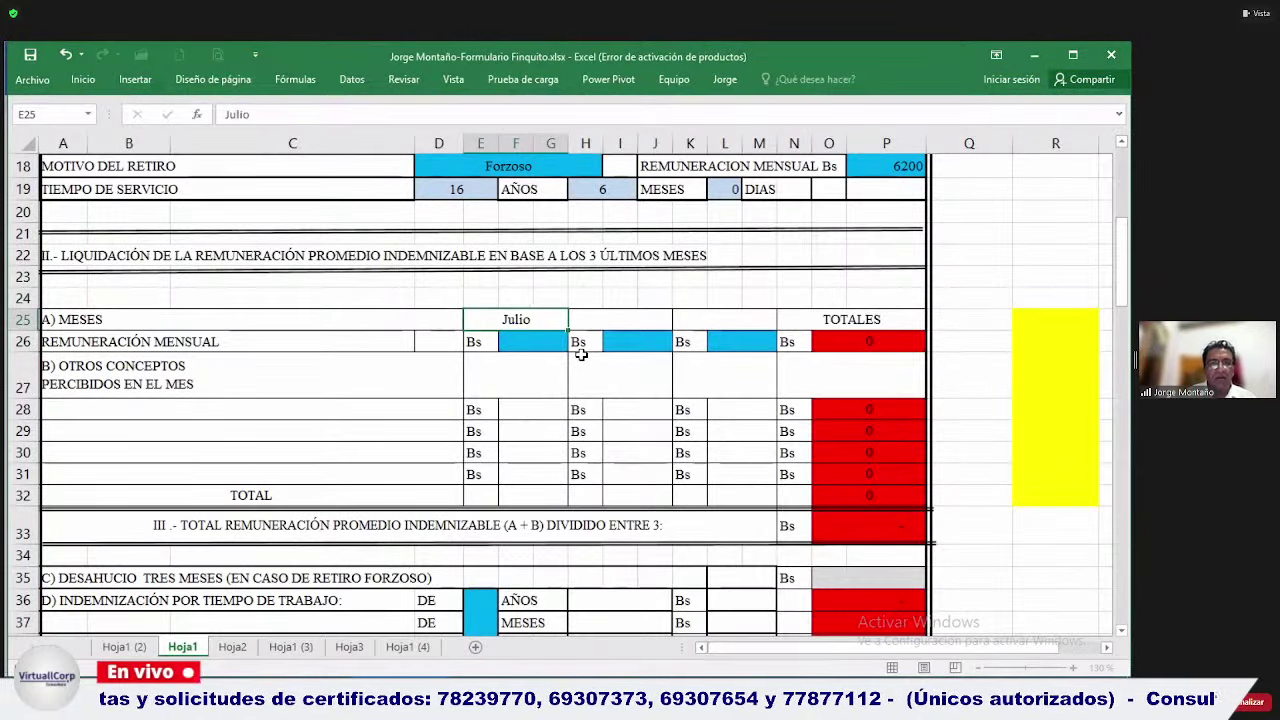
pyautogui.press('Tab')
pyautogui.write('Agosto')
pyautogui.press('Down')
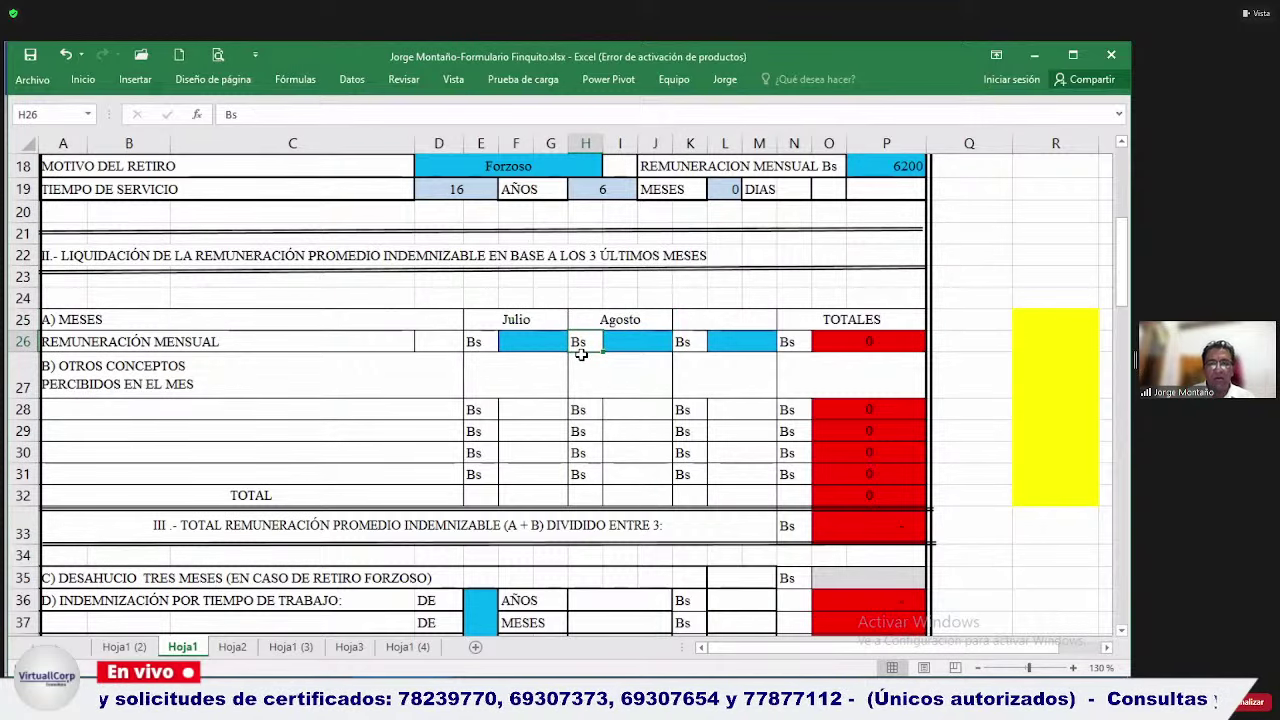
pyautogui.press('Up')
pyautogui.press('Tab')
pyautogui.write('Sep')
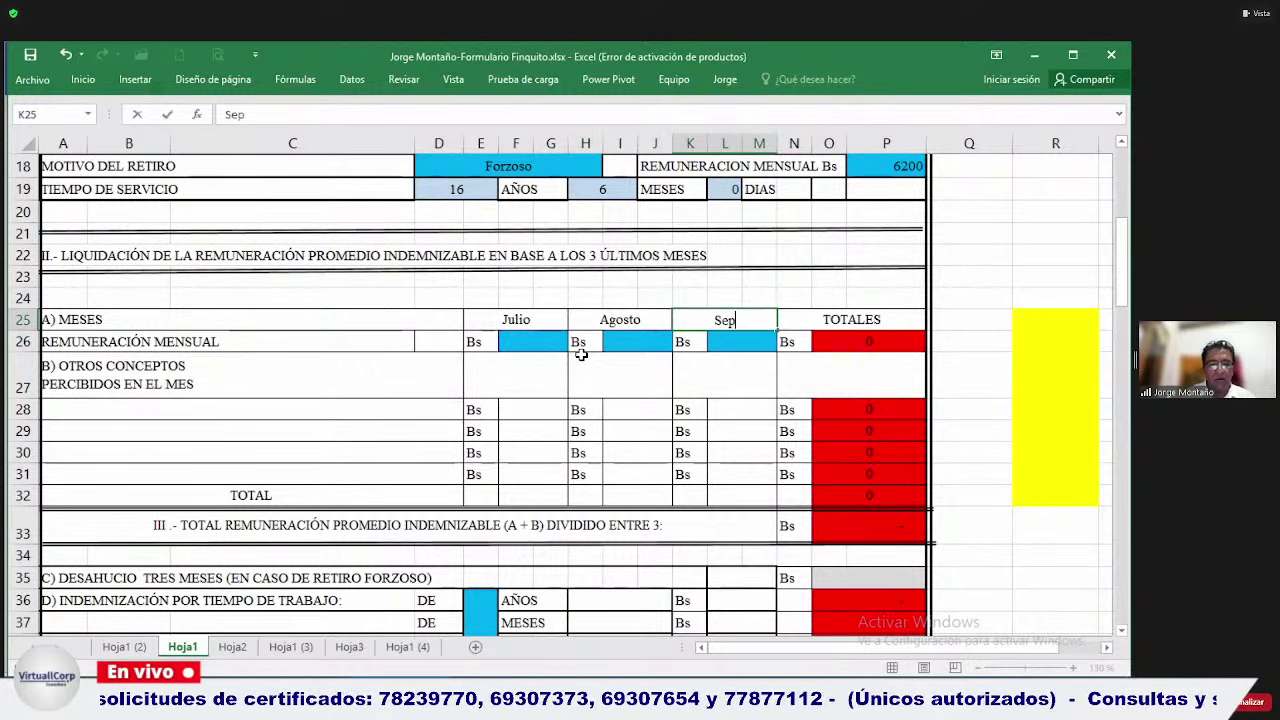
pyautogui.write('tiembre')
pyautogui.press('Return')
# Enter 6200 as the REMUNERACIÓN MENSUAL in row 26 for each of the three months.
pyautogui.press('Left')
pyautogui.press('Left')
pyautogui.write('6200')
pyautogui.press('Right')
pyautogui.press('Right')
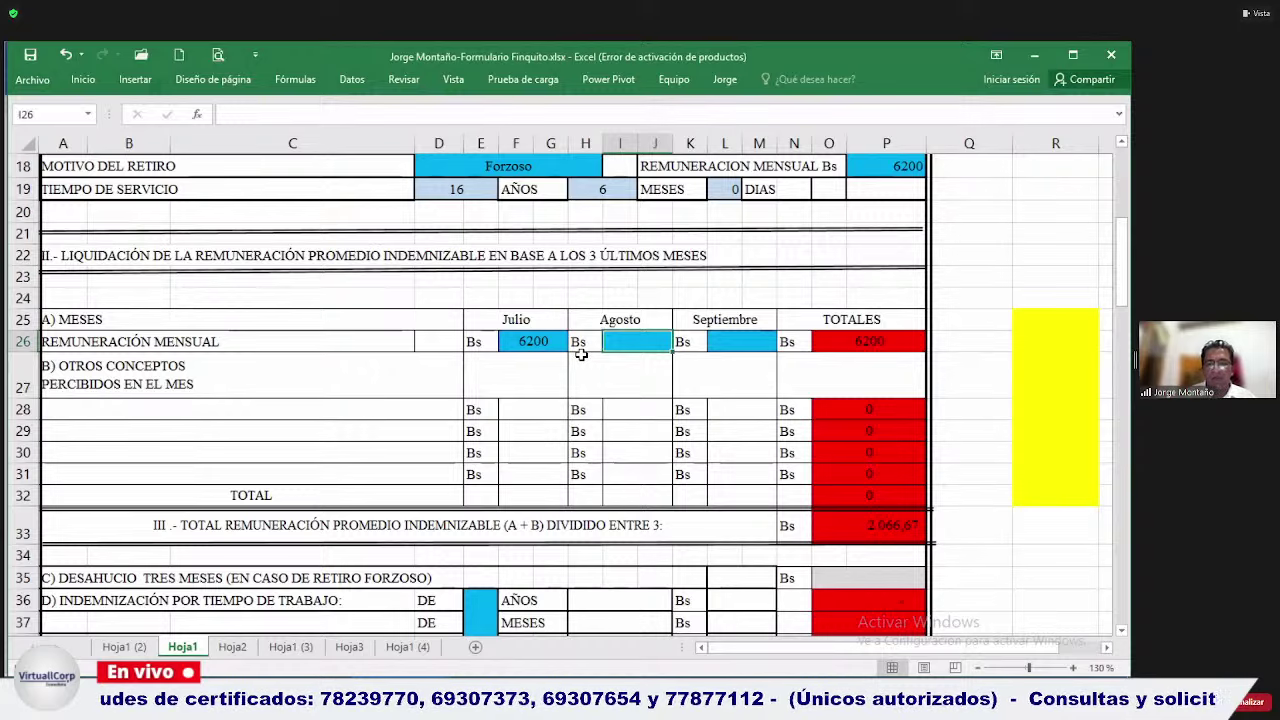
pyautogui.write('6200')
pyautogui.press('Return')
pyautogui.press('Down')
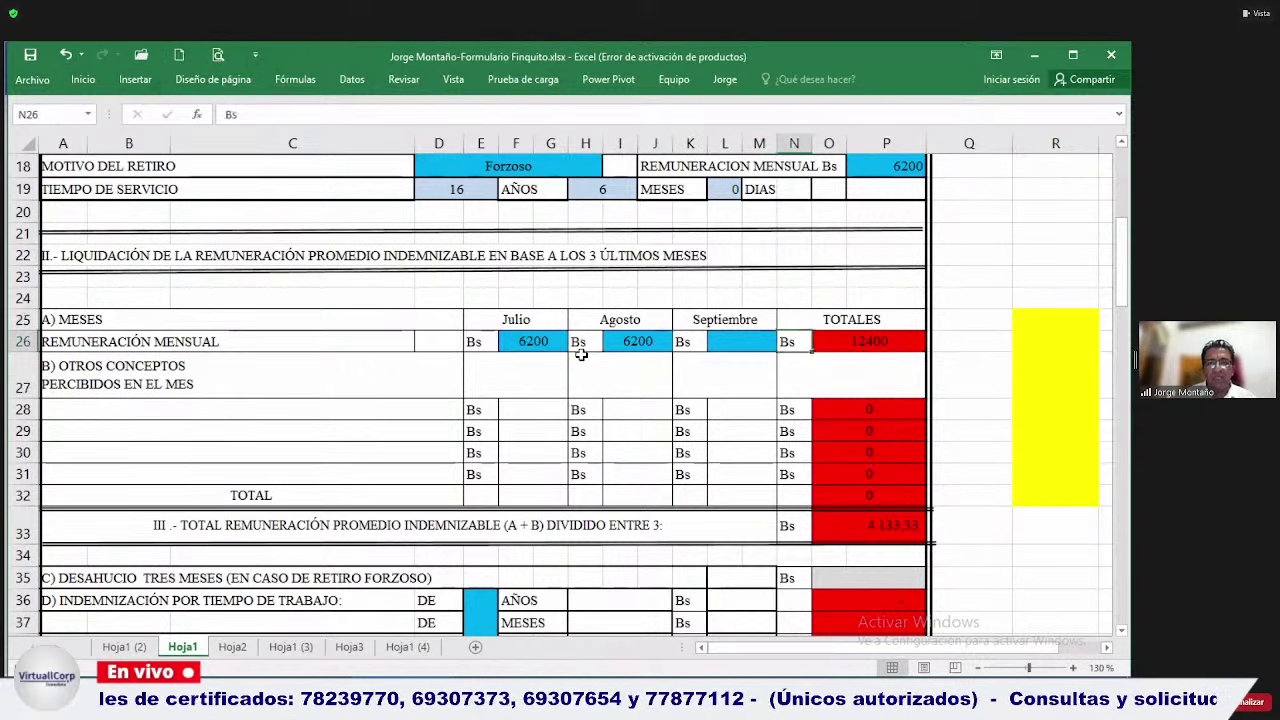
pyautogui.press('Right')
pyautogui.write('6200')
pyautogui.press('Return')
# Calculate the DESAHUCIO in O35 with a formula multiplying the average indemnifiable remuneration in O33 by 3.
pyautogui.press('Return')
pyautogui.press('Return')
pyautogui.press('Return')
pyautogui.press('Return')
pyautogui.press('Return')
pyautogui.press('Return')
pyautogui.press('Return')
pyautogui.press('Return')
pyautogui.press('Return')
pyautogui.press('Return')
pyautogui.press('Return')
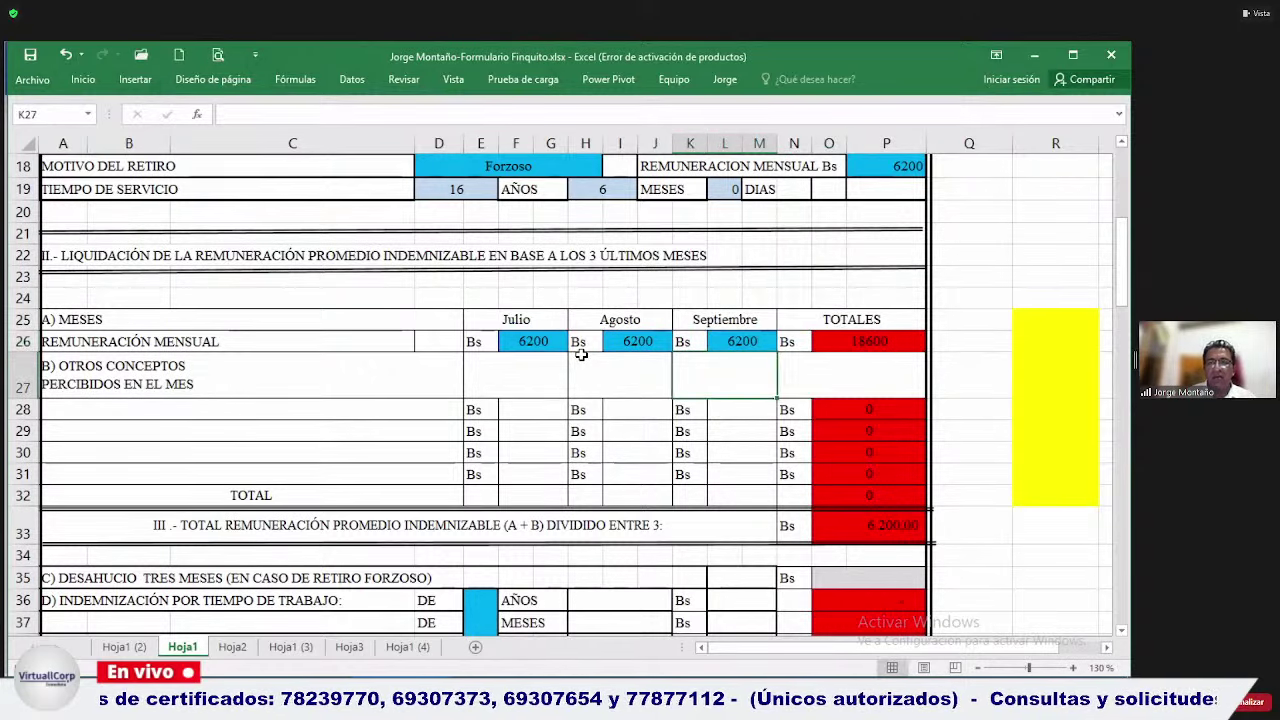
pyautogui.press('Return')
pyautogui.press('Return')
pyautogui.press('Return')
pyautogui.press('Return')
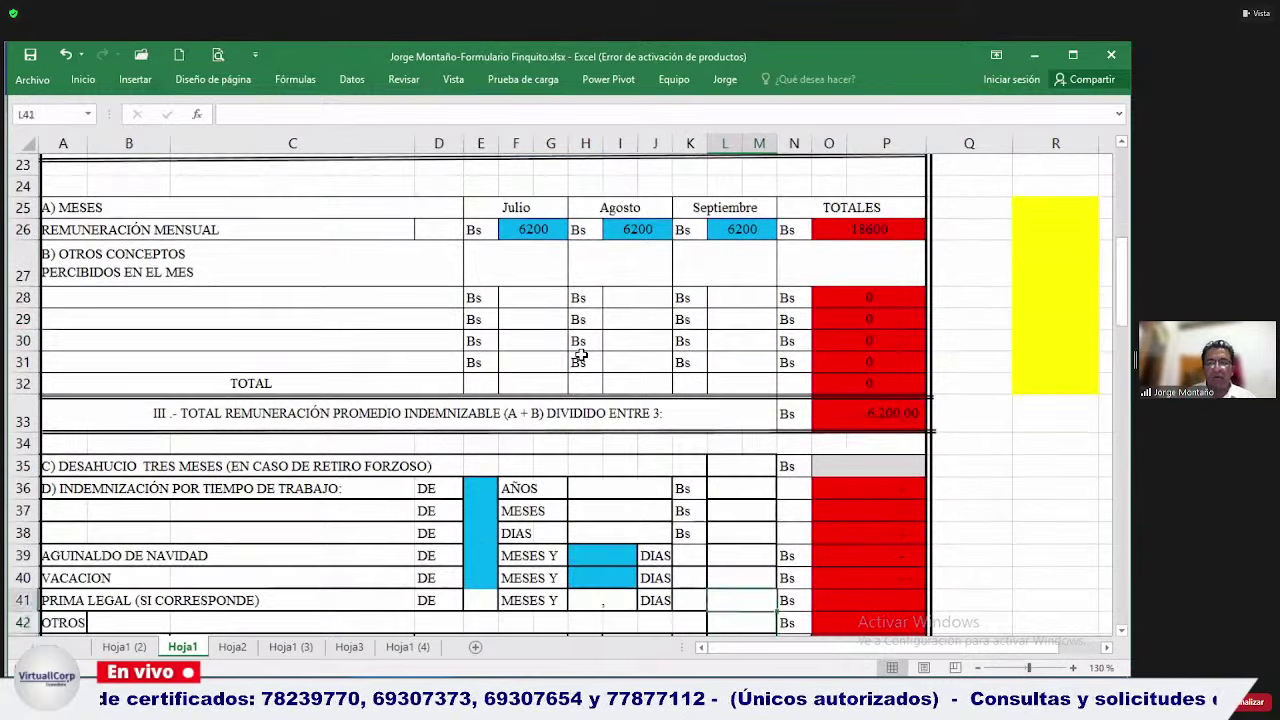
pyautogui.press('Up')
pyautogui.press('Up')
pyautogui.press('Up')
pyautogui.press('Up')
pyautogui.press('Up')
pyautogui.press('Up')
pyautogui.press('Up')
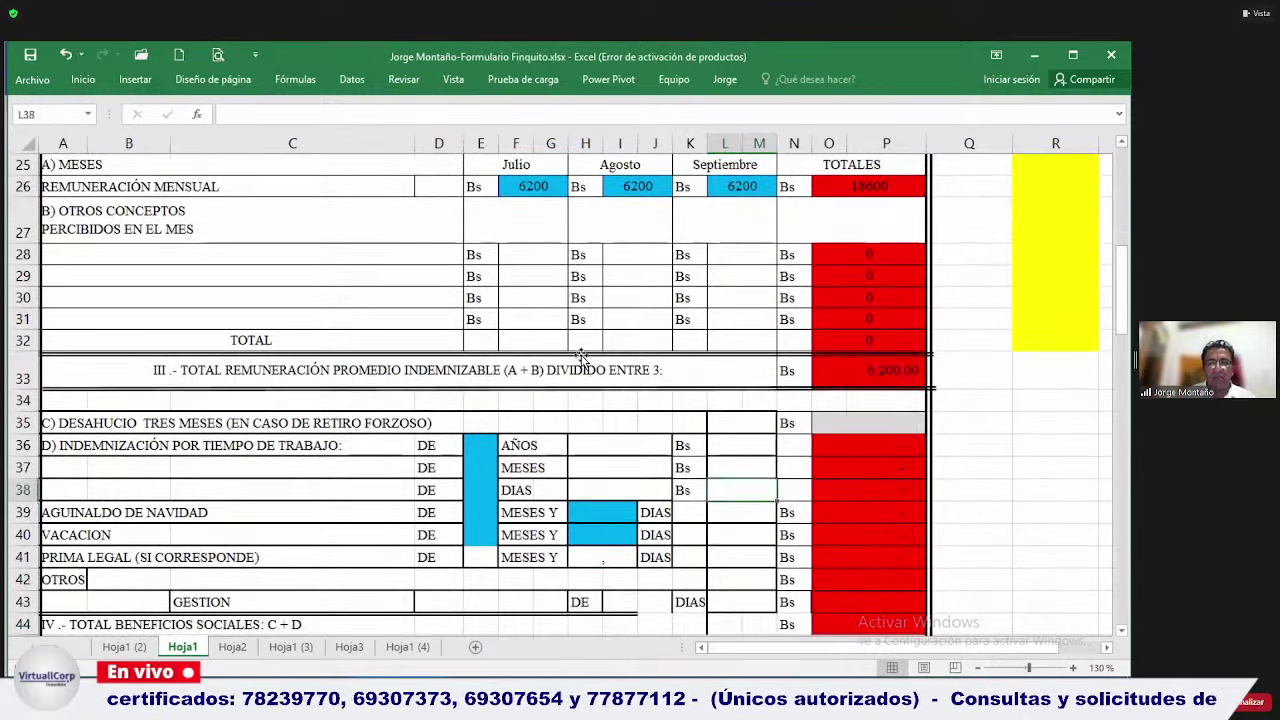
pyautogui.press('Right')
pyautogui.press('Right')
pyautogui.write('+')
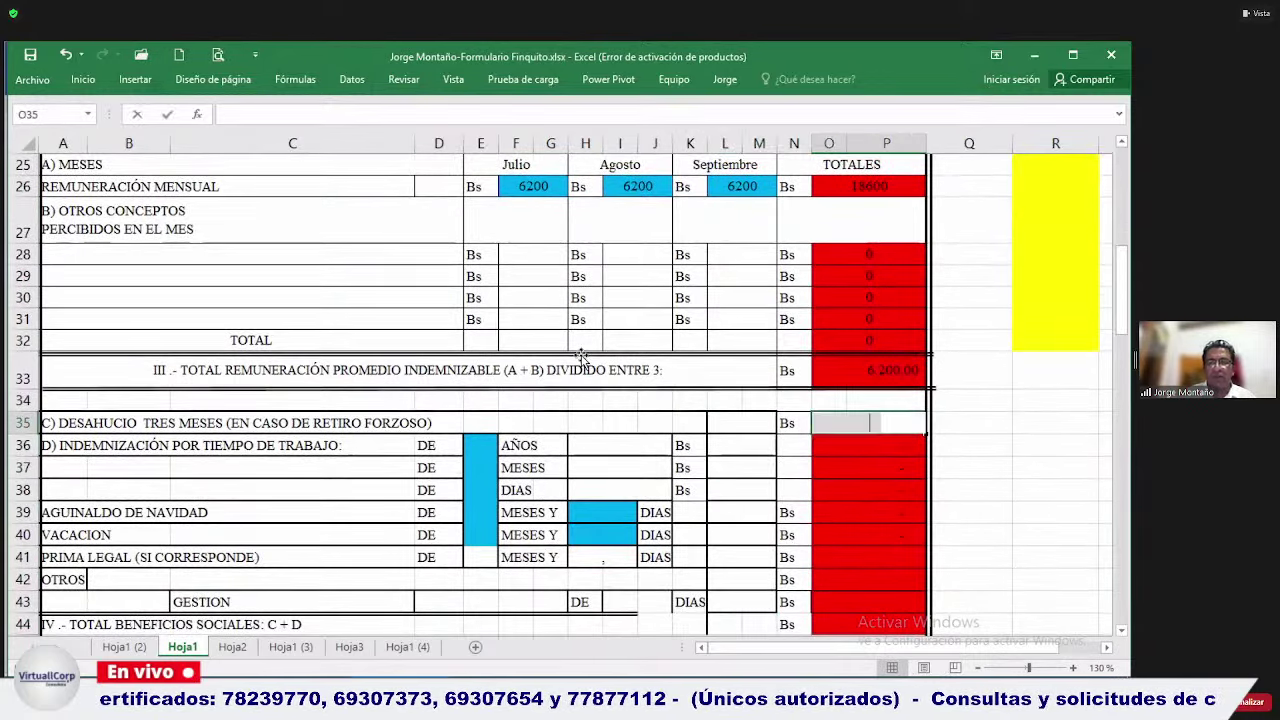
pyautogui.press('Up')
pyautogui.press('Up')
pyautogui.write('*')
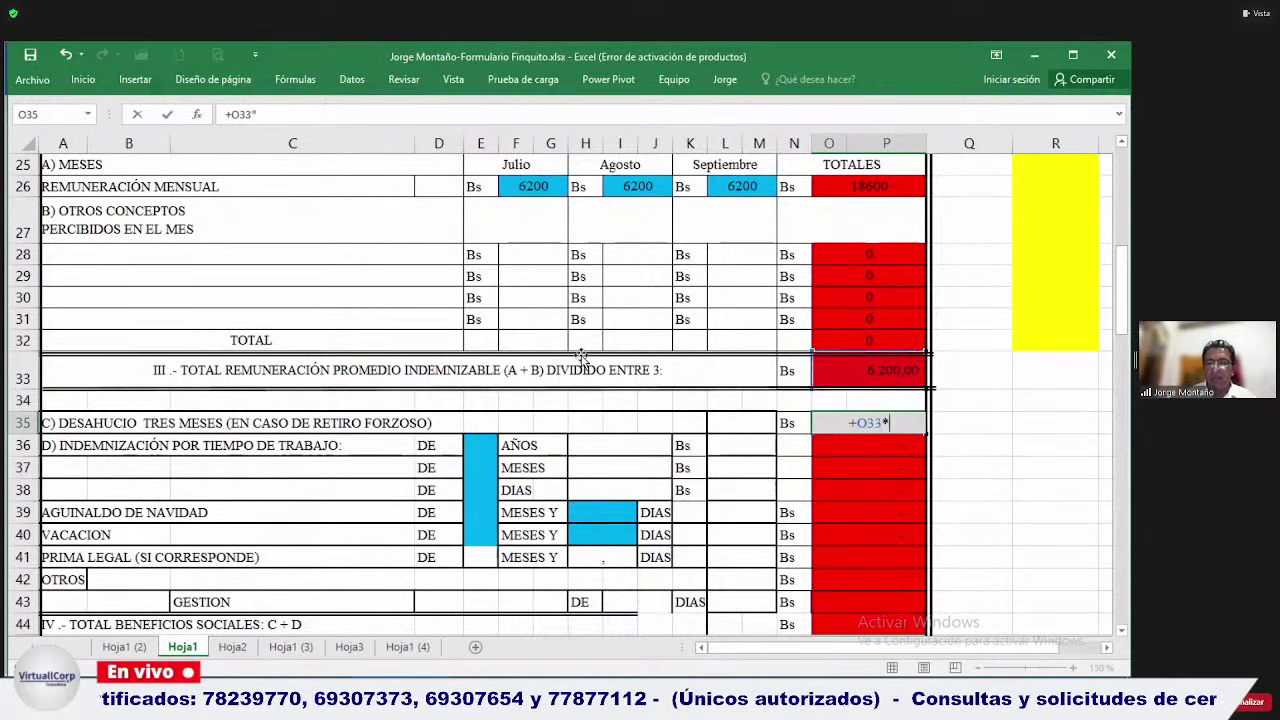
pyautogui.write('O3')
pyautogui.press('Return')
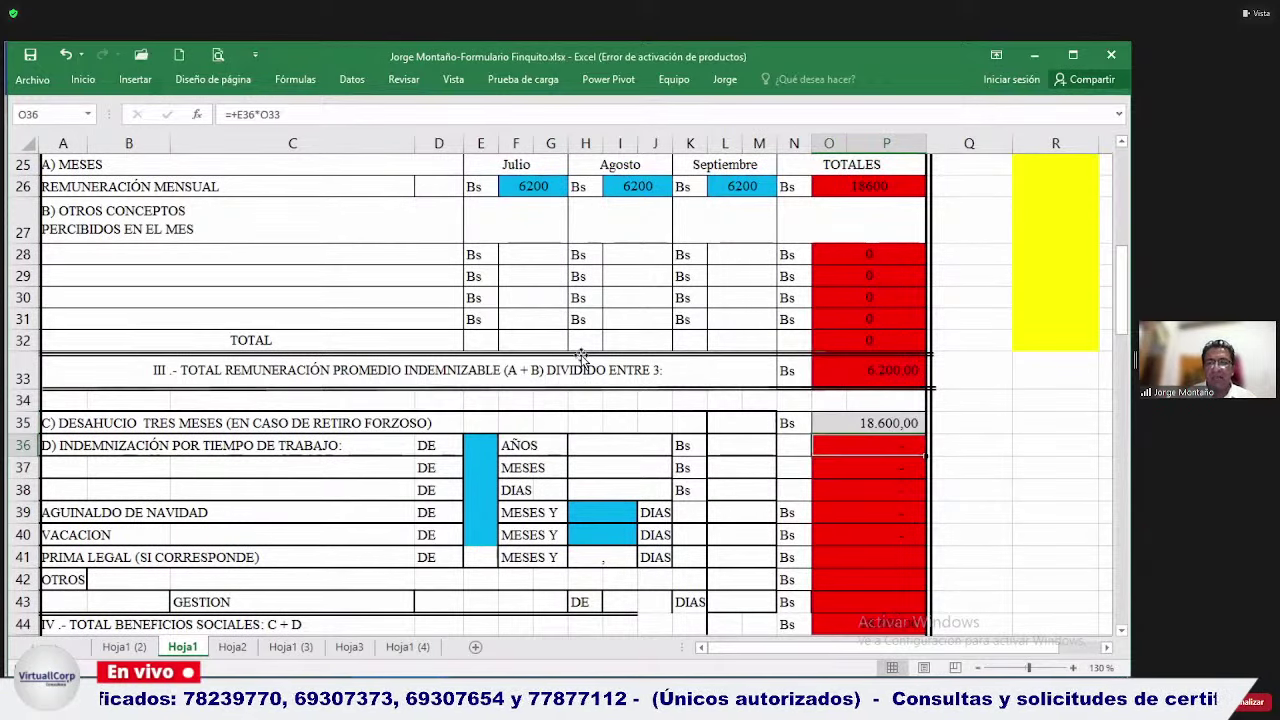
# Enter 16 AÑOS and 6 MESES for the INDEMNIZACIÓN POR TIEMPO DE TRABAJO in rows 36 and 37, checking the Word data.
pyautogui.press('Down')
pyautogui.press('Down')
pyautogui.press('Up')
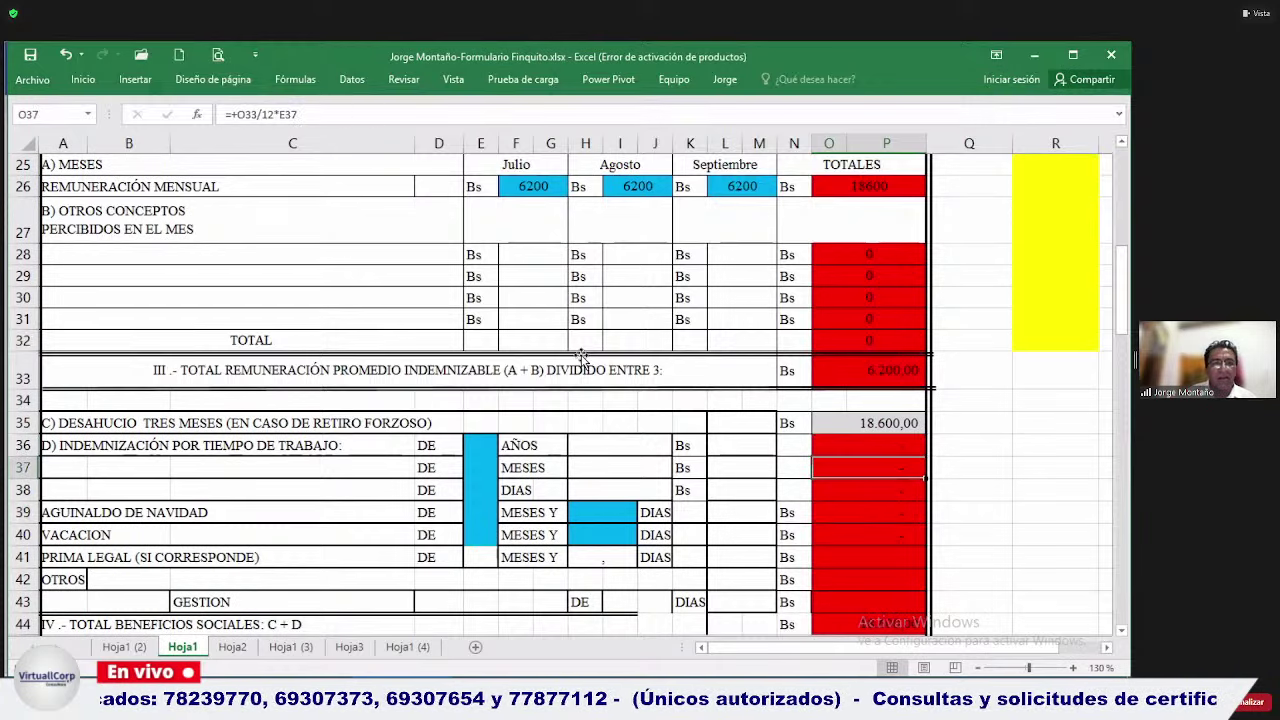
pyautogui.press('Left')
pyautogui.press('Left')
pyautogui.press('Left')
pyautogui.press('Left')
pyautogui.press('Left')
pyautogui.press('Left')
pyautogui.press('Up')
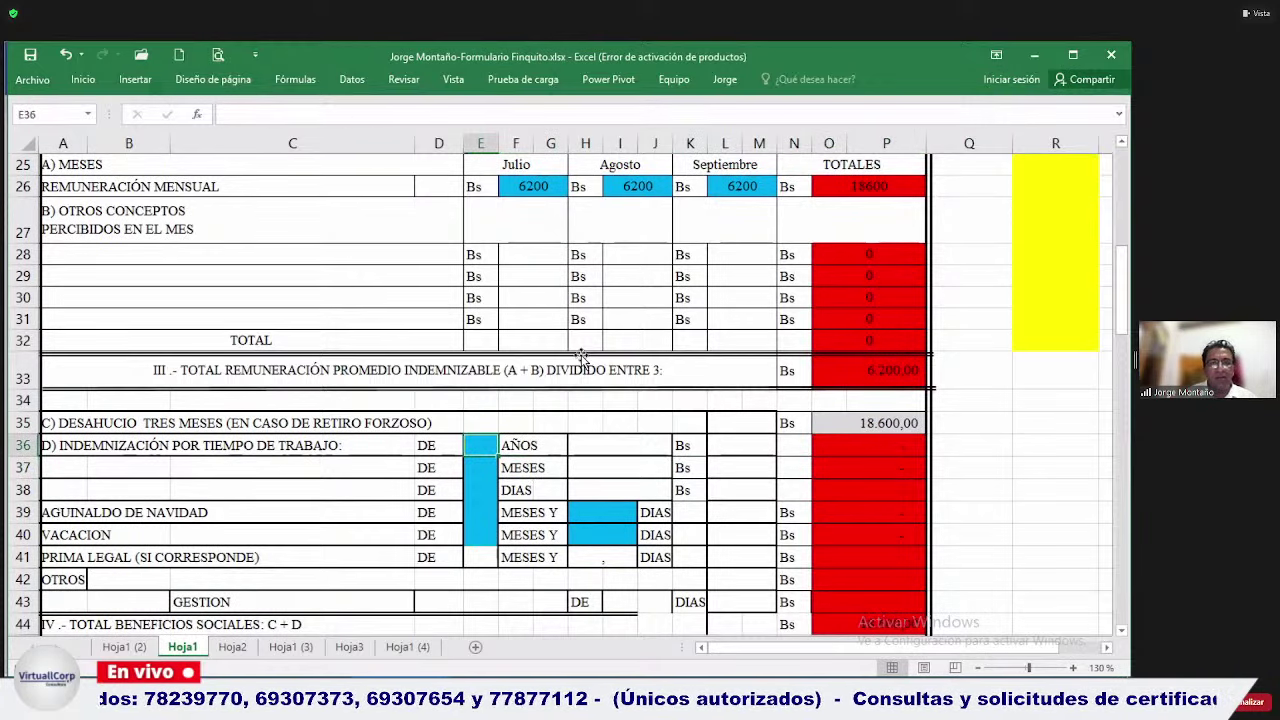
pyautogui.hotkey('alt', 'Tab')
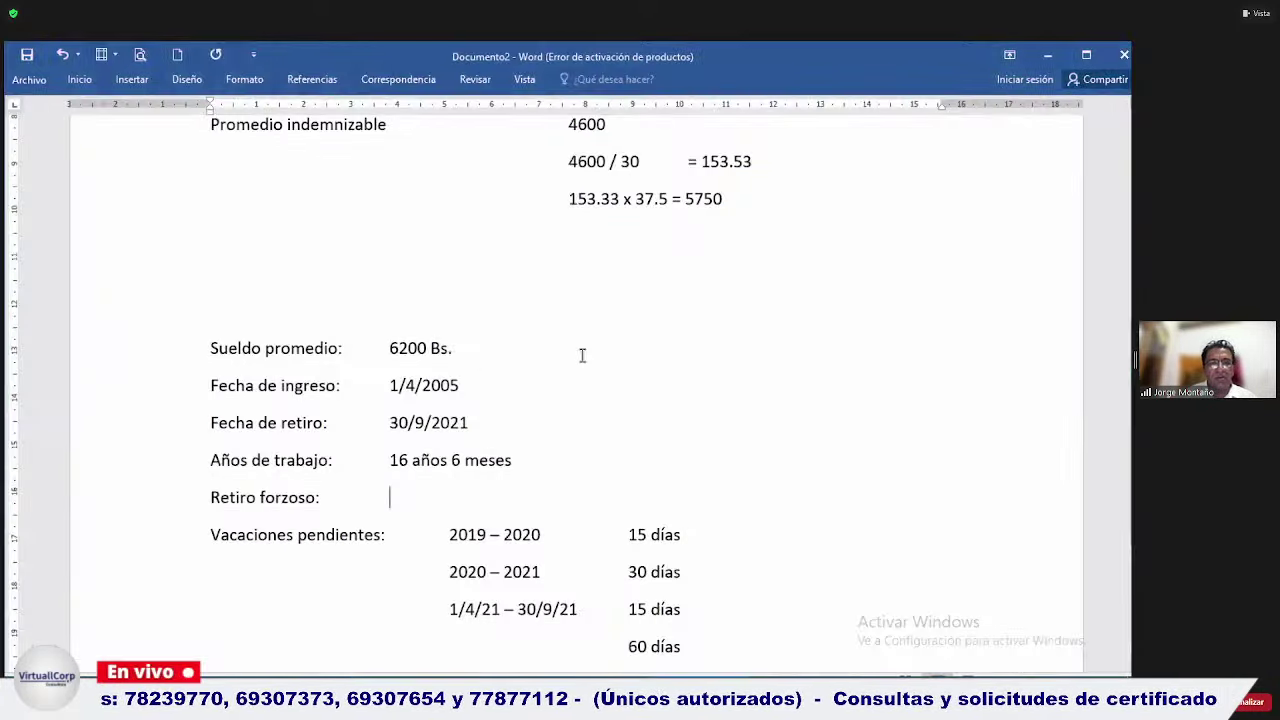
pyautogui.hotkey('alt', 'Tab')
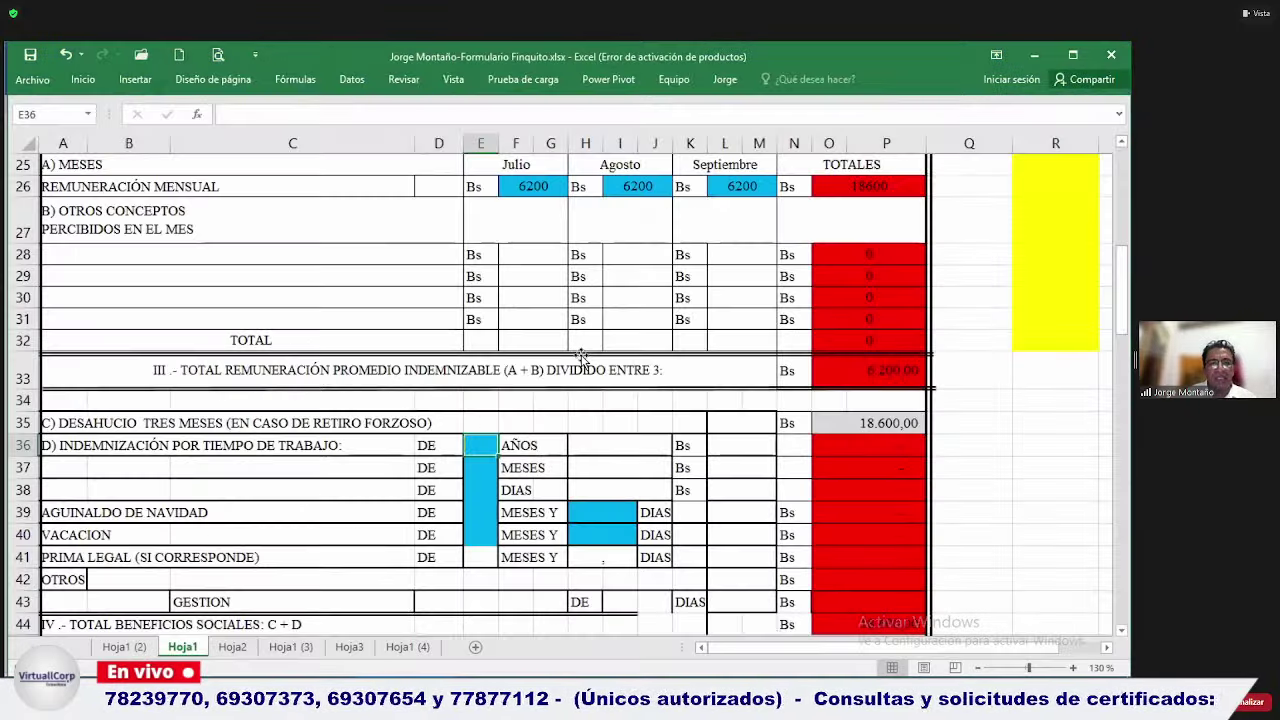
pyautogui.write('16')
pyautogui.press('Return')
pyautogui.write('6')
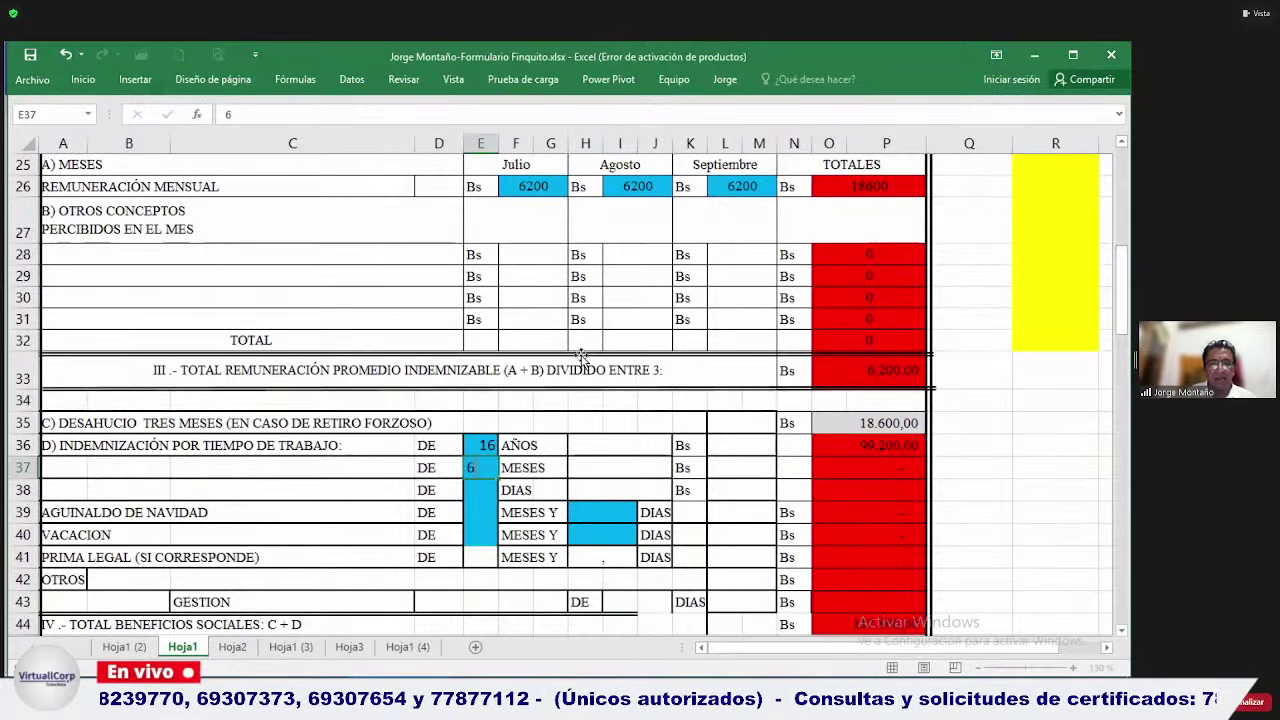
pyautogui.press('Return')
# Check the benefit rows down to the section IV total and enter 0 DIAS for the indemnización in row 38.
pyautogui.press('Down')
pyautogui.press('Down')
pyautogui.press('Down')
pyautogui.press('Down')
pyautogui.press('Down')
pyautogui.press('Down')
pyautogui.press('Down')
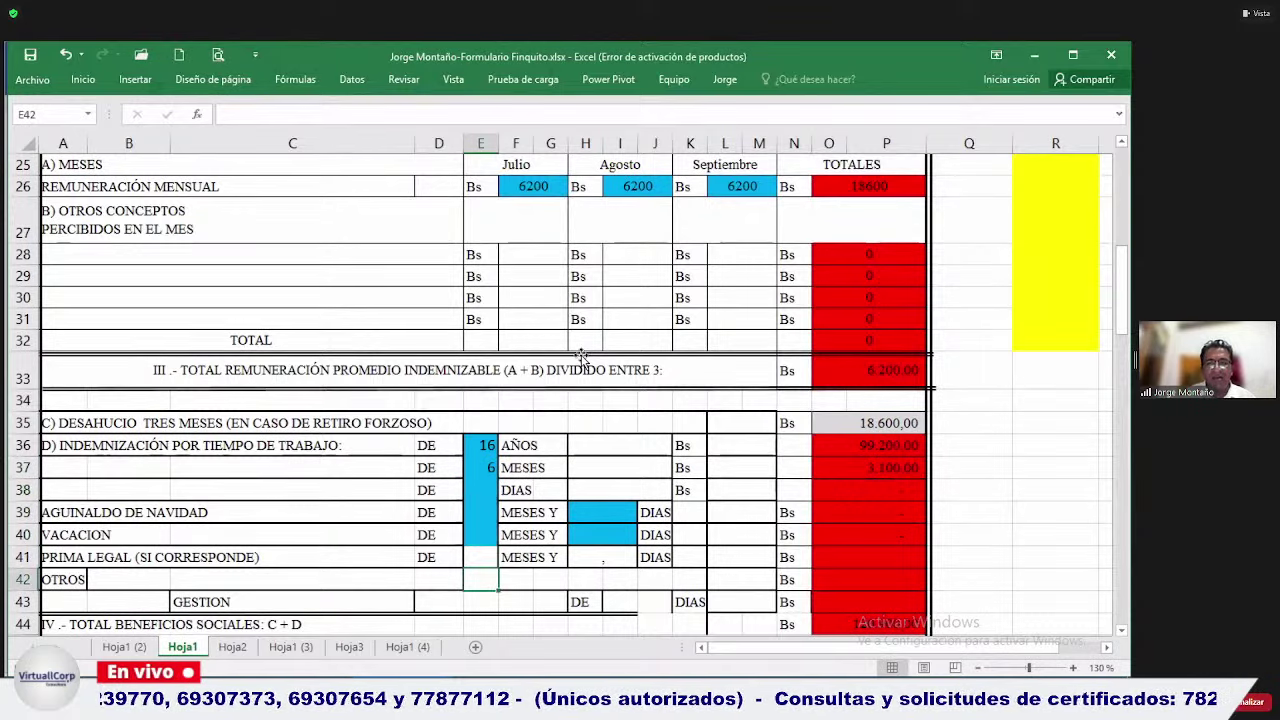
pyautogui.scroll(-1, 581, 355)
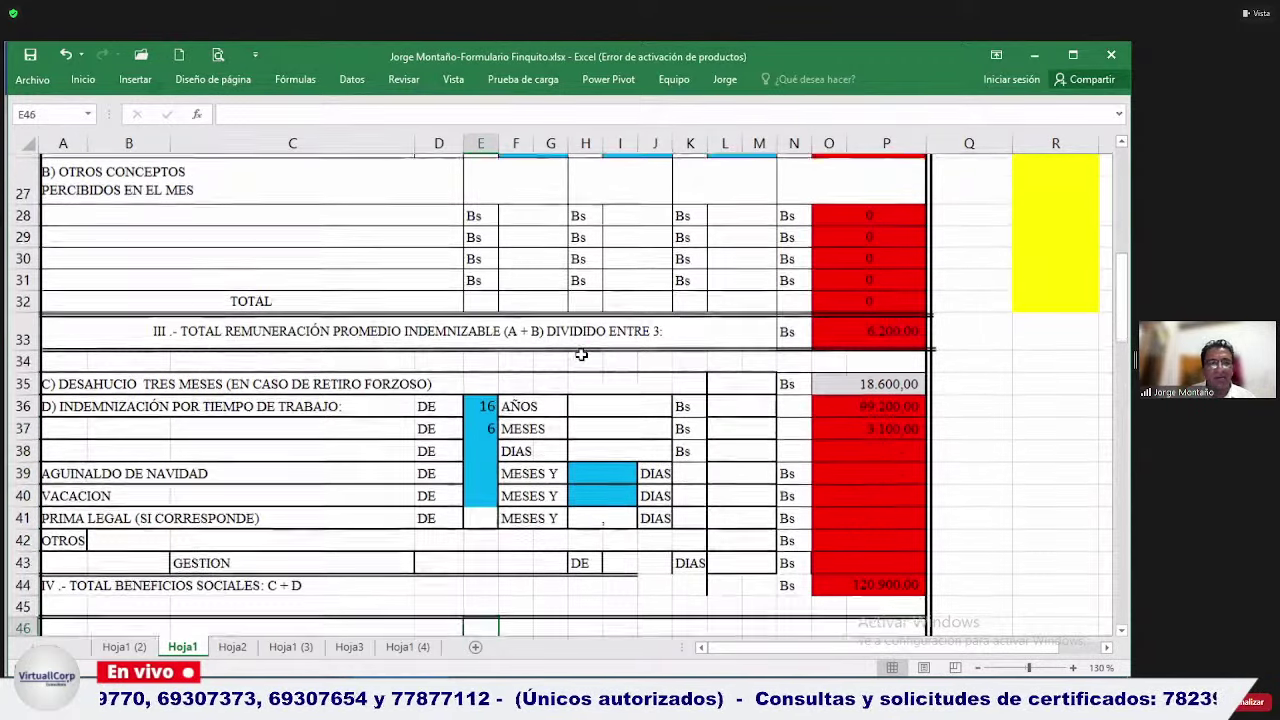
pyautogui.press('Up')
pyautogui.press('Up')
pyautogui.press('Up')
pyautogui.press('Up')
pyautogui.press('Up')
pyautogui.press('Up')
pyautogui.press('Up')
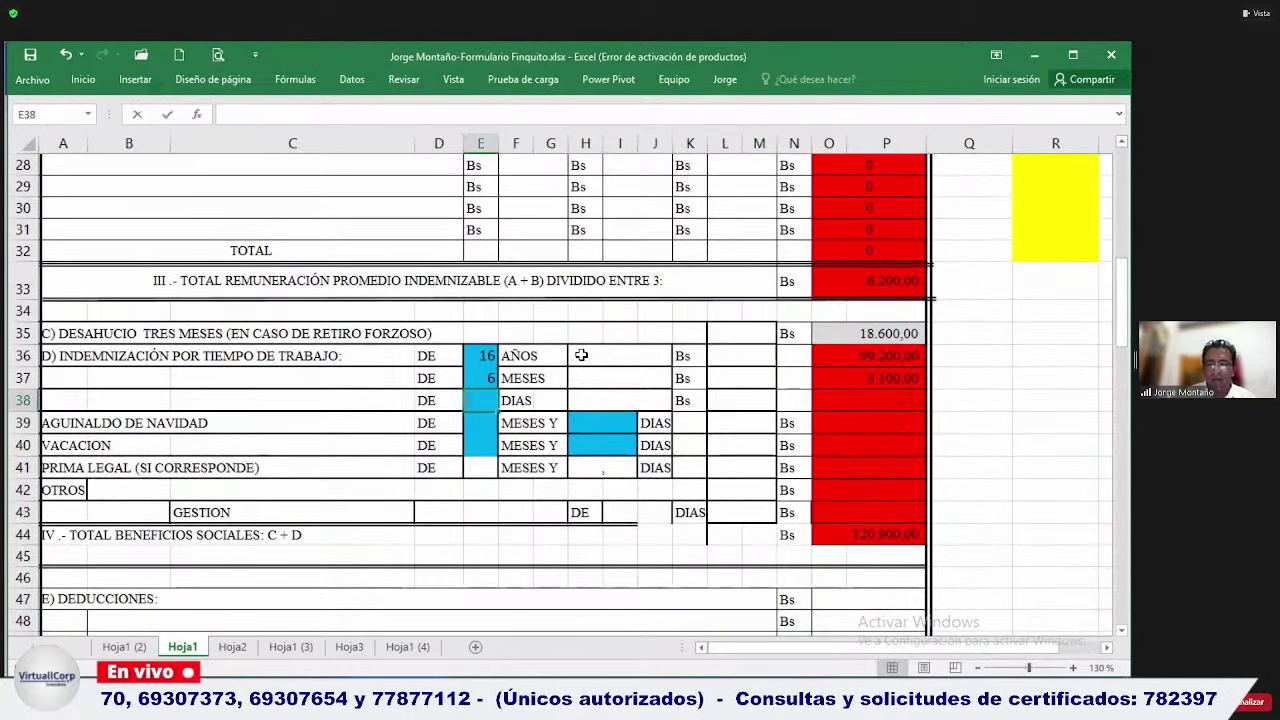
pyautogui.write('0')
pyautogui.press('Return')
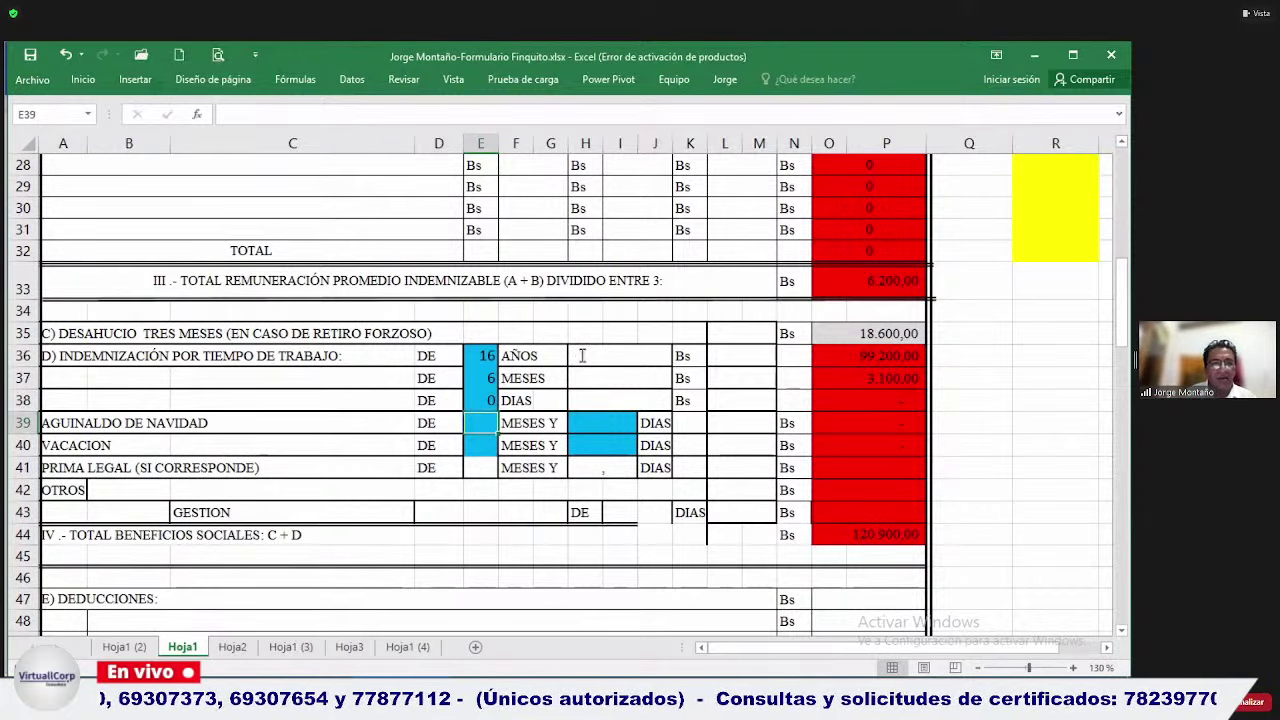
# Consult the retirement date in Word and enter 9 MESES for the AGUINALDO DE NAVIDAD in row 39.
pyautogui.hotkey('alt', 'Tab')
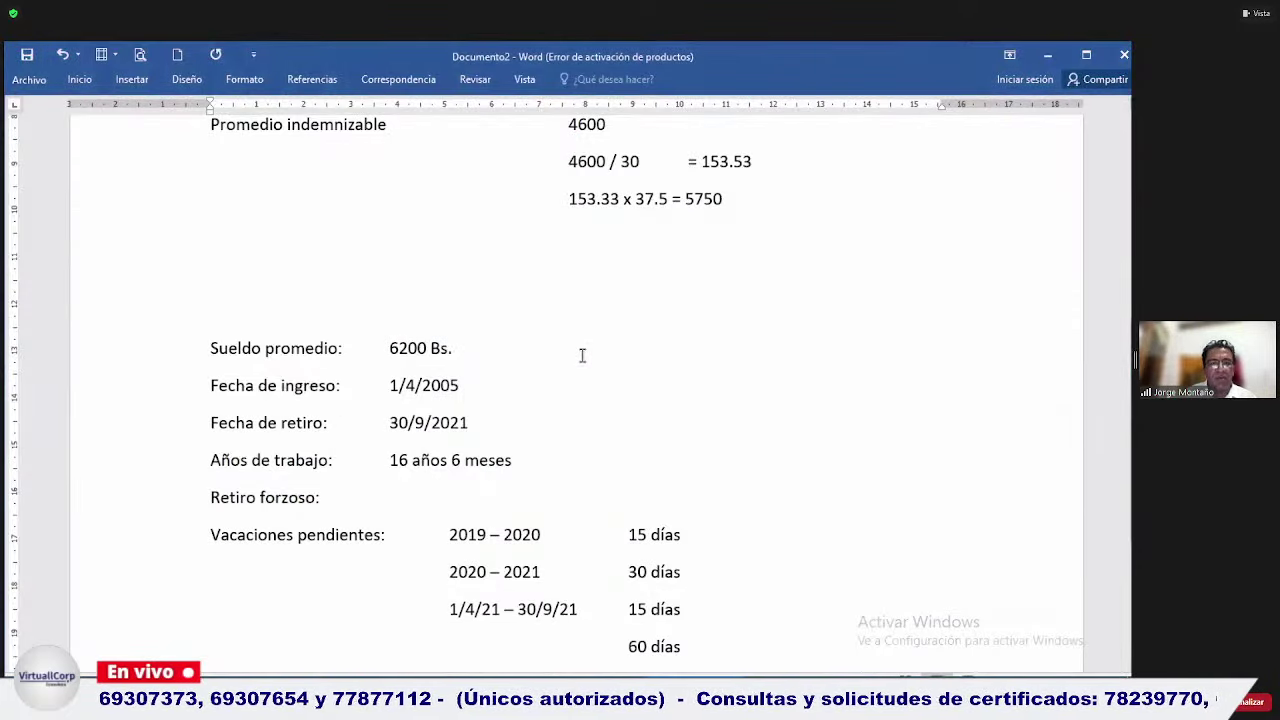
pyautogui.hotkey('alt', 'Tab')
pyautogui.write('9')
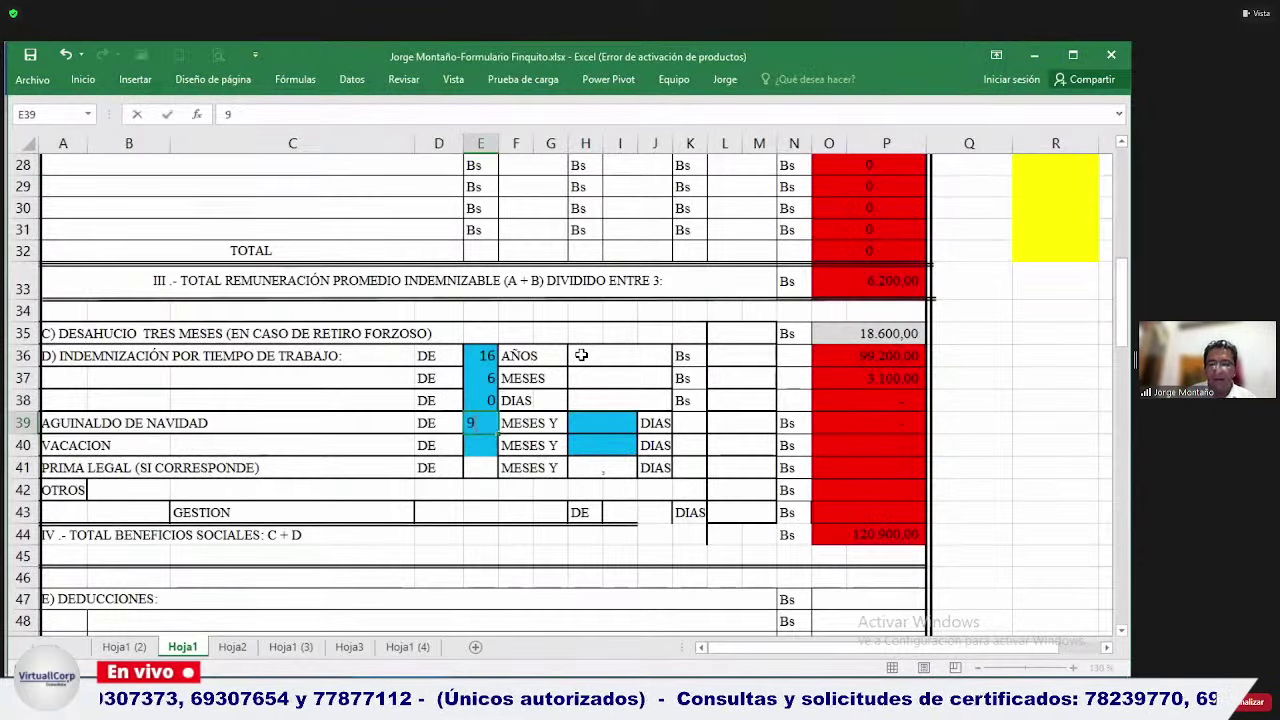
pyautogui.press('Return')
# Look up the total pending vacation days in Word and enter 2 MESES for VACACION in row 40.
pyautogui.press('Right')
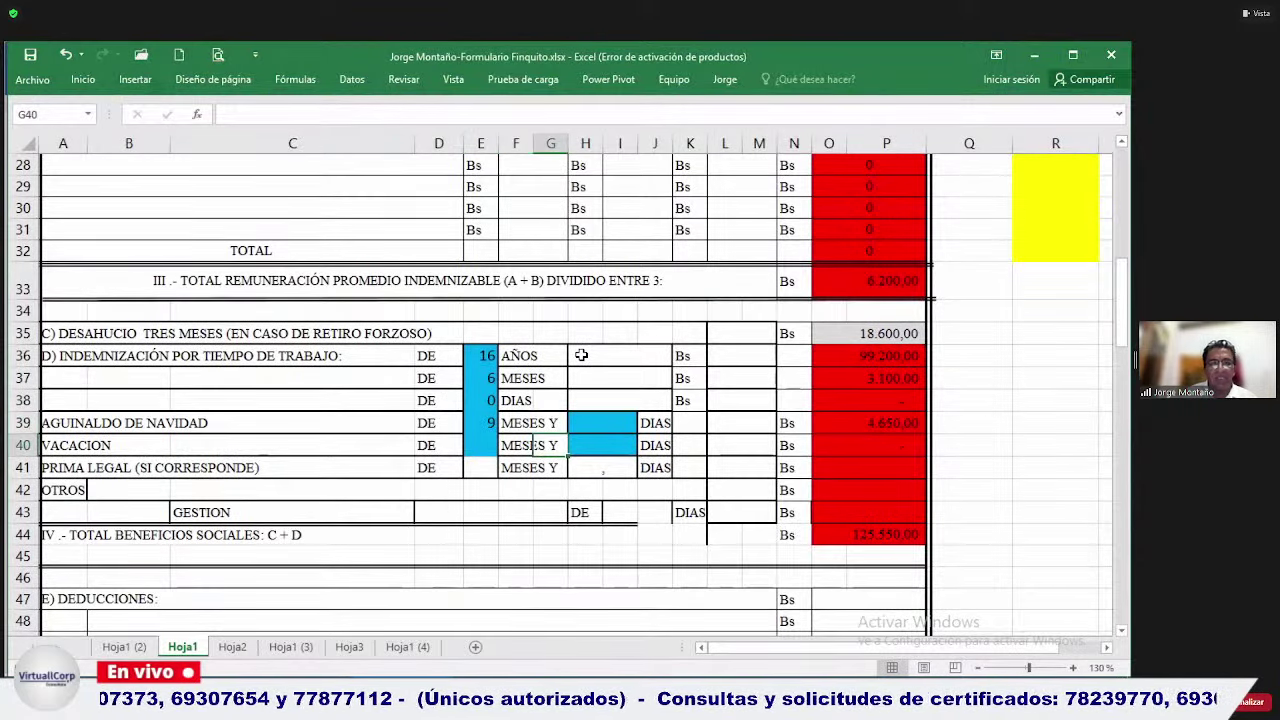
pyautogui.press('Left')
pyautogui.hotkey('alt', 'Tab')
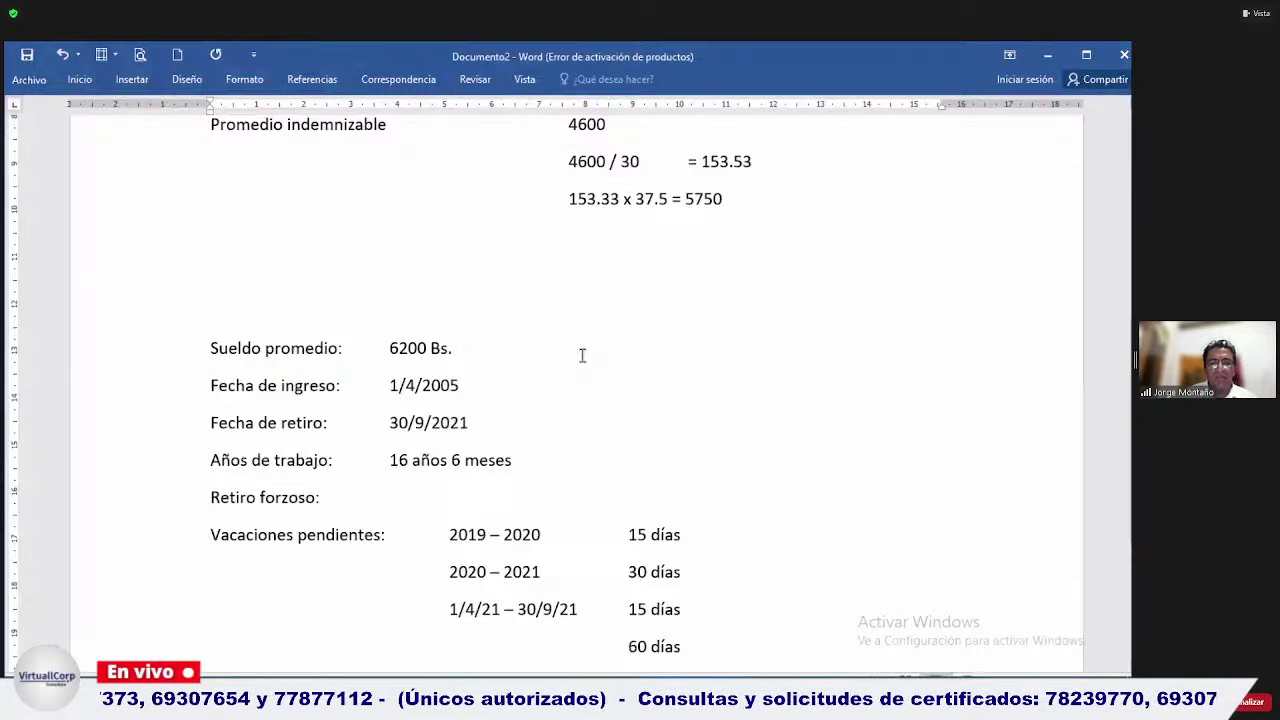
pyautogui.hotkey('alt', 'Tab')
pyautogui.write('2')
pyautogui.press('Return')
# Examine the rest of the form: total benefits, deductions, net amount payable, payment method and the worker's declaration.
pyautogui.press('Down')
pyautogui.press('Down')
pyautogui.press('Down')
pyautogui.press('Down')
pyautogui.press('Down')
pyautogui.press('Down')
pyautogui.press('Down')
pyautogui.press('Down')
pyautogui.press('Down')
pyautogui.press('Down')
pyautogui.press('Down')
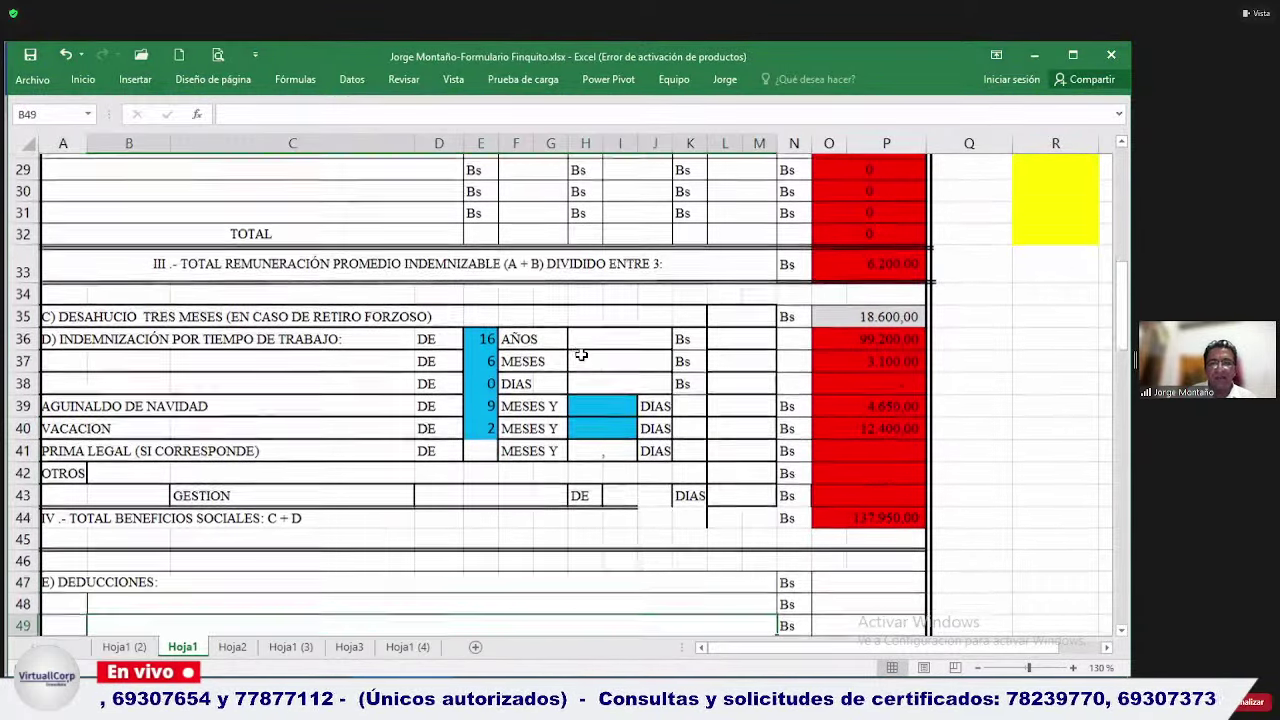
pyautogui.press('Down')
pyautogui.press('Down')
pyautogui.press('Down')
pyautogui.press('Down')
pyautogui.press('Down')
pyautogui.press('Down')
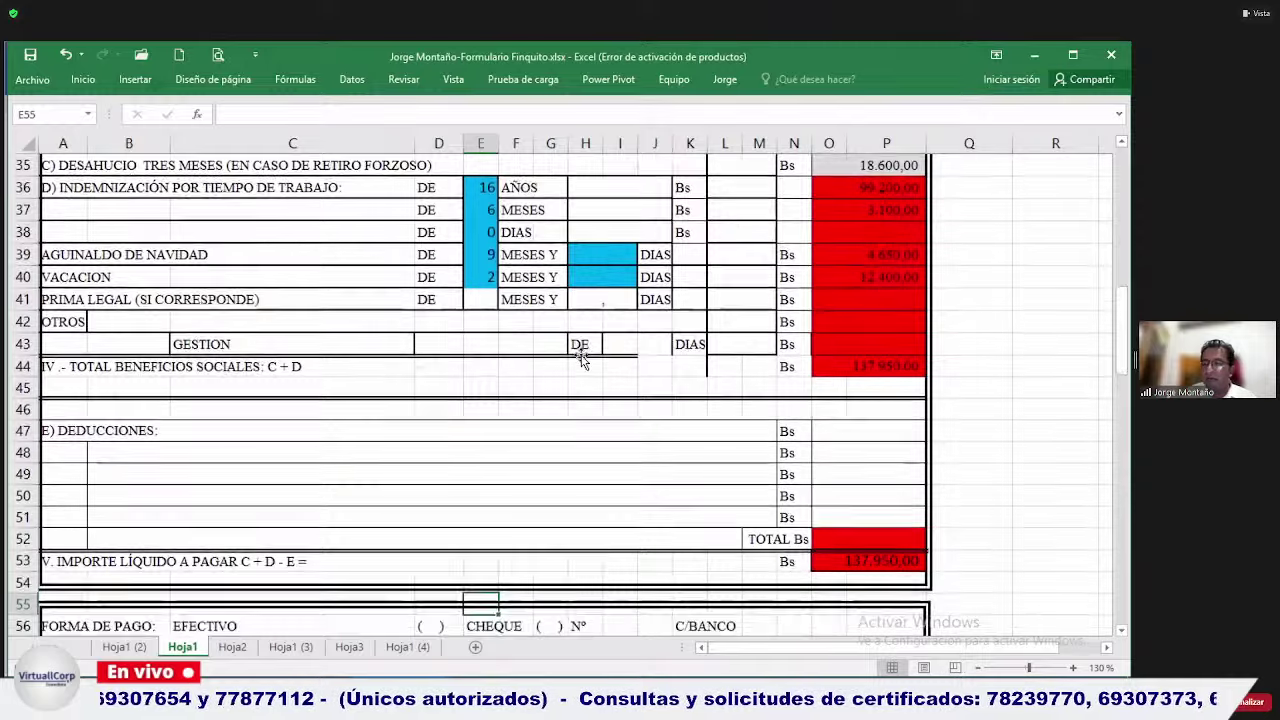
pyautogui.press('Down')
pyautogui.press('Down')
pyautogui.press('Down')
pyautogui.press('Down')
pyautogui.press('Down')
pyautogui.press('Down')
pyautogui.press('Down')
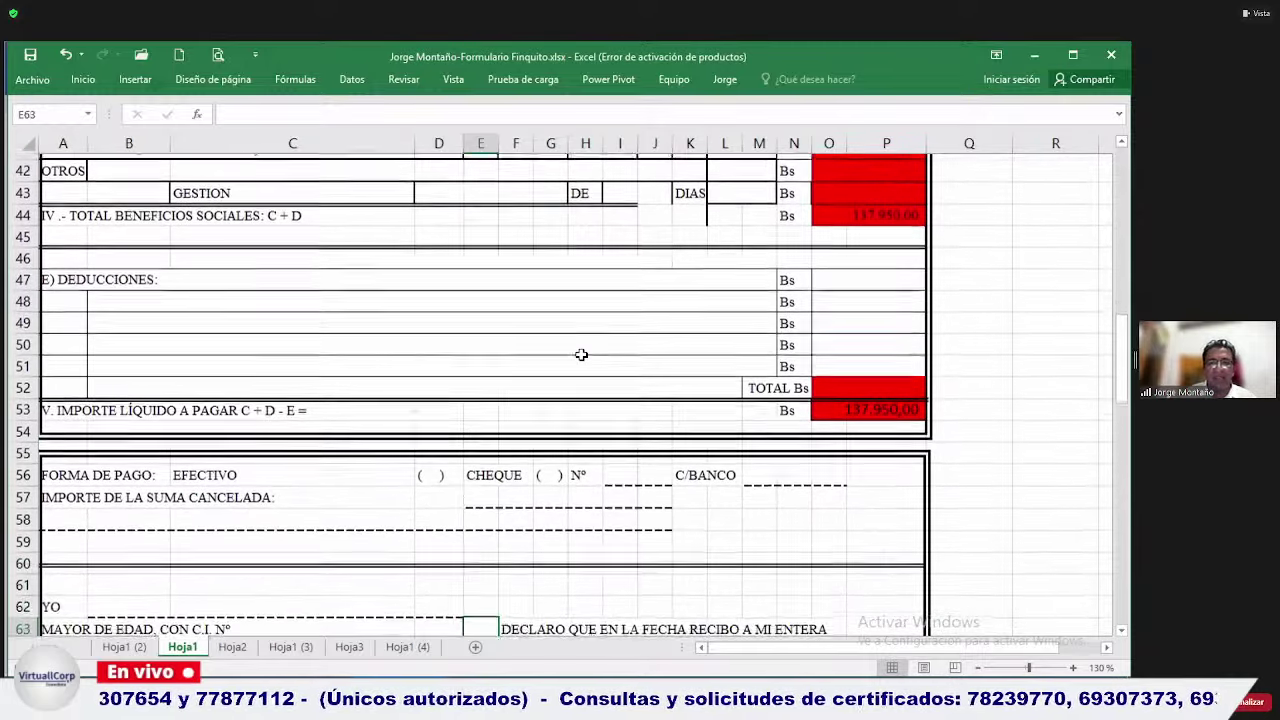
pyautogui.press('Down')
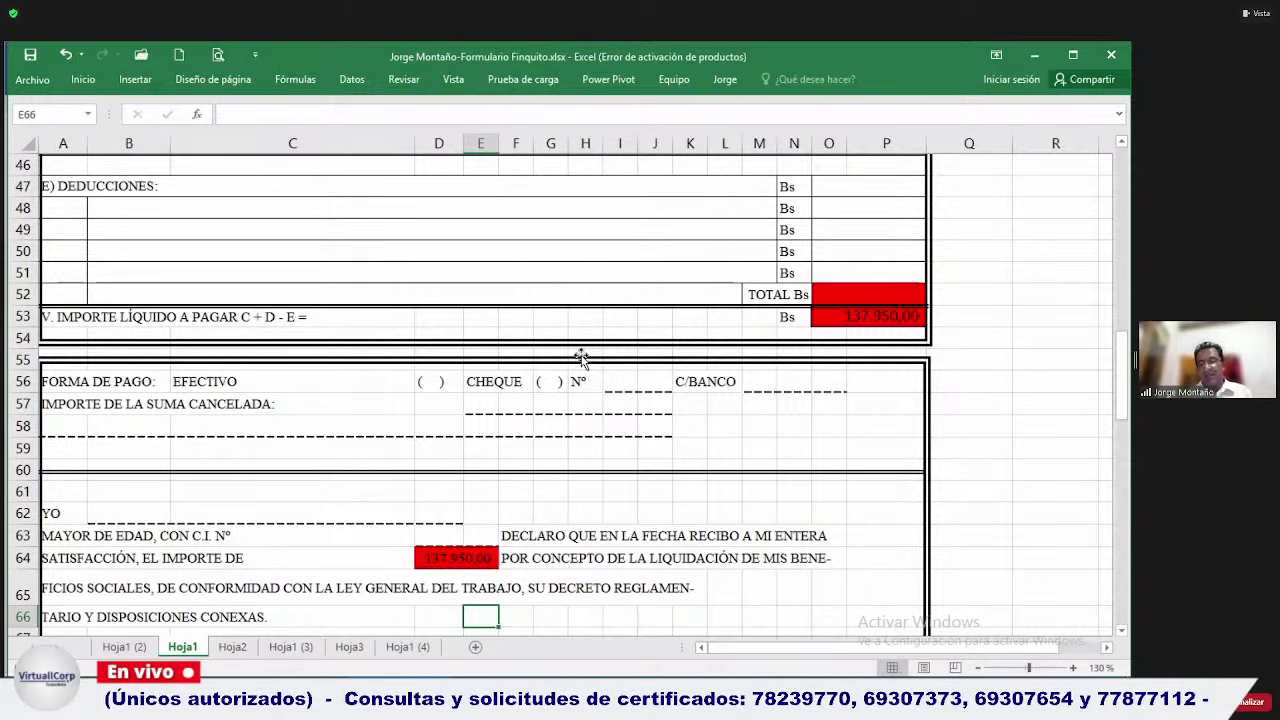
# Review the finiquito form from the net amount payable back up to the general data in section I.
pyautogui.press('Up')
pyautogui.press('Up')
pyautogui.press('Up')
pyautogui.press('Up')
pyautogui.press('Up')
pyautogui.press('Up')
pyautogui.press('Up')
pyautogui.press('Up')
pyautogui.press('Up')
pyautogui.press('Up')
pyautogui.press('Up')
pyautogui.press('Up')
pyautogui.press('Up')
pyautogui.press('Up')
pyautogui.press('Up')
pyautogui.press('Up')
pyautogui.press('Up')
pyautogui.press('Up')
pyautogui.press('Up')
pyautogui.press('Up')
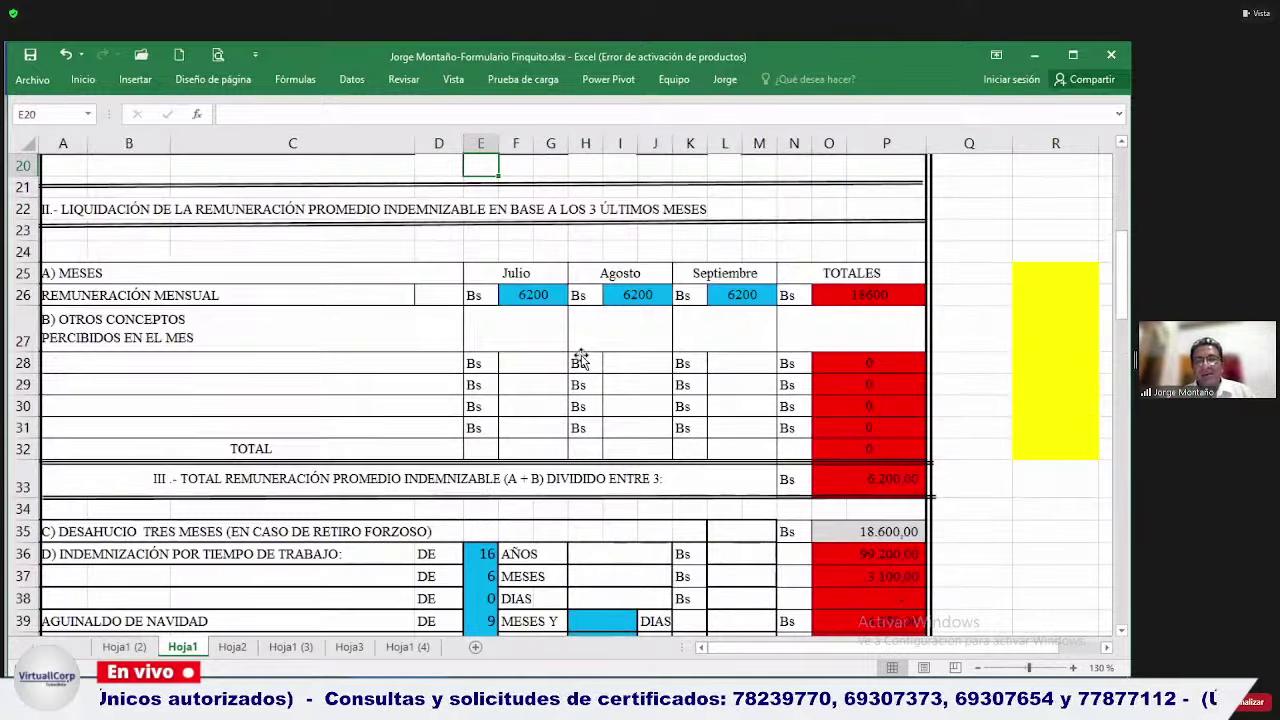
pyautogui.press('Up')
pyautogui.press('Up')
pyautogui.press('Up')
pyautogui.press('Up')
pyautogui.press('Up')
pyautogui.press('Up')
pyautogui.press('Up')
pyautogui.press('Up')
pyautogui.press('Up')
pyautogui.press('Up')
pyautogui.press('Up')
pyautogui.press('Up')
pyautogui.press('Up')
pyautogui.press('Up')
pyautogui.press('Up')
pyautogui.press('Up')
pyautogui.press('Up')
pyautogui.press('Up')
pyautogui.press('Up')
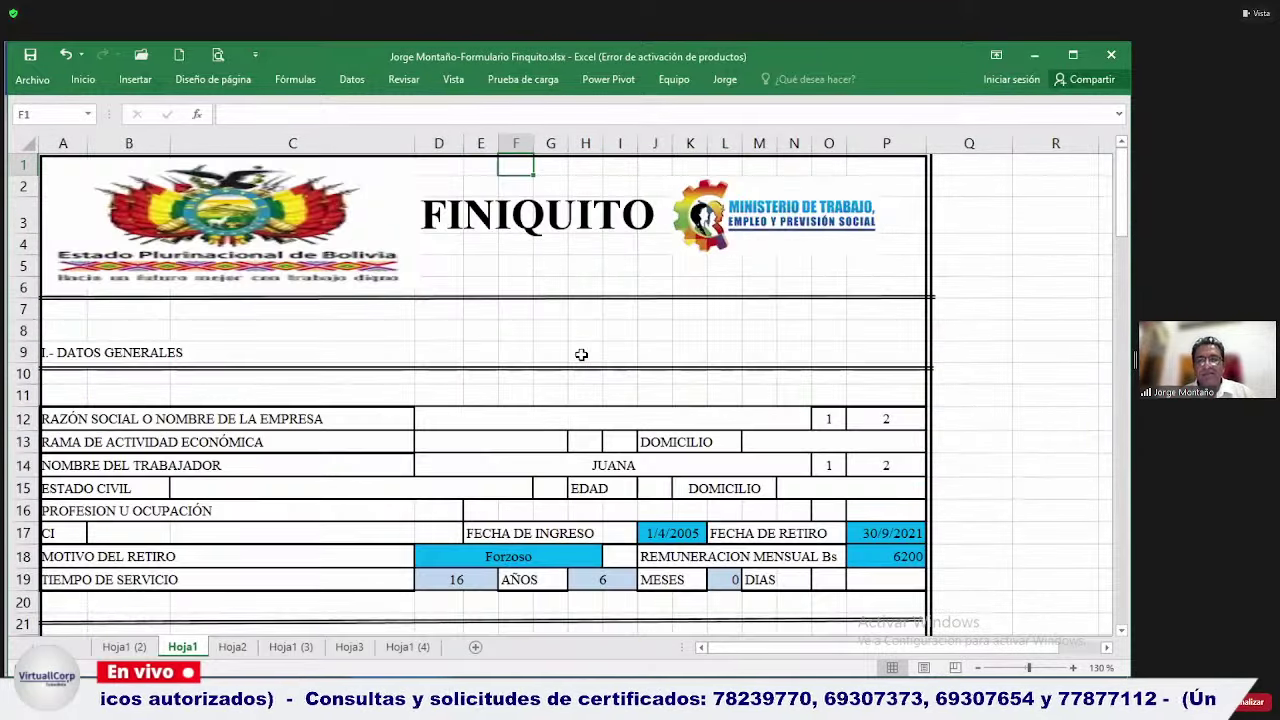
# Examine the totals side of the form from the general data down to the average indemnifiable remuneration in section III.
pyautogui.press('Right')
pyautogui.press('Right')
pyautogui.press('Right')
pyautogui.press('Right')
pyautogui.press('Right')
pyautogui.press('Right')
pyautogui.press('Right')
pyautogui.press('Right')
pyautogui.press('Right')
pyautogui.press('Right')
pyautogui.press('Right')
pyautogui.press('Right')
pyautogui.press('Right')
pyautogui.press('Right')
pyautogui.press('Down')
pyautogui.press('Down')
pyautogui.press('Down')
pyautogui.press('Down')
pyautogui.press('Down')
pyautogui.press('Down')
pyautogui.press('Down')
pyautogui.press('Down')
pyautogui.press('Down')
pyautogui.press('Down')
pyautogui.press('Down')
pyautogui.press('Down')
pyautogui.press('Down')
pyautogui.press('Down')
pyautogui.press('Down')
pyautogui.press('Down')
pyautogui.press('Down')
pyautogui.press('Down')
pyautogui.press('Down')
pyautogui.press('Down')
pyautogui.press('Down')
pyautogui.press('Down')
pyautogui.press('Down')
pyautogui.press('Down')
pyautogui.press('Down')
pyautogui.press('Down')
pyautogui.press('Down')
pyautogui.press('Down')
pyautogui.press('Down')
pyautogui.press('Down')
pyautogui.press('Down')
pyautogui.press('Down')
pyautogui.press('Down')
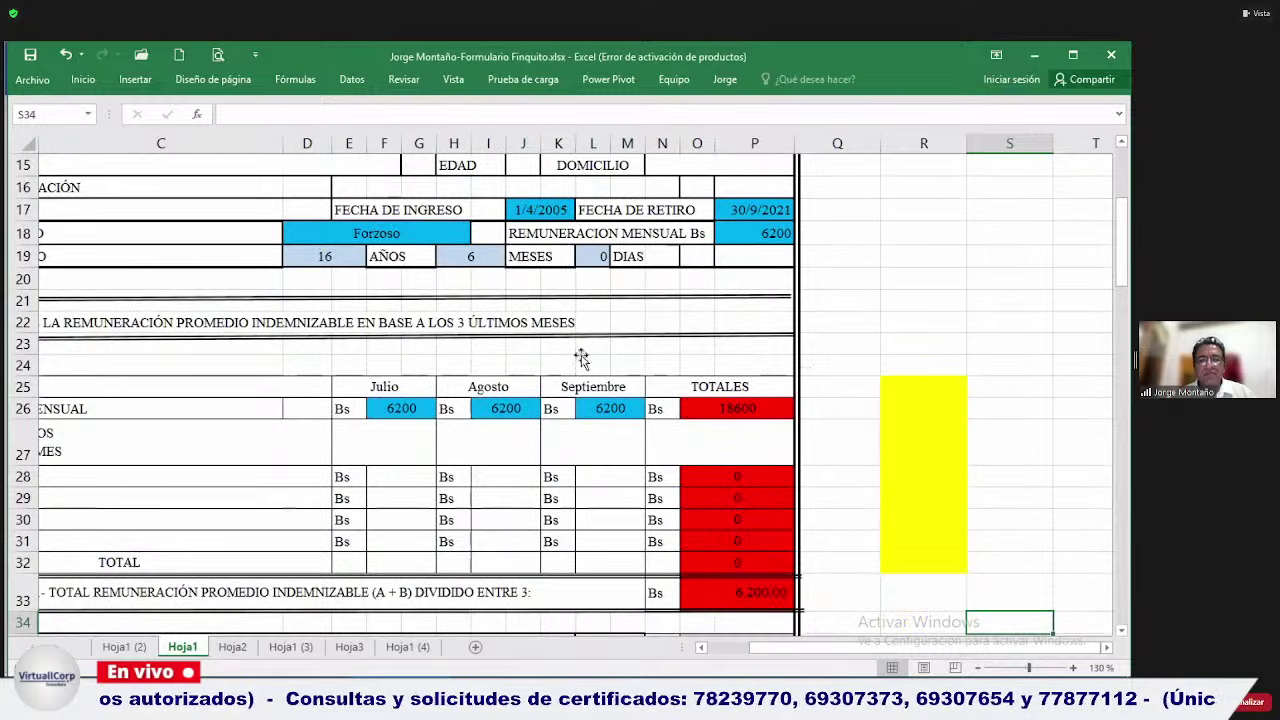
# Recheck the entry and retirement dates, service time and three-month remuneration, down to the DESAHUCIO row.
pyautogui.press('Up')
pyautogui.press('Up')
pyautogui.press('Up')
pyautogui.press('Up')
pyautogui.press('Up')
pyautogui.press('Up')
pyautogui.press('Up')
pyautogui.press('Up')
pyautogui.press('Up')
pyautogui.press('Up')
pyautogui.press('Up')
pyautogui.press('Up')
pyautogui.press('Up')
pyautogui.press('Up')
pyautogui.press('Up')
pyautogui.press('Up')
pyautogui.press('Up')
pyautogui.press('Up')
pyautogui.press('Up')
pyautogui.press('Up')
pyautogui.press('Up')
pyautogui.press('Up')
pyautogui.press('Up')
pyautogui.press('Up')
pyautogui.press('Up')
pyautogui.press('Up')
pyautogui.press('Up')
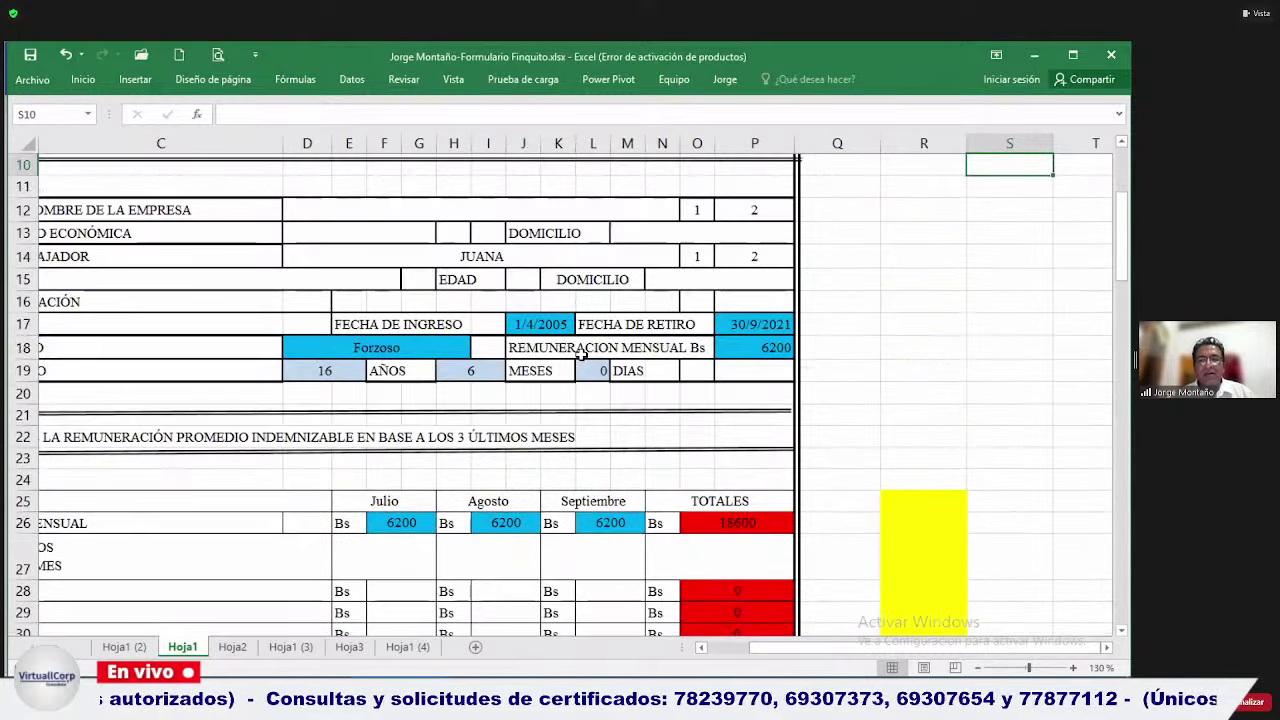
pyautogui.press('Down')
pyautogui.press('Down')
pyautogui.press('Down')
pyautogui.press('Down')
pyautogui.press('Down')
pyautogui.press('Down')
pyautogui.press('Down')
pyautogui.press('Down')
pyautogui.press('Down')
pyautogui.press('Down')
pyautogui.press('Down')
pyautogui.press('Down')
pyautogui.press('Down')
pyautogui.press('Down')
pyautogui.press('Down')
pyautogui.press('Down')
pyautogui.press('Down')
pyautogui.press('Down')
pyautogui.press('Down')
pyautogui.press('Down')
pyautogui.press('Down')
pyautogui.press('Down')
pyautogui.press('Down')
pyautogui.press('Down')
pyautogui.press('Down')
pyautogui.press('Down')
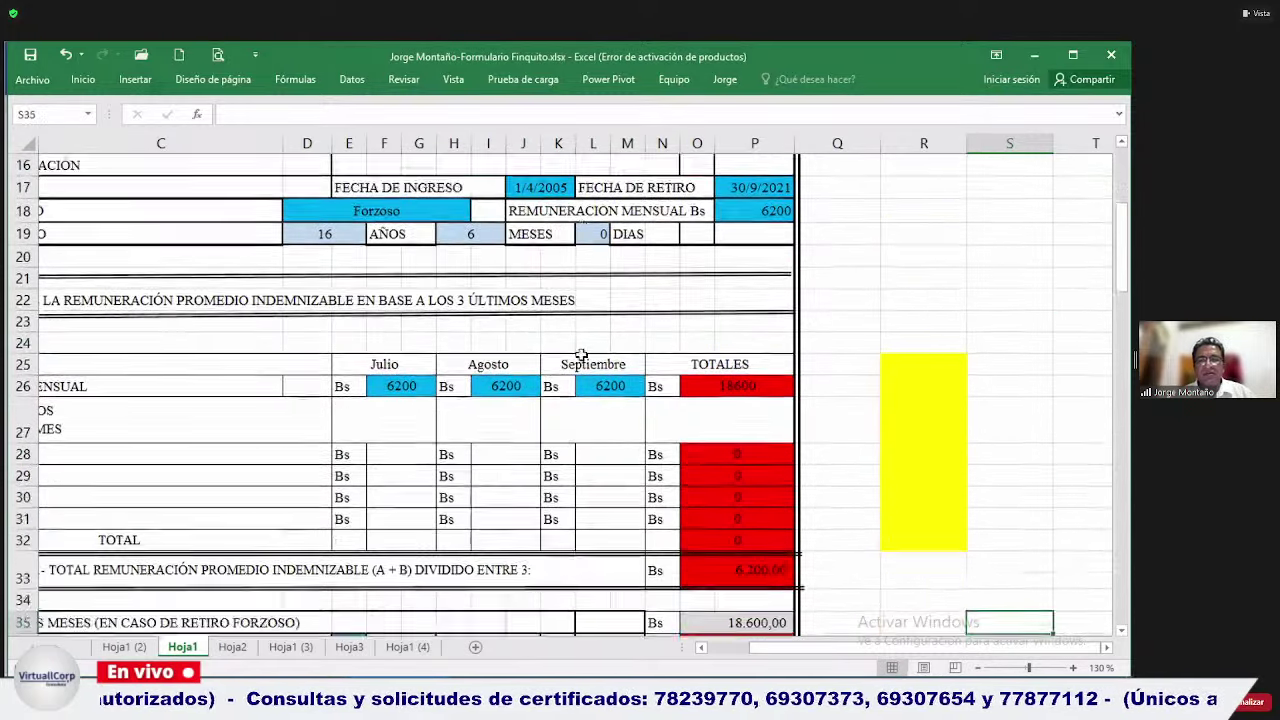
# Review the general data block again: entry and retirement dates, forced retirement reason, monthly remuneration and service time.
pyautogui.press('Up')
pyautogui.press('Up')
pyautogui.press('Up')
pyautogui.press('Up')
pyautogui.press('Up')
pyautogui.press('Up')
pyautogui.press('Up')
pyautogui.press('Up')
pyautogui.press('Up')
pyautogui.press('Up')
pyautogui.press('Up')
pyautogui.press('Up')
pyautogui.press('Up')
pyautogui.press('Up')
pyautogui.press('Up')
pyautogui.press('Up')
pyautogui.press('Up')
pyautogui.press('Up')
pyautogui.press('Up')
pyautogui.press('Up')
pyautogui.press('Up')
pyautogui.press('Up')
pyautogui.press('Up')
pyautogui.press('Up')
pyautogui.press('Up')
pyautogui.press('Up')
pyautogui.press('Up')
pyautogui.press('Up')
pyautogui.press('Up')
pyautogui.press('Up')
pyautogui.press('Up')
pyautogui.press('Up')
pyautogui.press('Up')
pyautogui.press('Up')
pyautogui.press('Up')
pyautogui.press('Up')
pyautogui.press('Up')
pyautogui.press('Up')
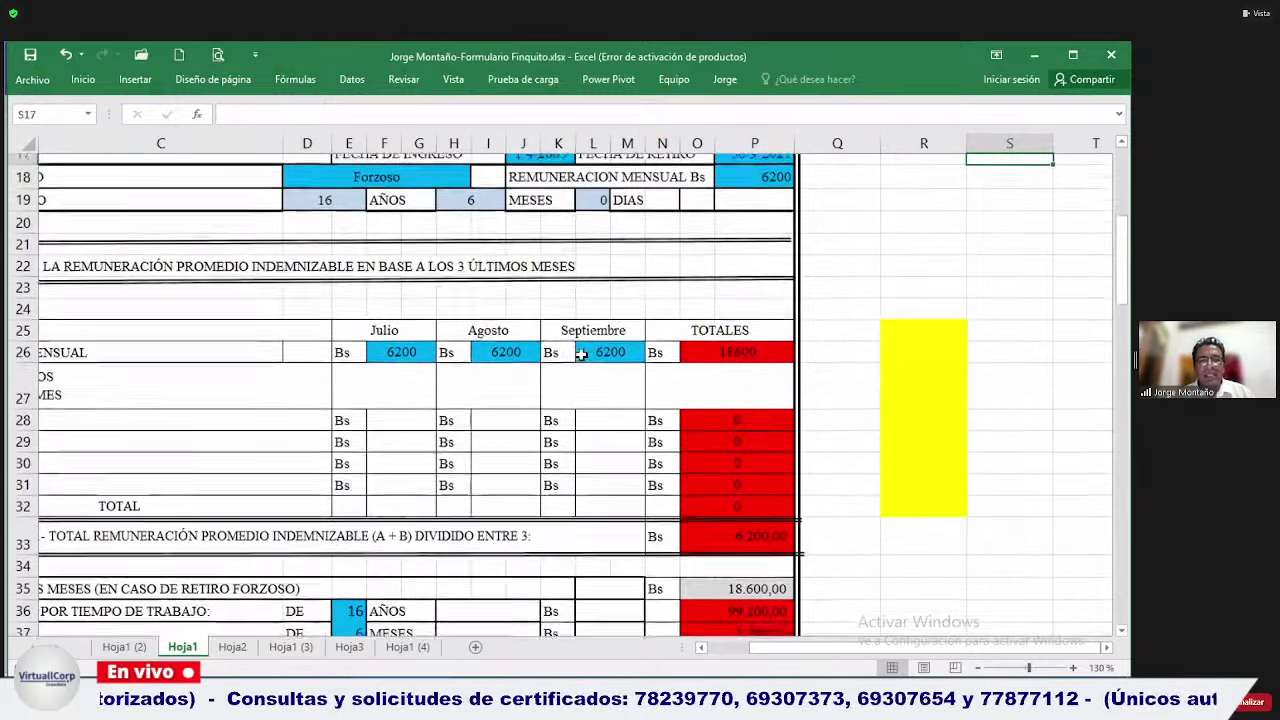
pyautogui.press('Up')
pyautogui.press('Up')
pyautogui.press('Up')
pyautogui.press('Up')
pyautogui.press('Up')
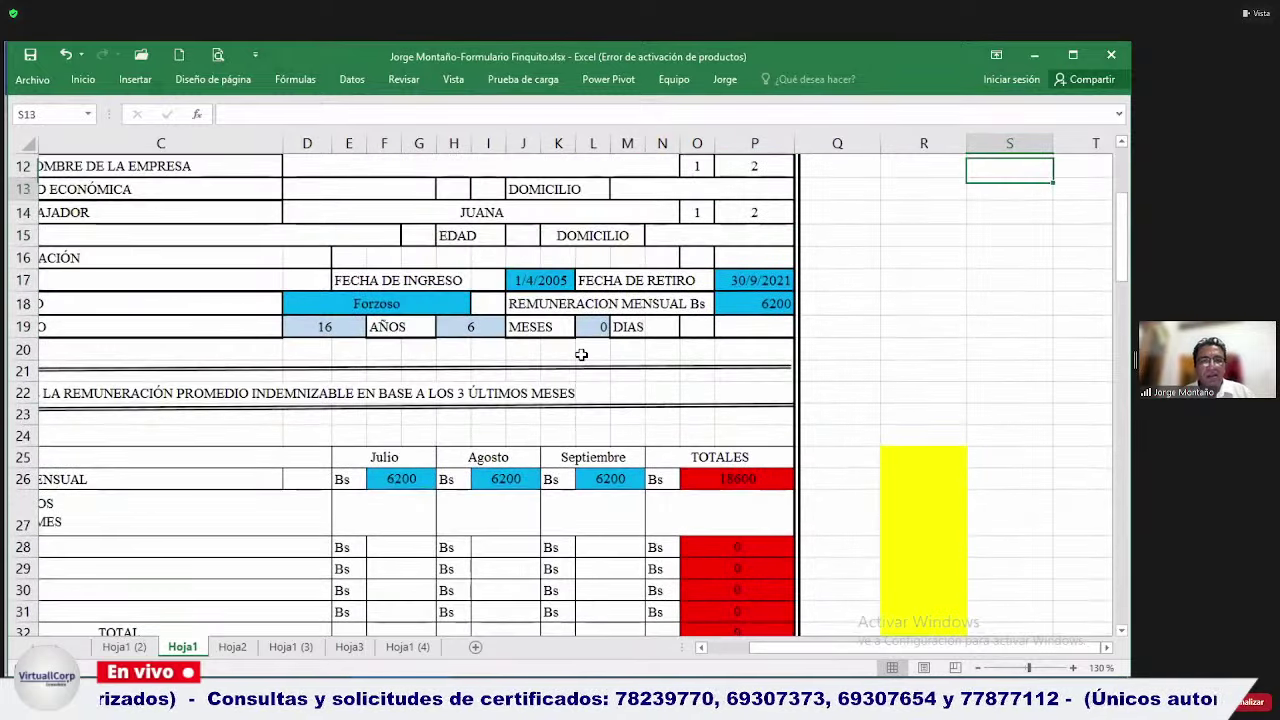
pyautogui.press('Down')
pyautogui.press('Down')
pyautogui.press('Down')
pyautogui.press('Down')
pyautogui.press('Down')
pyautogui.press('Down')
pyautogui.press('Left')
pyautogui.press('Left')
pyautogui.press('Down')
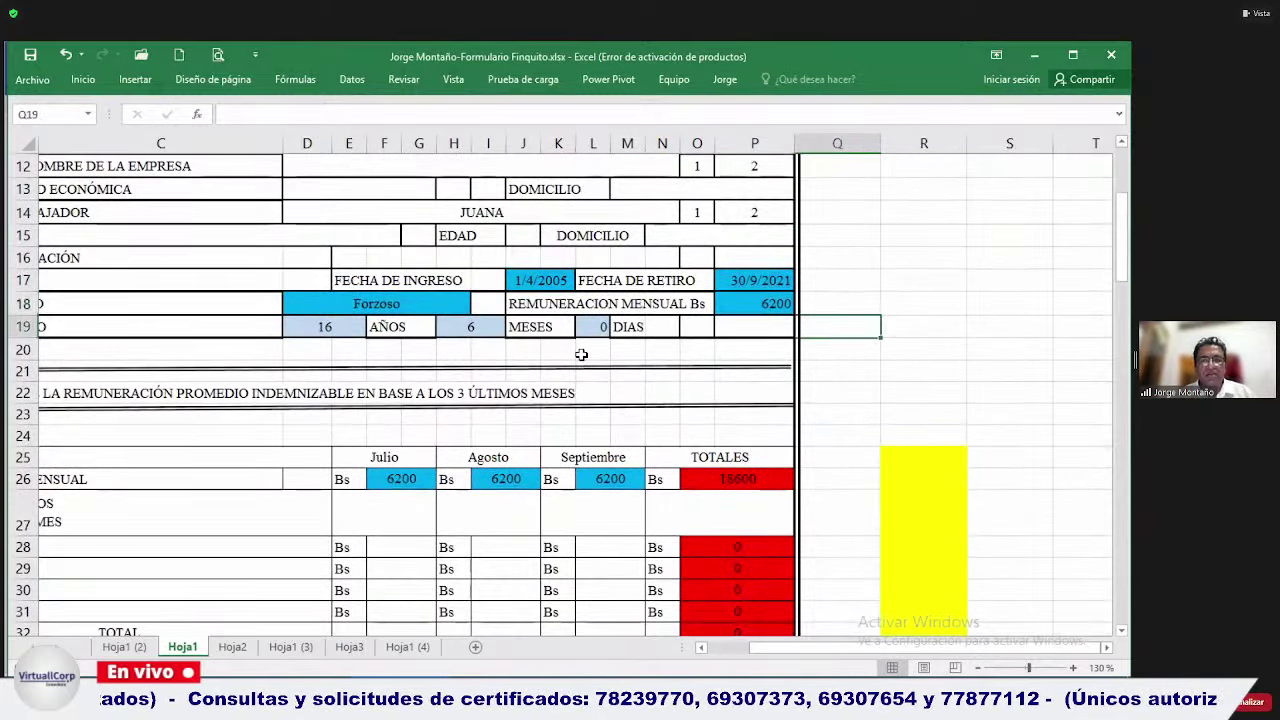
pyautogui.press('Right')
pyautogui.press('Down')
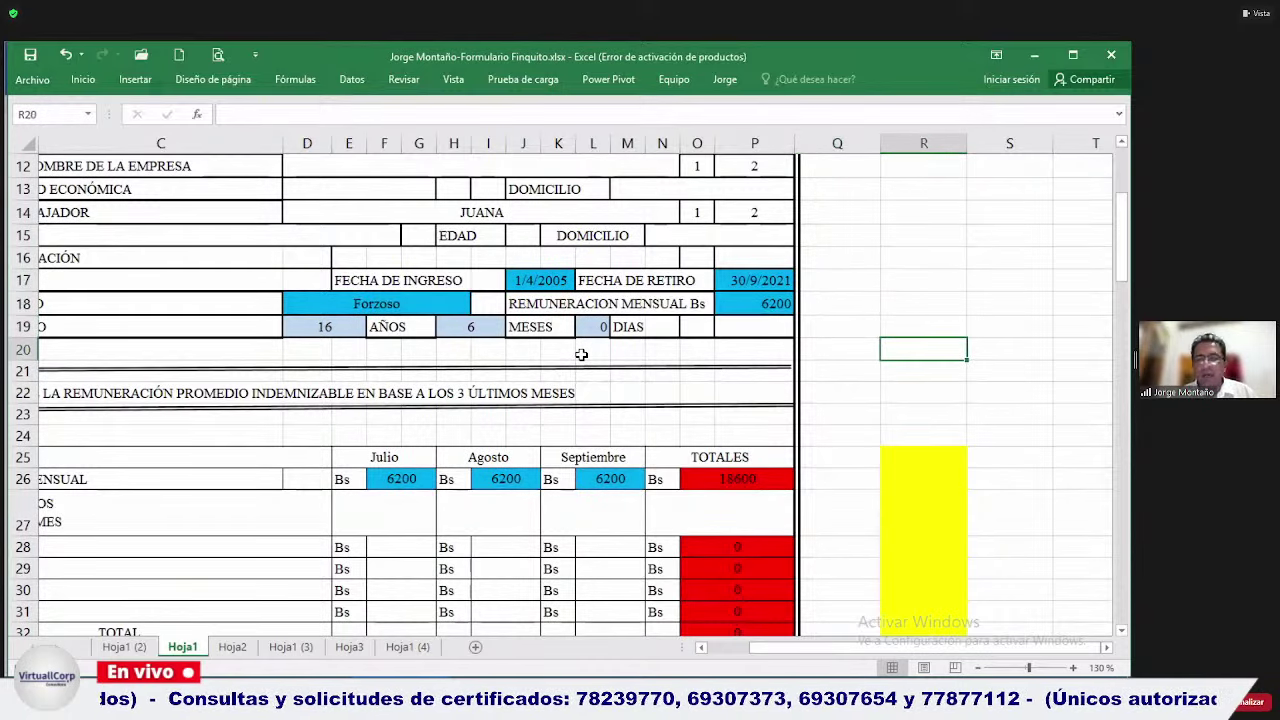
pyautogui.press('Up')
pyautogui.press('Left')
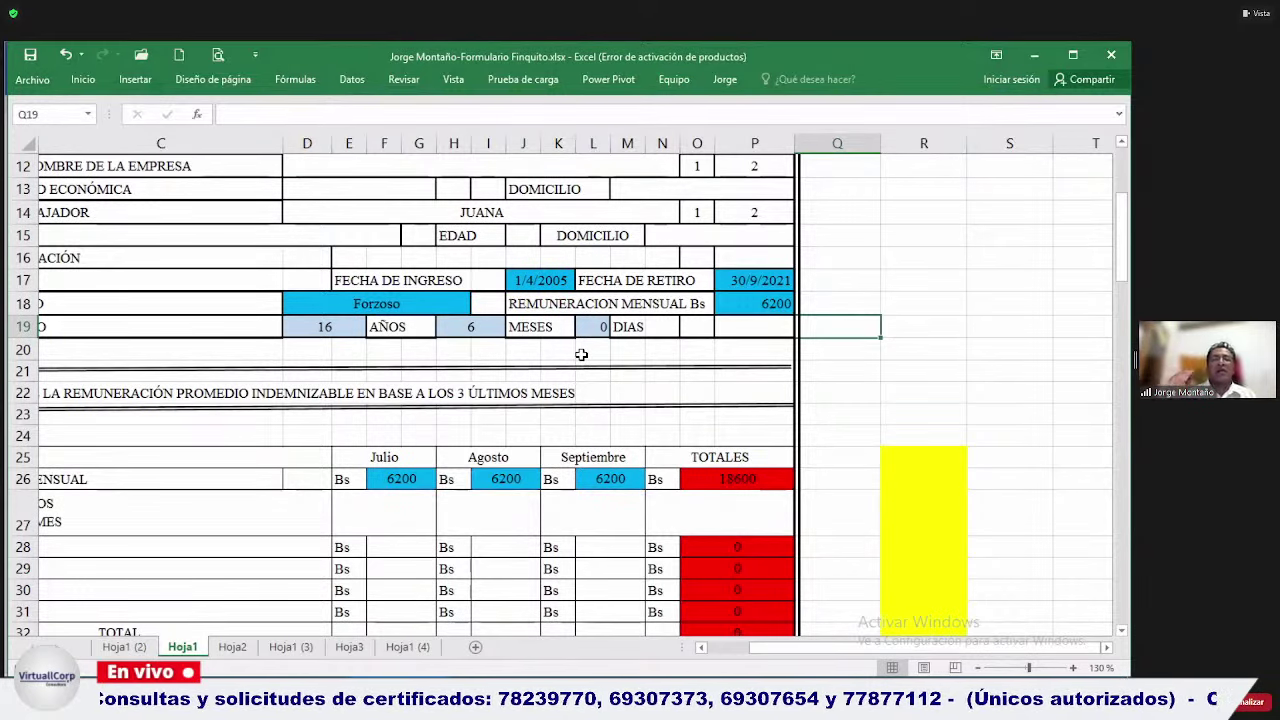
# Set the years of service in the INDEMNIZACIÓN POR TIEMPO DE TRABAJO row to 1.
pyautogui.press('Down')
pyautogui.press('Down')
pyautogui.press('Down')
pyautogui.press('Down')
pyautogui.press('Down')
pyautogui.press('Down')
pyautogui.press('Down')
pyautogui.press('Down')
pyautogui.press('Down')
pyautogui.press('Down')
pyautogui.press('Down')
pyautogui.press('Down')
pyautogui.press('Down')
pyautogui.press('Down')
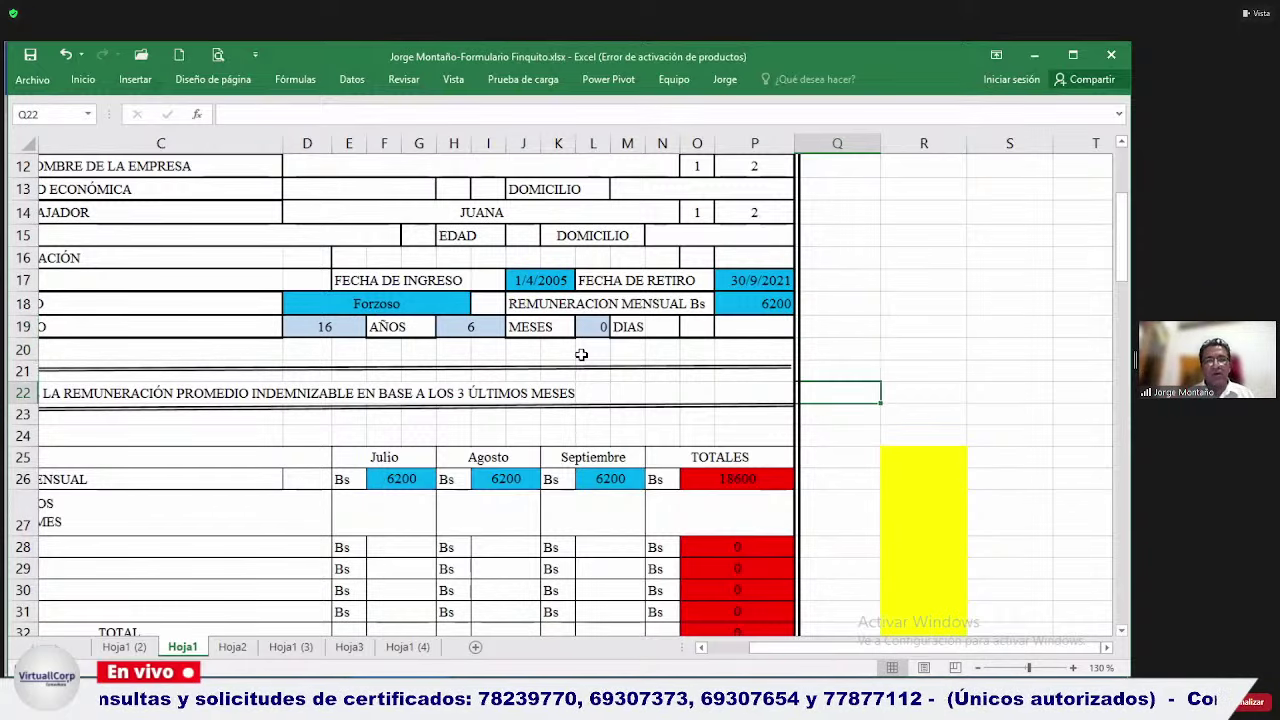
pyautogui.press('Down')
pyautogui.press('Down')
pyautogui.press('Down')
pyautogui.press('Down')
pyautogui.press('Down')
pyautogui.press('Down')
pyautogui.press('Down')
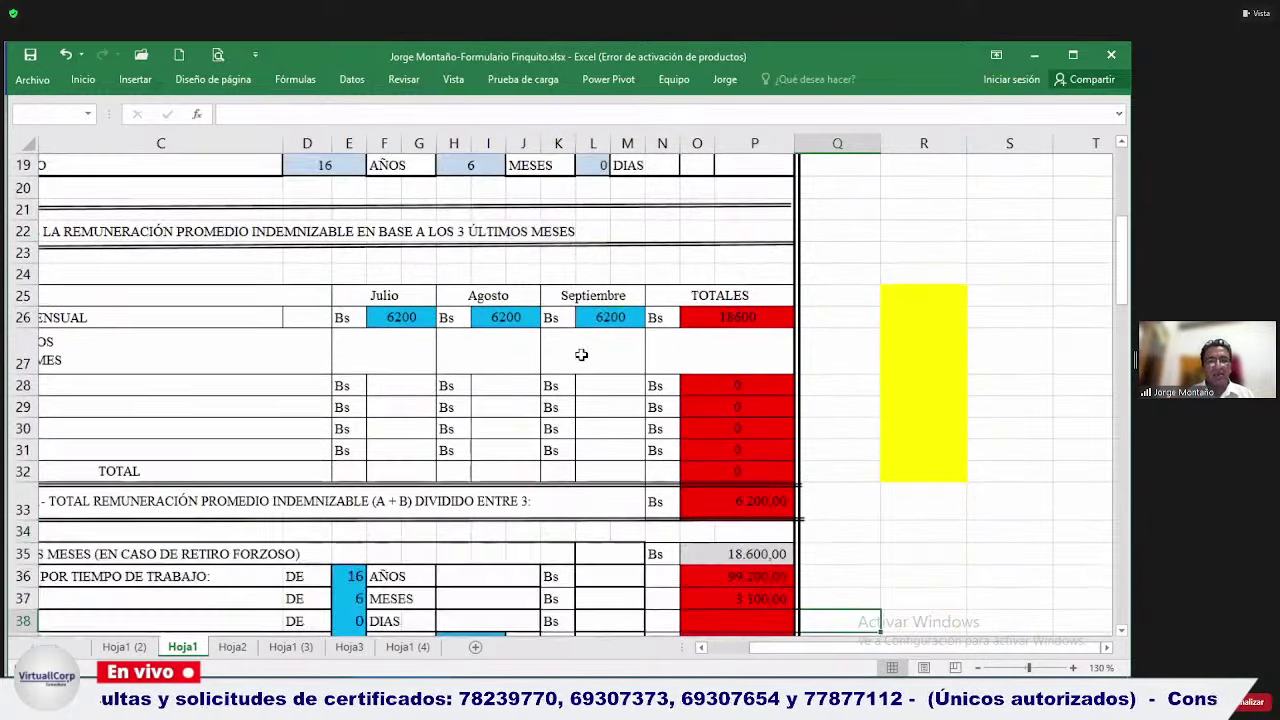
pyautogui.press('Up')
pyautogui.press('Up')
pyautogui.press('Up')
pyautogui.press('Left')
pyautogui.press('Left')
pyautogui.press('Left')
pyautogui.press('Left')
pyautogui.press('Left')
pyautogui.press('Left')
pyautogui.press('Left')
pyautogui.press('Left')
pyautogui.press('Left')
pyautogui.press('Left')
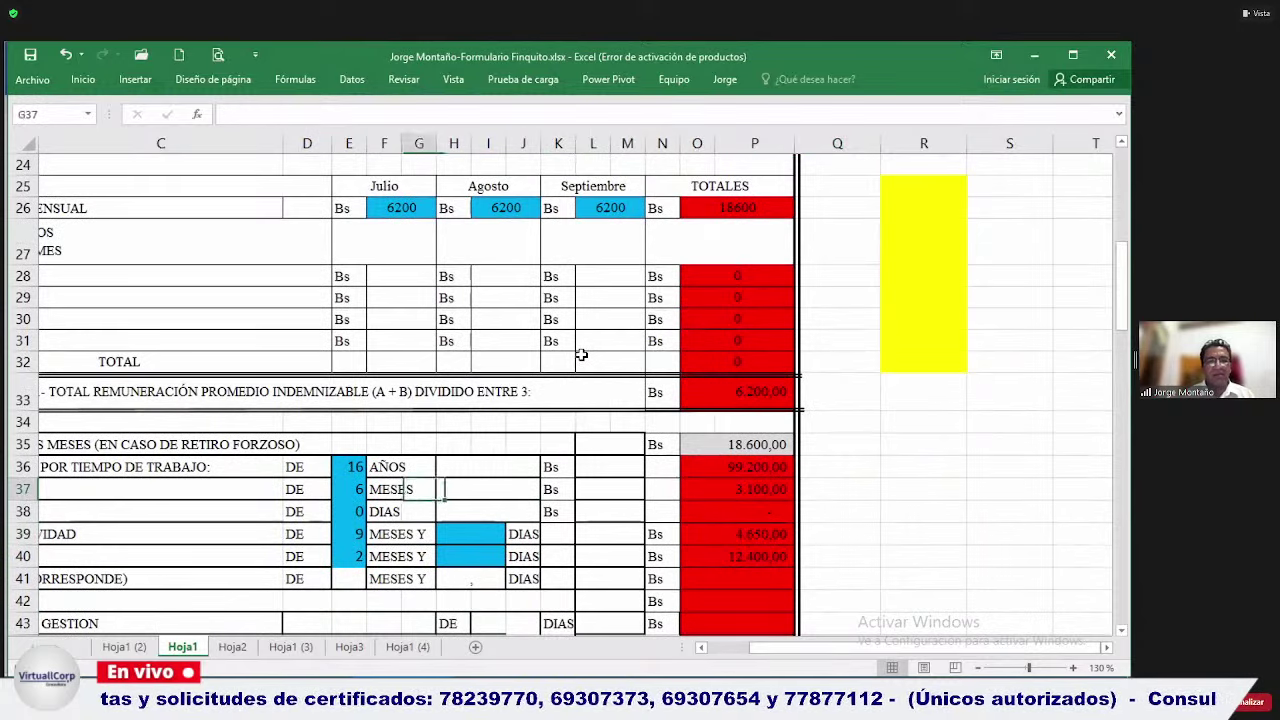
pyautogui.press('Up')
pyautogui.write('1')
pyautogui.press('Down')
# Examine the recalculated indemnity, aguinaldo, vacation and total benefits rows down to the deductions section.
pyautogui.press('Down')
pyautogui.press('Down')
pyautogui.press('Down')
pyautogui.press('Down')
pyautogui.press('Down')
pyautogui.press('Down')
pyautogui.press('Down')
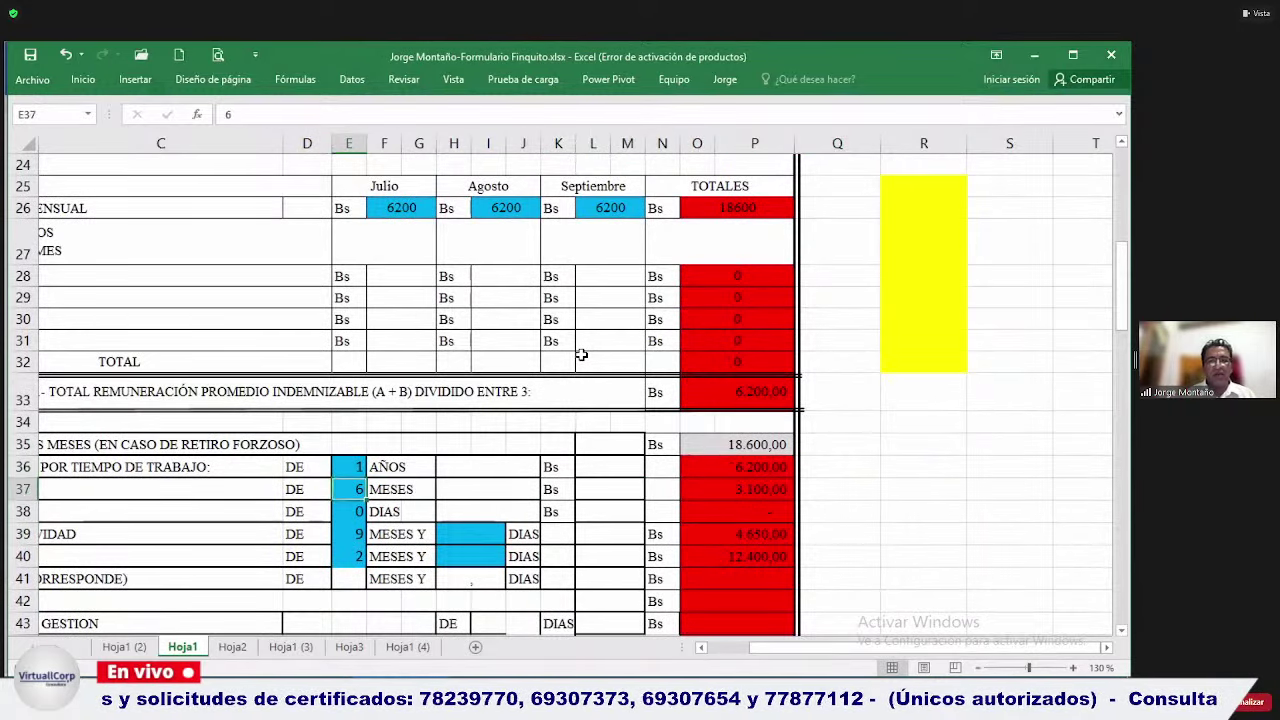
pyautogui.scroll(-3, 581, 354)
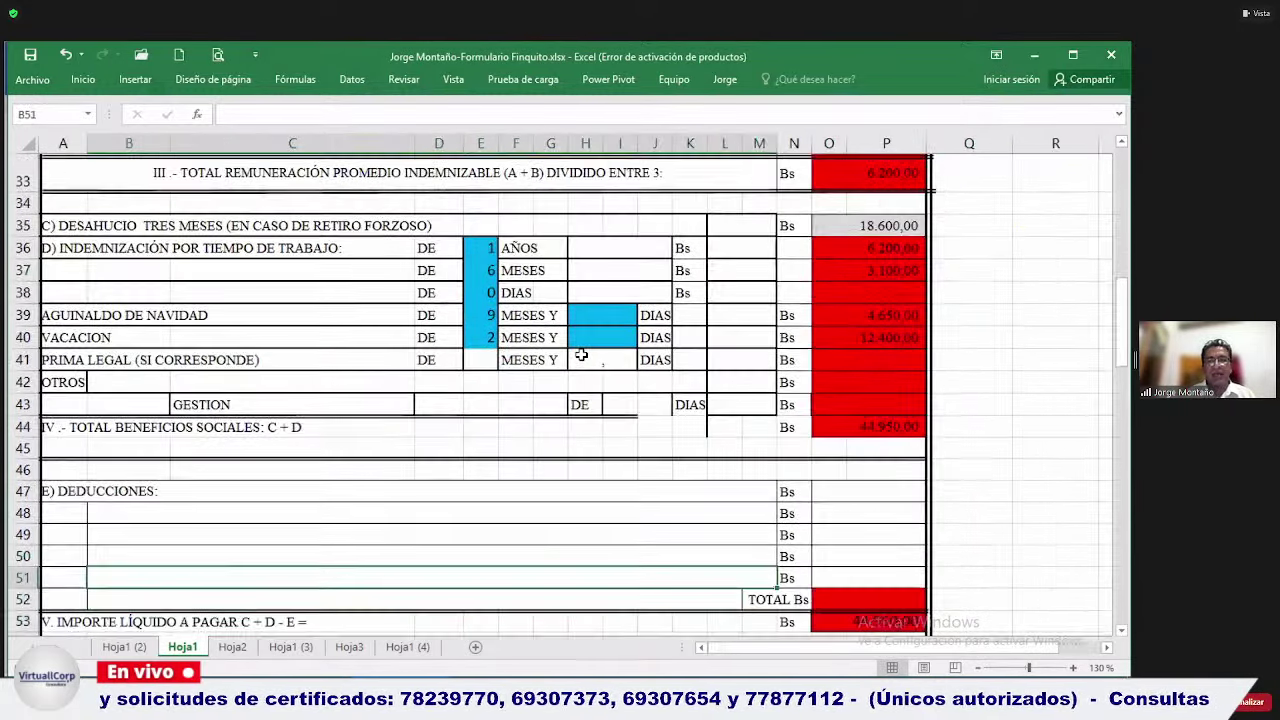
# Undo the last change to the years of service in the indemnity row.
pyautogui.press('Up')
pyautogui.press('Up')
pyautogui.press('Up')
pyautogui.press('Up')
pyautogui.press('Up')
pyautogui.press('Up')
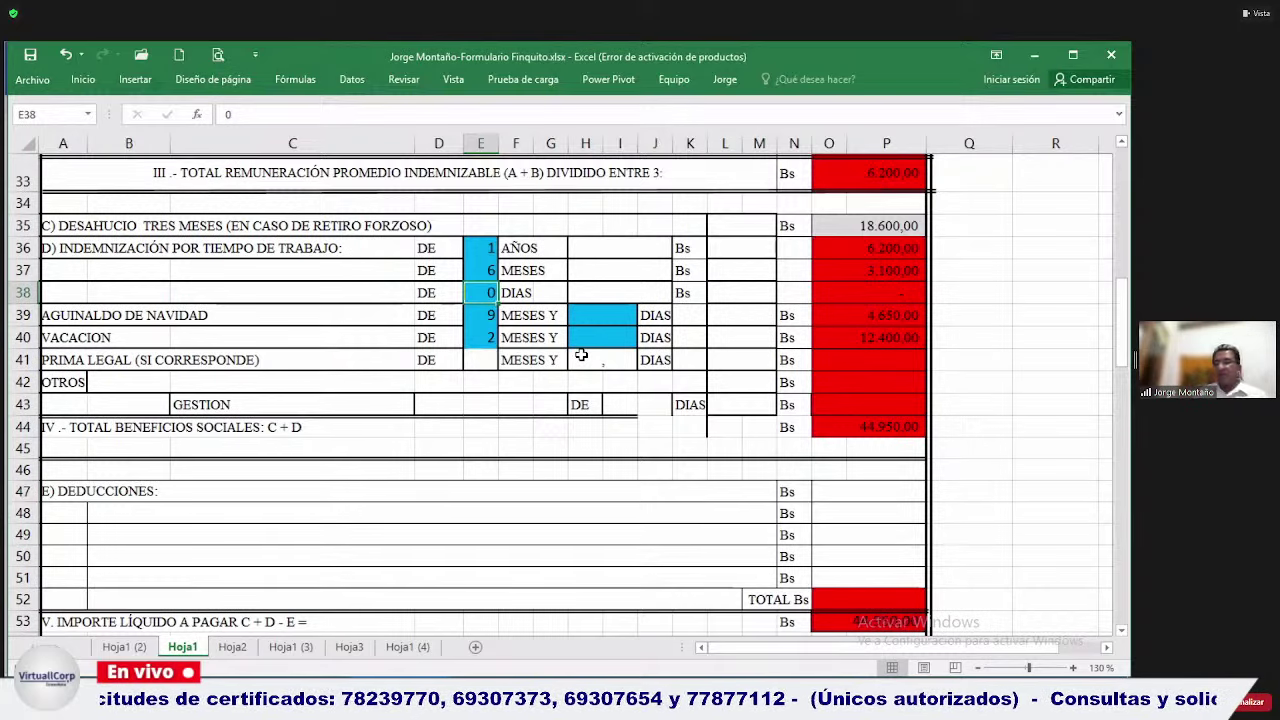
pyautogui.press('Up')
pyautogui.press('Up')
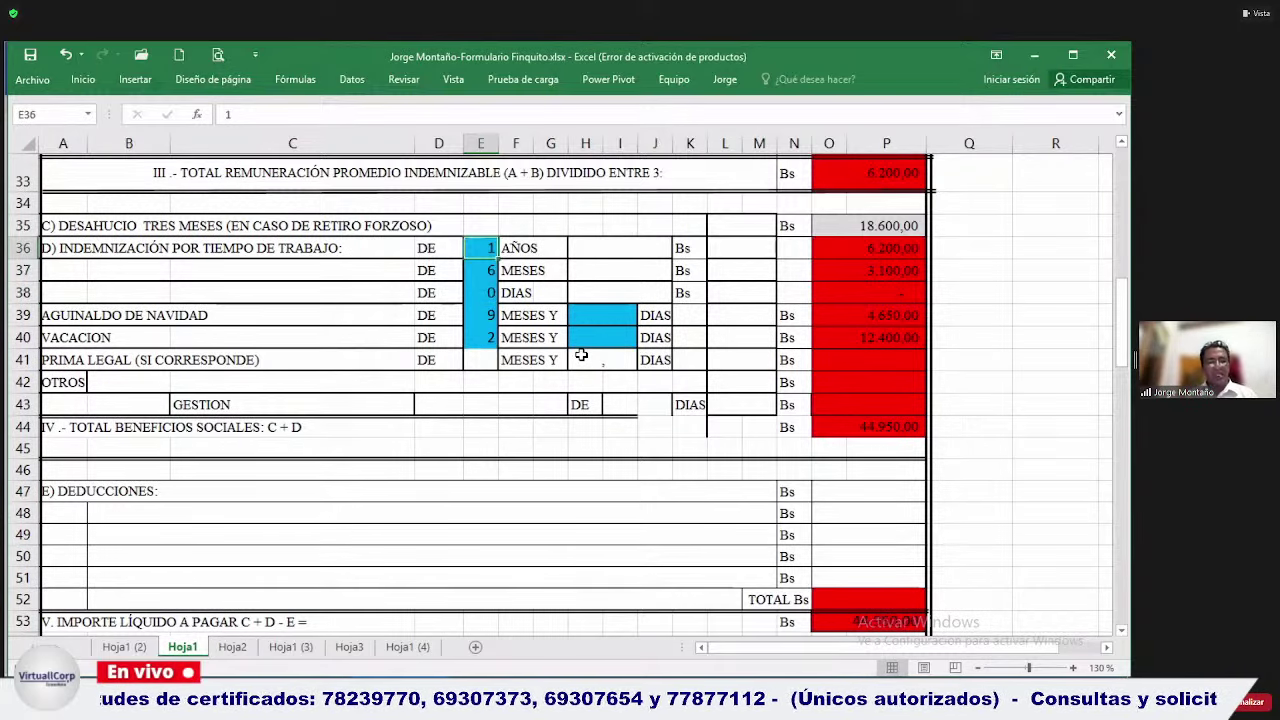
pyautogui.hotkey('ctrl', 'z')
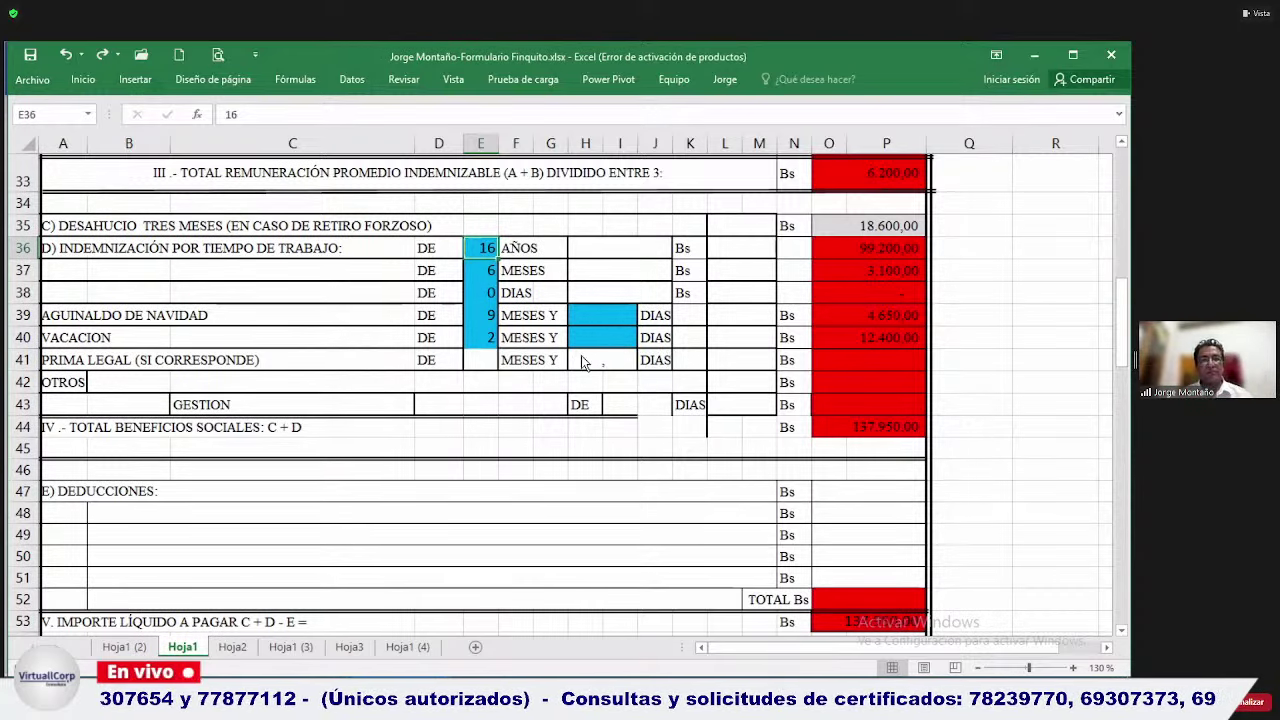
# Switch to the PROGRAMA DE PLANILLA workbook and examine the earnings columns of Formato de planilla down to the totals and signature rows.
pyautogui.hotkey('alt', 'Tab')
pyautogui.click(581, 350)
pyautogui.click(743, 353)
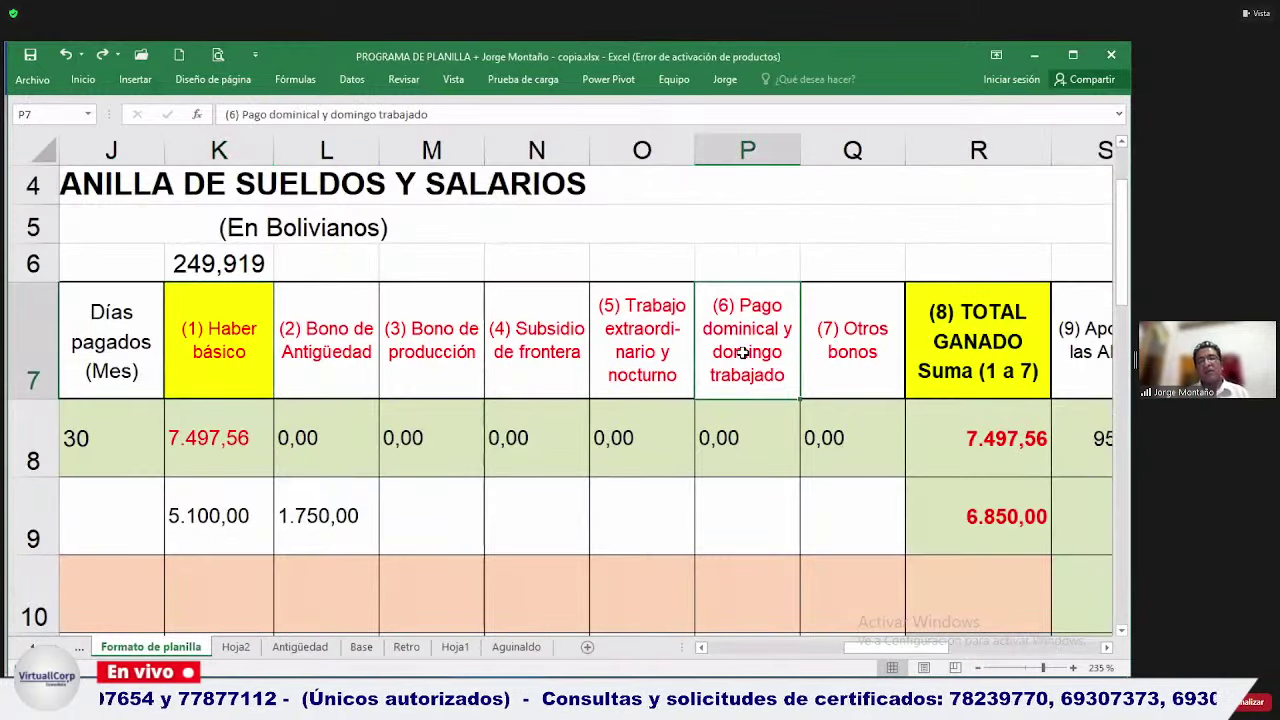
pyautogui.press('Down')
pyautogui.press('Down')
pyautogui.press('Up')
pyautogui.press('Up')
pyautogui.press('Up')
pyautogui.press('Down')
pyautogui.press('Down')
pyautogui.press('Down')
pyautogui.press('Down')
pyautogui.press('Down')
pyautogui.press('Down')
pyautogui.press('Down')
pyautogui.press('Down')
pyautogui.press('Down')
pyautogui.press('Down')
pyautogui.press('Down')
pyautogui.press('Down')
pyautogui.press('Down')
pyautogui.press('Down')
pyautogui.press('Down')
pyautogui.press('Down')
pyautogui.press('Down')
pyautogui.press('Down')
pyautogui.press('Down')
pyautogui.press('Down')
pyautogui.press('Down')
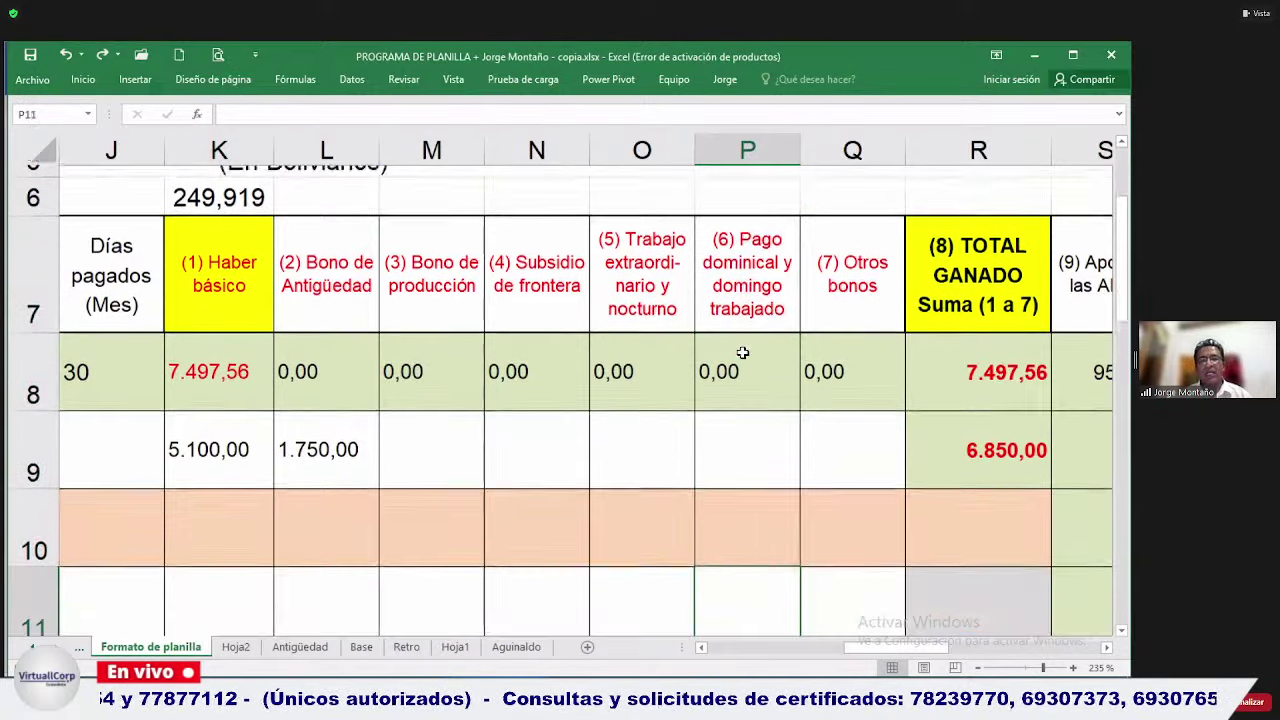
pyautogui.press('Down')
pyautogui.press('Up')
pyautogui.press('Left')
pyautogui.press('Left')
pyautogui.press('Left')
pyautogui.press('Left')
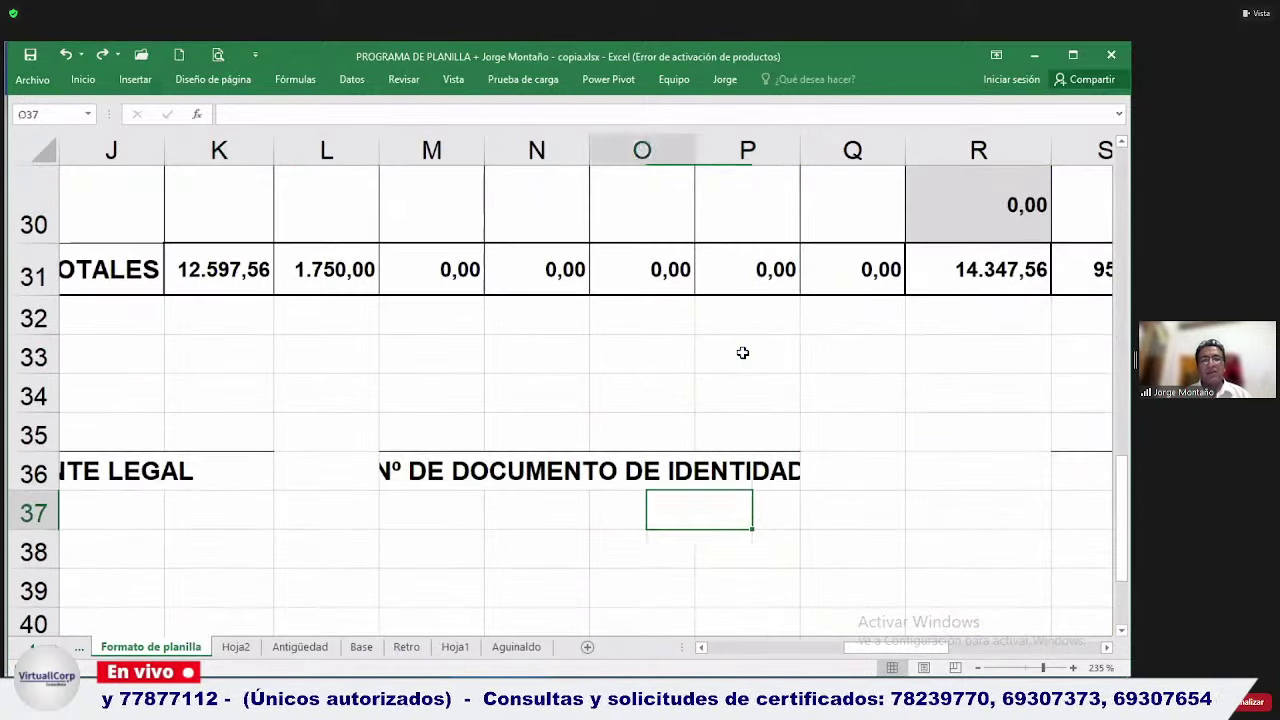
# Examine the earnings columns of Formato de planilla from the totals row back up to the row 7 headings.
pyautogui.press('Up')
pyautogui.press('Up')
pyautogui.press('Up')
pyautogui.press('Up')
pyautogui.press('Up')
pyautogui.press('Up')
pyautogui.press('Up')
pyautogui.press('Up')
pyautogui.press('Up')
pyautogui.press('Up')
pyautogui.press('Up')
pyautogui.press('Up')
pyautogui.press('Up')
pyautogui.press('Up')
pyautogui.press('Up')
pyautogui.press('Up')
pyautogui.press('Up')
pyautogui.press('Up')
pyautogui.press('Up')
pyautogui.press('Up')
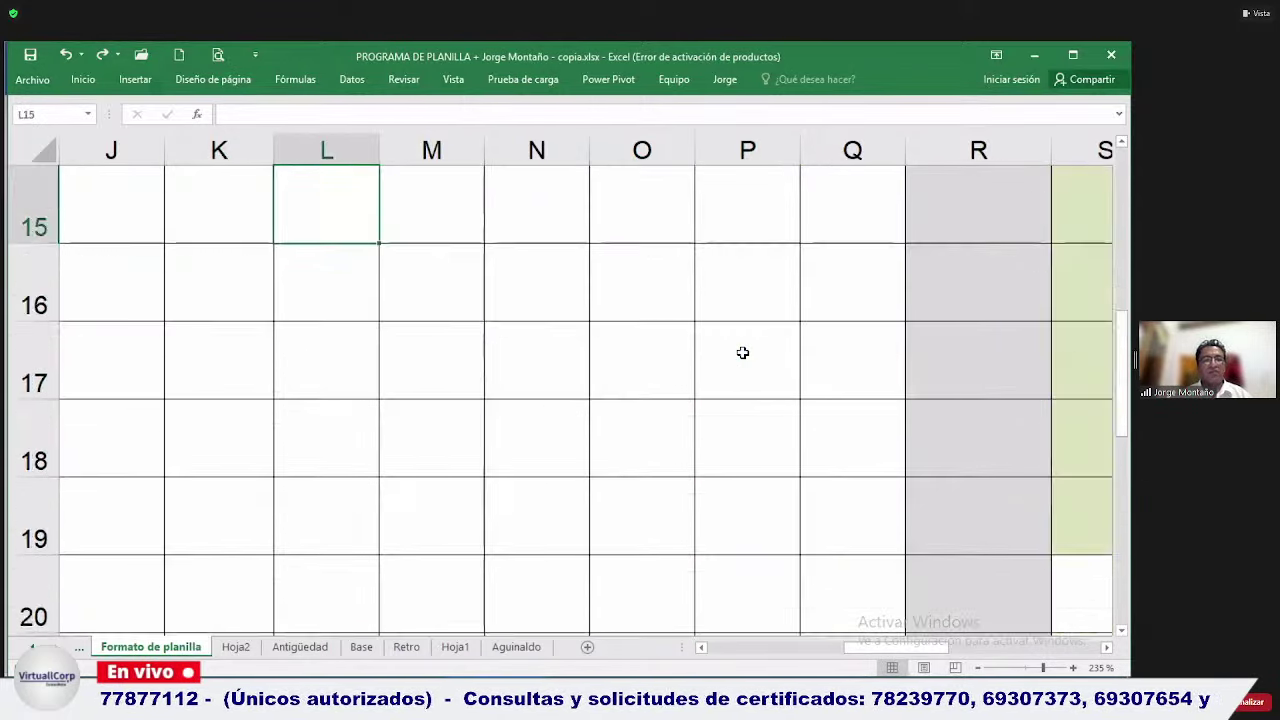
pyautogui.press('Up')
pyautogui.press('Up')
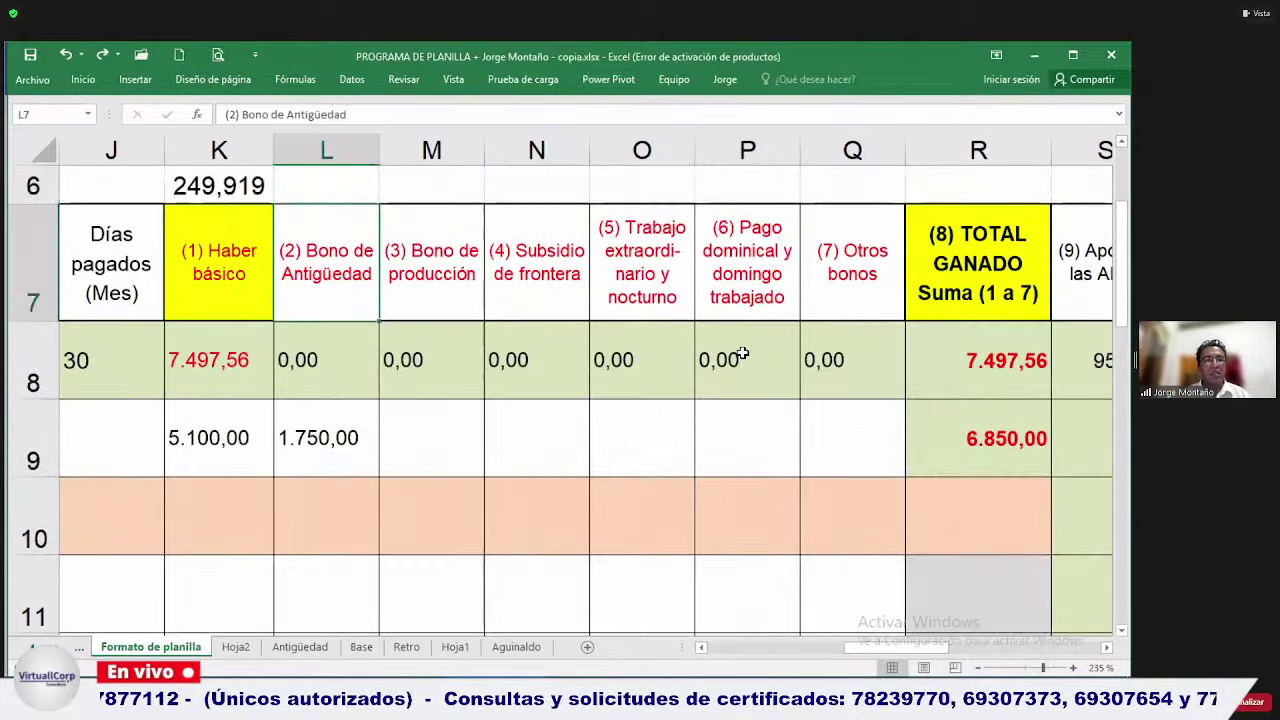
# Enter 5100 in cell L44, in the empty area below the payroll table, and label it HB in the cell above.
pyautogui.press('Down')
pyautogui.press('Down')
pyautogui.press('Down')
pyautogui.press('Down')
pyautogui.press('Down')
pyautogui.press('Down')
pyautogui.press('Down')
pyautogui.press('Down')
pyautogui.press('Down')
pyautogui.press('Down')
pyautogui.press('Down')
pyautogui.press('Down')
pyautogui.press('Down')
pyautogui.press('Down')
pyautogui.press('Down')
pyautogui.press('Down')
pyautogui.press('Down')
pyautogui.press('Down')
pyautogui.press('Down')
pyautogui.press('Down')
pyautogui.press('Down')
pyautogui.press('Down')
pyautogui.press('Down')
pyautogui.press('Down')
pyautogui.press('Down')
pyautogui.press('Down')
pyautogui.press('Down')
pyautogui.press('Down')
pyautogui.press('Down')
pyautogui.press('Down')
pyautogui.press('Down')
pyautogui.press('Down')
pyautogui.press('Down')
pyautogui.press('Up')
pyautogui.press('Up')
pyautogui.press('Up')
pyautogui.press('Up')
pyautogui.press('Up')
pyautogui.press('Up')
pyautogui.press('Up')
pyautogui.press('Up')
pyautogui.press('Up')
pyautogui.press('Up')
pyautogui.press('Up')
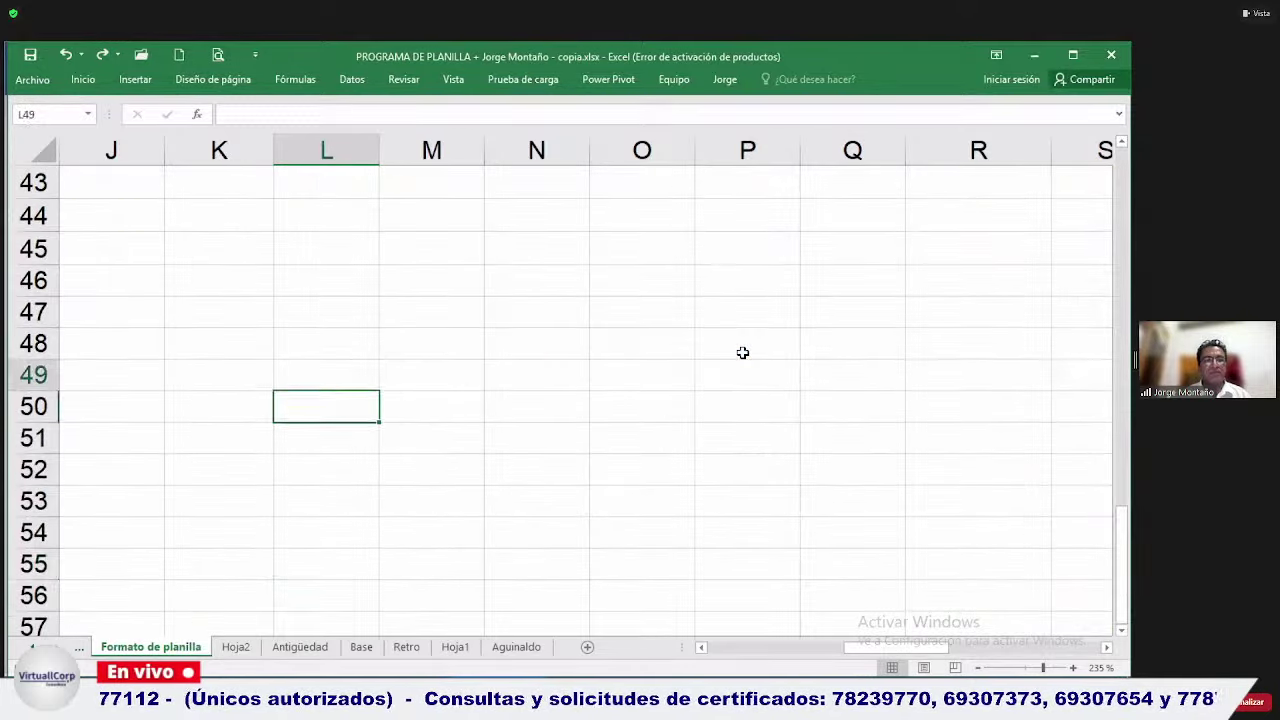
pyautogui.write('5100')
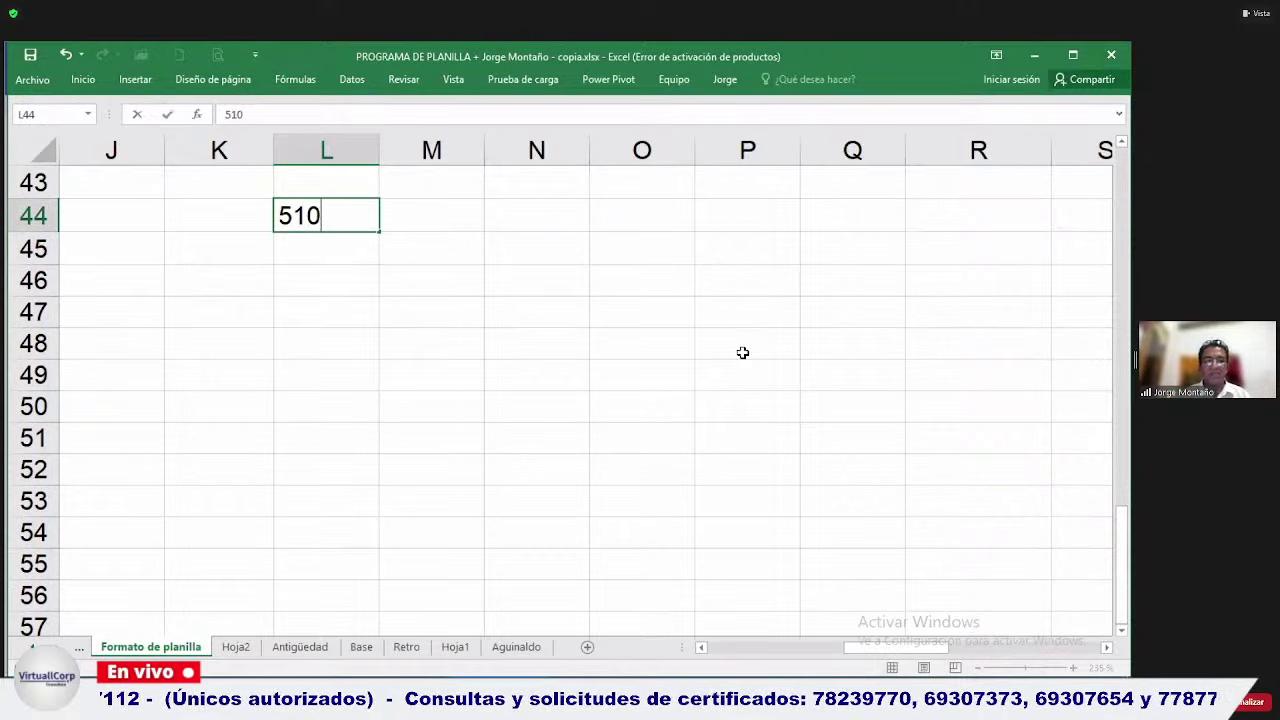
pyautogui.press('Return')
pyautogui.press('Up')
pyautogui.press('Right')
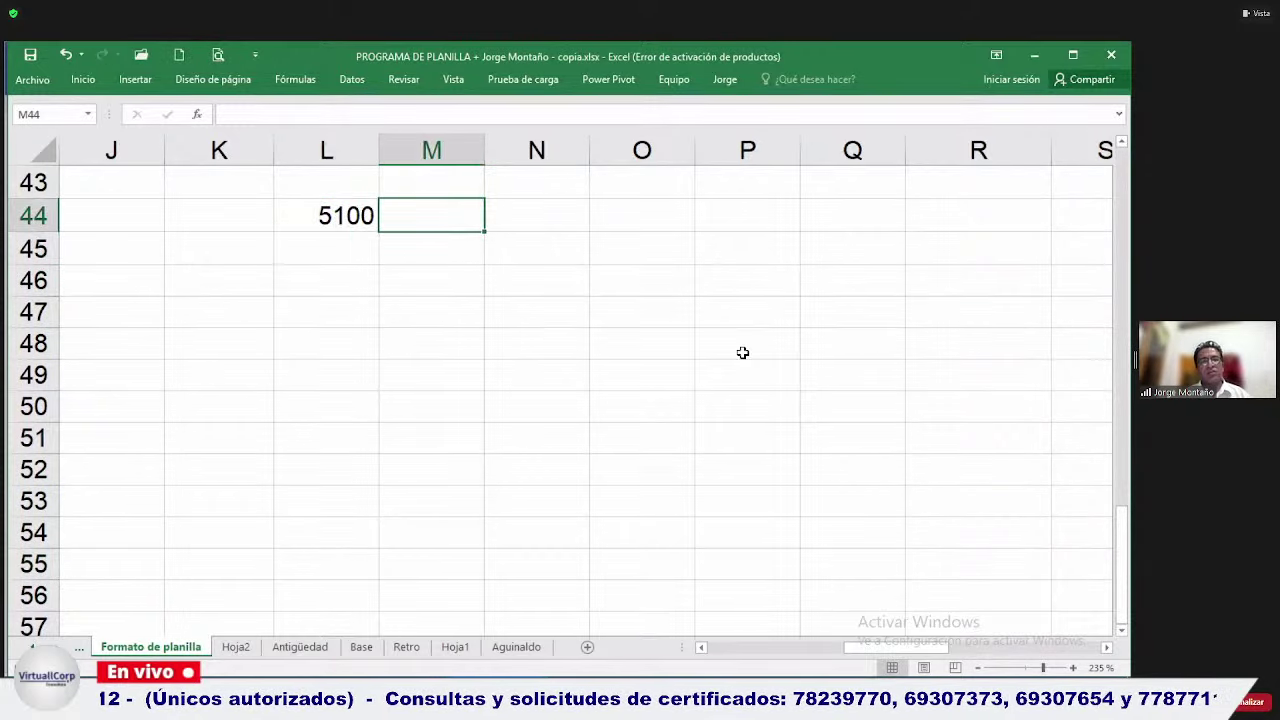
pyautogui.press('Up')
pyautogui.press('Left')
pyautogui.write('HB')
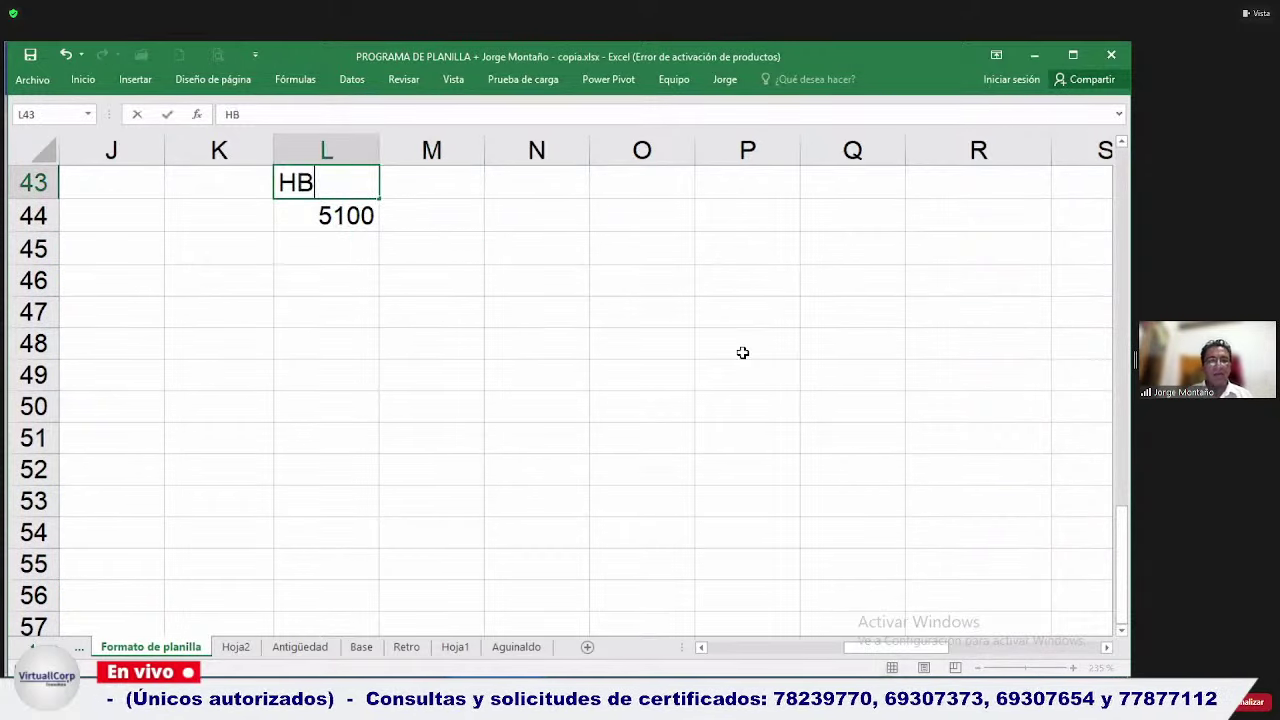
# Add the heading DA in M43 beside HB and enter 22 in the cell beneath it.
pyautogui.press('Right')
pyautogui.press('Down')
pyautogui.press('Up')
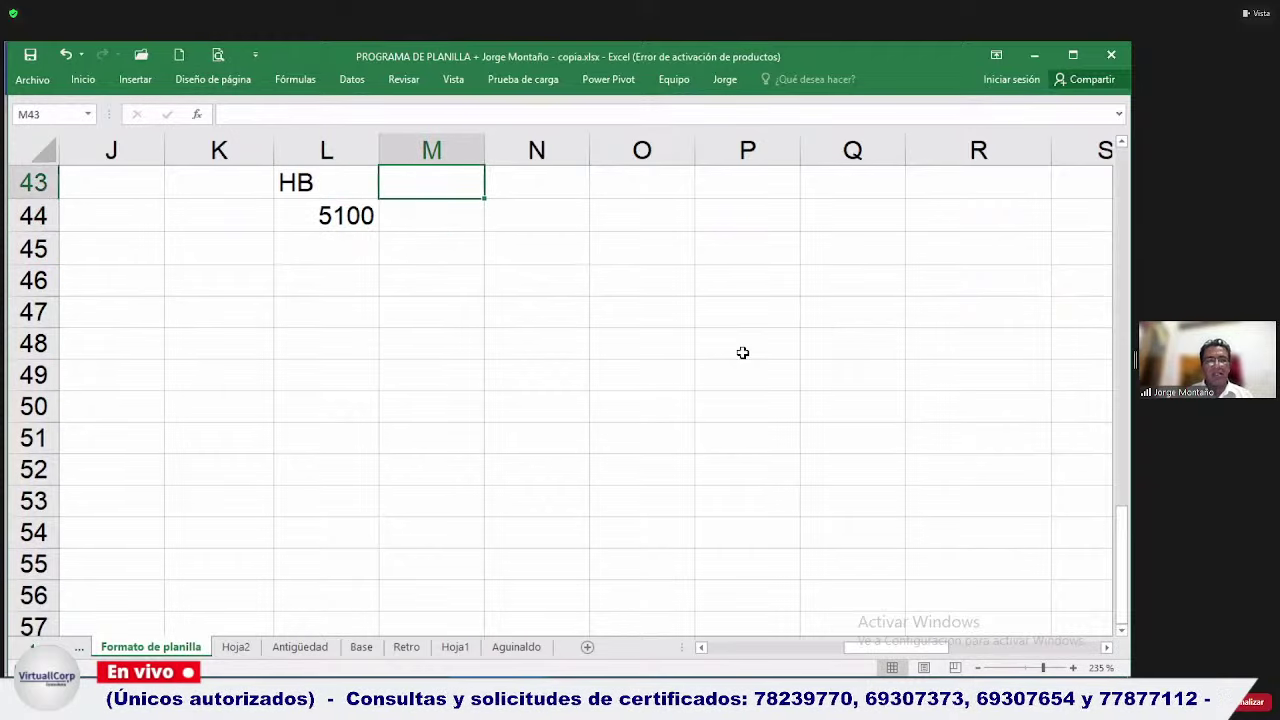
pyautogui.write('DA')
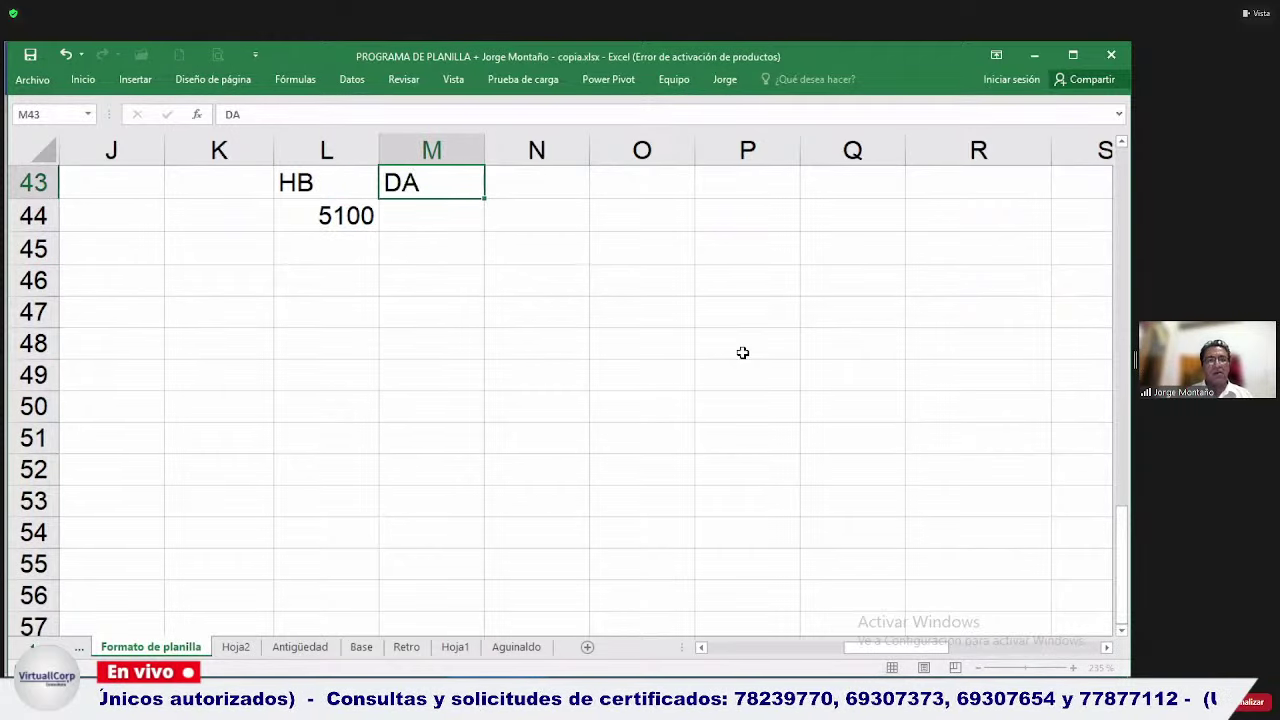
pyautogui.press('Down')
pyautogui.write('22')
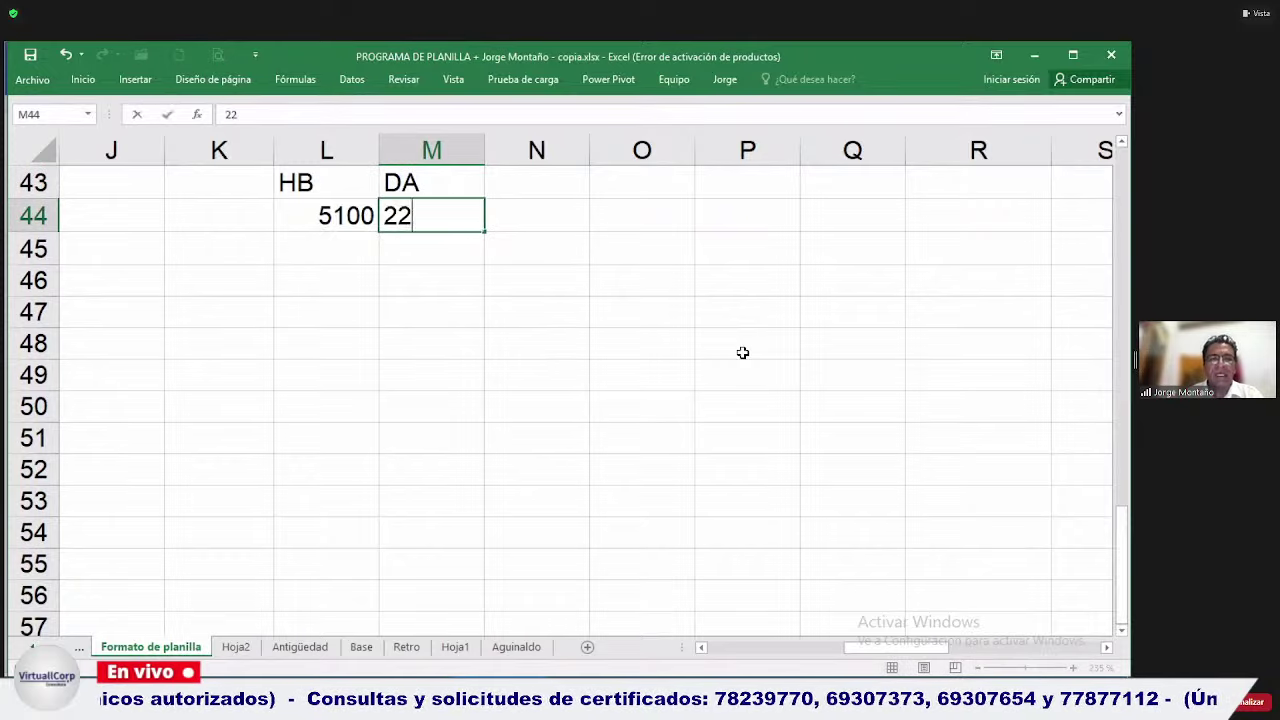
# Calculate the daily rate in N44 by dividing the HB amount in L44 by the DA value in M44.
pyautogui.press('Down')
pyautogui.press('Up')
pyautogui.press('Right')
pyautogui.write('+')
pyautogui.press('Left')
pyautogui.press('Left')
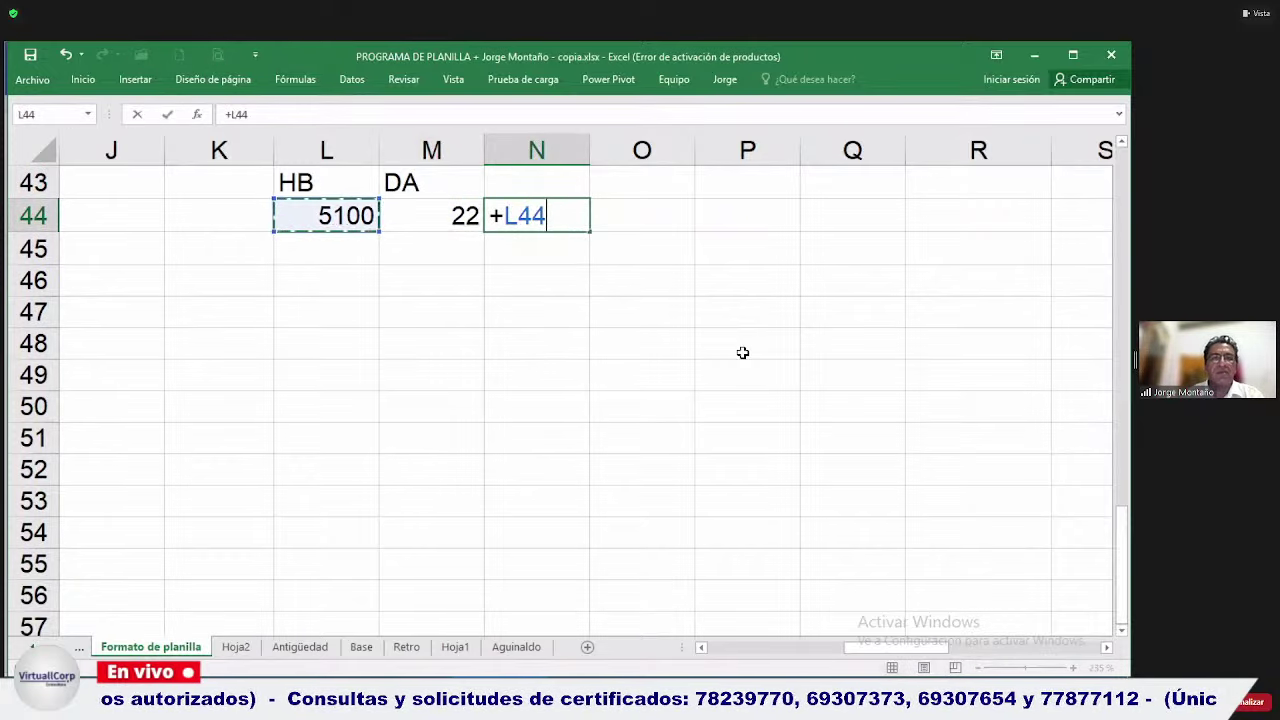
pyautogui.write('/')
pyautogui.press('Left')
pyautogui.press('Return')
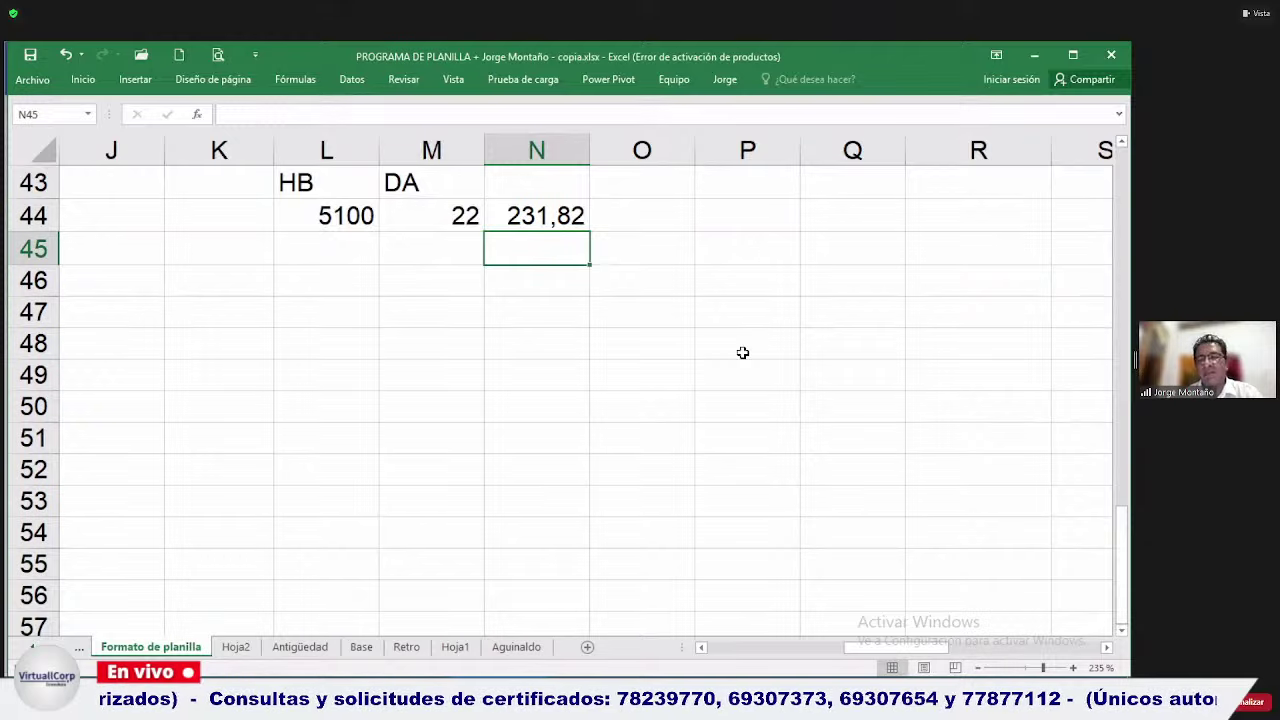
pyautogui.press('Up')
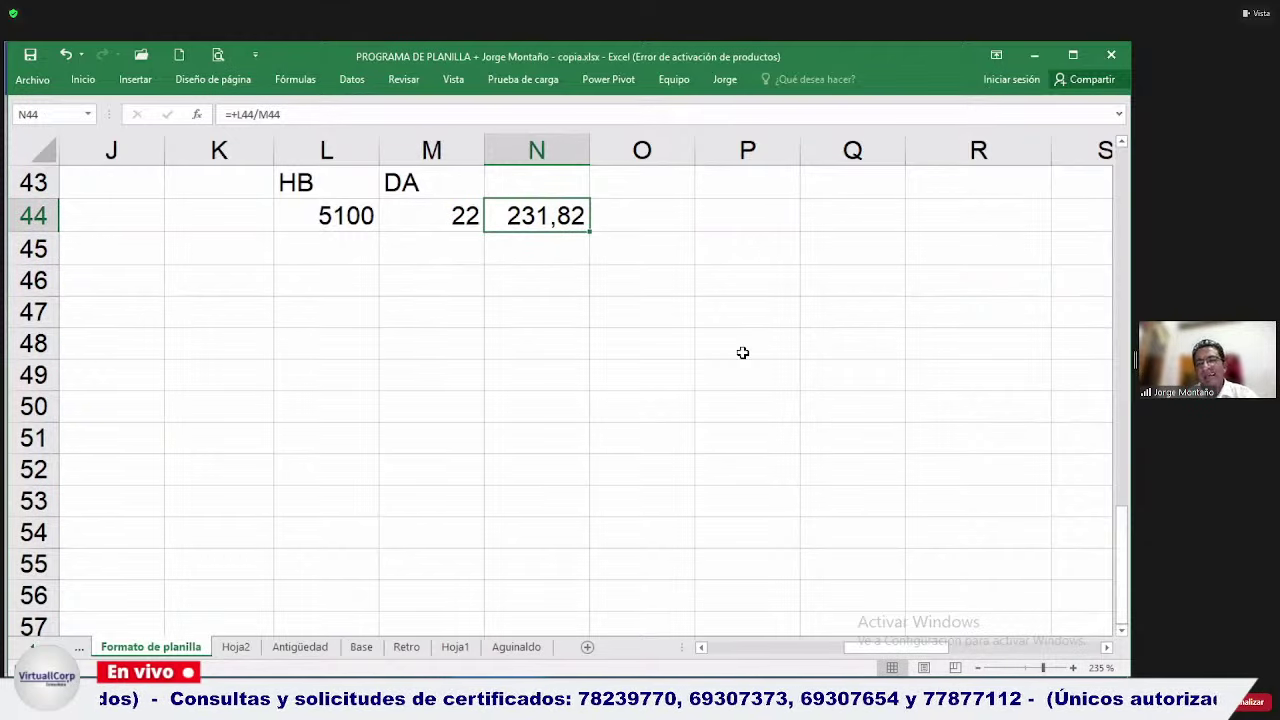
# Select the HB and DA calculation block from L42 to N44.
pyautogui.press('Up')
pyautogui.press('Up')
pyautogui.press('Left')
pyautogui.press('Left')
pyautogui.hotkey('shift', 'Down')
pyautogui.hotkey('shift', 'Down')
pyautogui.hotkey('shift', 'Right')
pyautogui.hotkey('shift', 'Right')
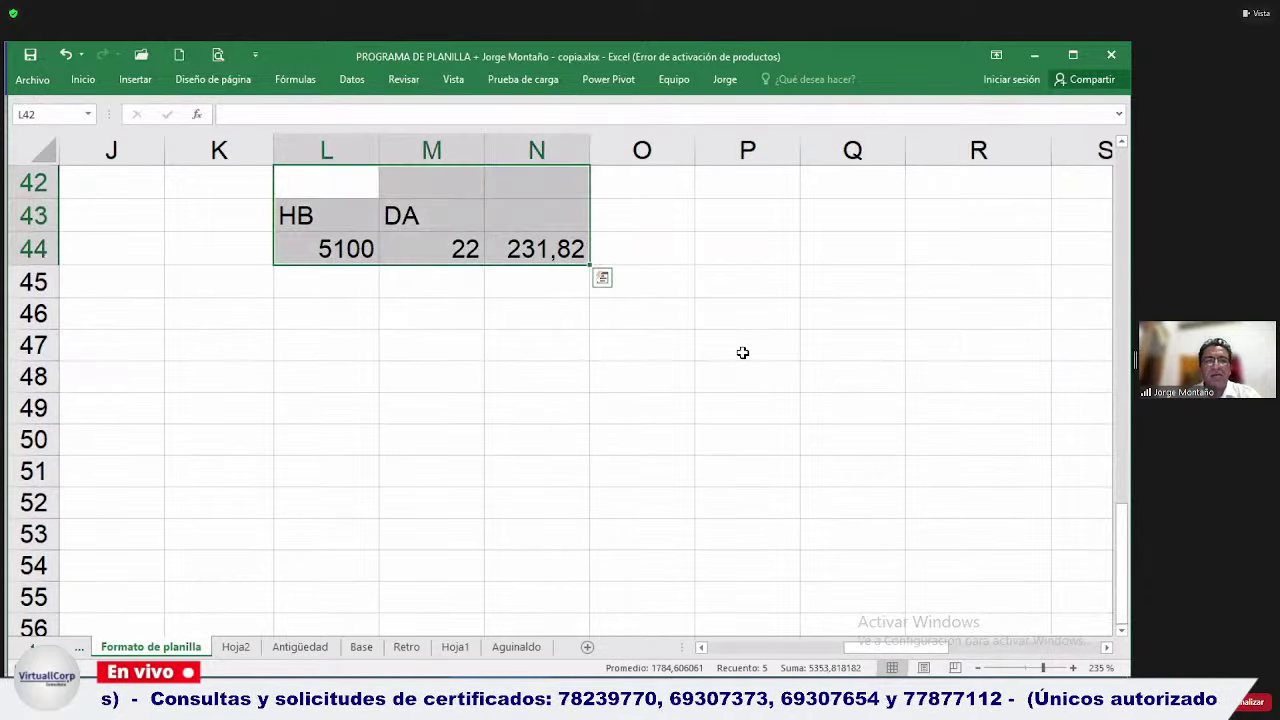
# Examine the payroll sheet's header and its earnings columns from Haber básico through Otros bonos and TOTAL GANADO.
pyautogui.press('Up')
pyautogui.press('Up')
pyautogui.press('Up')
pyautogui.press('Up')
pyautogui.press('Up')
pyautogui.press('Up')
pyautogui.press('Up')
pyautogui.press('Up')
pyautogui.press('Up')
pyautogui.press('Up')
pyautogui.press('Up')
pyautogui.press('Up')
pyautogui.press('Up')
pyautogui.press('Up')
pyautogui.press('Up')
pyautogui.press('Up')
pyautogui.press('Up')
pyautogui.press('Up')
pyautogui.press('Up')
pyautogui.press('Up')
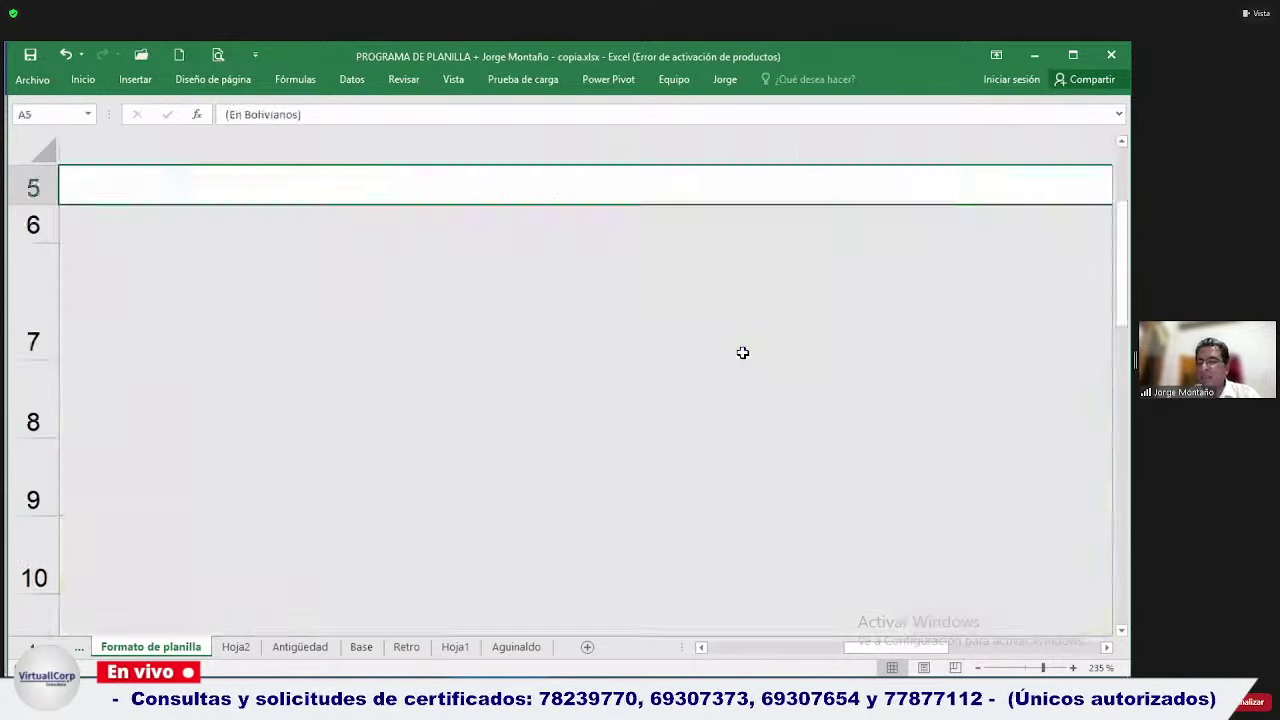
pyautogui.press('Down')
pyautogui.press('Down')
pyautogui.press('Down')
pyautogui.press('Down')
pyautogui.press('Down')
pyautogui.press('Down')
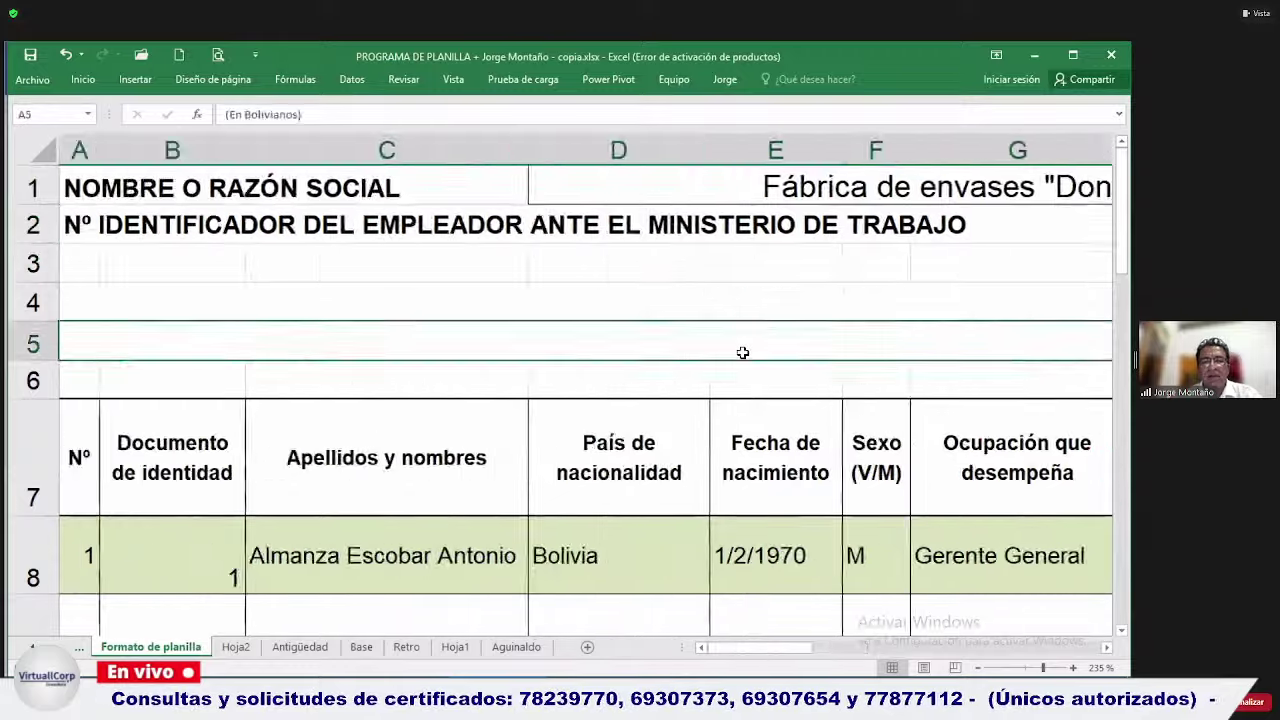
pyautogui.press('Right')
pyautogui.press('Right')
pyautogui.press('Right')
pyautogui.press('Right')
pyautogui.press('Right')
pyautogui.press('Right')
pyautogui.press('Left')
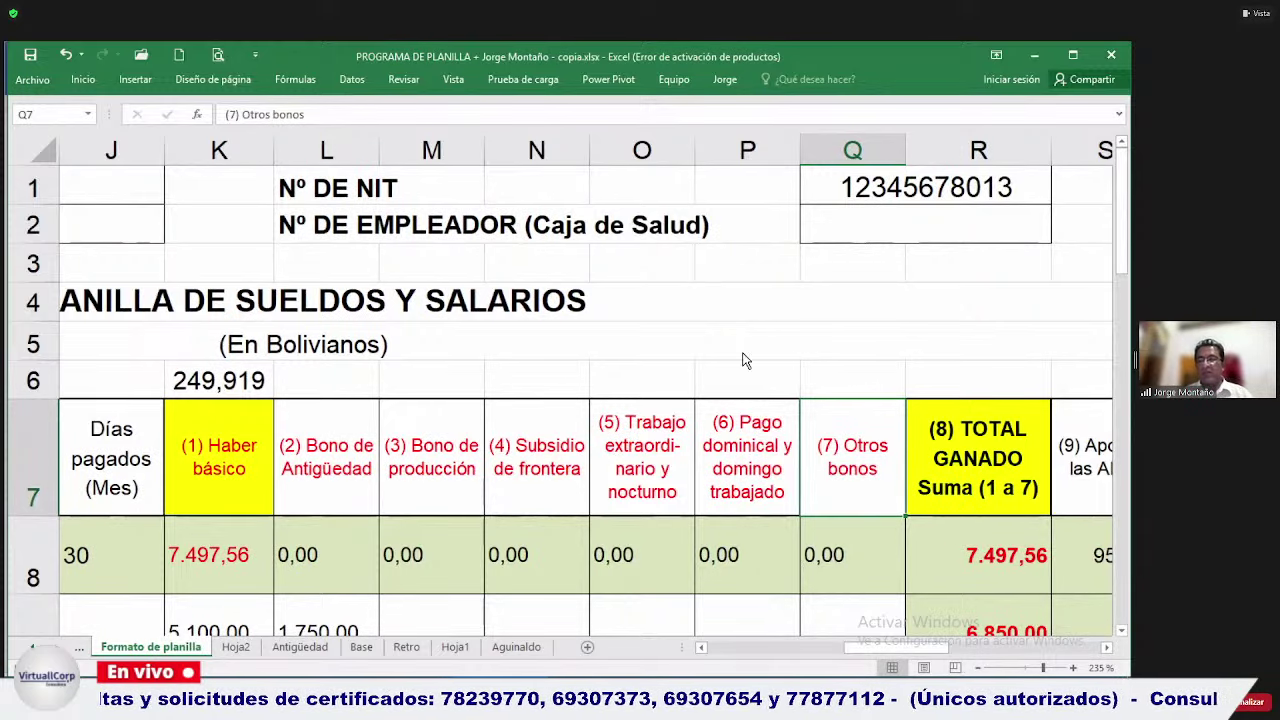
# Switch to the Formulario Finquito workbook and view the year-by-year salary amounts and the C15 total formula on Hoja2.
pyautogui.hotkey('alt', 'Tab')
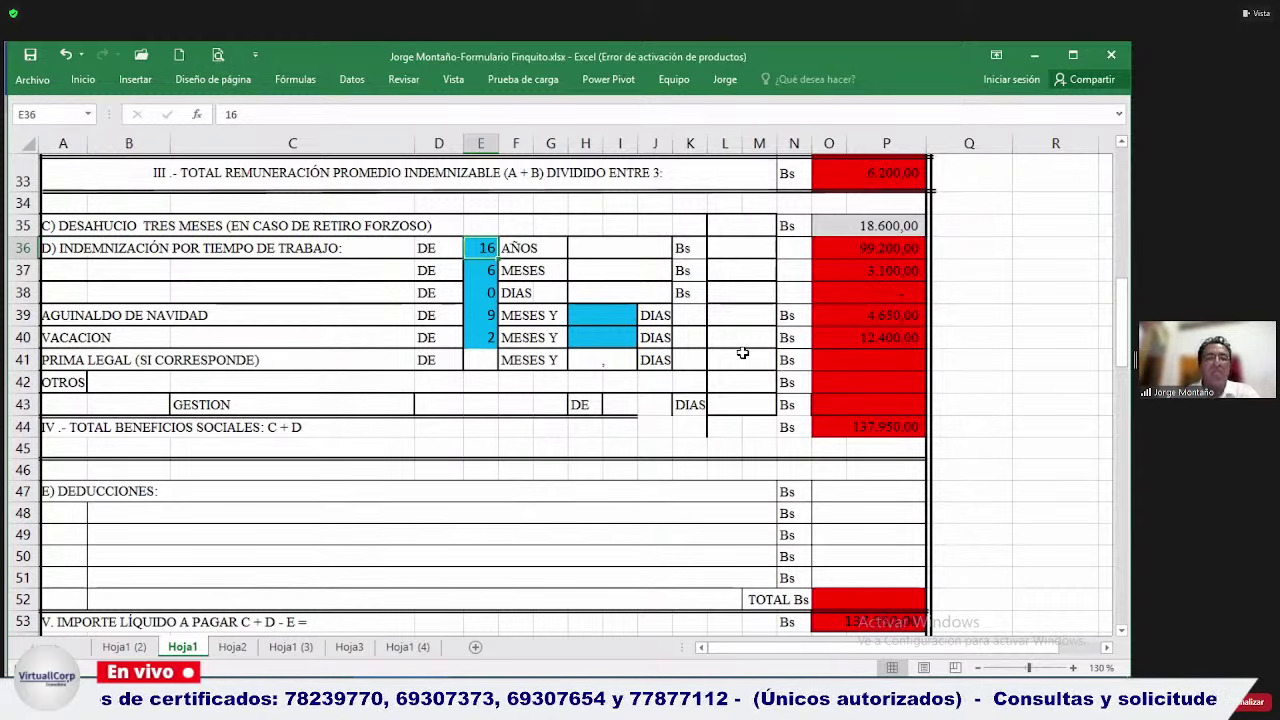
pyautogui.click(233, 647)
pyautogui.click(260, 506)
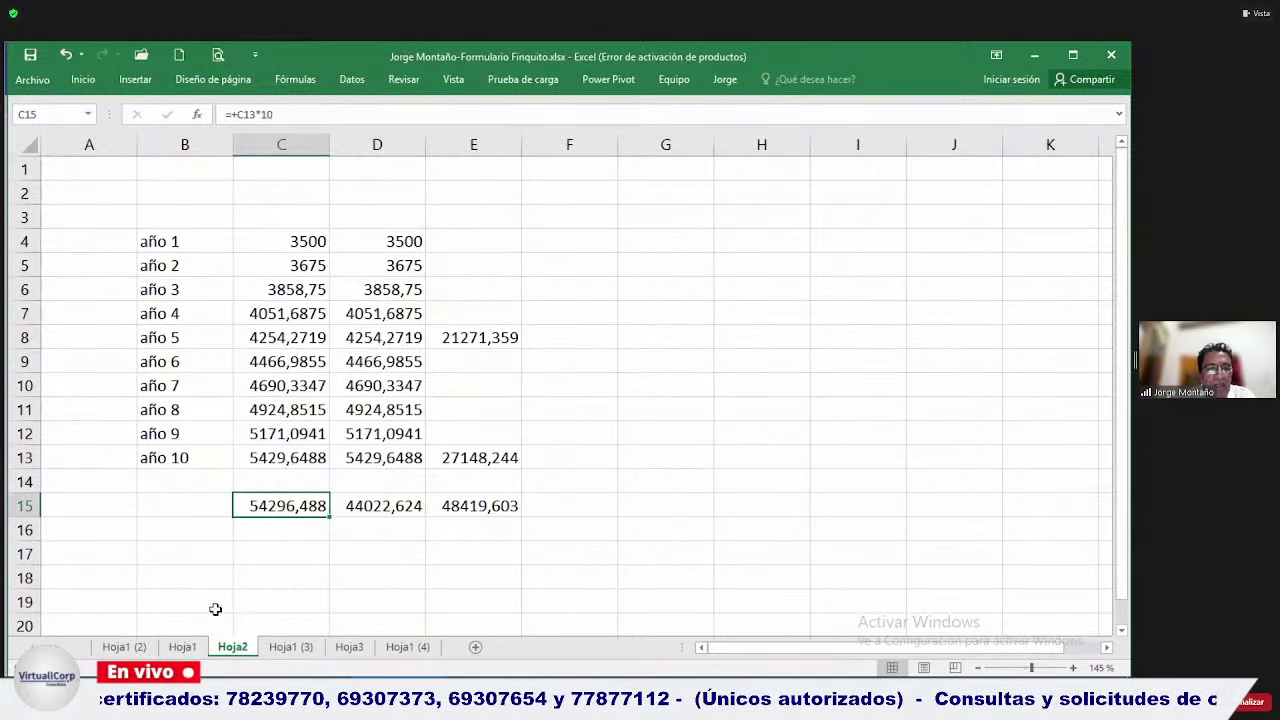
# Return to Hoja1 and examine the finiquito form from the benefits rows up to the service dates and time-of-service section.
pyautogui.click(183, 647)
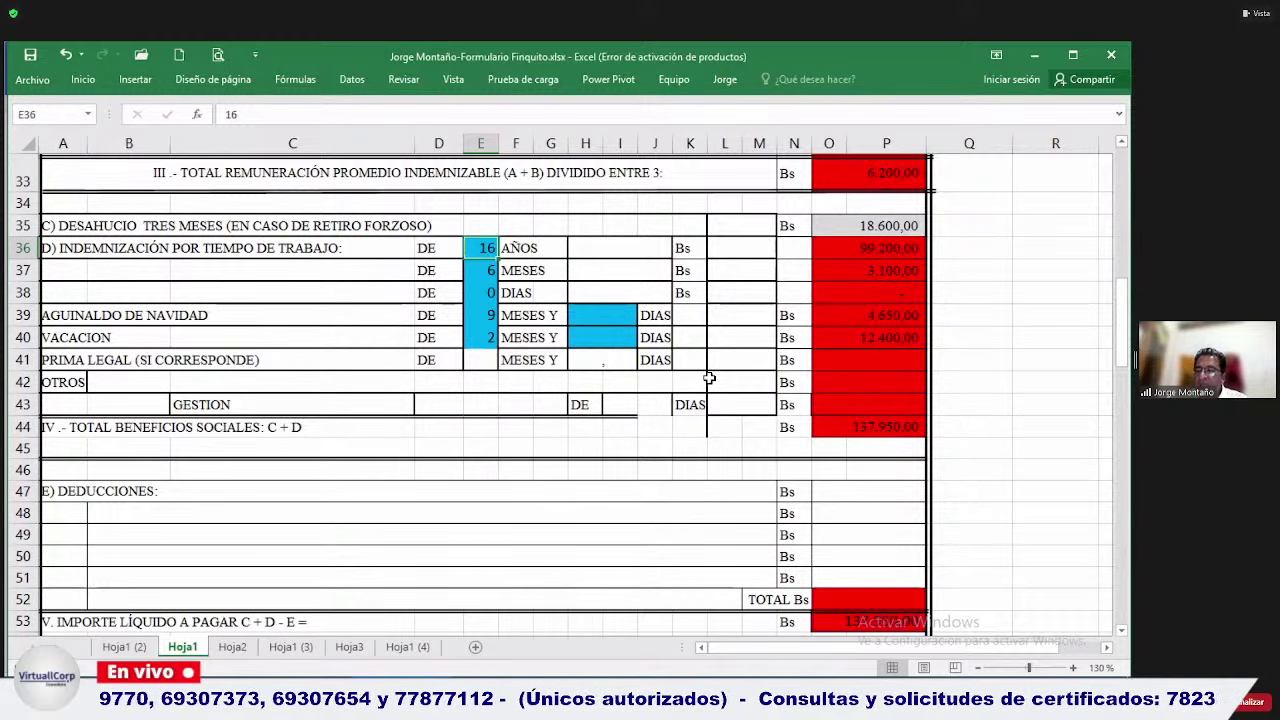
pyautogui.press('Up')
pyautogui.press('Up')
pyautogui.press('Up')
pyautogui.press('Up')
pyautogui.press('Up')
pyautogui.press('Up')
pyautogui.press('Up')
pyautogui.press('Up')
pyautogui.press('Up')
pyautogui.press('Up')
pyautogui.press('Up')
pyautogui.press('Up')
pyautogui.press('Up')
pyautogui.press('Up')
pyautogui.press('Up')
pyautogui.press('Up')
pyautogui.press('Up')
pyautogui.press('Up')
pyautogui.press('Up')
pyautogui.press('Up')
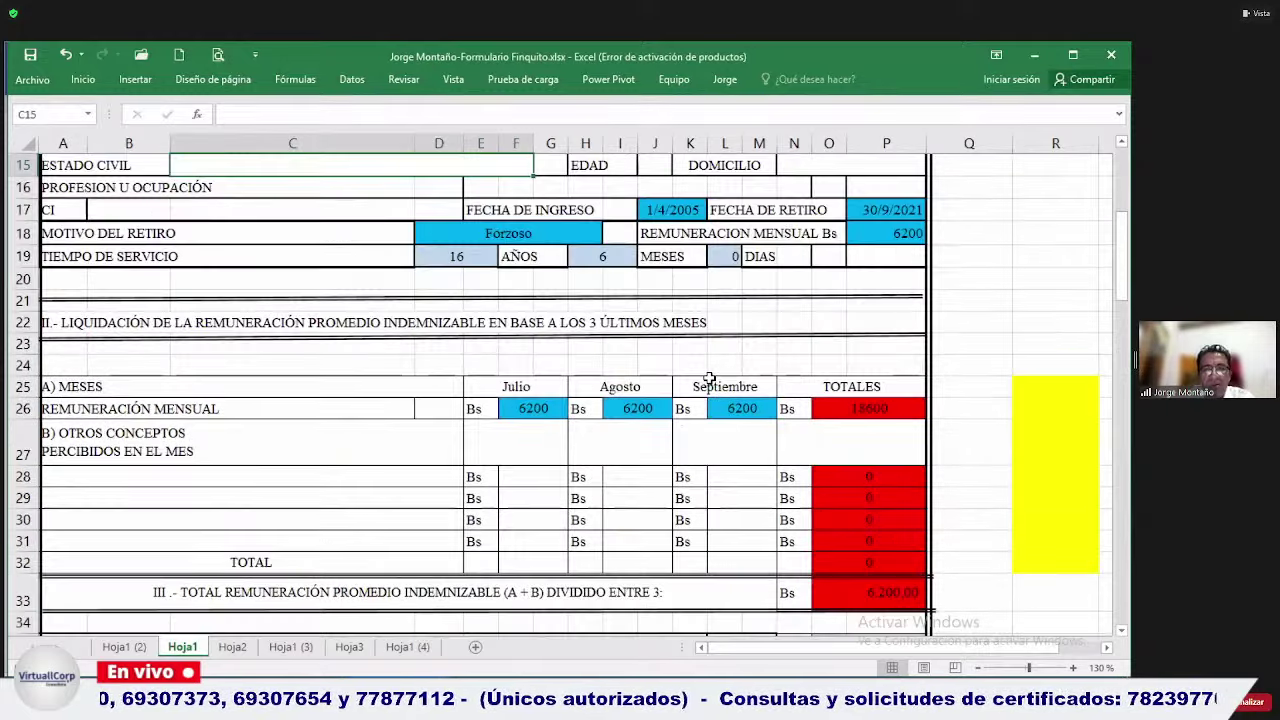
# Examine the finiquito form's three-month remuneration section and the benefits rows down to OTROS.
pyautogui.scroll(2, 708, 378)
pyautogui.press('Down')
pyautogui.press('Down')
pyautogui.press('Down')
pyautogui.press('Down')
pyautogui.press('Down')
pyautogui.press('Down')
pyautogui.press('Down')
pyautogui.press('Down')
pyautogui.press('Down')
pyautogui.press('Down')
pyautogui.press('Down')
pyautogui.press('Down')
pyautogui.press('Down')
pyautogui.press('Down')
pyautogui.press('Down')
pyautogui.press('Down')
pyautogui.press('Down')
pyautogui.press('Down')
pyautogui.press('Down')
pyautogui.press('Down')
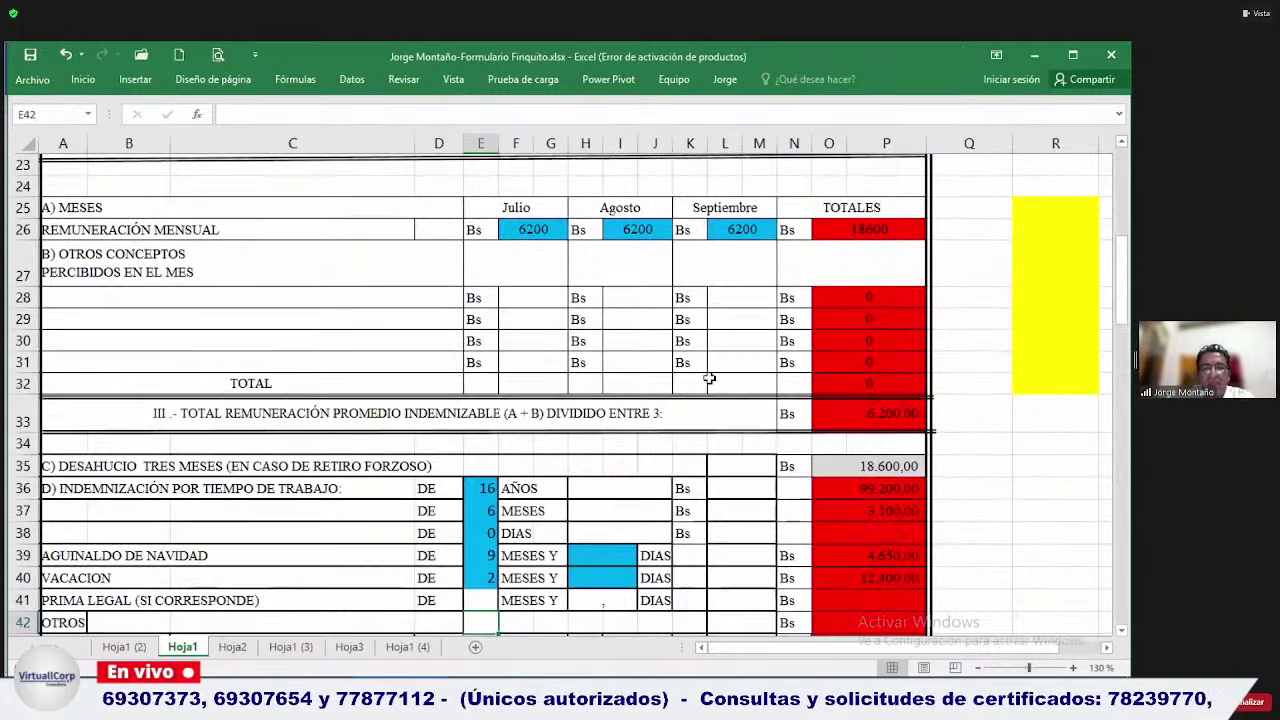
# Return to the service dates and examine the TIEMPO DE SERVICIO row across its years, months and days.
pyautogui.press('Up')
pyautogui.press('Up')
pyautogui.press('Up')
pyautogui.press('Up')
pyautogui.press('Up')
pyautogui.press('Up')
pyautogui.press('Up')
pyautogui.press('Up')
pyautogui.press('Up')
pyautogui.press('Up')
pyautogui.press('Up')
pyautogui.press('Up')
pyautogui.press('Up')
pyautogui.press('Up')
pyautogui.press('Up')
pyautogui.press('Up')
pyautogui.press('Up')
pyautogui.press('Up')
pyautogui.press('Up')
pyautogui.press('Up')
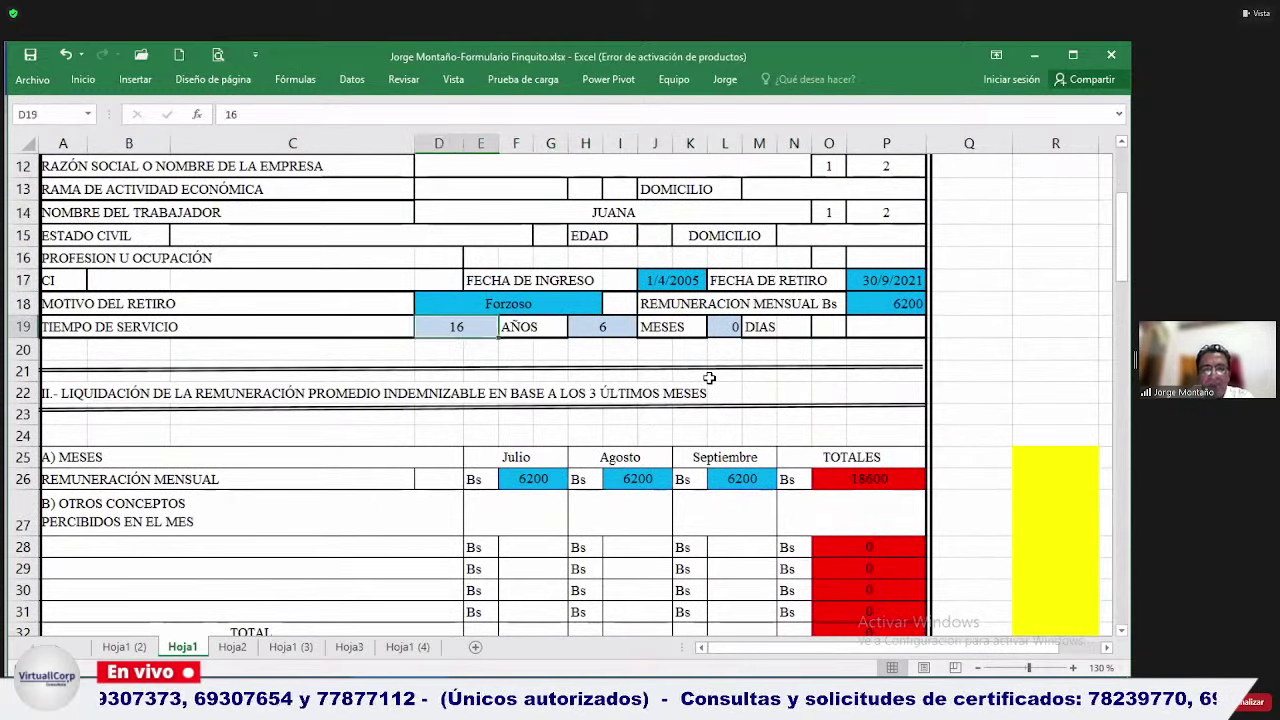
pyautogui.press('Right')
pyautogui.press('Right')
pyautogui.press('Right')
pyautogui.press('Right')
pyautogui.press('Right')
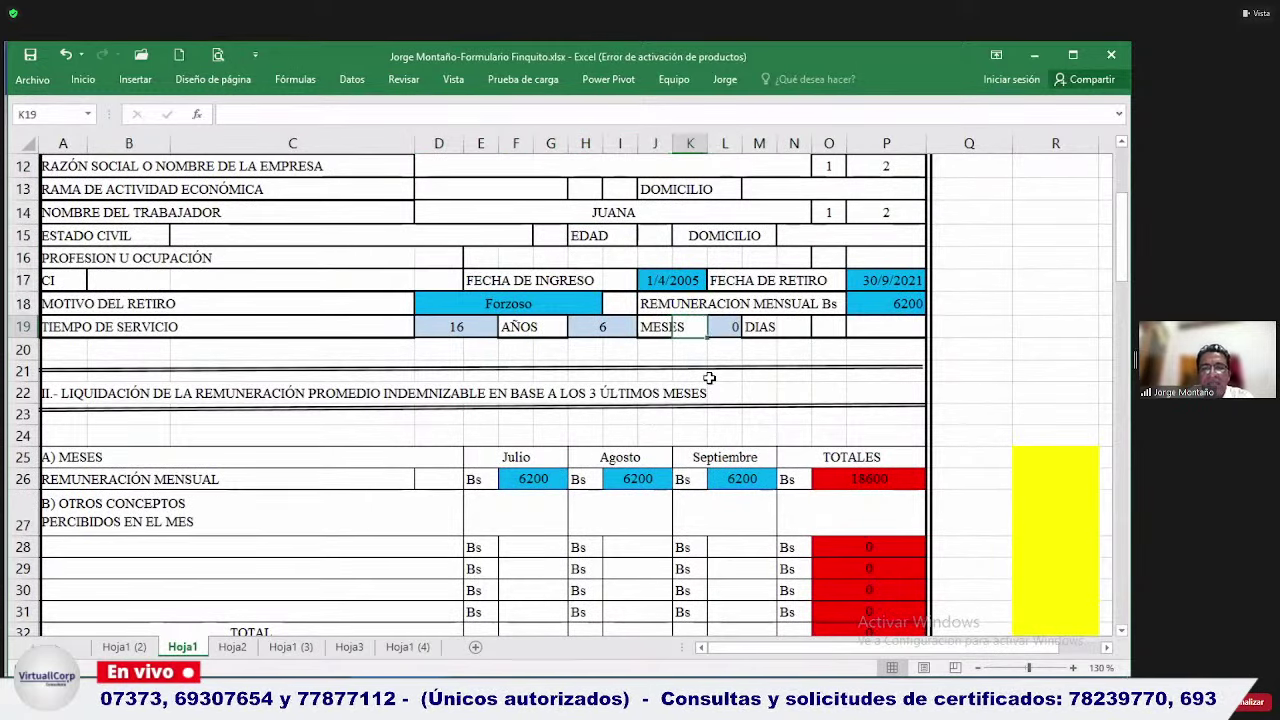
pyautogui.press('Right')
pyautogui.press('Right')
pyautogui.press('Right')
pyautogui.press('Right')
pyautogui.press('Right')
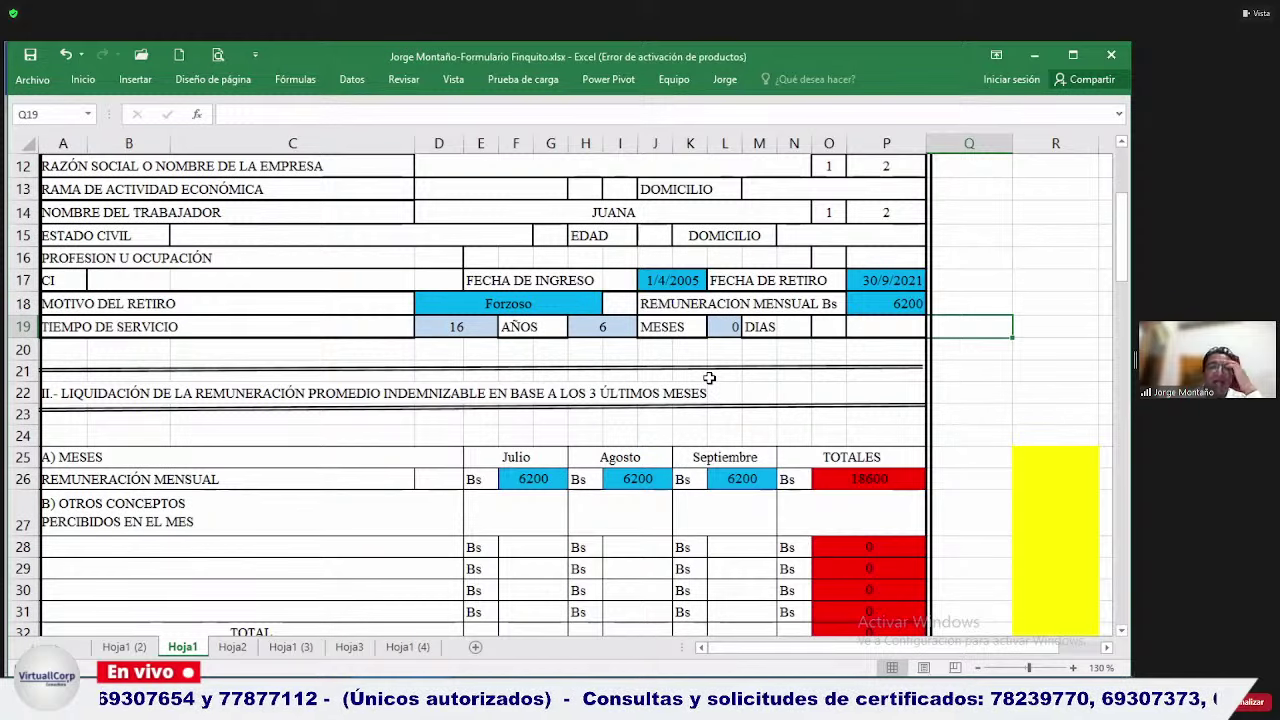
# Set the years in the INDEMNIZACIÓN POR TIEMPO DE TRABAJO row to 1.
pyautogui.press('Down')
pyautogui.press('Down')
pyautogui.press('Down')
pyautogui.press('Down')
pyautogui.press('Down')
pyautogui.press('Down')
pyautogui.press('Down')
pyautogui.press('Down')
pyautogui.press('Down')
pyautogui.press('Down')
pyautogui.press('Down')
pyautogui.press('Down')
pyautogui.press('Down')
pyautogui.press('Down')
pyautogui.press('Down')
pyautogui.press('Down')
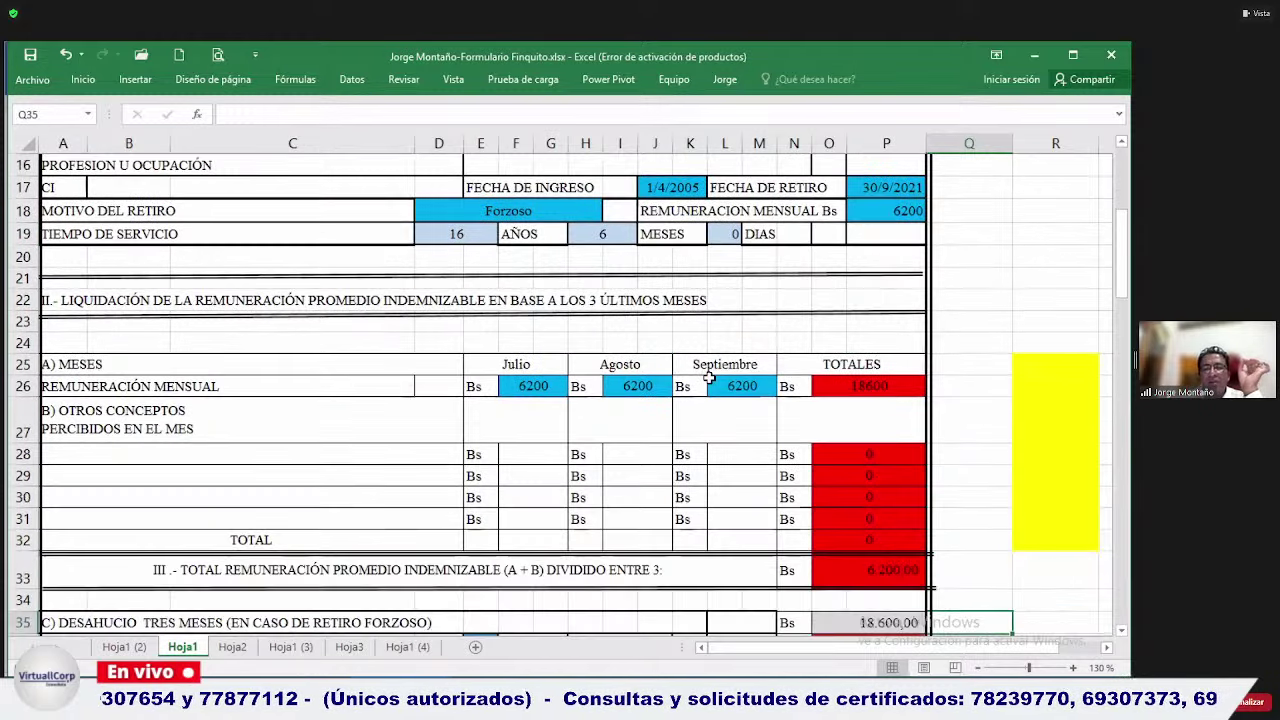
pyautogui.scroll(-3, 709, 377)
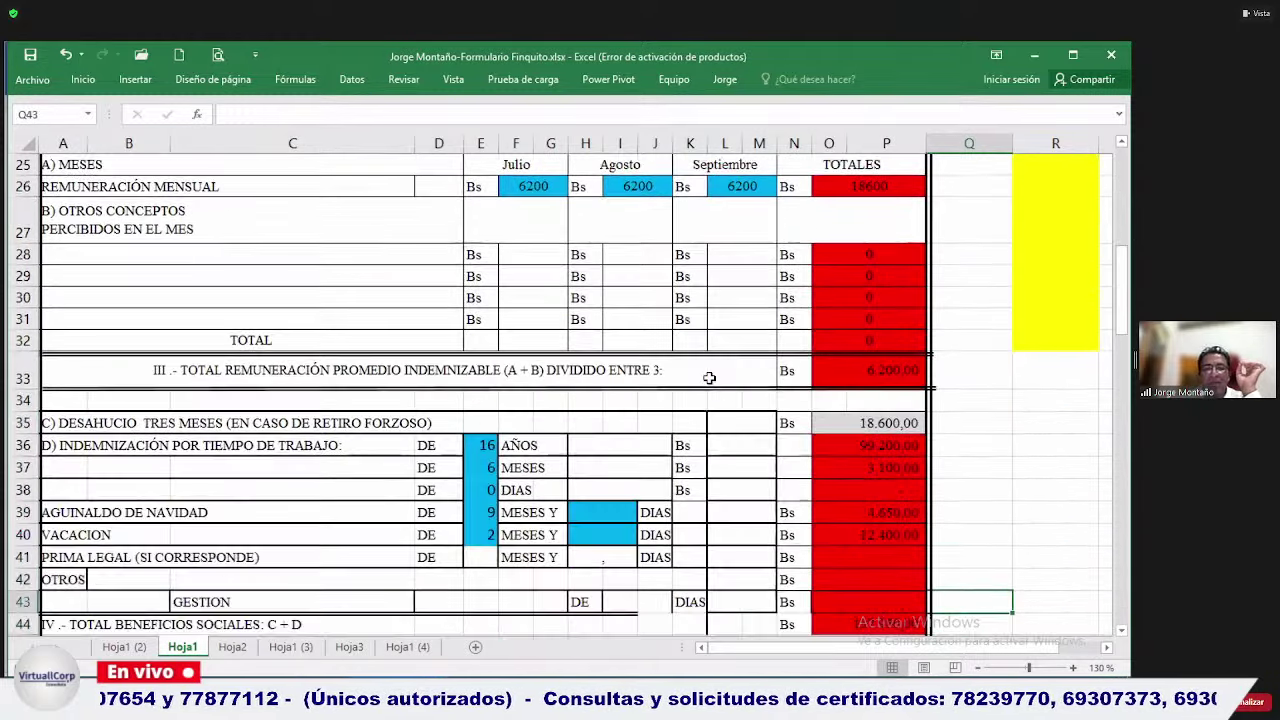
pyautogui.press('Down')
pyautogui.press('Down')
pyautogui.press('Down')
pyautogui.press('Left')
pyautogui.press('Left')
pyautogui.press('Left')
pyautogui.press('Left')
pyautogui.press('Left')
pyautogui.press('Left')
pyautogui.press('Left')
pyautogui.press('Left')
pyautogui.press('Left')
pyautogui.press('Left')
pyautogui.press('Up')
pyautogui.press('Up')
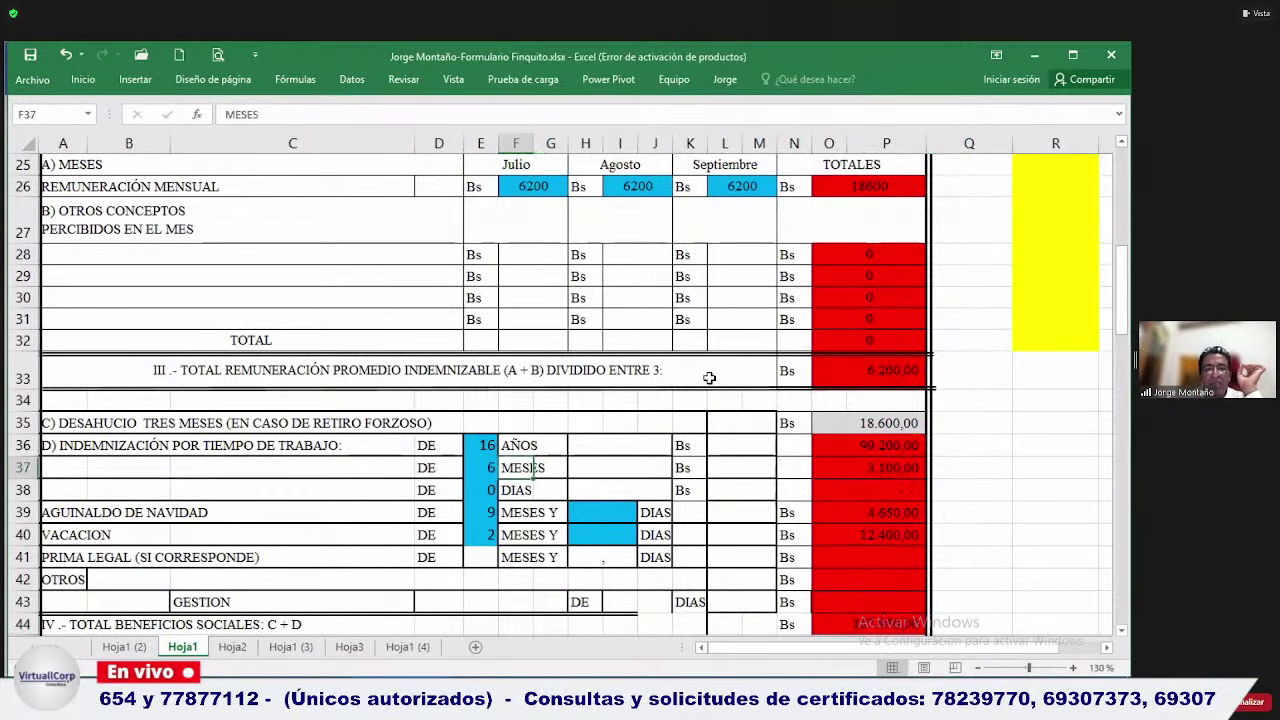
pyautogui.write('1')
pyautogui.press('Return')
pyautogui.press('Down')
pyautogui.press('Down')
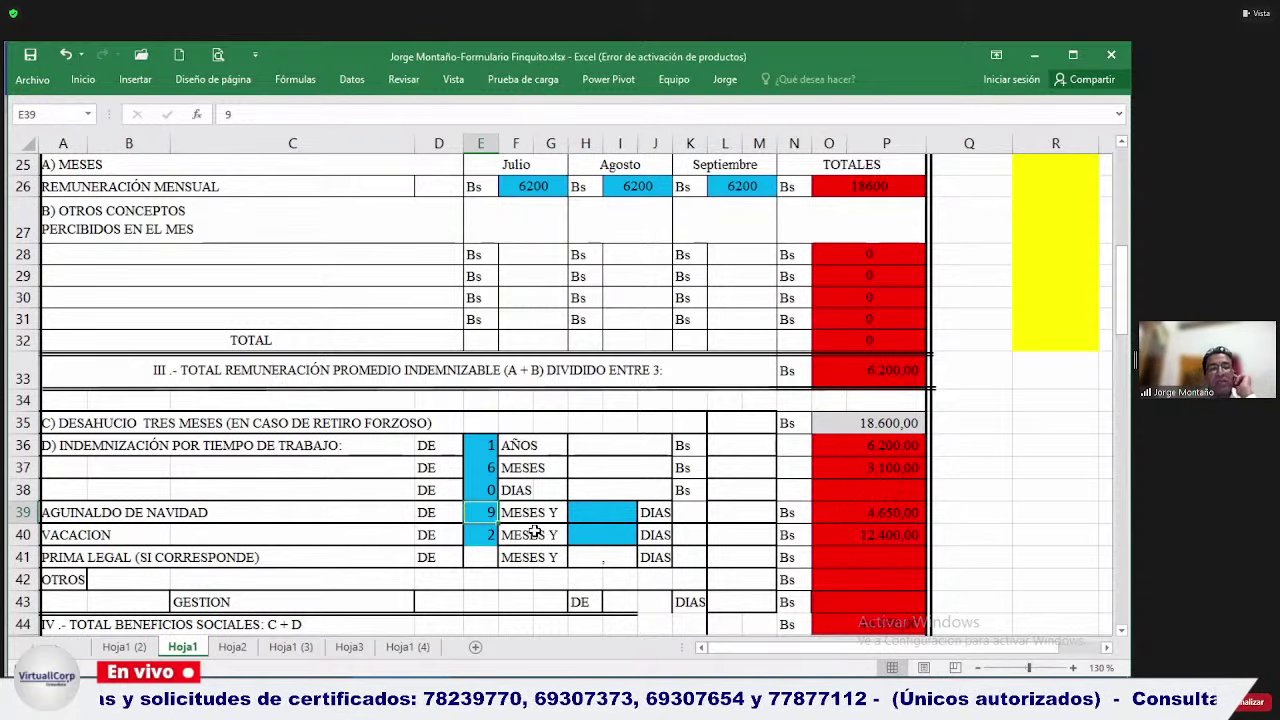
# Switch to Hoja2 and inspect the año 2 salary formula in C5 and the five-year amount in E8.
pyautogui.click(232, 647)
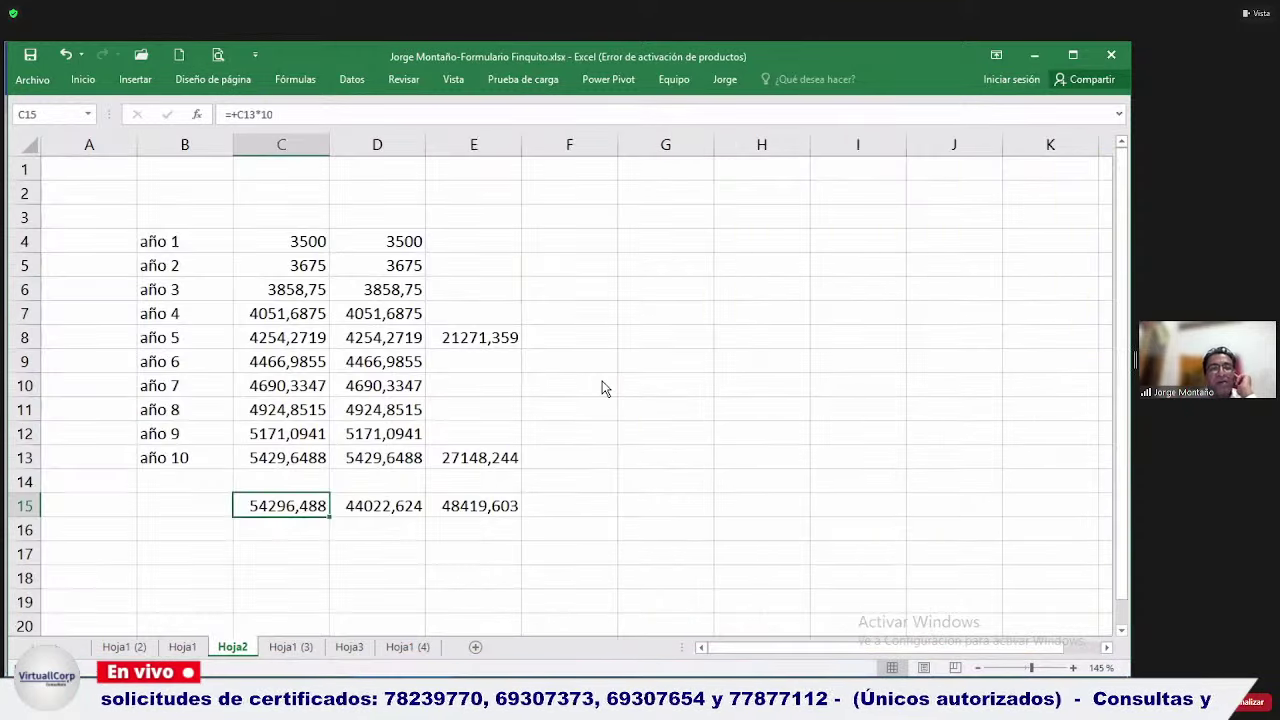
pyautogui.doubleClick(288, 266)
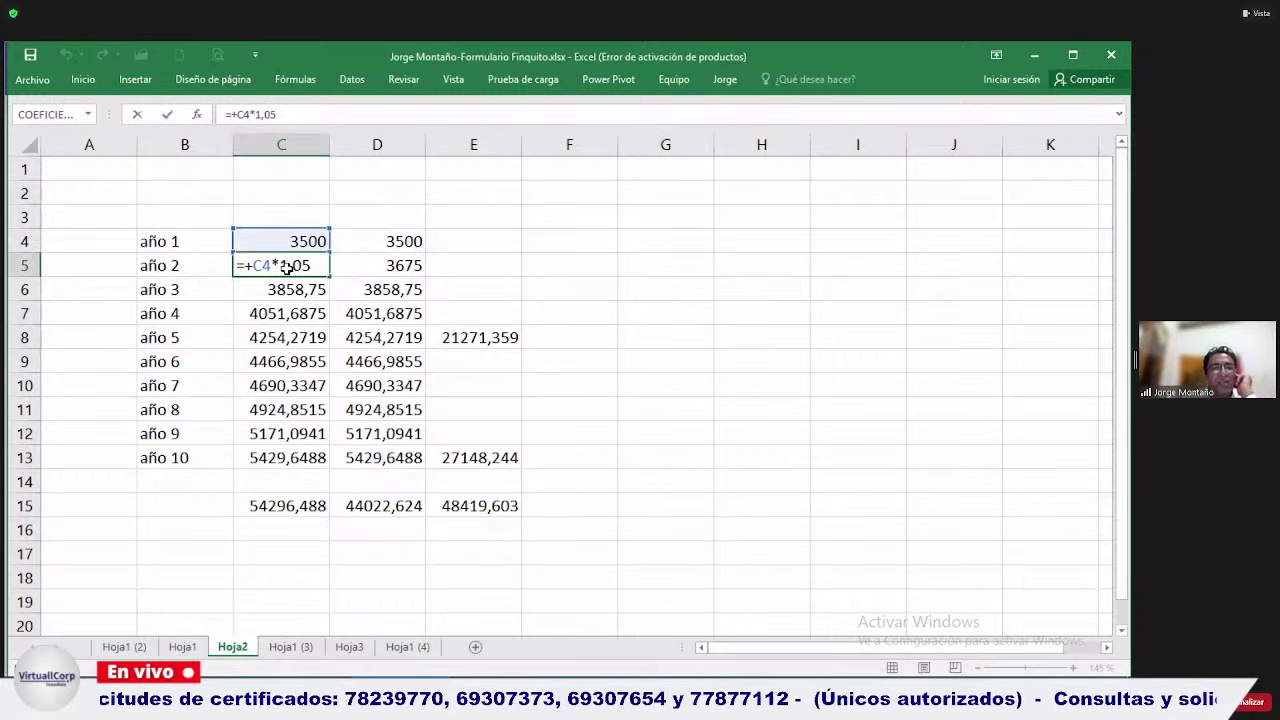
pyautogui.press('Escape')
pyautogui.press('Up')
pyautogui.press('Right')
pyautogui.press('Right')
pyautogui.press('Down')
pyautogui.press('Down')
pyautogui.press('Down')
pyautogui.press('Down')
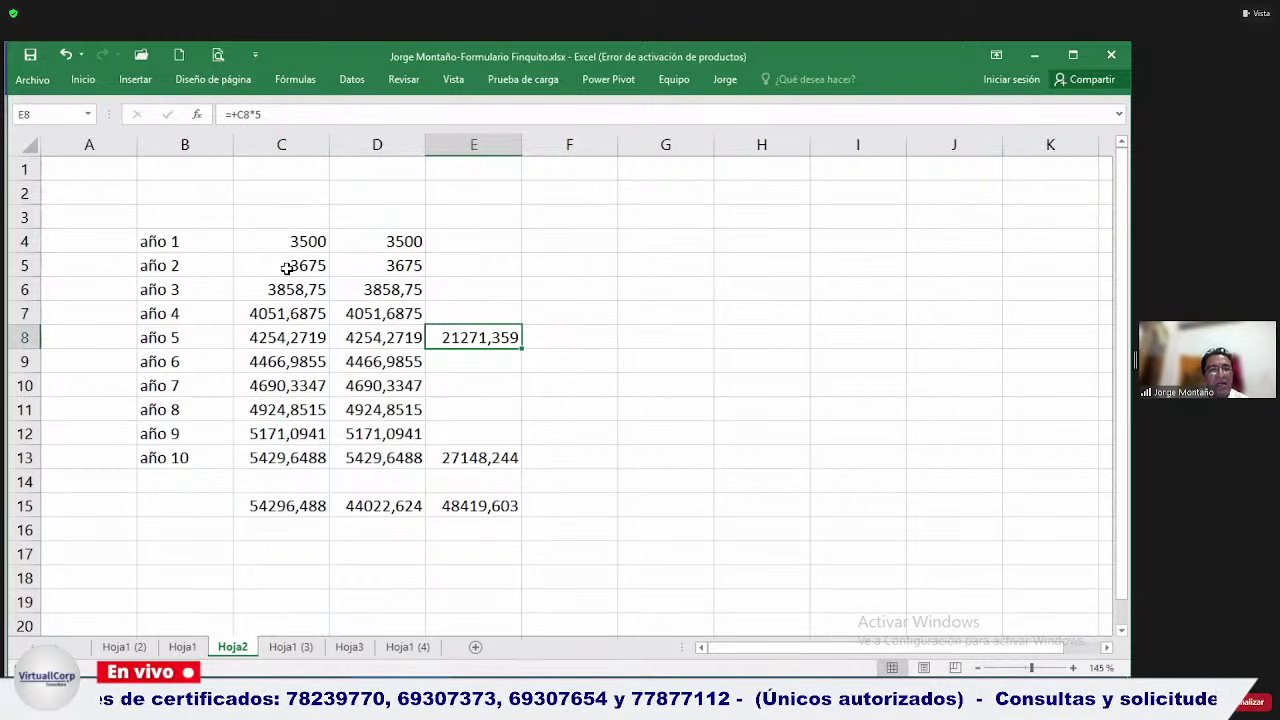
# Clear the three totals in C15:E15 below the yearly salary table.
pyautogui.press('Down')
pyautogui.press('Down')
pyautogui.press('Down')
pyautogui.press('Down')
pyautogui.press('Down')
pyautogui.press('Down')
pyautogui.press('Down')
pyautogui.press('Left')
pyautogui.press('Left')
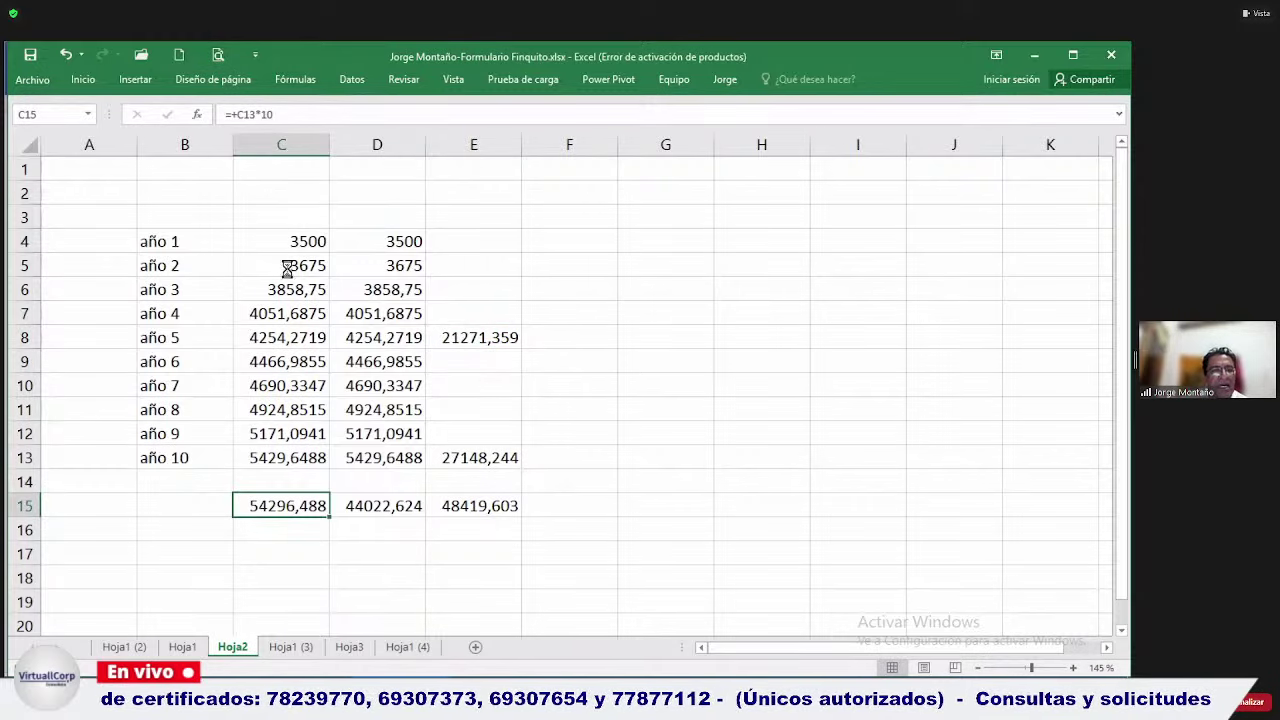
pyautogui.hotkey('shift', 'Right')
pyautogui.hotkey('shift', 'Right')
pyautogui.press('Delete')
# Review the year labels and the yearly salary formulas in column C down to año 5.
pyautogui.press('Up')
pyautogui.press('Up')
pyautogui.press('Up')
pyautogui.press('Up')
pyautogui.press('Up')
pyautogui.press('Up')
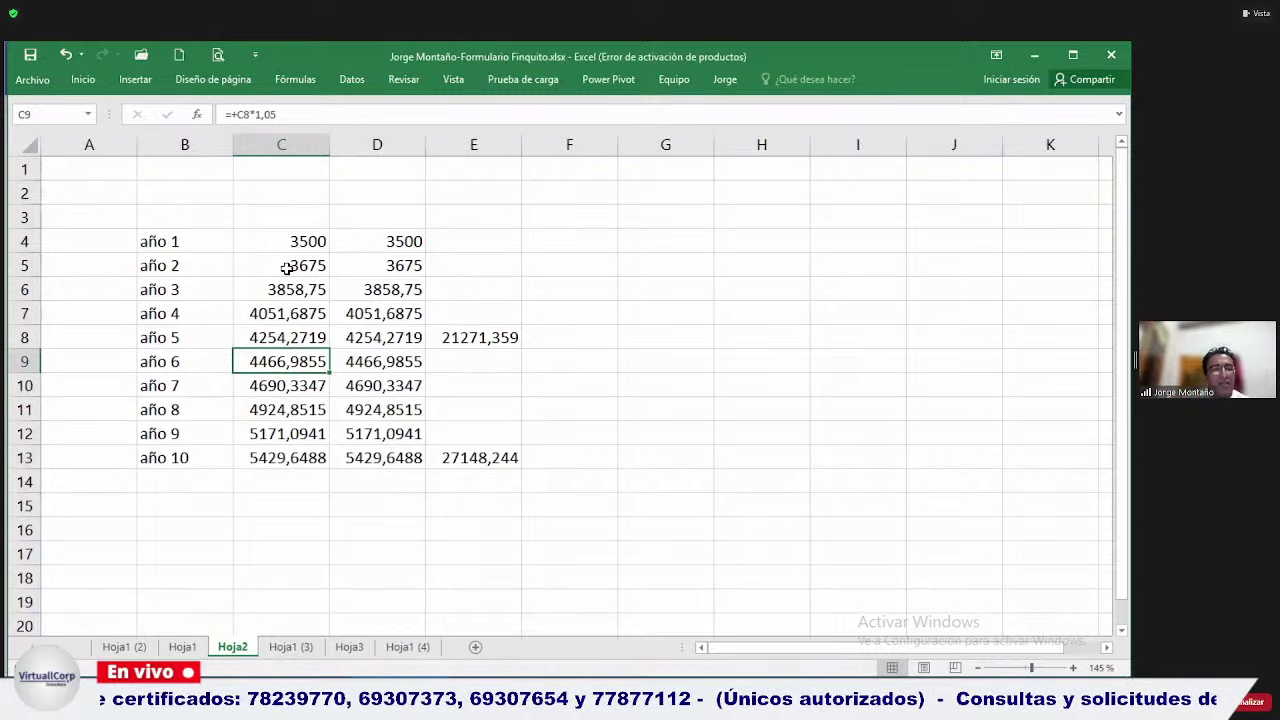
pyautogui.press('Down')
pyautogui.press('Left')
pyautogui.press('Up')
pyautogui.press('Up')
pyautogui.press('Up')
pyautogui.press('Up')
pyautogui.press('Up')
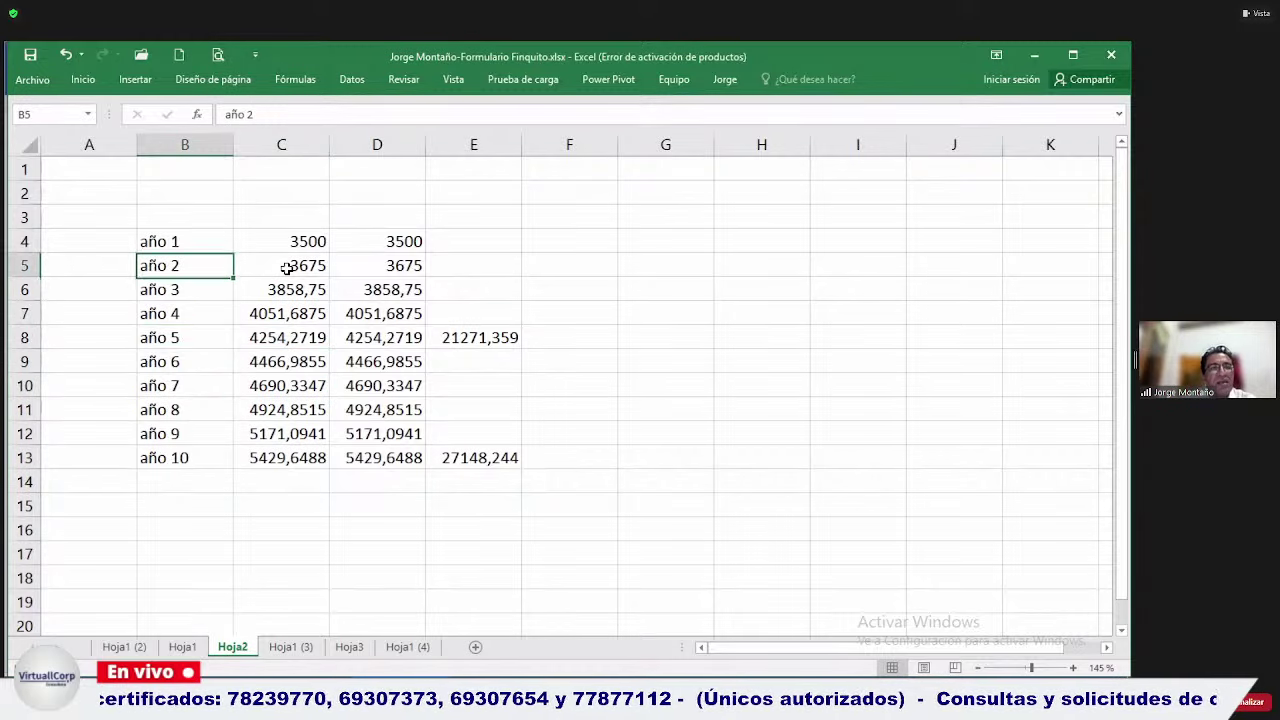
pyautogui.press('Right')
pyautogui.press('Down')
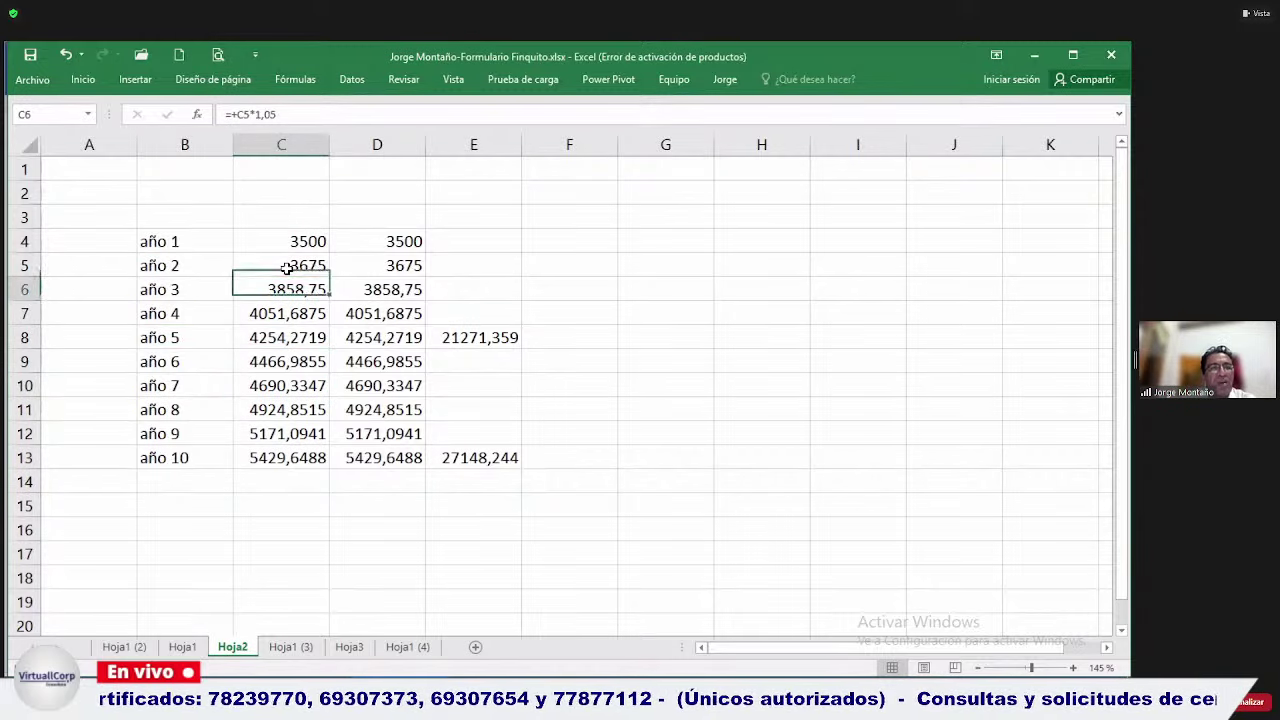
pyautogui.press('Down')
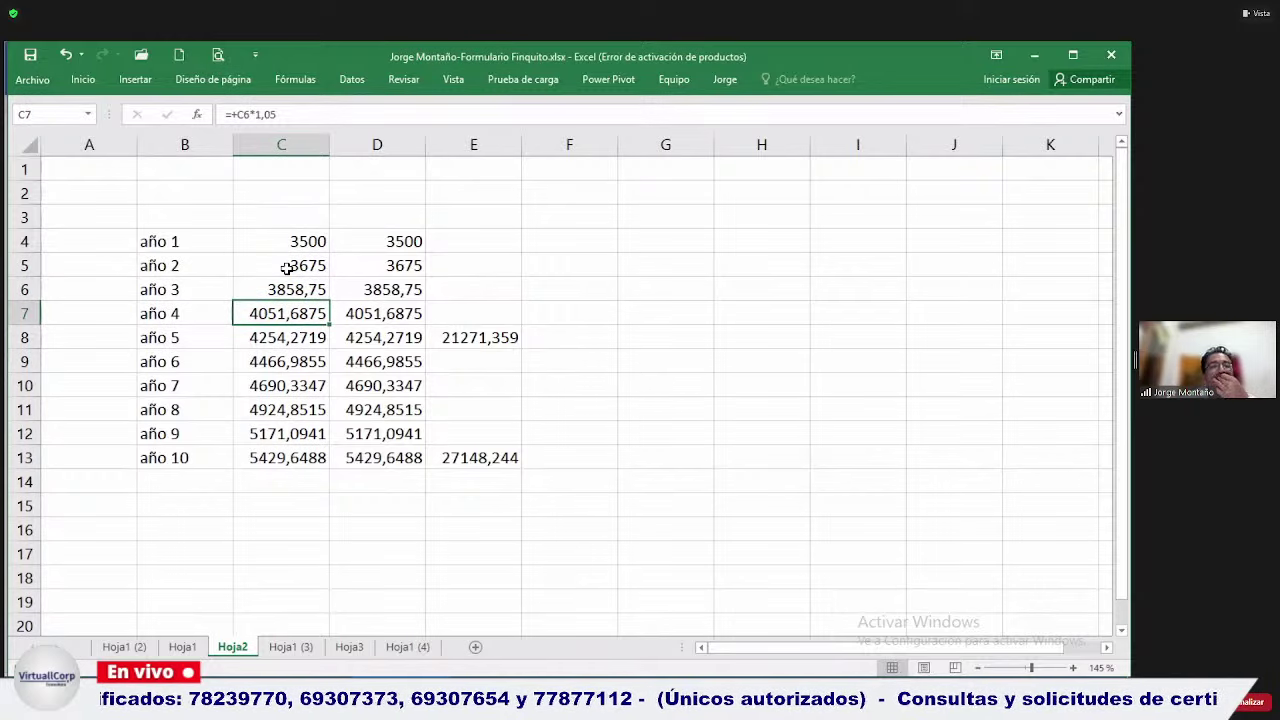
pyautogui.press('Down')
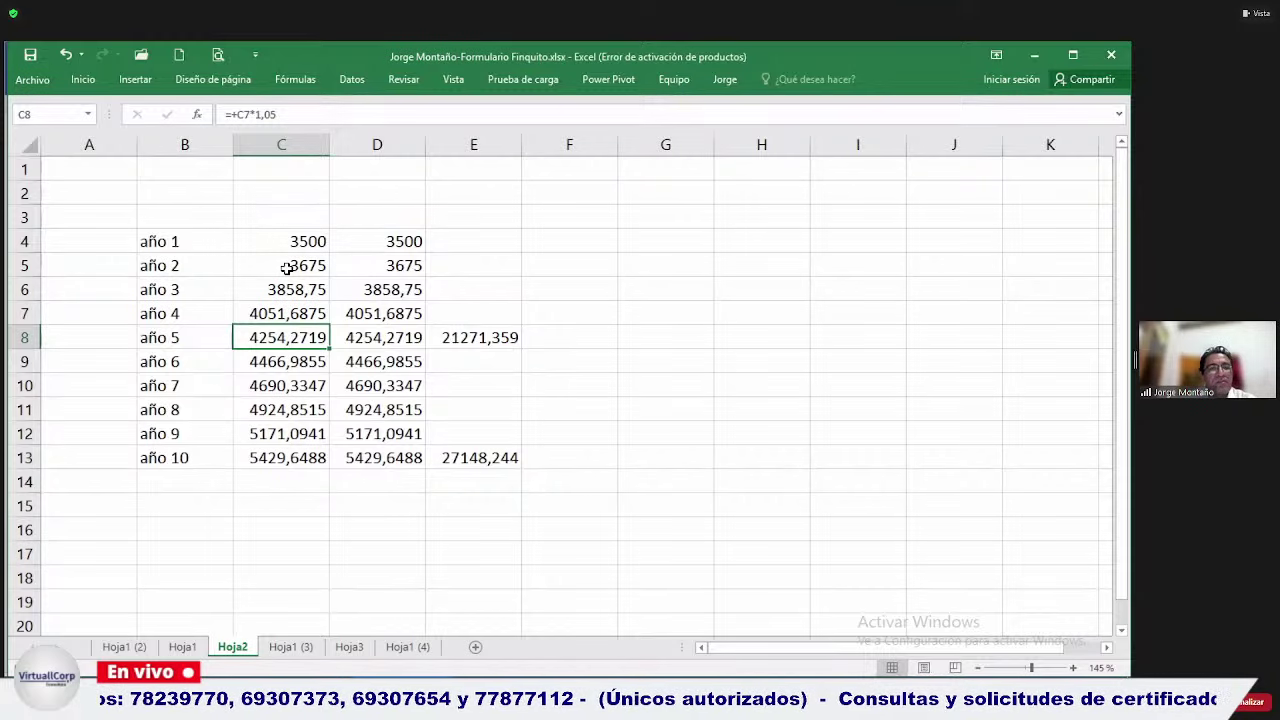
# Clear the duplicated yearly salaries in D4:D13.
pyautogui.press('Right')
pyautogui.press('Up')
pyautogui.press('Up')
pyautogui.press('Up')
pyautogui.press('Up')
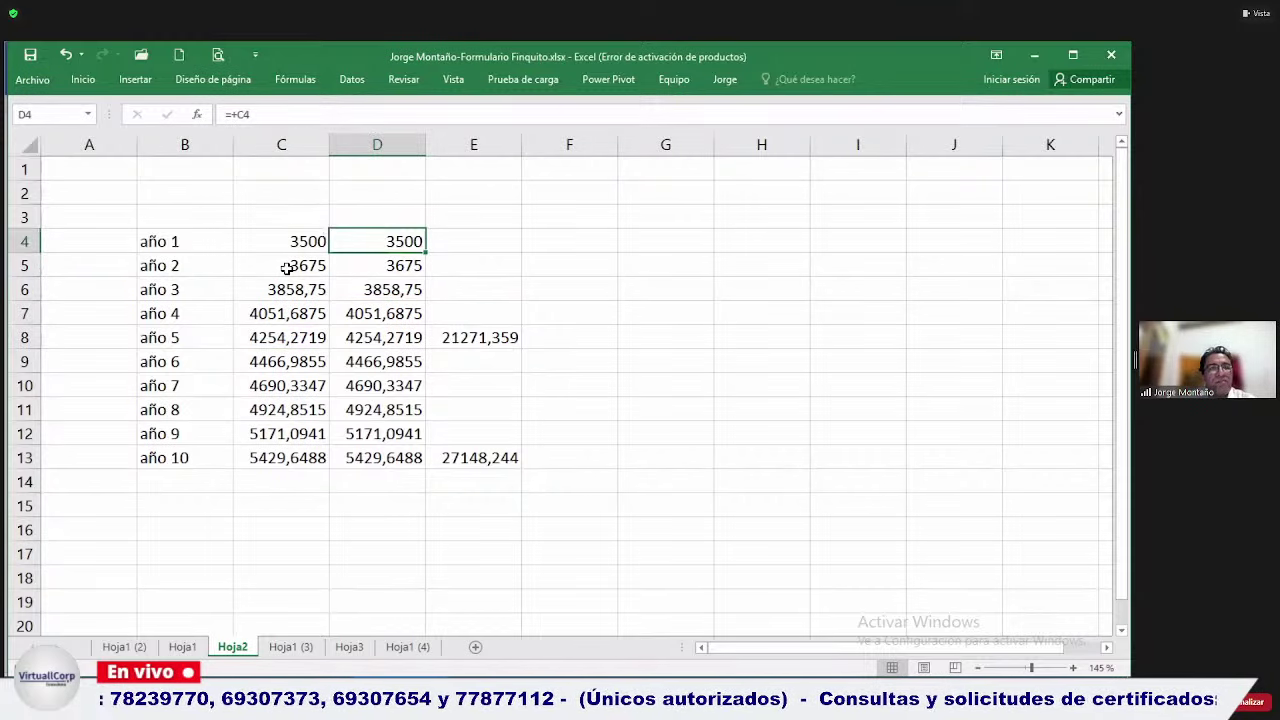
pyautogui.press('Down')
pyautogui.press('Down')
pyautogui.press('Down')
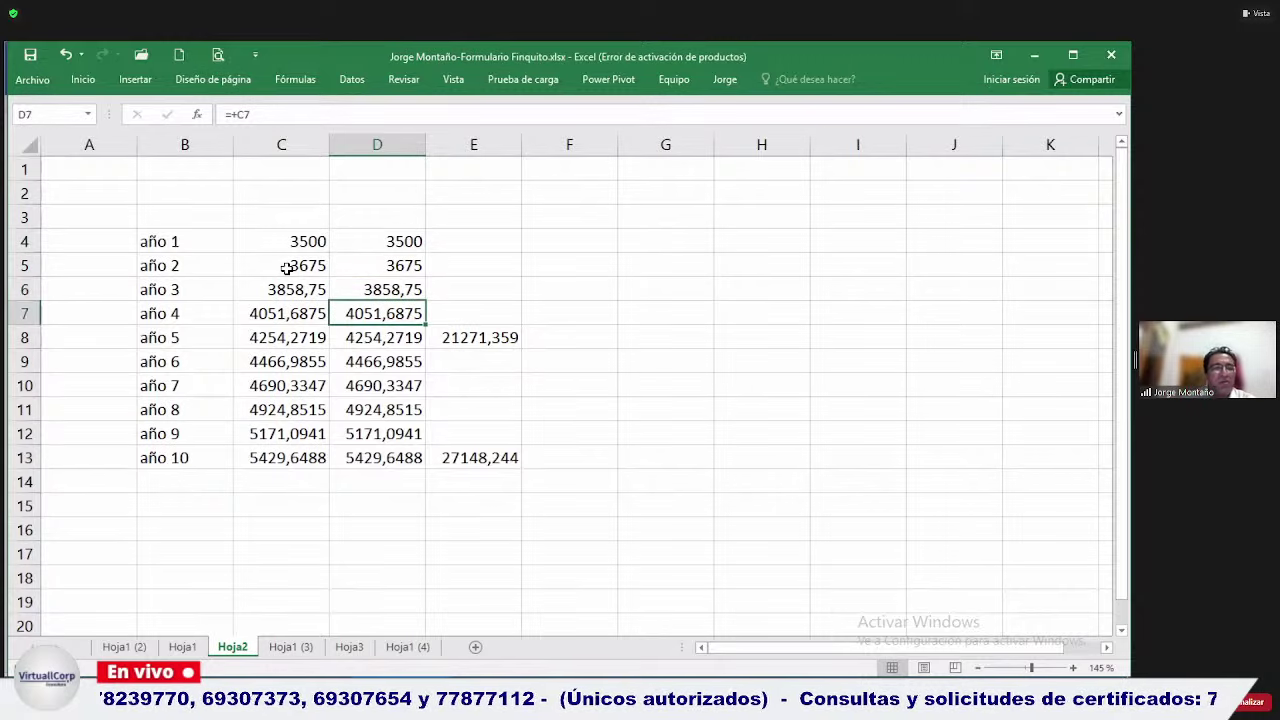
pyautogui.press('Up')
pyautogui.press('Up')
pyautogui.press('Up')
pyautogui.hotkey('shift', 'Down')
pyautogui.hotkey('shift', 'Down')
pyautogui.hotkey('ctrl', 'shift', 'Down')
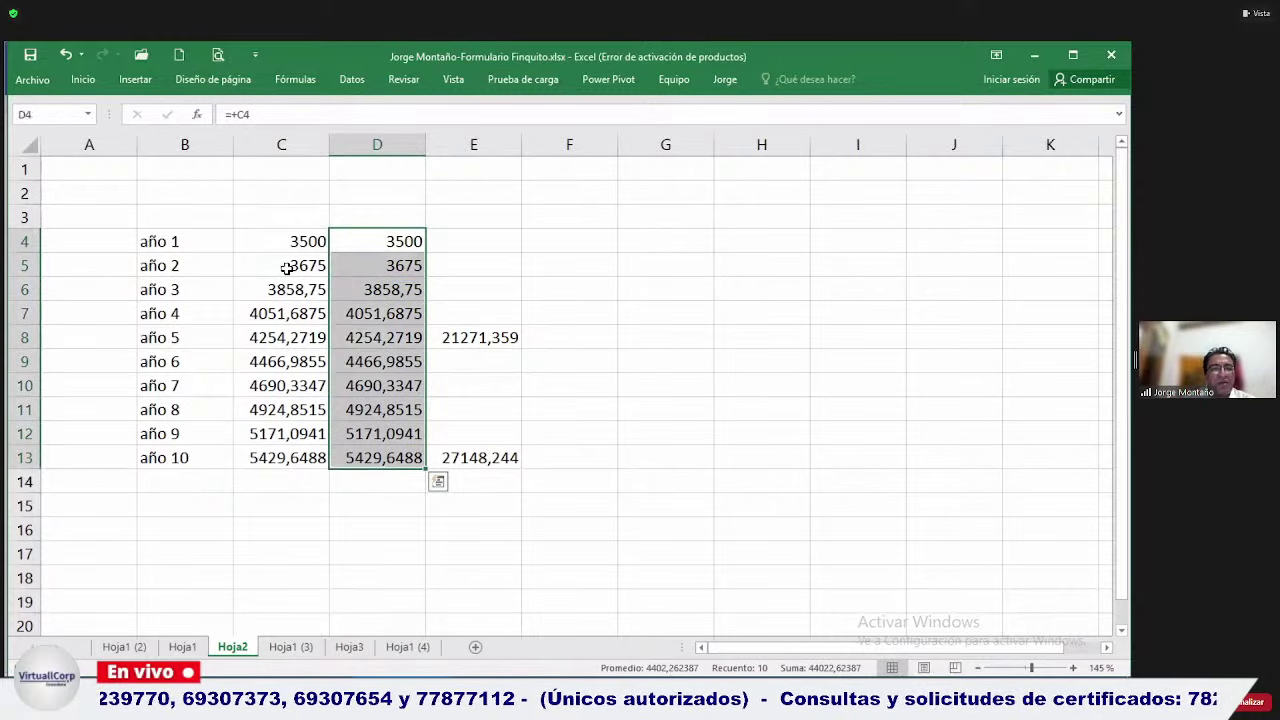
pyautogui.press('Delete')
# Compare the año 5 salary in C8 with the five-year amount in E8.
pyautogui.press('Right')
pyautogui.press('Down')
pyautogui.press('Down')
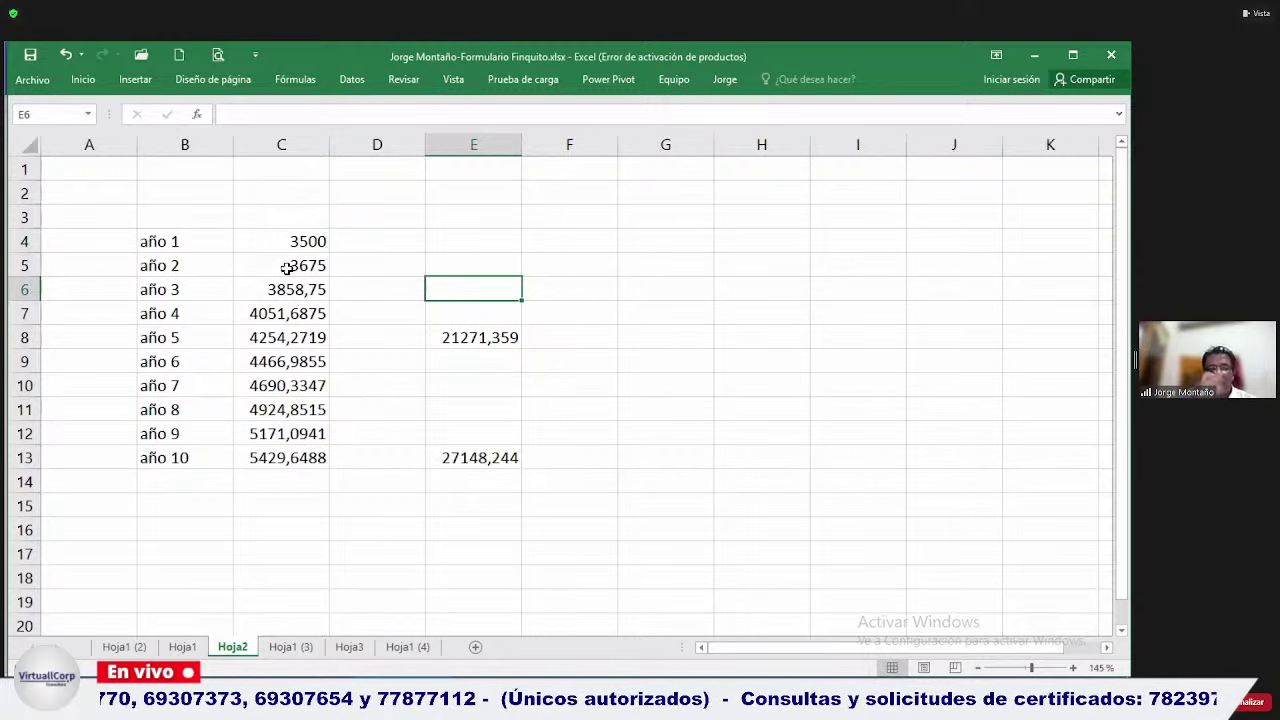
pyautogui.press('Left')
pyautogui.press('Left')
pyautogui.press('Down')
pyautogui.press('Down')
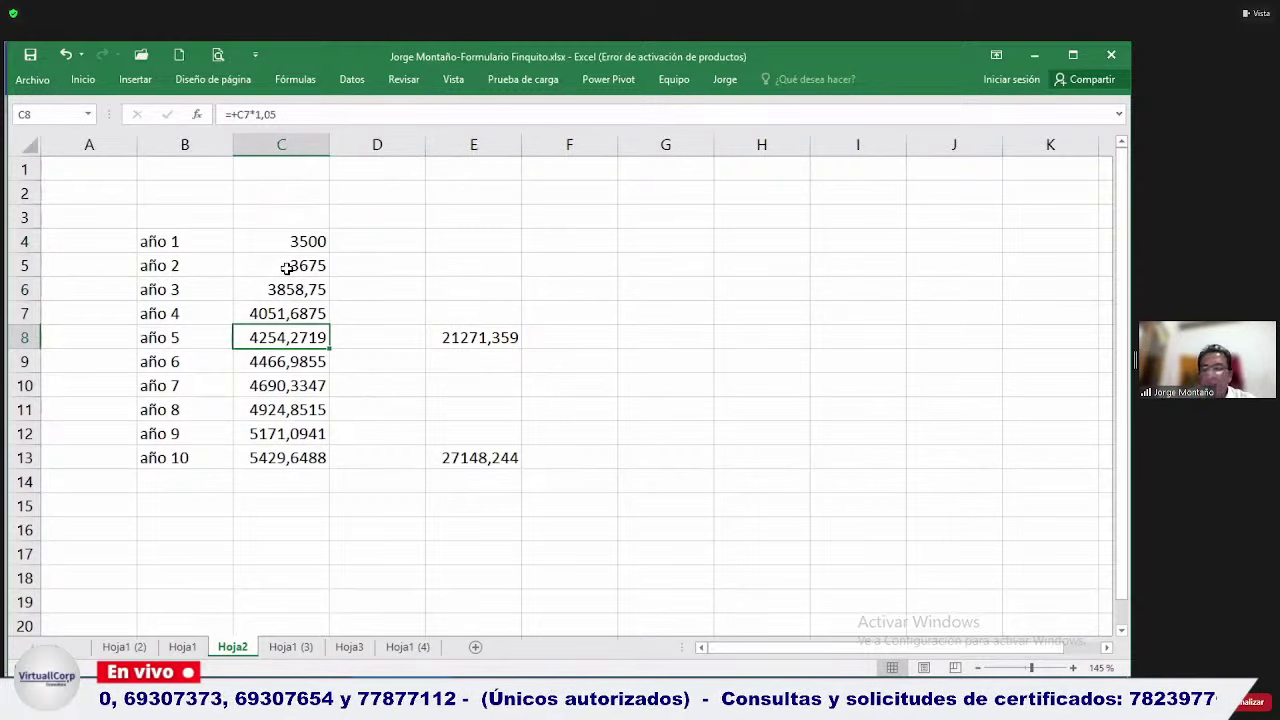
pyautogui.press('Right')
pyautogui.press('Right')
pyautogui.press('Right')
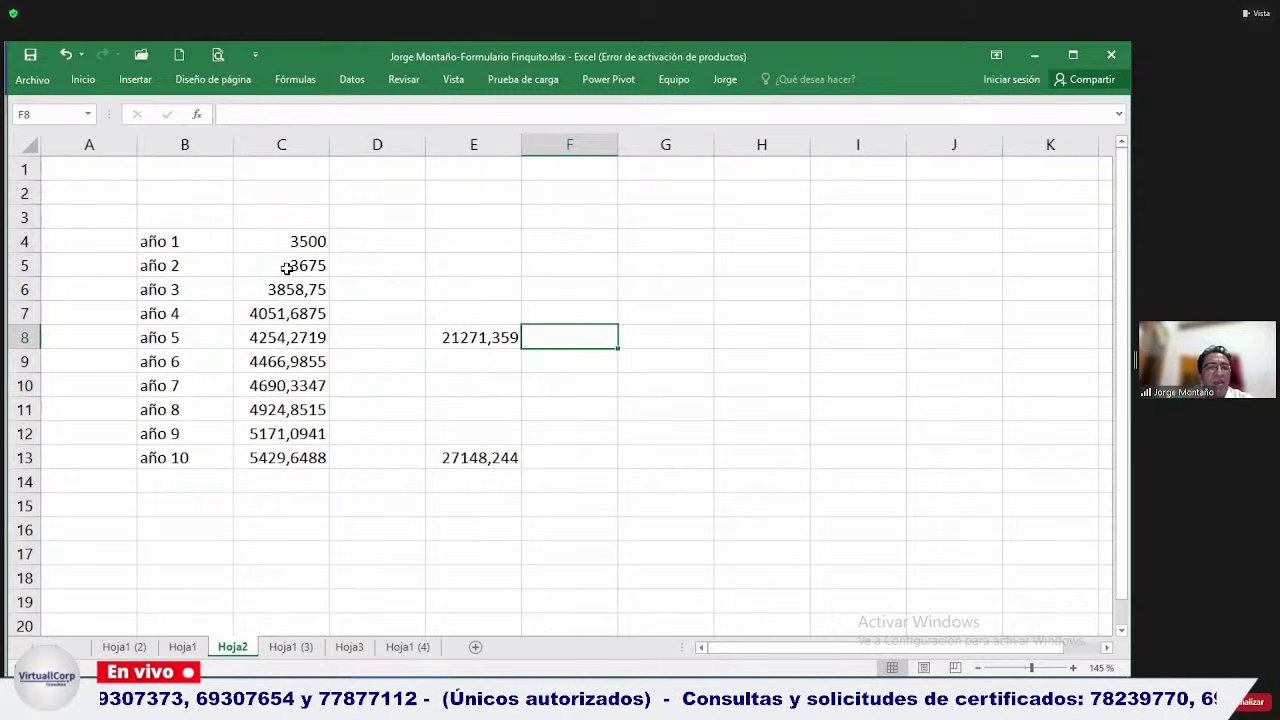
pyautogui.press('Left')
pyautogui.press('Left')
pyautogui.press('Left')
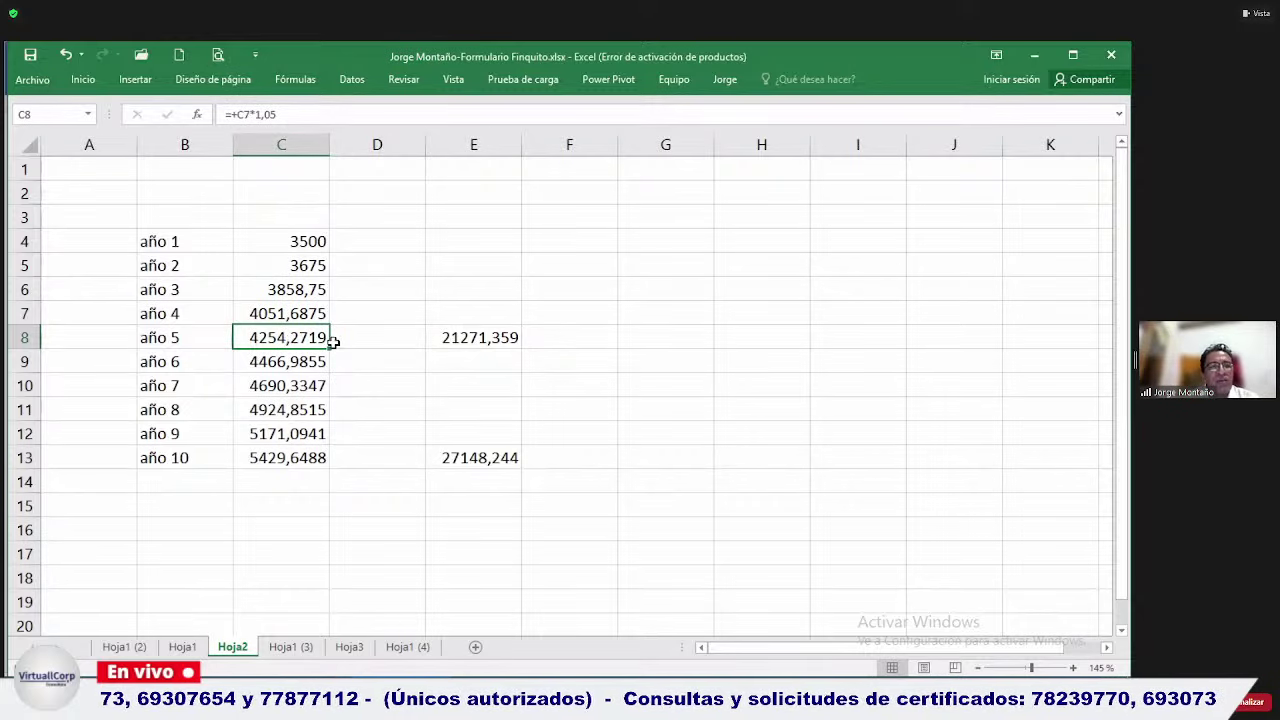
pyautogui.press('Right')
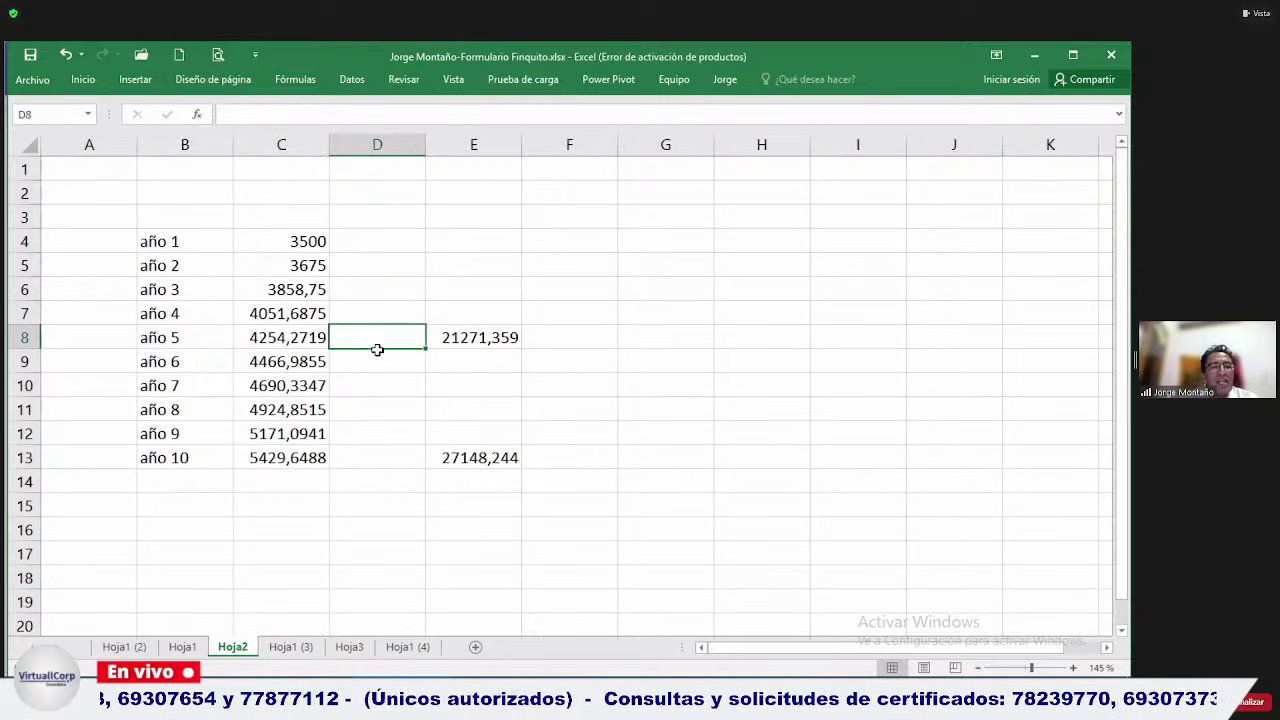
pyautogui.press('Left')
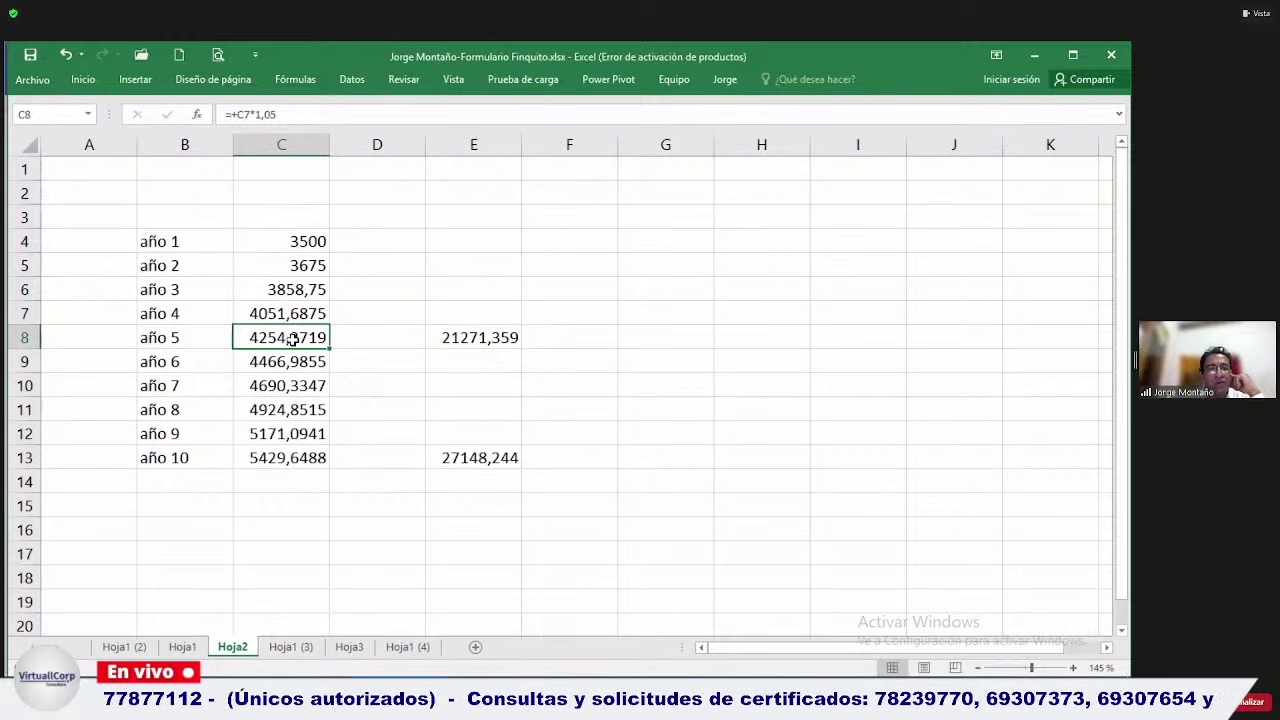
pyautogui.click(551, 244)
pyautogui.write('=')
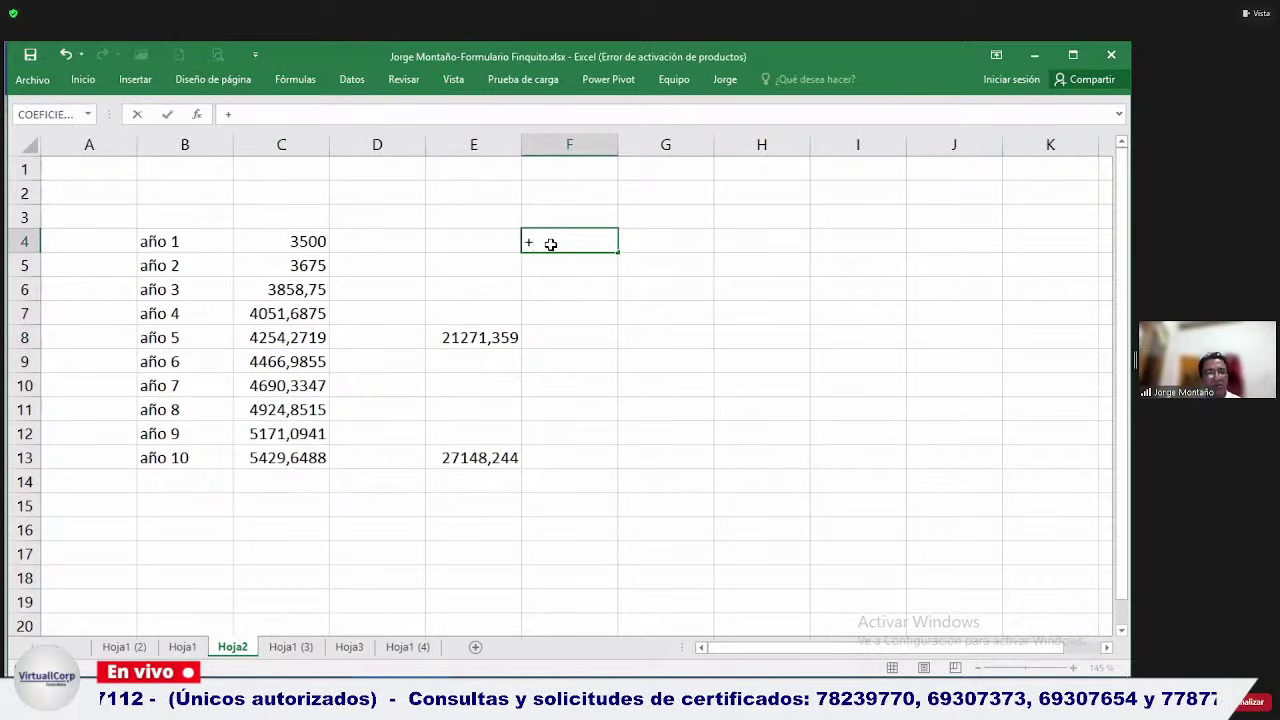
pyautogui.press('Escape')
# Sum the salaries of año 1 to año 5 (C4:C8) in cell F8.
pyautogui.press('Down')
pyautogui.press('Down')
pyautogui.press('Down')
pyautogui.press('Down')
pyautogui.write('+suma(')
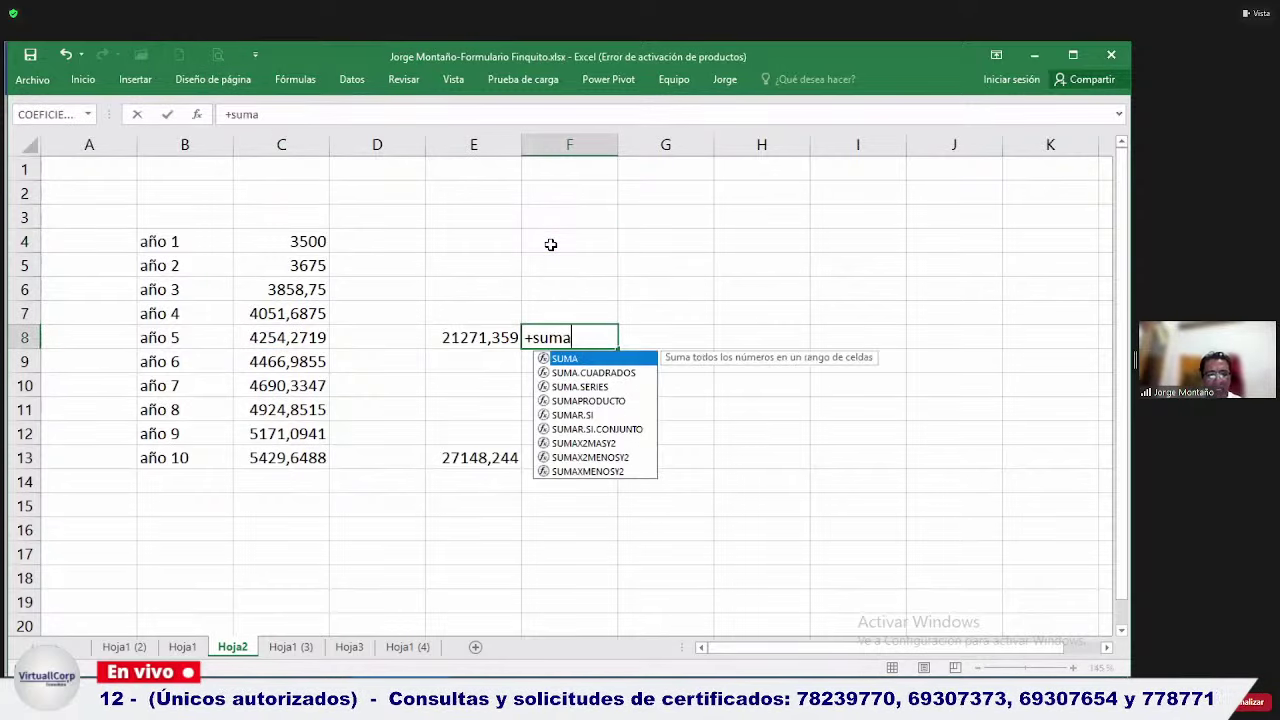
pyautogui.press('Left')
pyautogui.press('Left')
pyautogui.press('Left')
pyautogui.hotkey('shift', 'Up')
pyautogui.hotkey('shift', 'Up')
pyautogui.hotkey('shift', 'Up')
pyautogui.hotkey('shift', 'Up')
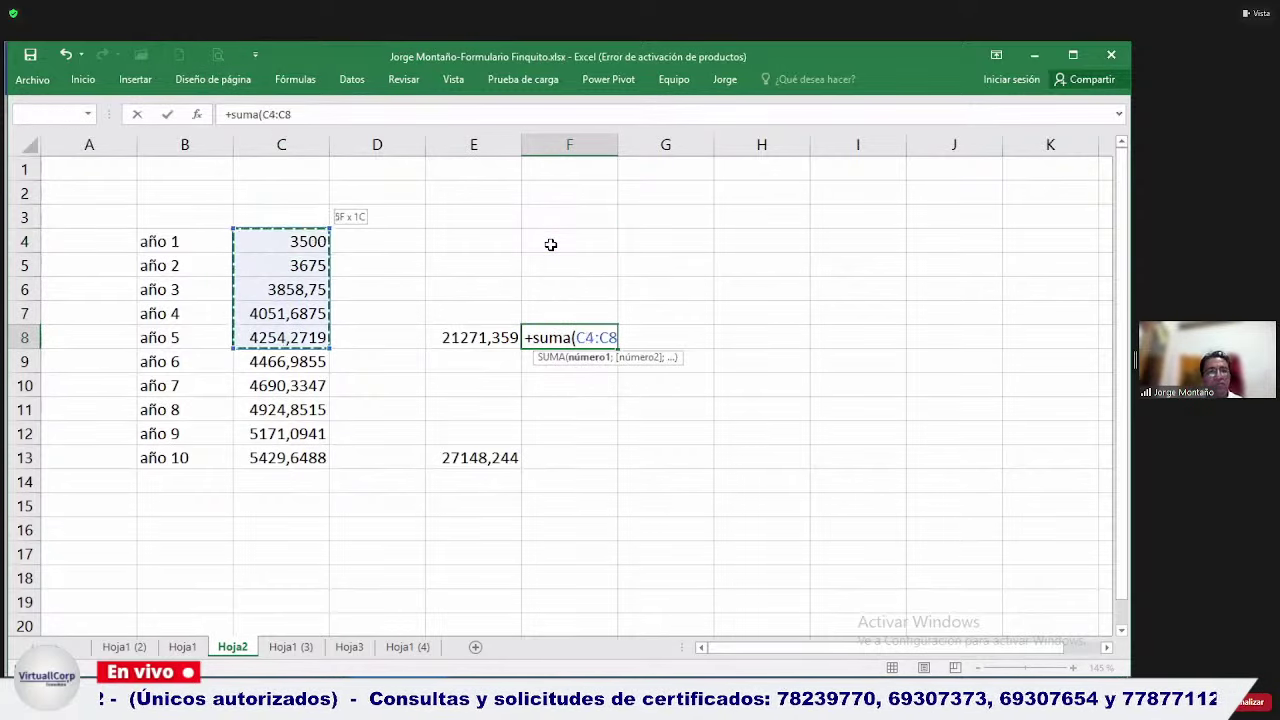
pyautogui.hotkey('ctrl', 'Return')
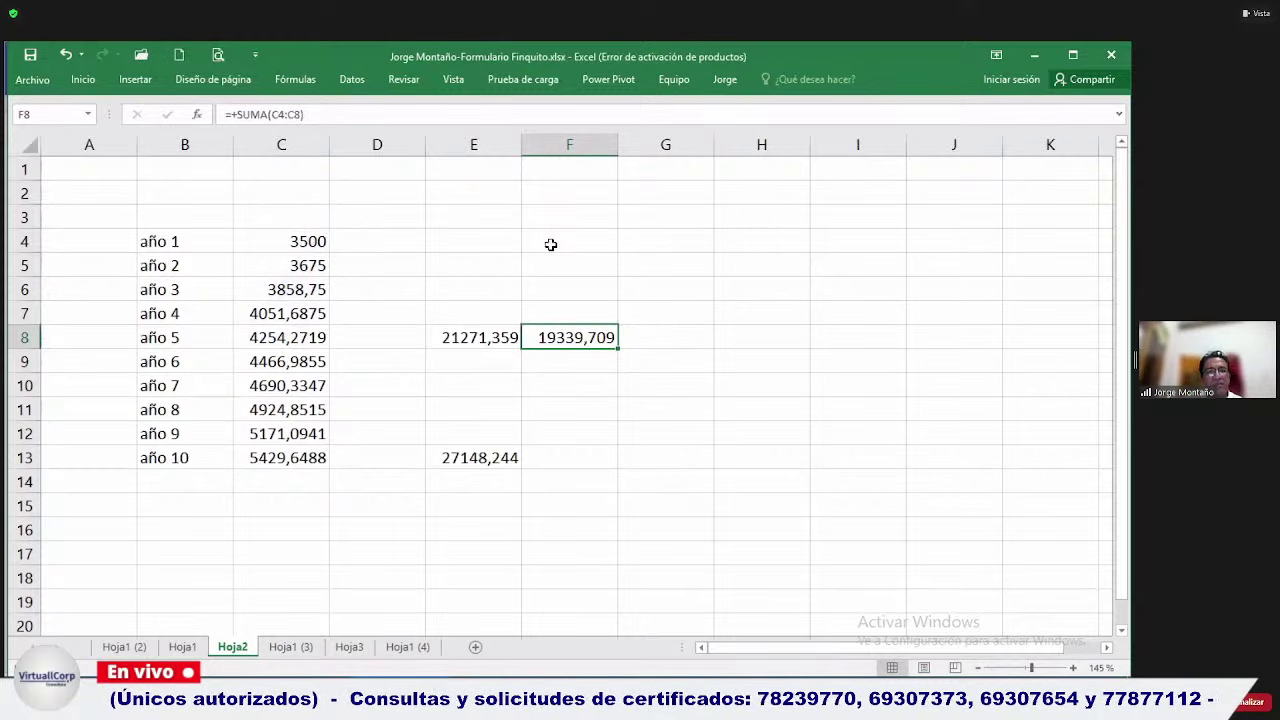
# Calculate in H8 the difference between the five-year amounts in E8 and F8.
pyautogui.press('Right')
pyautogui.press('Right')
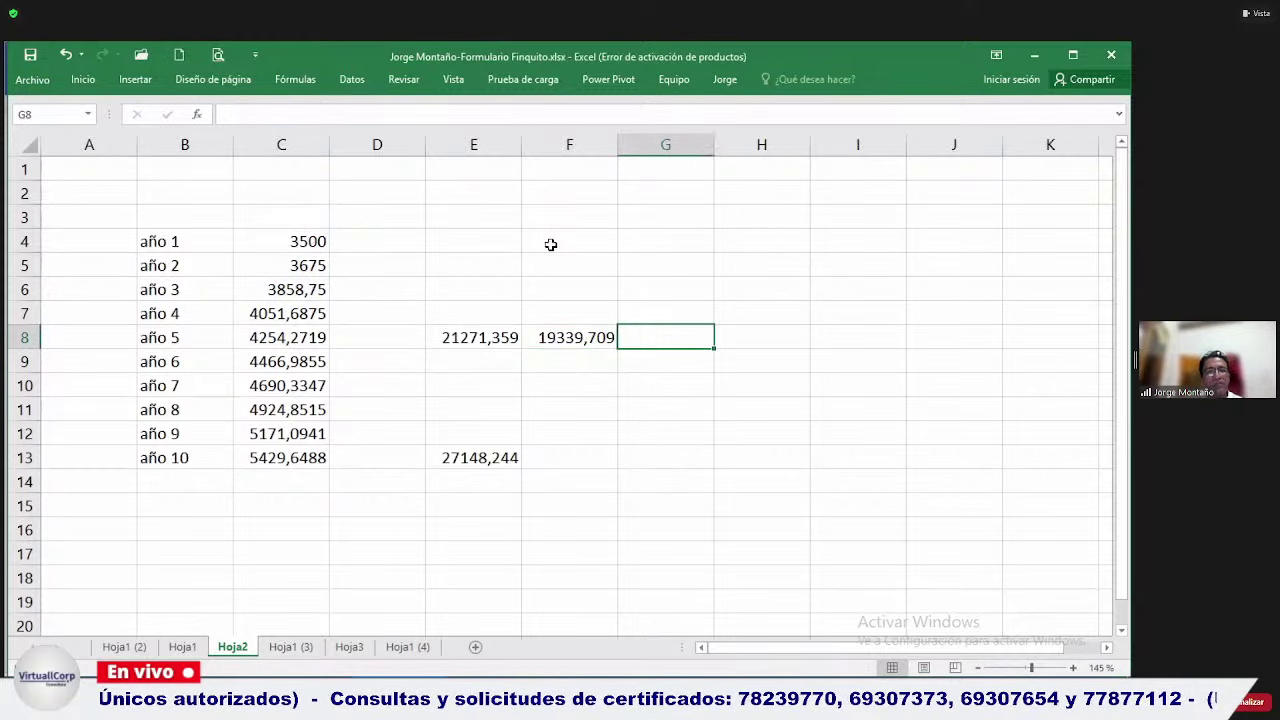
pyautogui.write('+')
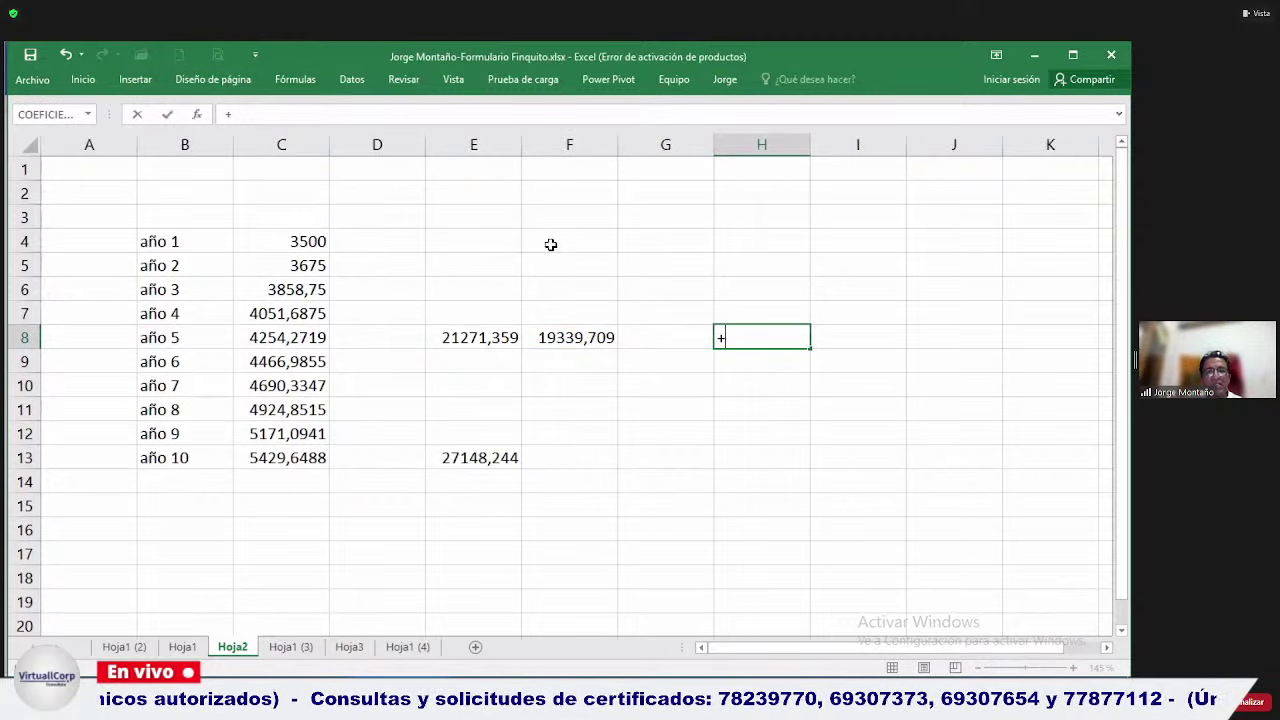
pyautogui.press('Left')
pyautogui.press('Left')
pyautogui.press('Left')
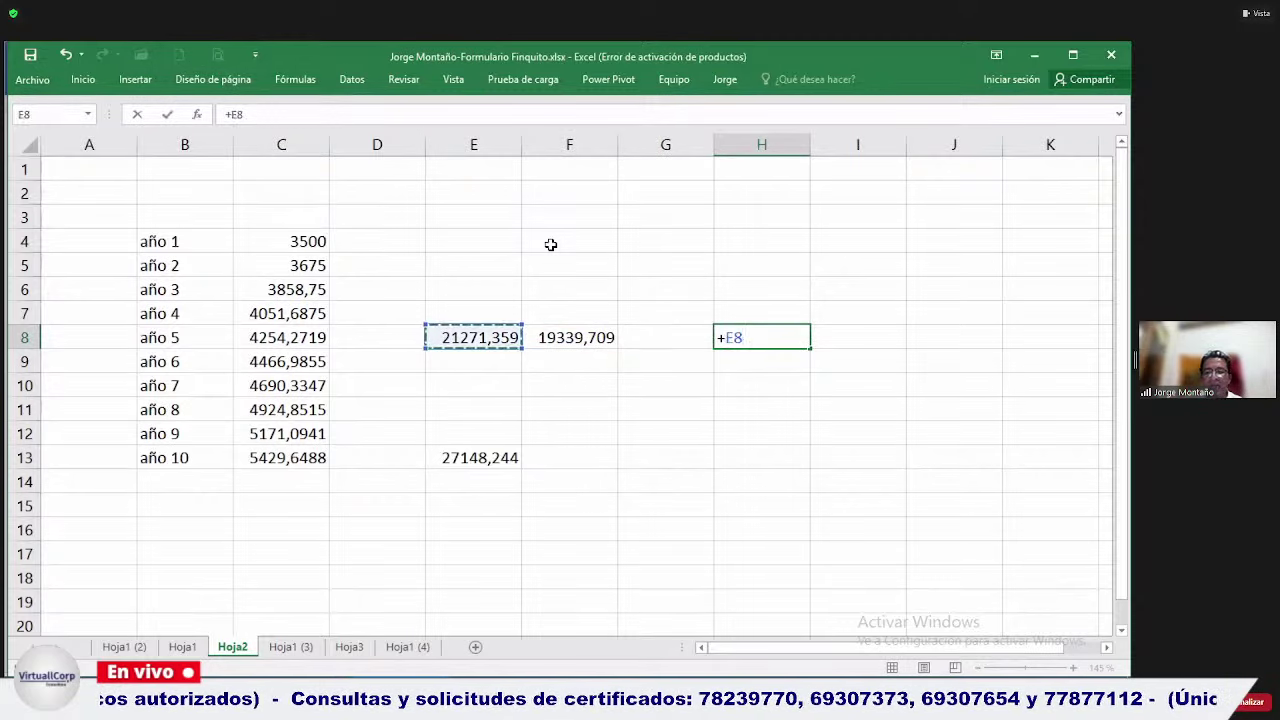
pyautogui.write('-')
pyautogui.press('Left')
pyautogui.press('Left')
pyautogui.press('Return')
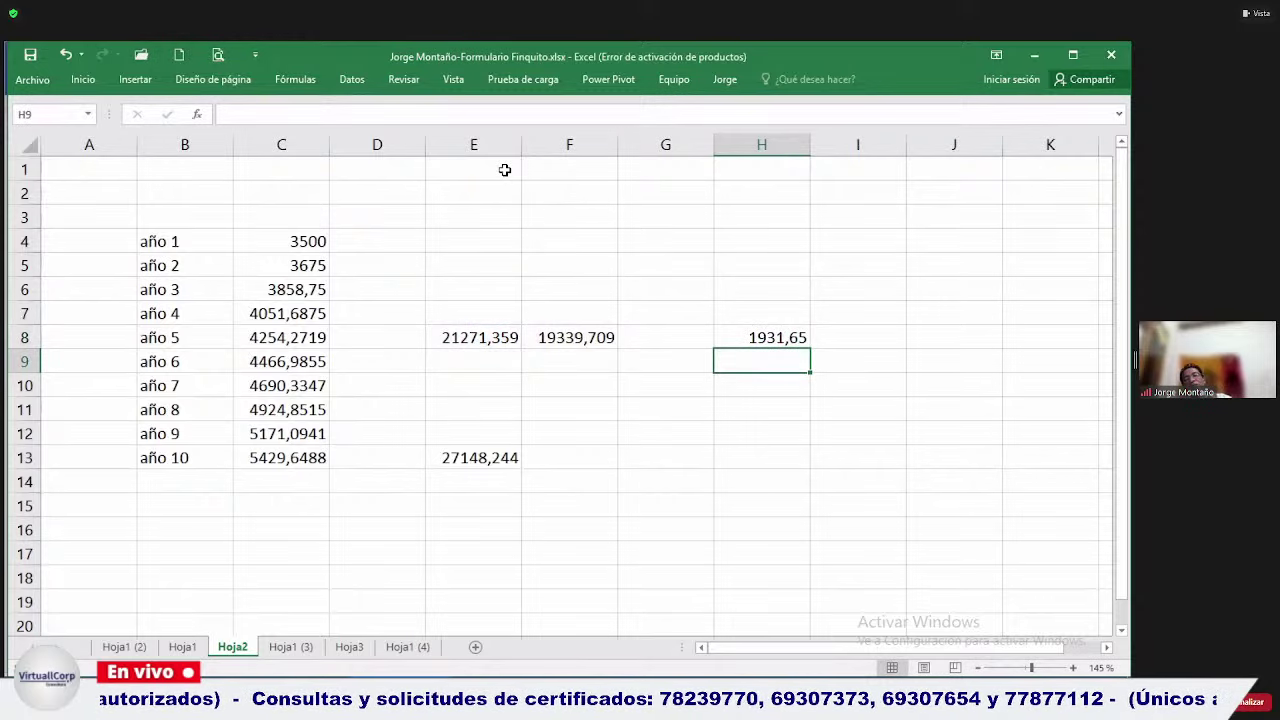
pyautogui.press('Up')
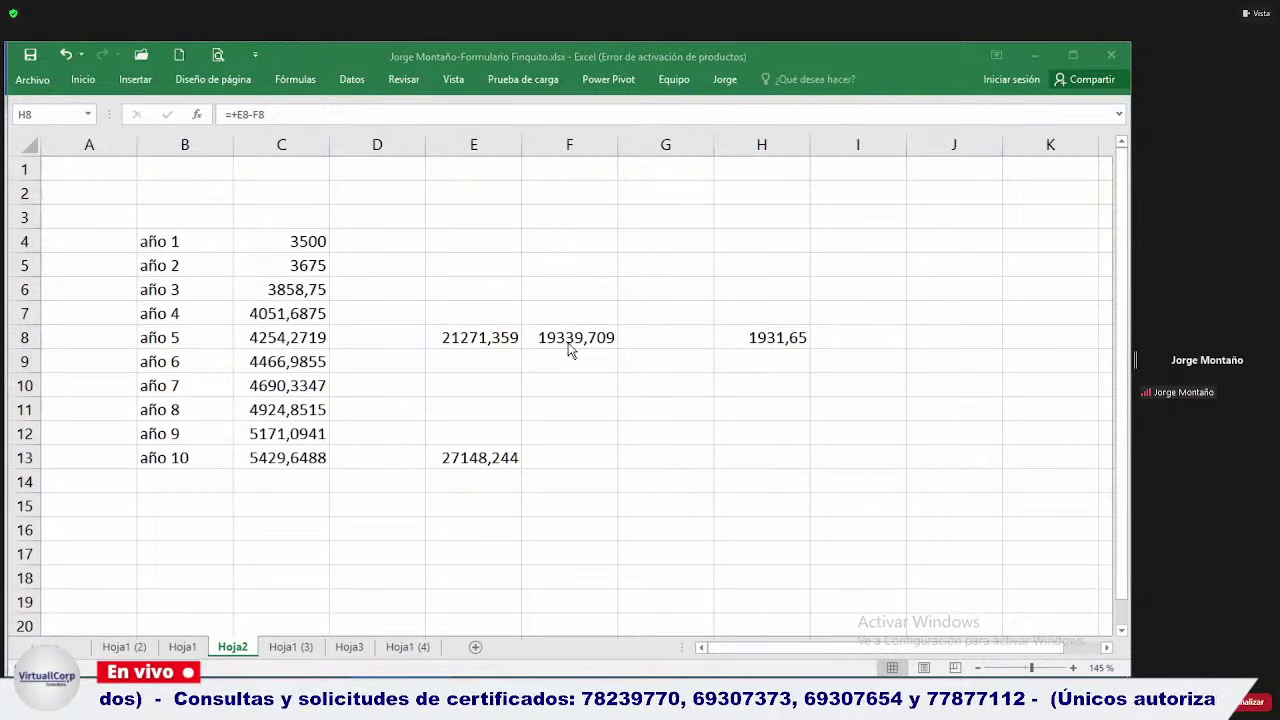
# Review the formula behind the five-year amount in E8 and the salary sum in F8.
pyautogui.click(476, 330)
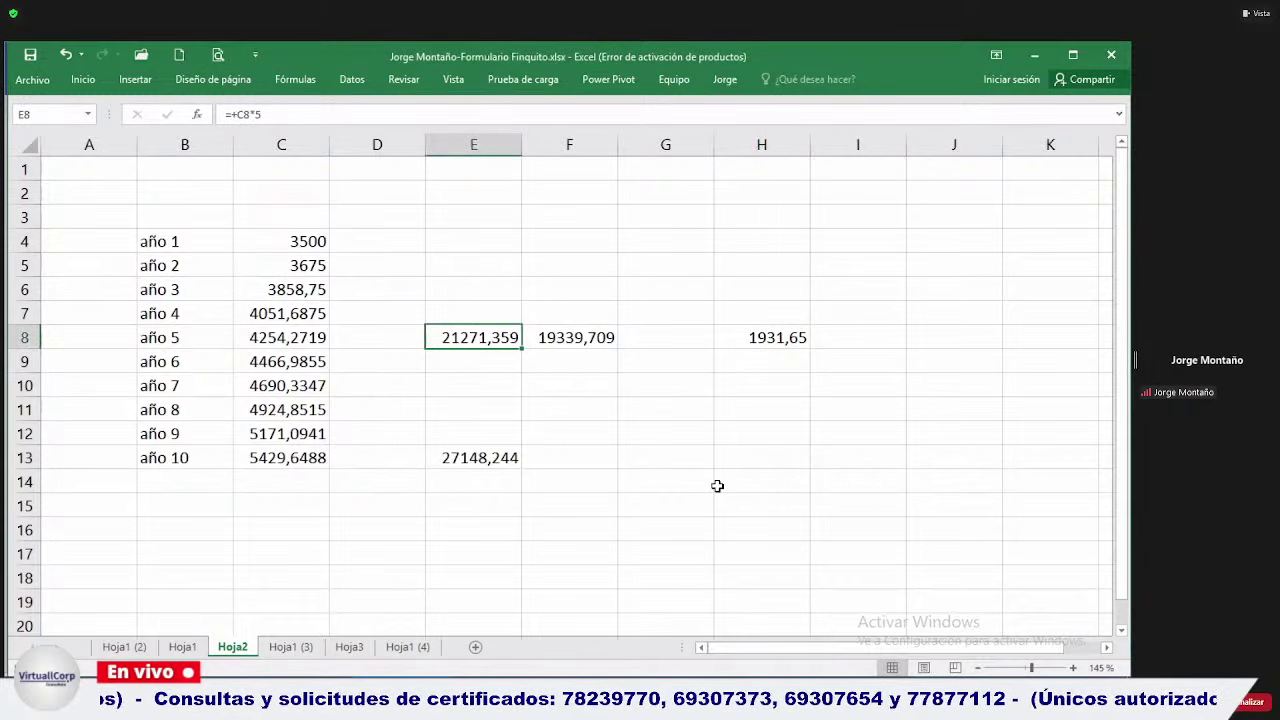
pyautogui.press('XF86AudioLowerVolume')
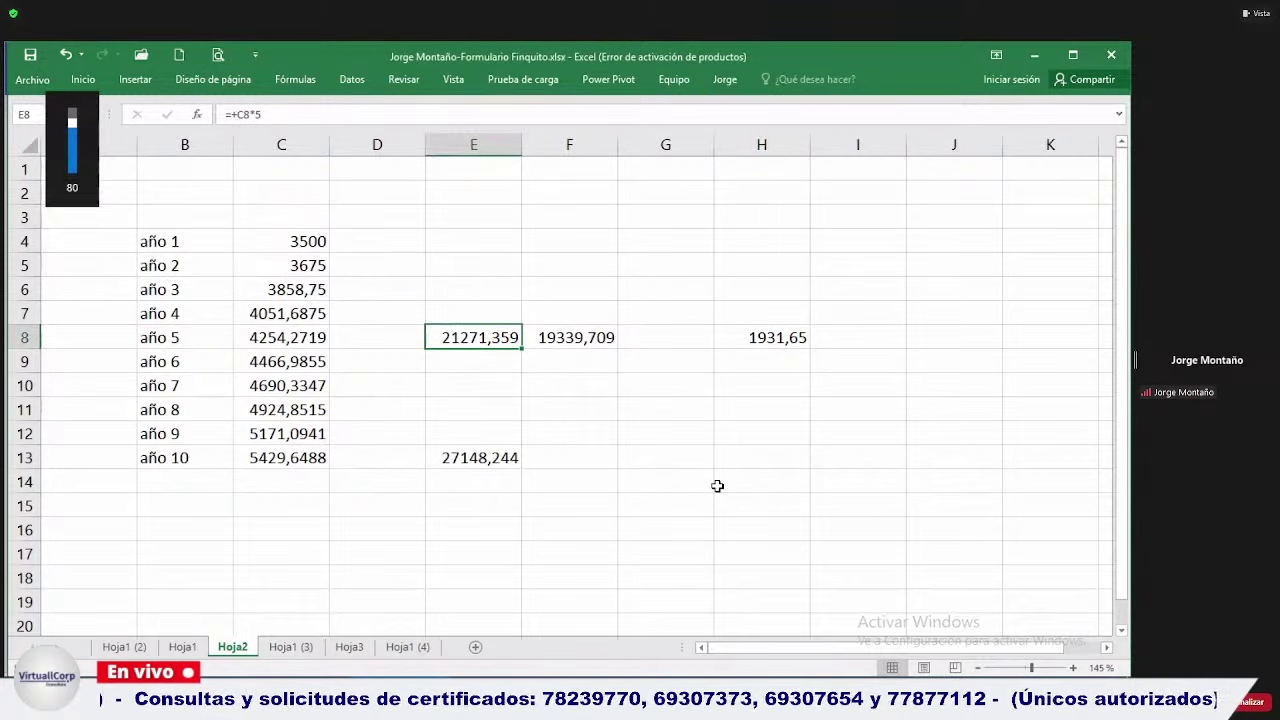
pyautogui.press('F2')
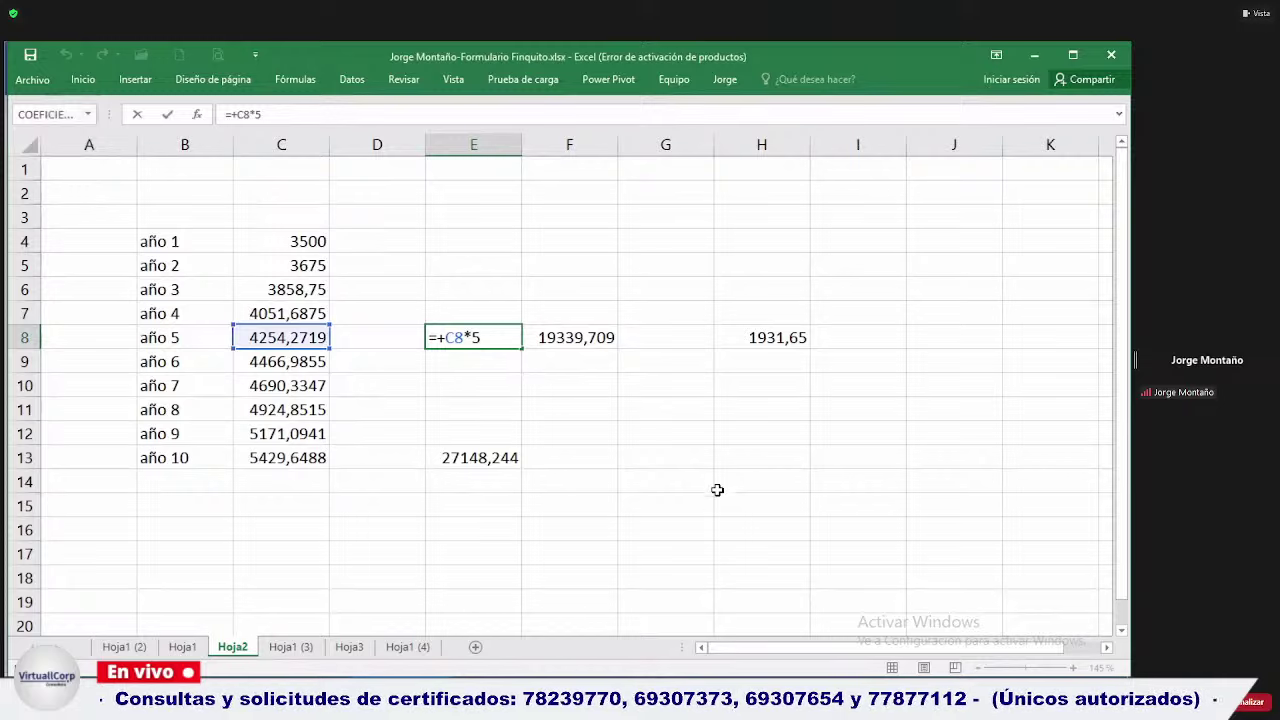
pyautogui.click(549, 401)
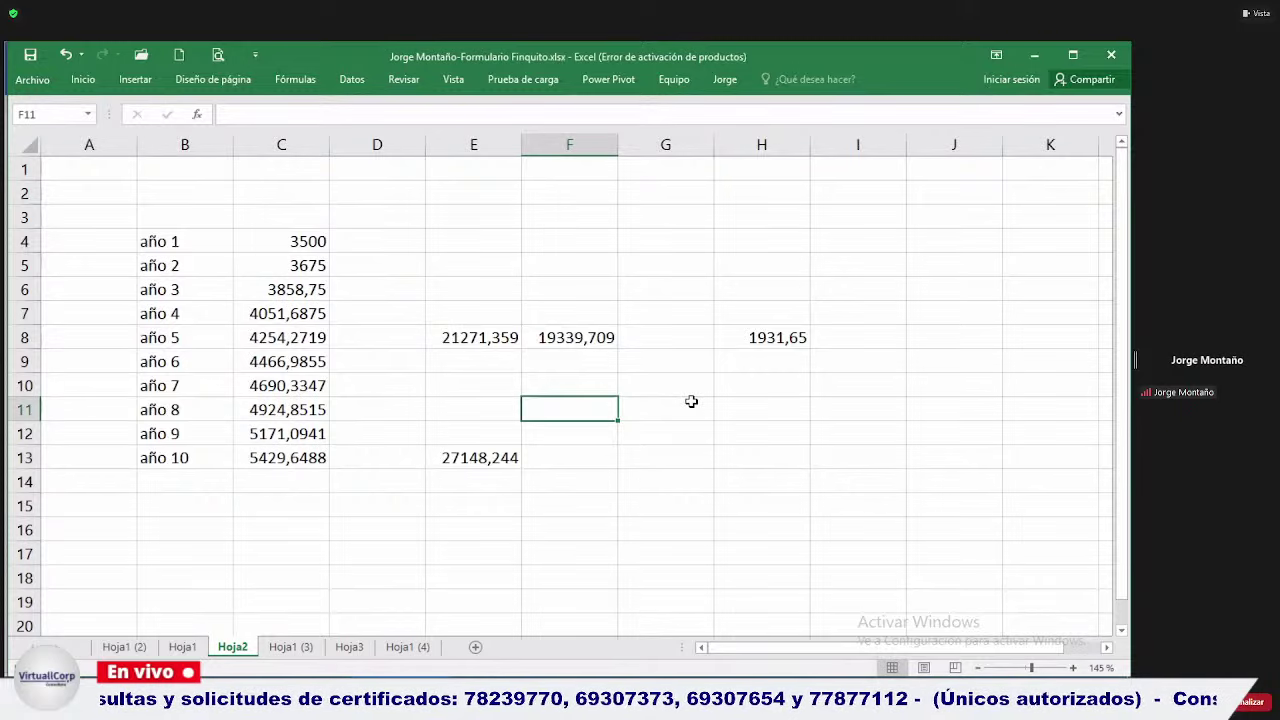
pyautogui.click(566, 337)
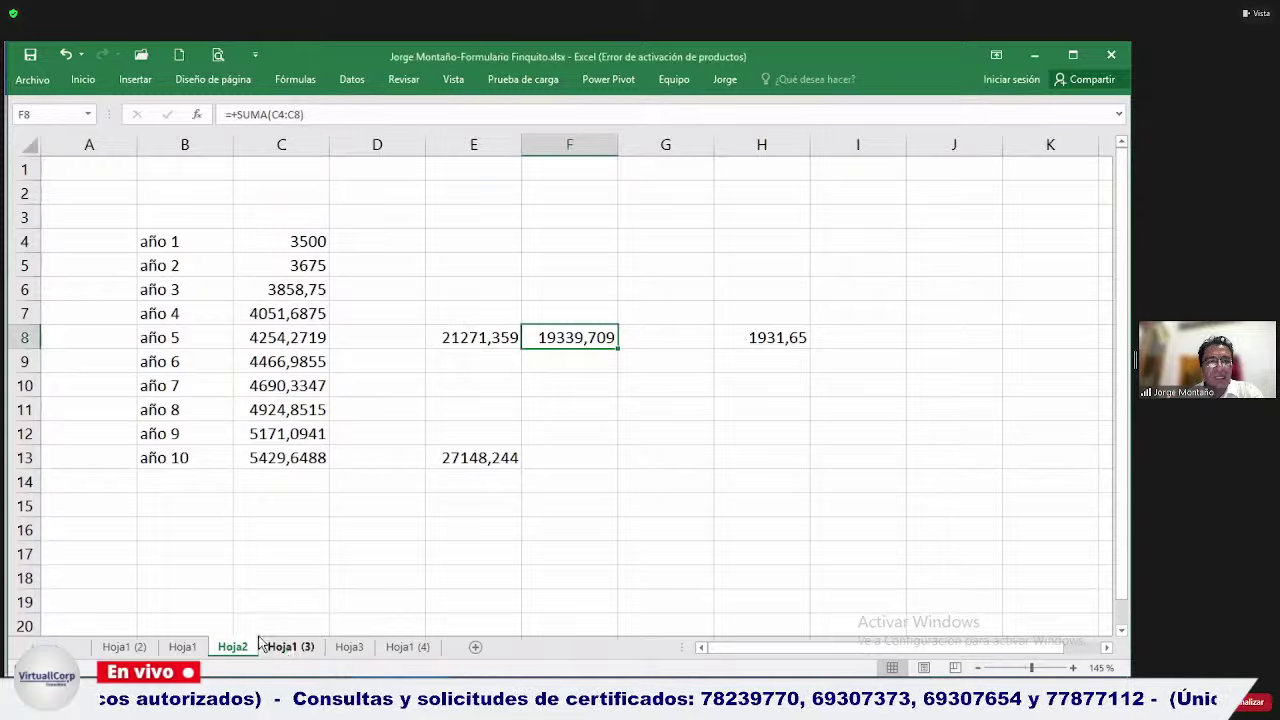
# Open the Hoja1 (3) sheet and go back to the start of the finiquito form.
pyautogui.click(262, 645)
pyautogui.click(311, 497)
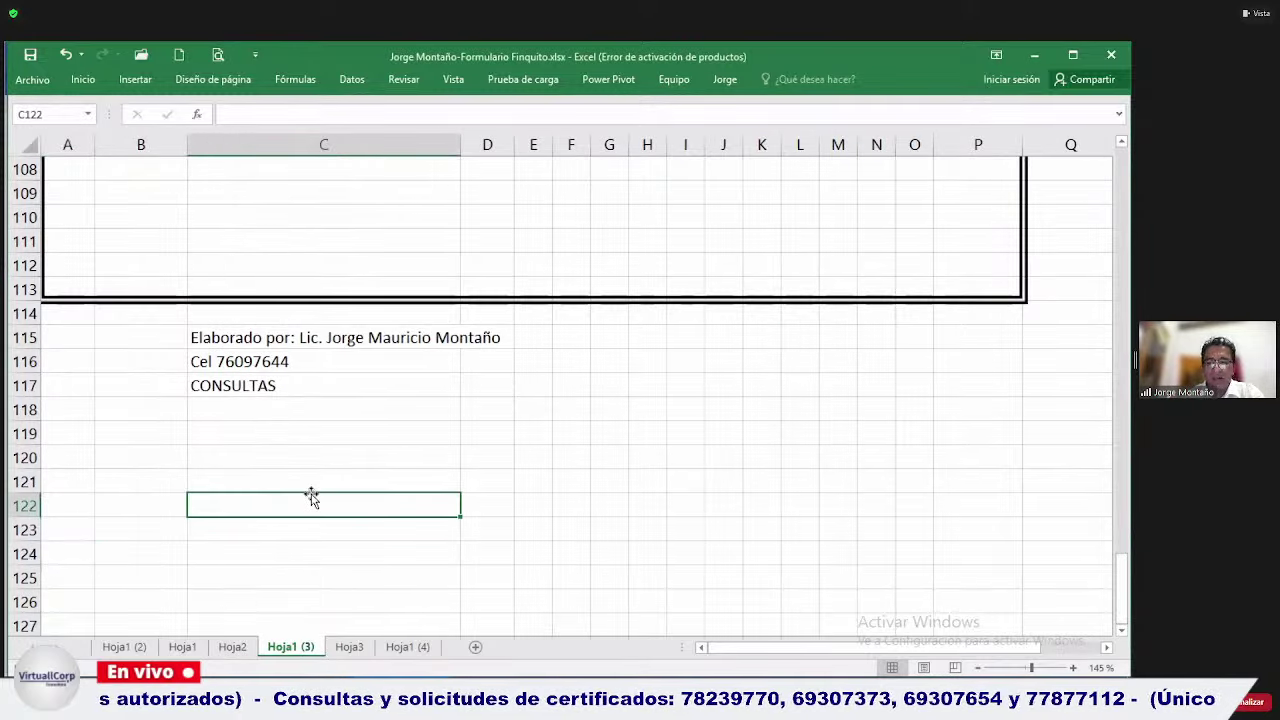
pyautogui.scroll(6, 311, 497)
pyautogui.click(311, 493)
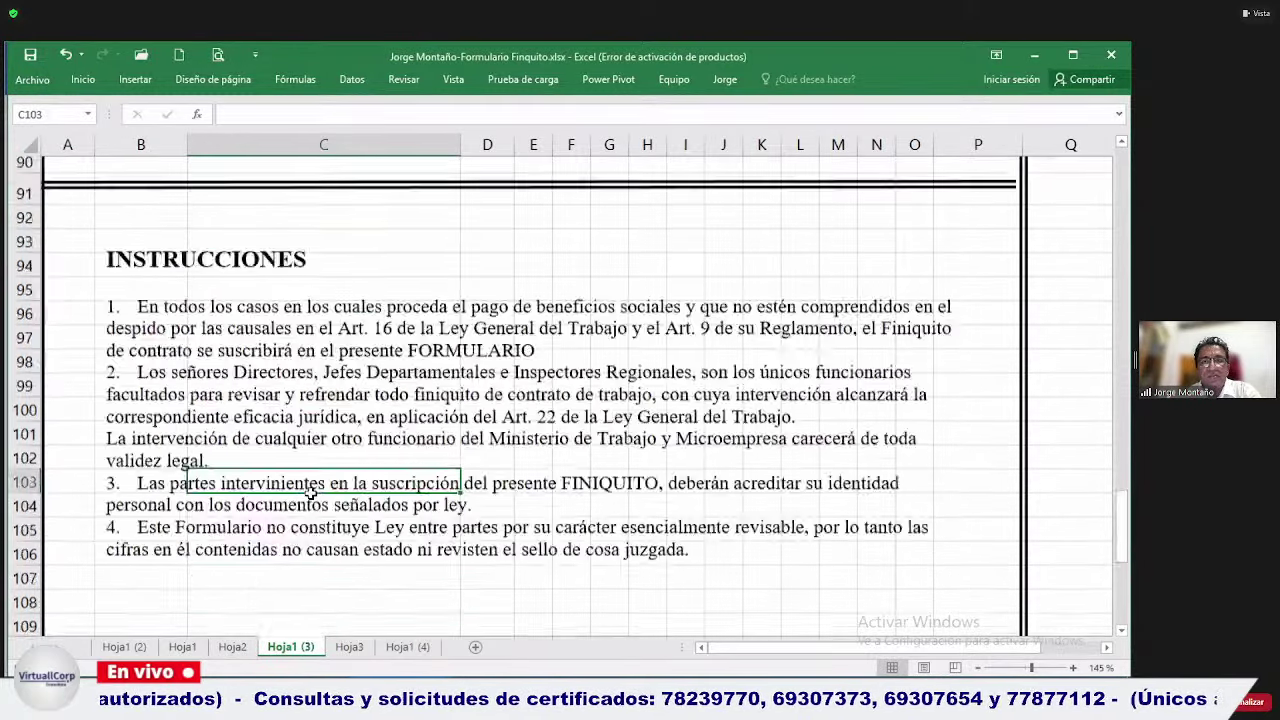
pyautogui.scroll(10, 311, 493)
pyautogui.click(311, 493)
pyautogui.scroll(10, 311, 493)
pyautogui.click(311, 493)
pyautogui.scroll(15, 311, 493)
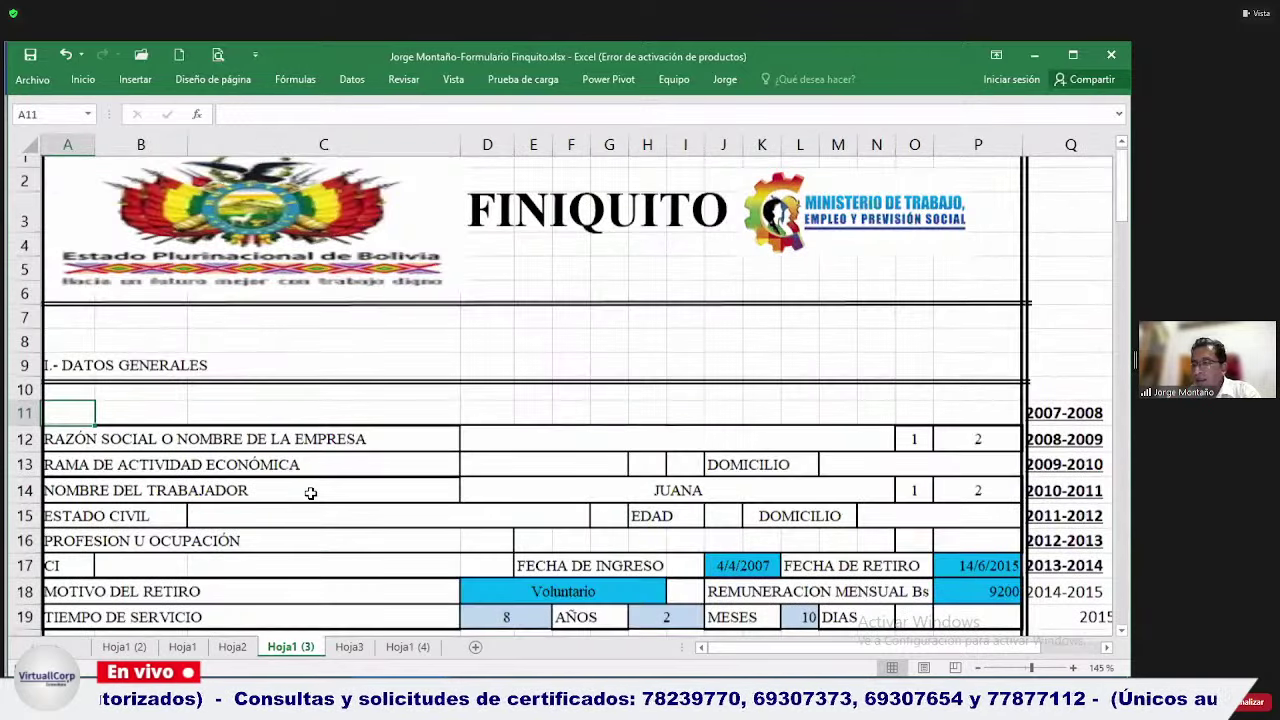
pyautogui.click(311, 493)
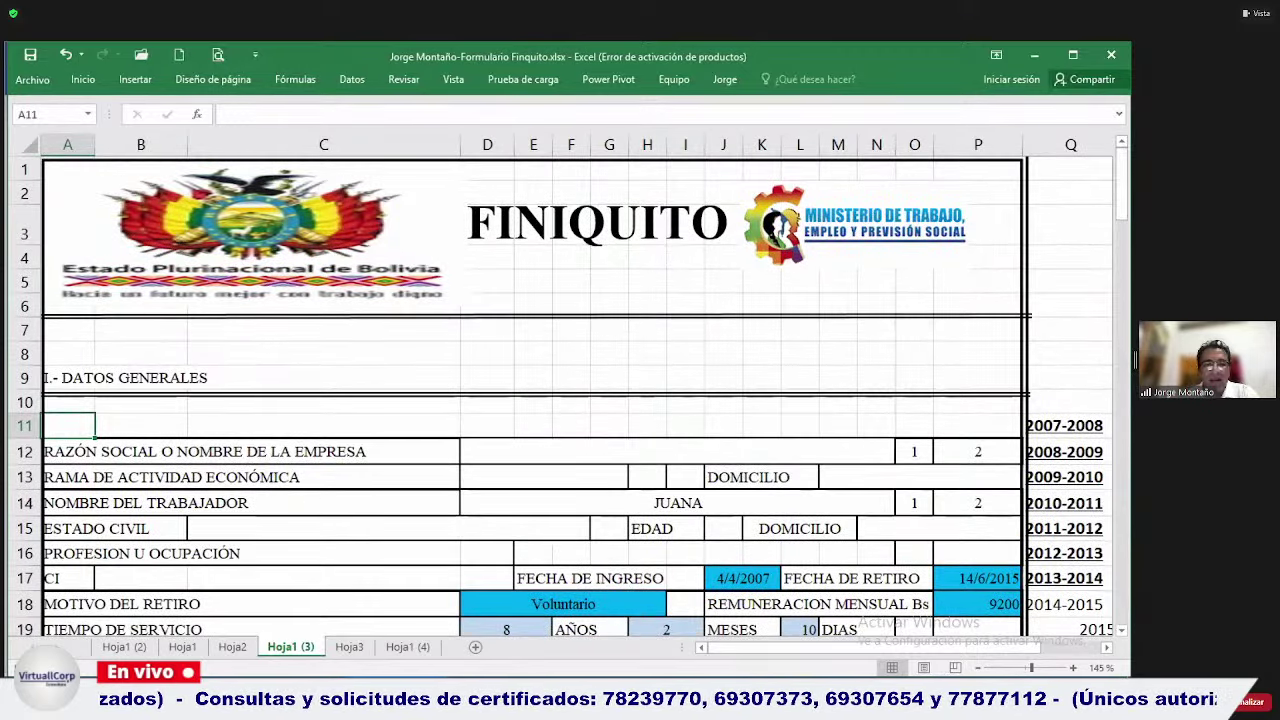
# Switch to the PROGRAMA DE PLANILLA workbook and go to the first payroll row on Formato de planilla.
pyautogui.moveTo(588, 668)
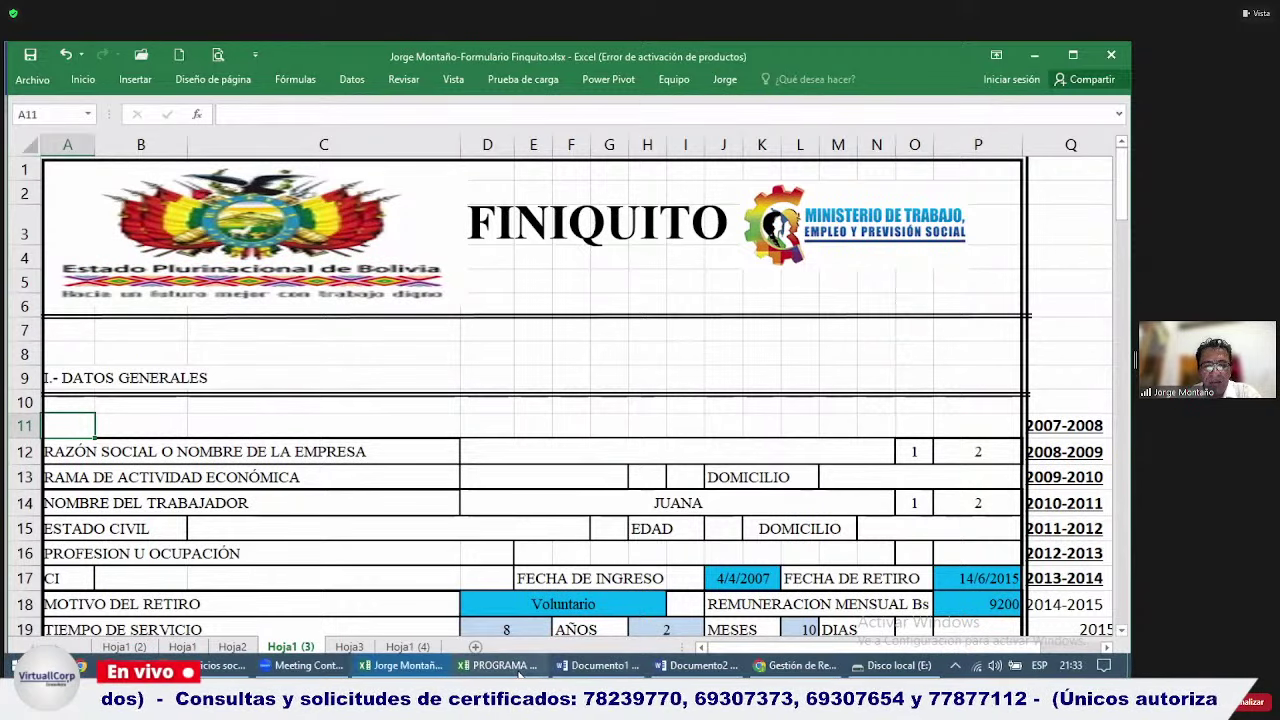
pyautogui.moveTo(519, 676)
pyautogui.click(307, 495)
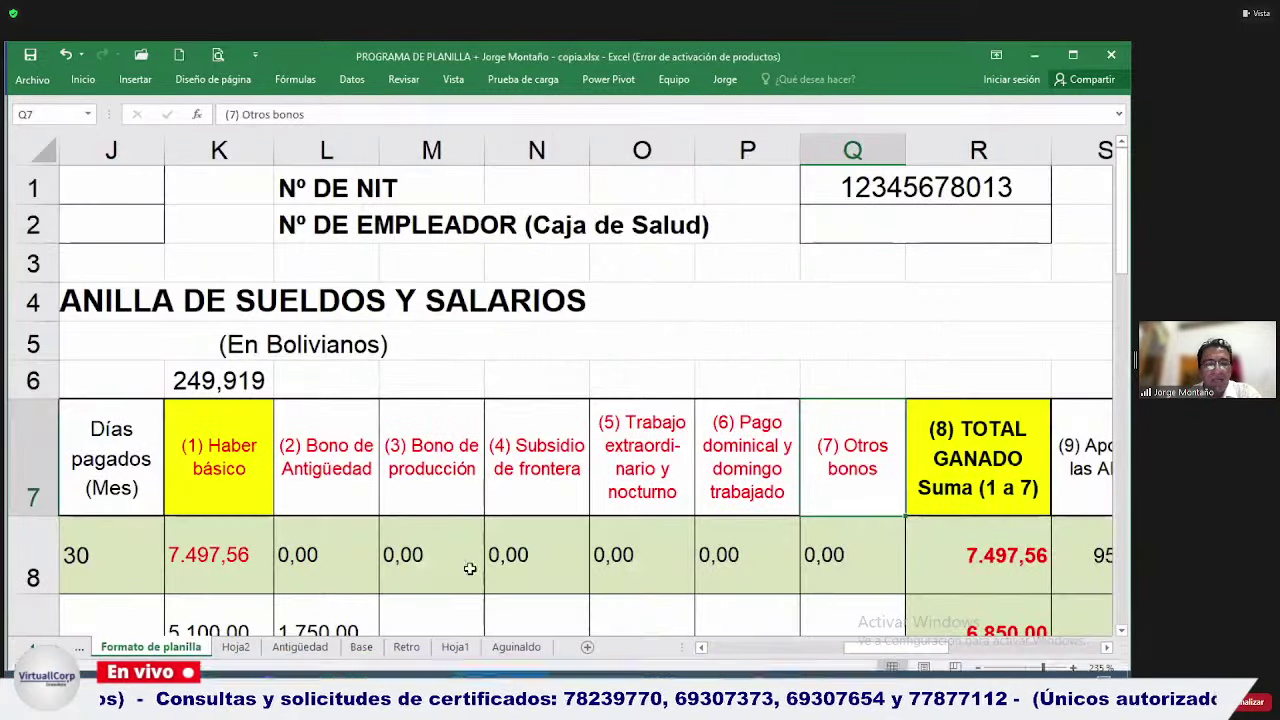
pyautogui.click(588, 568)
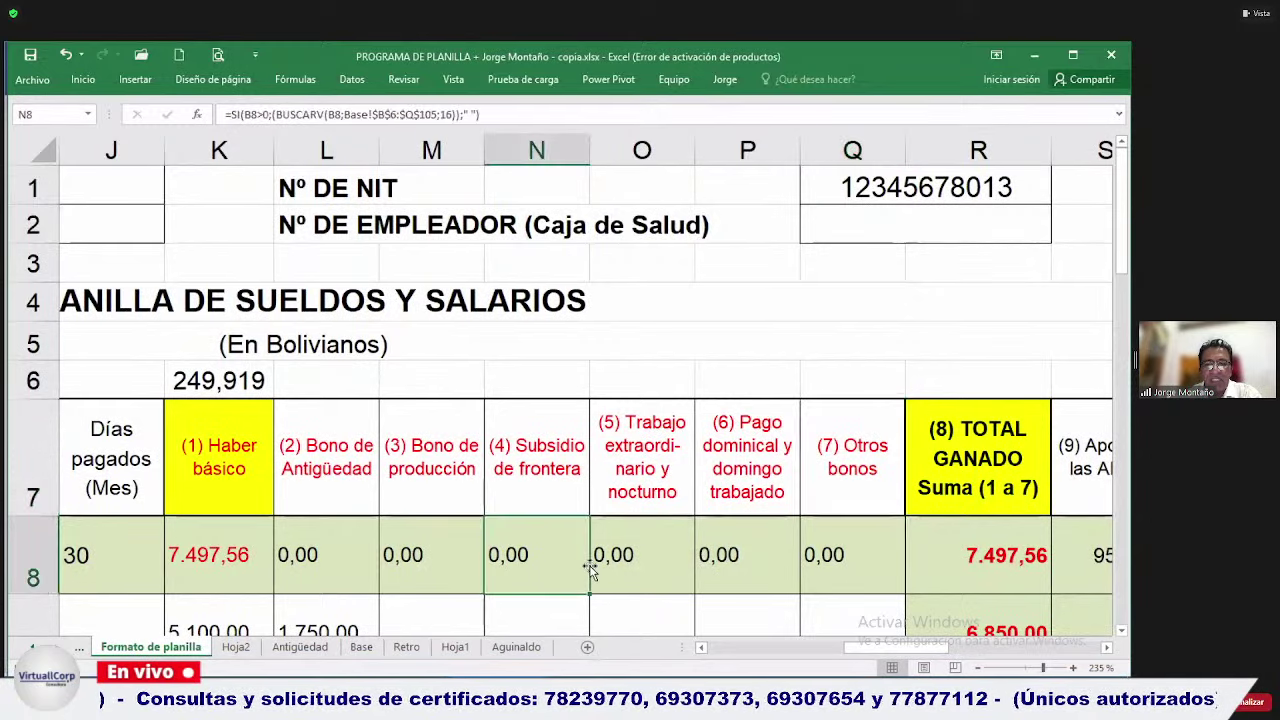
# Clear the salary, seniority bonus and total earned entries in K9:R9 of the payroll.
pyautogui.scroll(-3, 590, 568)
pyautogui.press('Down')
pyautogui.press('Left')
pyautogui.press('Left')
pyautogui.press('Left')
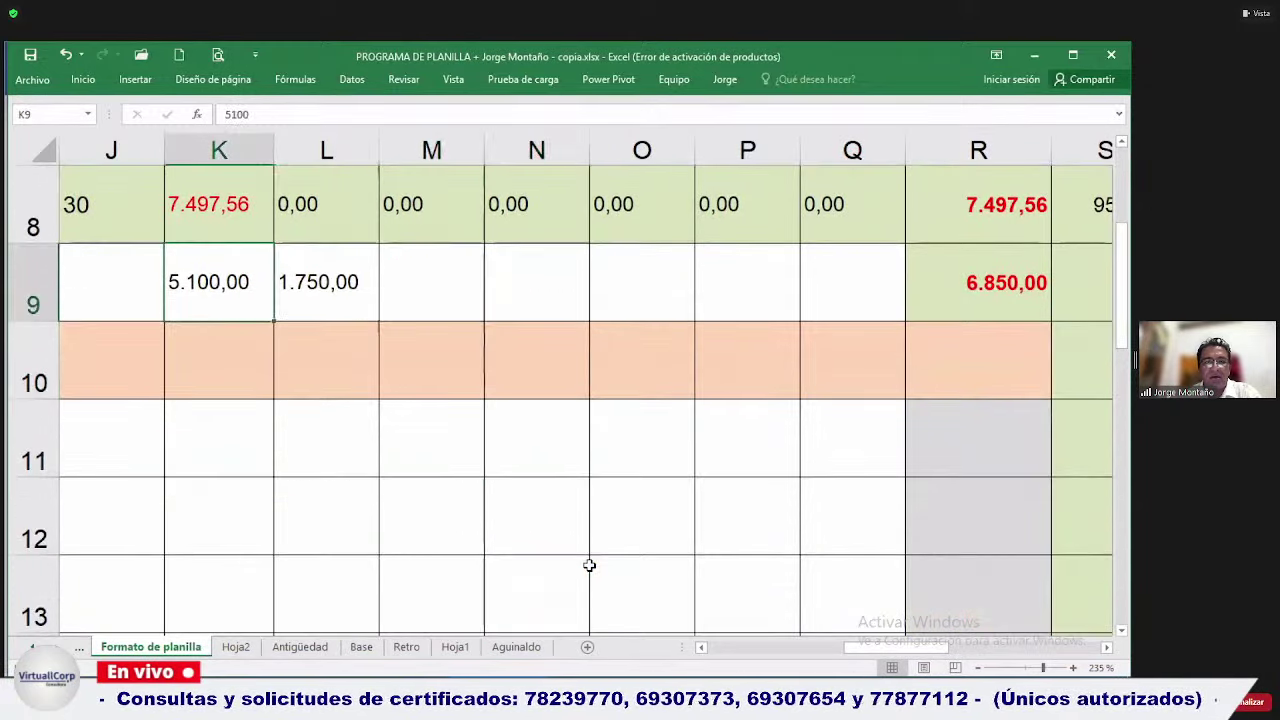
pyautogui.hotkey('shift', 'Right')
pyautogui.hotkey('shift', 'Right')
pyautogui.hotkey('shift', 'Right')
pyautogui.hotkey('shift', 'Right')
pyautogui.hotkey('shift', 'Right')
pyautogui.hotkey('shift', 'Right')
pyautogui.hotkey('shift', 'Right')
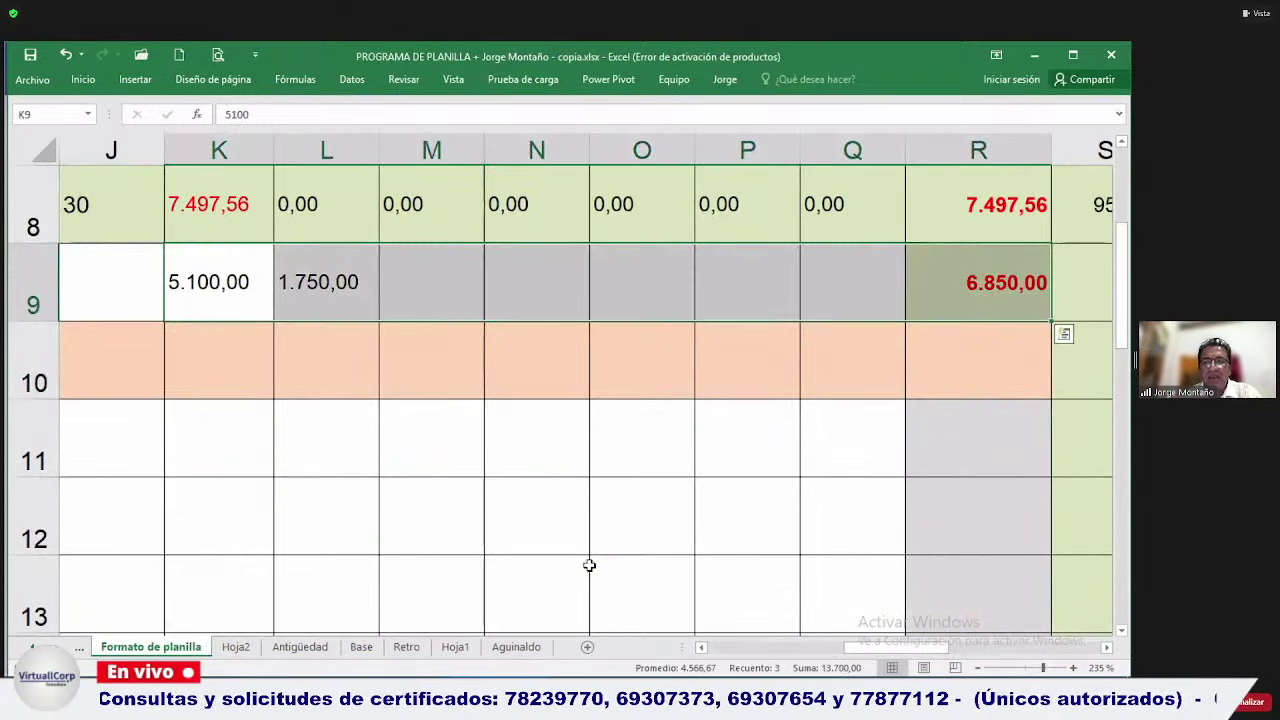
pyautogui.press('Delete')
# Examine the payroll's earnings columns from Haber básico through Total ganado in column R.
pyautogui.press('Up')
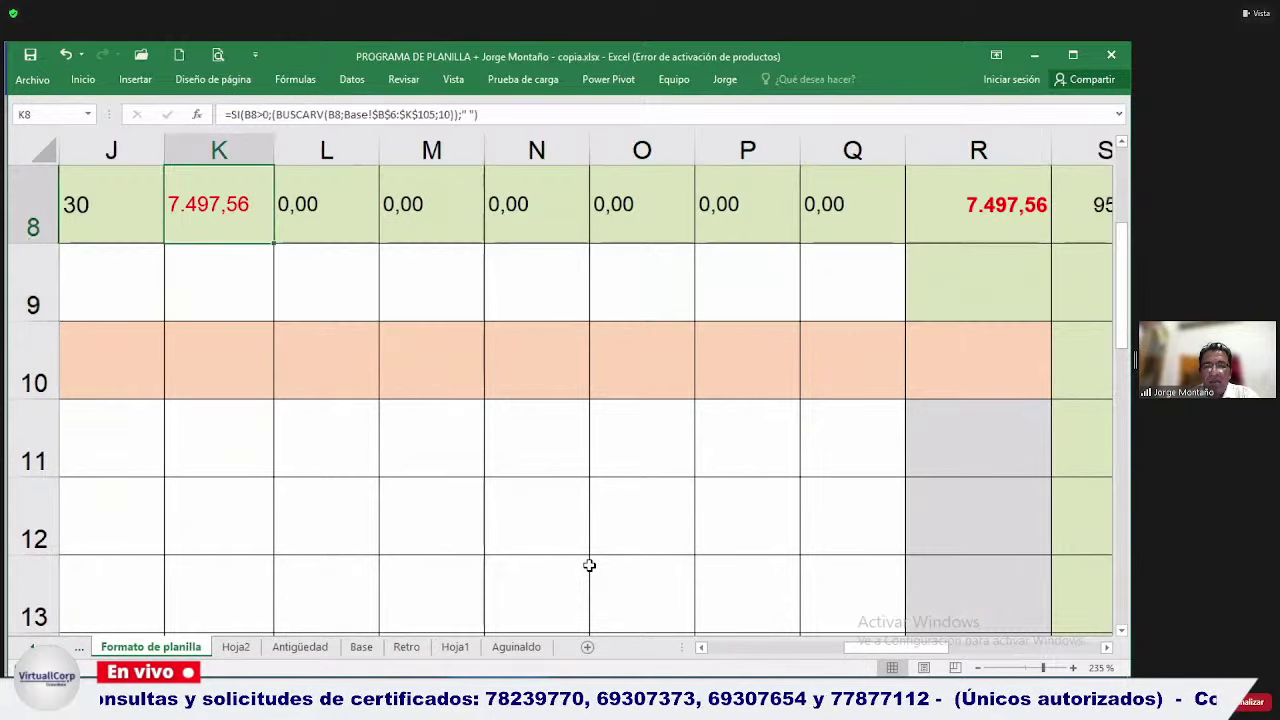
pyautogui.press('Up')
pyautogui.press('Up')
pyautogui.press('Right')
pyautogui.press('Right')
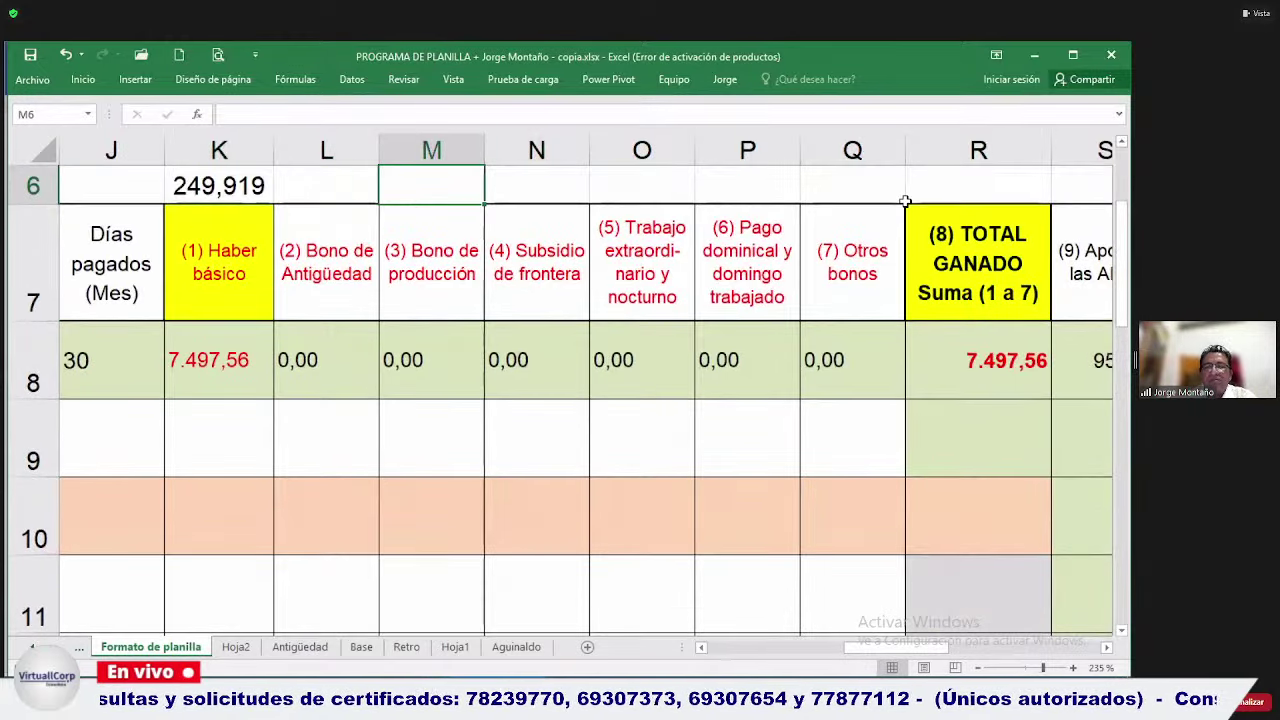
pyautogui.click(940, 147)
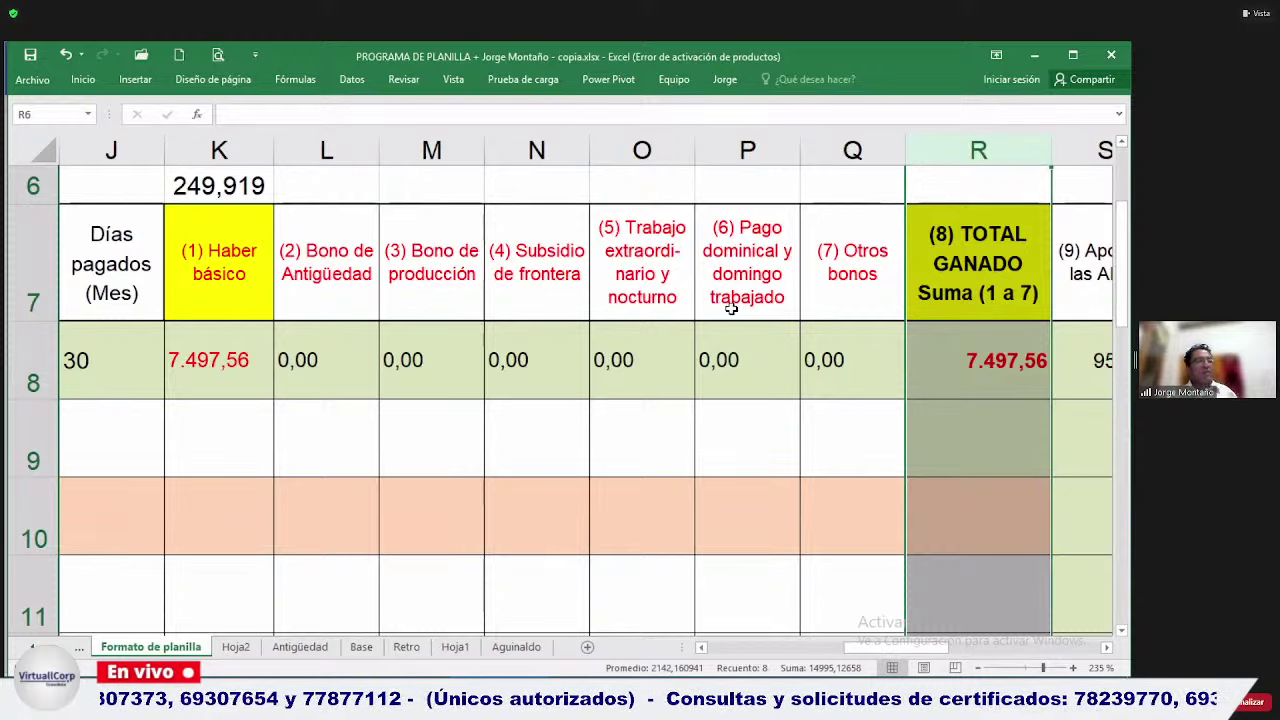
pyautogui.click(247, 421)
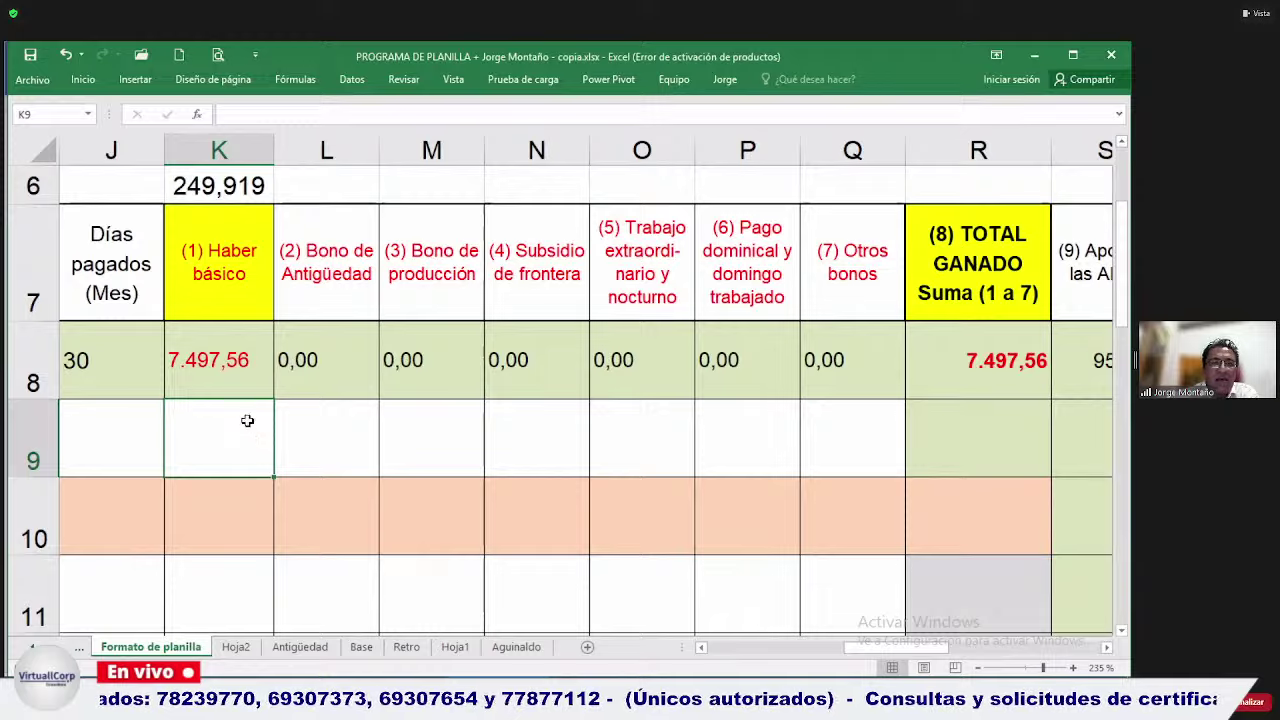
# Return to the finiquito workbook and review Hoja1 (3) from the general data down to the average indemnifiable remuneration.
pyautogui.hotkey('alt', 'Tab')
pyautogui.press('Down')
pyautogui.press('Down')
pyautogui.press('Down')
pyautogui.press('Down')
pyautogui.press('Down')
pyautogui.press('Down')
pyautogui.press('Down')
pyautogui.press('Down')
pyautogui.press('Down')
pyautogui.press('Down')
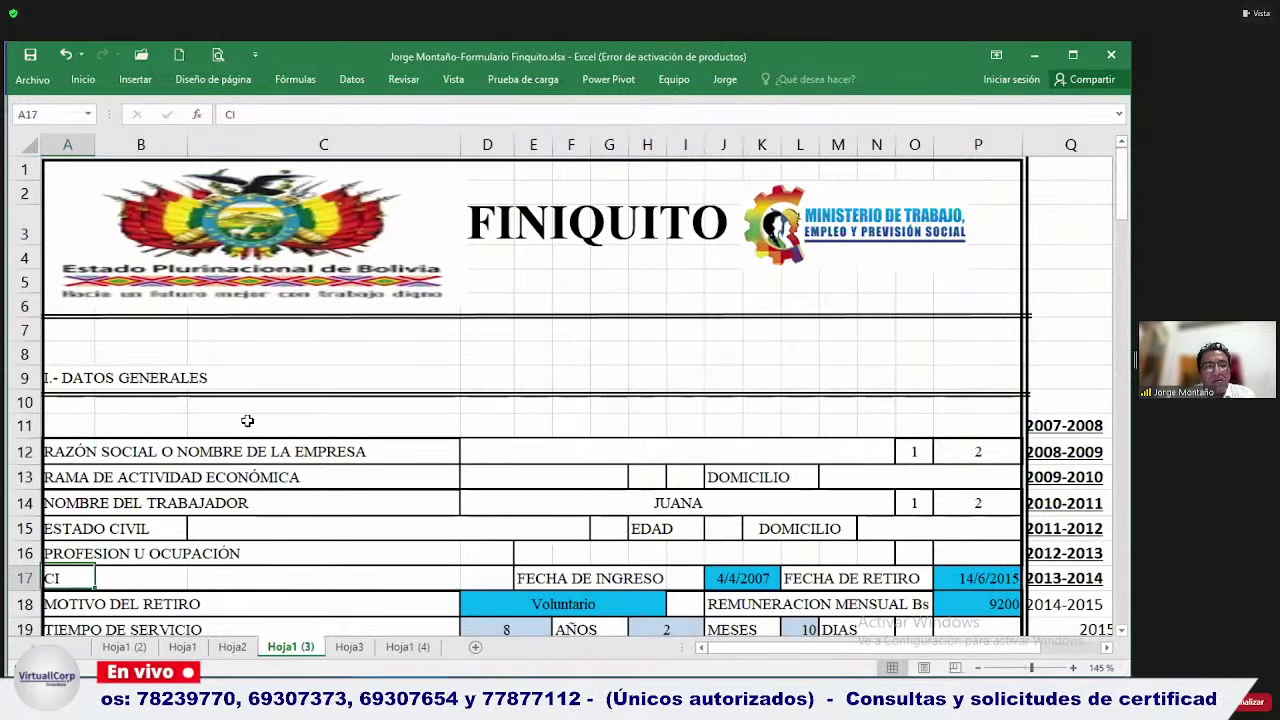
pyautogui.press('Down')
pyautogui.press('Down')
pyautogui.press('Down')
pyautogui.press('Down')
pyautogui.press('Down')
pyautogui.press('Down')
pyautogui.press('Down')
pyautogui.press('Down')
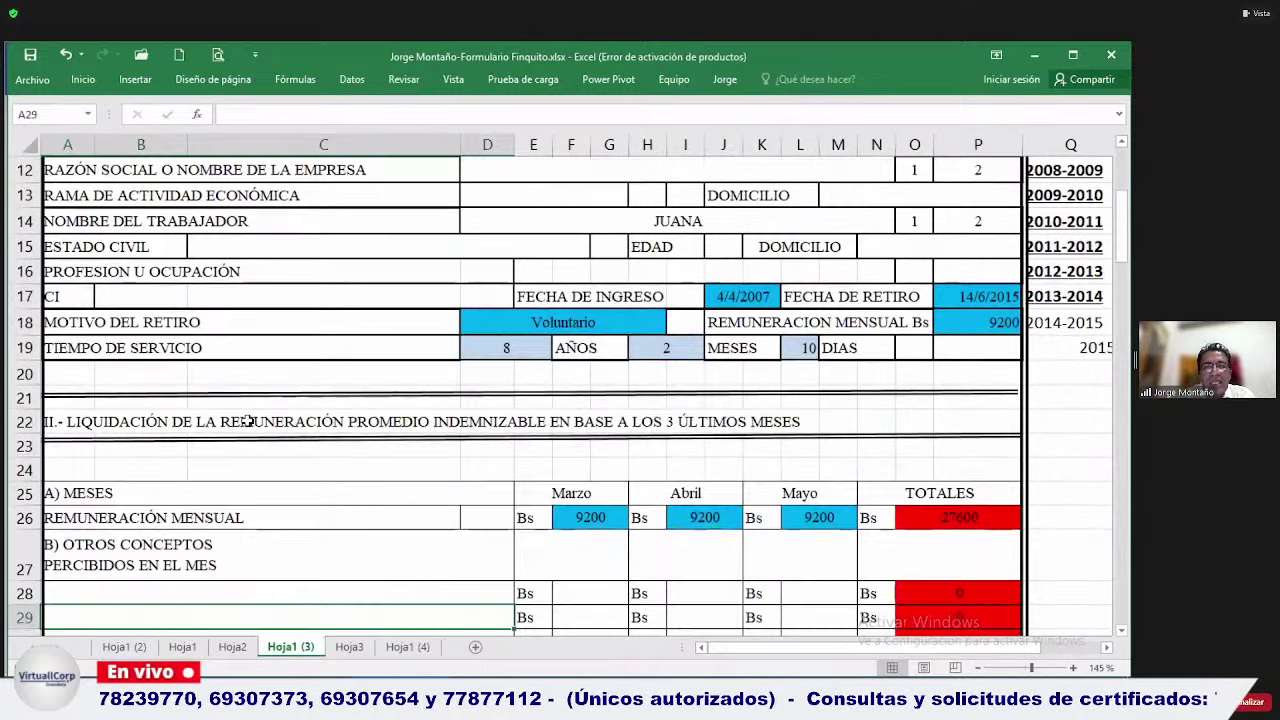
pyautogui.press('Down')
pyautogui.press('Down')
pyautogui.press('Down')
pyautogui.press('Down')
pyautogui.press('Down')
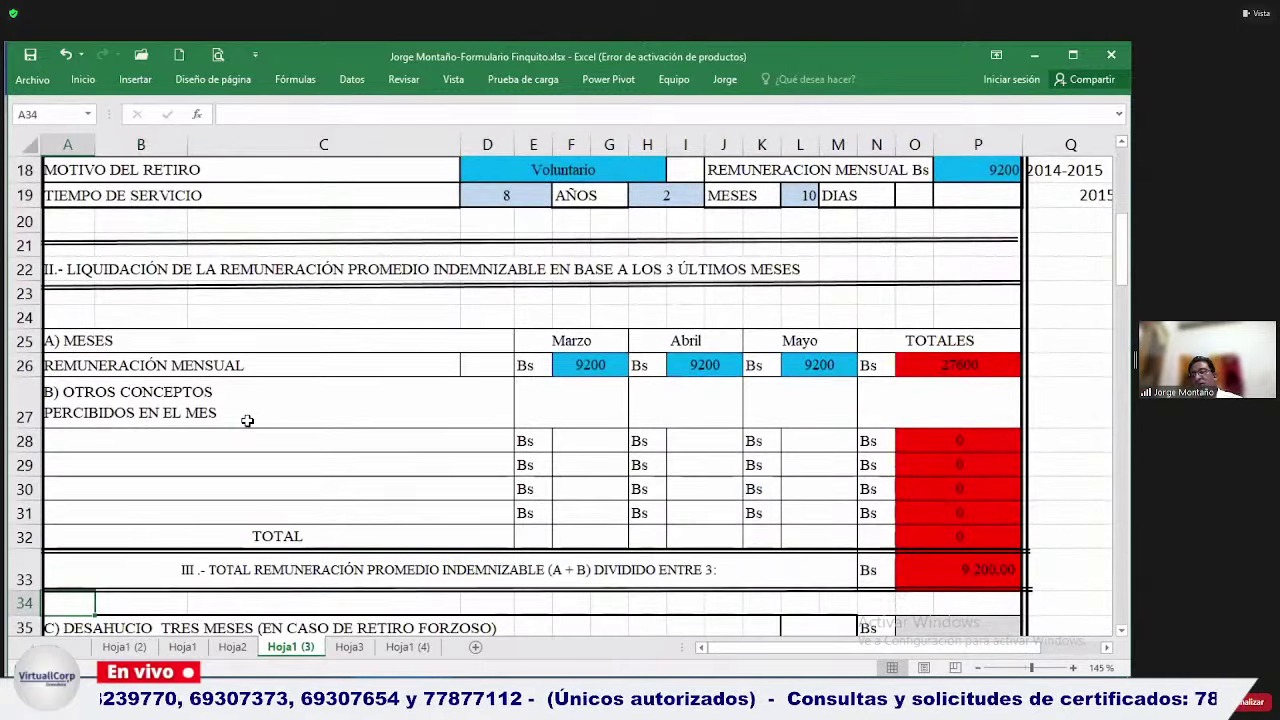